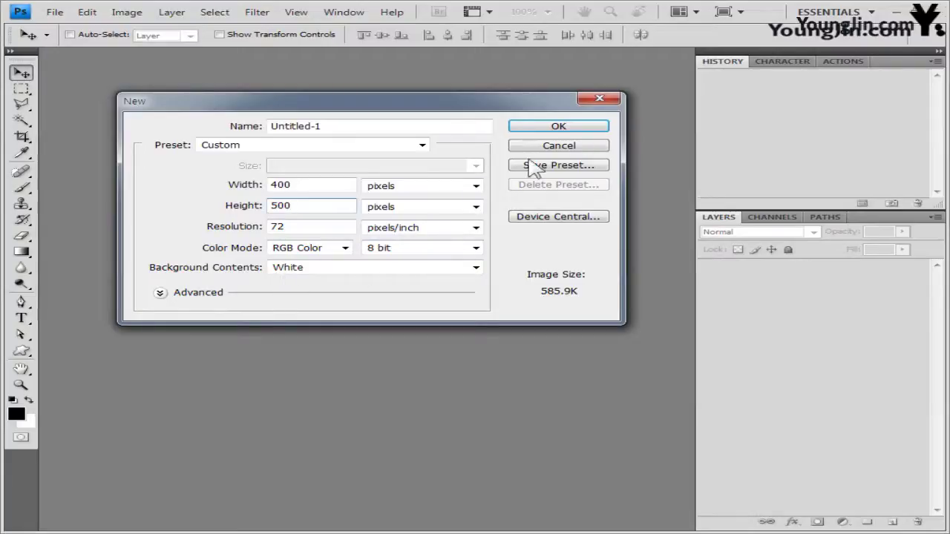
# Create the new 400 x 500 pixel RGB document at 72 pixels/inch with a white background.
pyautogui.click(587, 130)
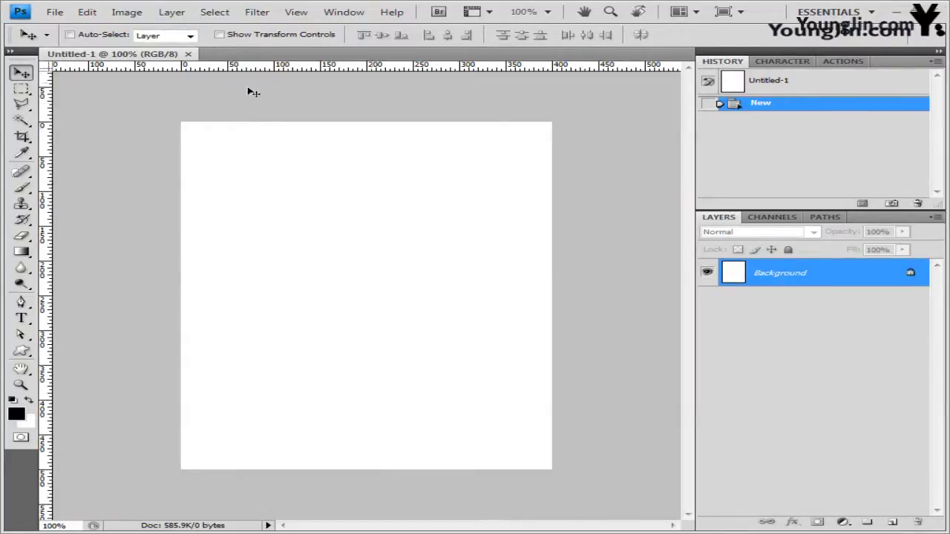
# Set the grid color to ffc600 in the Guides, Grid & Slices preferences.
pyautogui.click(89, 13)
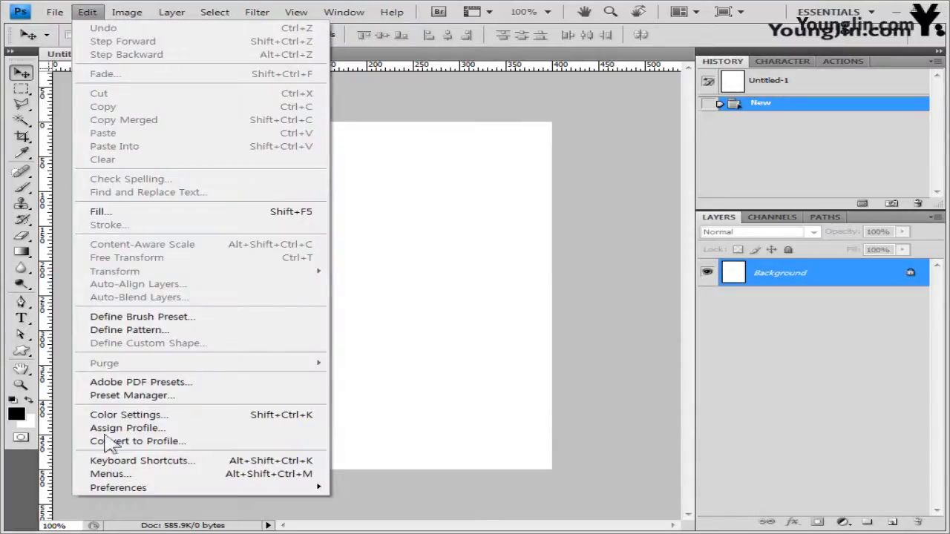
pyautogui.moveTo(133, 489)
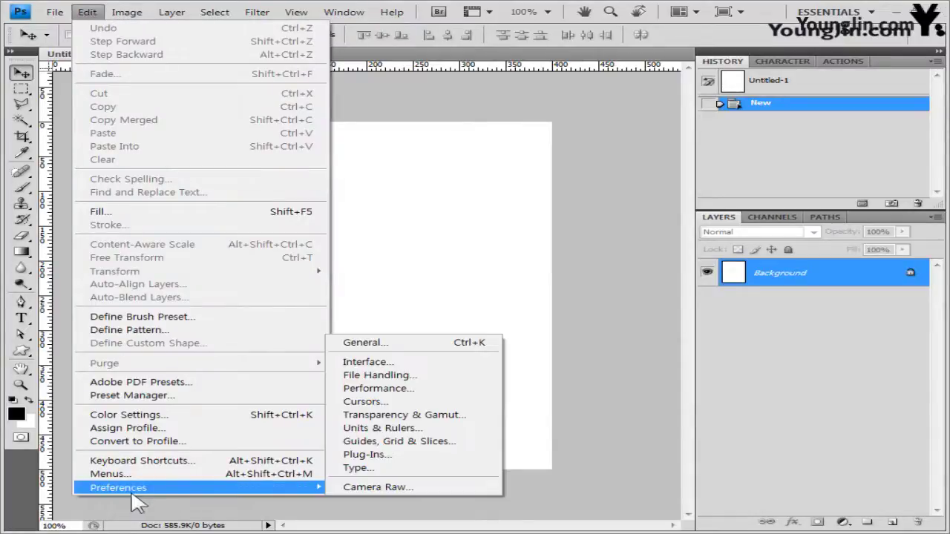
pyautogui.click(400, 441)
pyautogui.press('i')
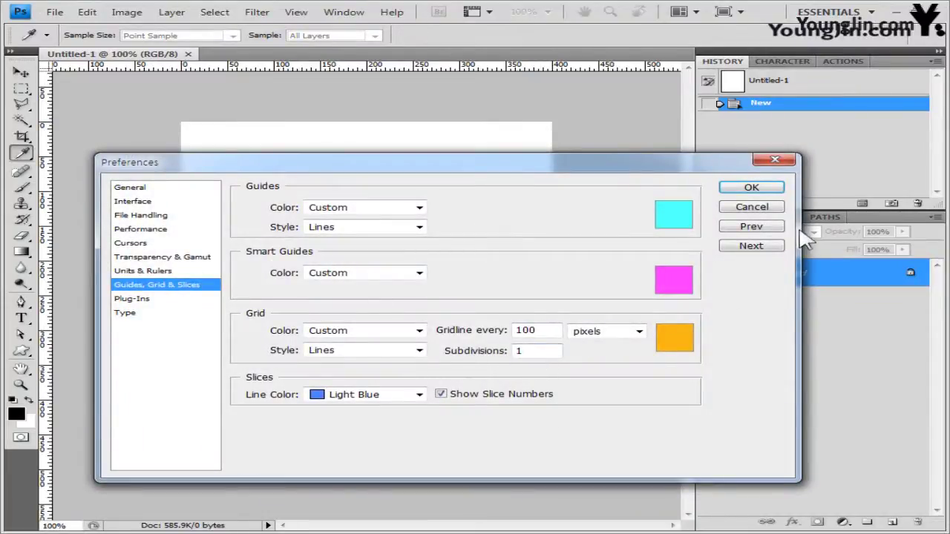
pyautogui.click(679, 343)
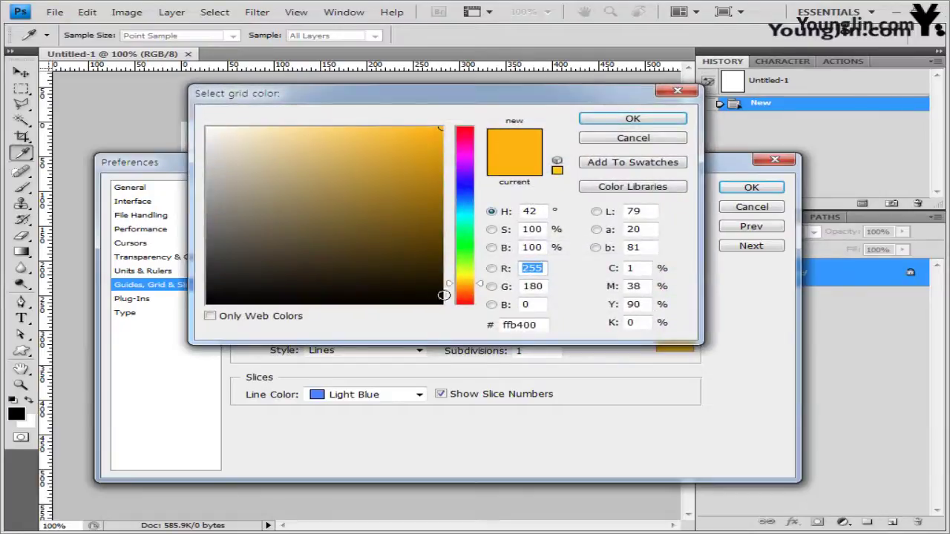
pyautogui.moveTo(462, 227); pyautogui.dragTo(451, 282)
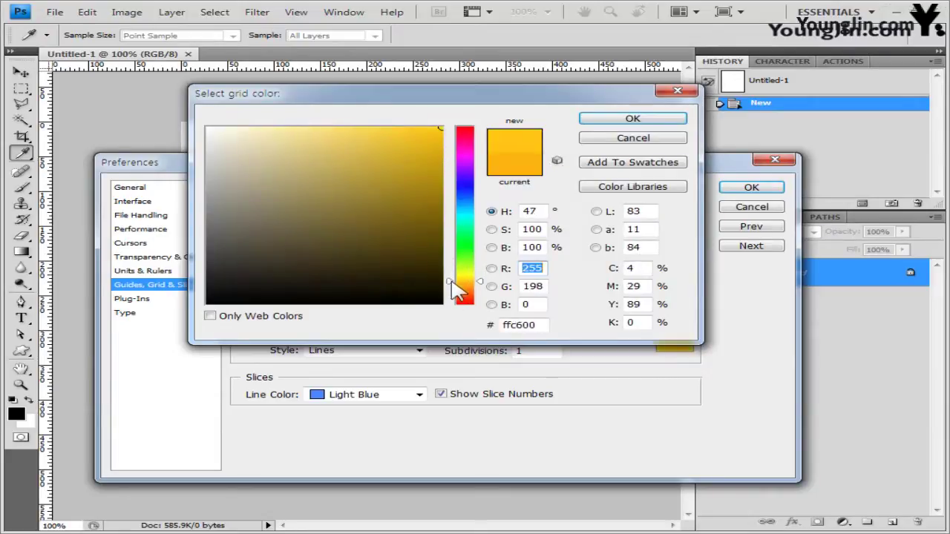
pyautogui.click(670, 120)
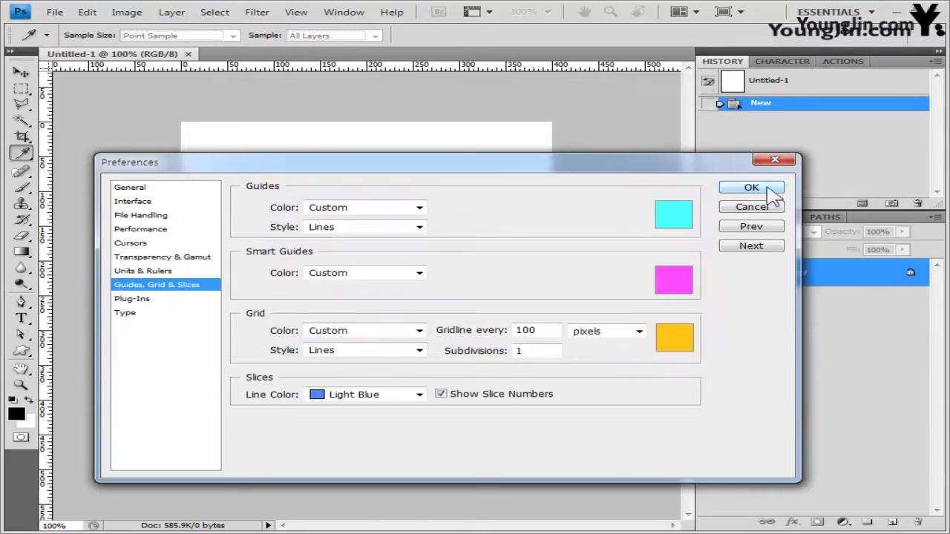
pyautogui.click(751, 187)
pyautogui.press('v')
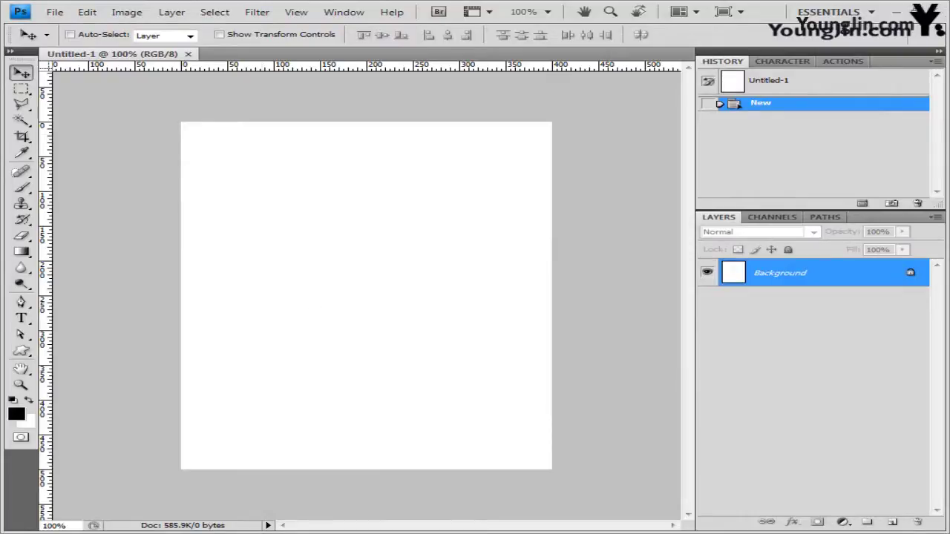
# Show the grid on the canvas and undock the document into its own floating window.
pyautogui.click(300, 17)
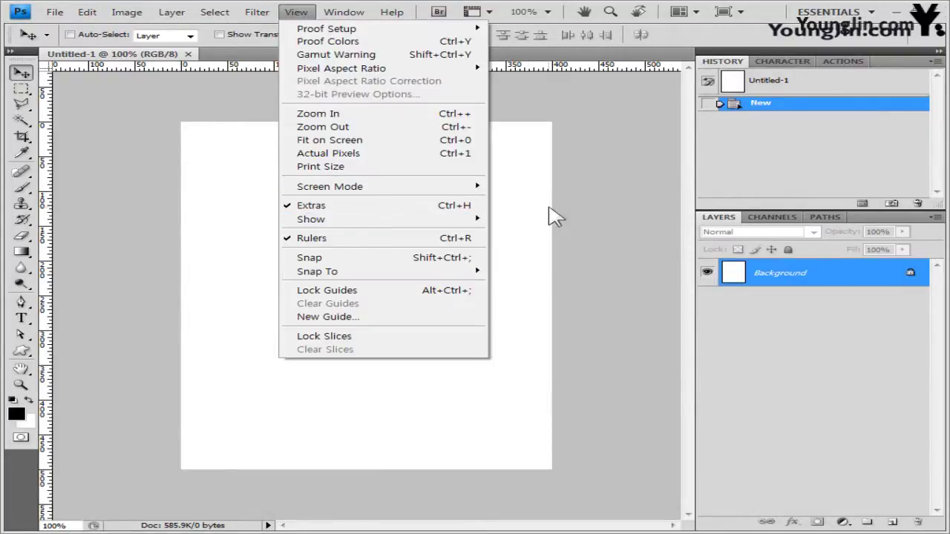
pyautogui.moveTo(481, 225)
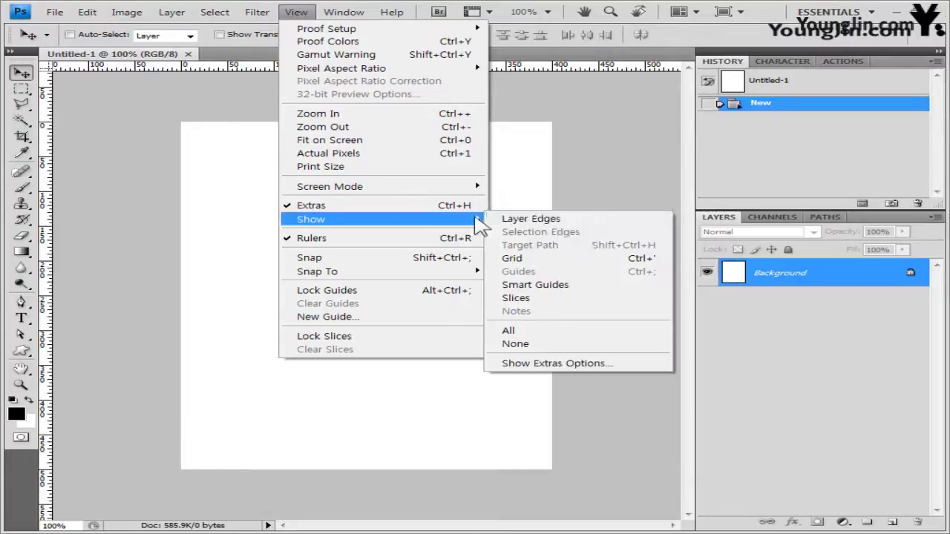
pyautogui.click(547, 264)
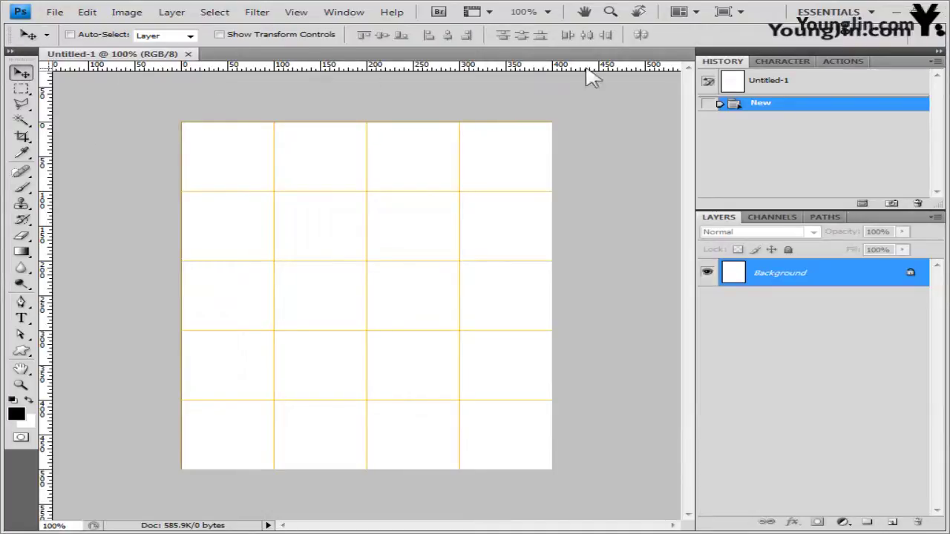
pyautogui.click(301, 16)
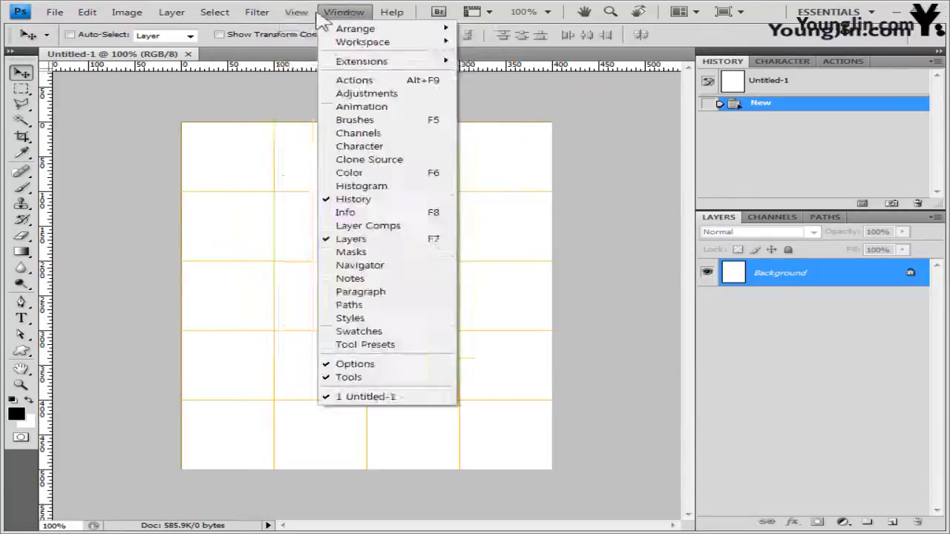
pyautogui.click(318, 17)
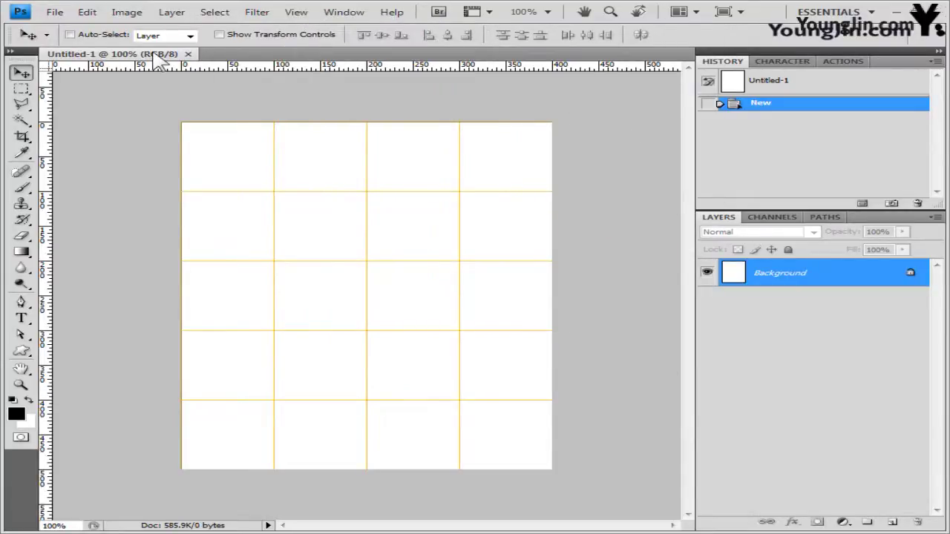
pyautogui.moveTo(167, 54); pyautogui.dragTo(255, 97)
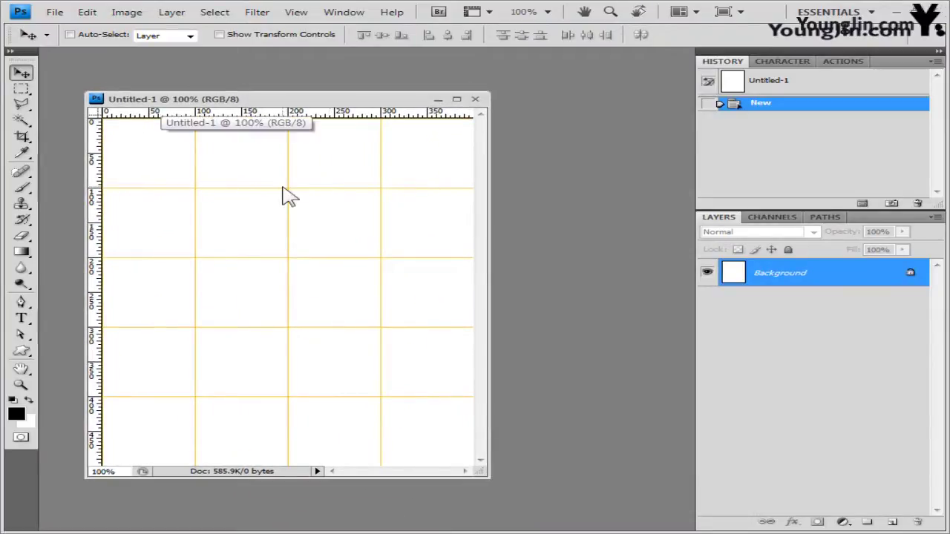
# Save the document in Photoshop format in the GTQ folder, named with the examinee number, the examinee's name and 1.
pyautogui.click(59, 14)
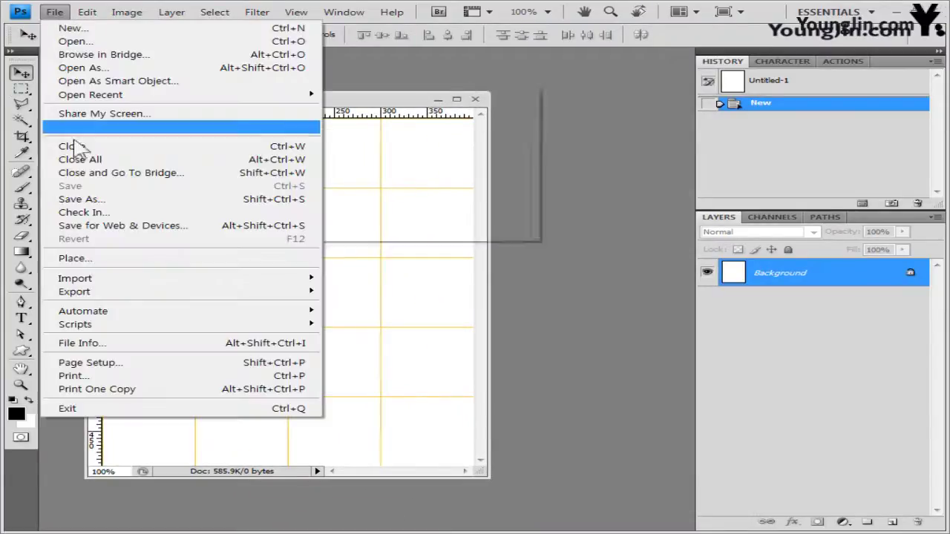
pyautogui.click(97, 199)
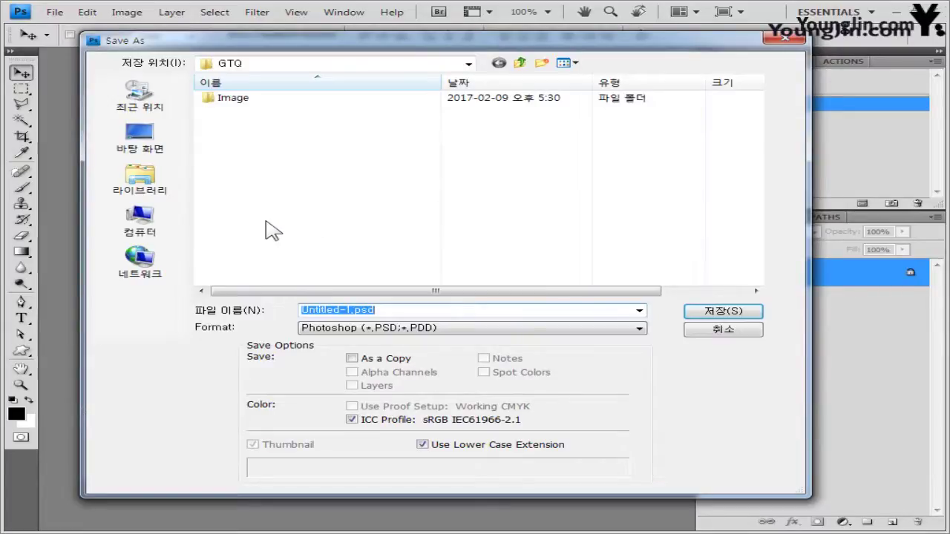
pyautogui.click(347, 149)
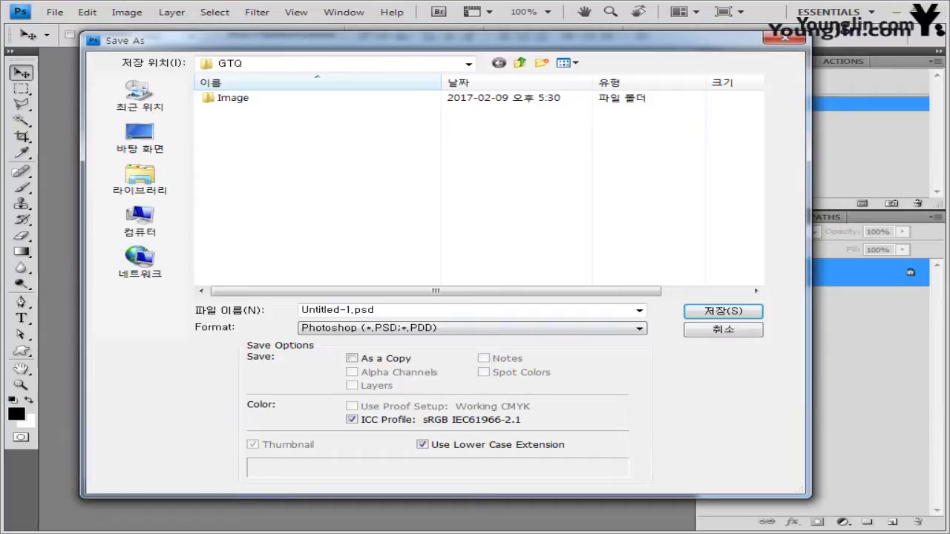
pyautogui.hotkey('alt', 'n')
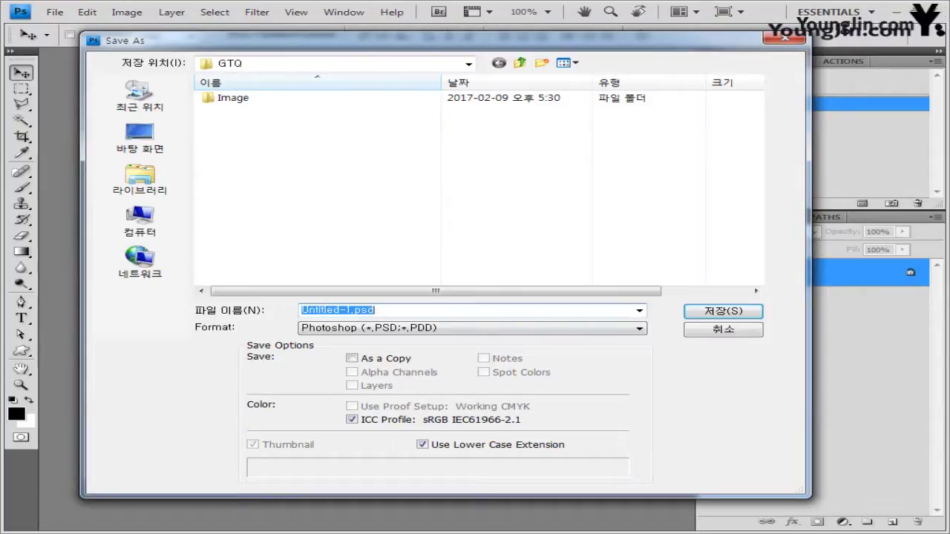
pyautogui.write('G220170001-홍길동-1')
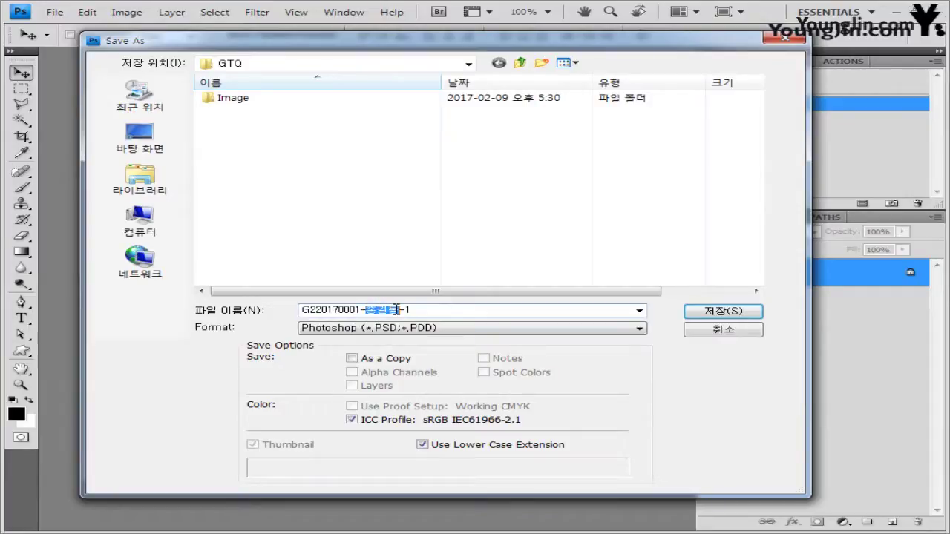
pyautogui.moveTo(399, 309); pyautogui.dragTo(417, 310)
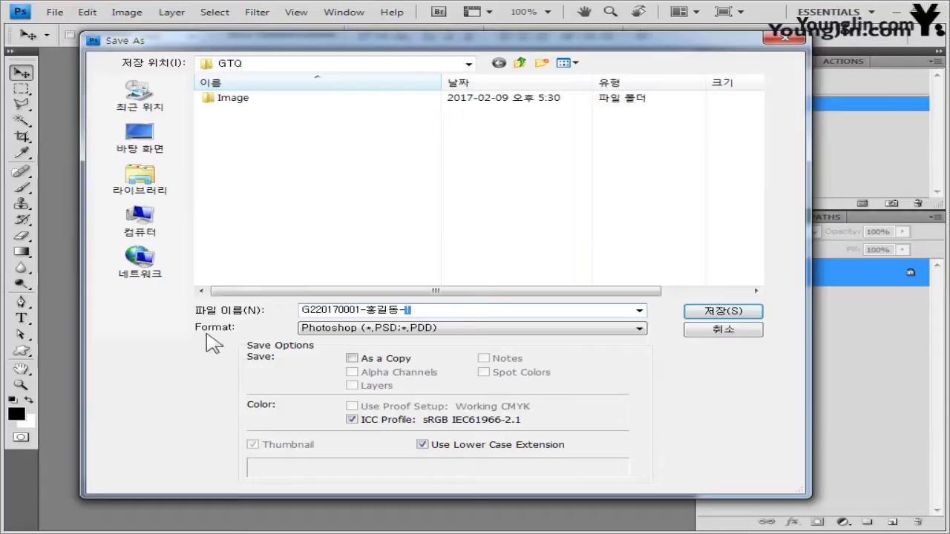
pyautogui.click(713, 308)
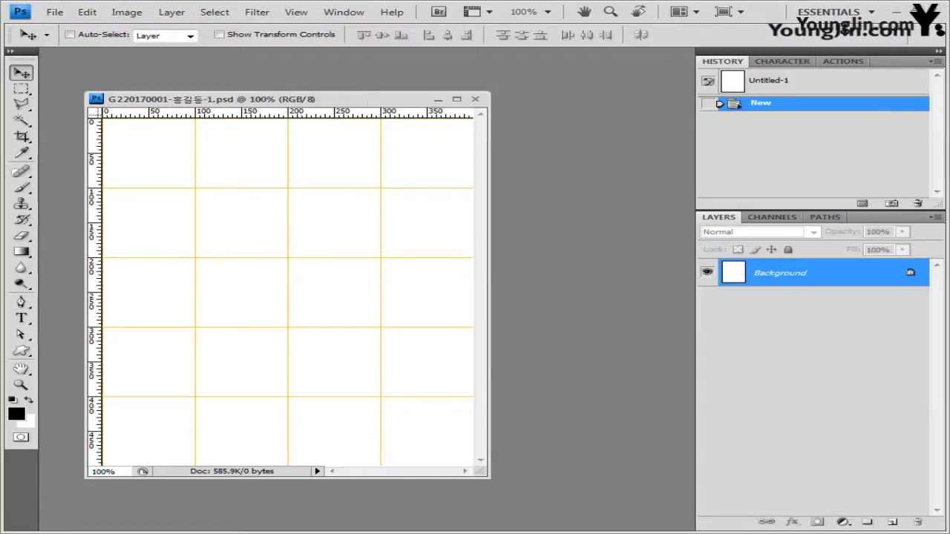
# Switch to Windows Explorer and look over all the source pictures in the GTQ Image folder.
pyautogui.hotkey('alt', 'Tab')
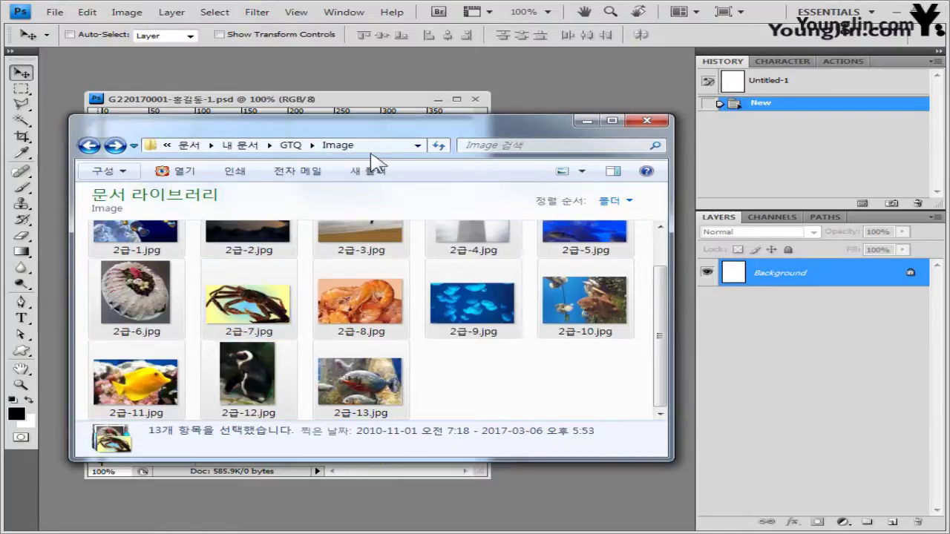
pyautogui.click(525, 388)
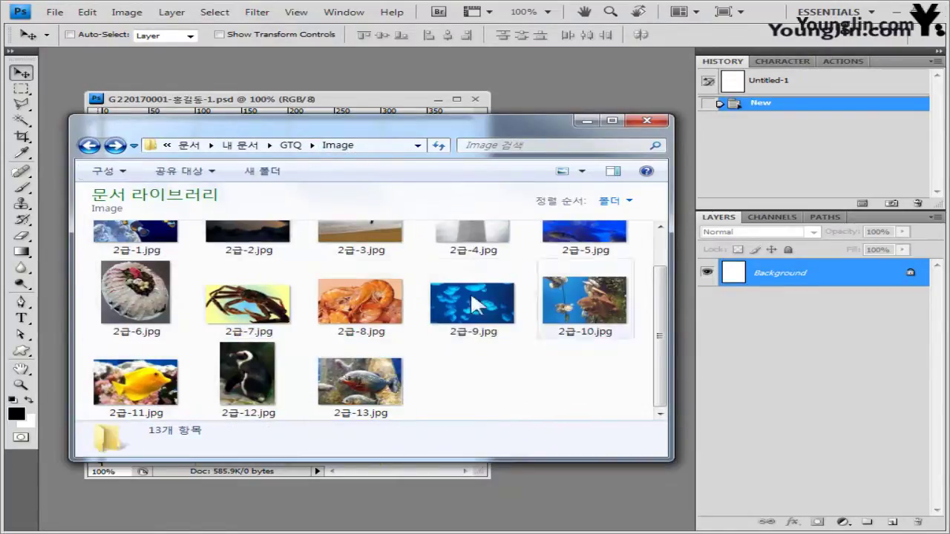
pyautogui.moveTo(595, 460); pyautogui.dragTo(600, 514)
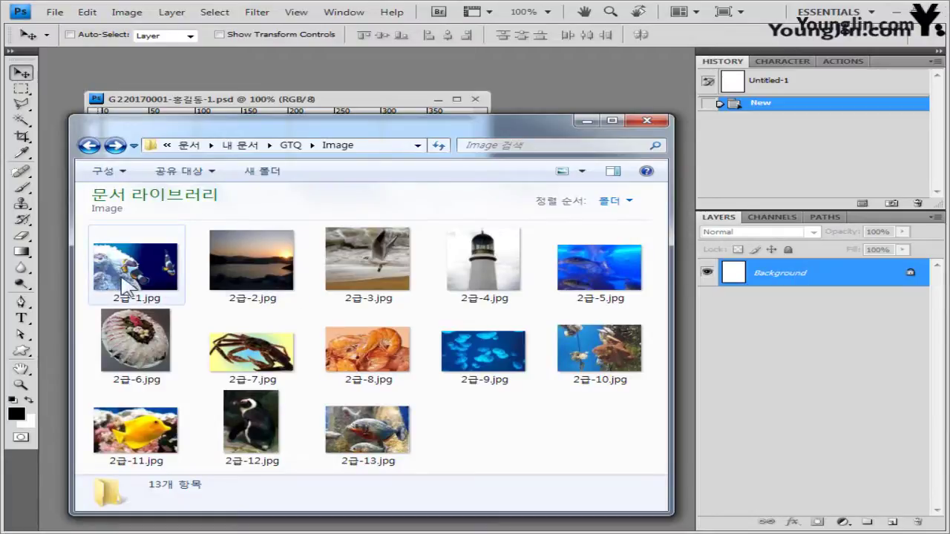
pyautogui.click(647, 121)
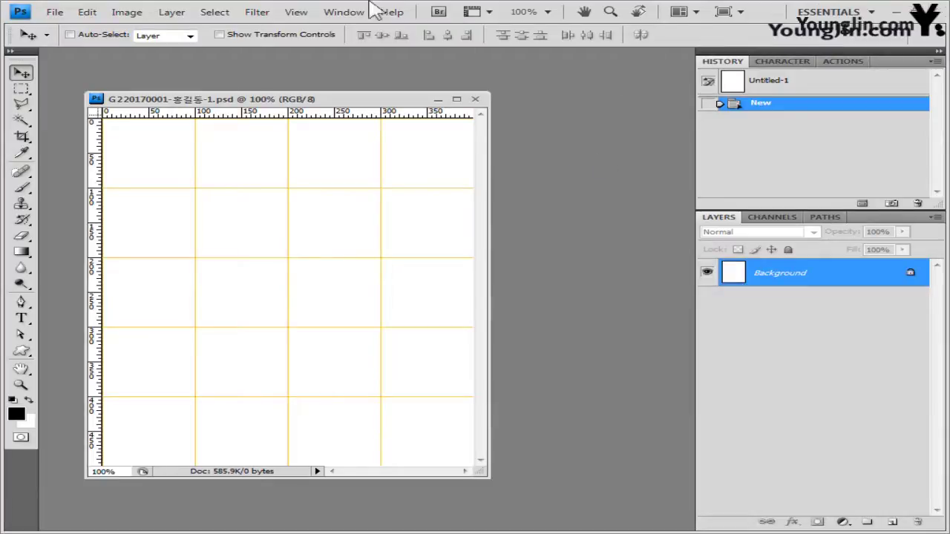
pyautogui.click(52, 12)
pyautogui.click(45, 36)
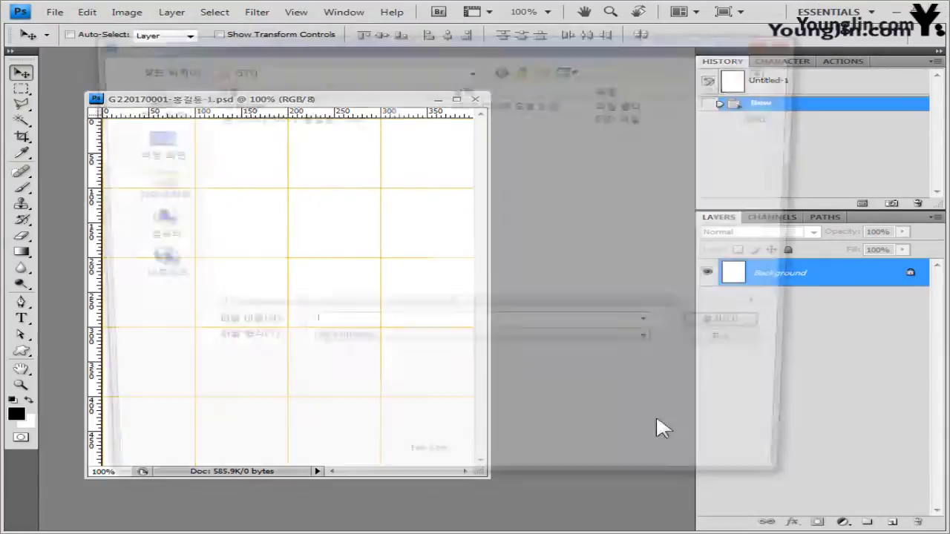
pyautogui.doubleClick(215, 100)
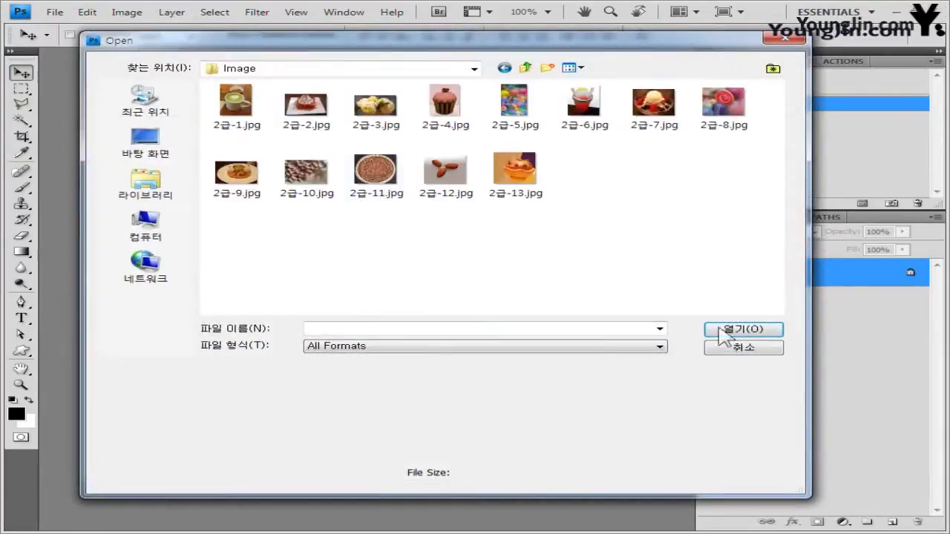
pyautogui.click(236, 119)
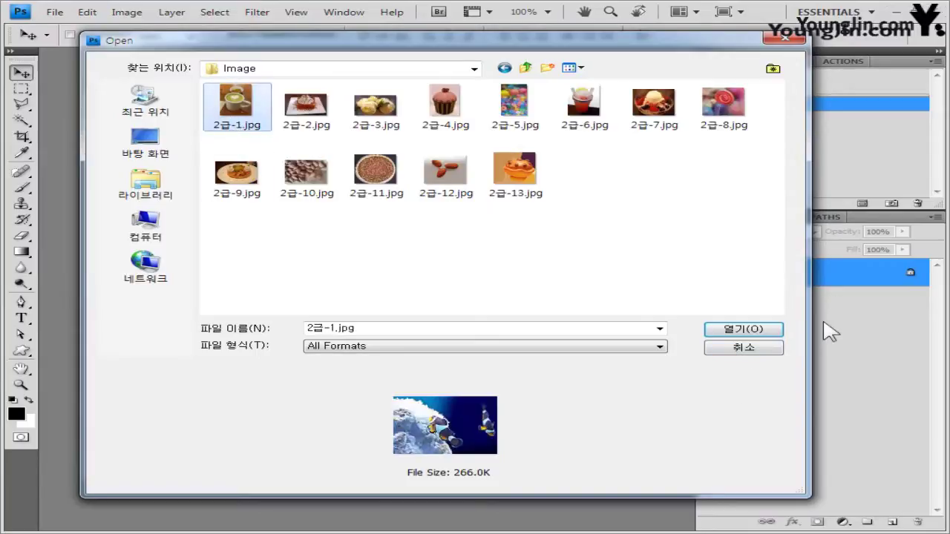
pyautogui.click(758, 346)
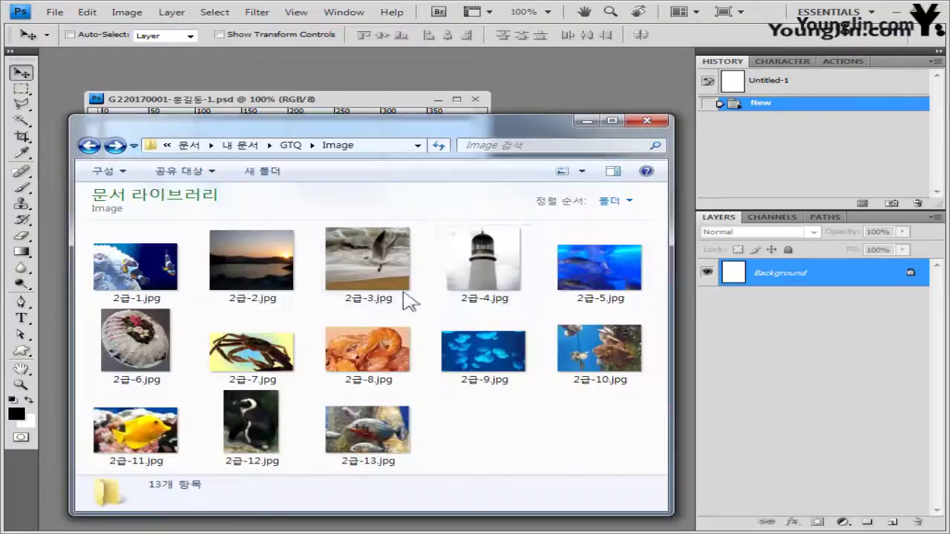
# Open 2급-1.jpg from the Image folder and copy the whole picture into the gridded document as a new layer.
pyautogui.moveTo(135, 282); pyautogui.dragTo(735, 41)
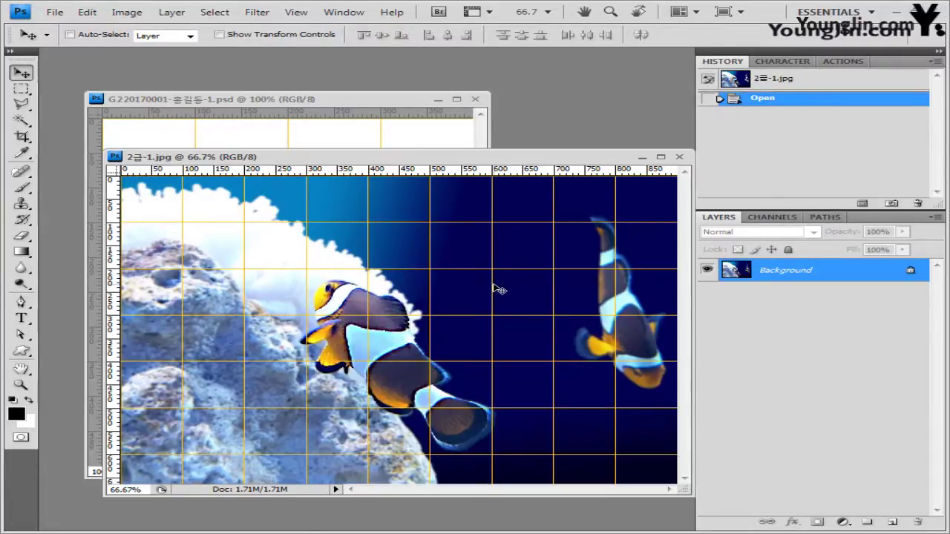
pyautogui.hotkey('ctrl', 'a')
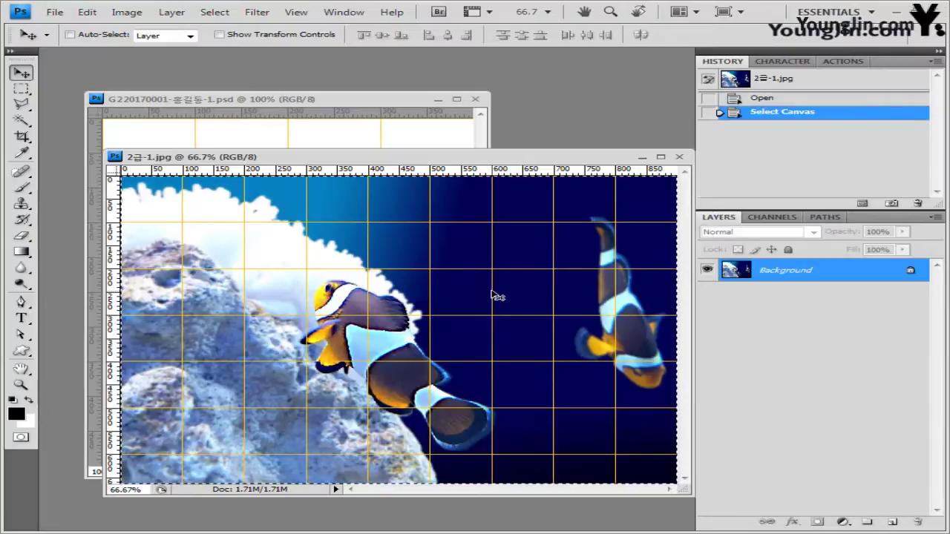
pyautogui.click(682, 159)
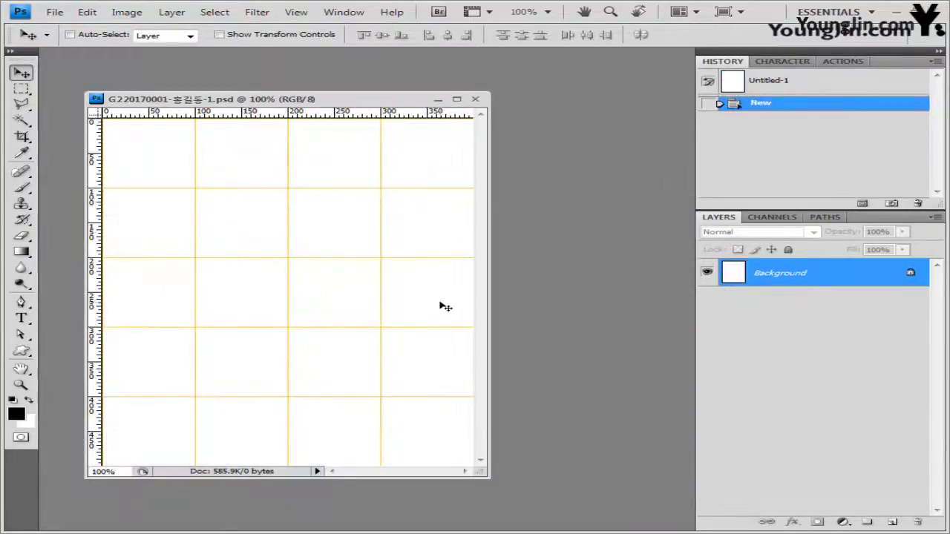
pyautogui.hotkey('ctrl', 'v')
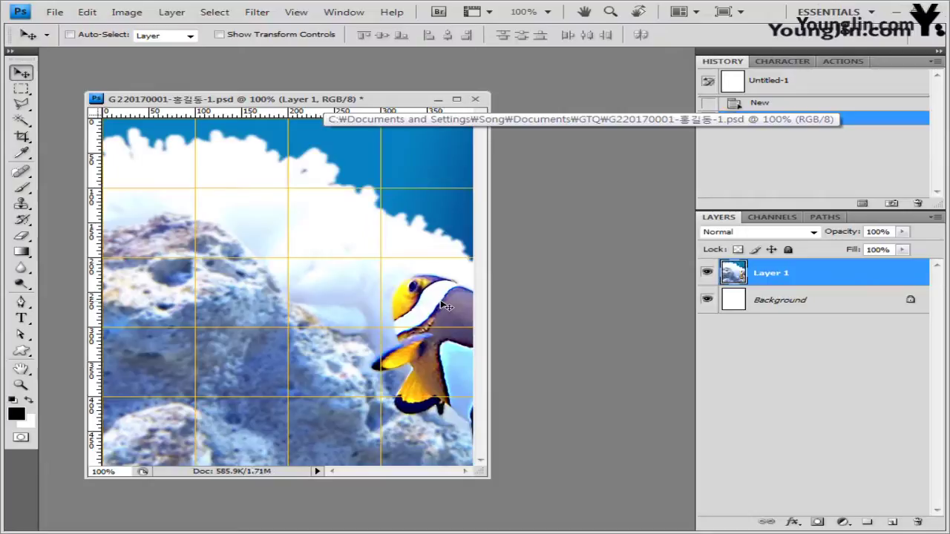
# Free-transform the pasted picture to about 75.6% and position it so it covers the canvas with the whole clownfish inside.
pyautogui.hotkey('ctrl', 't')
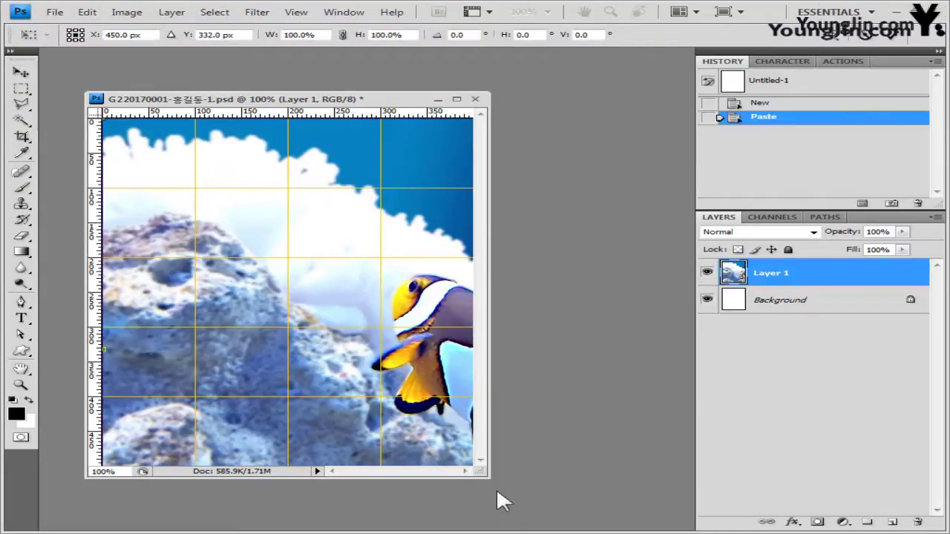
pyautogui.moveTo(490, 472); pyautogui.dragTo(653, 529)
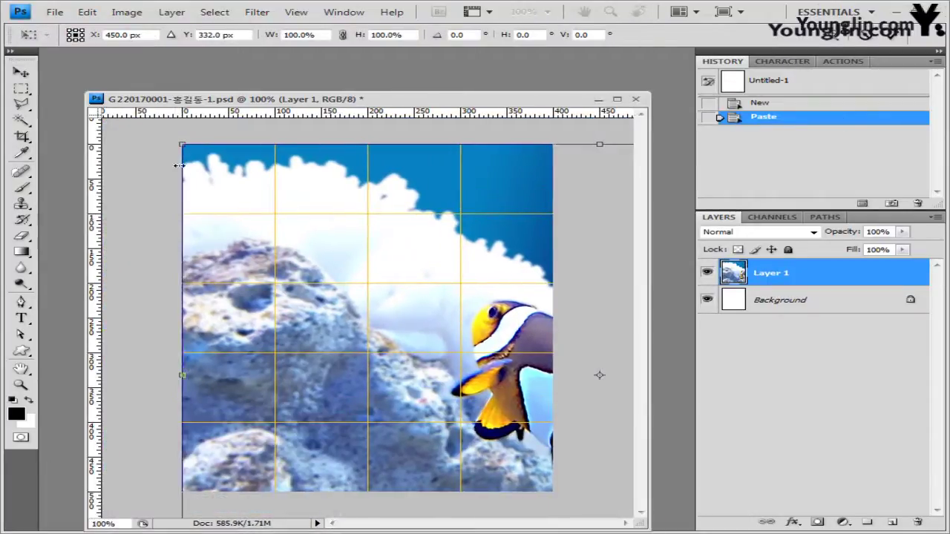
pyautogui.moveTo(284, 220); pyautogui.dragTo(435, 272)
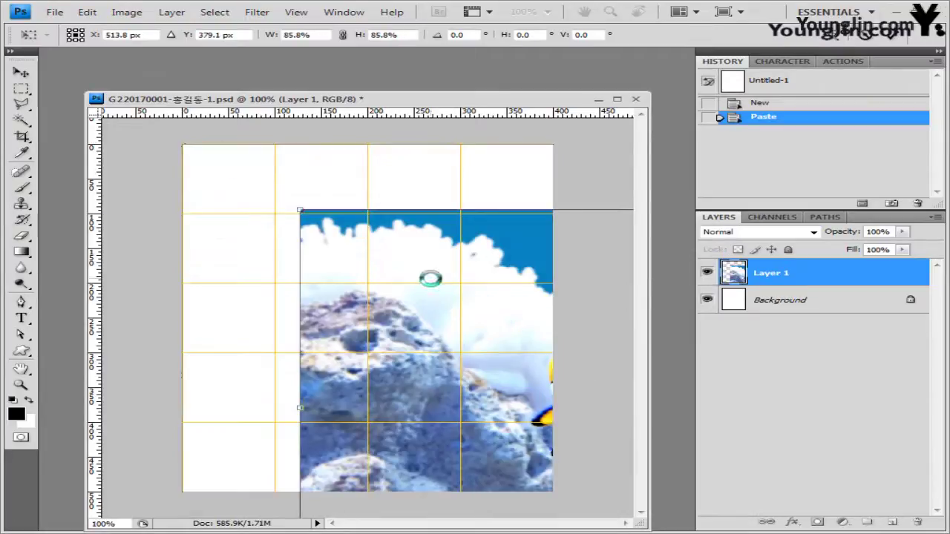
pyautogui.moveTo(346, 236); pyautogui.dragTo(262, 221)
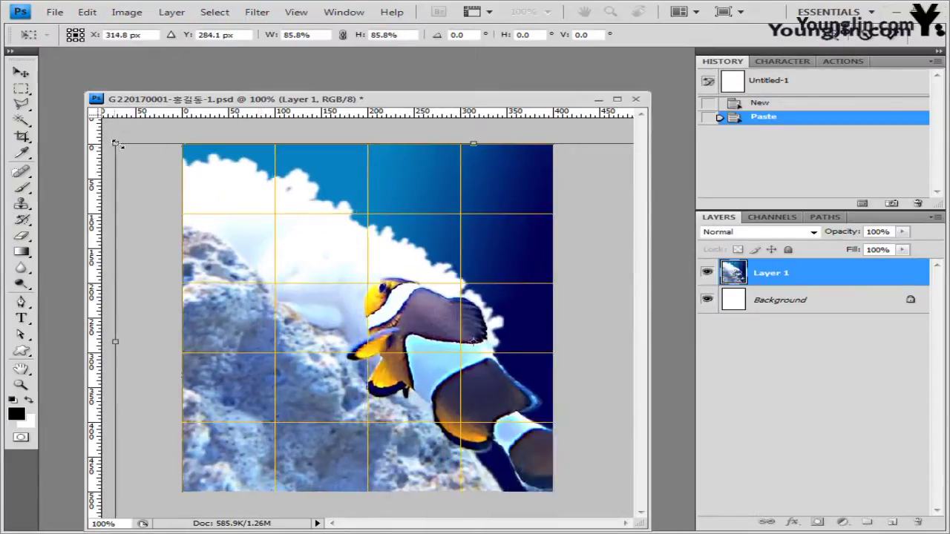
pyautogui.moveTo(115, 144); pyautogui.dragTo(181, 180)
pyautogui.moveTo(406, 248); pyautogui.dragTo(345, 203)
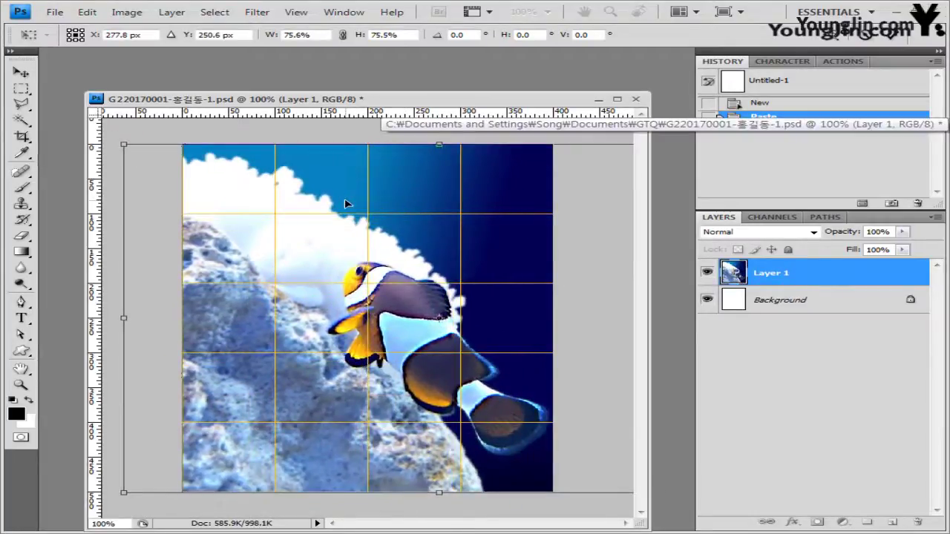
pyautogui.press('Return')
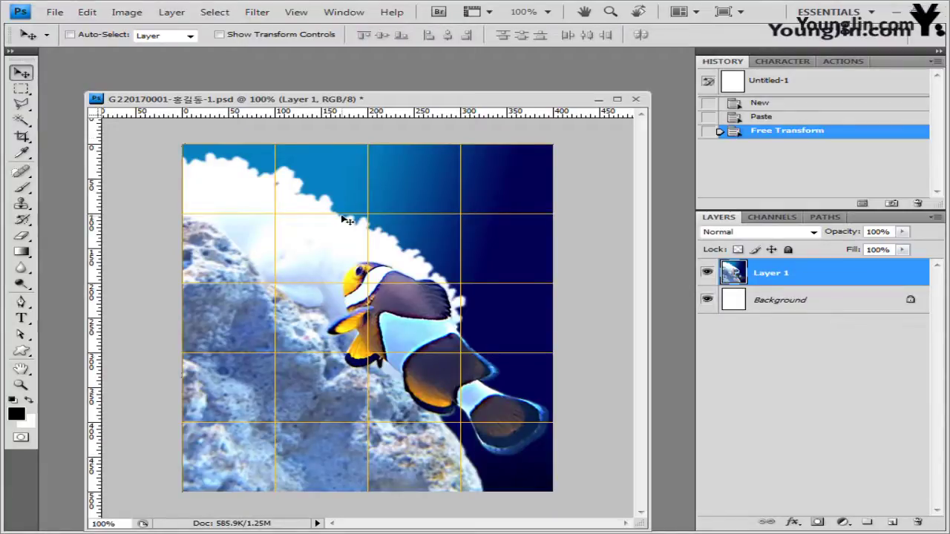
# Set the Pen tool to draw paths, with snapping turned off and the grid hidden.
pyautogui.click(27, 302)
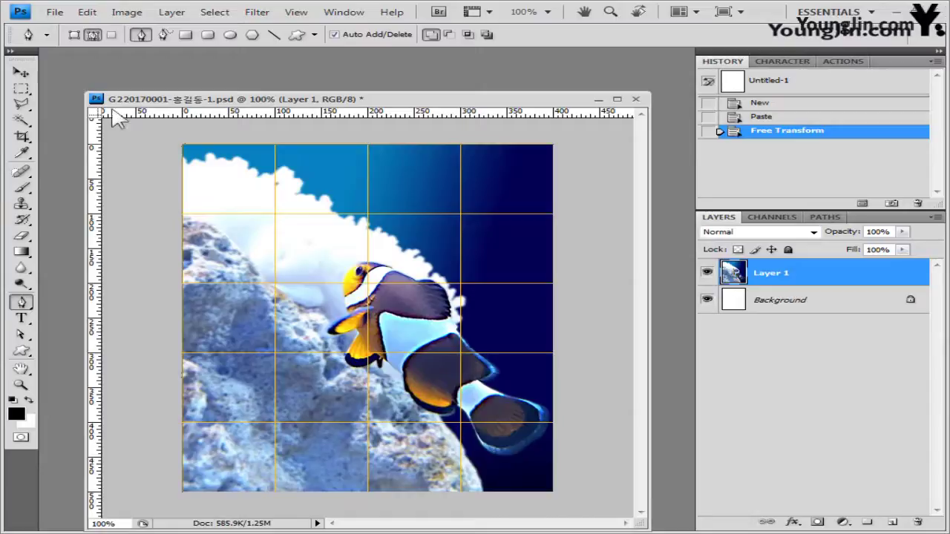
pyautogui.click(94, 36)
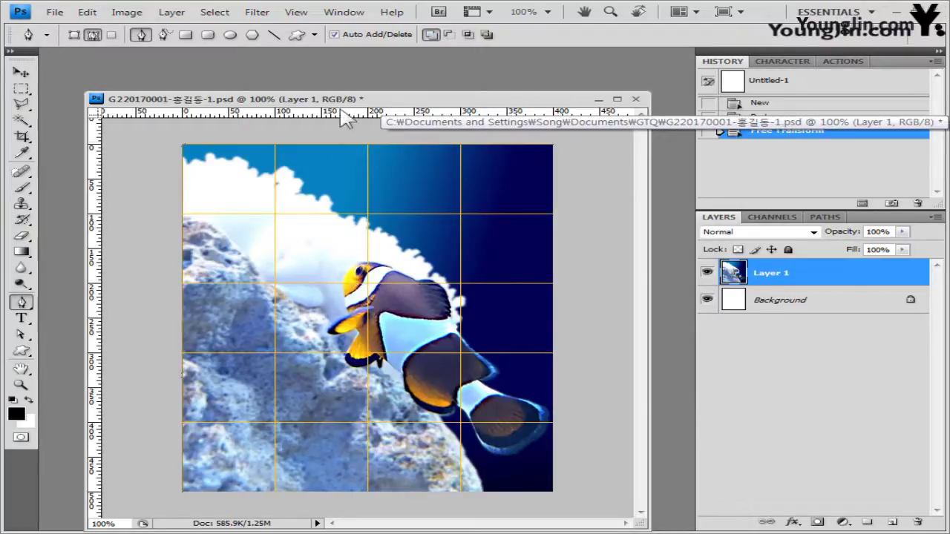
pyautogui.click(297, 12)
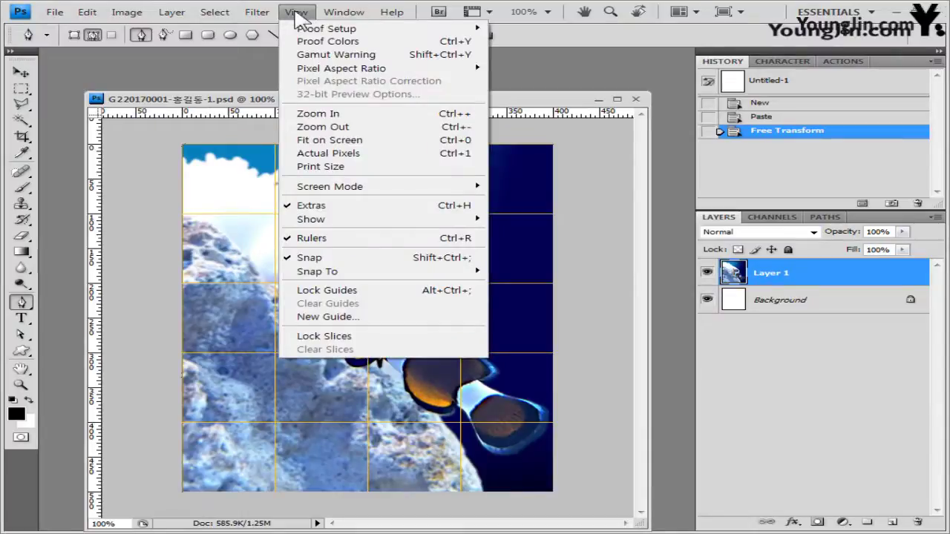
pyautogui.click(314, 260)
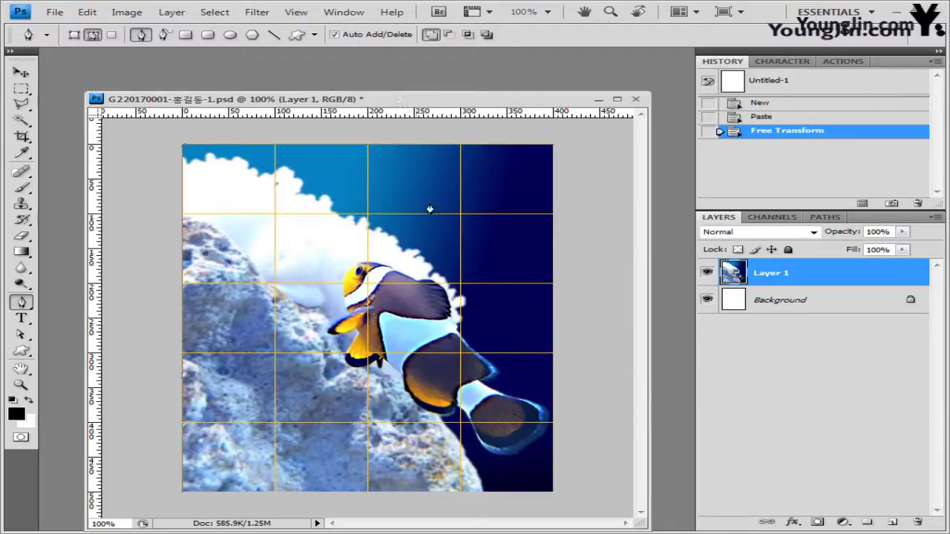
pyautogui.click(296, 12)
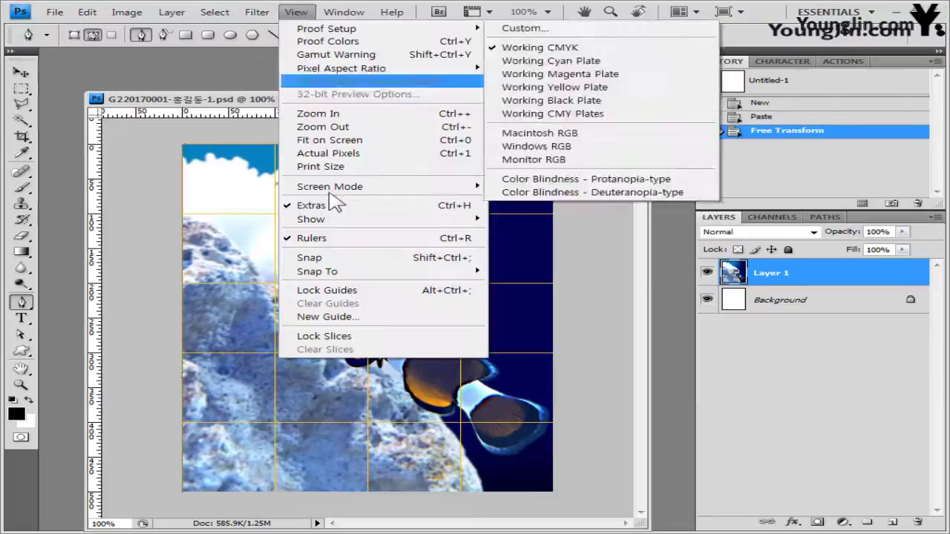
pyautogui.moveTo(329, 219)
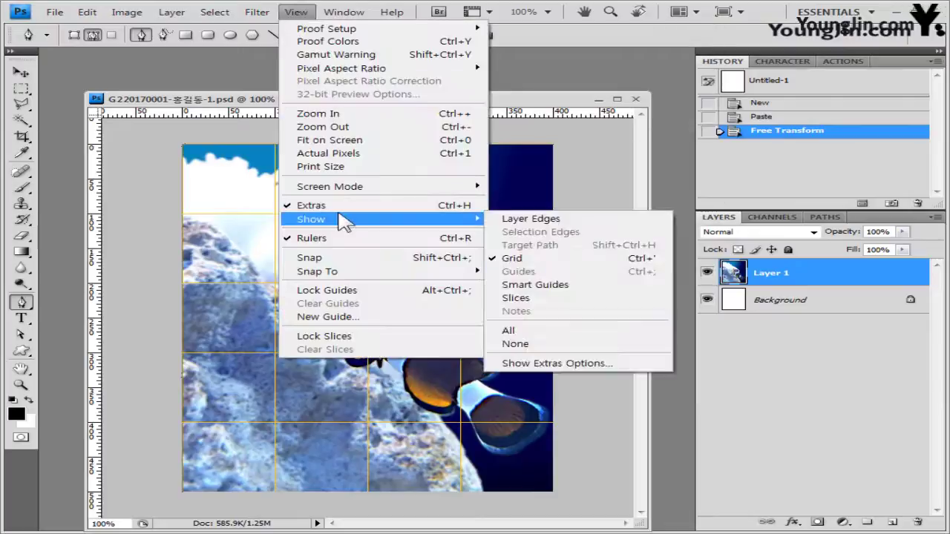
pyautogui.click(545, 264)
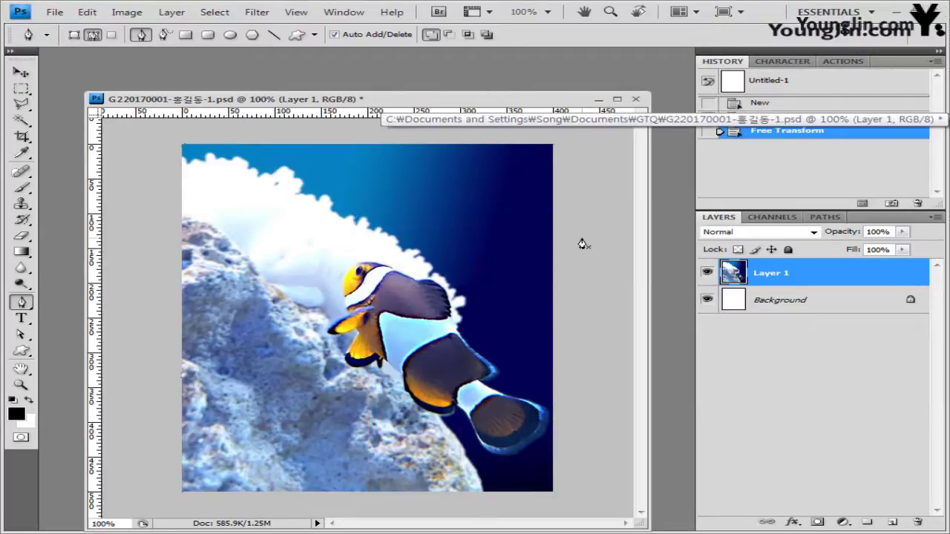
# Trace the clownfish with the Pen tool from the front of the dorsal fin, around the head, to the tip of the pectoral fin.
pyautogui.hotkey('ctrl', '+')
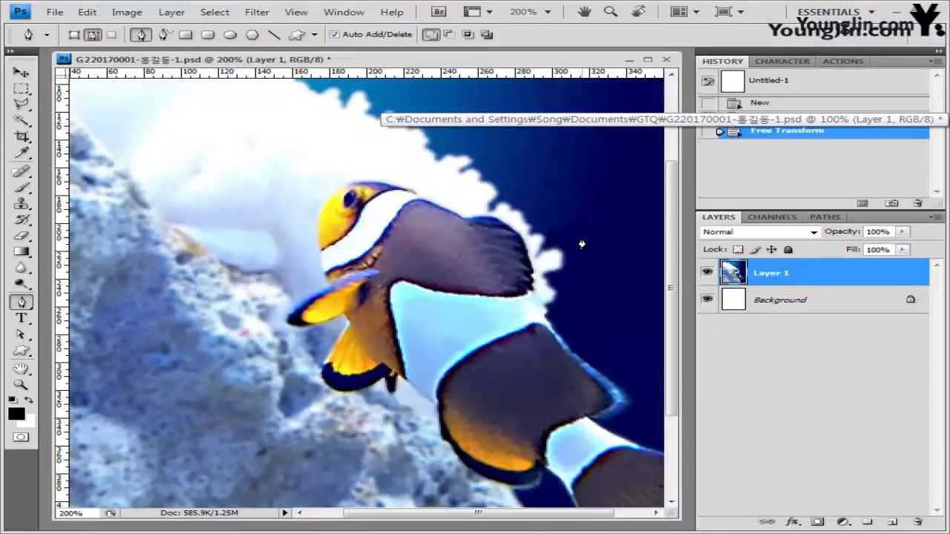
pyautogui.moveTo(675, 413); pyautogui.dragTo(677, 435)
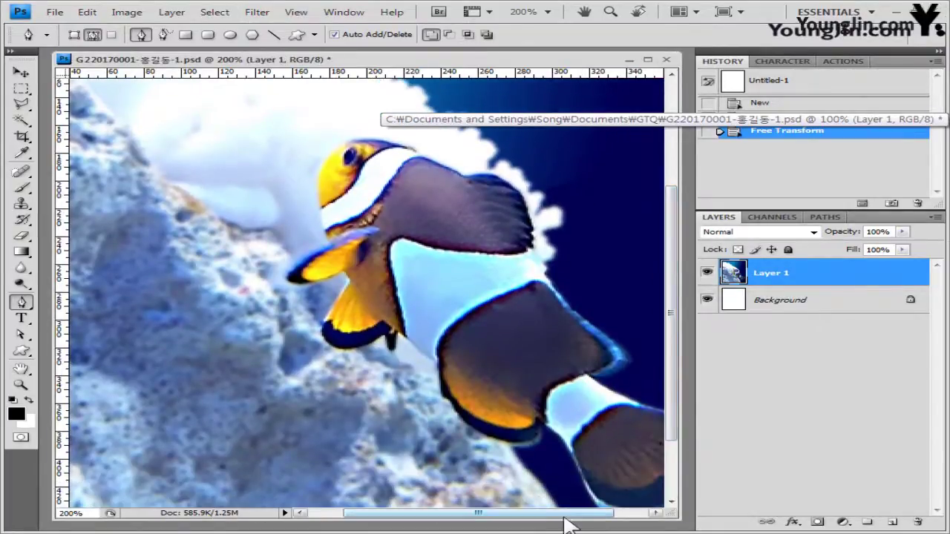
pyautogui.moveTo(577, 512); pyautogui.dragTo(619, 520)
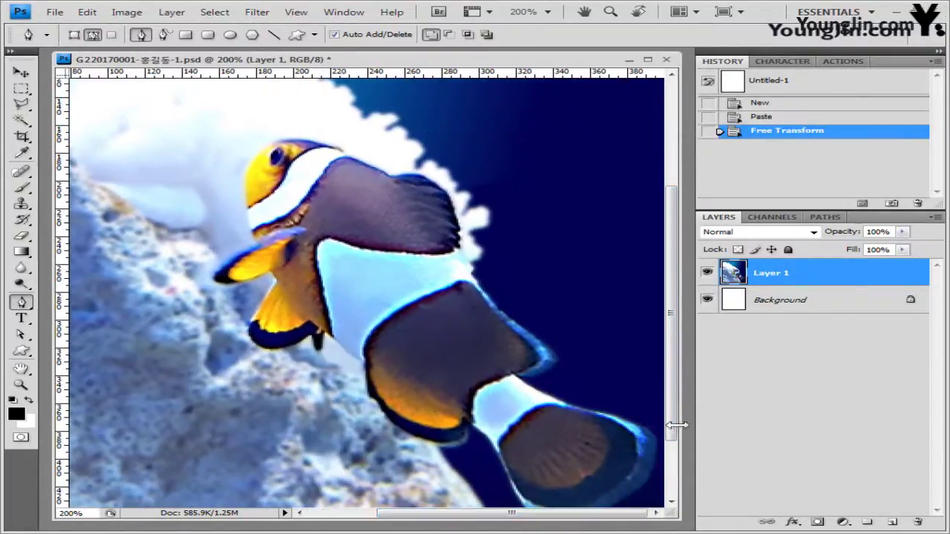
pyautogui.moveTo(673, 423)
pyautogui.mouseDown()
pyautogui.moveTo(683, 447)
pyautogui.moveTo(676, 443)
pyautogui.mouseUp()
pyautogui.click(389, 152)
pyautogui.click(348, 132)
pyautogui.click(297, 117)
pyautogui.click(261, 128)
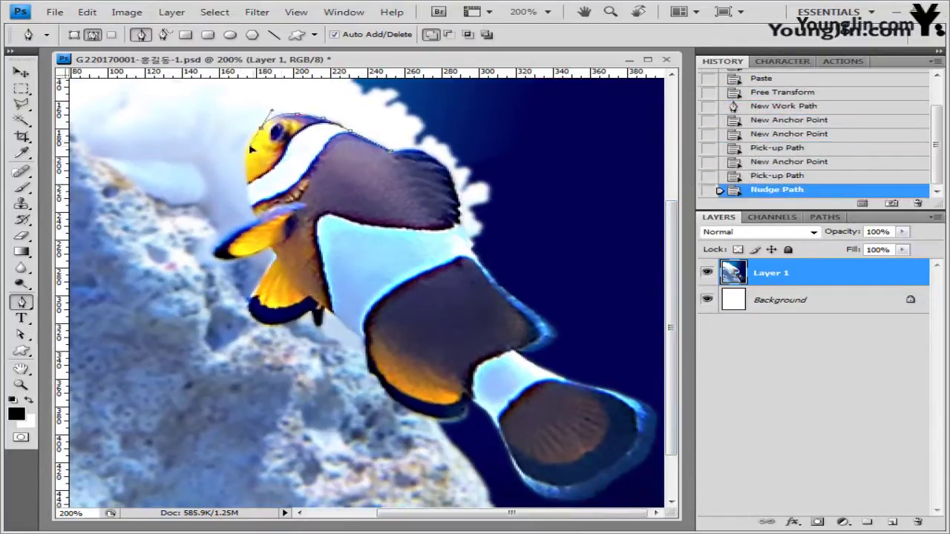
pyautogui.click(246, 166)
pyautogui.click(253, 206)
pyautogui.click(216, 253)
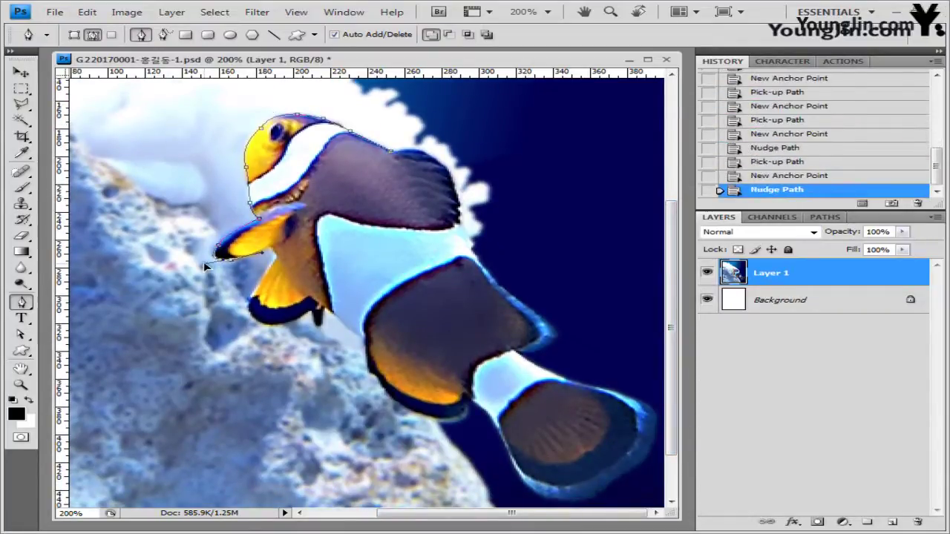
# Continue the path around the small yellow lower fin and along the belly to the underside of the tail base.
pyautogui.click(273, 256)
pyautogui.click(248, 305)
pyautogui.click(280, 324)
pyautogui.click(319, 324)
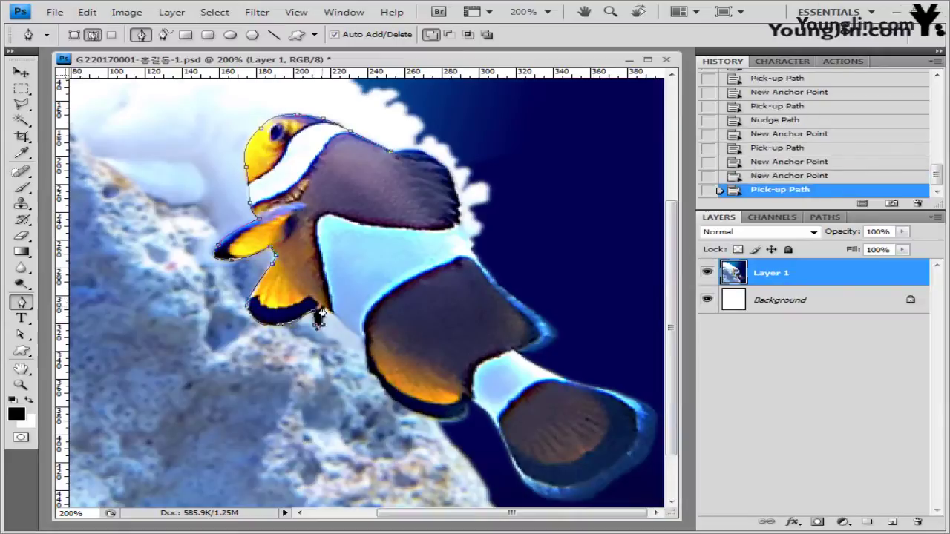
pyautogui.click(364, 339)
pyautogui.click(369, 369)
pyautogui.click(439, 420)
pyautogui.click(469, 404)
# Extend the path around the clownfish's tail fin to its upper edge.
pyautogui.click(503, 443)
pyautogui.click(560, 501)
pyautogui.click(605, 489)
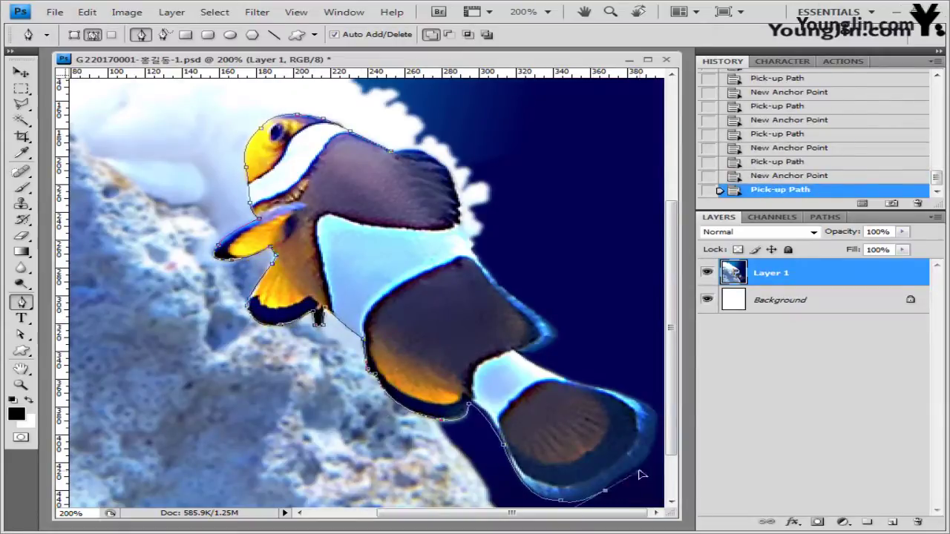
pyautogui.click(641, 463)
pyautogui.click(653, 414)
pyautogui.click(596, 387)
# Trace the rear fin and the back up to the dorsal fin and close the path at its starting point.
pyautogui.click(547, 346)
pyautogui.click(550, 325)
pyautogui.click(495, 280)
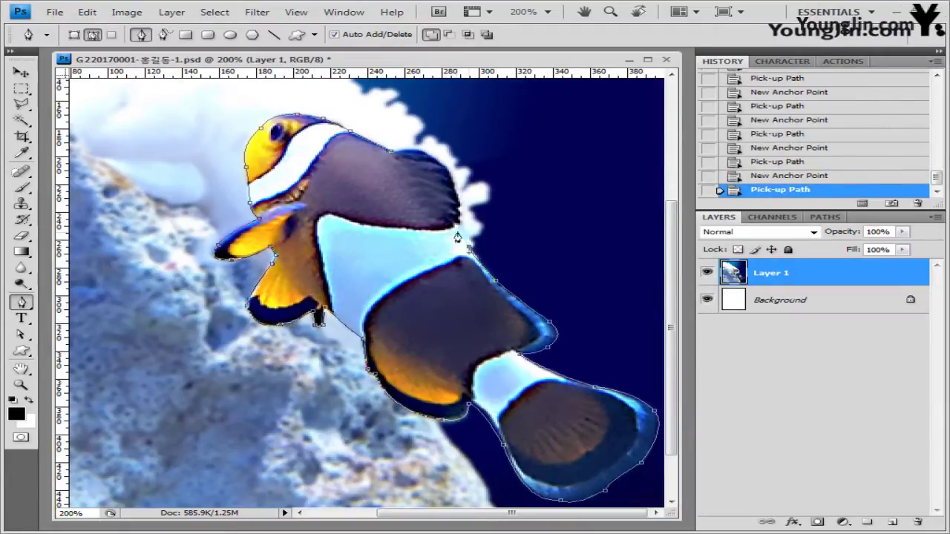
pyautogui.click(455, 225)
pyautogui.click(451, 174)
pyautogui.click(420, 150)
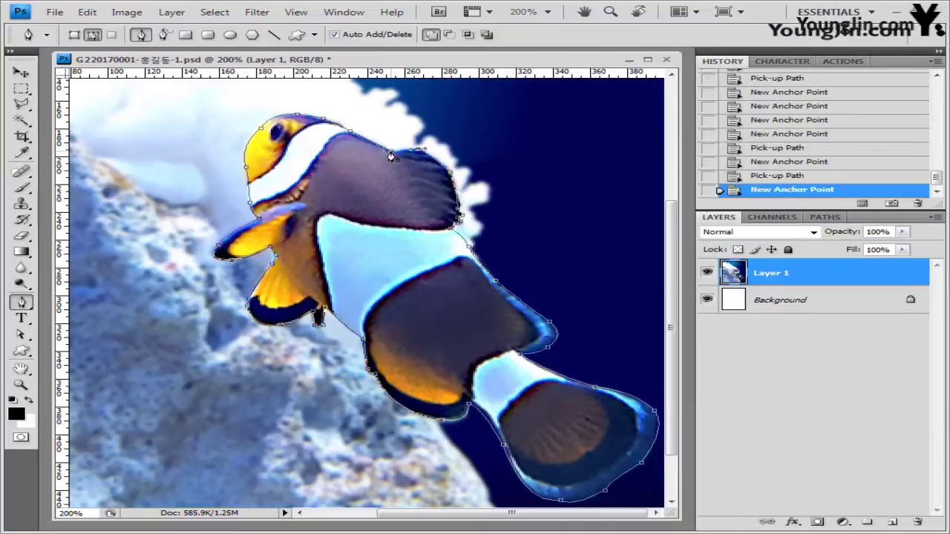
pyautogui.click(391, 157)
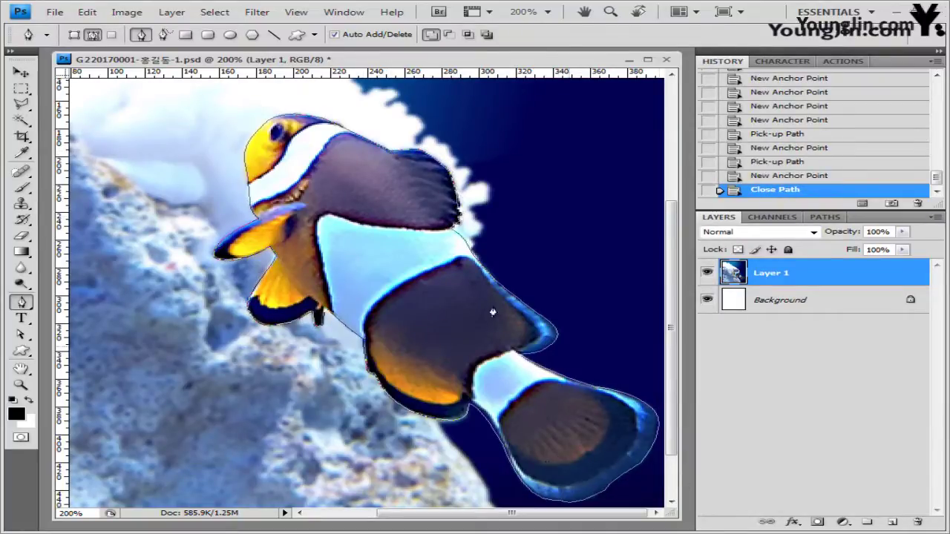
# Convert the closed fish path into a selection, copy the fish onto a new layer, and check the cutout with Layer 1 hidden.
pyautogui.click(824, 218)
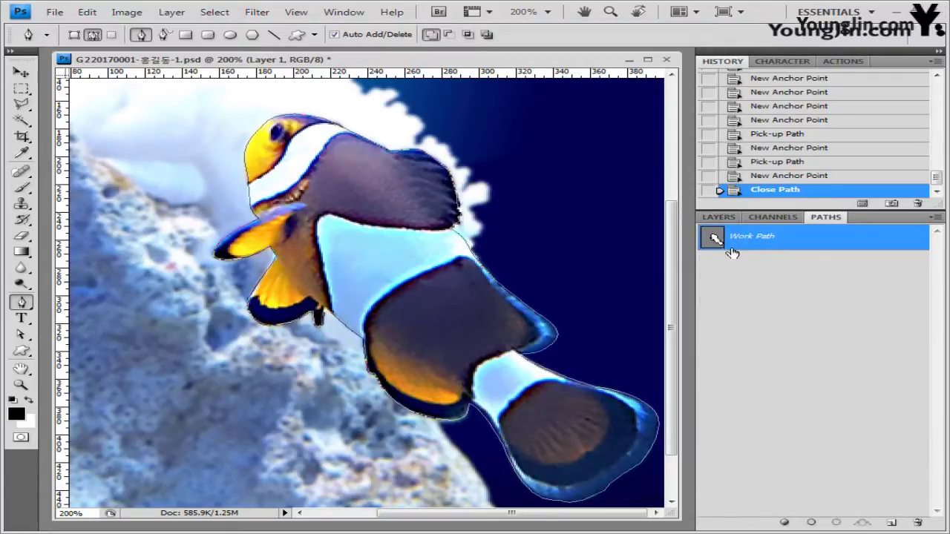
pyautogui.click(719, 216)
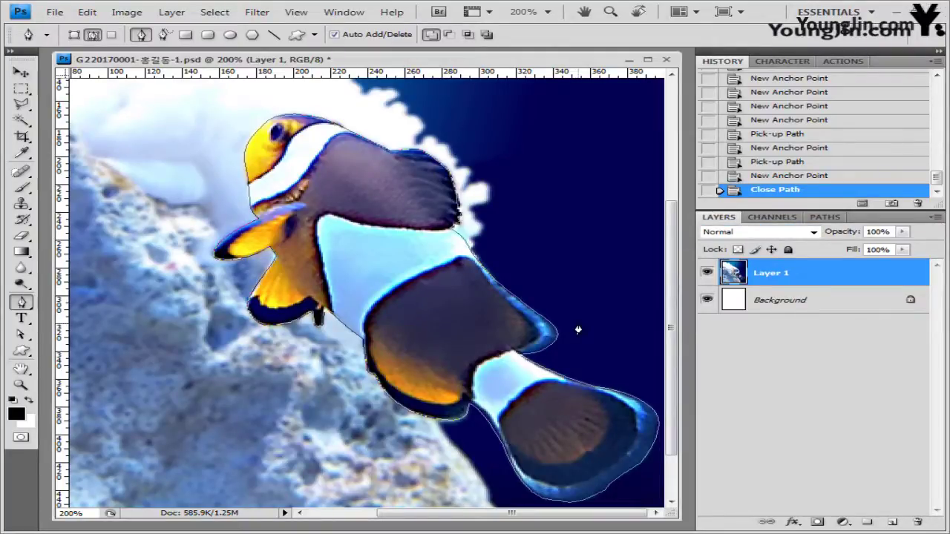
pyautogui.hotkey('ctrl', 'Return')
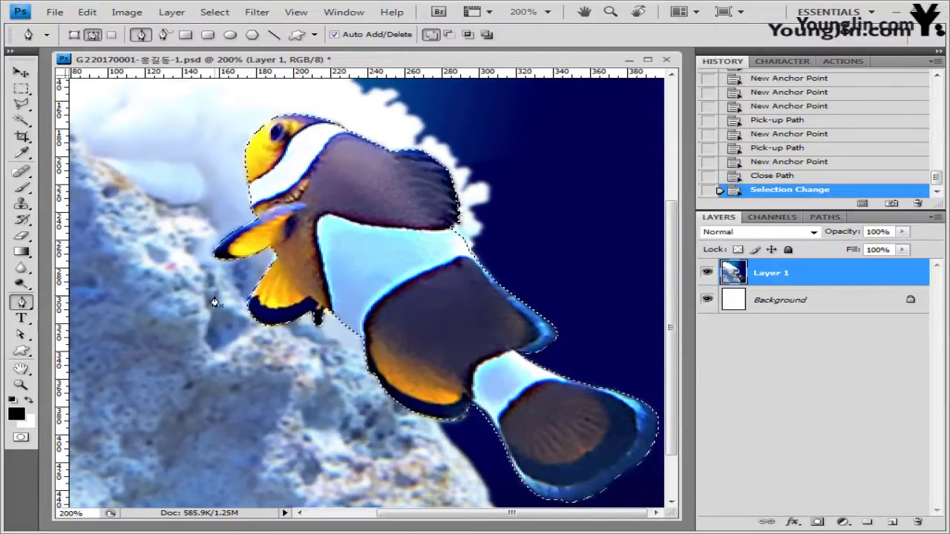
pyautogui.hotkey('ctrl', '-')
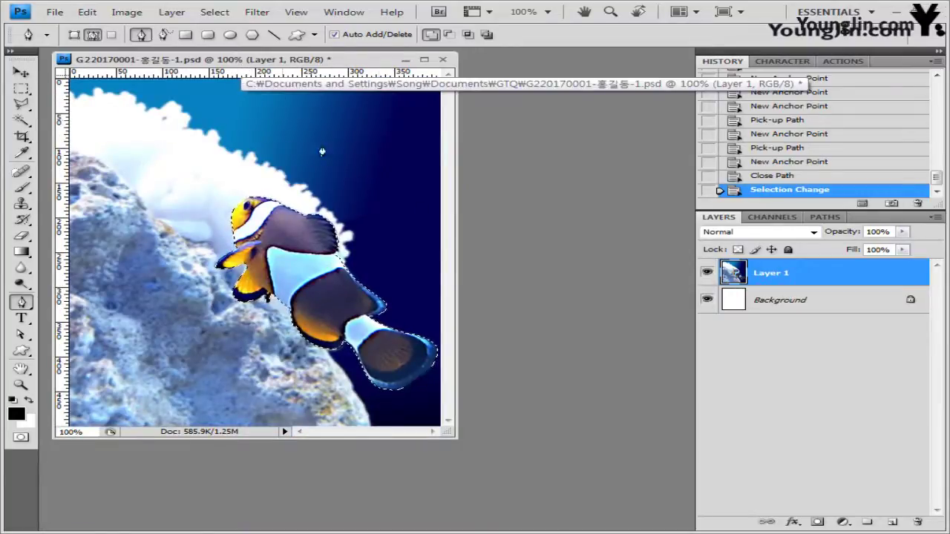
pyautogui.hotkey('ctrl', 'j')
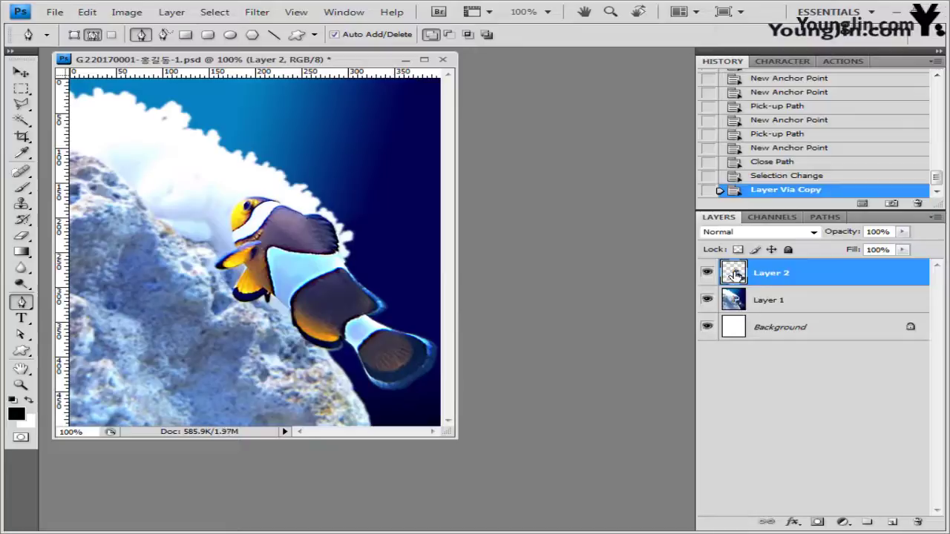
pyautogui.click(707, 300)
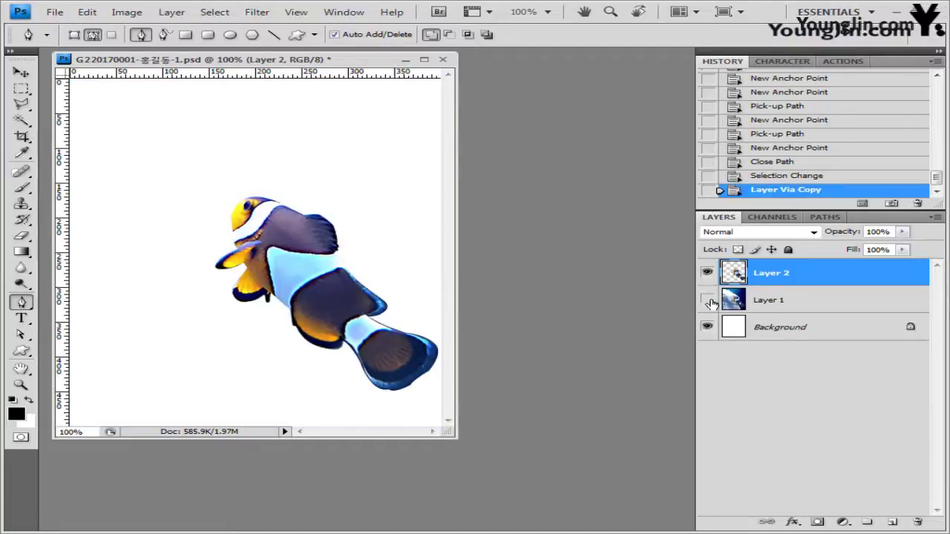
pyautogui.click(708, 299)
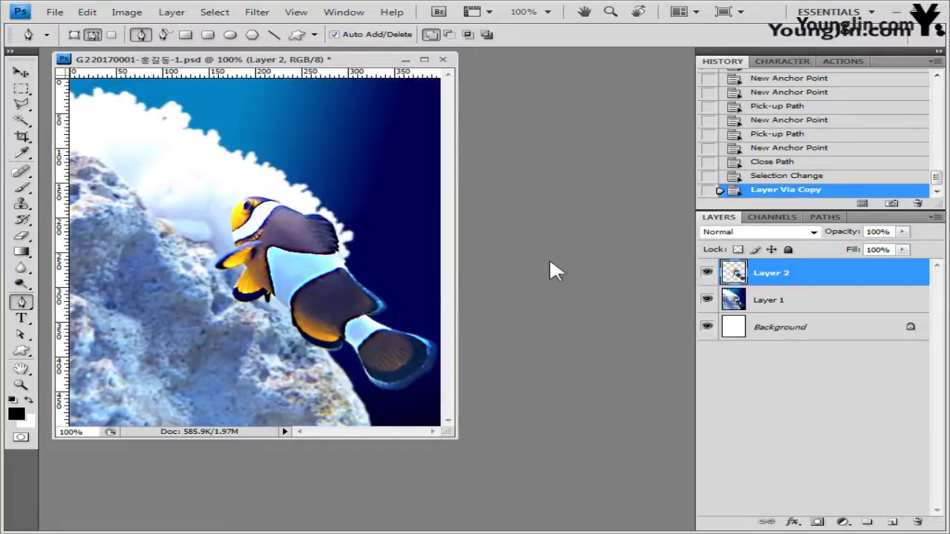
# Flip the fish copy horizontally, move it up and left of the original, scale it to about 79% and rotate it about 12.5°.
pyautogui.hotkey('ctrl', 't')
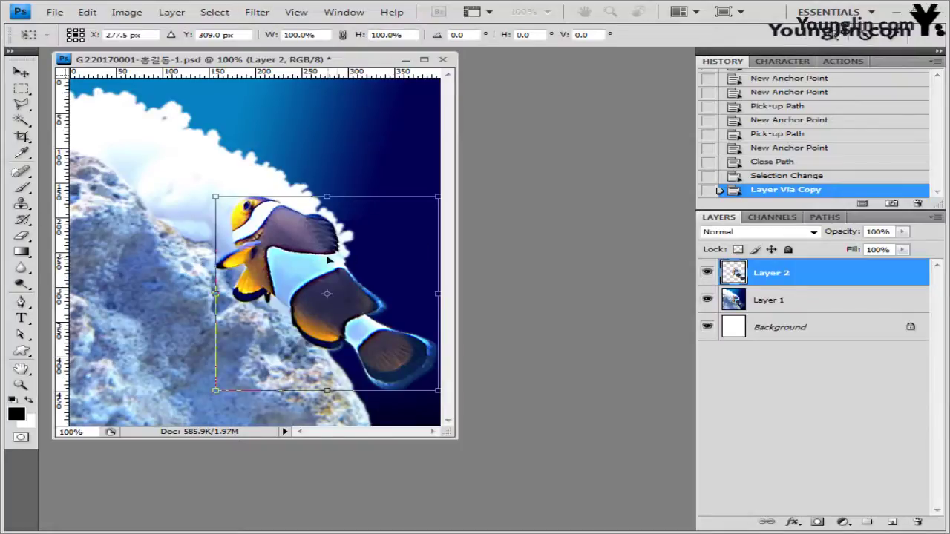
pyautogui.moveTo(329, 260); pyautogui.dragTo(226, 176)
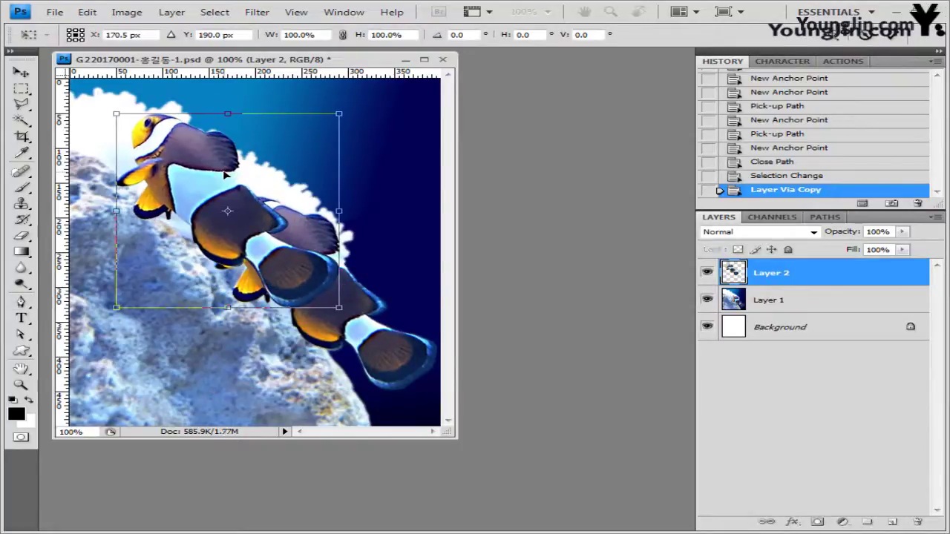
pyautogui.rightClick(199, 164)
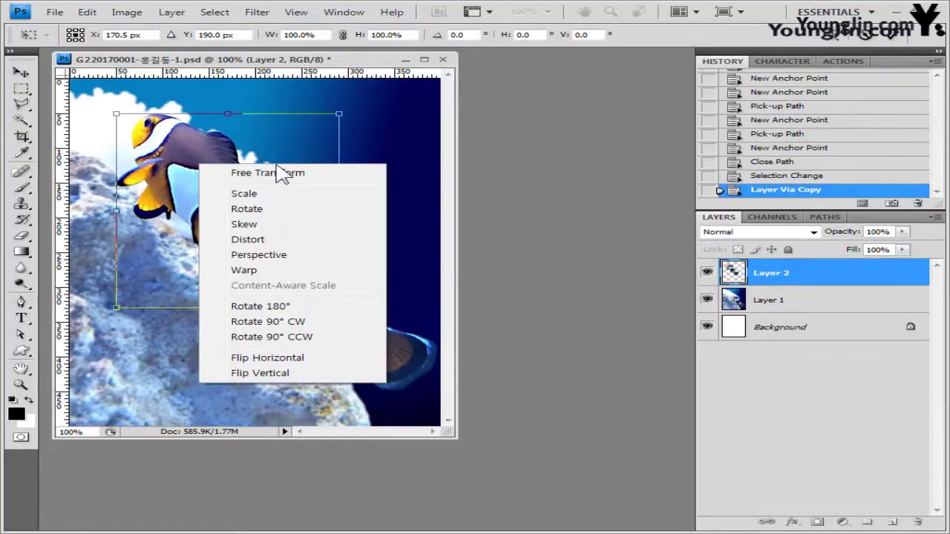
pyautogui.click(301, 359)
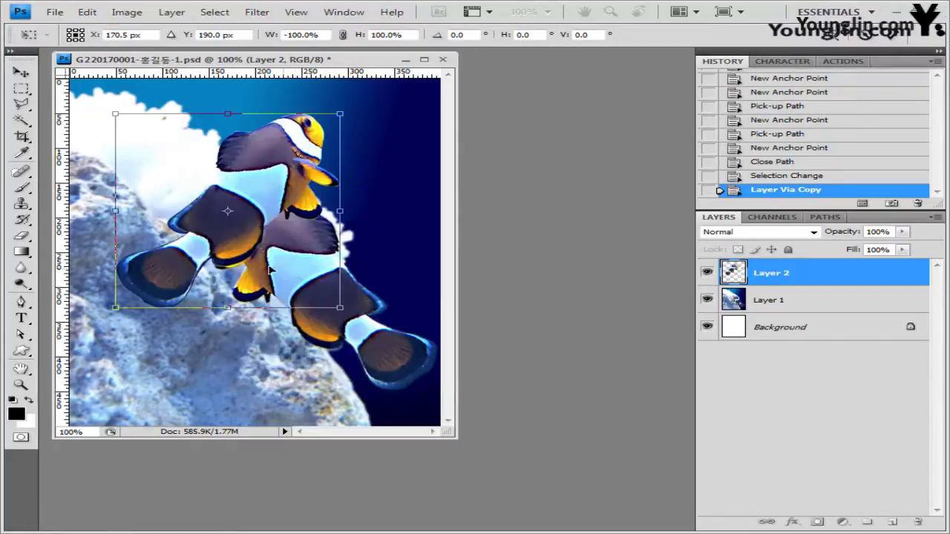
pyautogui.moveTo(238, 204); pyautogui.dragTo(222, 202)
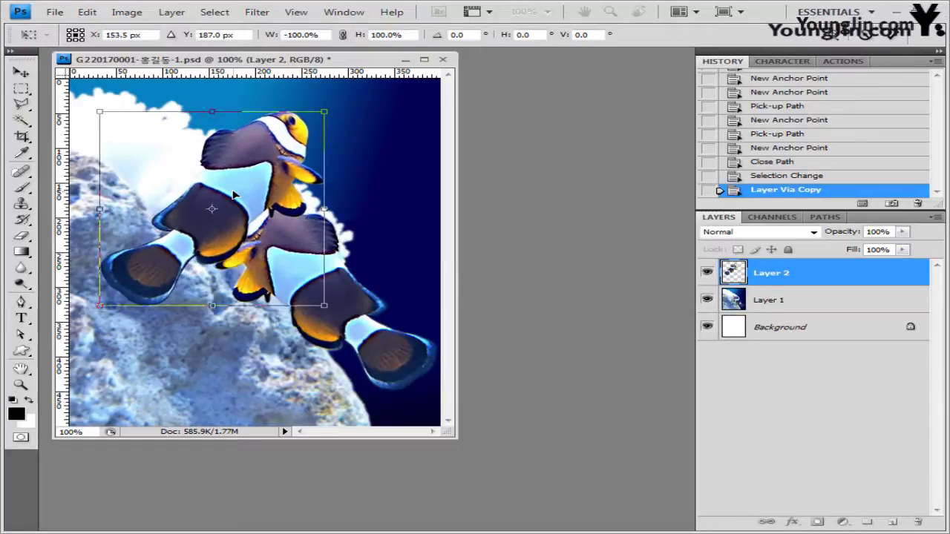
pyautogui.moveTo(327, 310); pyautogui.dragTo(250, 280)
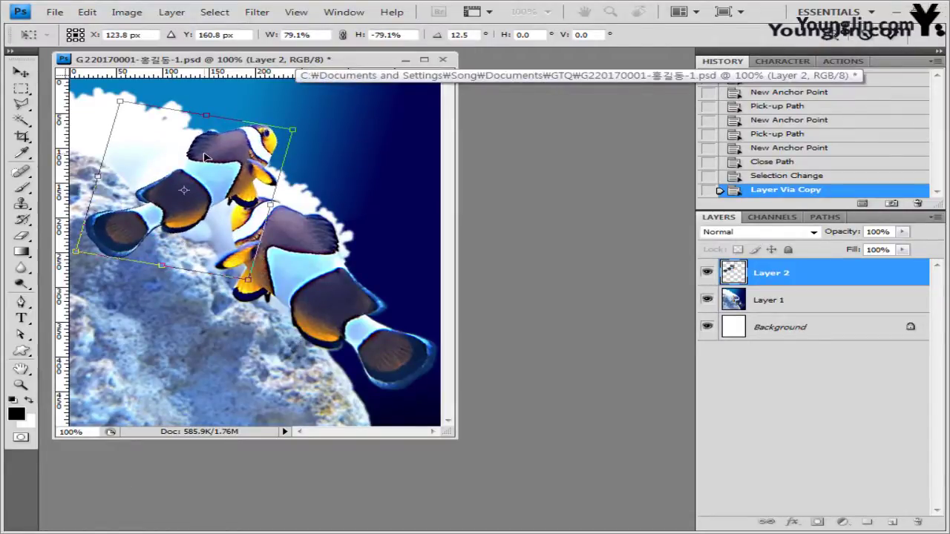
pyautogui.press('Return')
# Show the grid over the image and revert the stray work path to the Free Transform history state.
pyautogui.click(295, 12)
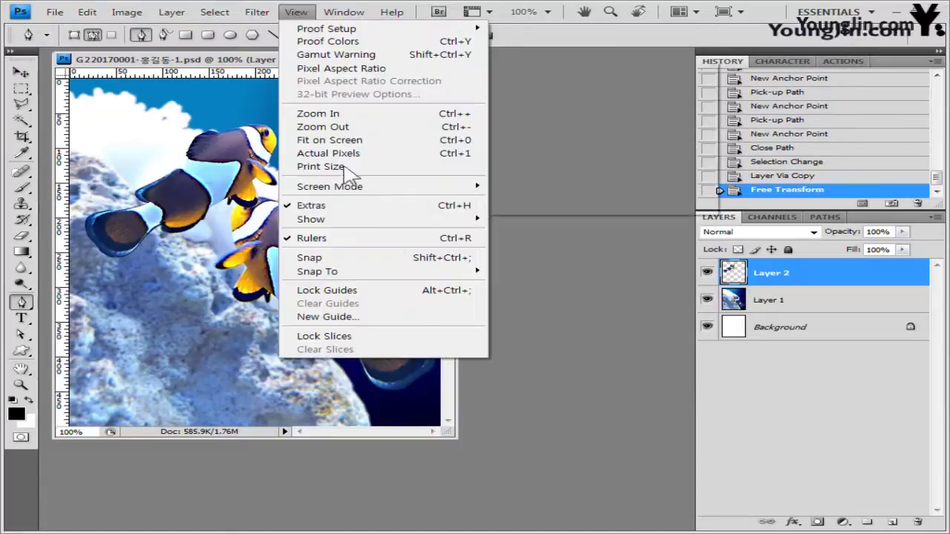
pyautogui.moveTo(349, 218)
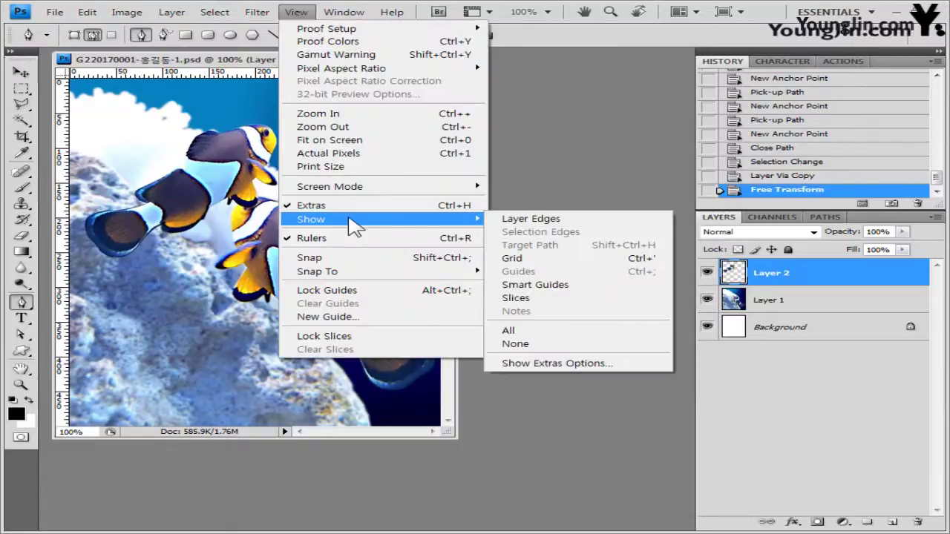
pyautogui.click(550, 260)
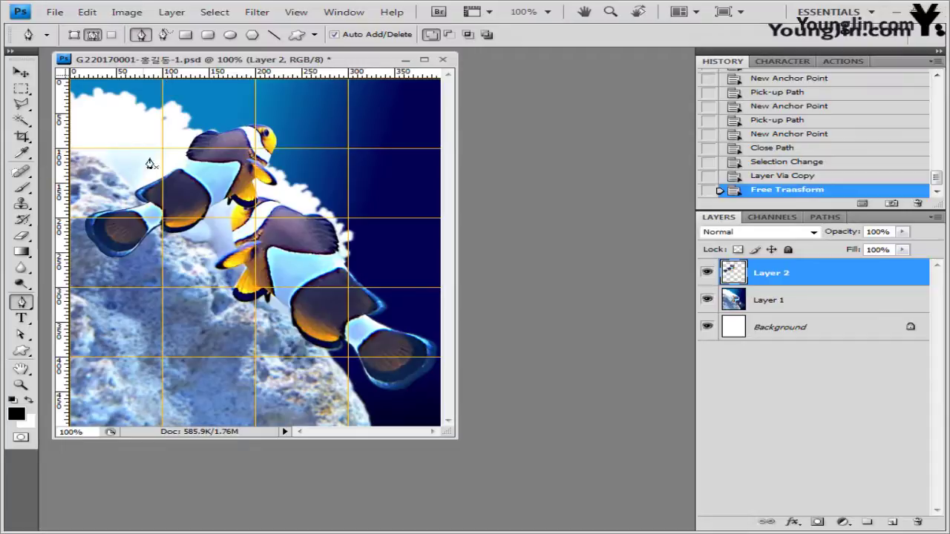
pyautogui.click(207, 200)
pyautogui.click(773, 176)
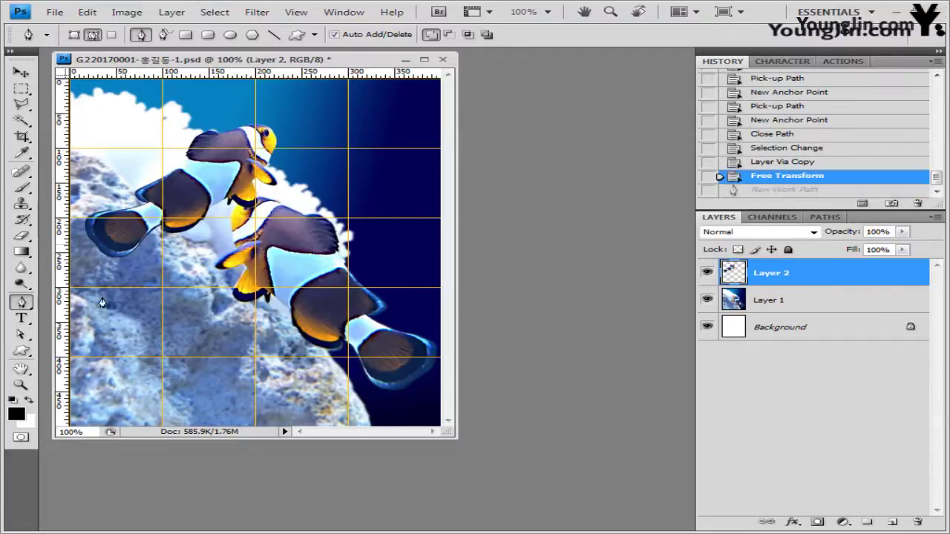
# Scale the flipped fish copy to about 71%, rotate it about 17°, and place it around X 146, Y 91 px.
pyautogui.click(21, 73)
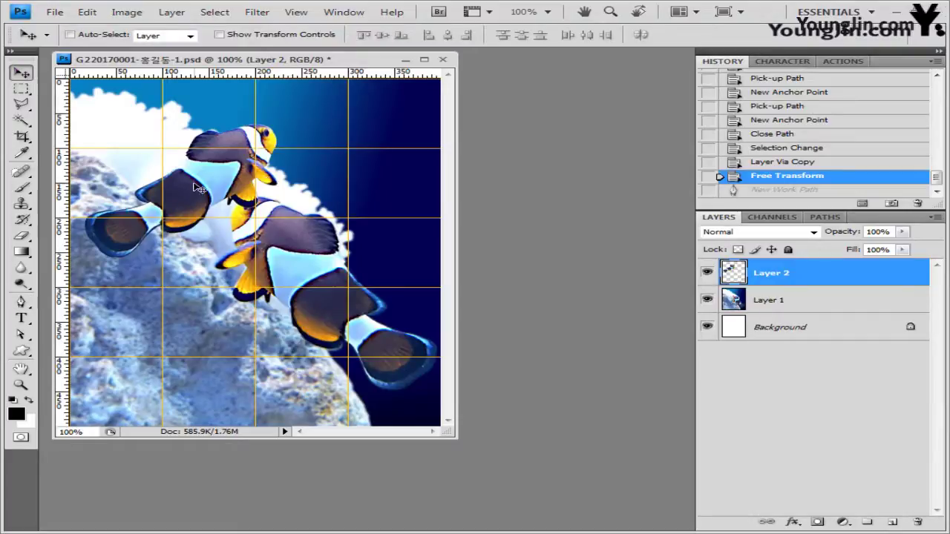
pyautogui.hotkey('ctrl', 't')
pyautogui.moveTo(228, 199); pyautogui.dragTo(230, 178)
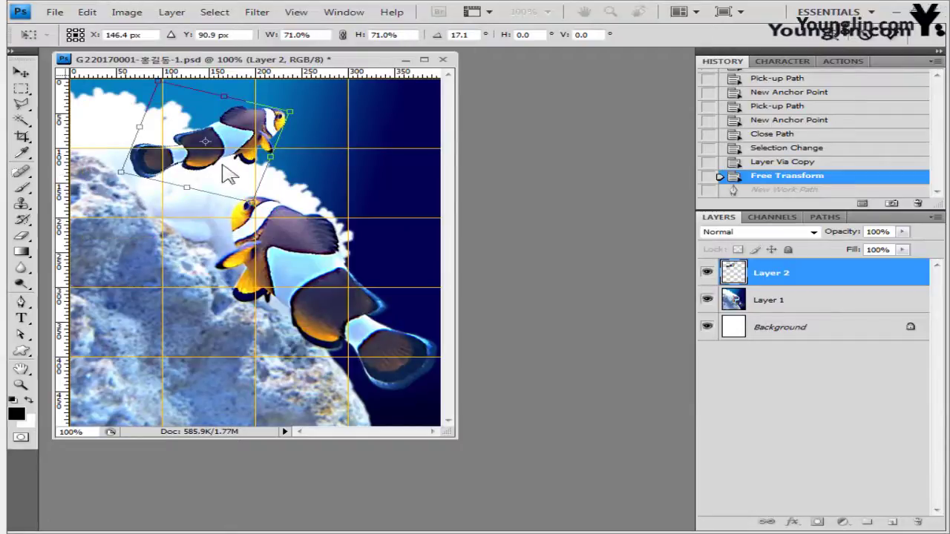
pyautogui.press('Return')
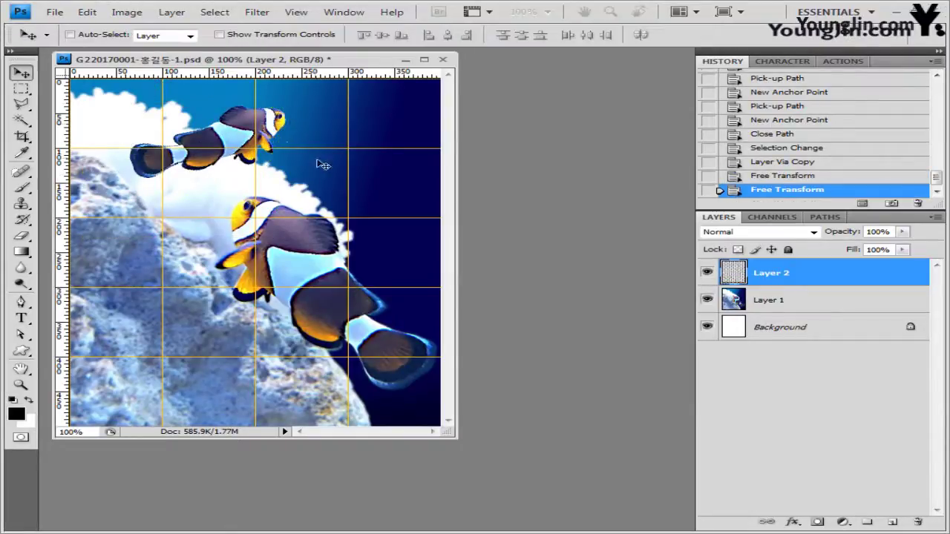
# Choose the Waves custom shape from the Nature shape set, replacing the current shapes.
pyautogui.click(21, 351)
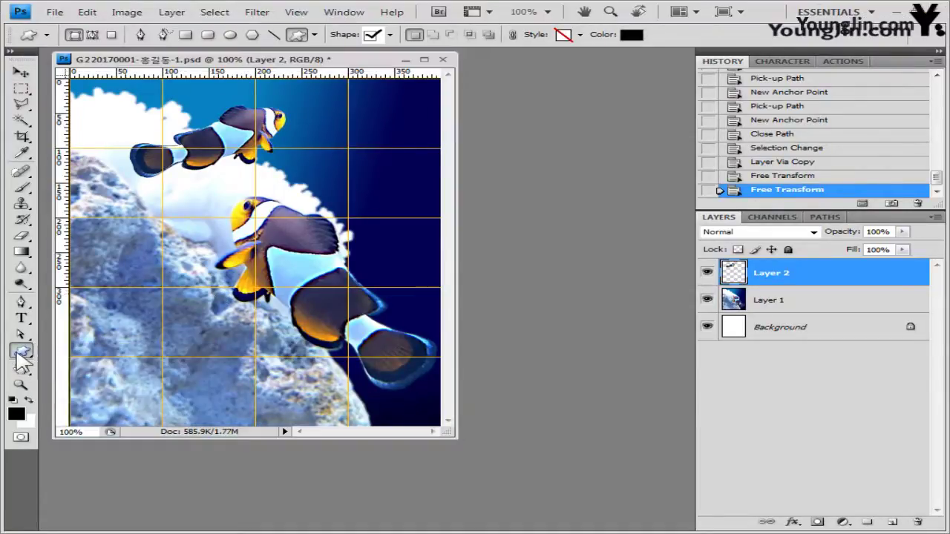
pyautogui.click(21, 354)
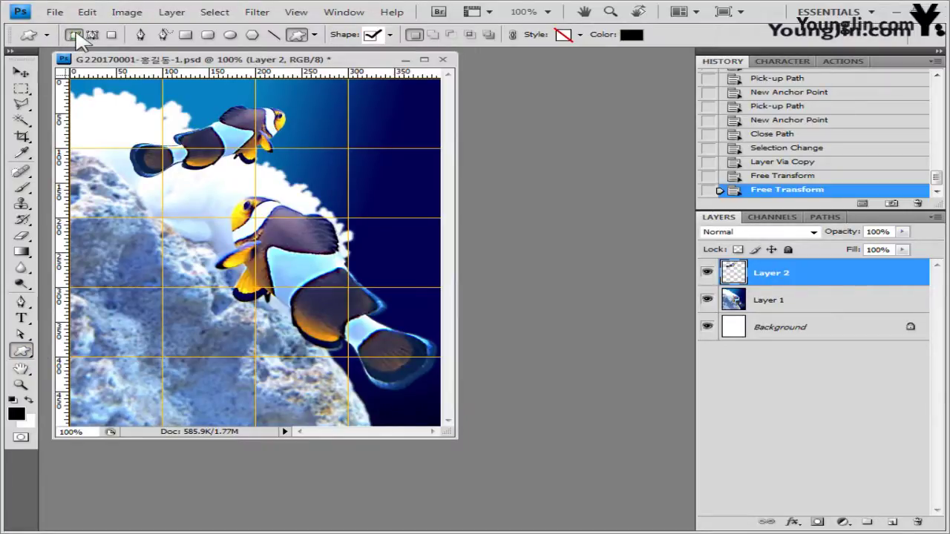
pyautogui.click(391, 35)
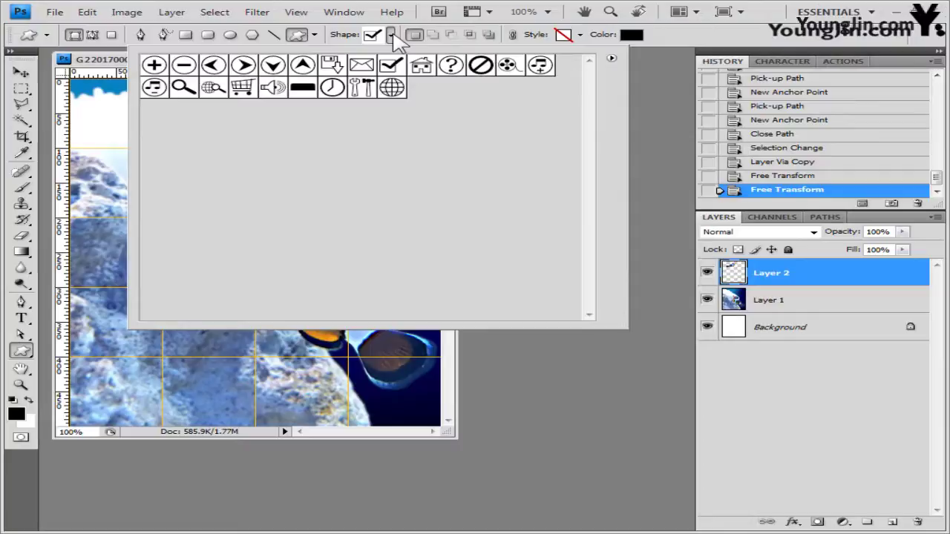
pyautogui.click(612, 58)
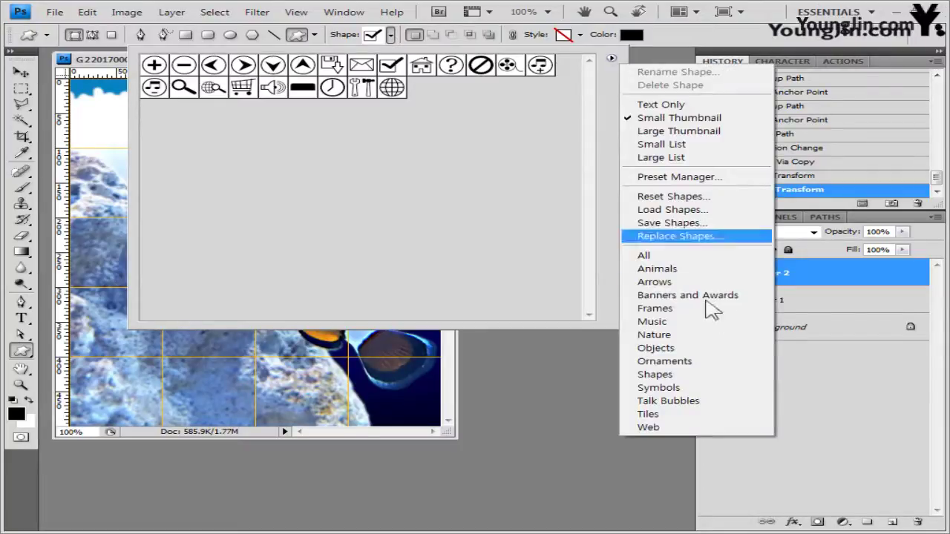
pyautogui.click(668, 336)
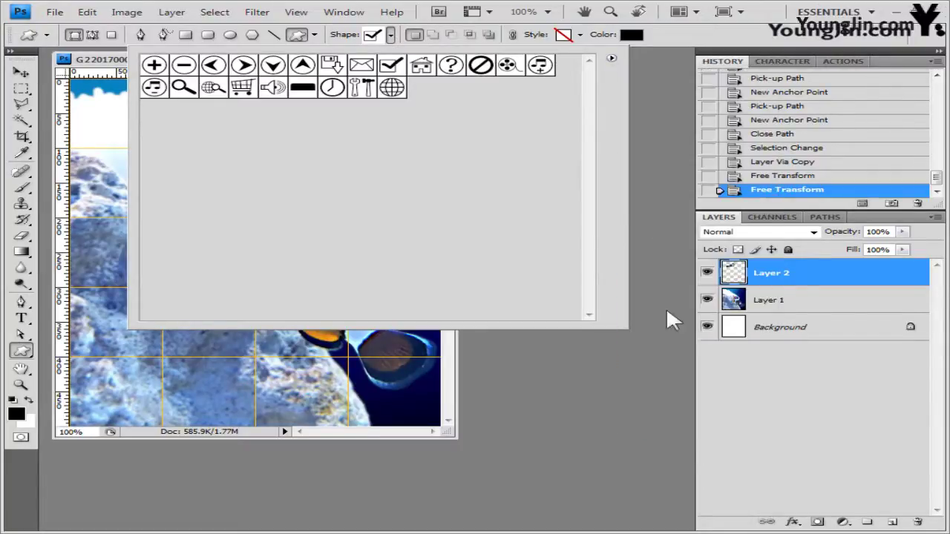
pyautogui.click(369, 215)
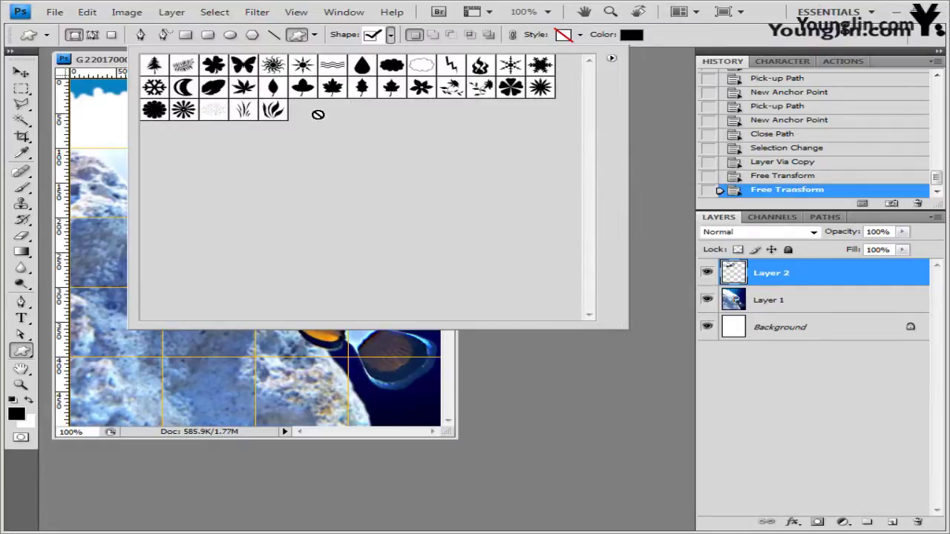
pyautogui.click(333, 68)
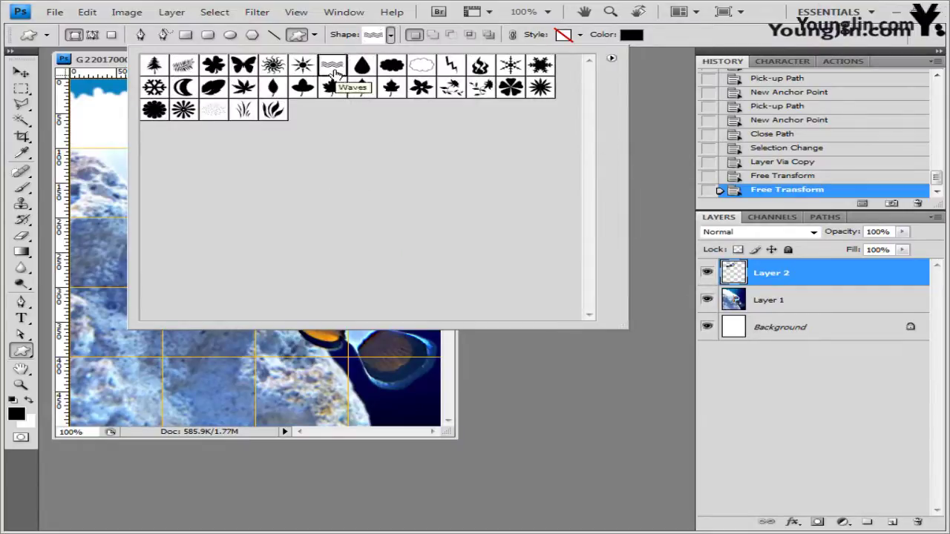
pyautogui.click(685, 47)
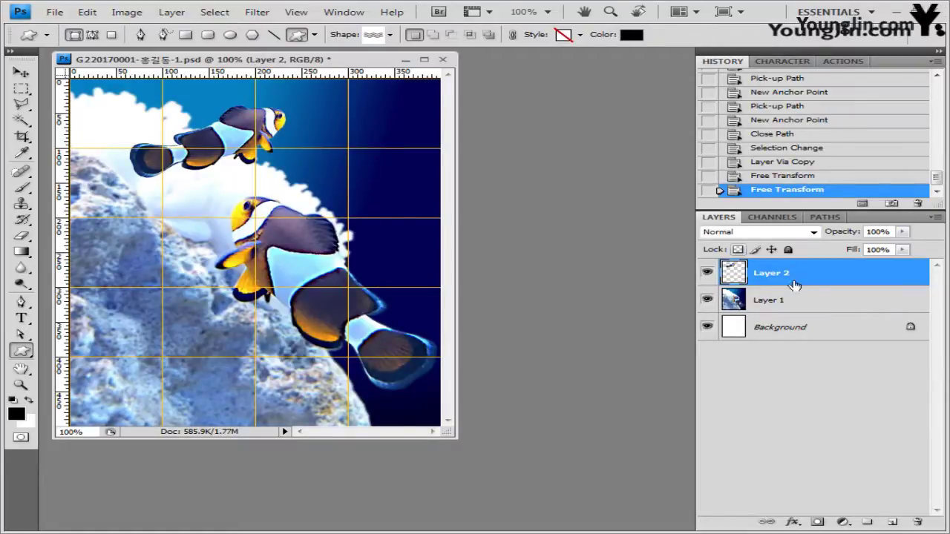
# Set the shape colour to 3366cc and draw the waves about 210 px wide across the rock at the image's lower left.
pyautogui.click(631, 35)
pyautogui.doubleClick(523, 325)
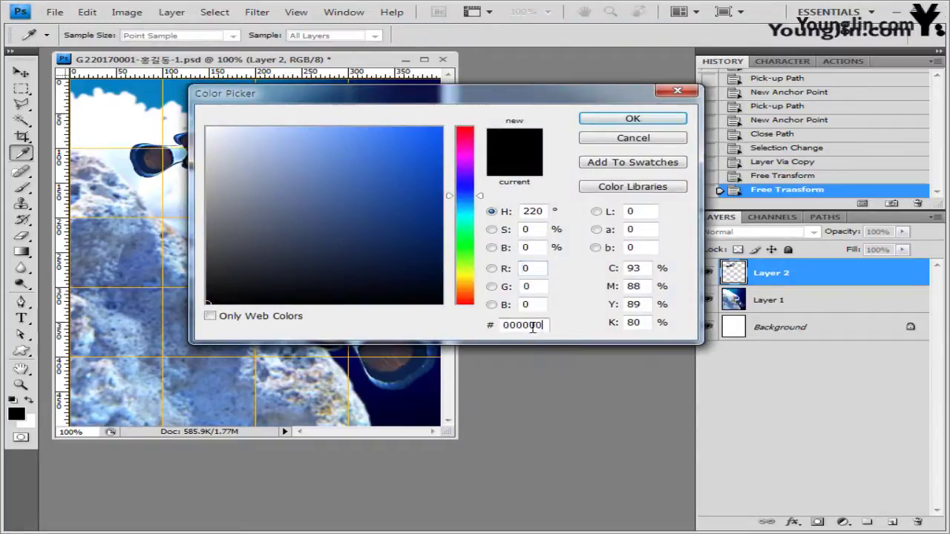
pyautogui.write('3366cc')
pyautogui.click(663, 120)
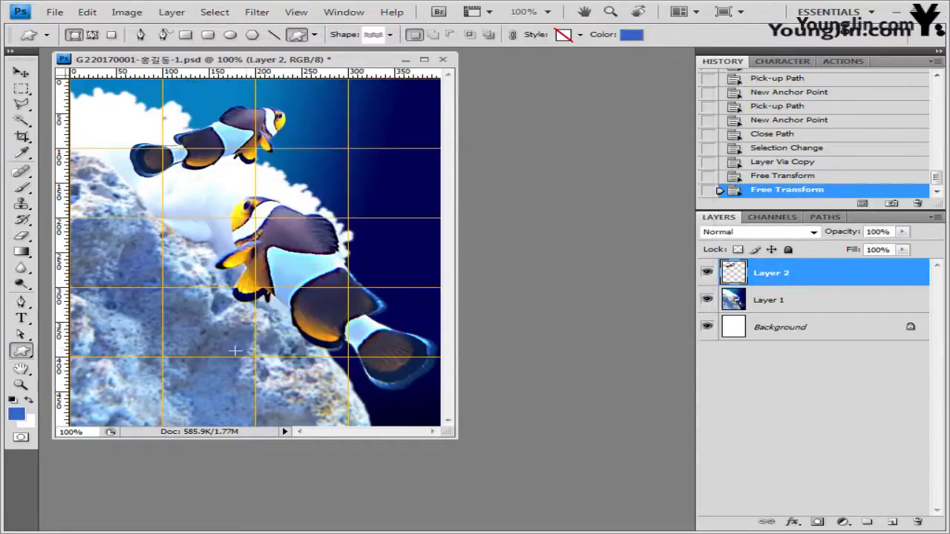
pyautogui.moveTo(80, 382)
pyautogui.mouseDown()
pyautogui.moveTo(193, 410)
pyautogui.moveTo(286, 417)
pyautogui.mouseUp()
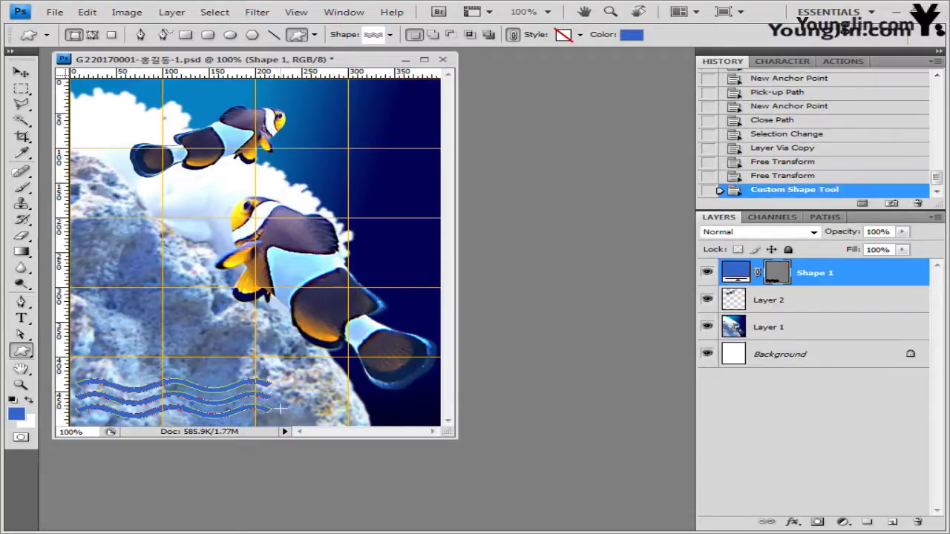
# Apply an Outer Glow style to the waves shape with a slightly increased glow size.
pyautogui.click(792, 522)
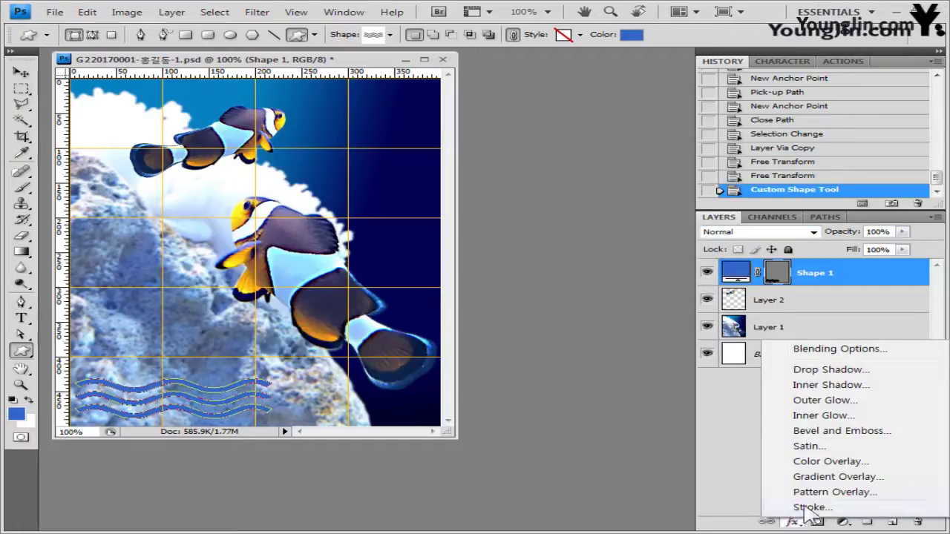
pyautogui.click(825, 403)
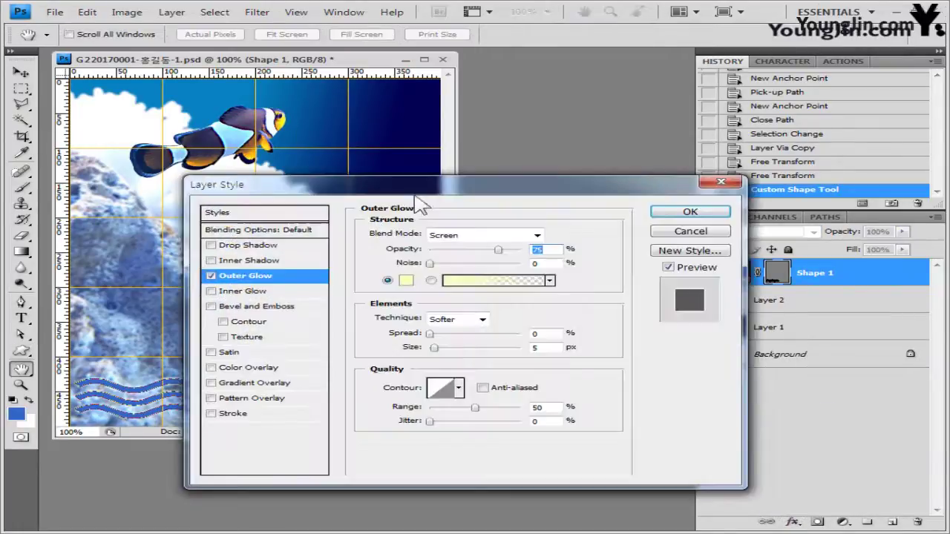
pyautogui.moveTo(452, 191); pyautogui.dragTo(549, 161)
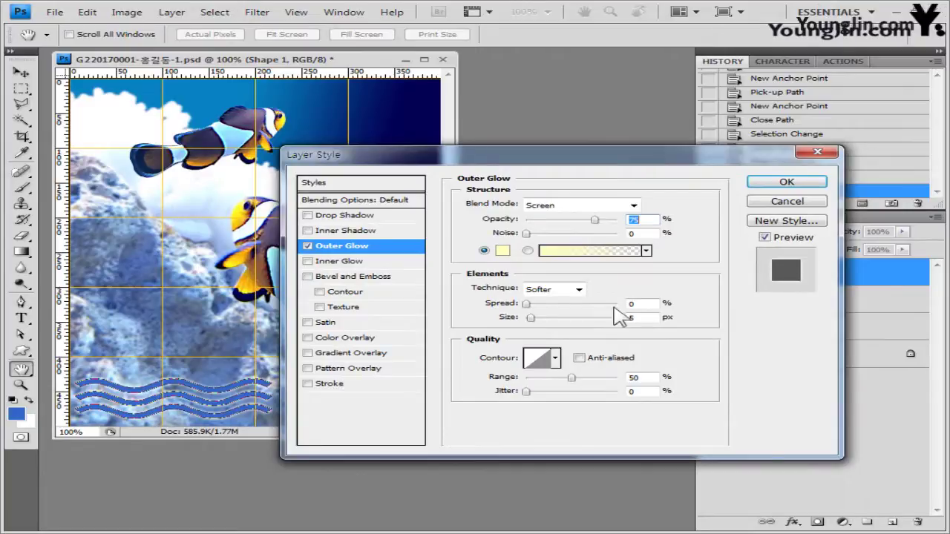
pyautogui.click(532, 319)
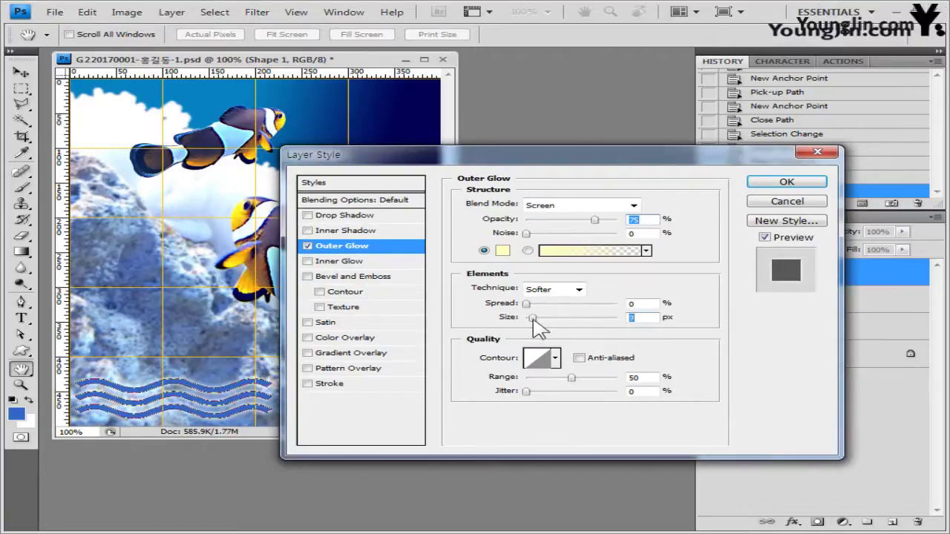
pyautogui.moveTo(533, 320); pyautogui.dragTo(535, 317)
pyautogui.click(801, 185)
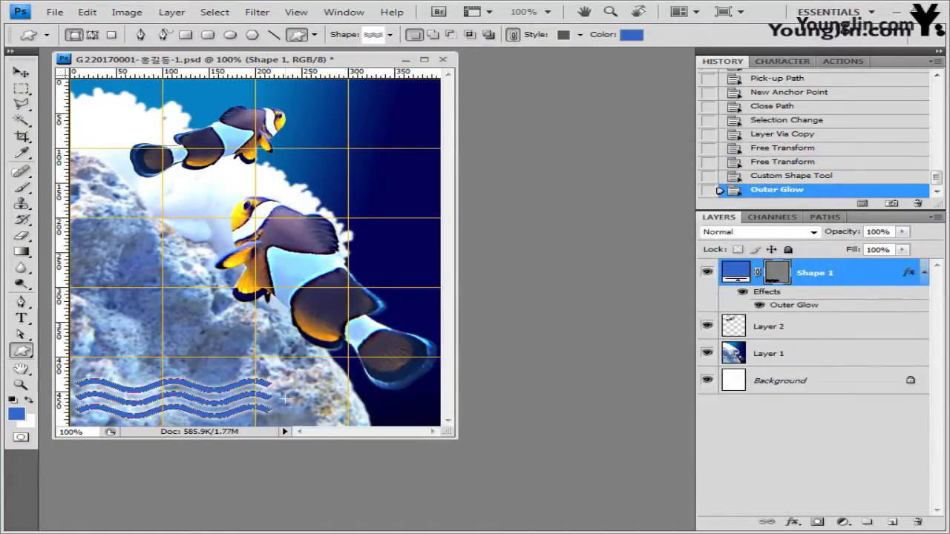
# Duplicate the waves shape layer and move the copy to the upper right, overlapping the small fish's head.
pyautogui.hotkey('ctrl', 'j')
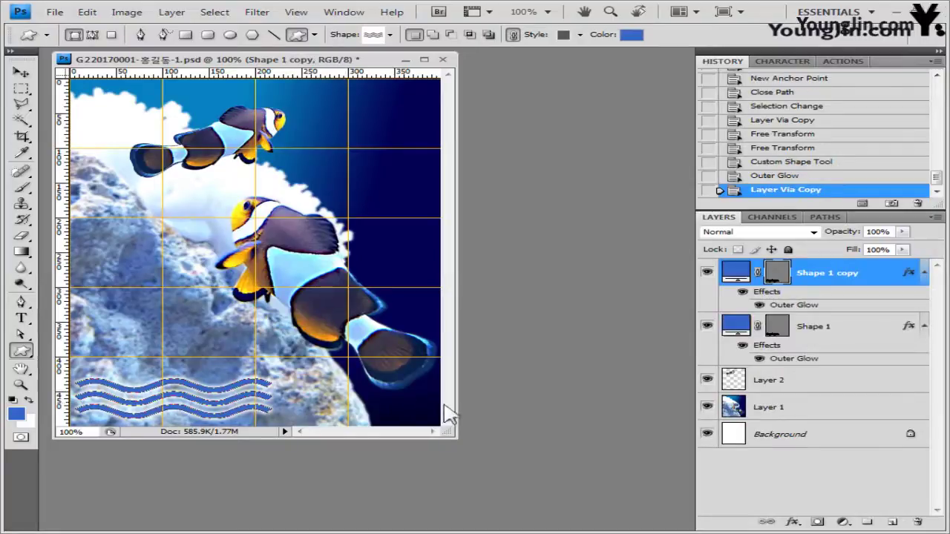
pyautogui.click(21, 72)
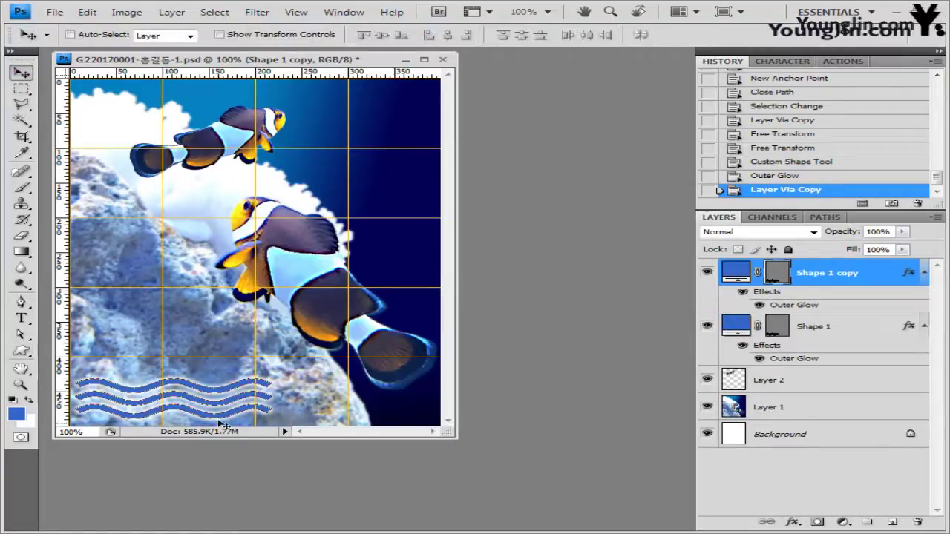
pyautogui.moveTo(261, 369); pyautogui.dragTo(375, 146)
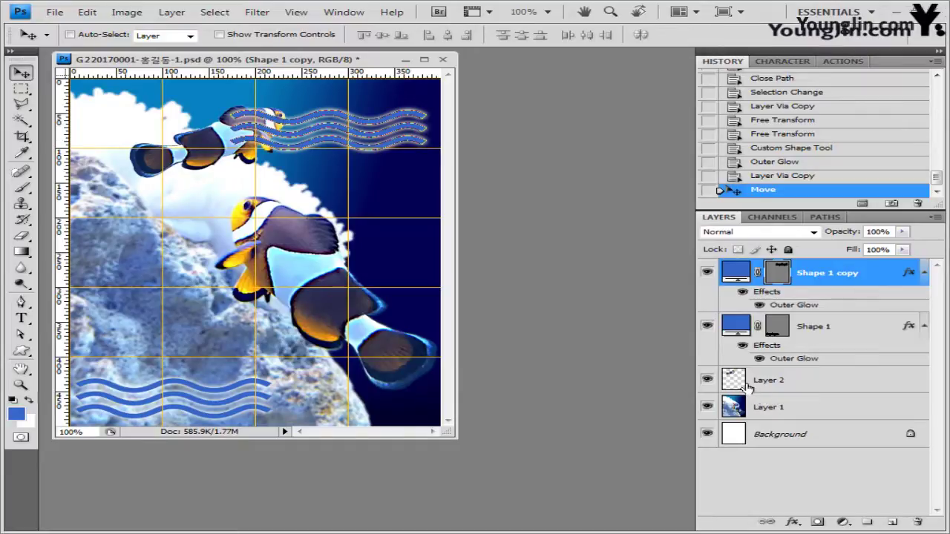
# Identify the small fish's layer by toggling its visibility, and place the Shape 1 copy layer directly beneath Layer 2.
pyautogui.click(782, 383)
pyautogui.click(708, 381)
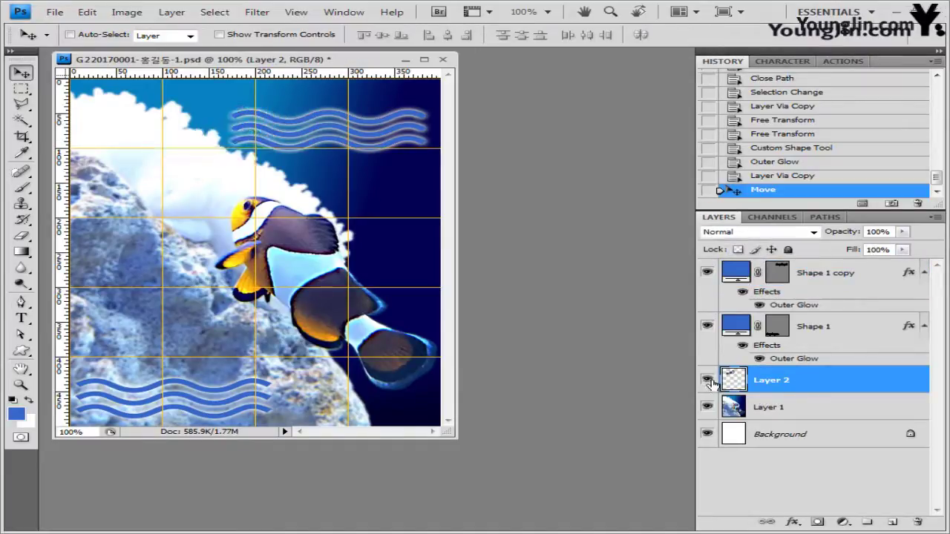
pyautogui.click(707, 381)
pyautogui.moveTo(829, 276); pyautogui.dragTo(850, 394)
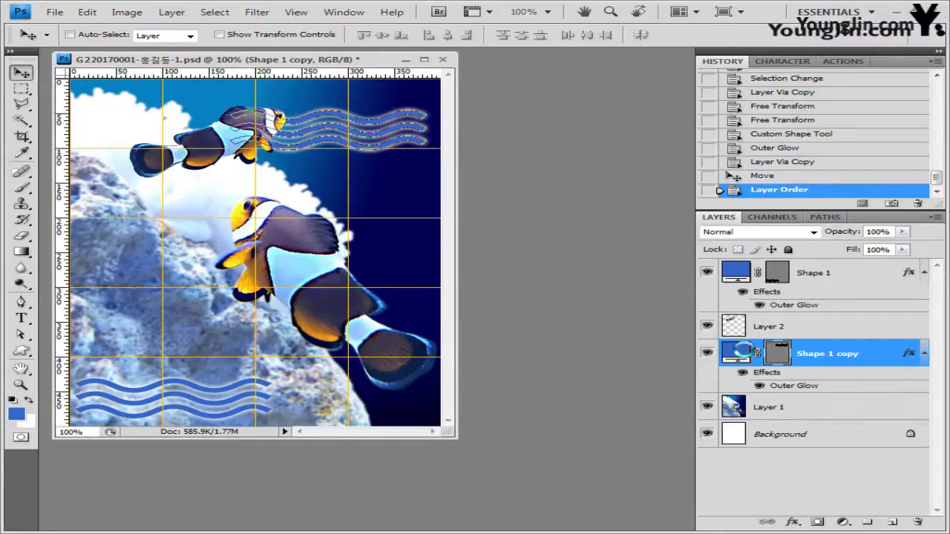
# Change the fill colour of the Shape 1 copy waves beside the small fish to white, ffffff.
pyautogui.doubleClick(738, 352)
pyautogui.click(208, 128)
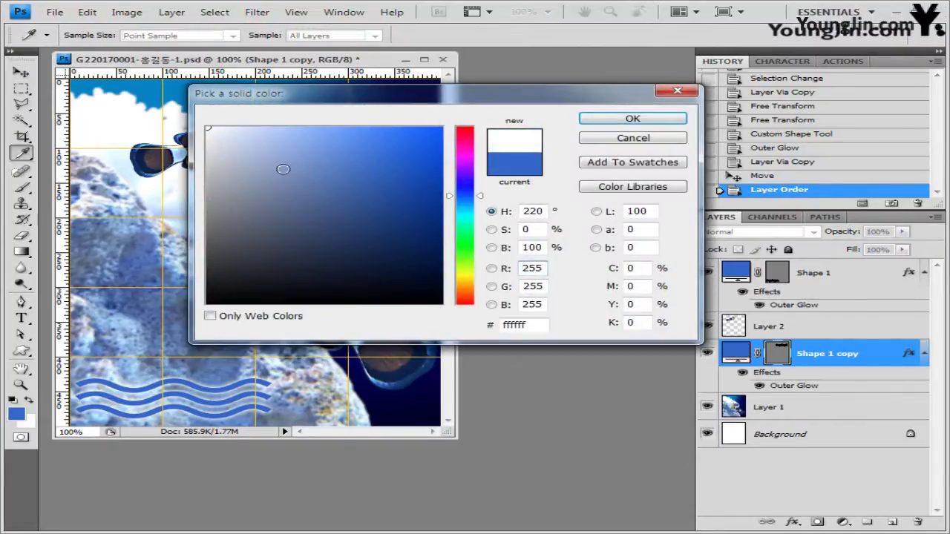
pyautogui.click(532, 268)
pyautogui.click(531, 332)
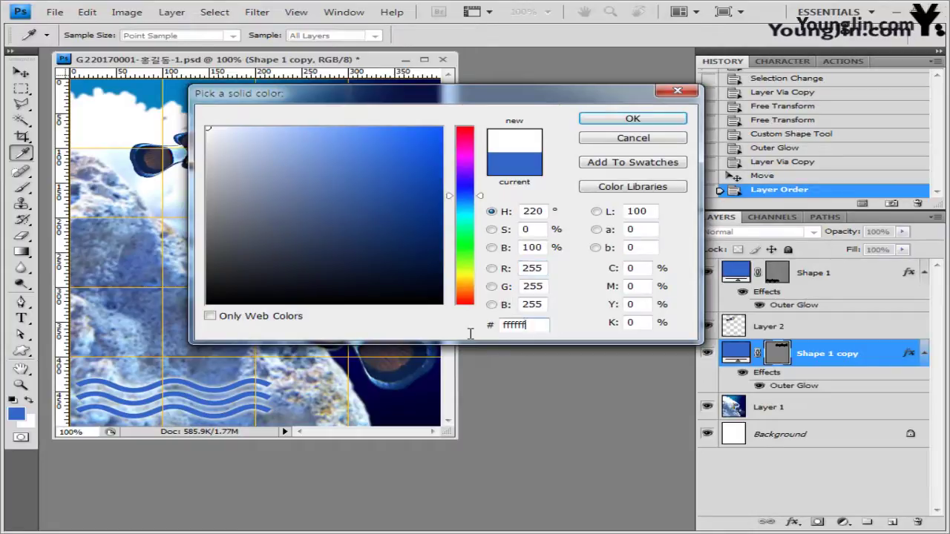
pyautogui.click(659, 121)
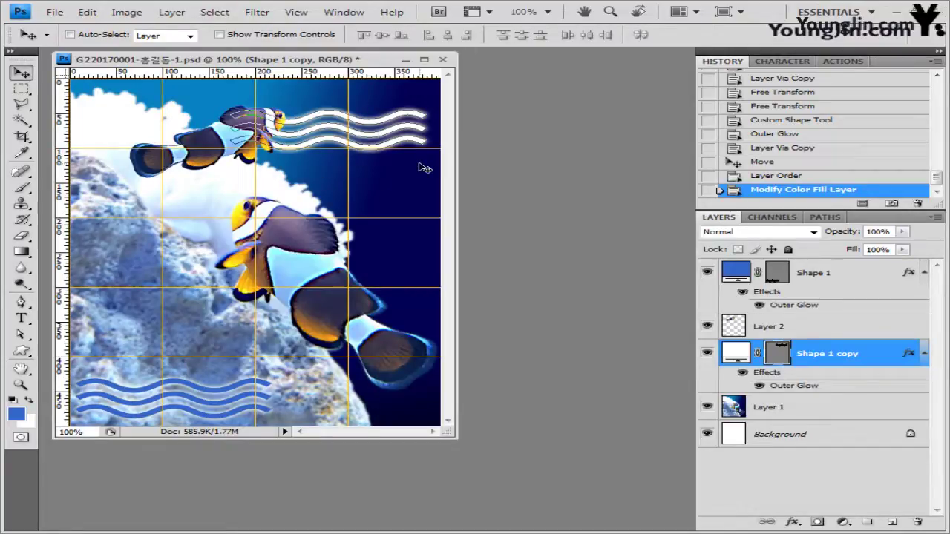
# Enlarge the white waves and shift them down behind the small fish, and scale the blue waves to 71.7% width and 77.6% height.
pyautogui.hotkey('ctrl', 't')
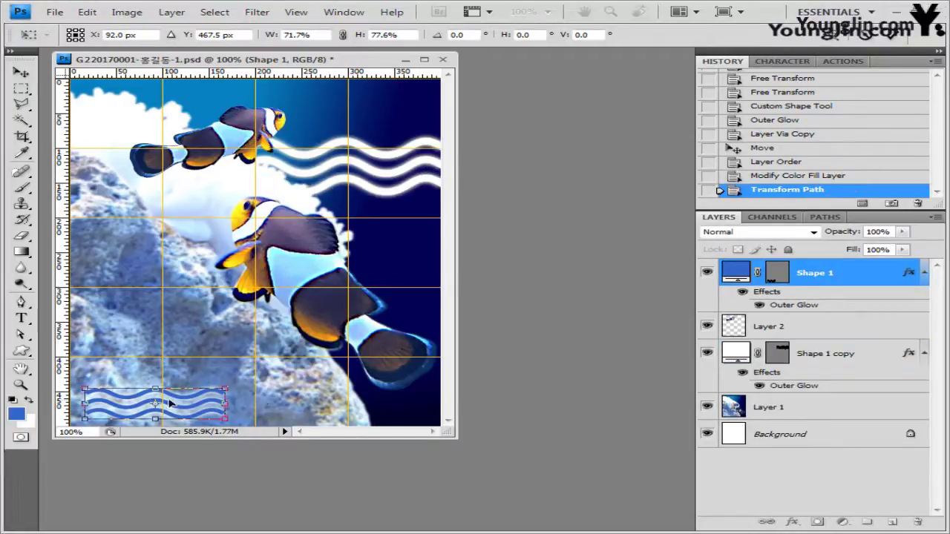
pyautogui.press('Return')
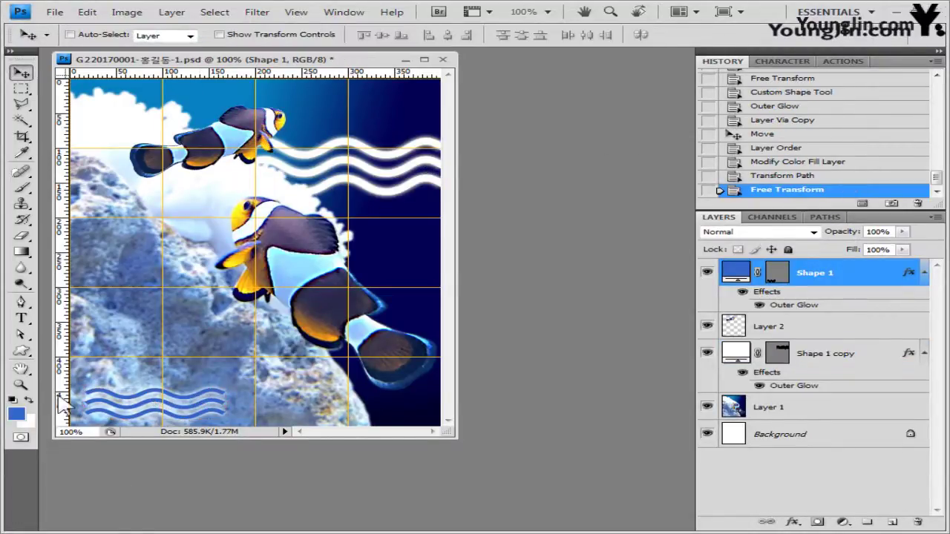
# Draw the broad-leaved grass custom shape about 70 px wide on the rock, above the blue waves.
pyautogui.click(22, 353)
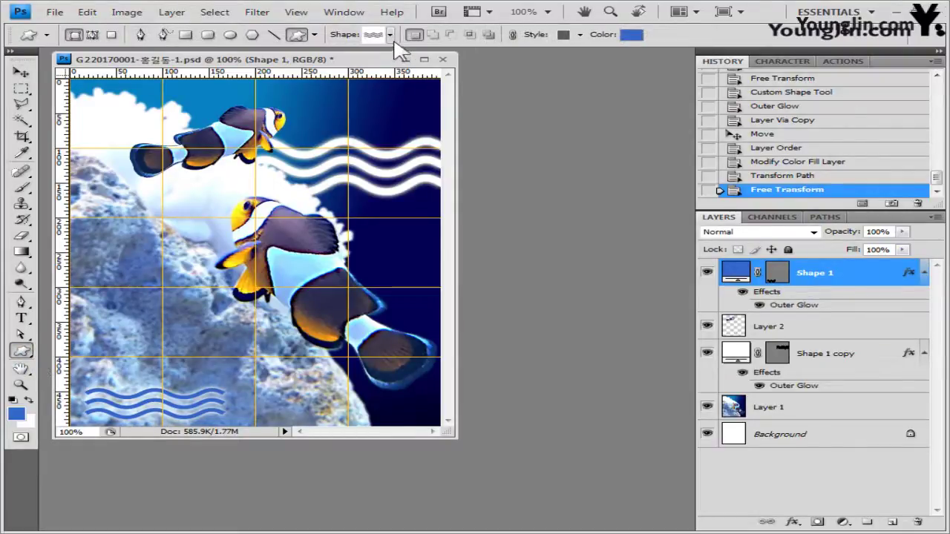
pyautogui.click(391, 37)
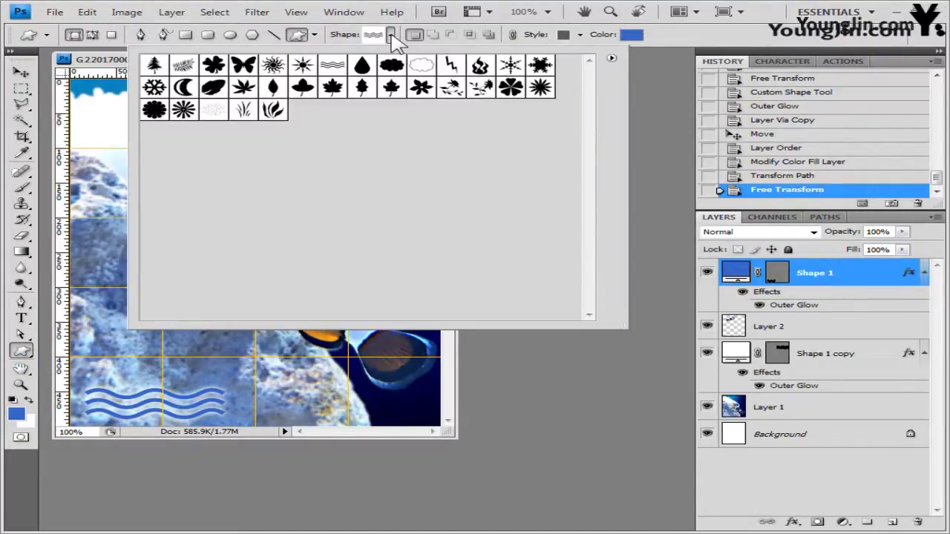
pyautogui.click(274, 110)
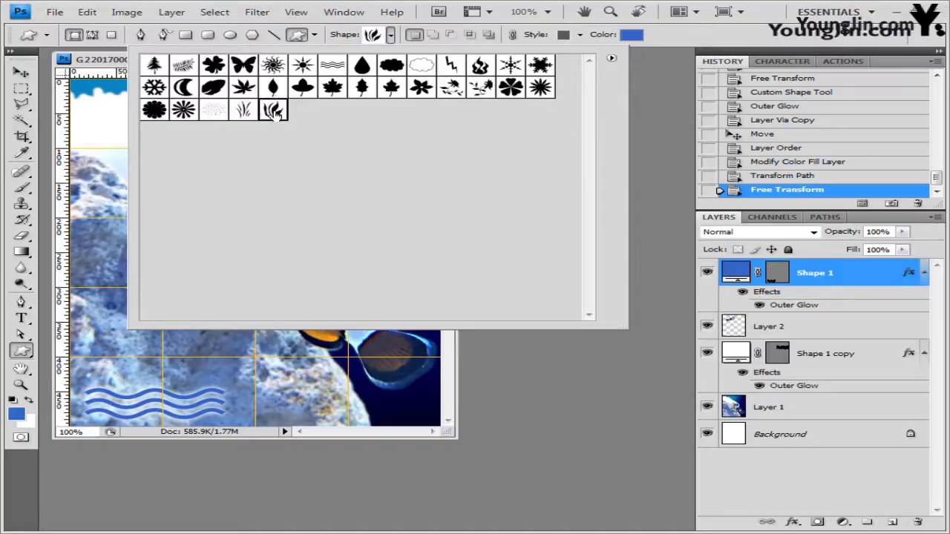
pyautogui.click(701, 55)
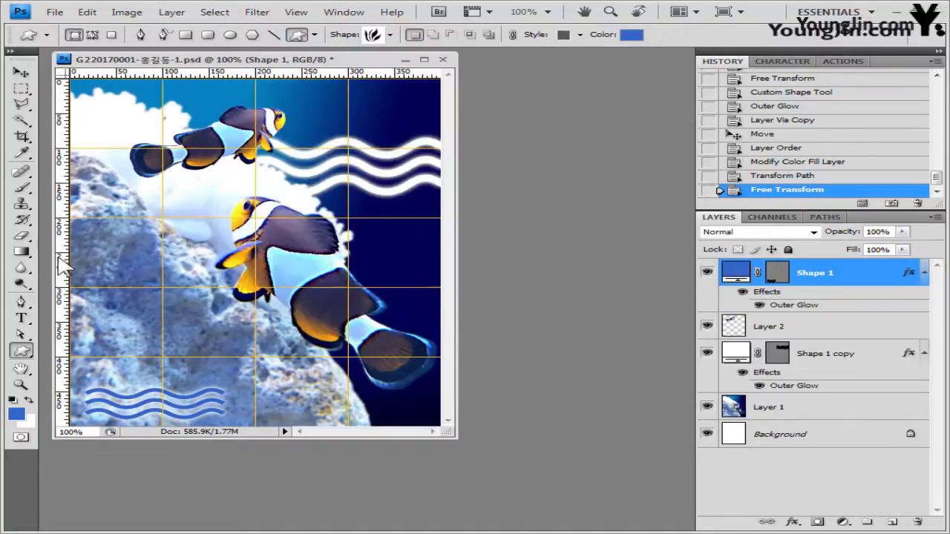
pyautogui.moveTo(100, 252); pyautogui.dragTo(167, 295)
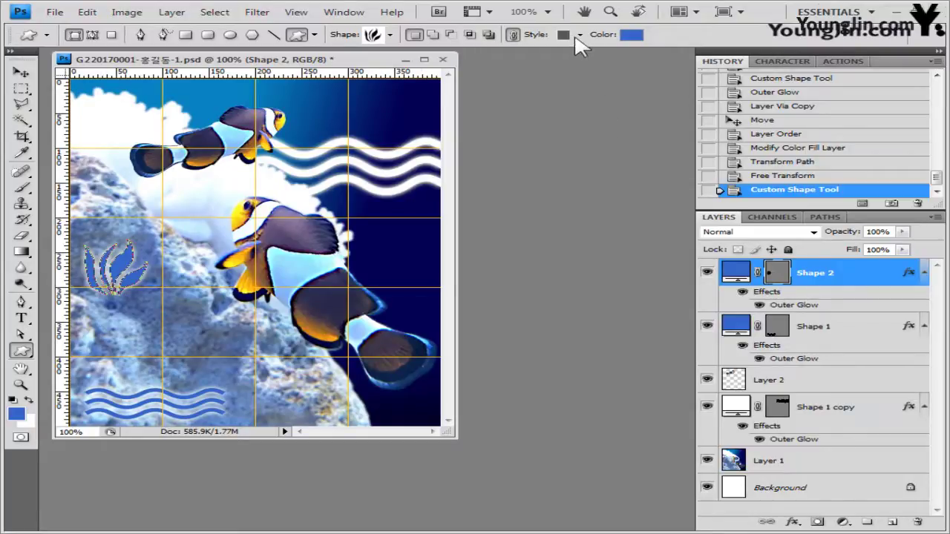
# Remove the inherited layer style from the grass shape and set its fill colour to 33cc33.
pyautogui.click(580, 35)
pyautogui.click(475, 65)
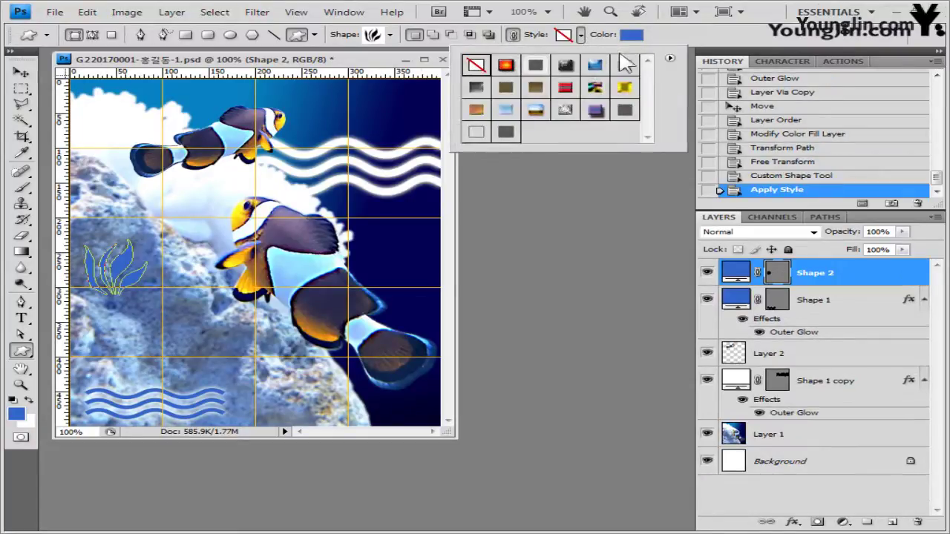
pyautogui.click(633, 35)
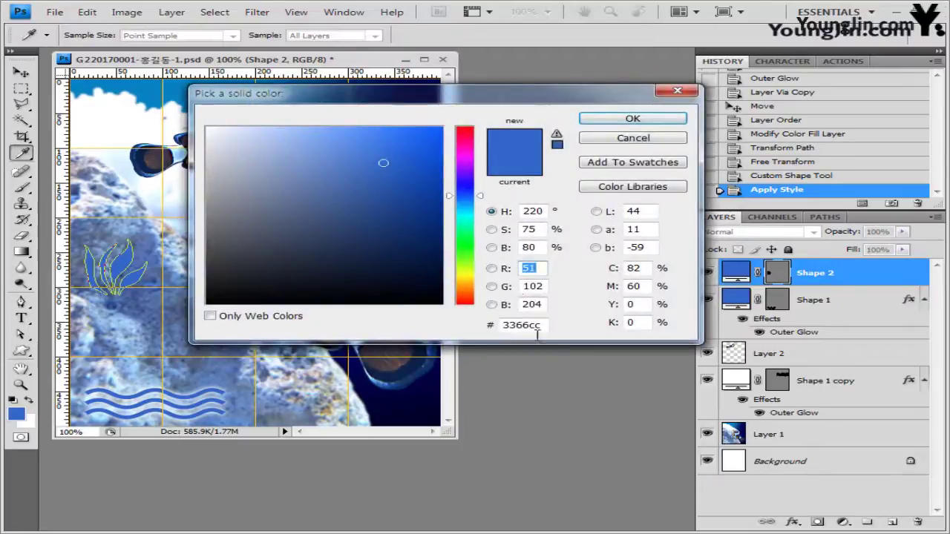
pyautogui.moveTo(548, 329); pyautogui.dragTo(441, 333)
pyautogui.write('33cc33')
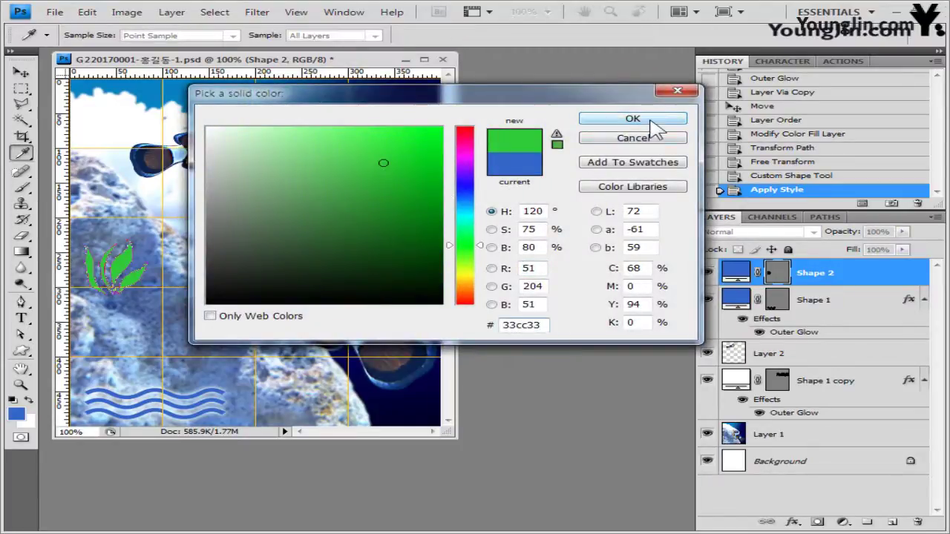
pyautogui.click(651, 121)
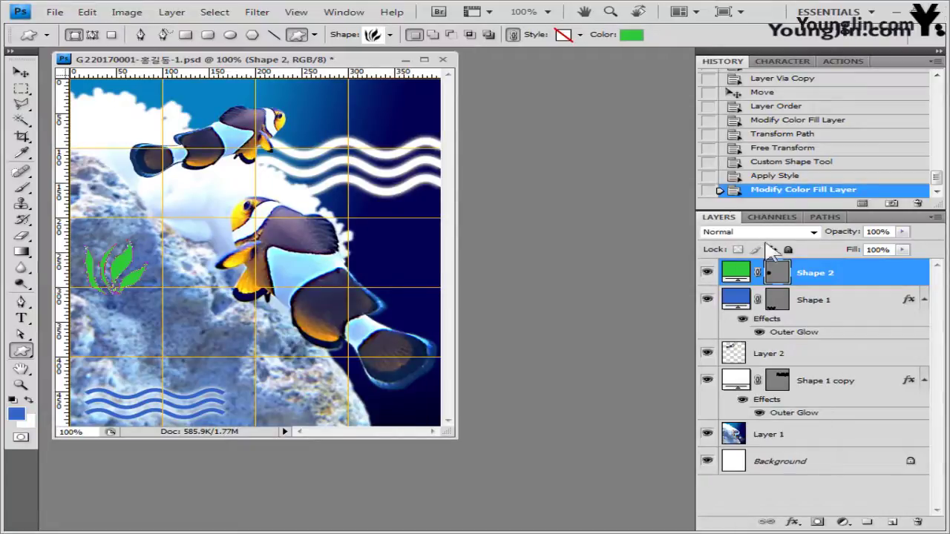
# Apply an Inner Glow style with its default settings to the grass shape.
pyautogui.click(792, 524)
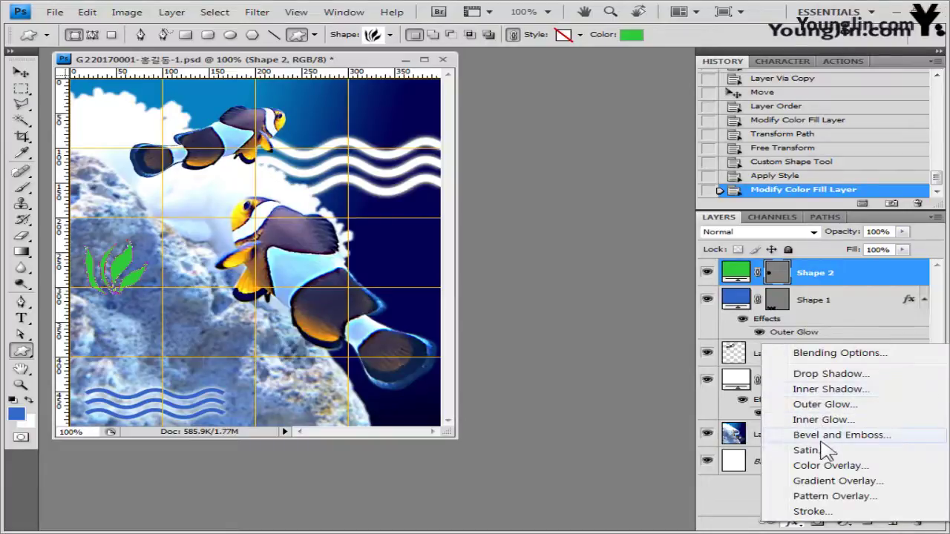
pyautogui.click(816, 420)
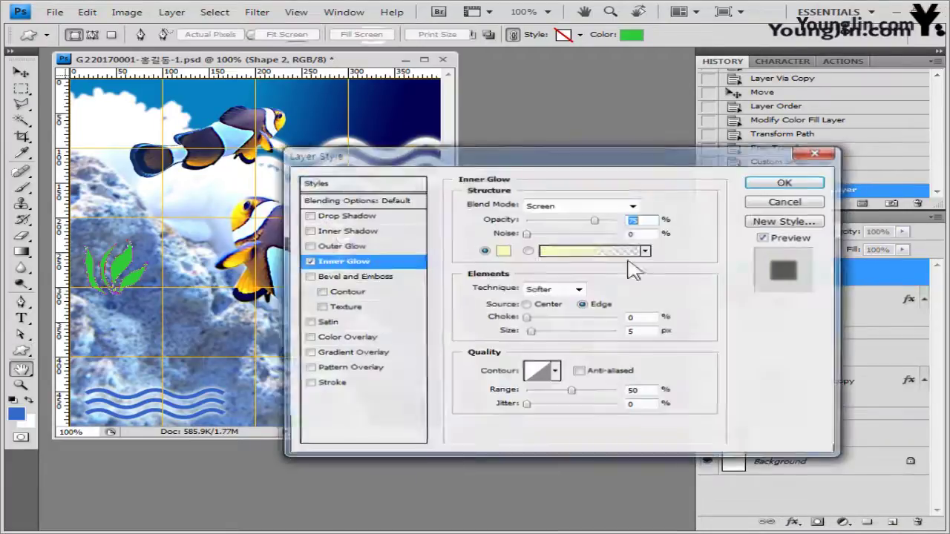
pyautogui.click(812, 186)
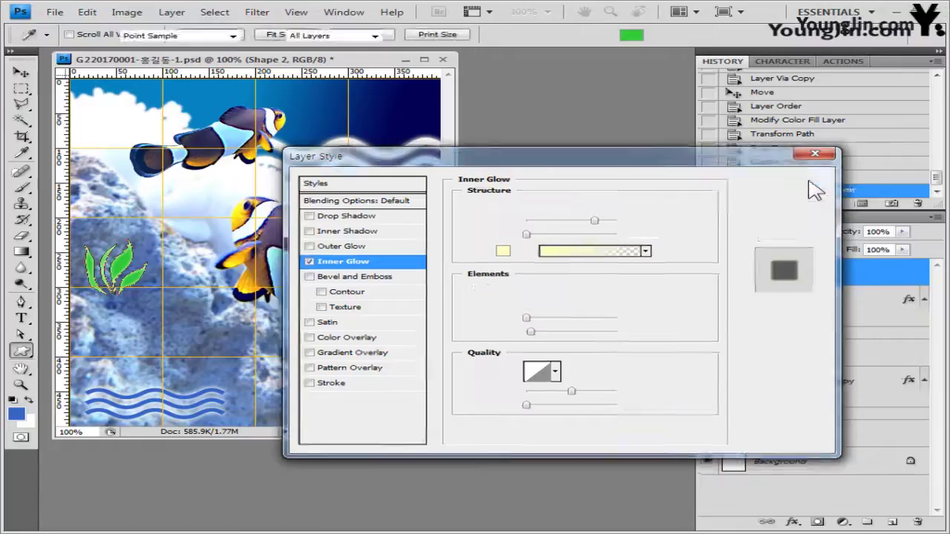
# Enlarge the grass shape slightly to about 75 px wide and shift it a little lower on the rock.
pyautogui.click(20, 75)
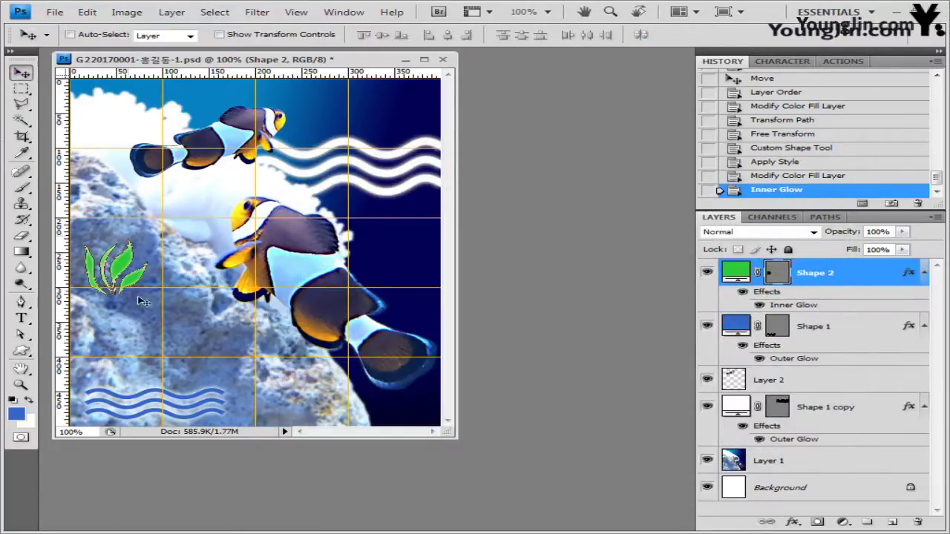
pyautogui.hotkey('ctrl', 't')
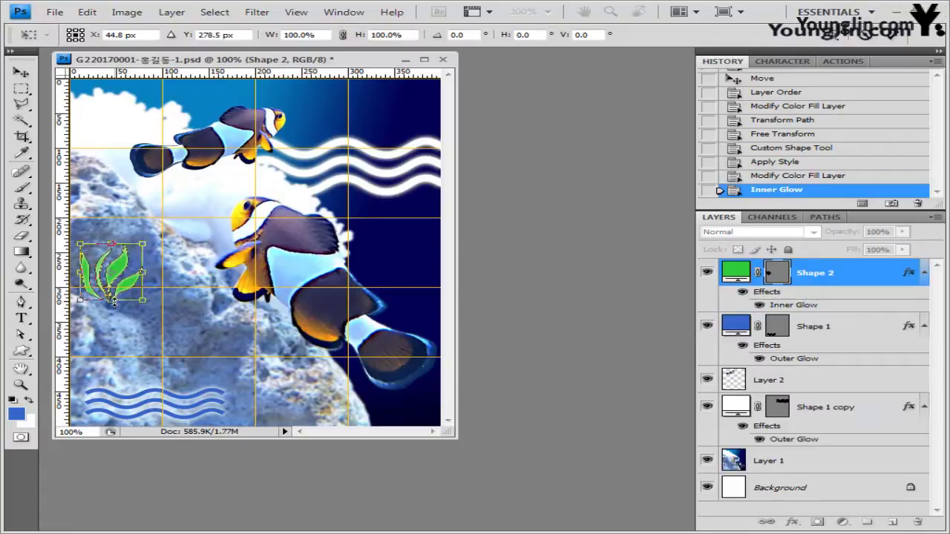
pyautogui.moveTo(143, 300); pyautogui.dragTo(149, 305)
pyautogui.press('Return')
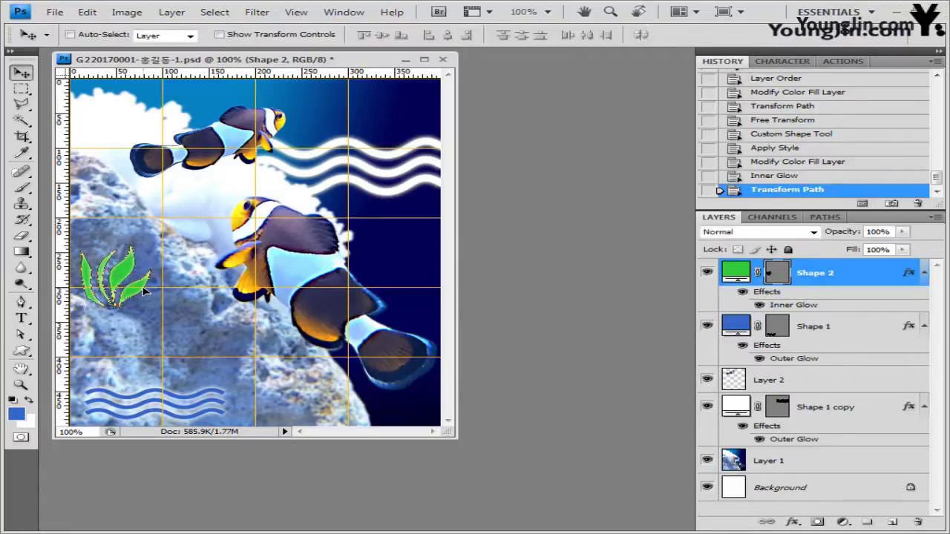
# Set up the Type tool with the Arial font, Bold style and a 52 pt size.
pyautogui.click(21, 318)
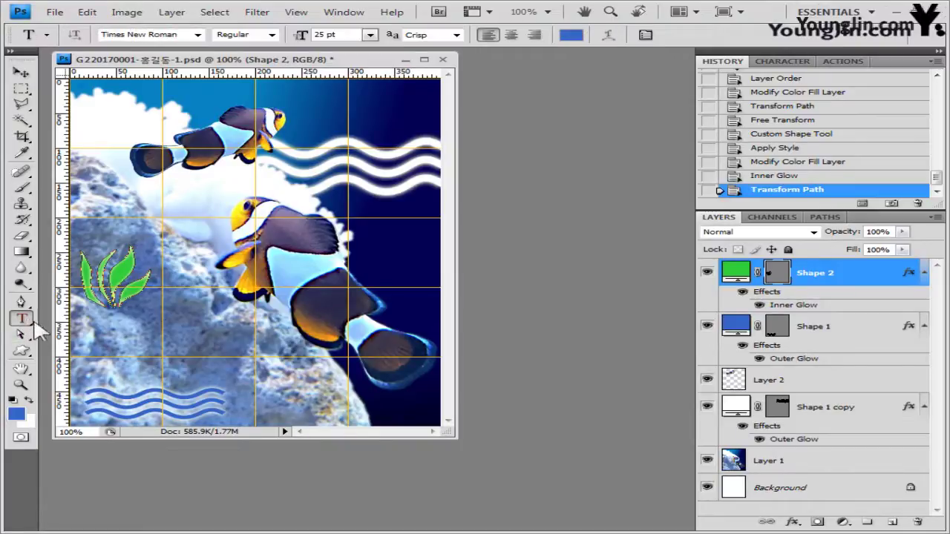
pyautogui.click(171, 35)
pyautogui.click(198, 35)
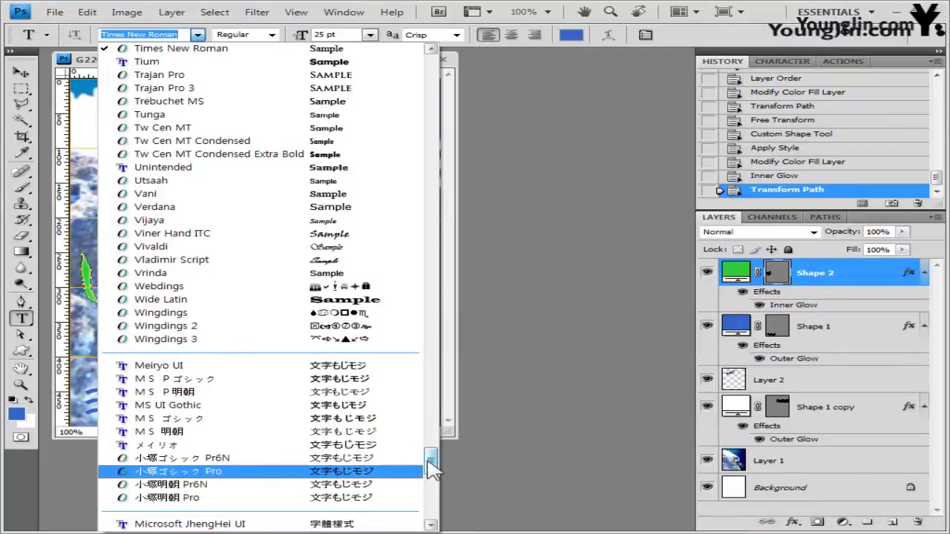
pyautogui.moveTo(432, 466); pyautogui.dragTo(438, 259)
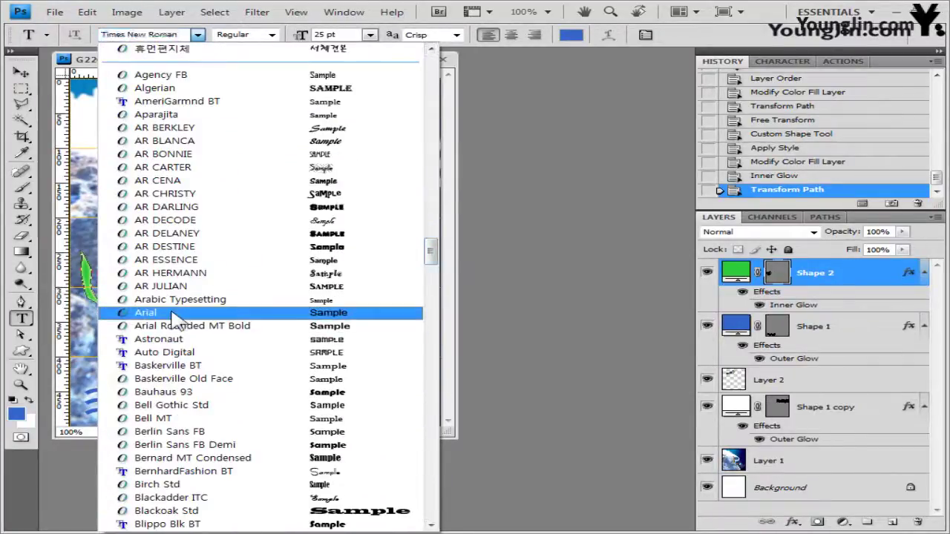
pyautogui.click(146, 312)
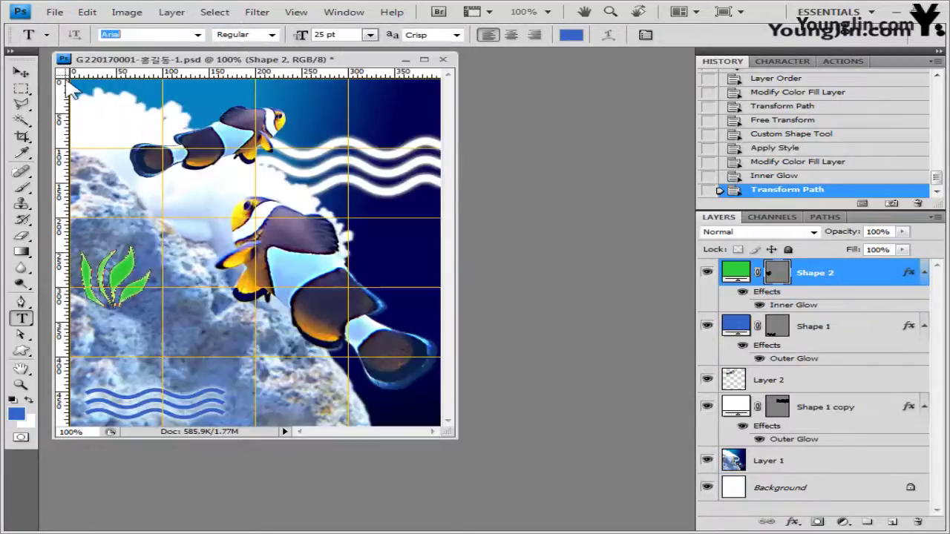
pyautogui.click(273, 35)
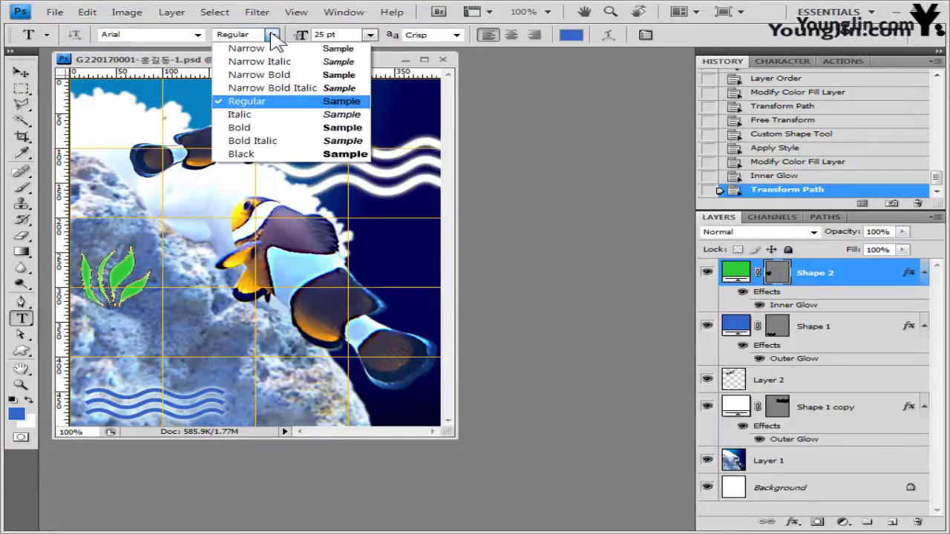
pyautogui.click(254, 129)
pyautogui.click(344, 35)
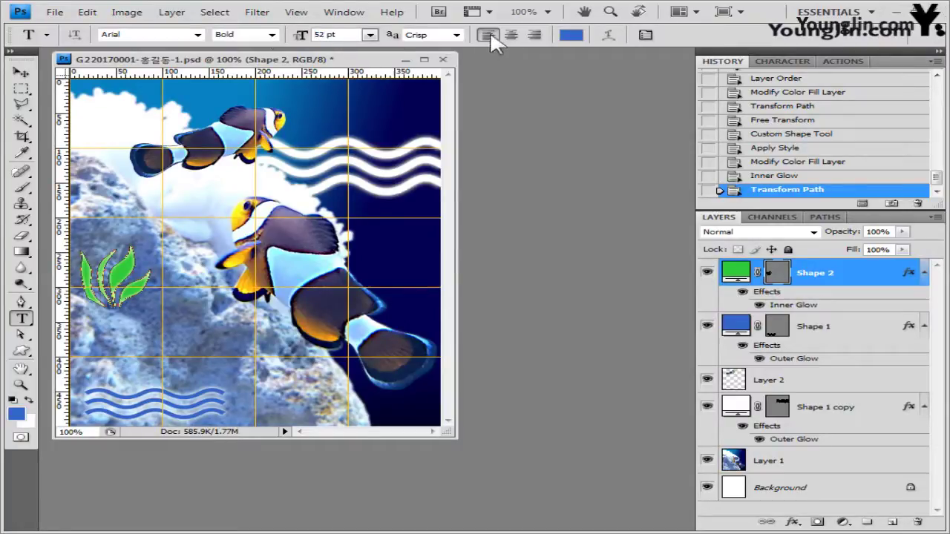
# Set the text colour to white, ffffff.
pyautogui.click(571, 34)
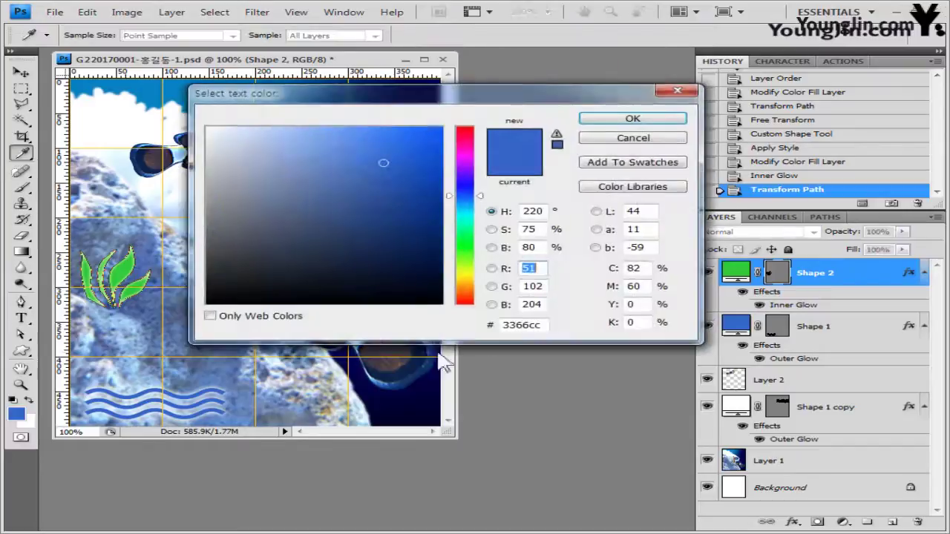
pyautogui.click(520, 324)
pyautogui.write('ffffff')
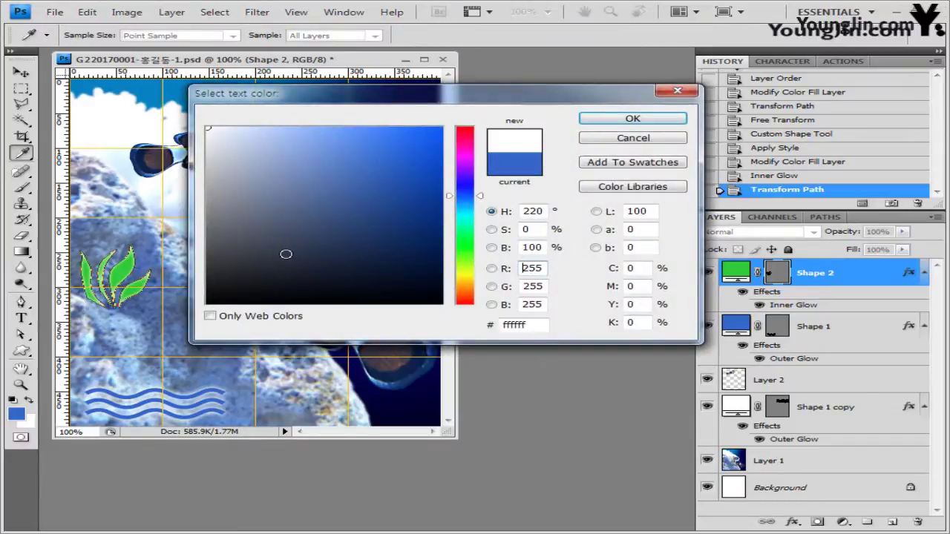
pyautogui.moveTo(549, 325); pyautogui.dragTo(403, 321)
pyautogui.click(627, 119)
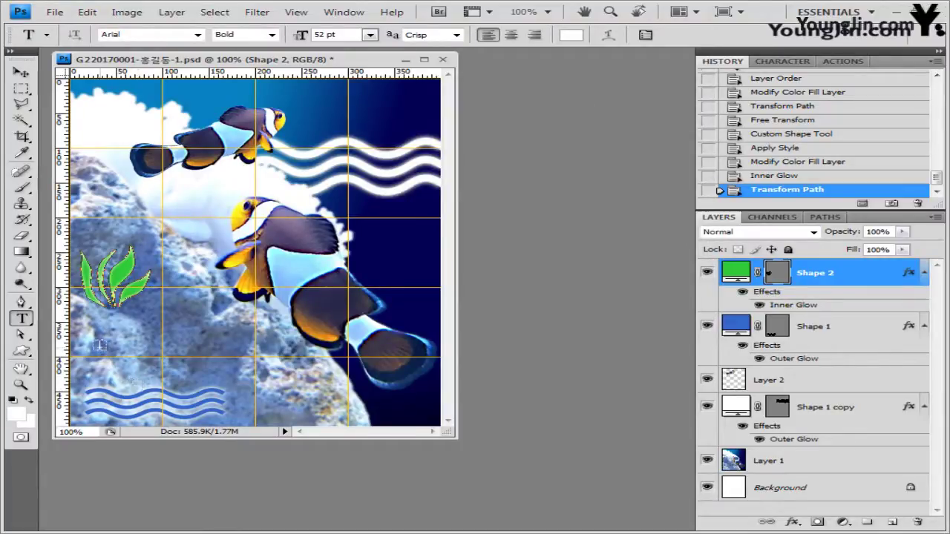
# Add the title "Clownfish" across the rock just above the blue waves.
pyautogui.click(88, 364)
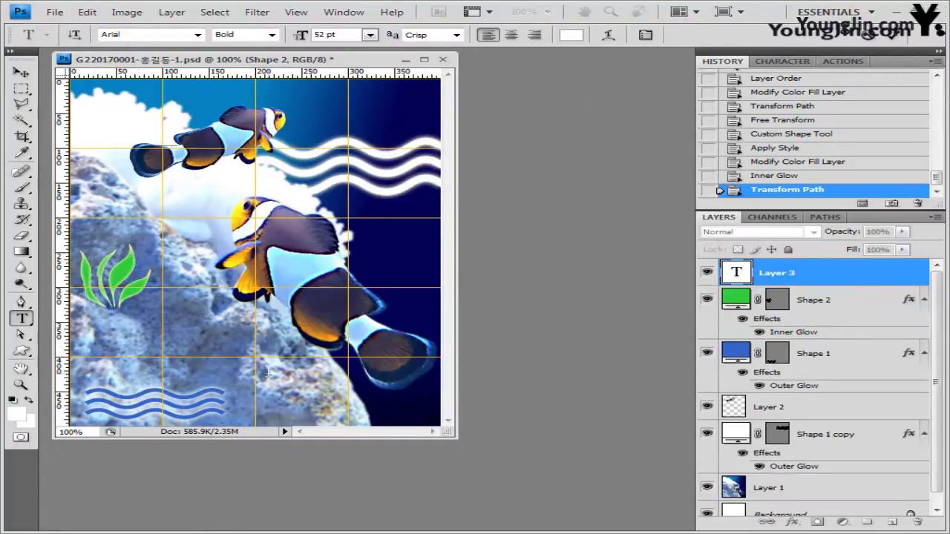
pyautogui.write('Clownfish')
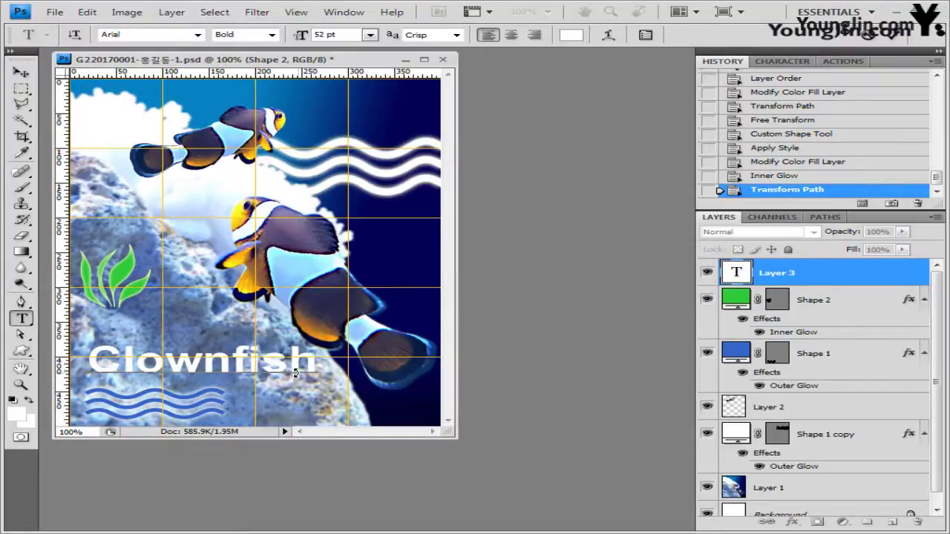
pyautogui.press('ctrl')
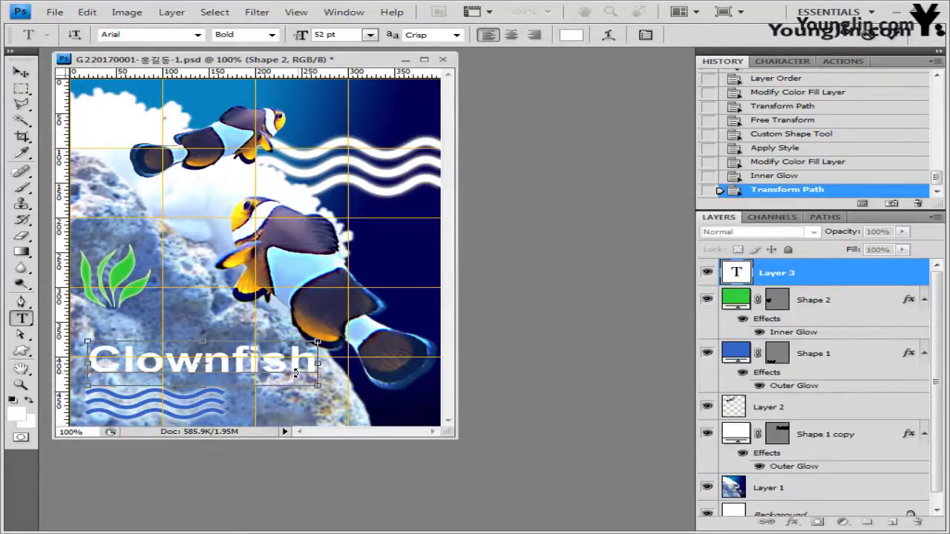
pyautogui.hotkey('ctrl', 'Return')
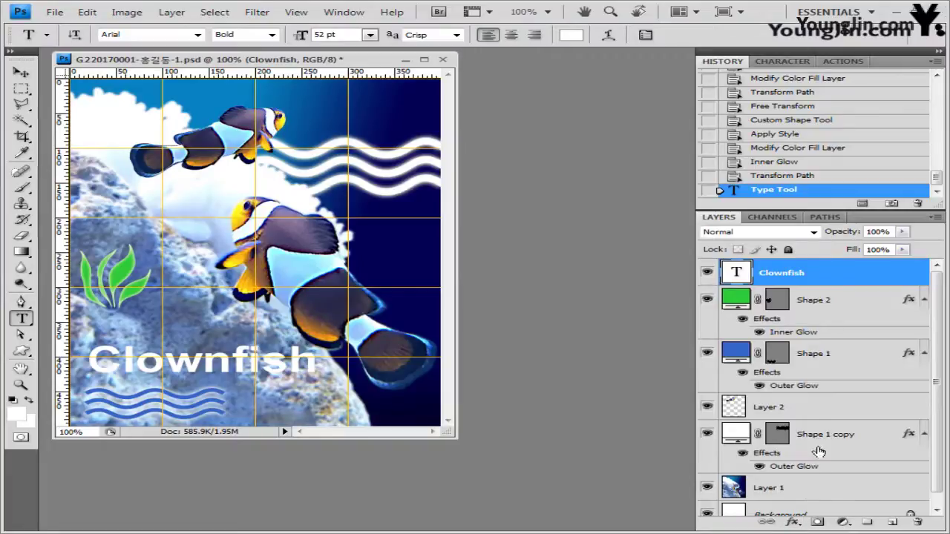
# Add a Drop Shadow effect with a distance of 8 px to the Clownfish title.
pyautogui.click(798, 524)
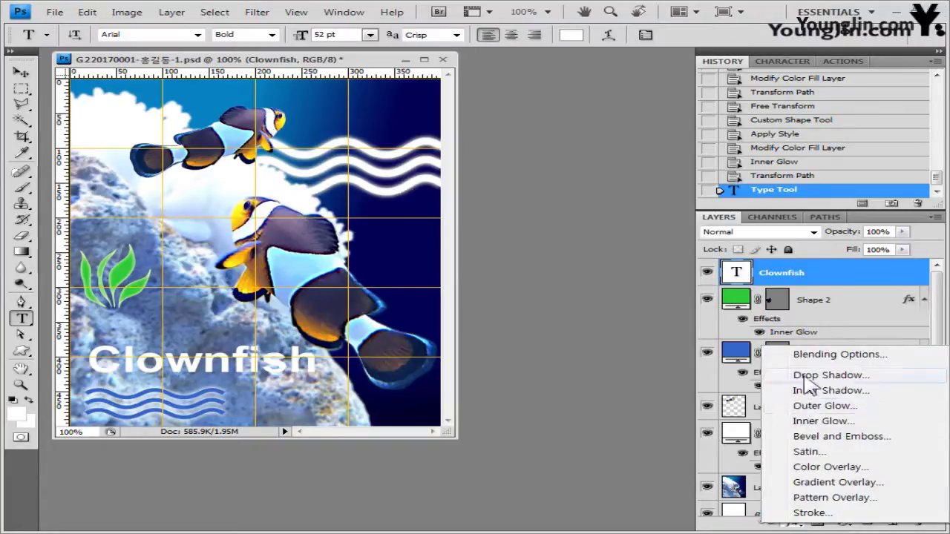
pyautogui.press('Escape')
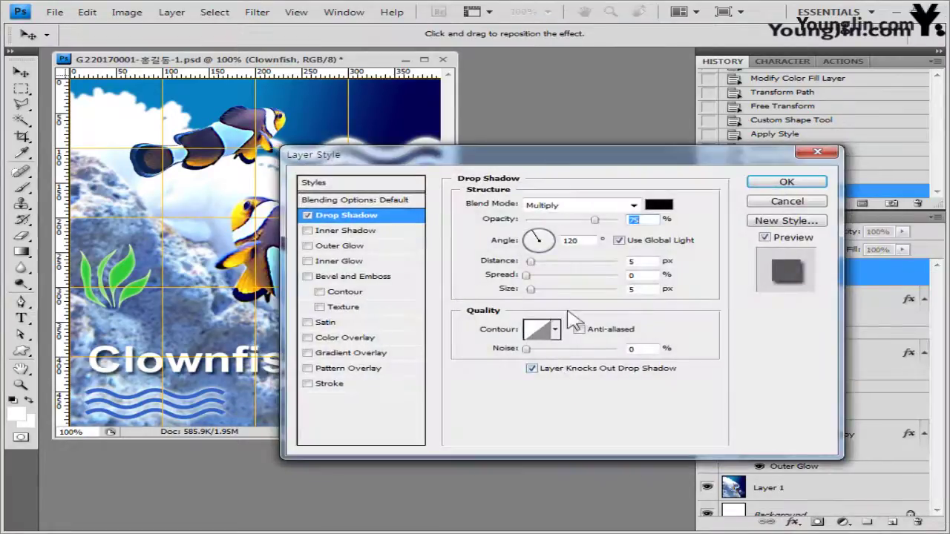
pyautogui.click(649, 262)
pyautogui.moveTo(666, 158); pyautogui.dragTo(684, 157)
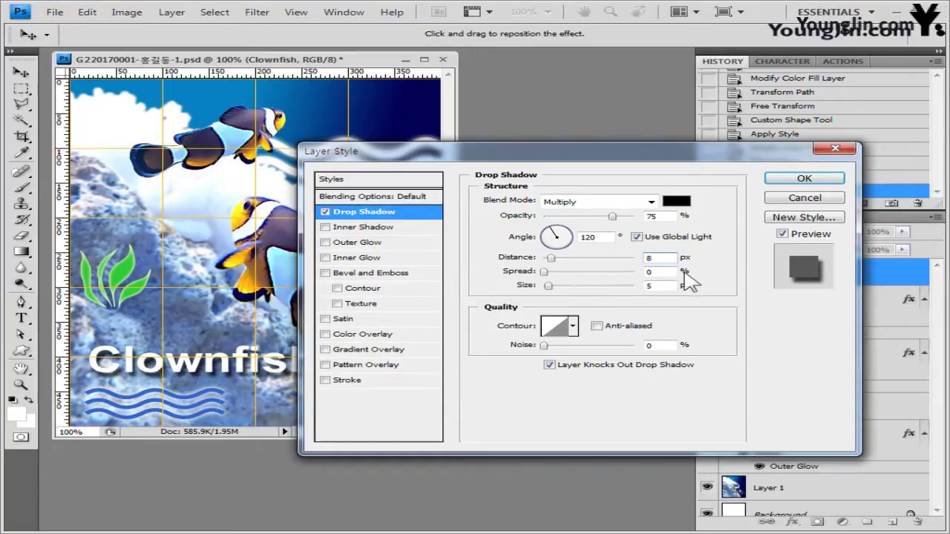
pyautogui.write('8')
# Add an outside Stroke of 3 px to the title, filled with the Spectrum gradient preset.
pyautogui.click(350, 381)
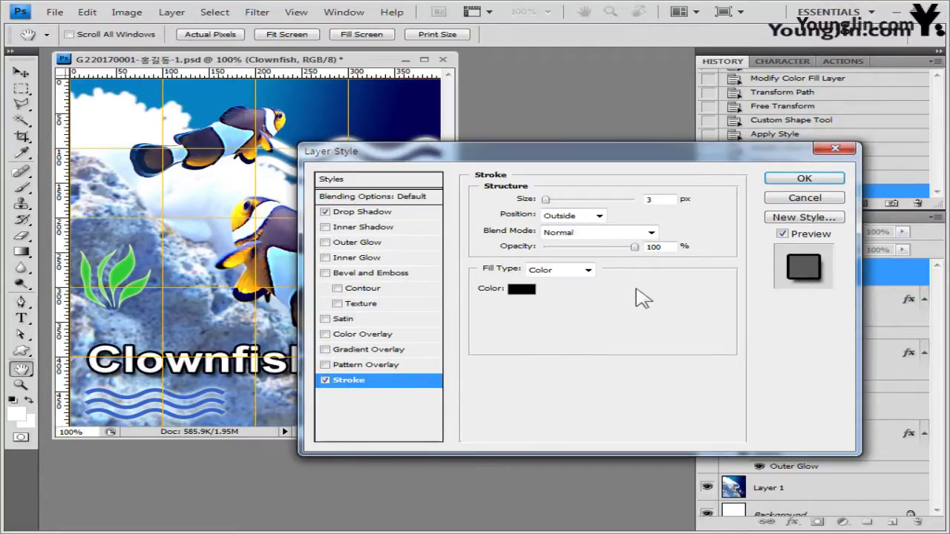
pyautogui.click(588, 271)
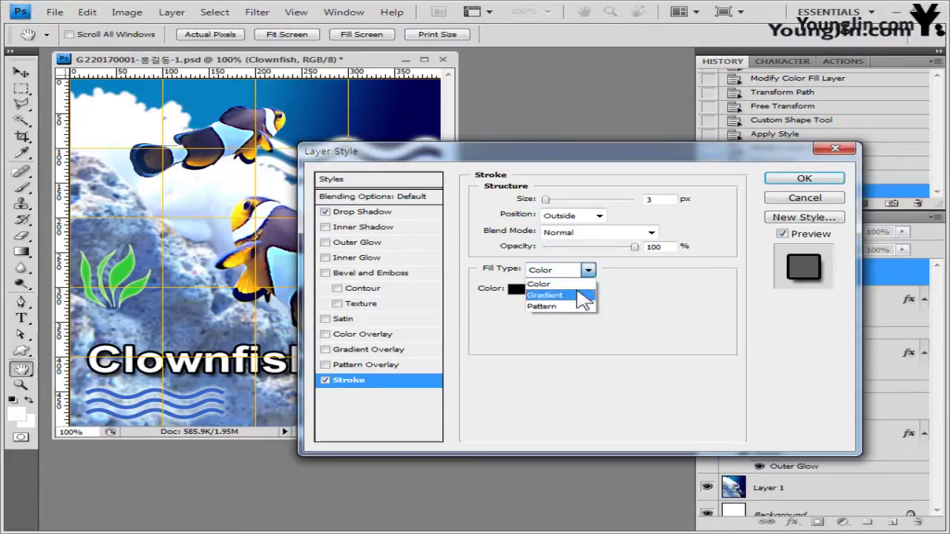
pyautogui.click(583, 296)
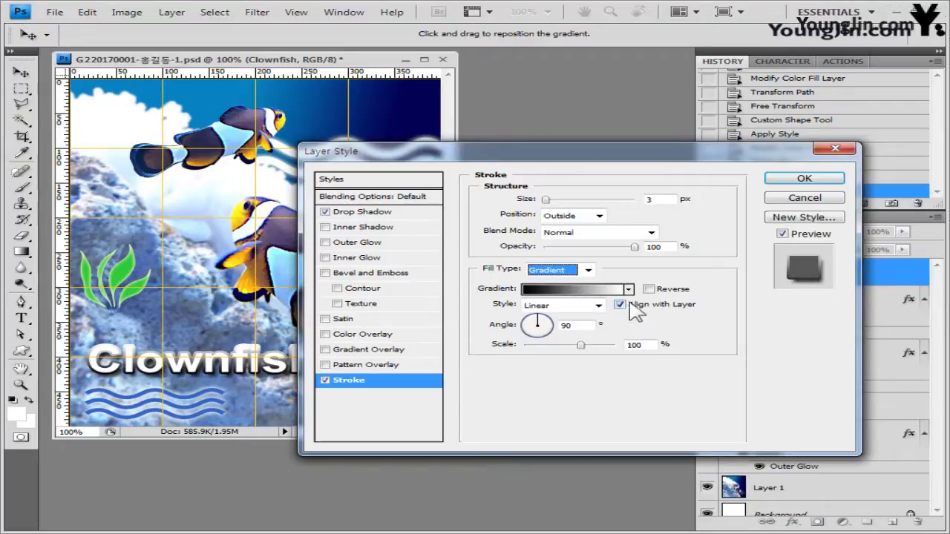
pyautogui.click(589, 290)
pyautogui.moveTo(495, 128); pyautogui.dragTo(682, 140)
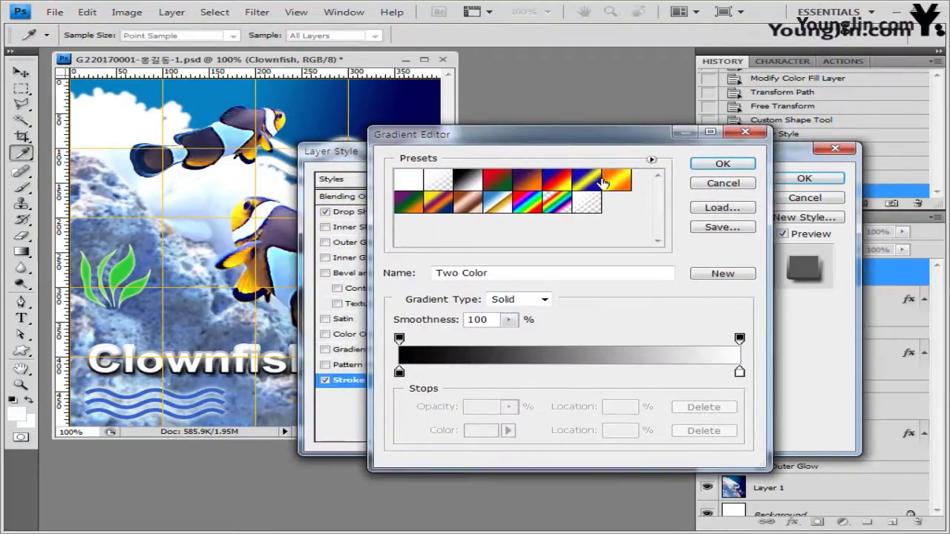
pyautogui.click(651, 159)
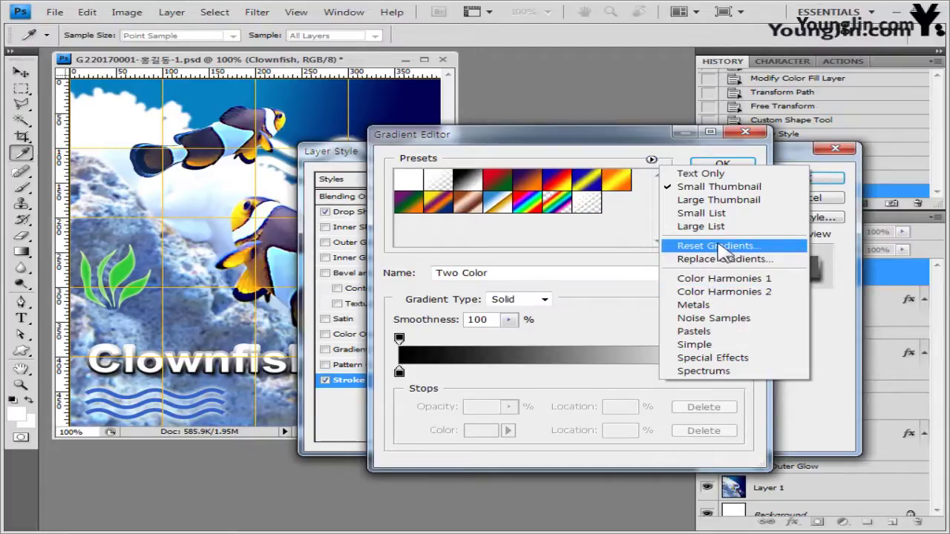
pyautogui.click(553, 134)
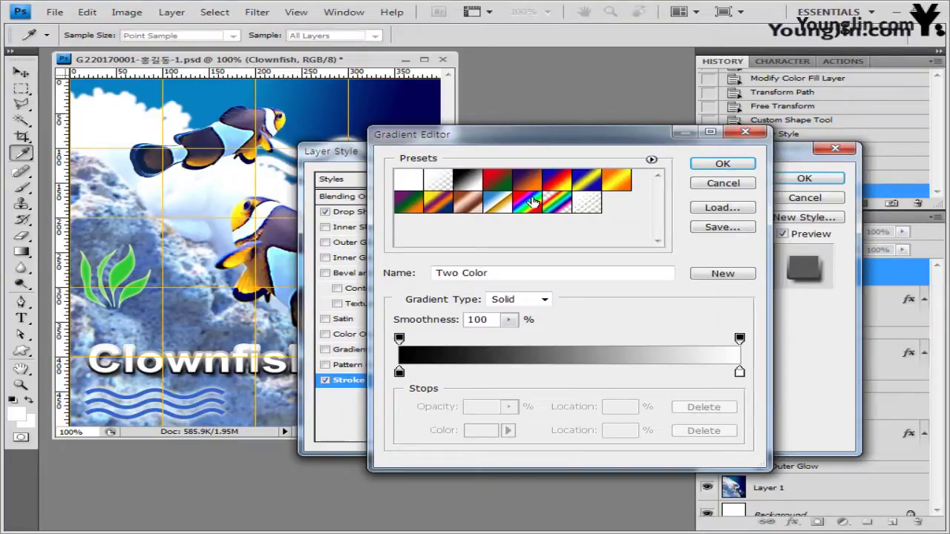
pyautogui.click(533, 200)
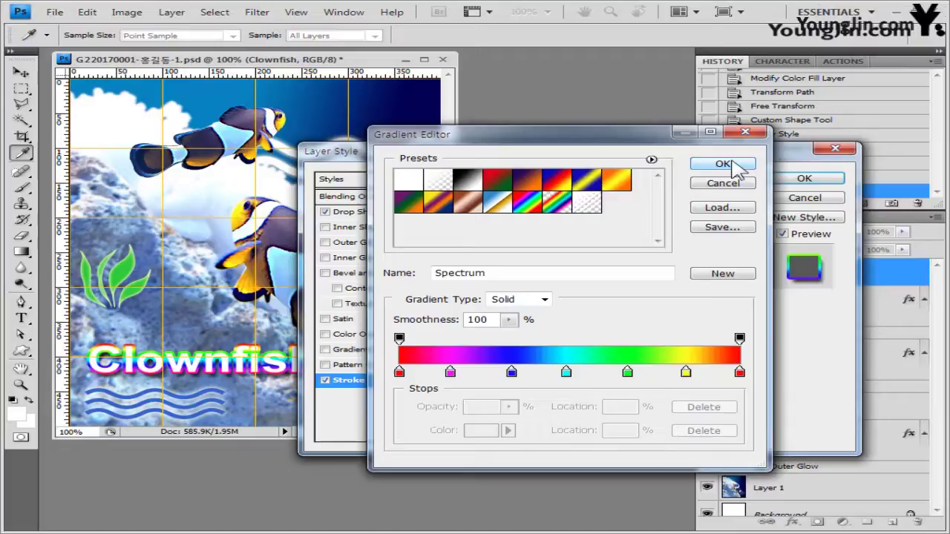
pyautogui.click(724, 164)
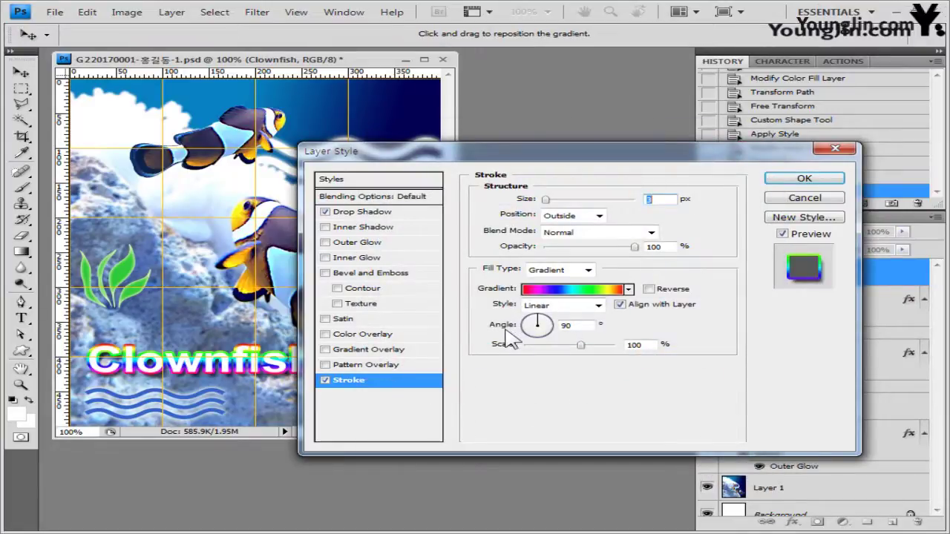
# Set the stroke gradient's angle to 0° and apply the title's layer style.
pyautogui.moveTo(568, 152); pyautogui.dragTo(672, 136)
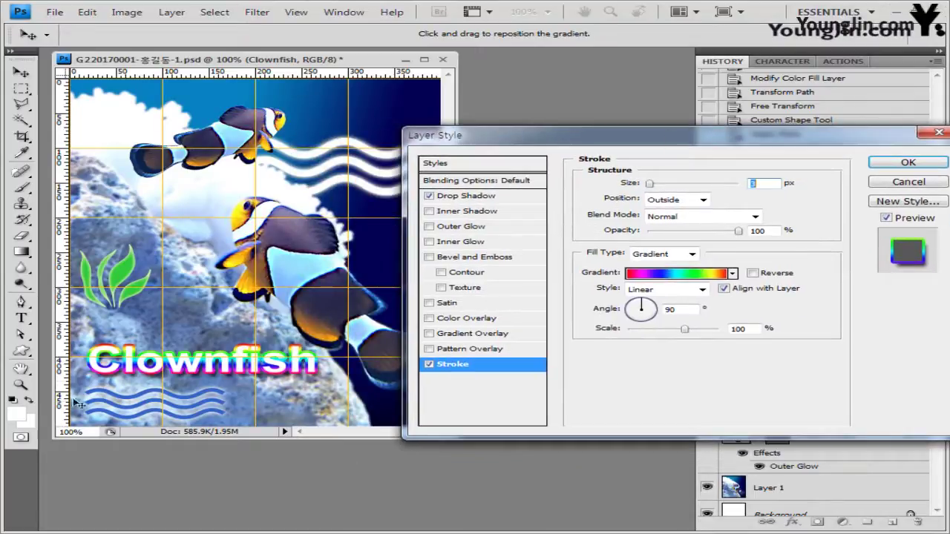
pyautogui.doubleClick(674, 309)
pyautogui.write('0')
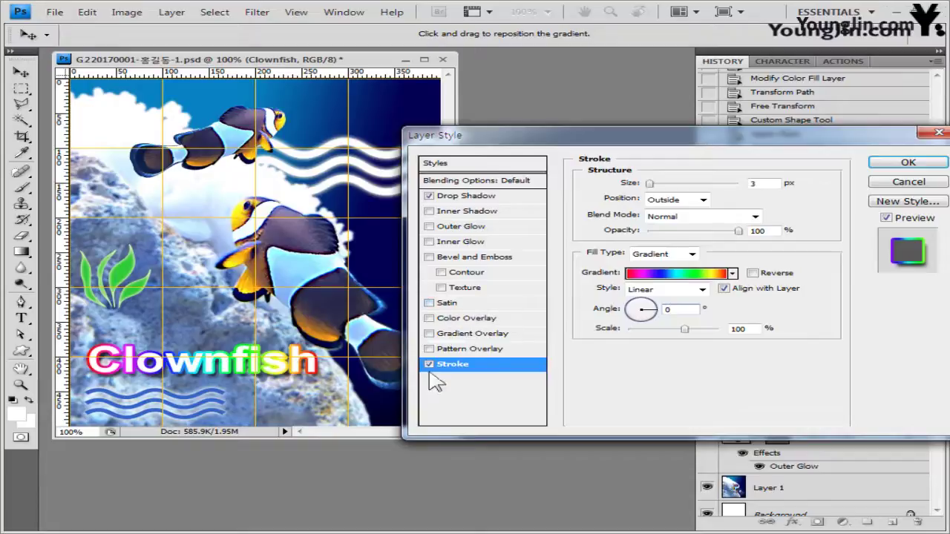
pyautogui.click(910, 165)
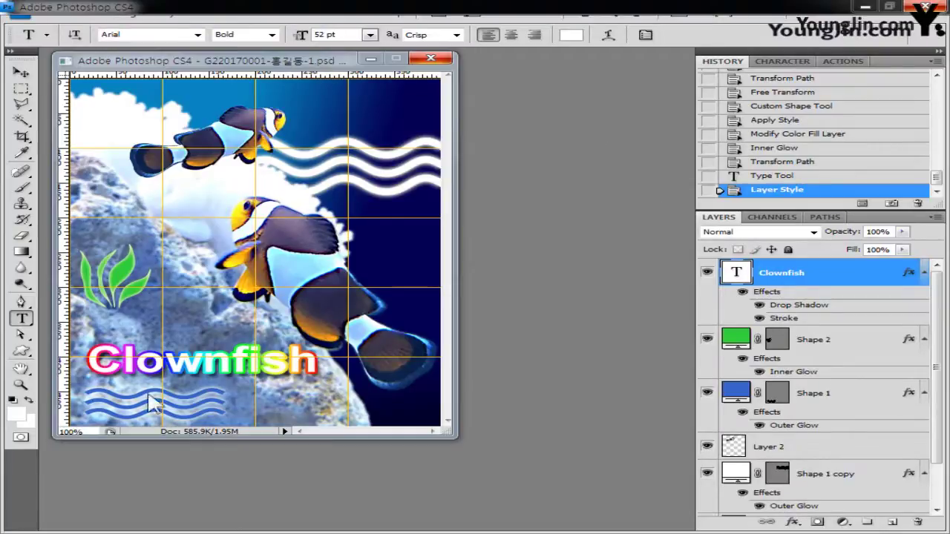
# Move the Clownfish title slightly left and down so it rests on the top edge of the blue waves.
pyautogui.click(22, 72)
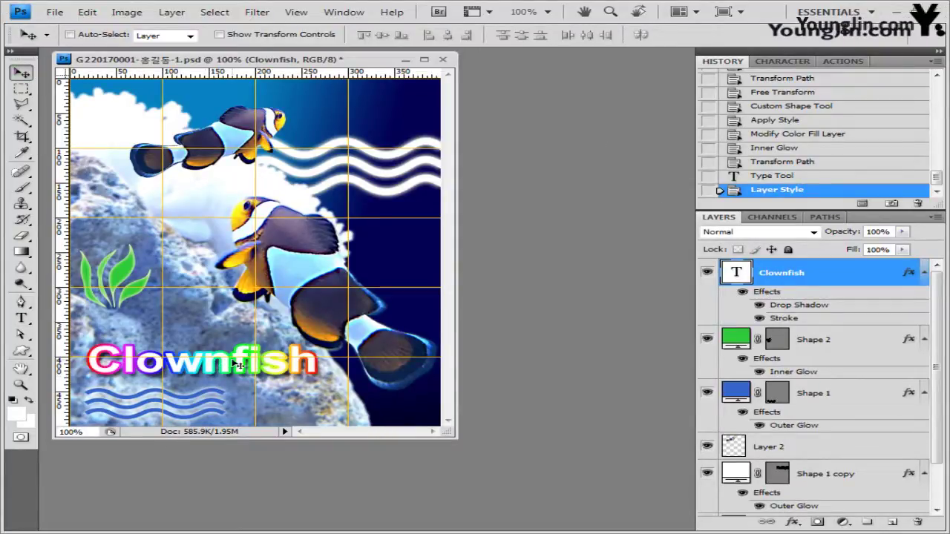
pyautogui.moveTo(238, 364); pyautogui.dragTo(227, 379)
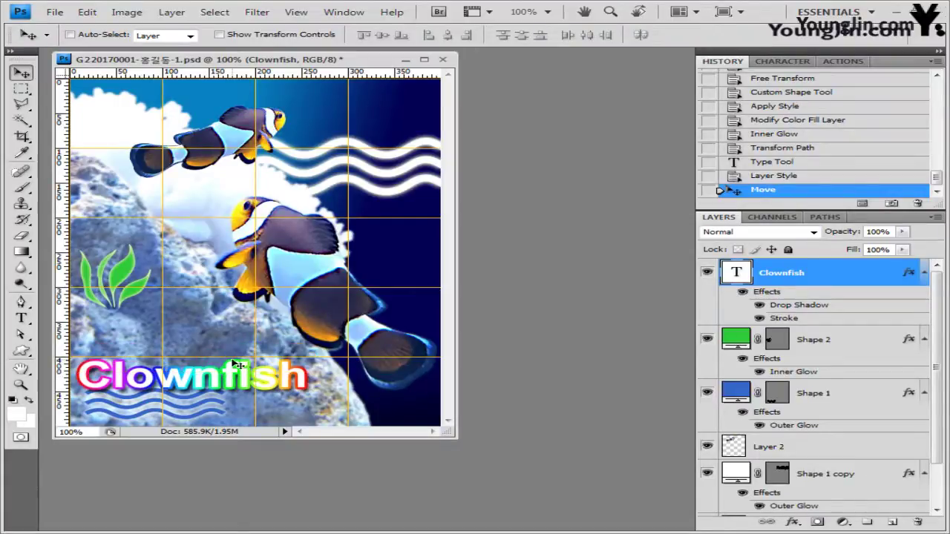
# Save a temporary full-size PSD in the GTQ folder, adding 임시 to the end of the file name, with maximum compatibility.
pyautogui.click(56, 12)
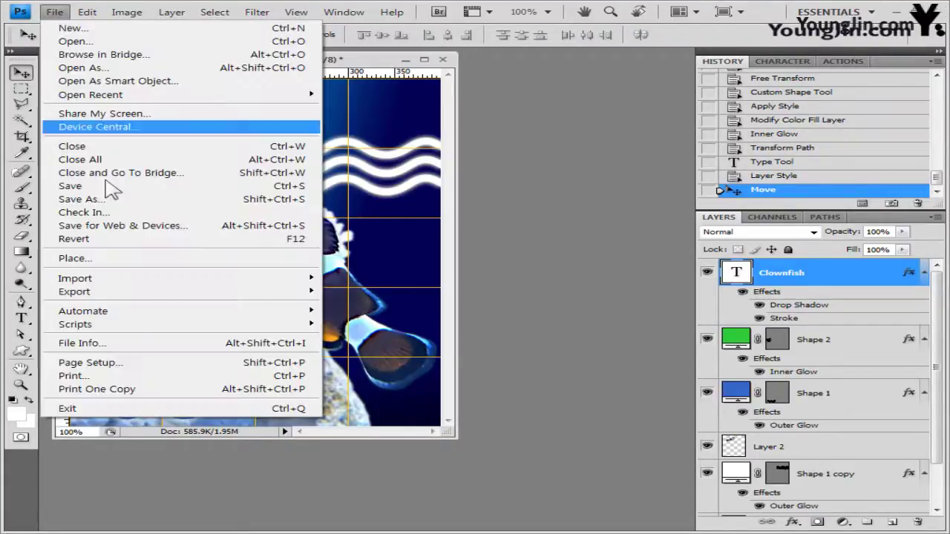
pyautogui.click(112, 198)
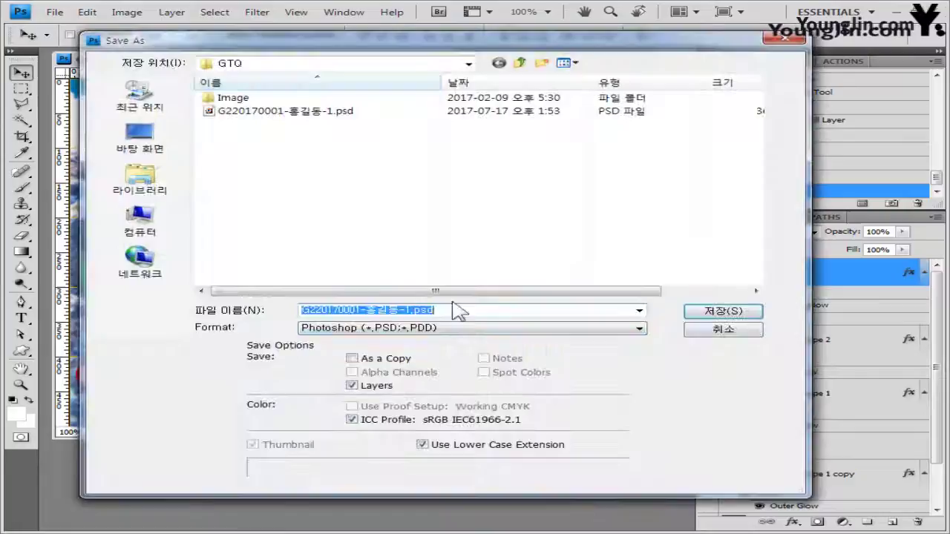
pyautogui.click(410, 309)
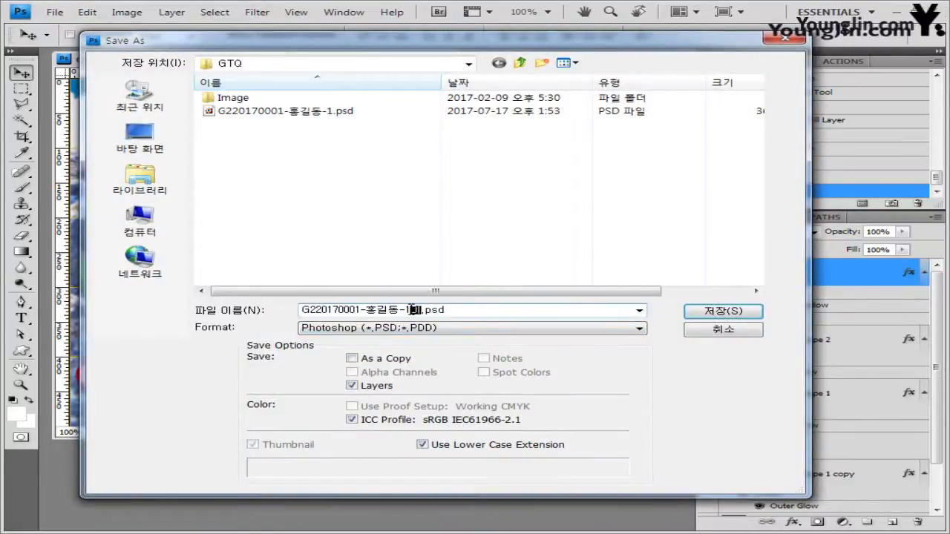
pyautogui.click(738, 311)
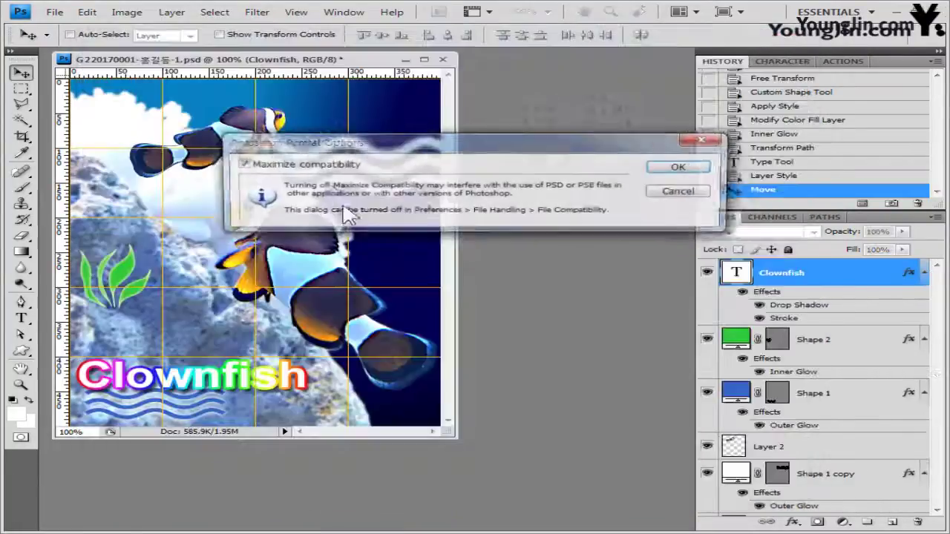
pyautogui.click(677, 167)
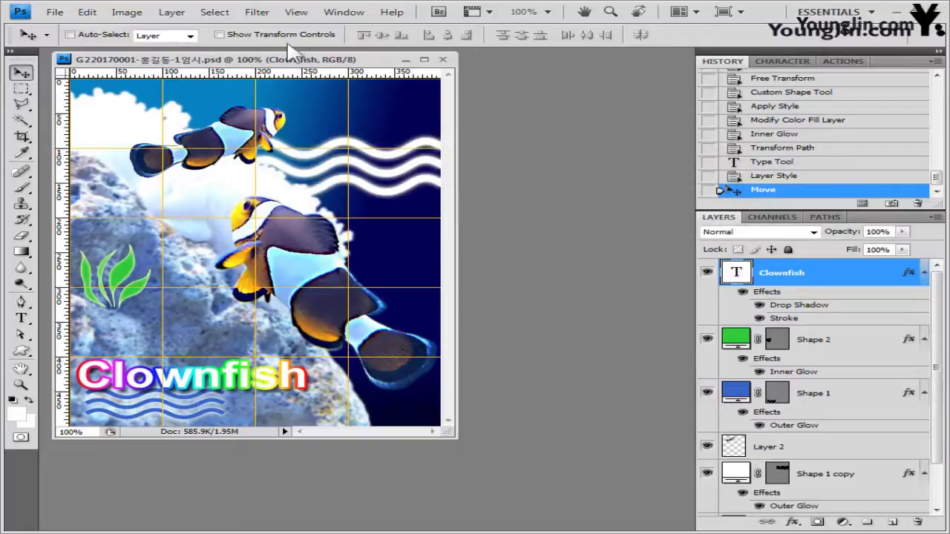
# Hide the grid over the image.
pyautogui.click(296, 12)
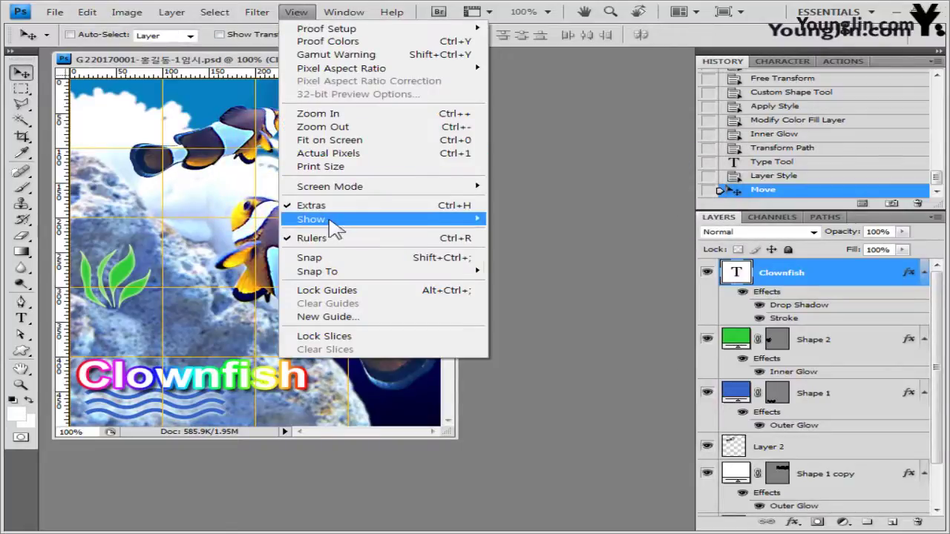
pyautogui.moveTo(327, 219)
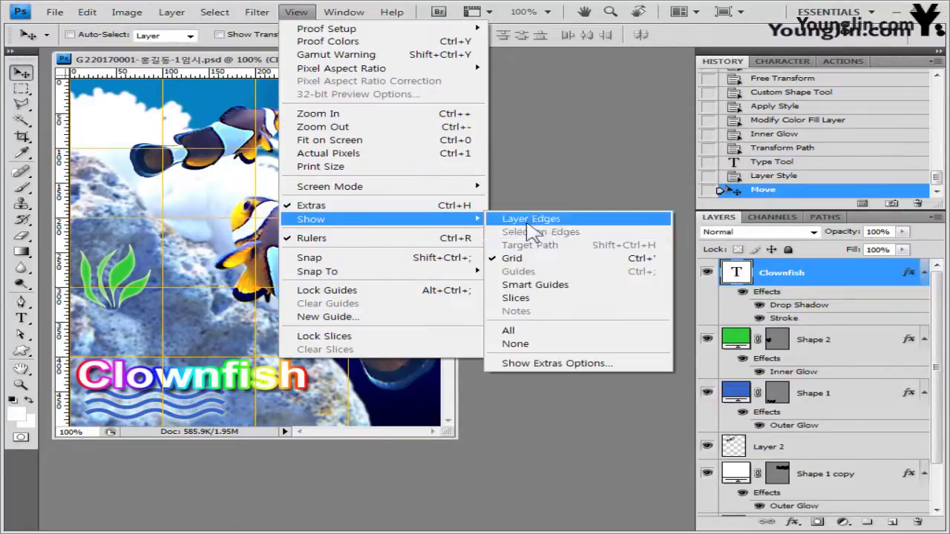
pyautogui.click(518, 267)
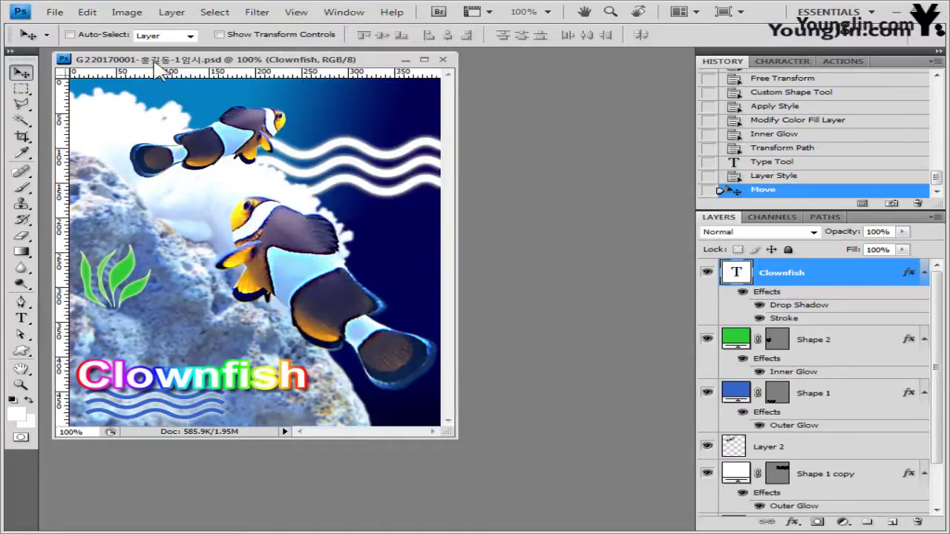
# Save a JPEG copy in the GTQ folder with 임시 removed from the file name so that it ends in -1.jpg.
pyautogui.click(54, 12)
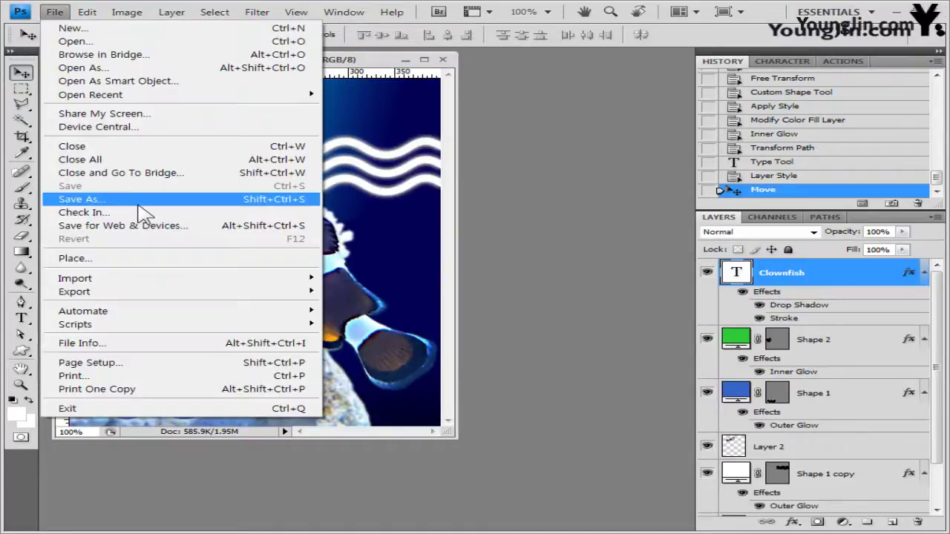
pyautogui.click(111, 200)
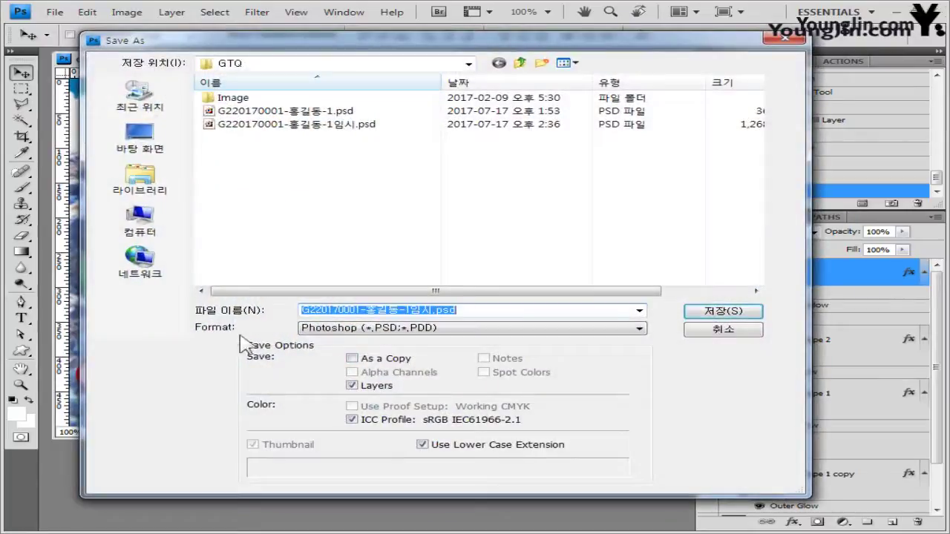
pyautogui.click(419, 329)
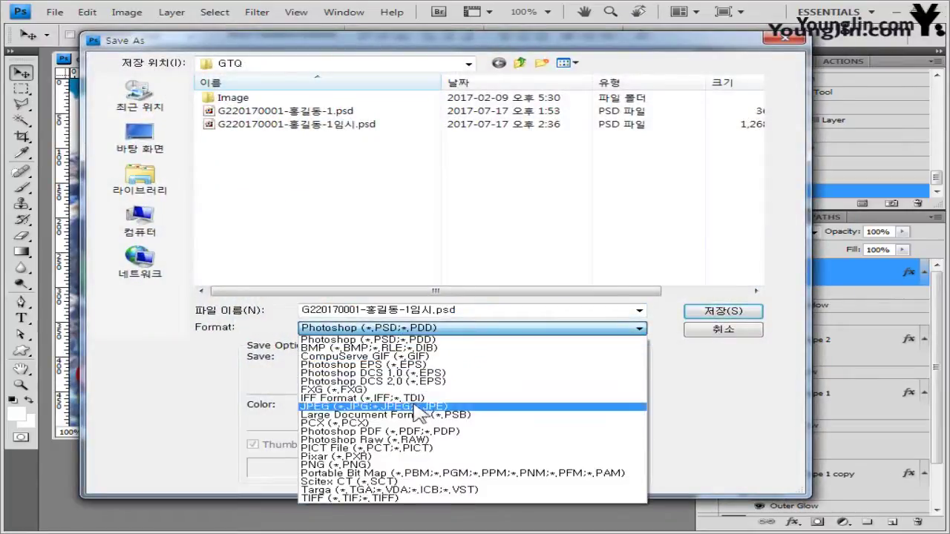
pyautogui.click(417, 413)
pyautogui.click(423, 310)
pyautogui.click(421, 310)
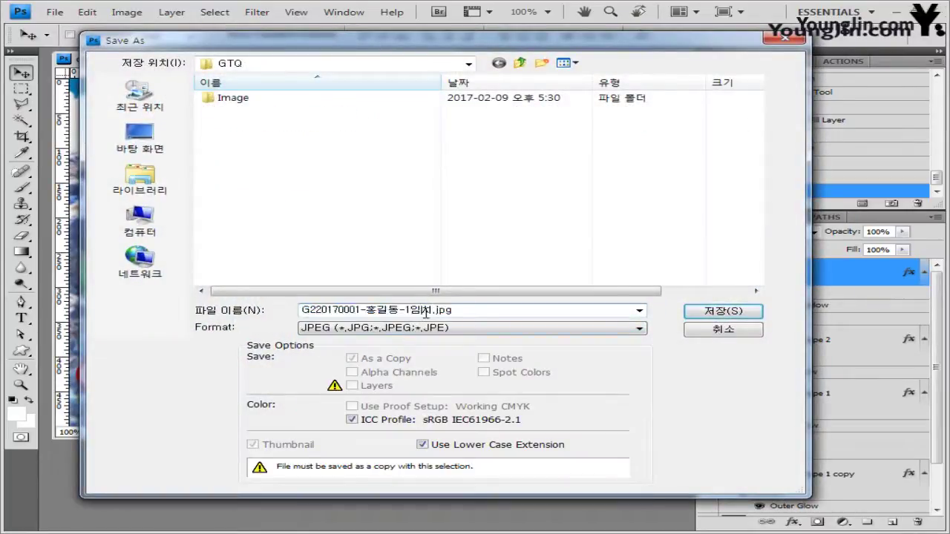
pyautogui.press('Delete')
pyautogui.press('Delete')
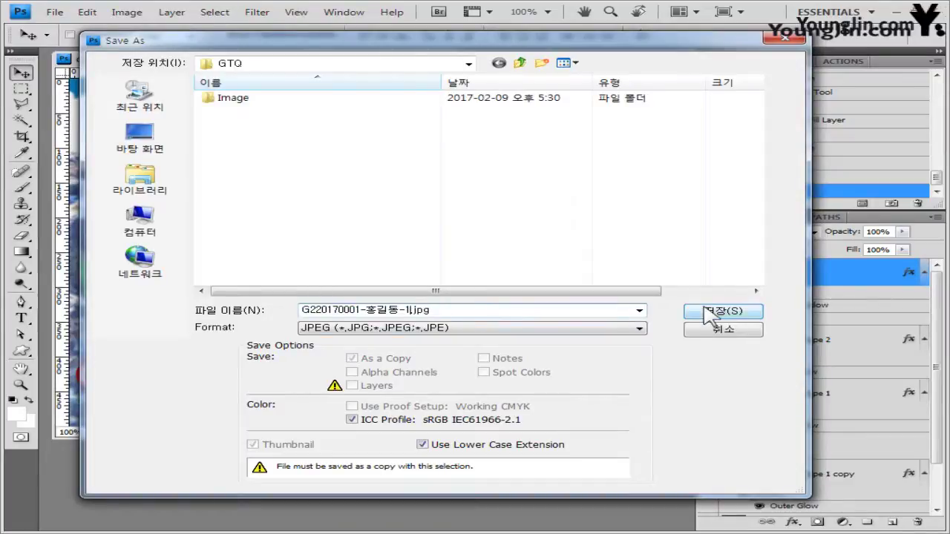
pyautogui.click(708, 313)
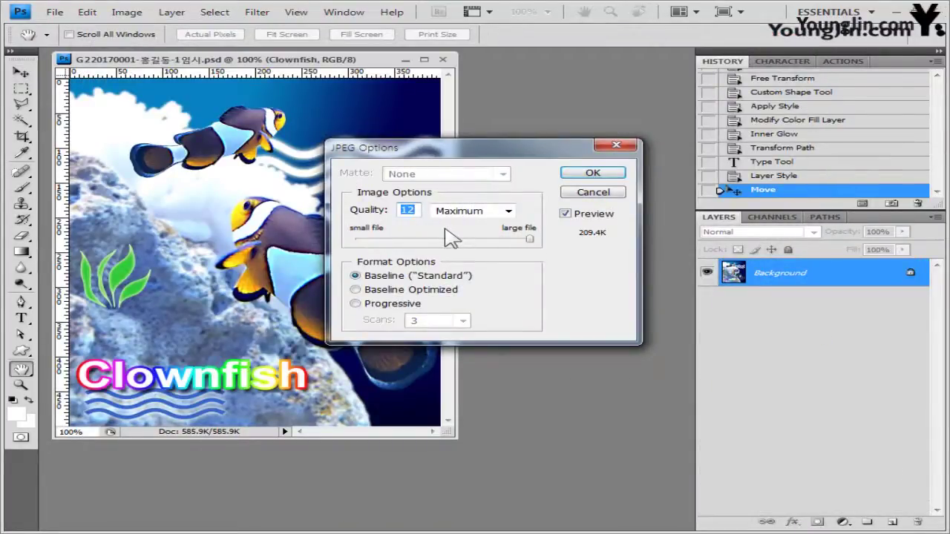
# Export the JPEG copy at quality 9 (High) with the Baseline ("Standard") format.
pyautogui.write('8')
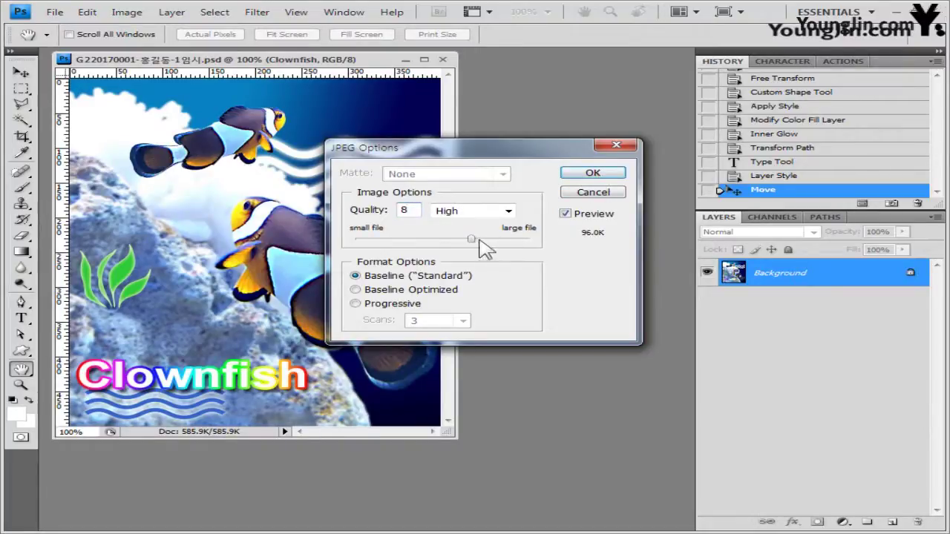
pyautogui.moveTo(480, 239)
pyautogui.mouseDown()
pyautogui.moveTo(505, 238)
pyautogui.moveTo(475, 242)
pyautogui.moveTo(488, 239)
pyautogui.mouseUp()
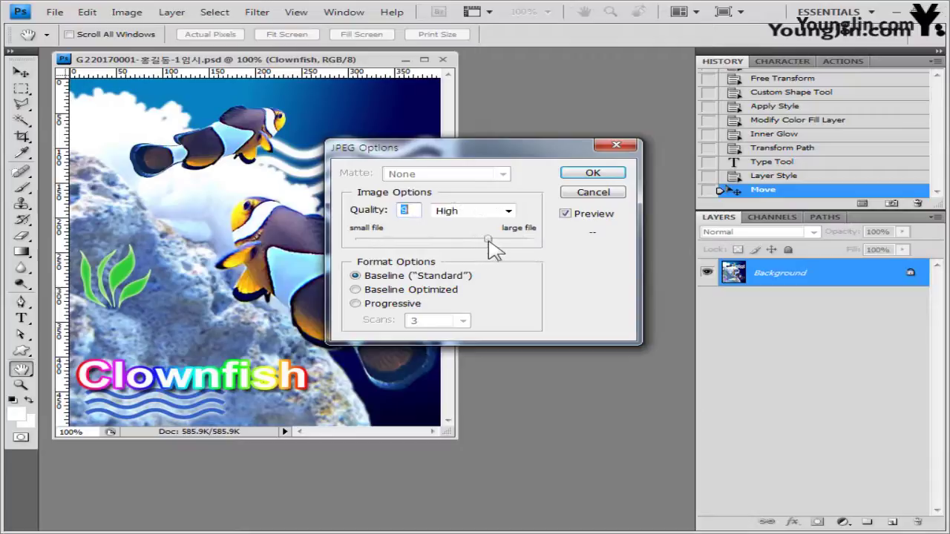
pyautogui.click(591, 174)
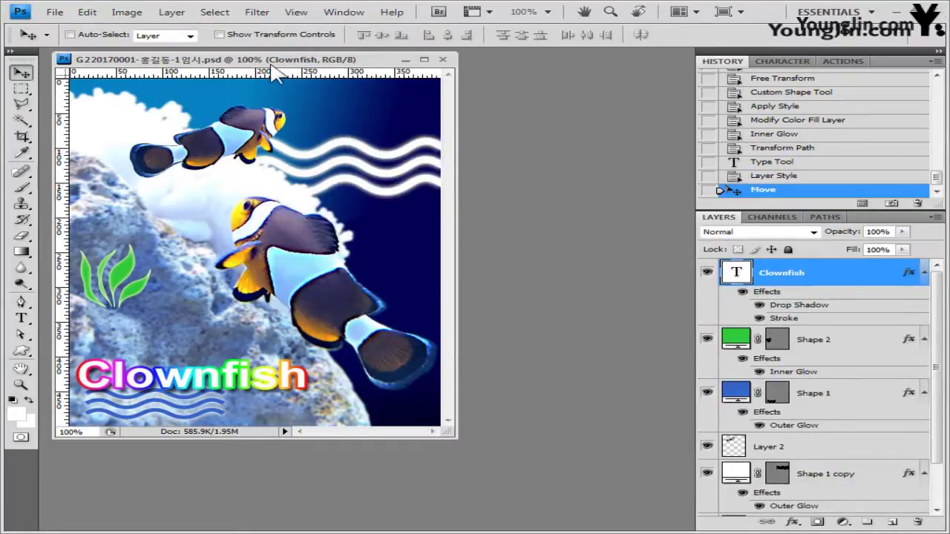
# Reduce the clownfish image to 40 x 50 pixels with proportions constrained and keep the document window compact.
pyautogui.click(138, 13)
pyautogui.click(178, 119)
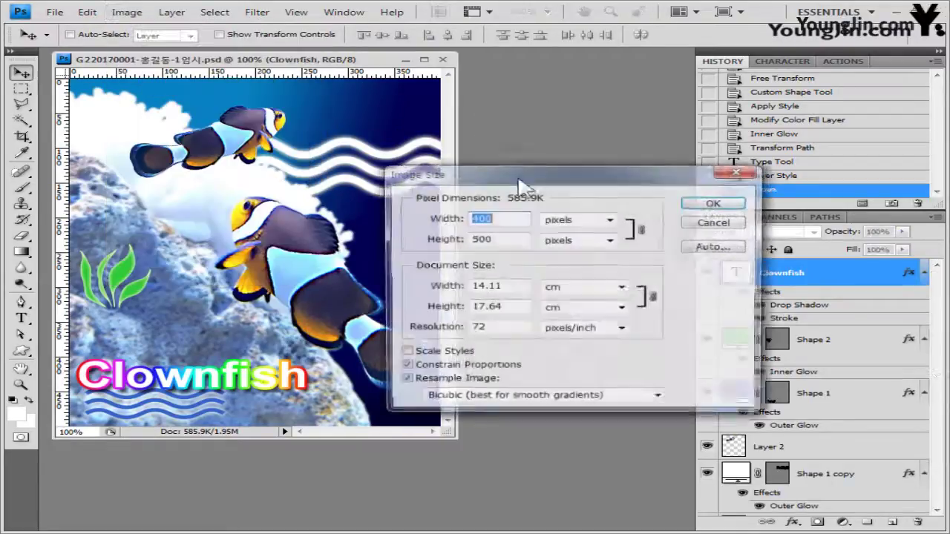
pyautogui.write('40')
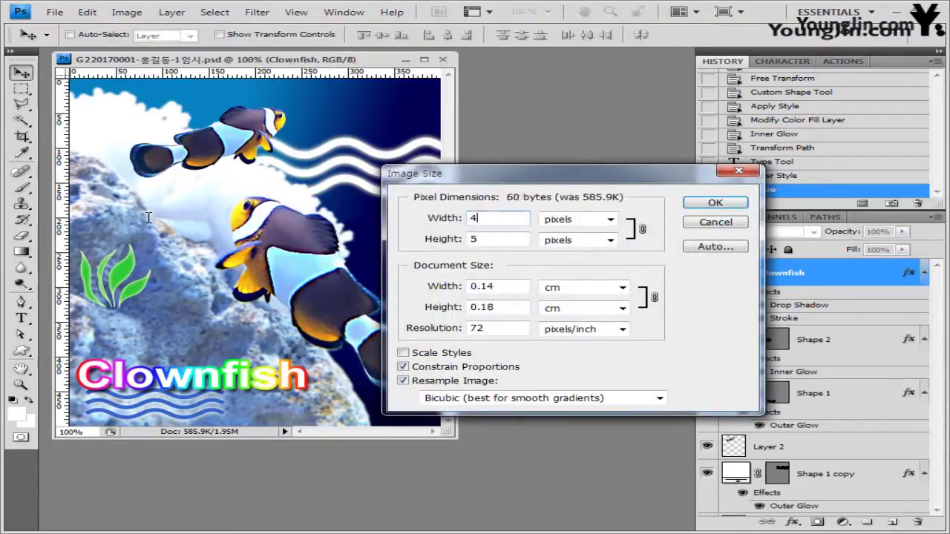
pyautogui.click(486, 239)
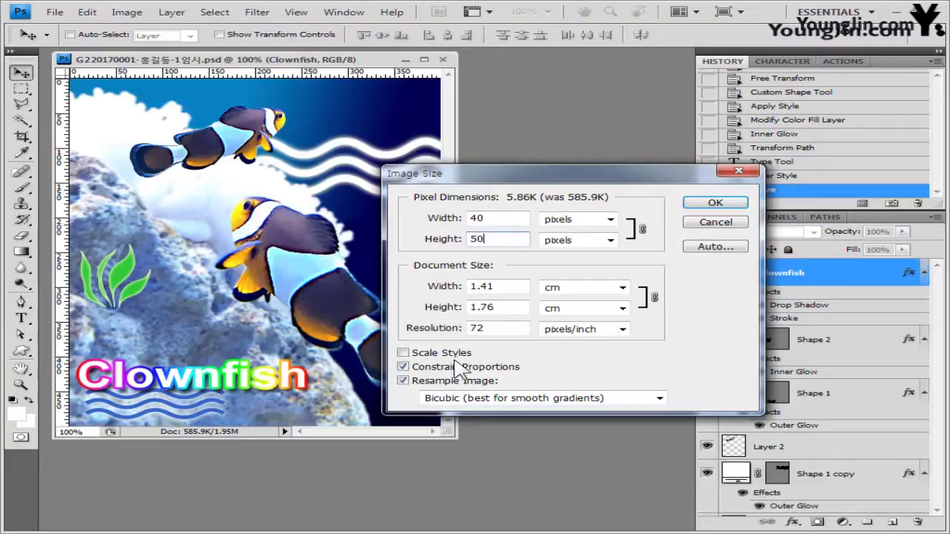
pyautogui.click(714, 202)
pyautogui.moveTo(182, 132); pyautogui.dragTo(364, 267)
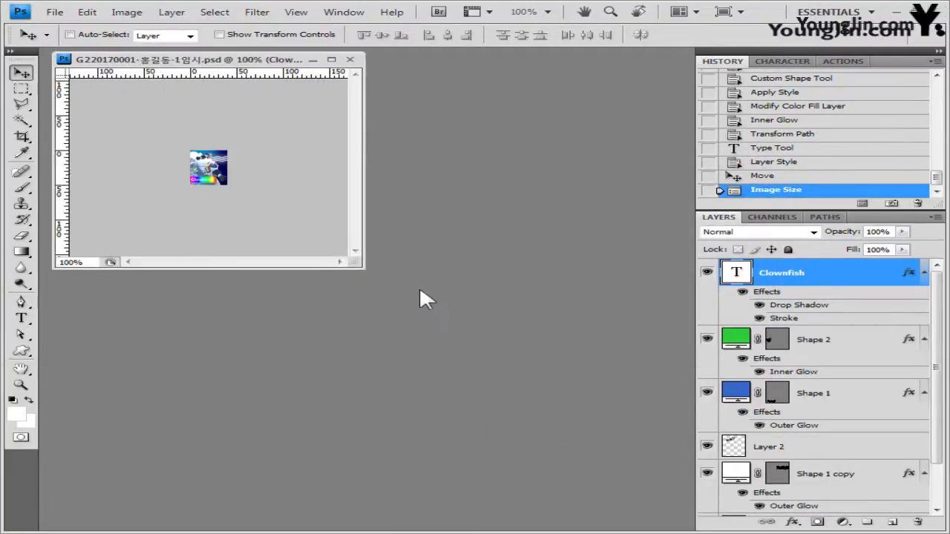
# Save the reduced image over the existing PSD ending in -1 in the GTQ folder, with maximum compatibility, and close it.
pyautogui.click(59, 13)
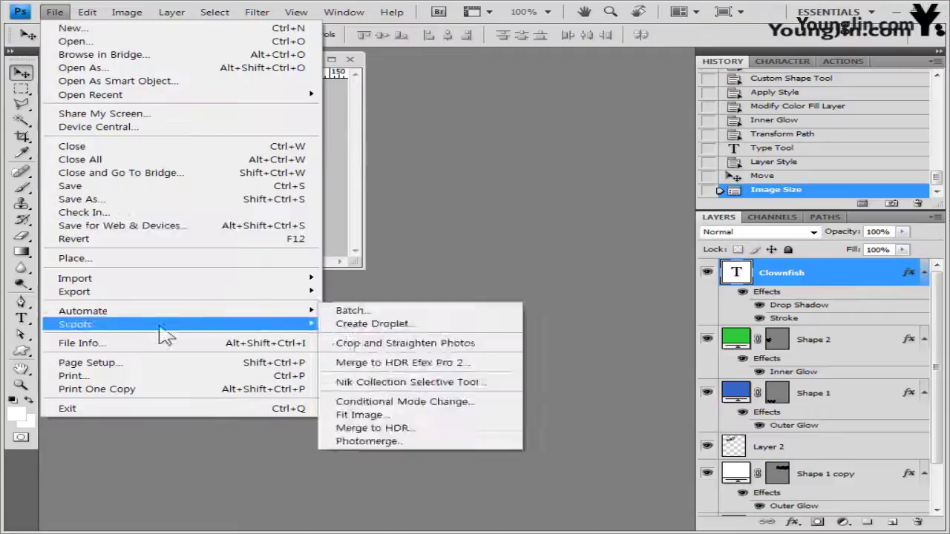
pyautogui.click(125, 201)
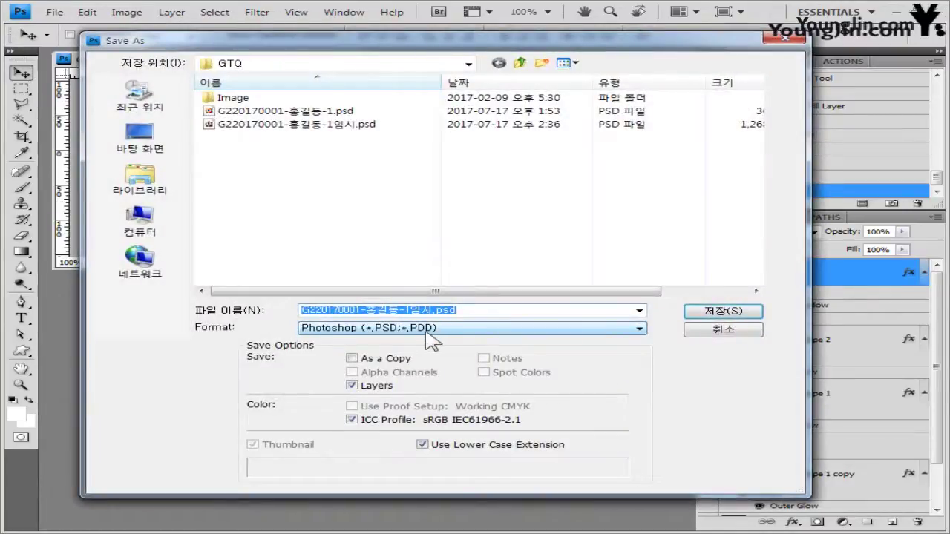
pyautogui.doubleClick(340, 112)
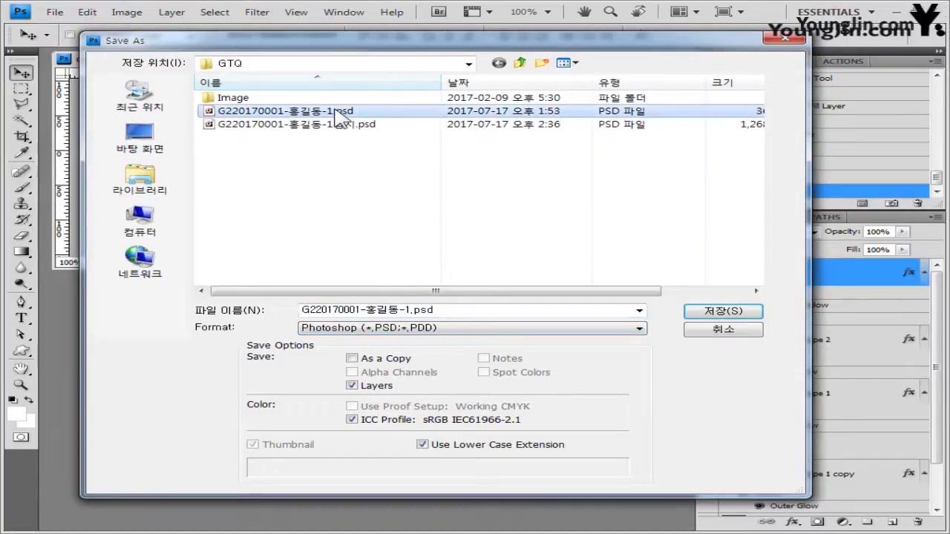
pyautogui.click(423, 217)
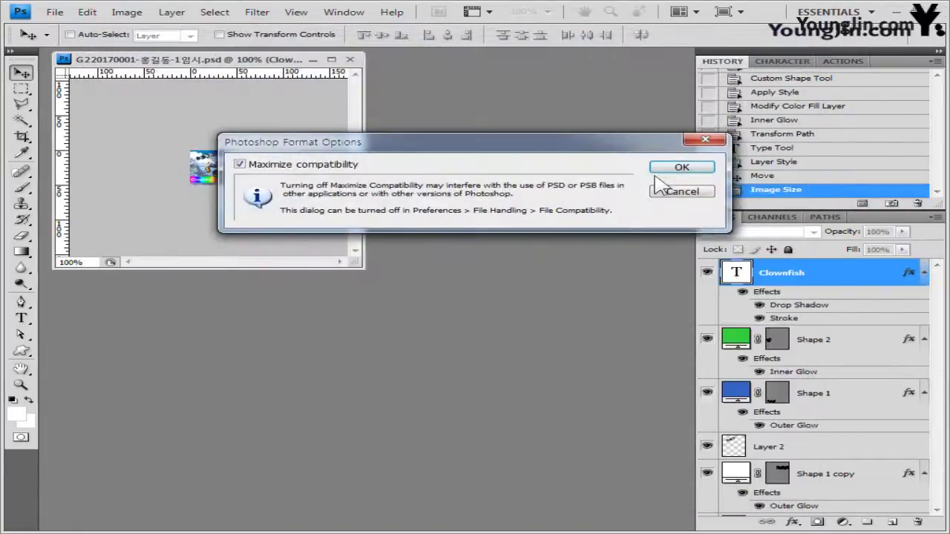
pyautogui.click(683, 168)
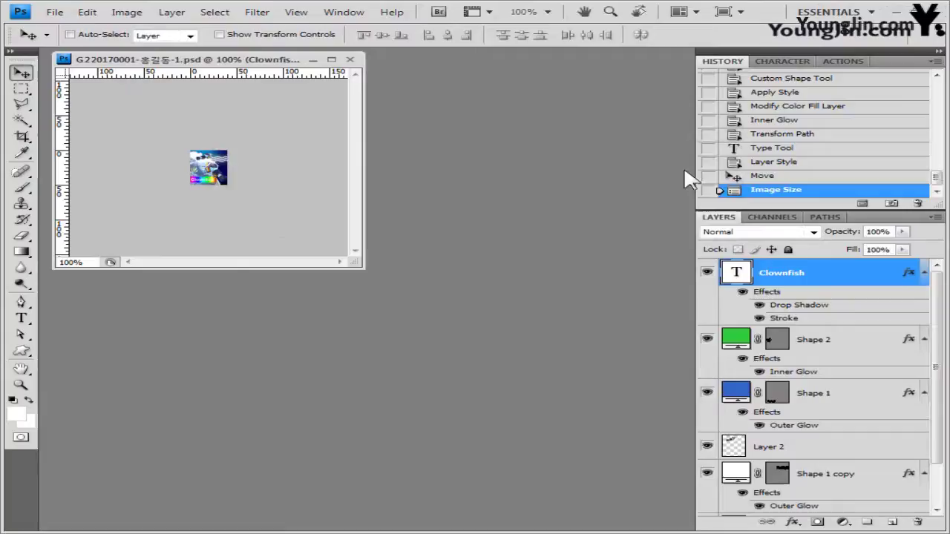
pyautogui.click(350, 59)
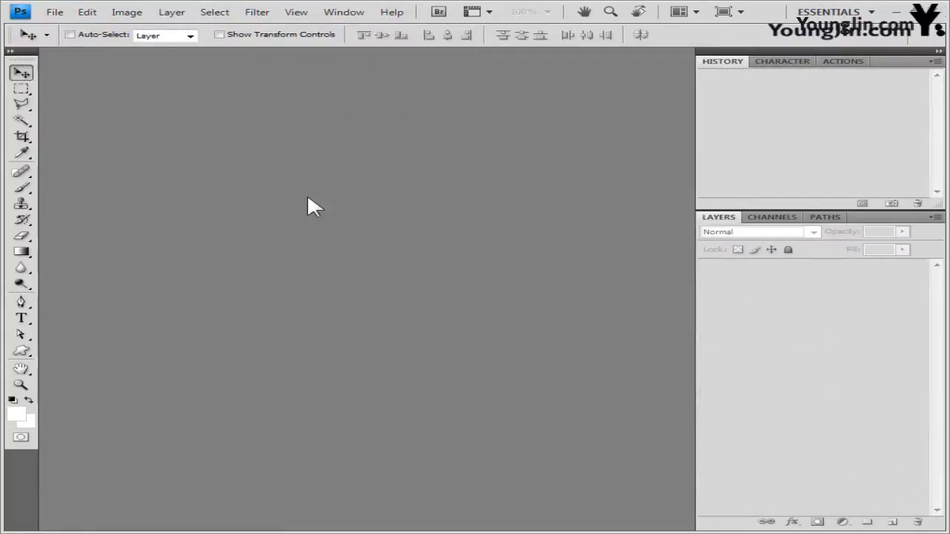
# Check the GTQ folder for the saved JPG and PSD files ending in -1, without opening them.
pyautogui.hotkey('ctrl', 'o')
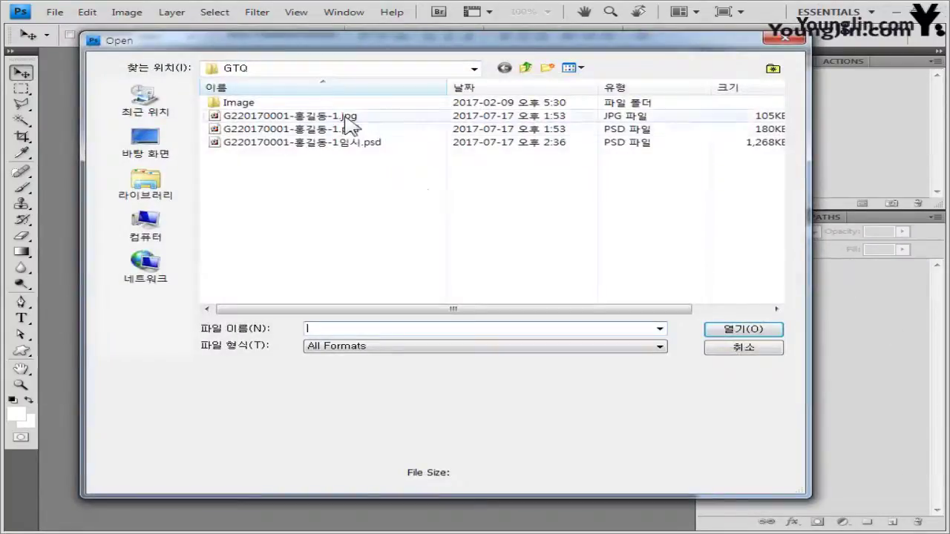
pyautogui.click(346, 117)
pyautogui.keyDown('ctrl'); pyautogui.click(344, 130); pyautogui.keyUp('ctrl')
pyautogui.click(751, 349)
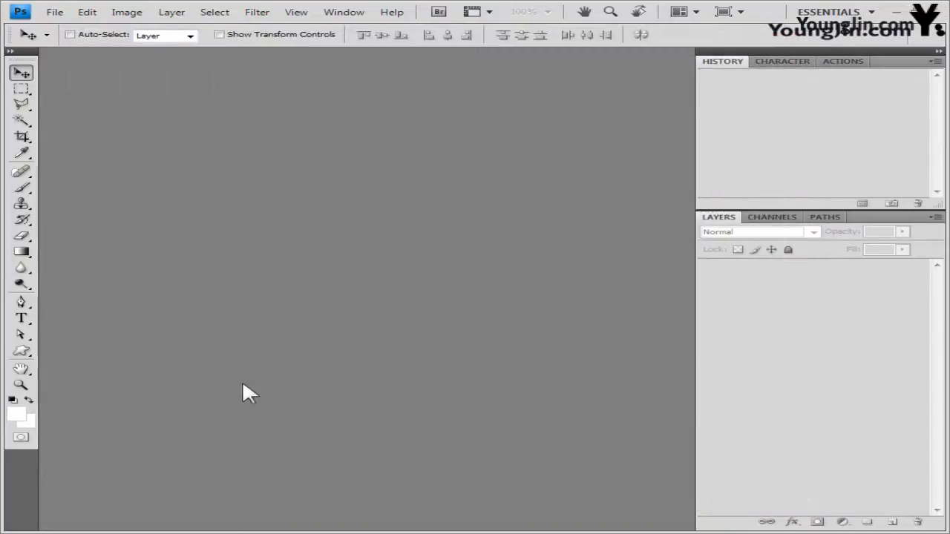
# Create a new 400 x 500 pixel document at 72 pixels/inch in 8-bit RGB Color with a white background.
pyautogui.click(55, 13)
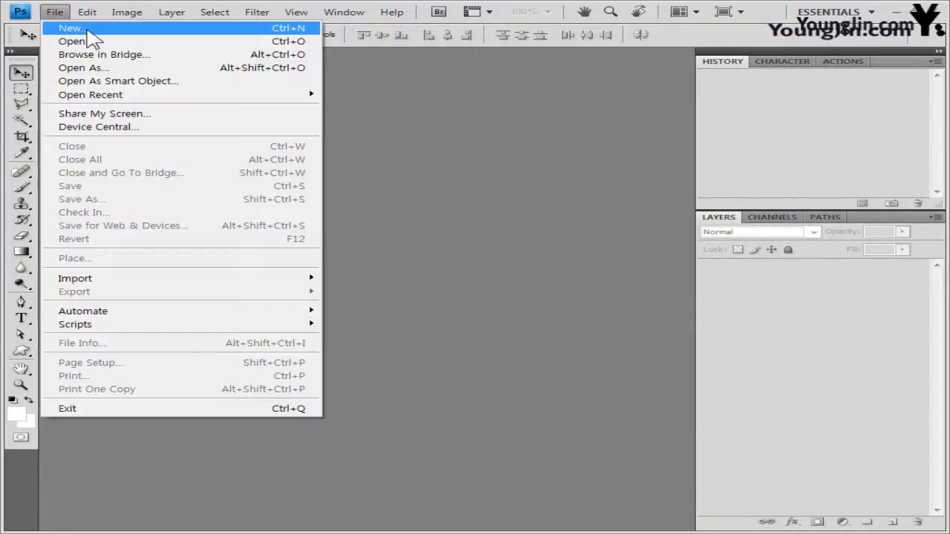
pyautogui.click(87, 34)
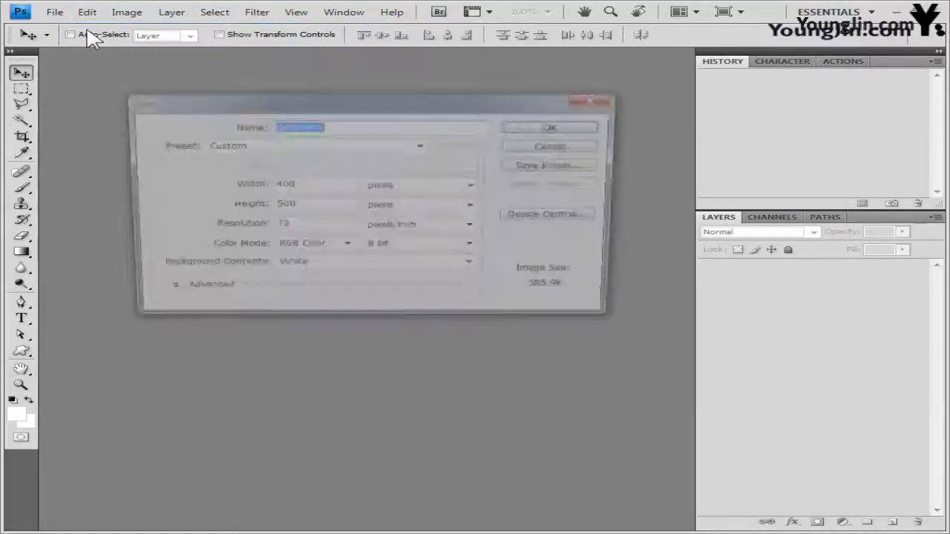
pyautogui.click(332, 186)
pyautogui.click(318, 206)
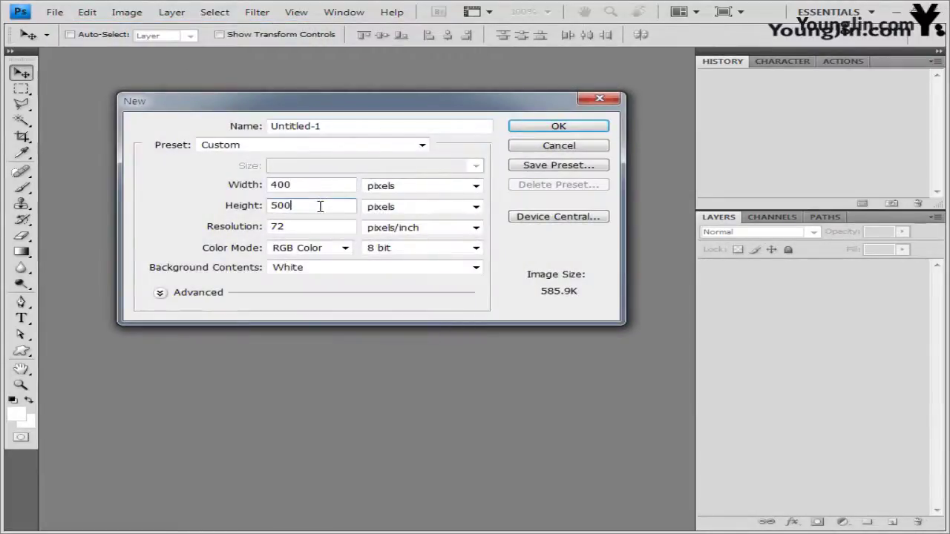
pyautogui.click(594, 126)
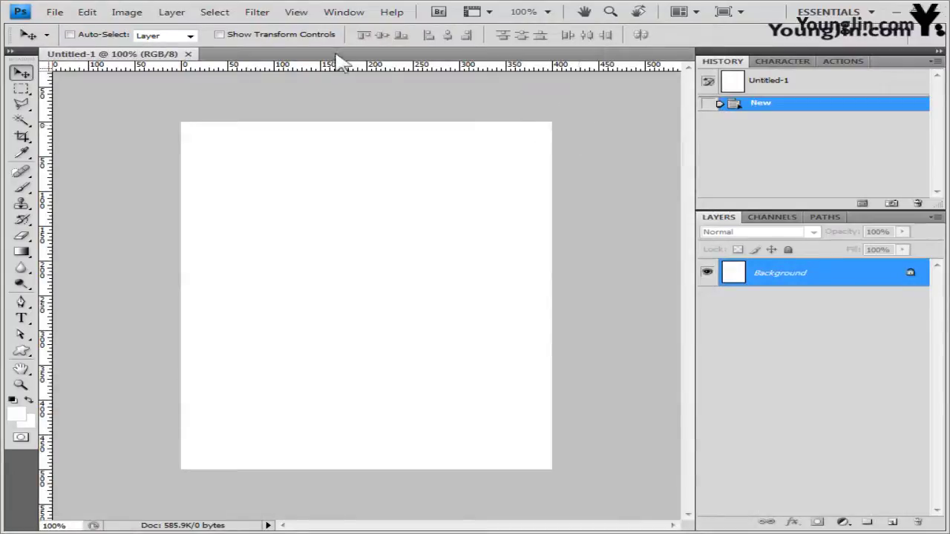
# Show the grid over the blank canvas and float the document in its own window.
pyautogui.click(299, 13)
pyautogui.moveTo(338, 222)
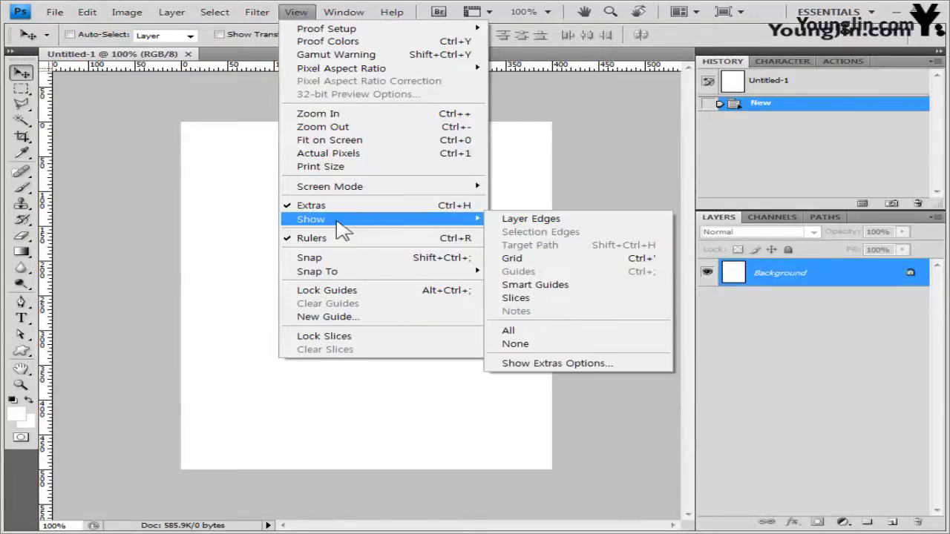
pyautogui.click(538, 259)
pyautogui.moveTo(145, 60); pyautogui.dragTo(187, 112)
pyautogui.moveTo(305, 94); pyautogui.dragTo(300, 109)
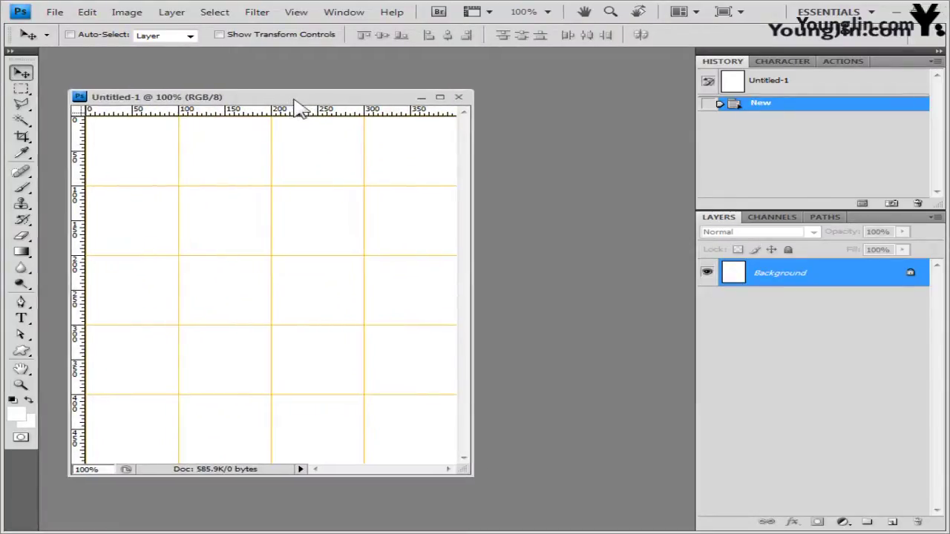
# Save the blank document as a PSD in the GTQ folder, using the same exam naming pattern but ending in -2.
pyautogui.click(54, 12)
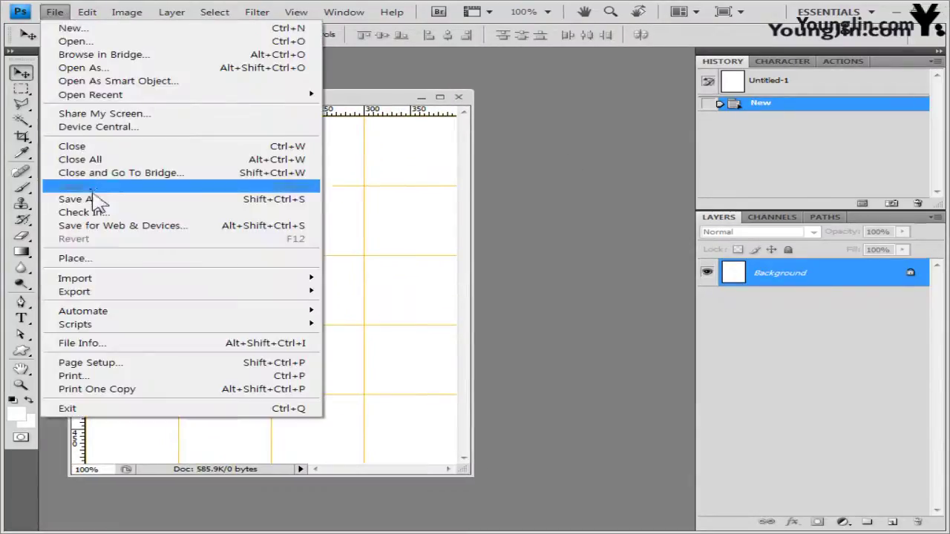
pyautogui.click(217, 198)
pyautogui.write('G220170001-홍길동-2')
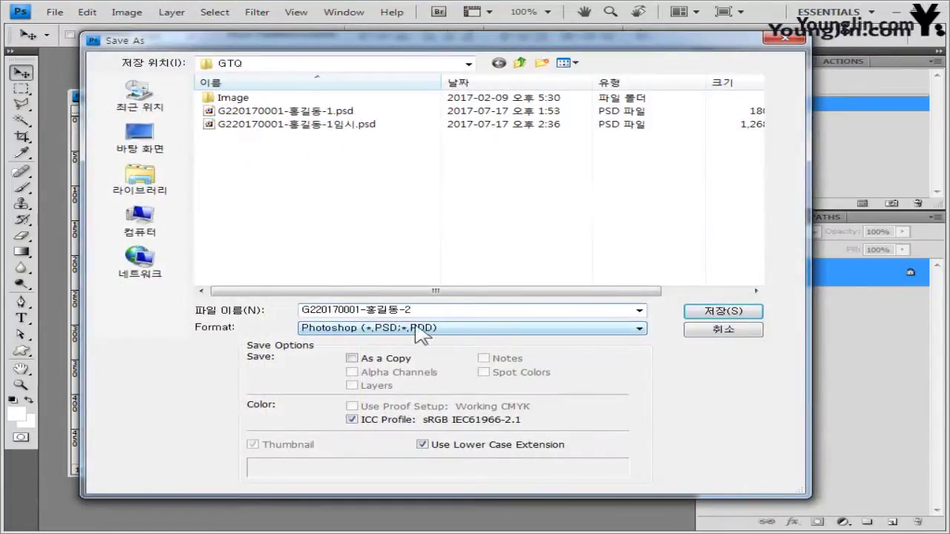
pyautogui.click(751, 313)
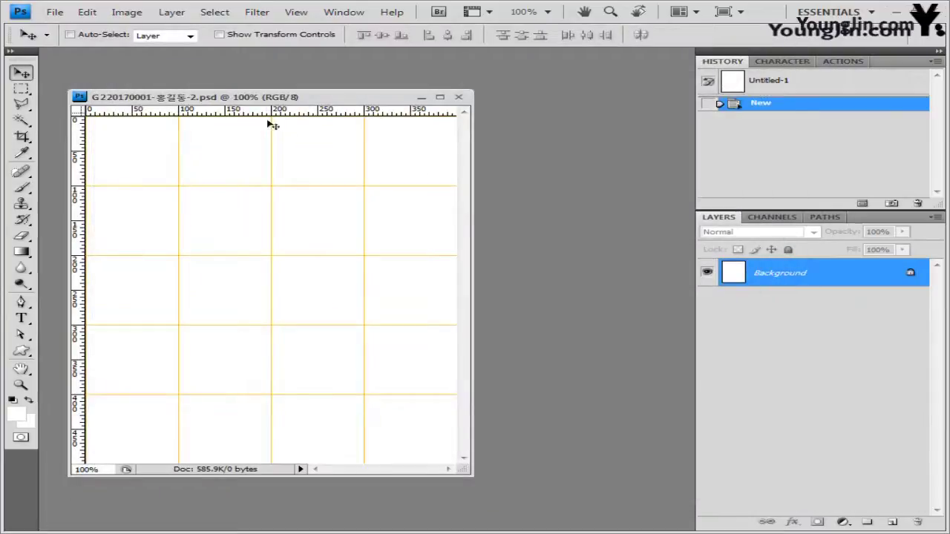
# Open the sunset photo 2급-2.jpg from the GTQ Image folder and float it in its own window.
pyautogui.moveTo(301, 102); pyautogui.dragTo(319, 99)
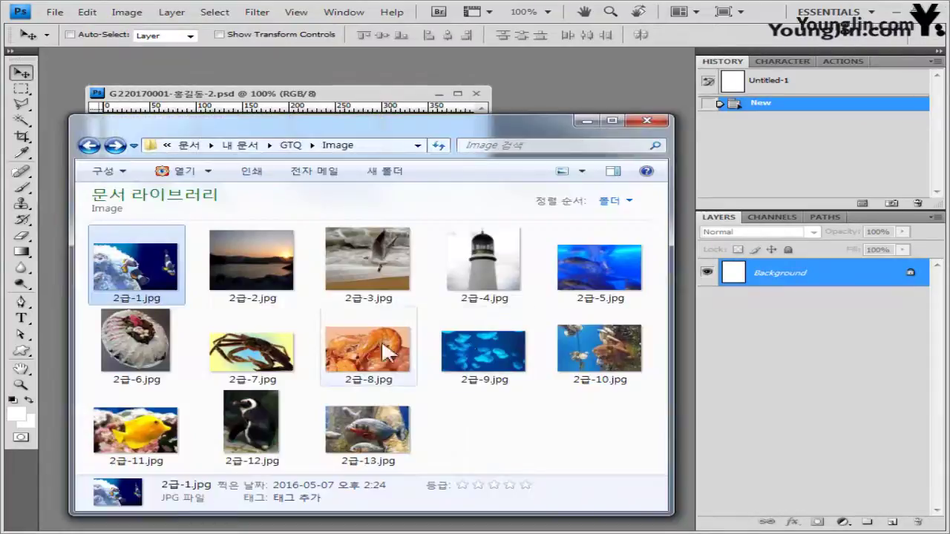
pyautogui.click(246, 271)
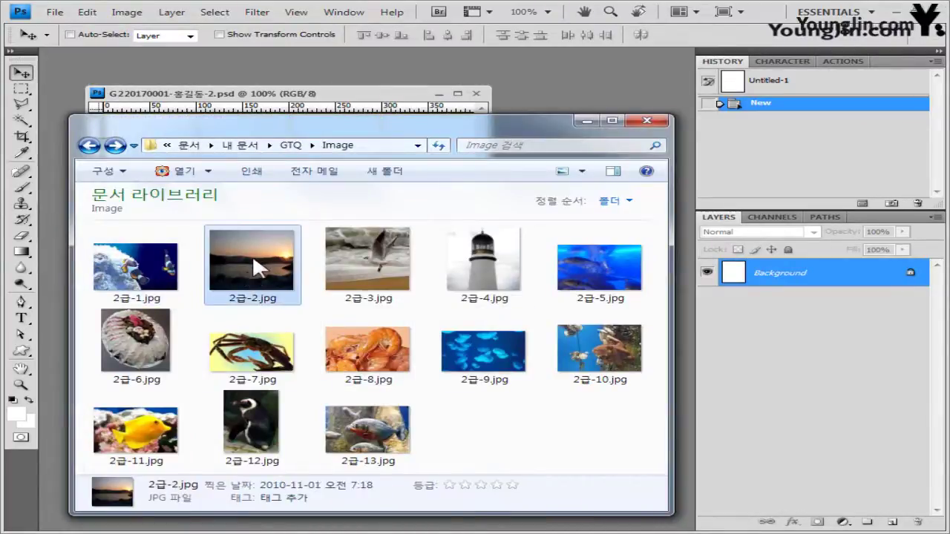
pyautogui.moveTo(252, 255); pyautogui.dragTo(555, 85)
pyautogui.moveTo(203, 63); pyautogui.dragTo(419, 120)
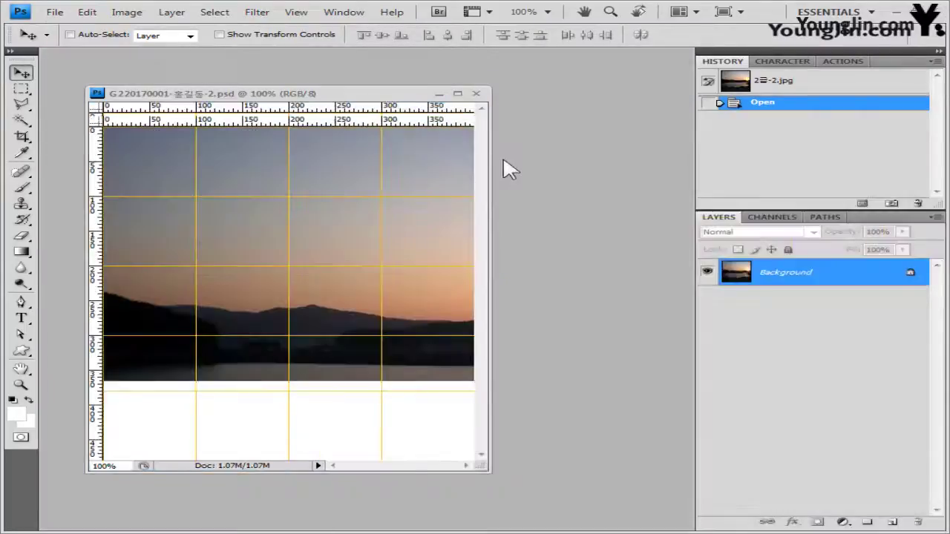
# Copy the entire sunset photo, close its file and paste it as a new layer in the -2.psd document.
pyautogui.moveTo(326, 123); pyautogui.dragTo(674, 233)
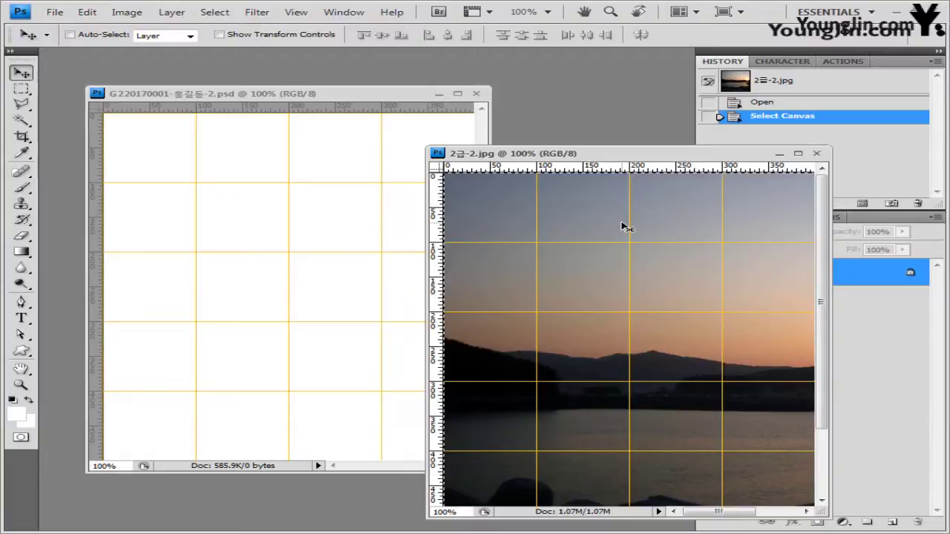
pyautogui.click(818, 154)
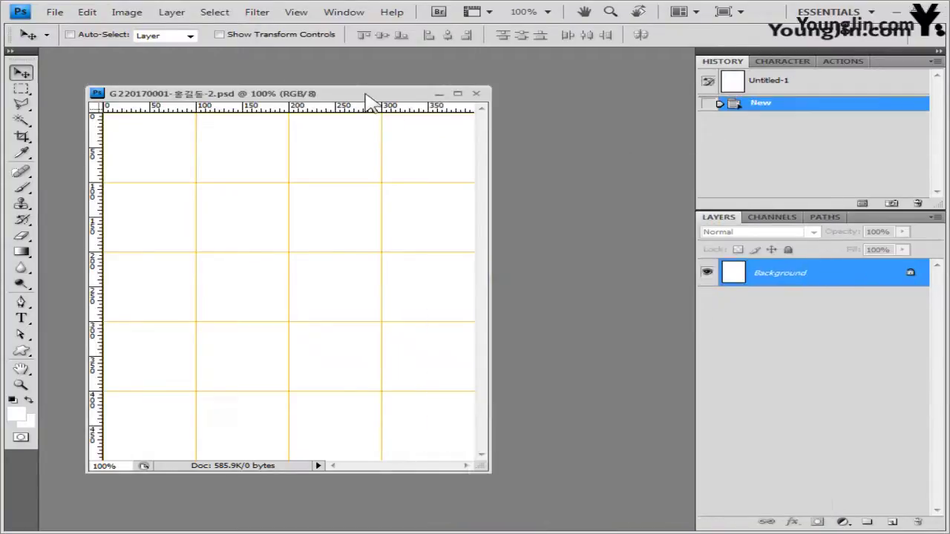
pyautogui.hotkey('ctrl', 'v')
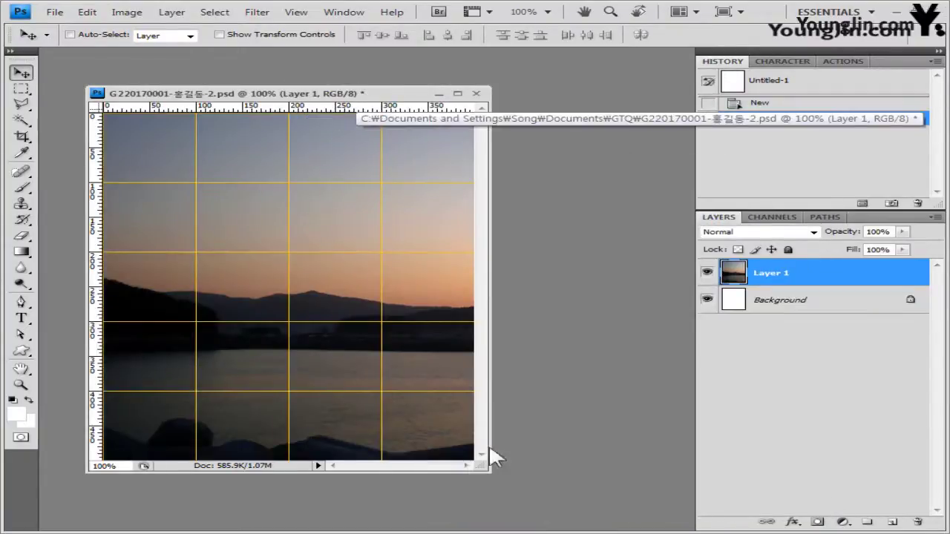
pyautogui.moveTo(489, 471); pyautogui.dragTo(492, 474)
pyautogui.moveTo(545, 487); pyautogui.dragTo(549, 492)
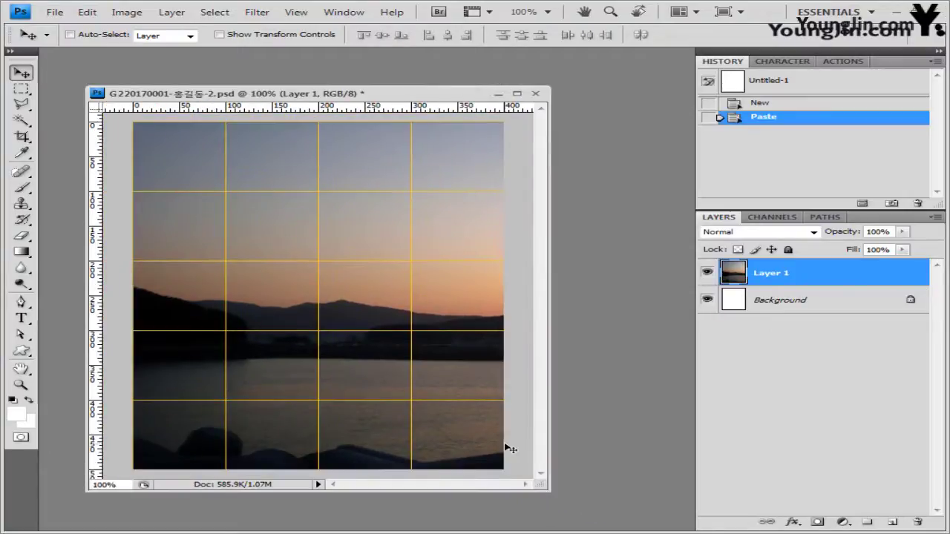
# Use Free Transform to reposition the pasted photo so that it fills the canvas with the sun near the right edge.
pyautogui.hotkey('ctrl', 't')
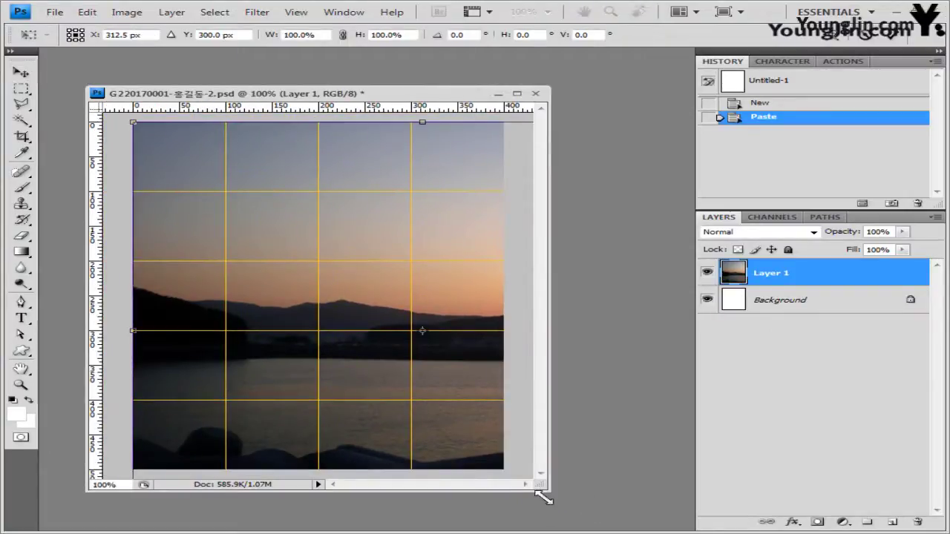
pyautogui.moveTo(548, 489); pyautogui.dragTo(613, 512)
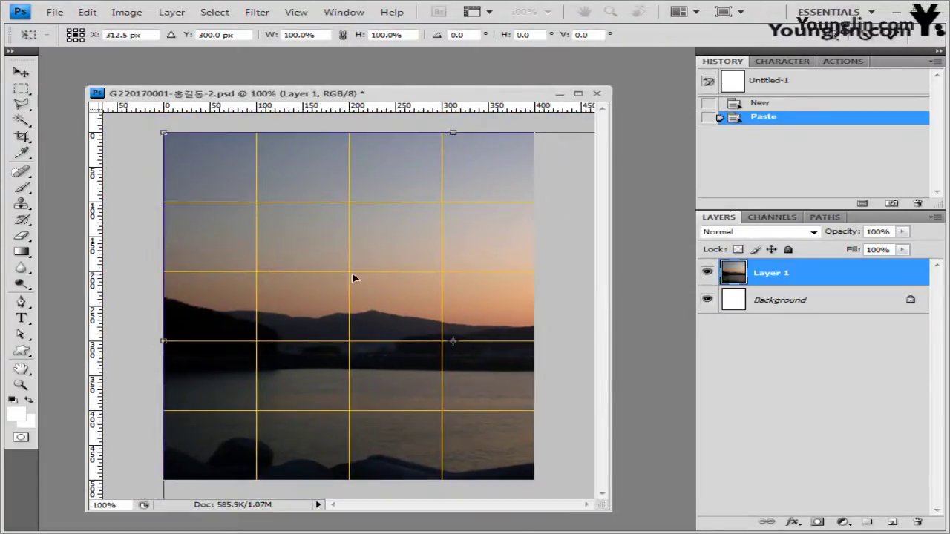
pyautogui.moveTo(352, 273); pyautogui.dragTo(497, 358)
pyautogui.press('Return')
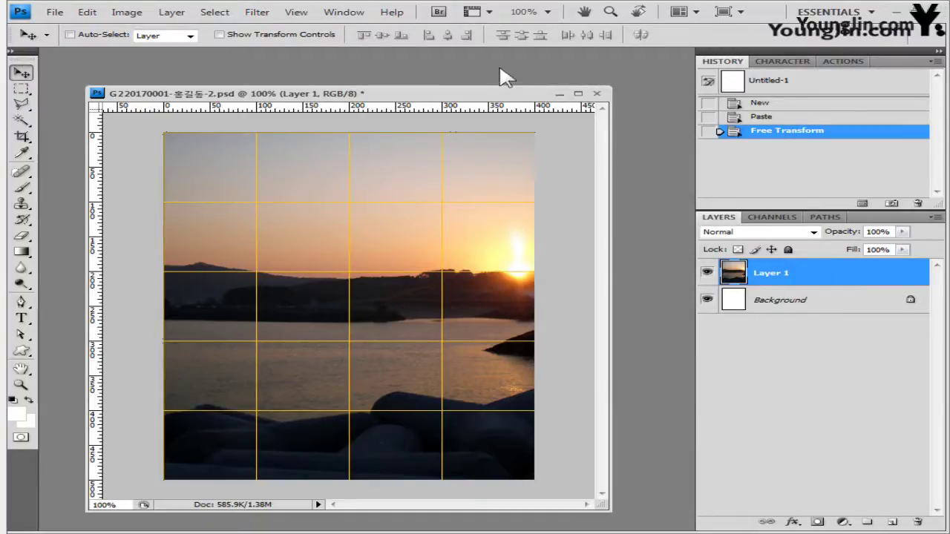
# Duplicate the sunset photo layer and apply the Patchwork filter to the copy with Square Size 4 and Relief 8.
pyautogui.hotkey('ctrl', 'j')
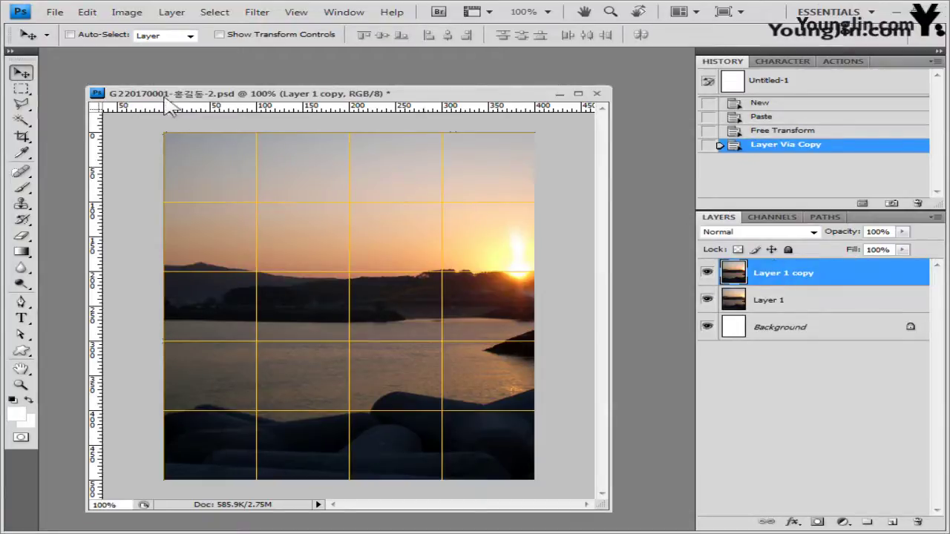
pyautogui.click(257, 12)
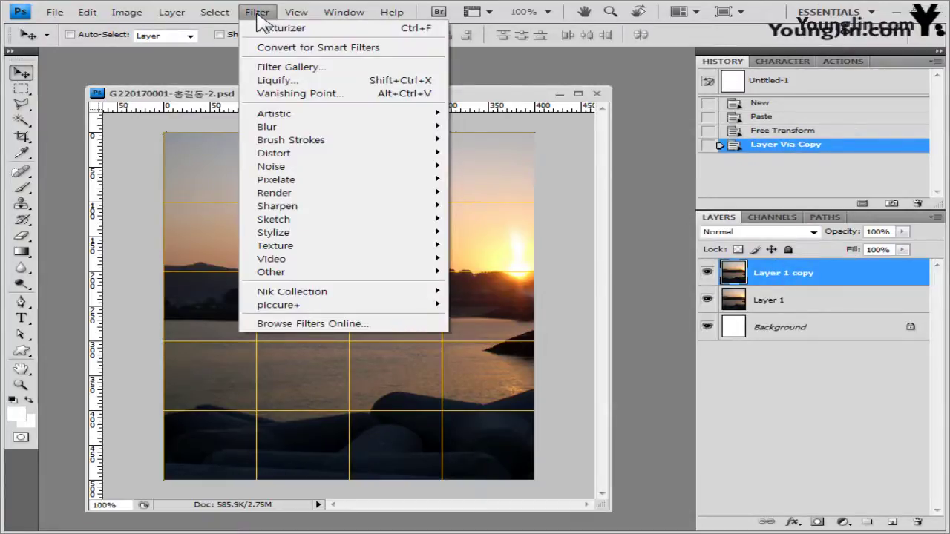
pyautogui.moveTo(310, 248)
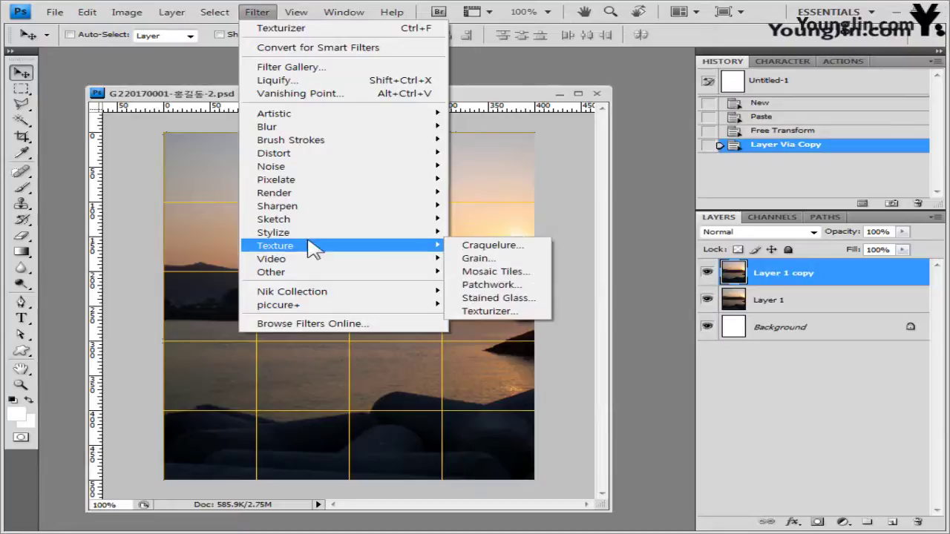
pyautogui.click(524, 286)
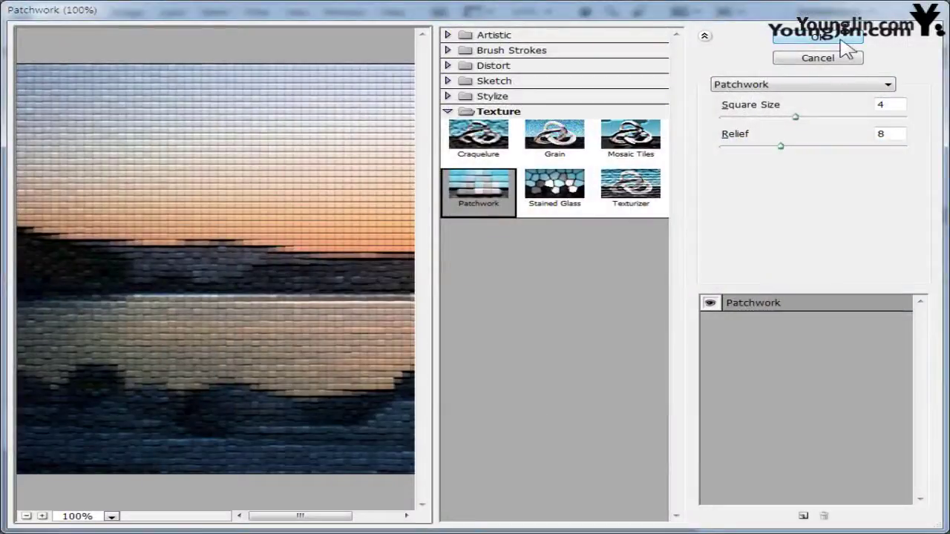
pyautogui.click(843, 41)
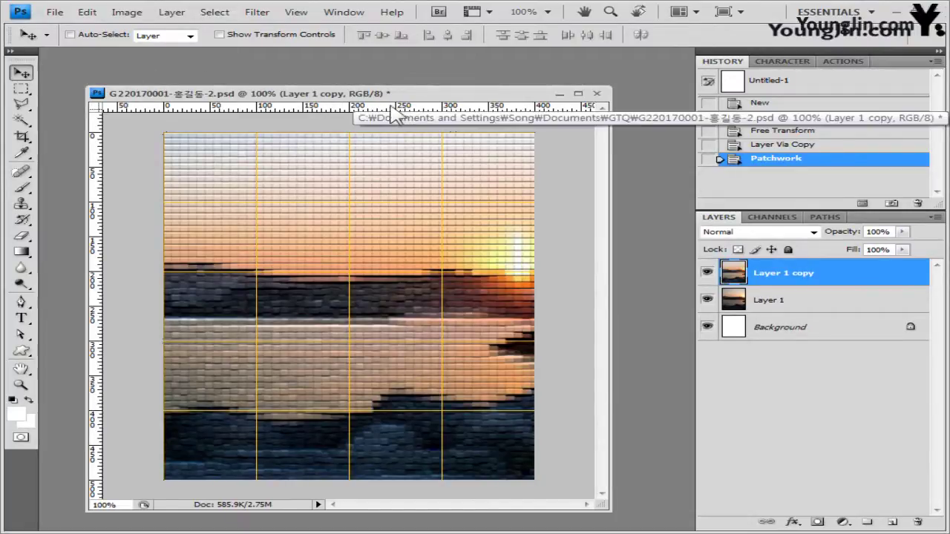
# Add a horizontal guide halfway down the canvas at 250 px and toggle snapping.
pyautogui.moveTo(380, 107); pyautogui.dragTo(406, 309)
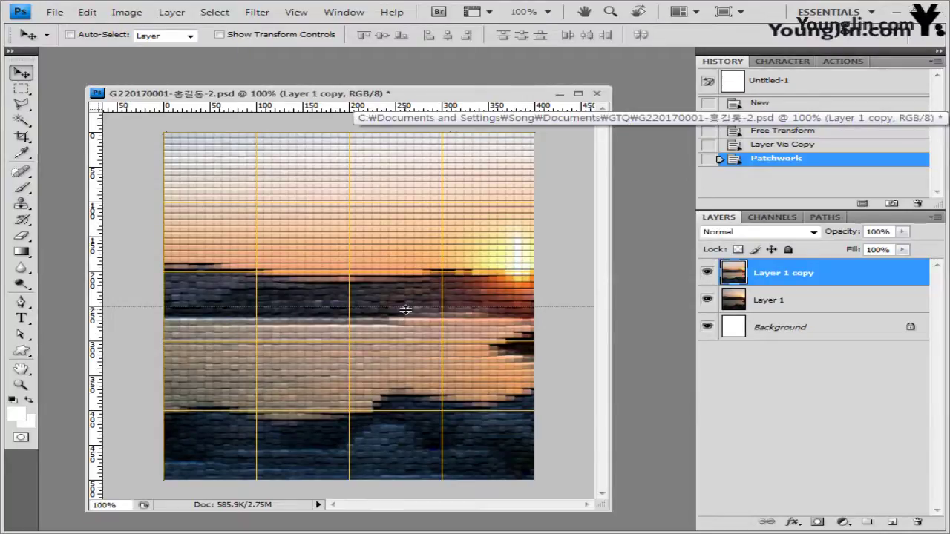
pyautogui.moveTo(405, 309)
pyautogui.mouseDown()
pyautogui.moveTo(407, 320)
pyautogui.moveTo(408, 306)
pyautogui.mouseUp()
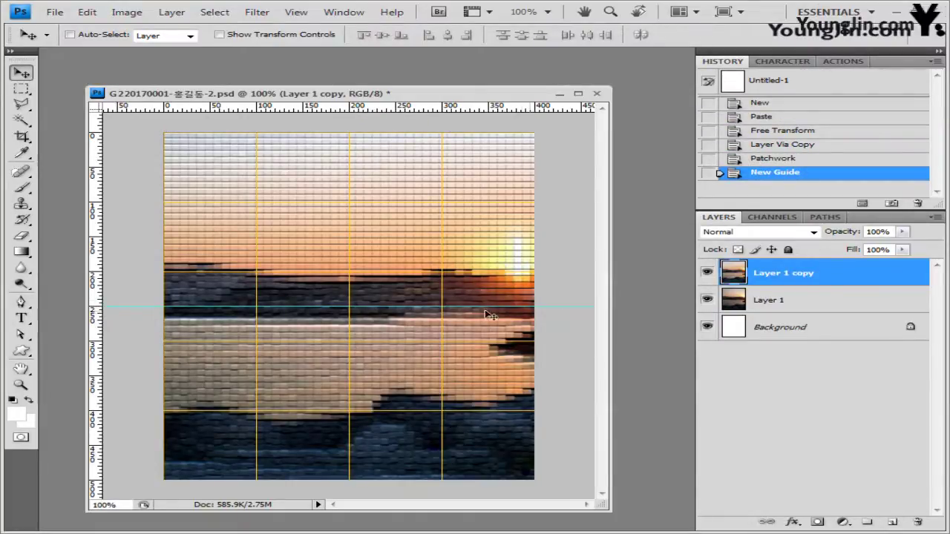
pyautogui.click(297, 12)
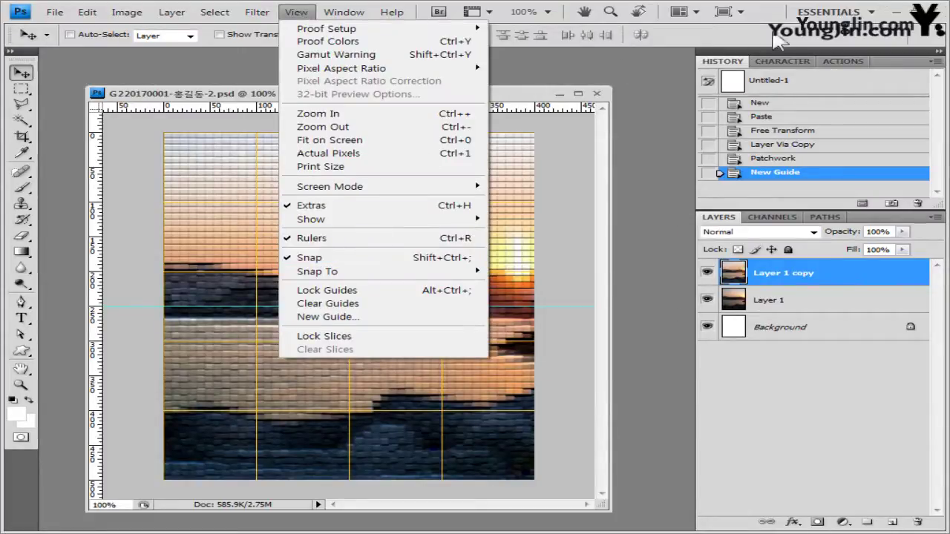
pyautogui.click(350, 259)
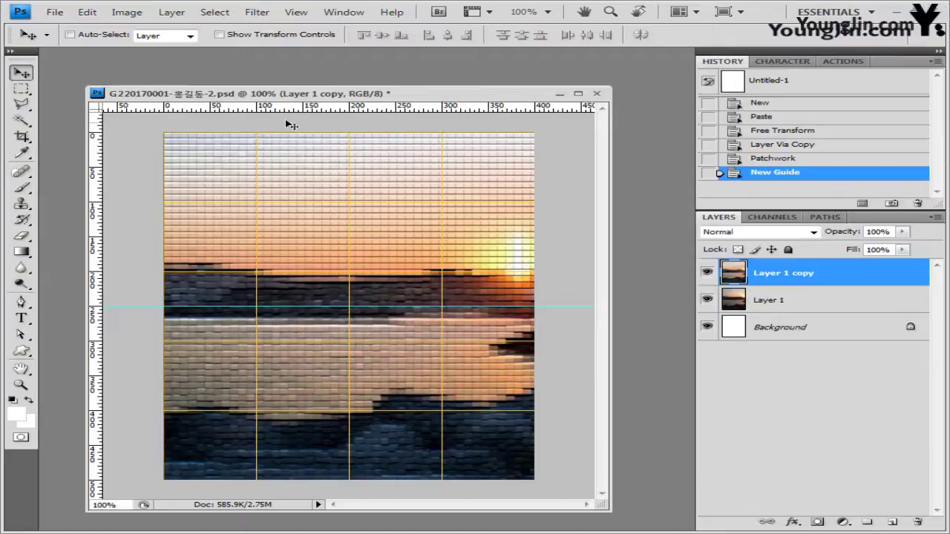
# Make a fixed-size rectangular selection of 320 x 420 px centred on the canvas where the new guide meets the middle grid line.
pyautogui.click(19, 90)
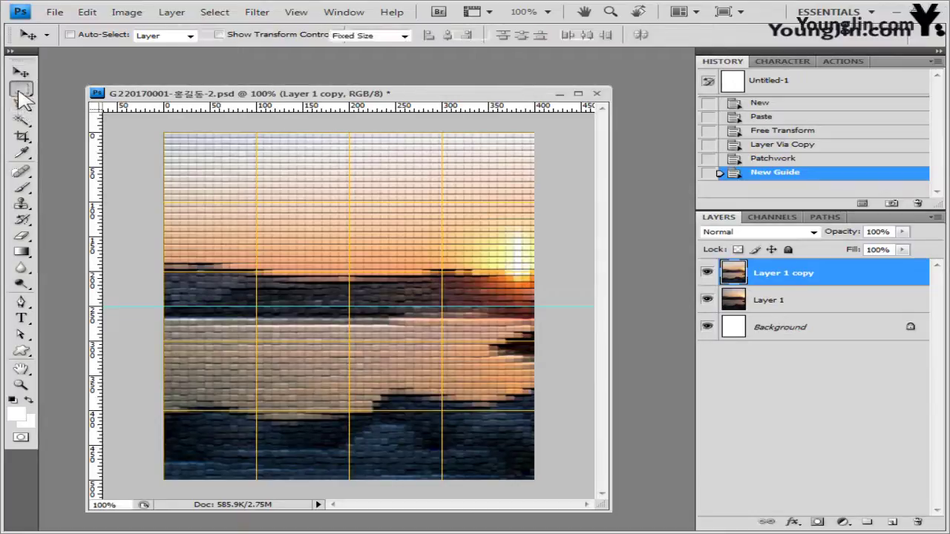
pyautogui.click(21, 97)
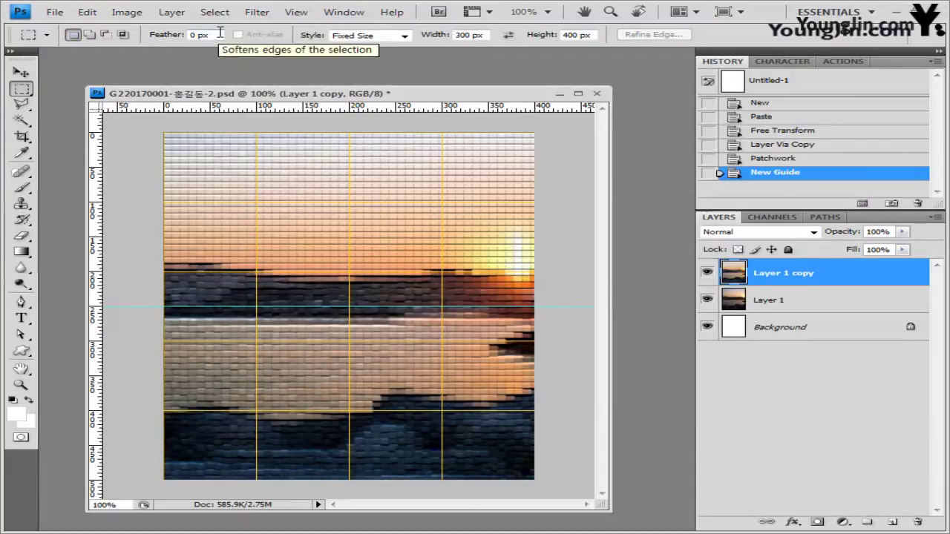
pyautogui.click(406, 37)
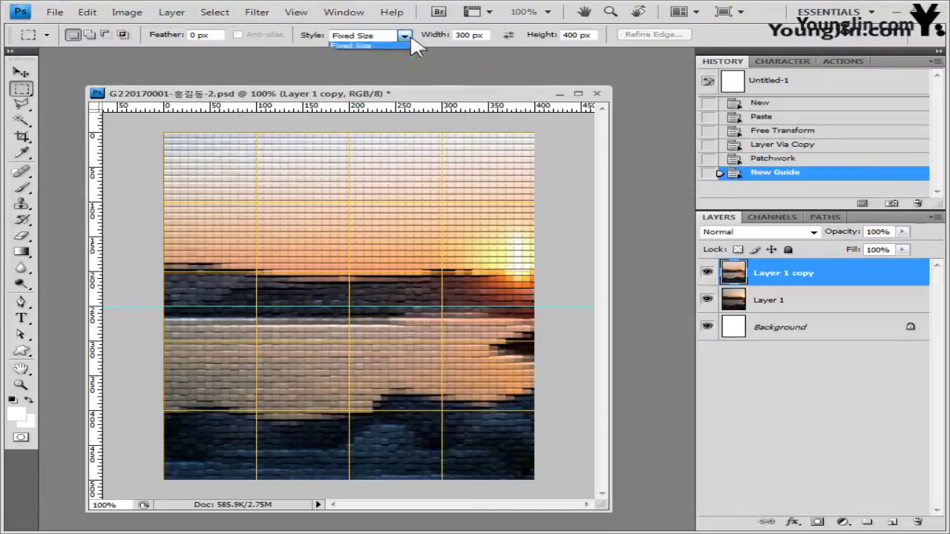
pyautogui.click(363, 70)
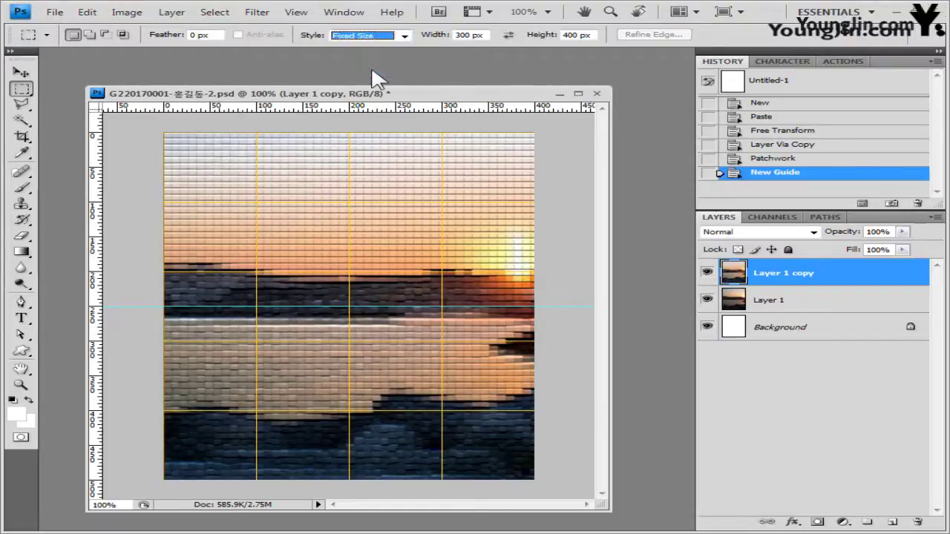
pyautogui.doubleClick(468, 33)
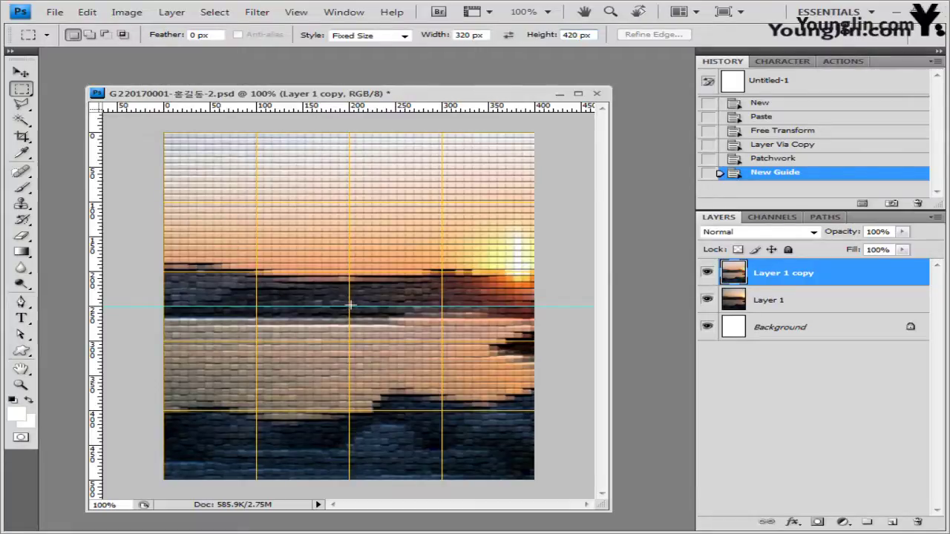
pyautogui.keyDown('alt'); pyautogui.click(350, 305); pyautogui.keyUp('alt')
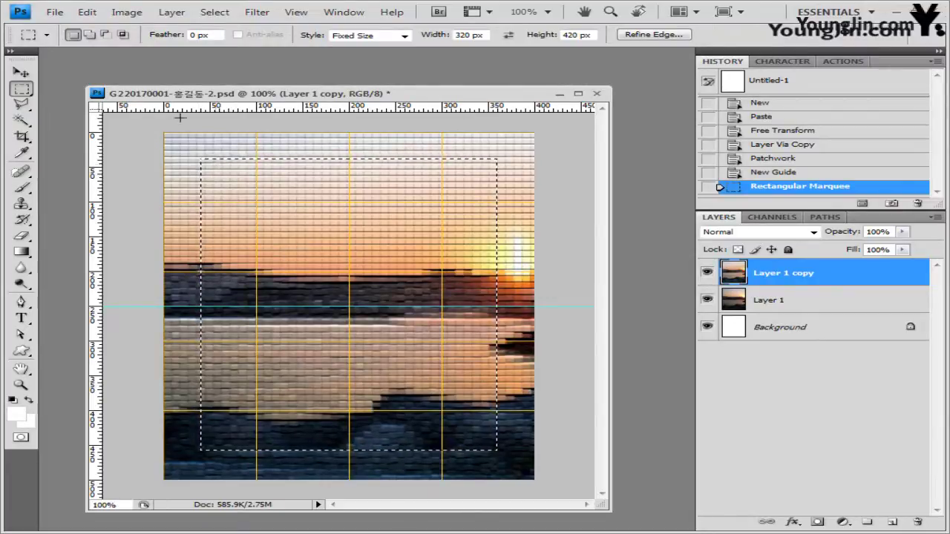
# Smooth the selection with a 10-pixel sample radius and clear its area from the Patchwork layer.
pyautogui.click(214, 12)
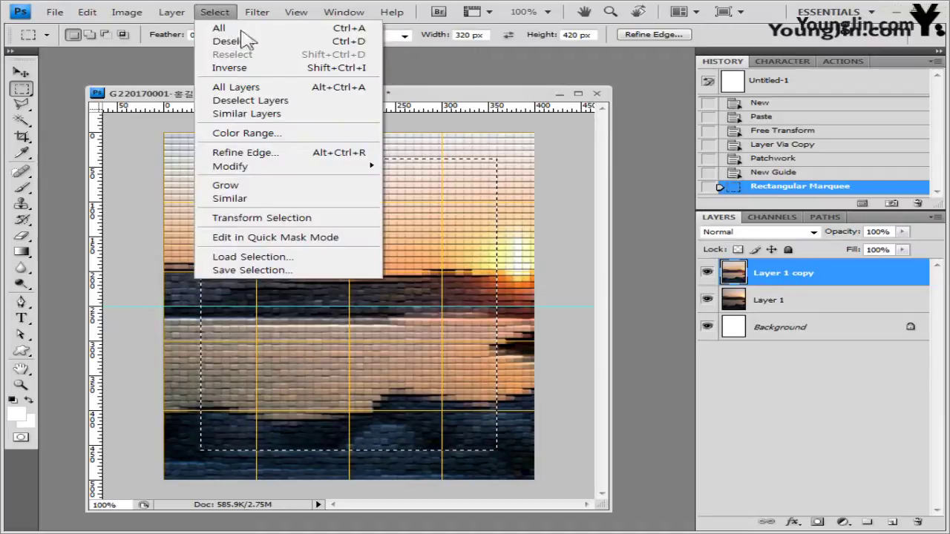
pyautogui.moveTo(274, 164)
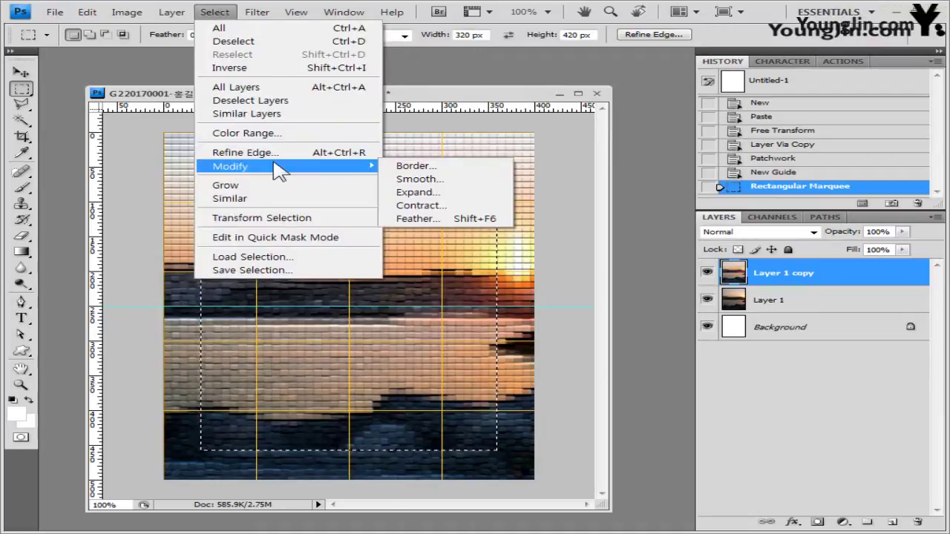
pyautogui.click(441, 183)
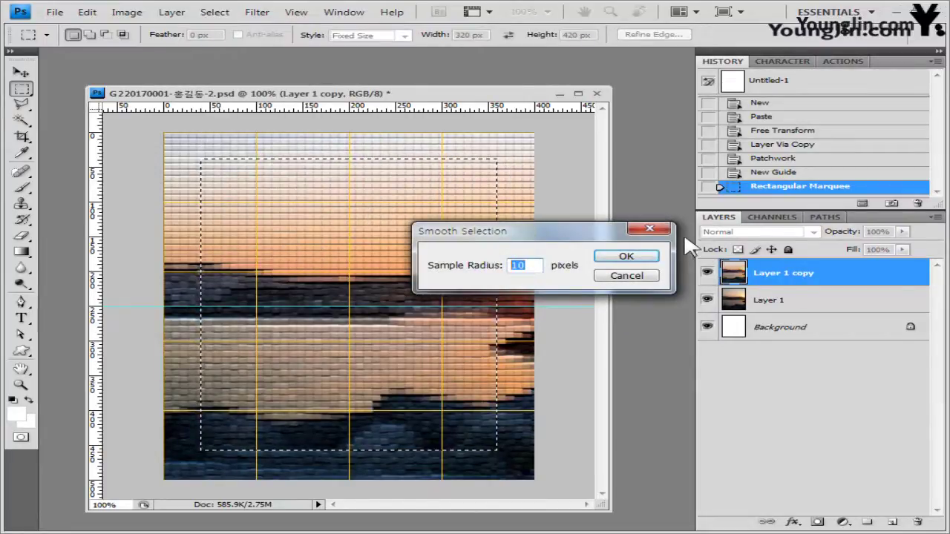
pyautogui.click(644, 257)
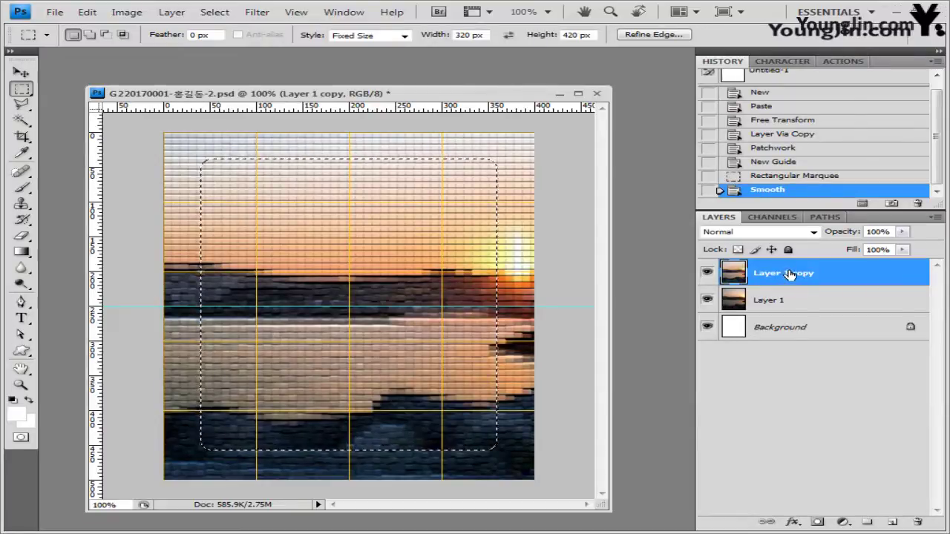
pyautogui.press('Delete')
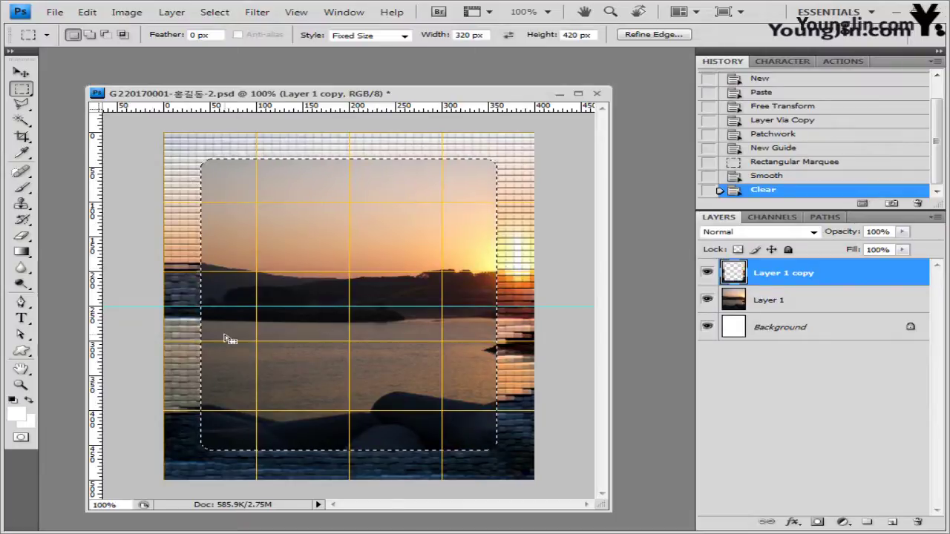
# Stroke the selection with a 5 px inside line in colour #000033 at 100% opacity, and deselect it.
pyautogui.click(87, 12)
pyautogui.click(127, 224)
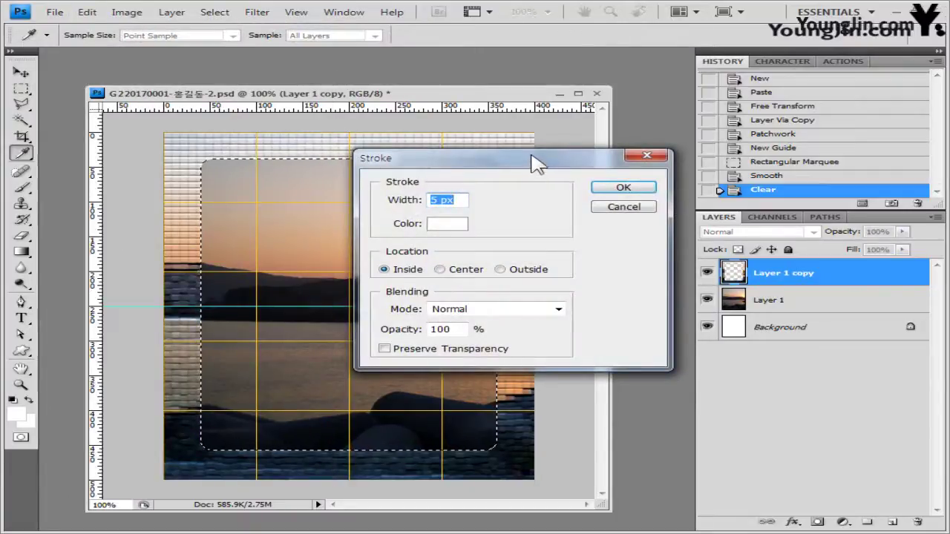
pyautogui.moveTo(535, 160); pyautogui.dragTo(696, 175)
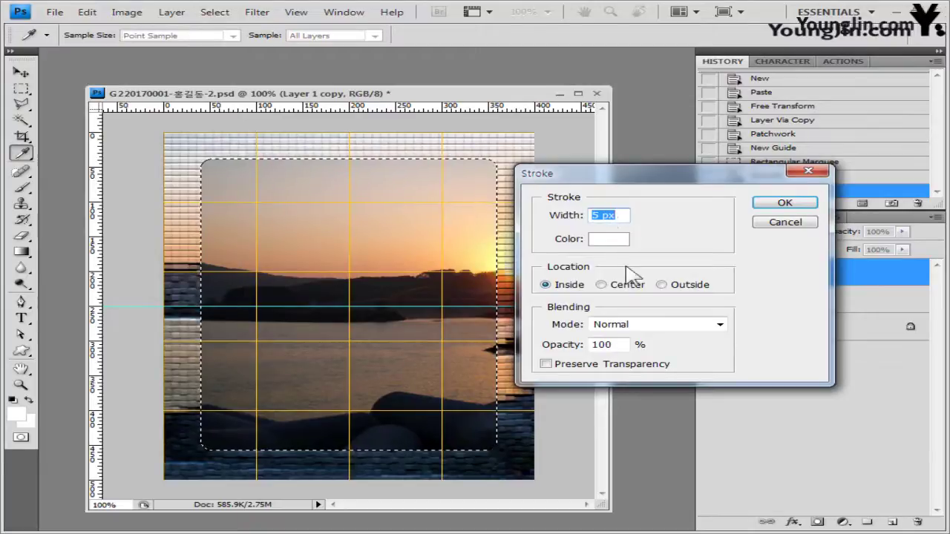
pyautogui.click(609, 239)
pyautogui.click(508, 326)
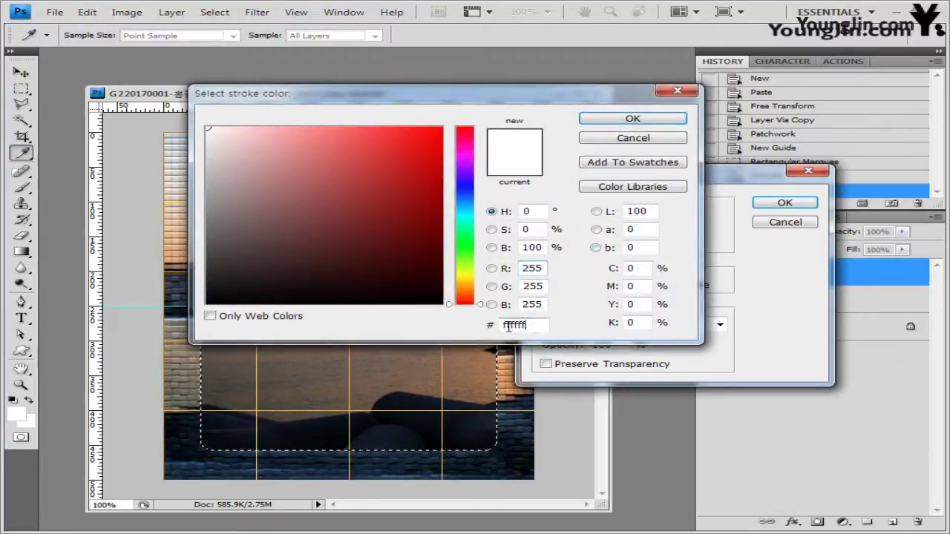
pyautogui.write('00033')
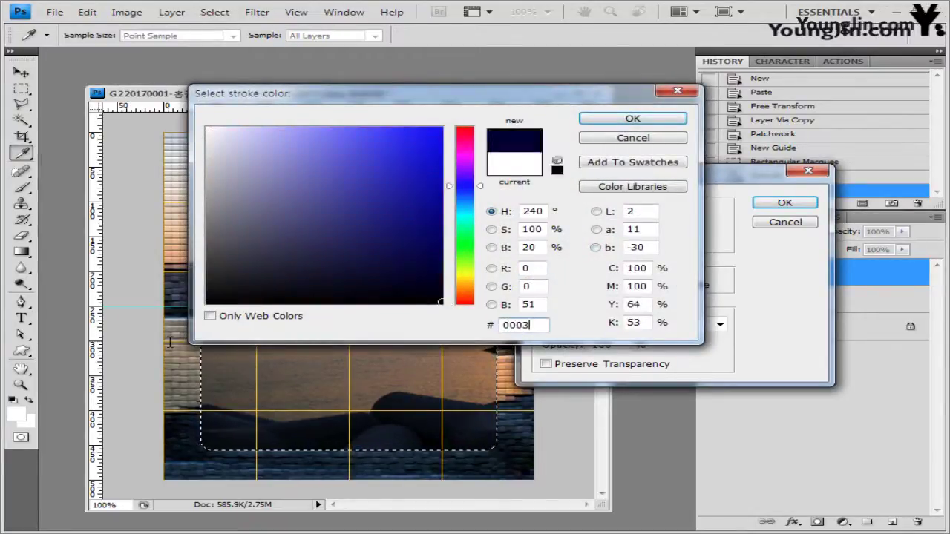
pyautogui.click(618, 123)
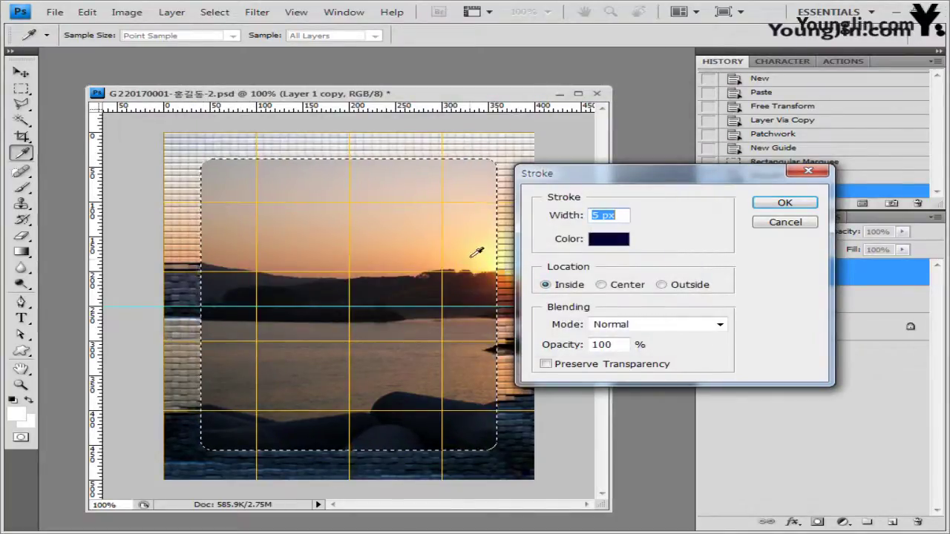
pyautogui.click(578, 294)
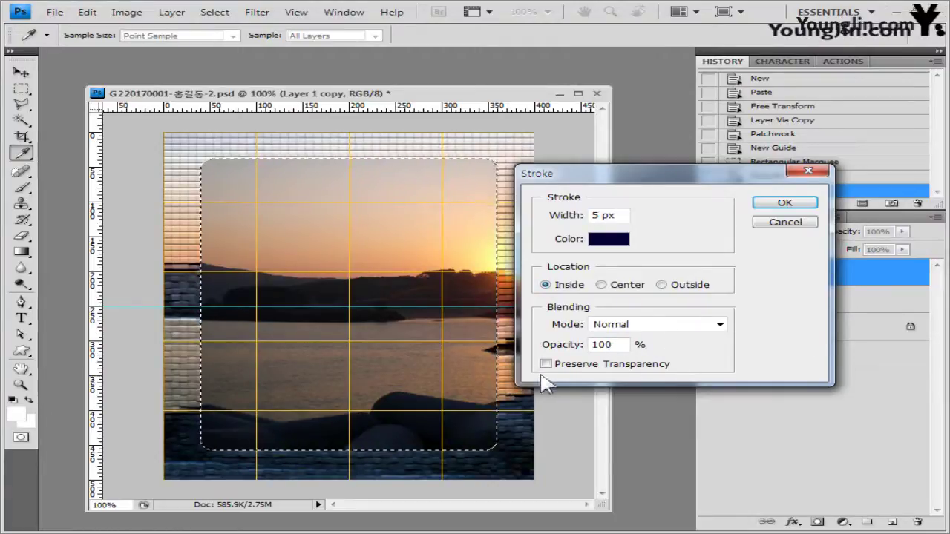
pyautogui.click(786, 203)
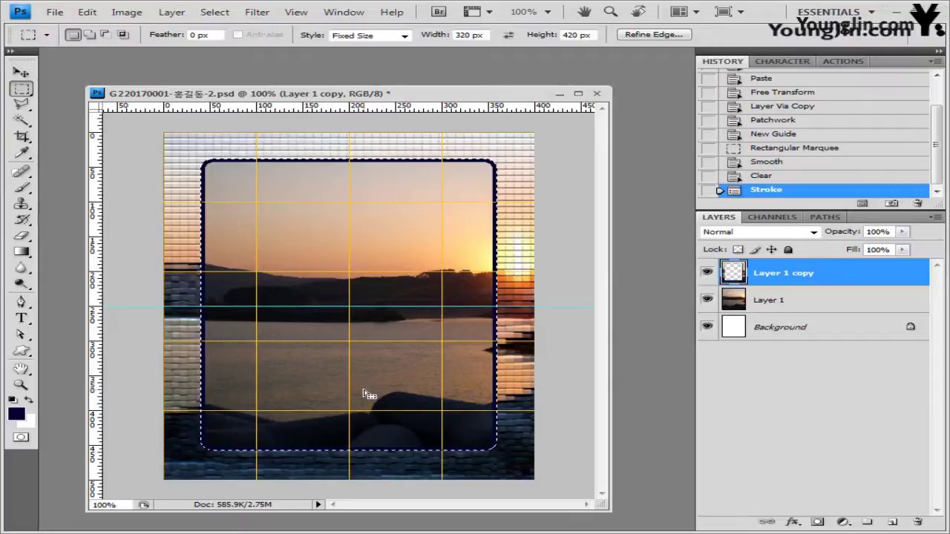
pyautogui.hotkey('ctrl', 'd')
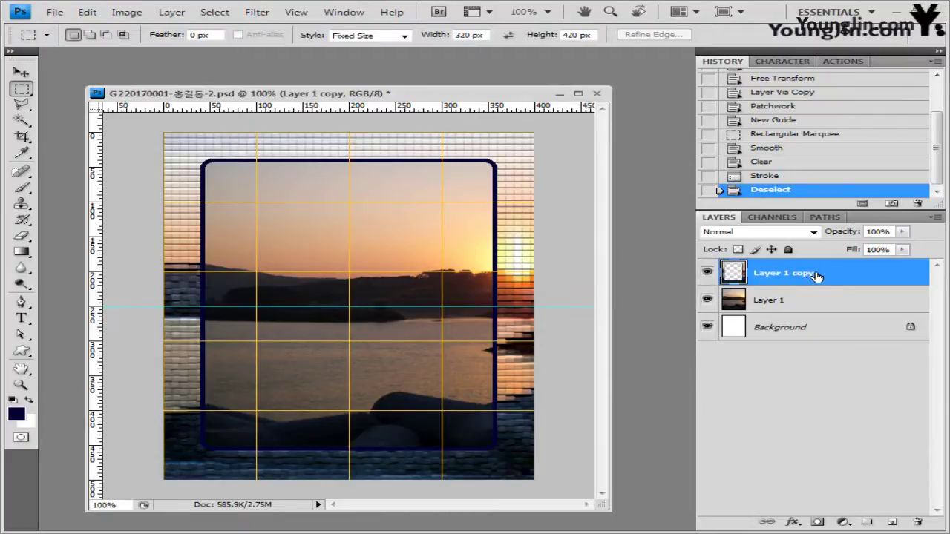
# Add an Outer Glow with a size of 15 px to the Patchwork frame layer.
pyautogui.click(792, 522)
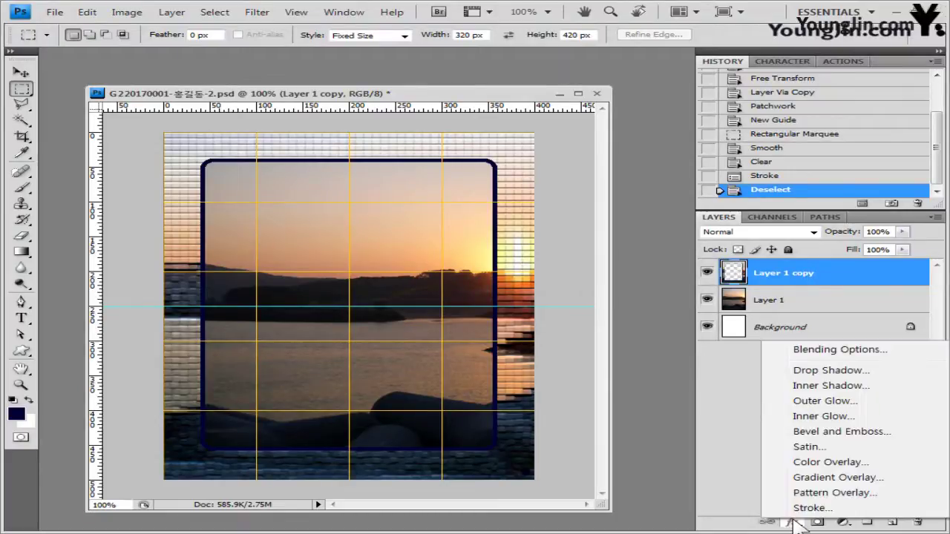
pyautogui.click(850, 399)
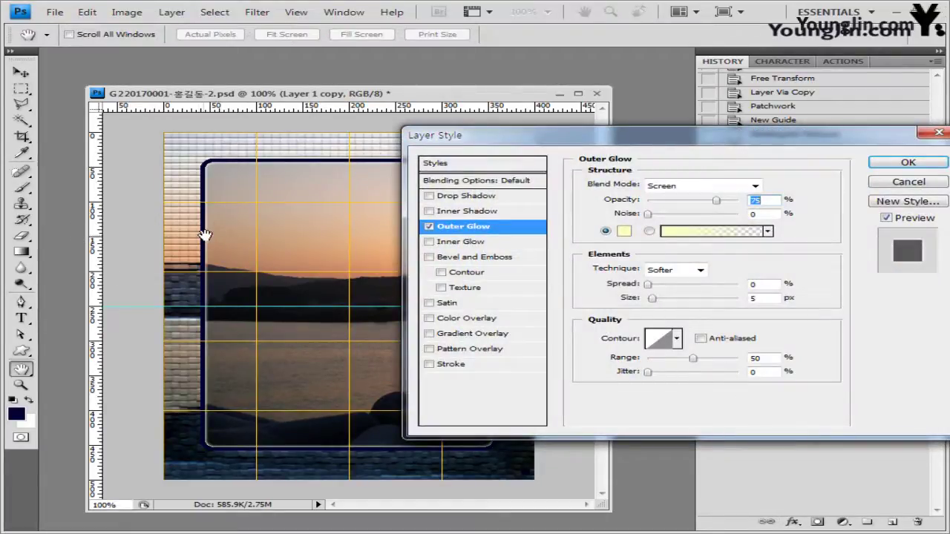
pyautogui.click(761, 298)
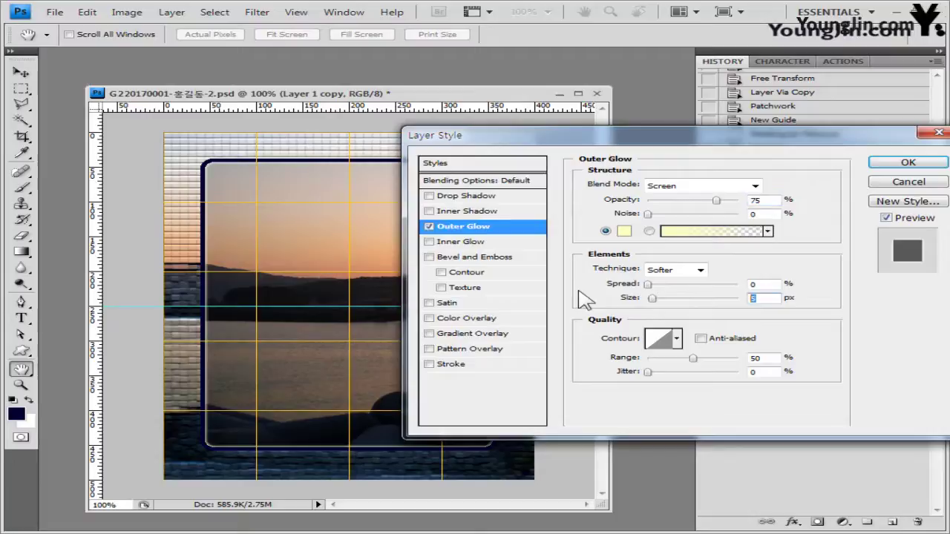
pyautogui.write('15')
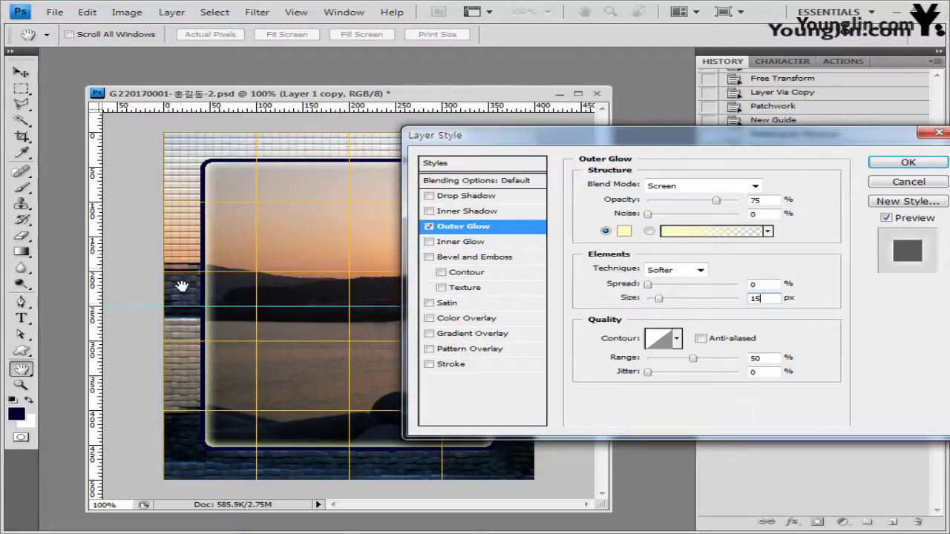
pyautogui.click(907, 162)
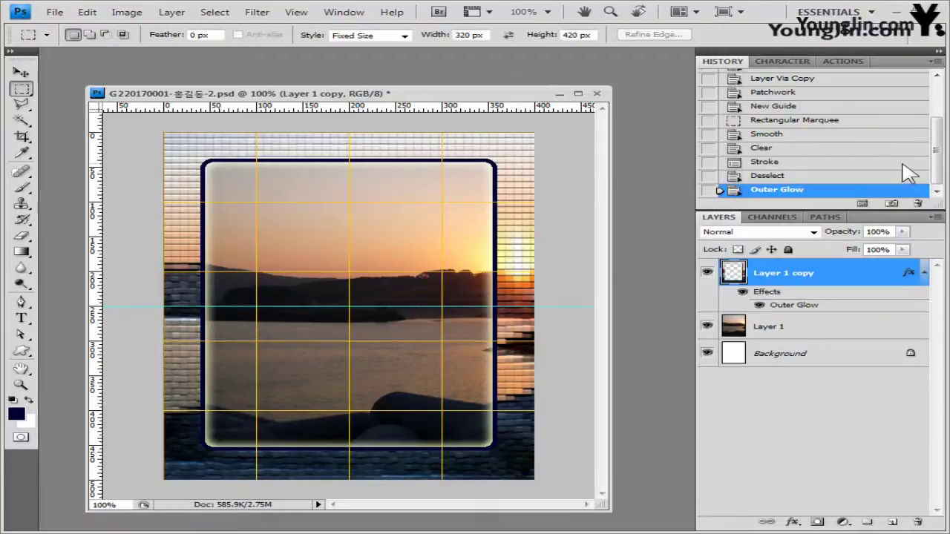
# Open the seagull photo 2급-3.jpg from the Image folder and place it as a floating window over the composition.
pyautogui.hotkey('alt', 'Tab')
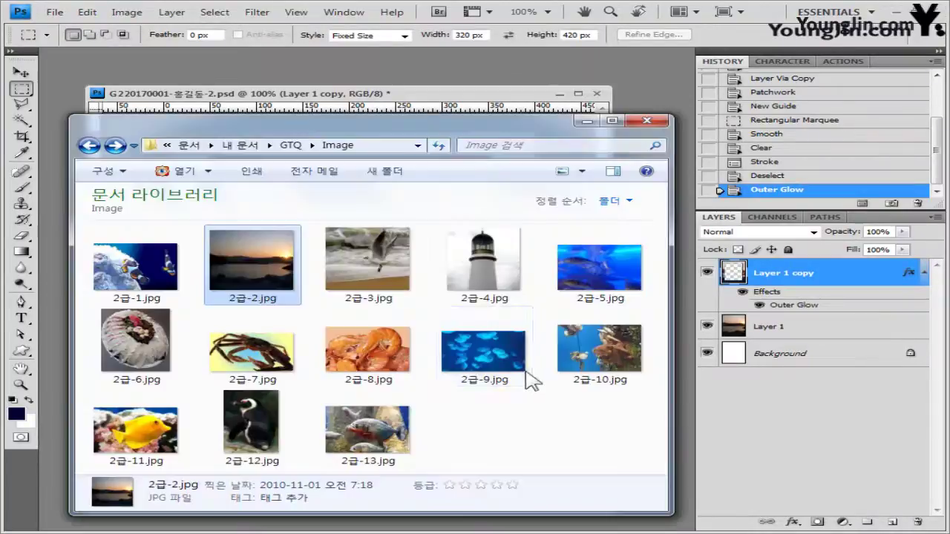
pyautogui.moveTo(368, 264); pyautogui.dragTo(375, 93)
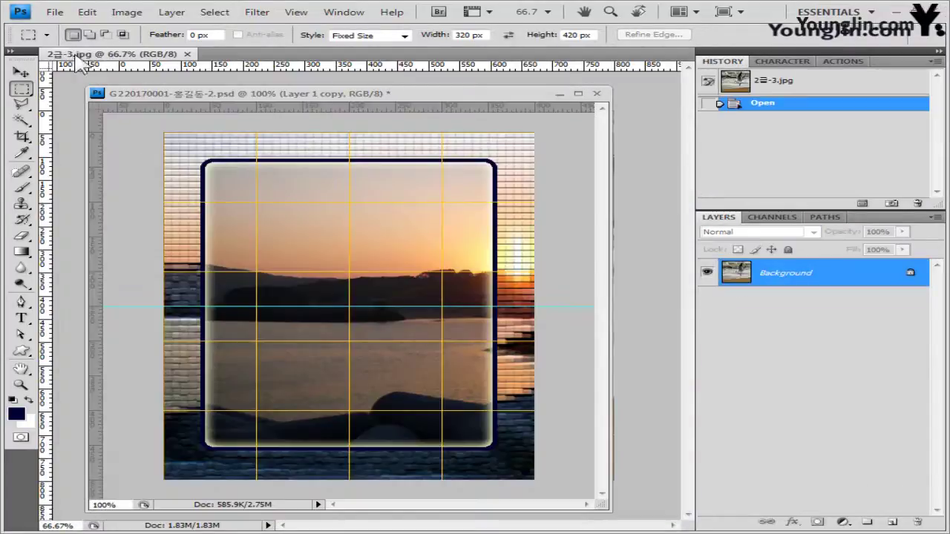
pyautogui.hotkey('alt', 'Tab')
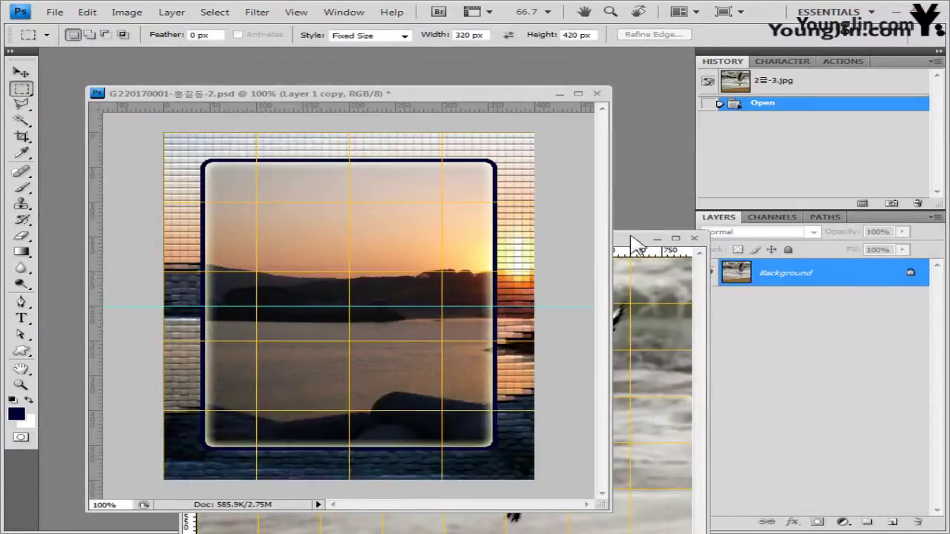
pyautogui.click(633, 241)
pyautogui.moveTo(632, 239); pyautogui.dragTo(525, 126)
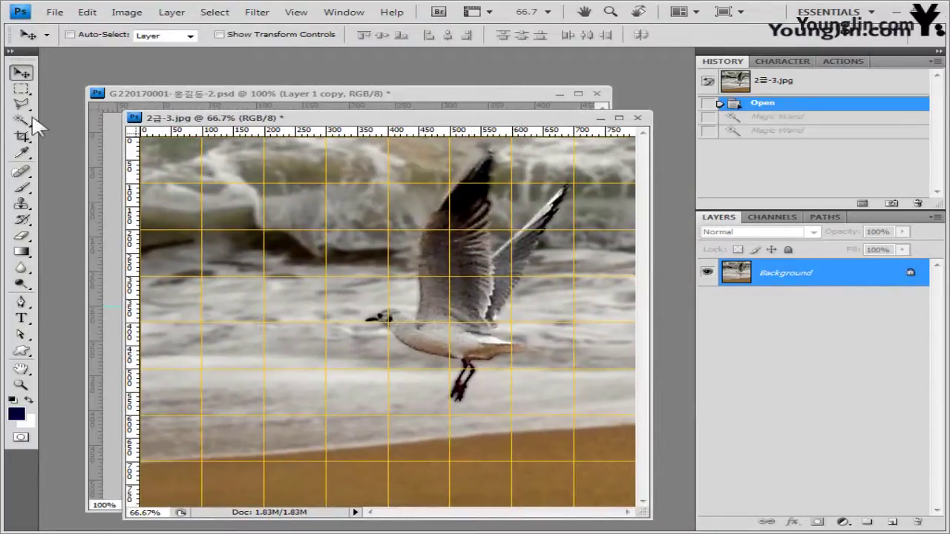
# Select the seagull's head, body and both wings with the Quick Selection tool.
pyautogui.moveTo(21, 121); pyautogui.dragTo(85, 121)
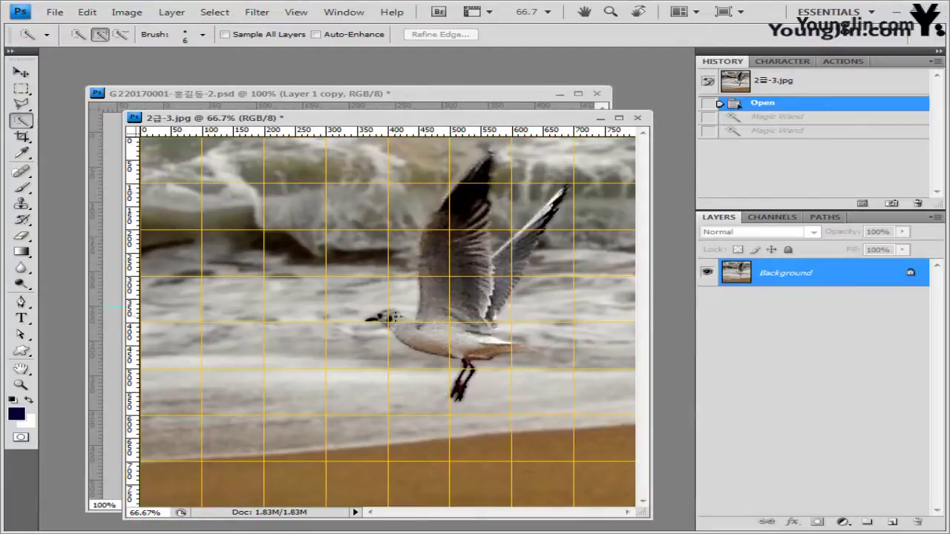
pyautogui.moveTo(396, 317)
pyautogui.mouseDown()
pyautogui.moveTo(429, 340)
pyautogui.moveTo(505, 347)
pyautogui.moveTo(456, 275)
pyautogui.moveTo(464, 324)
pyautogui.moveTo(465, 310)
pyautogui.mouseUp()
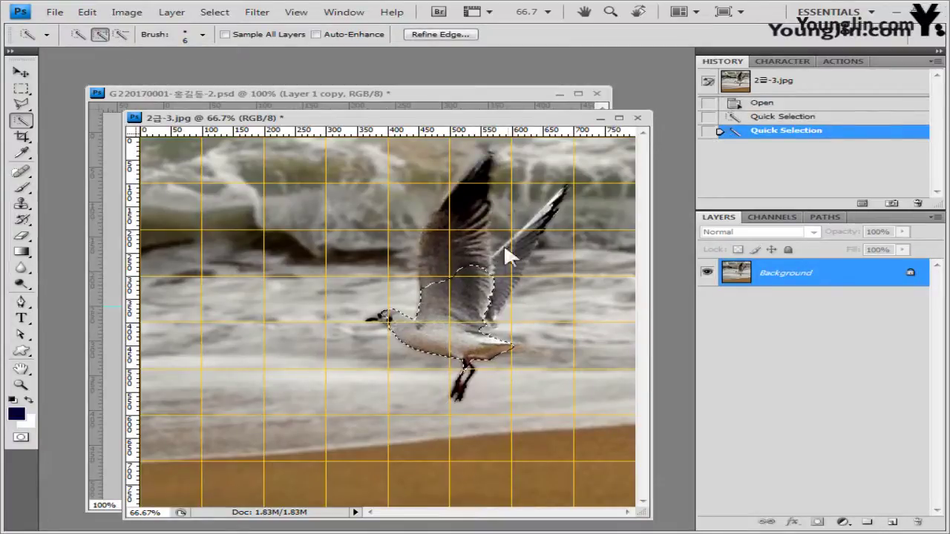
pyautogui.moveTo(483, 271)
pyautogui.mouseDown()
pyautogui.moveTo(456, 267)
pyautogui.moveTo(467, 245)
pyautogui.moveTo(506, 257)
pyautogui.moveTo(520, 245)
pyautogui.mouseUp()
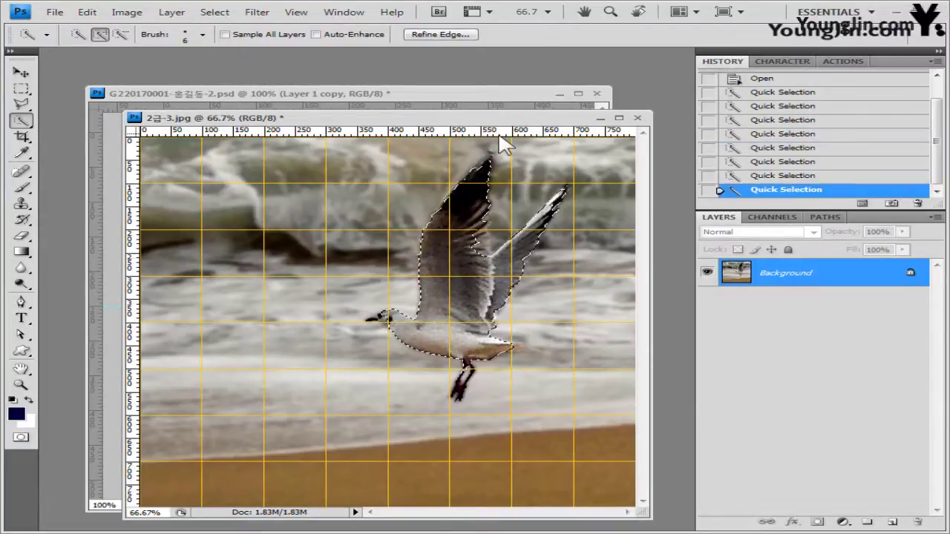
# Reduce the Quick Selection brush to 2 px, add the seagull's legs to the selection and subtract the background between them.
pyautogui.click(202, 34)
pyautogui.click(632, 38)
pyautogui.press('[')
pyautogui.press('[')
pyautogui.press('[')
pyautogui.moveTo(466, 368); pyautogui.dragTo(461, 389)
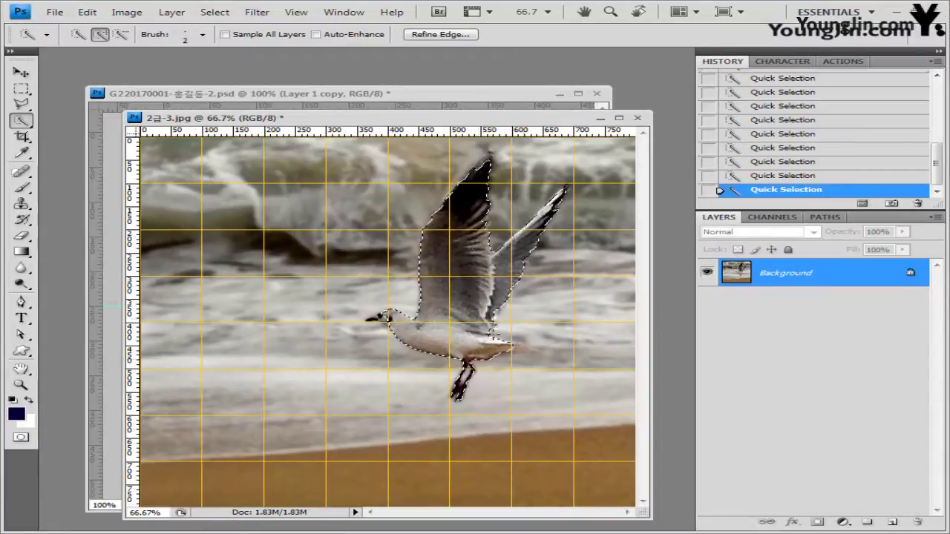
pyautogui.click(123, 35)
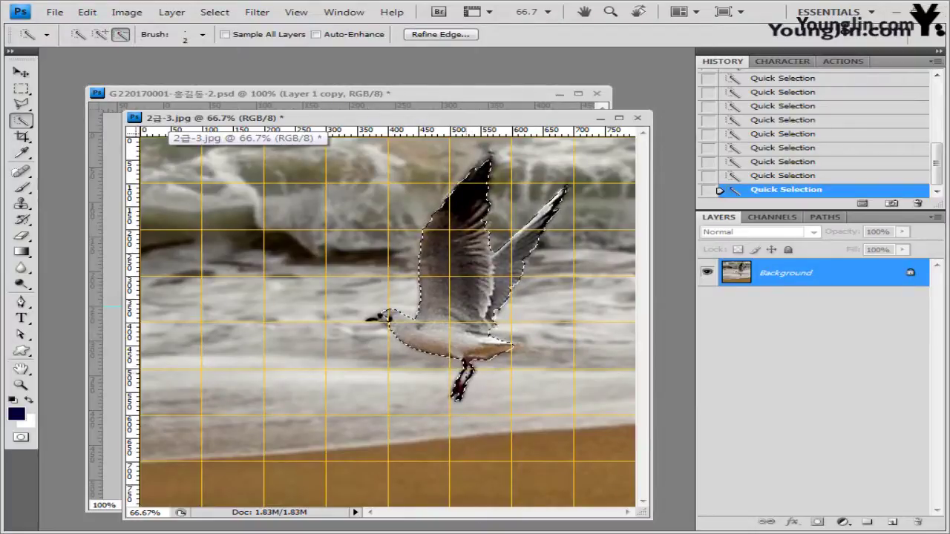
pyautogui.click(464, 383)
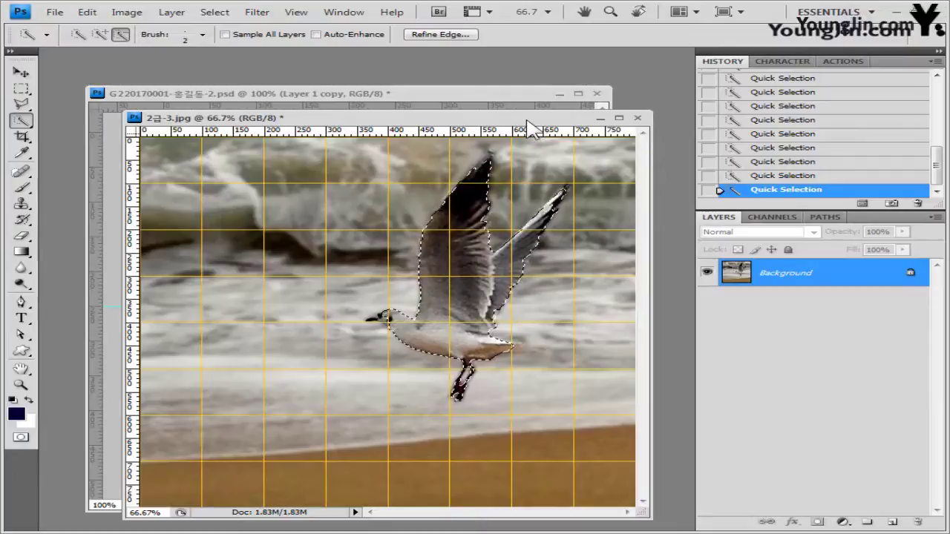
# Copy the selected seagull into the sunset composition as a new layer.
pyautogui.moveTo(529, 121); pyautogui.dragTo(551, 122)
pyautogui.click(501, 104)
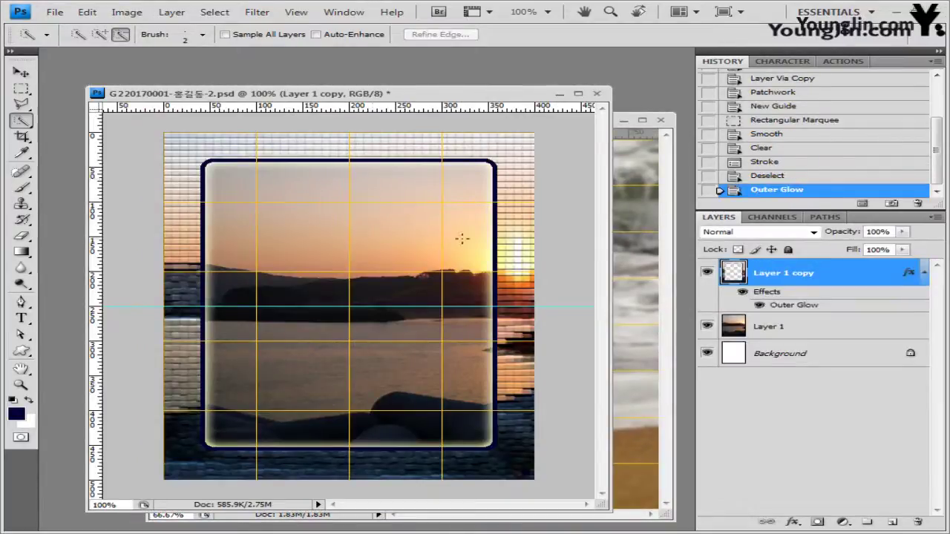
pyautogui.hotkey('ctrl', 'v')
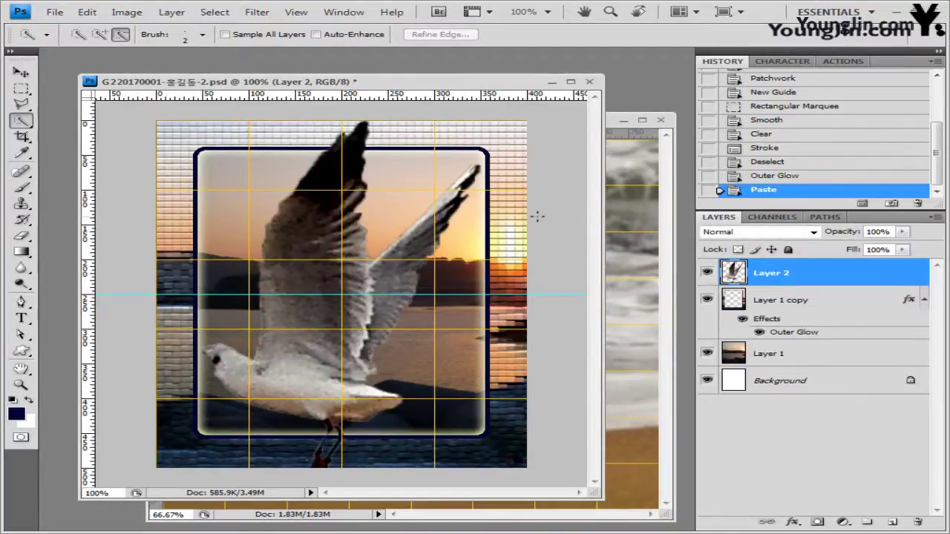
# Flip the seagull horizontally, scale it to about 41.7%, rotate it about 10.6° counterclockwise and place it over the frame's upper-left corner.
pyautogui.hotkey('ctrl', 't')
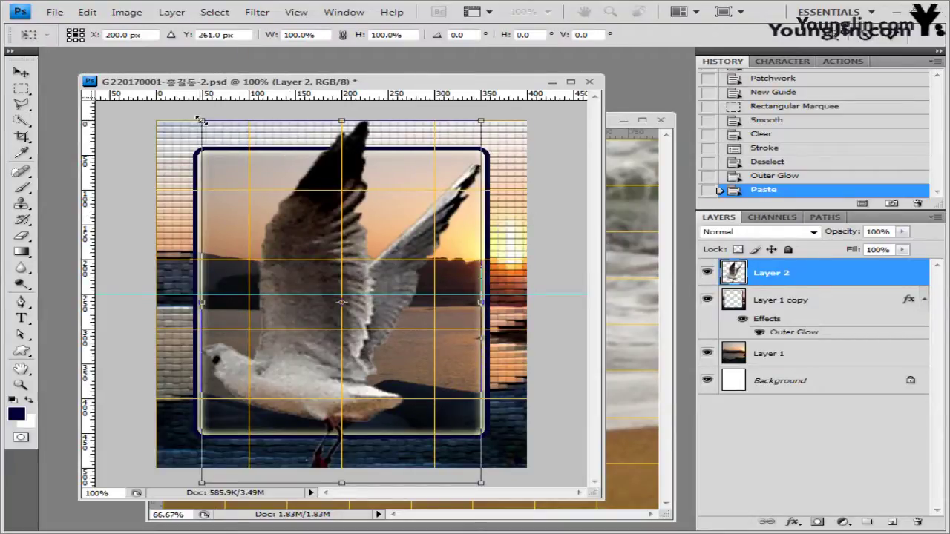
pyautogui.moveTo(200, 120); pyautogui.dragTo(351, 285)
pyautogui.moveTo(441, 372); pyautogui.dragTo(259, 196)
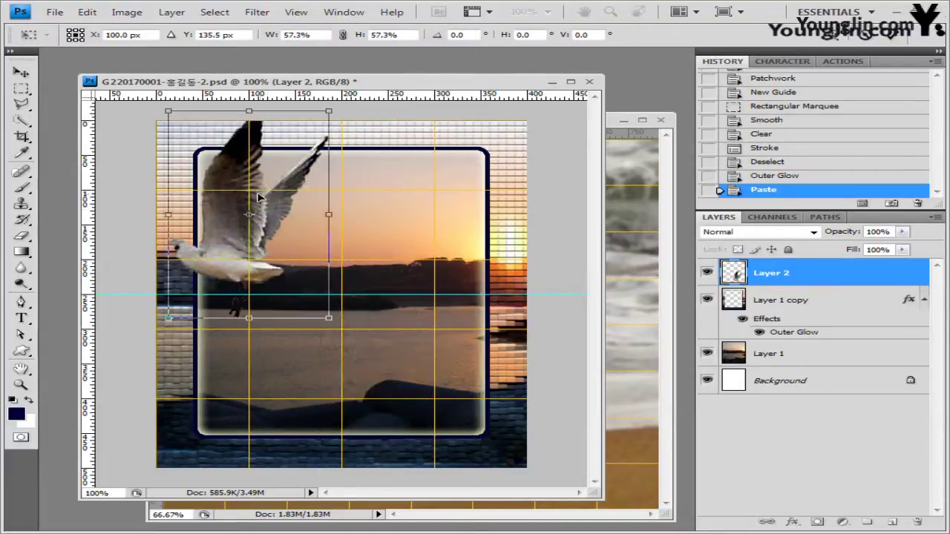
pyautogui.rightClick(273, 205)
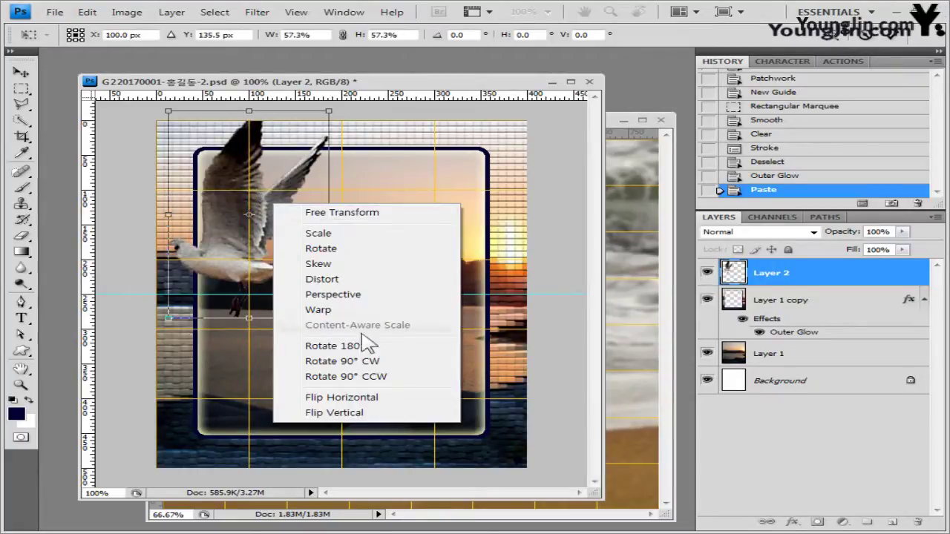
pyautogui.click(364, 393)
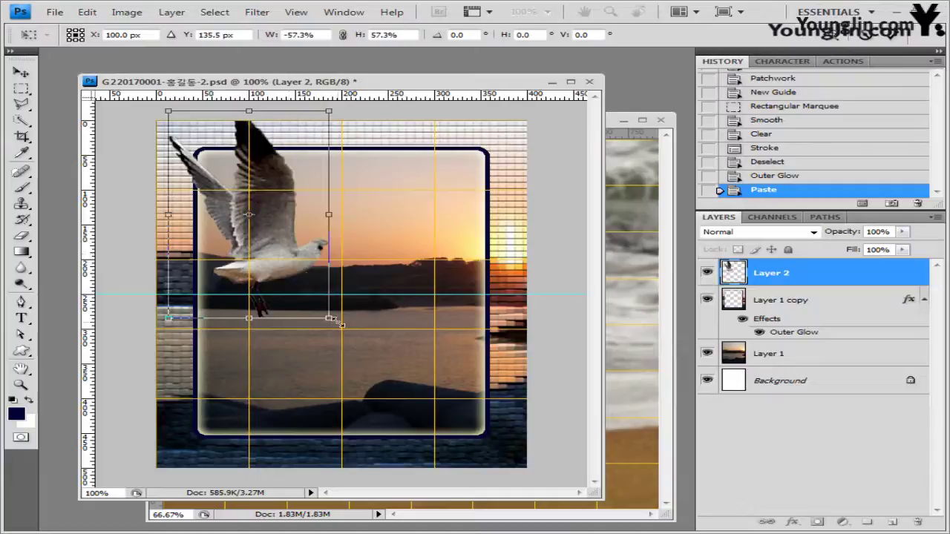
pyautogui.moveTo(349, 321); pyautogui.dragTo(293, 274)
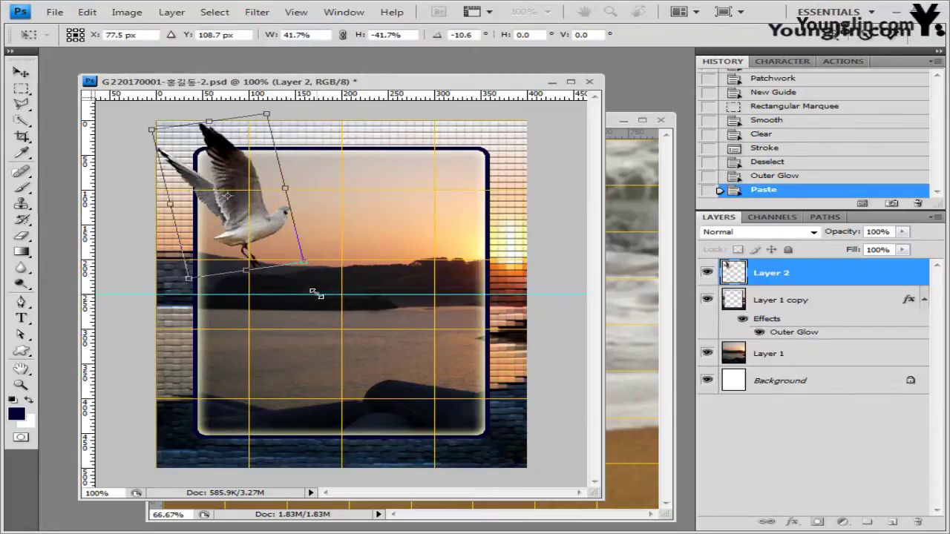
pyautogui.press('Return')
# Add a Bevel and Emboss effect to the seagull layer with Inner Bevel style, 100% depth and 5 px size.
pyautogui.press('w')
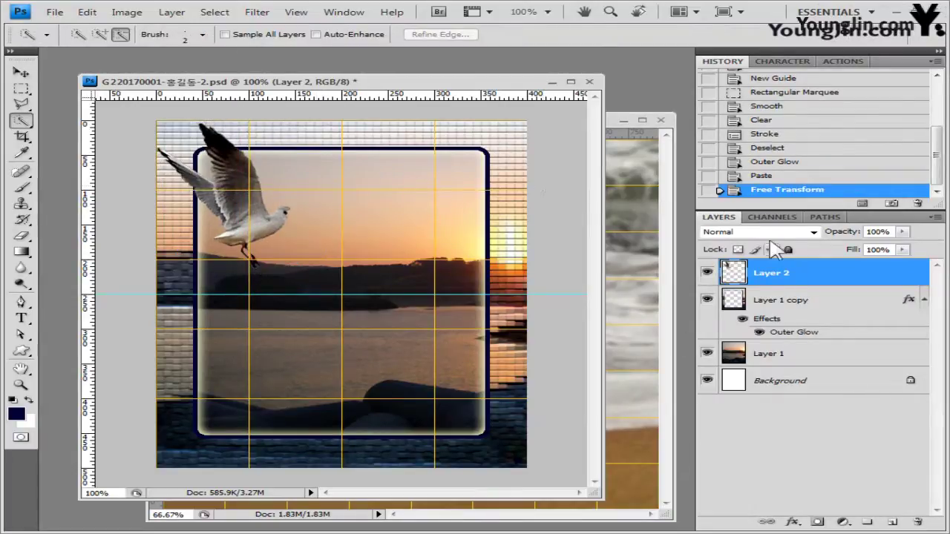
pyautogui.click(793, 522)
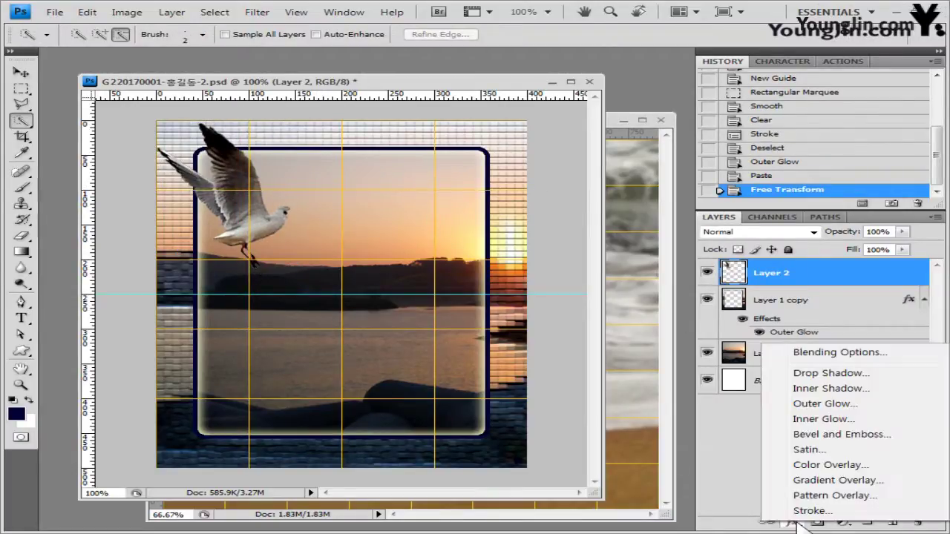
pyautogui.press('Escape')
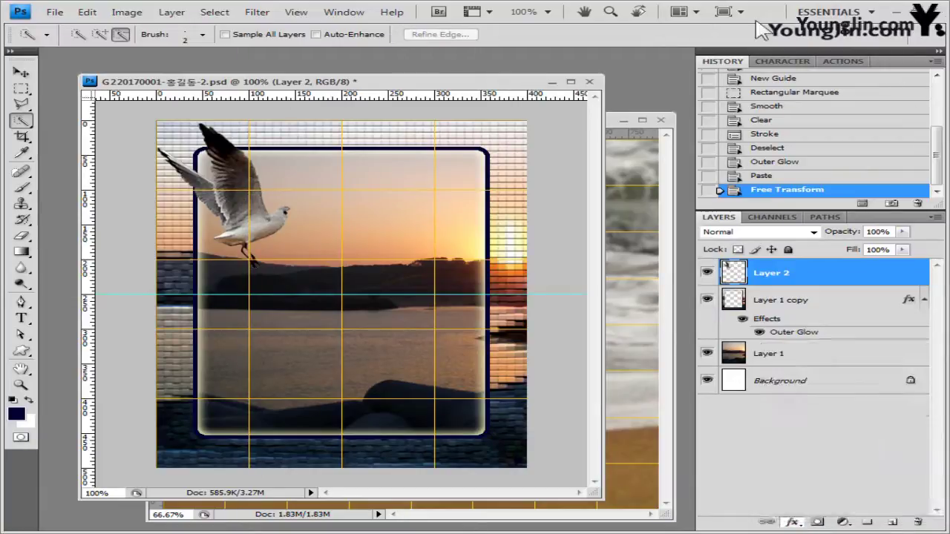
pyautogui.press('h')
pyautogui.doubleClick(712, 275)
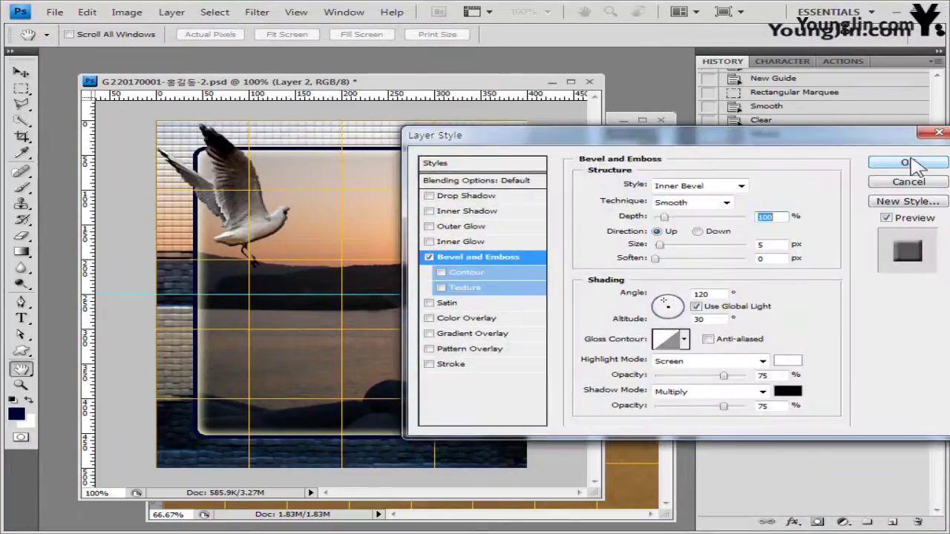
pyautogui.click(911, 162)
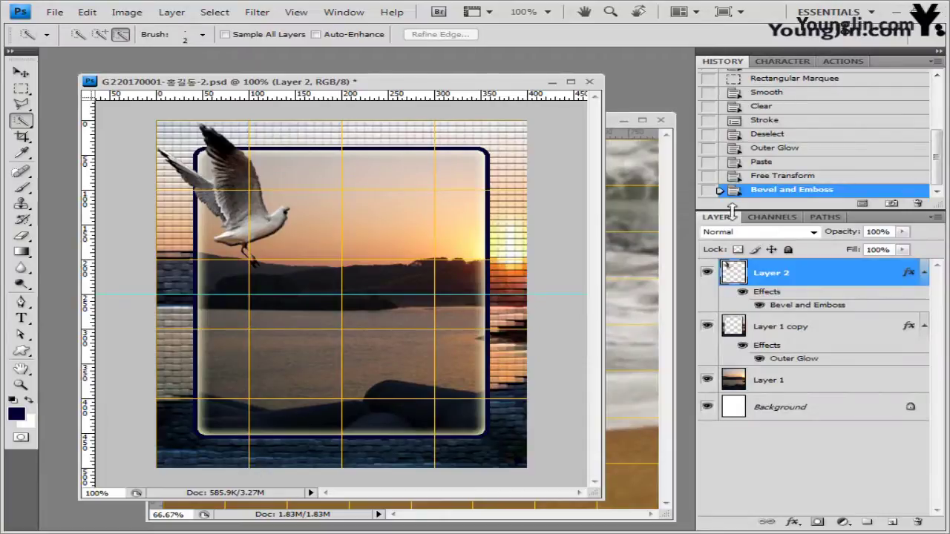
# Close the seagull photo 2급-3.jpg without saving its changes.
pyautogui.click(672, 160)
pyautogui.click(660, 120)
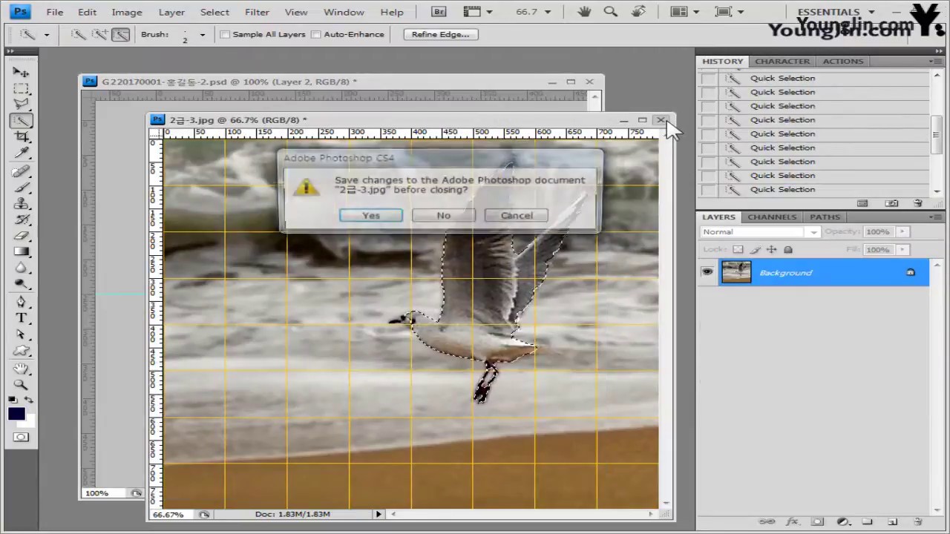
pyautogui.click(449, 218)
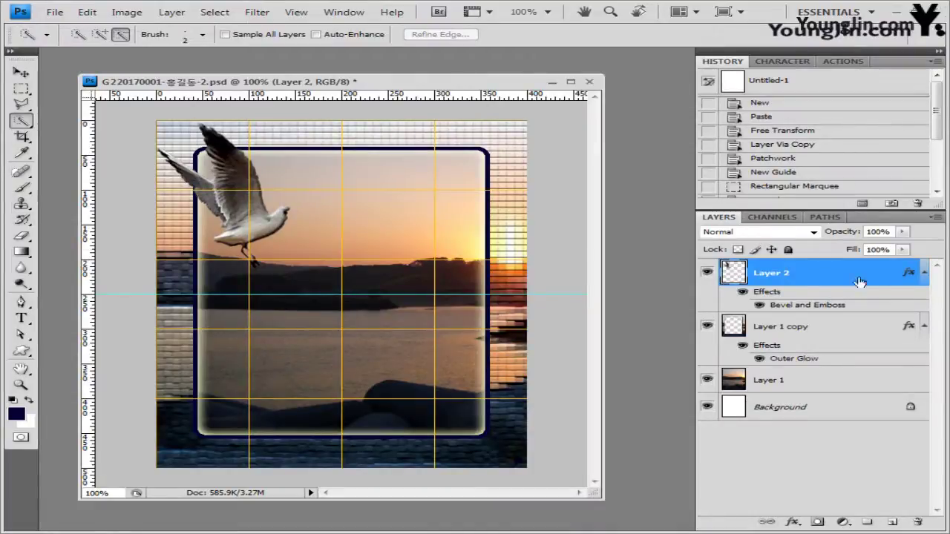
# Load the seagull layer as a selection and add a colorized Hue/Saturation adjustment layer with Hue 55 and Saturation 60.
pyautogui.keyDown('ctrl'); pyautogui.click(737, 279); pyautogui.keyUp('ctrl')
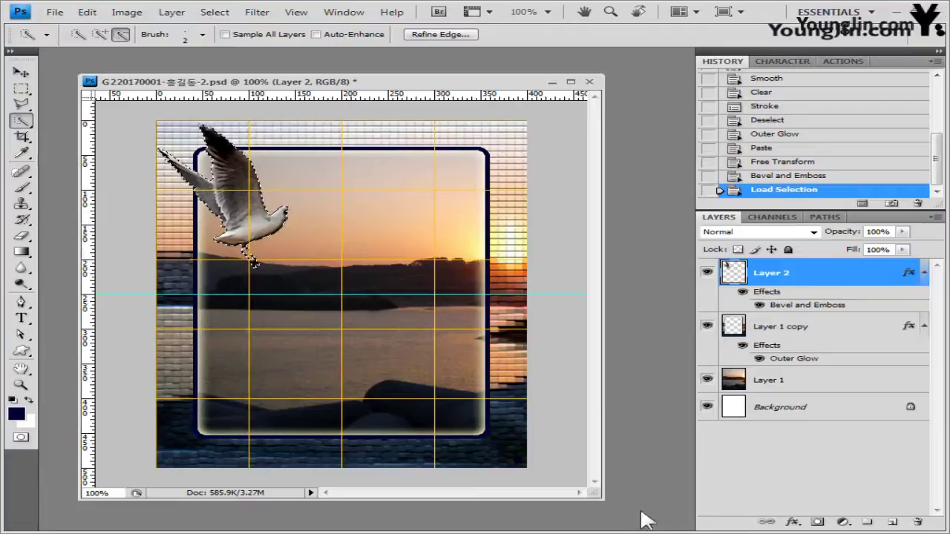
pyautogui.click(844, 523)
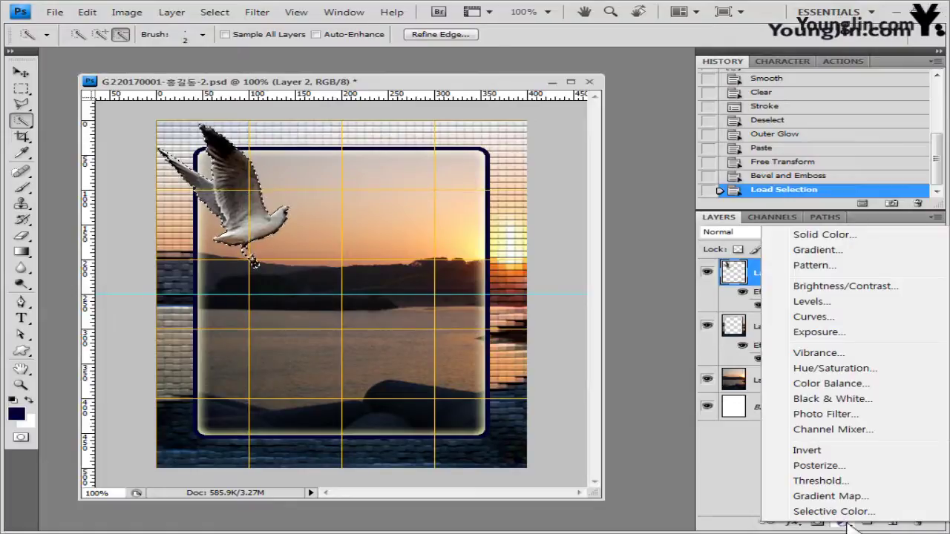
pyautogui.click(866, 368)
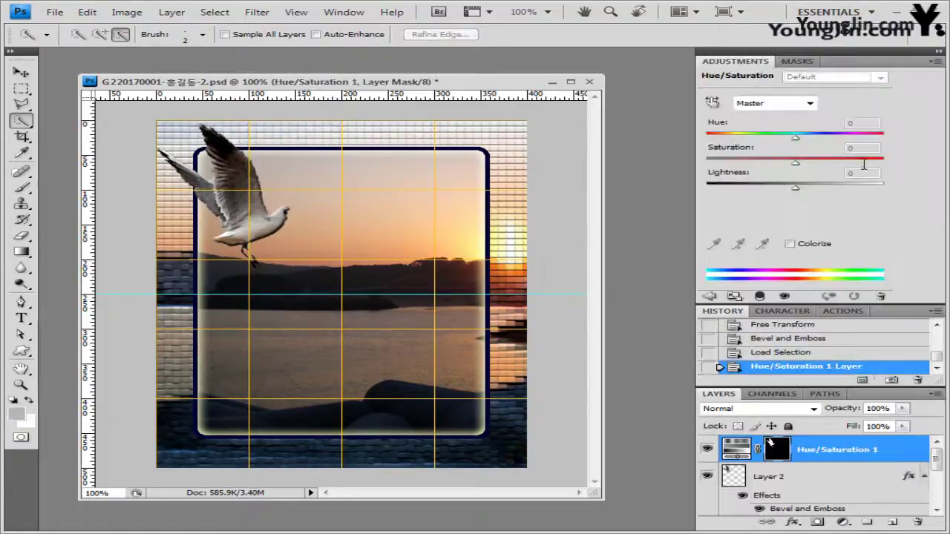
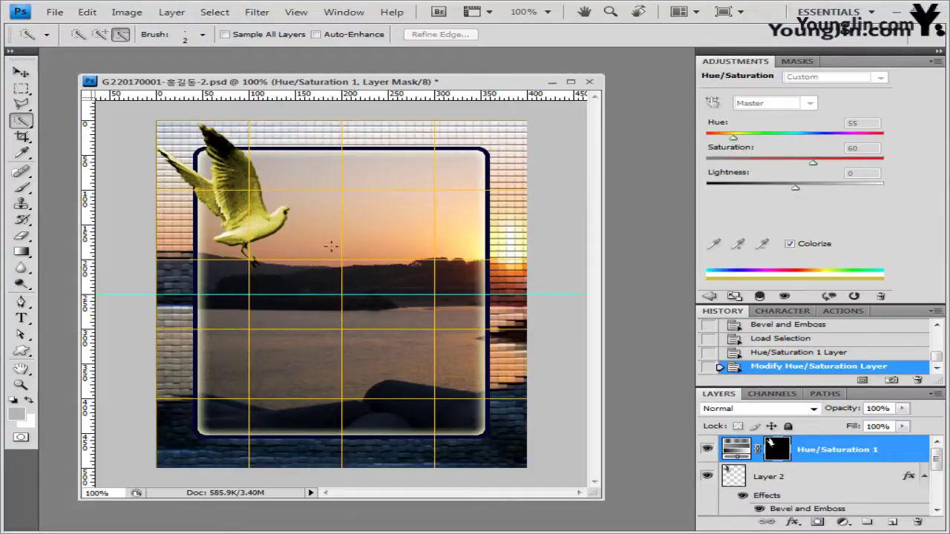
# Close the adjustment settings group and enlarge the layer list's area so all layers fit.
pyautogui.click(939, 62)
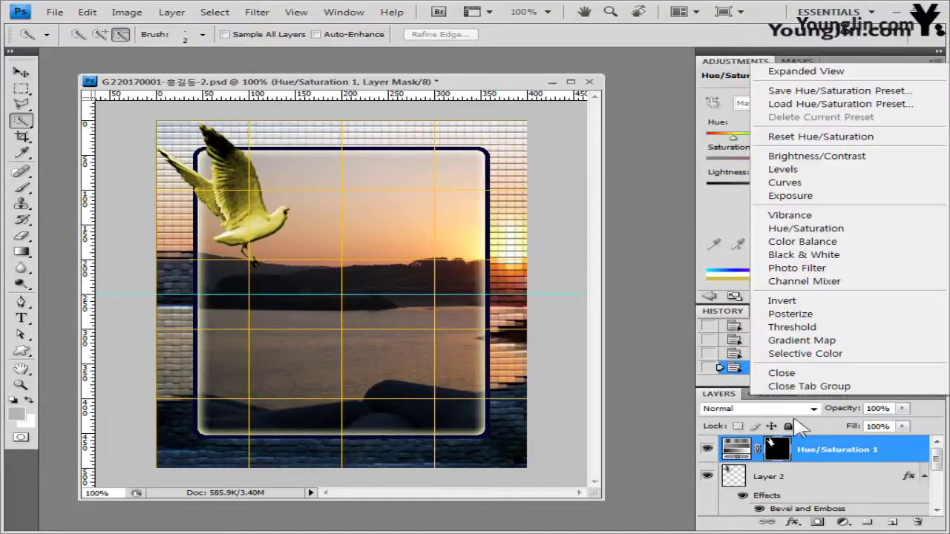
pyautogui.click(829, 387)
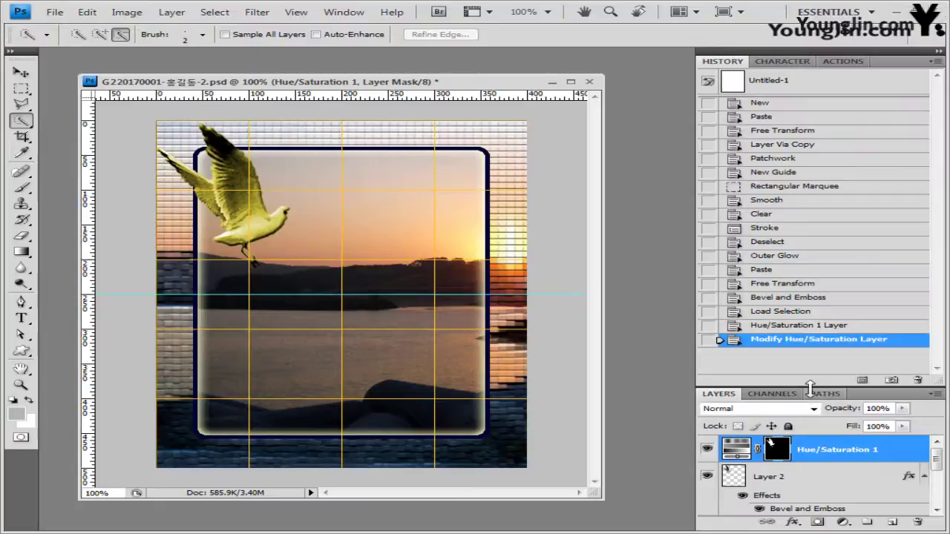
pyautogui.moveTo(810, 386); pyautogui.dragTo(784, 240)
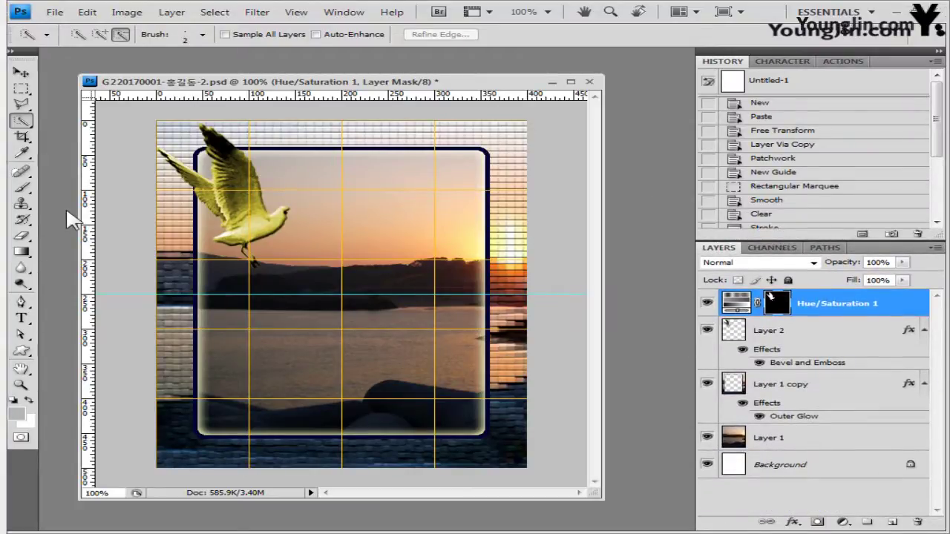
# Open the lighthouse photo 2급-4.jpg from the Image folder in its own floating window.
pyautogui.hotkey('alt', 'Tab')
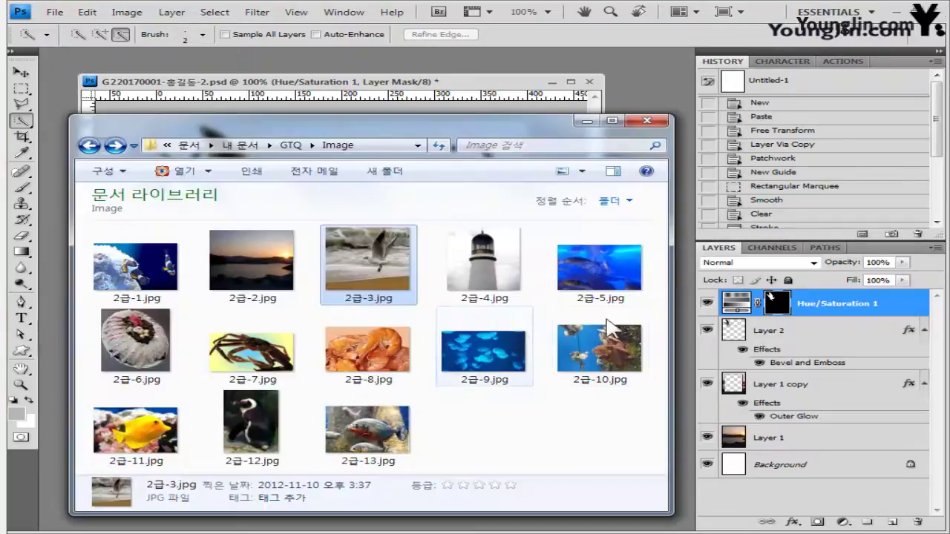
pyautogui.click(484, 264)
pyautogui.moveTo(592, 107); pyautogui.dragTo(626, 81)
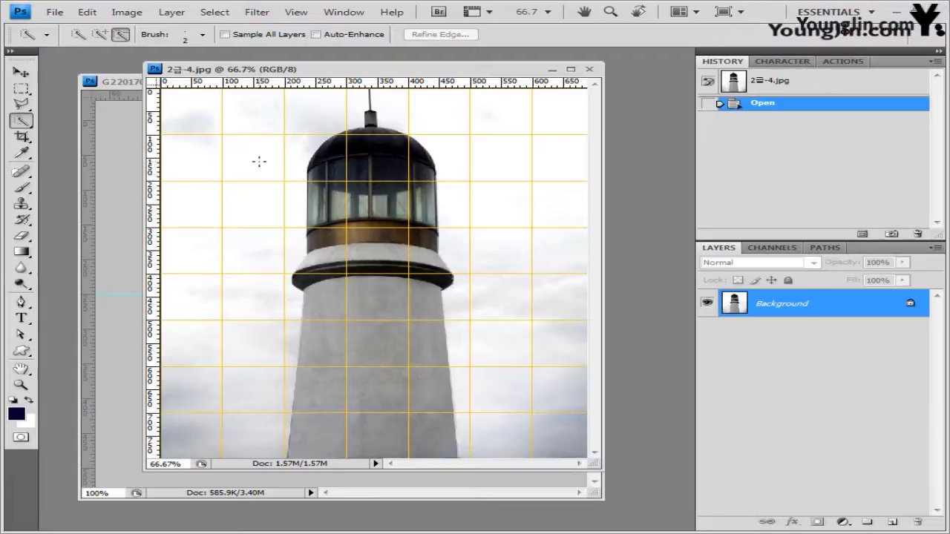
# Select the sky on both sides of the lighthouse with the Quick Selection tool in add mode, using a size 20 brush.
pyautogui.click(241, 210)
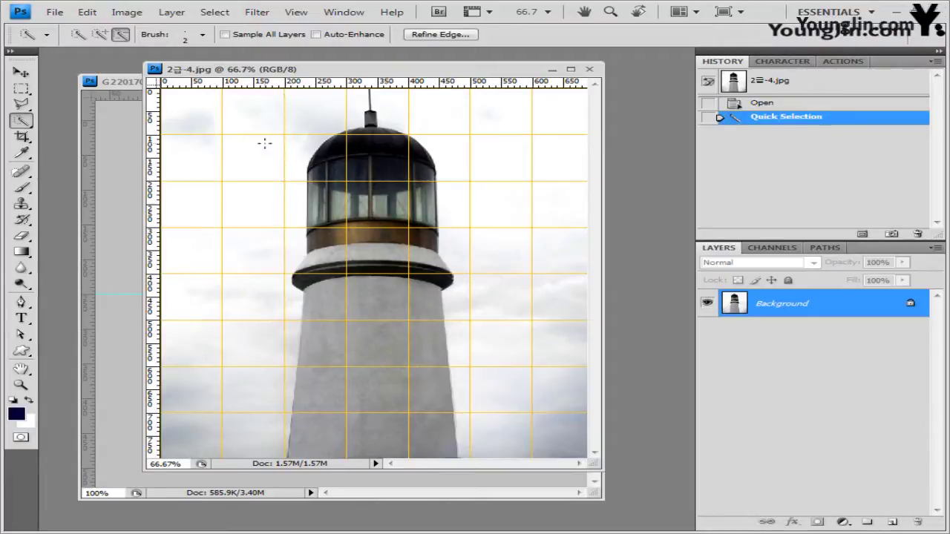
pyautogui.press(']')
pyautogui.press(']')
pyautogui.press(']')
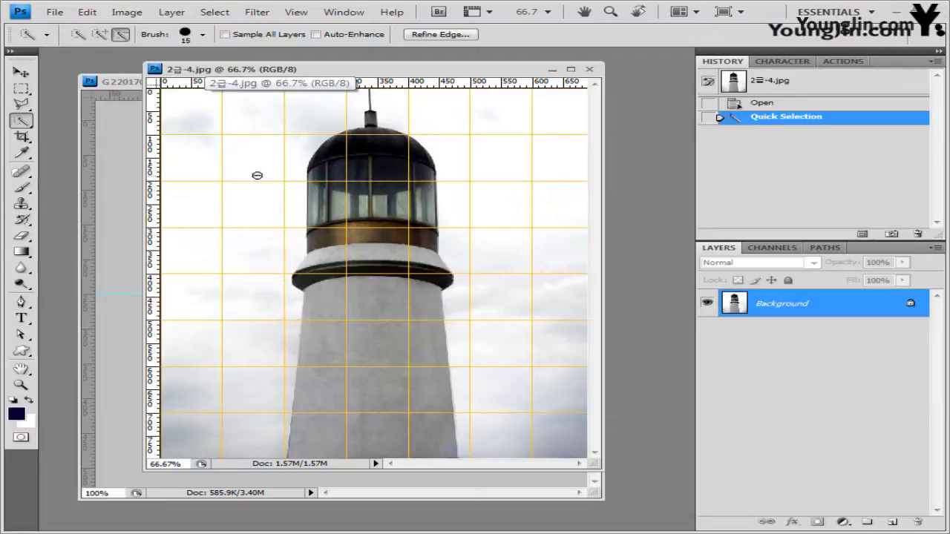
pyautogui.click(194, 108)
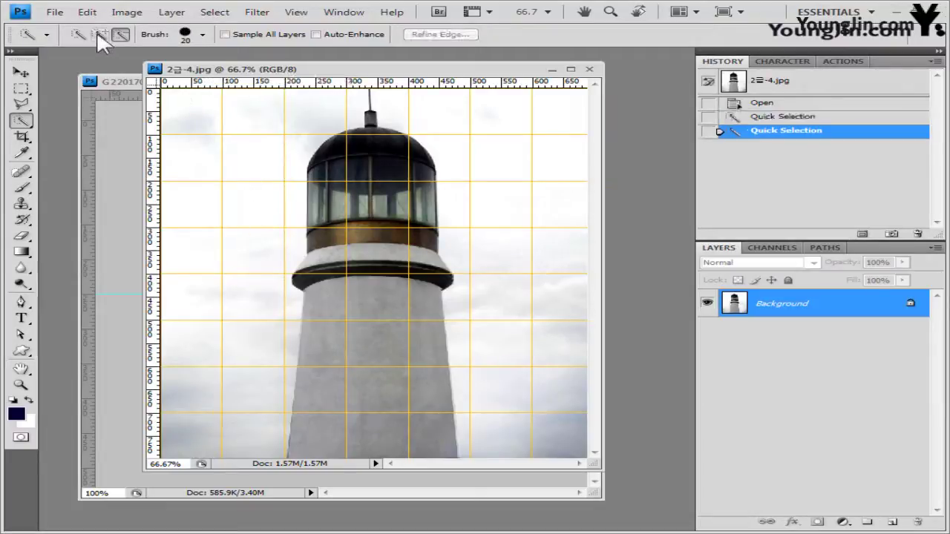
pyautogui.click(98, 34)
pyautogui.click(264, 159)
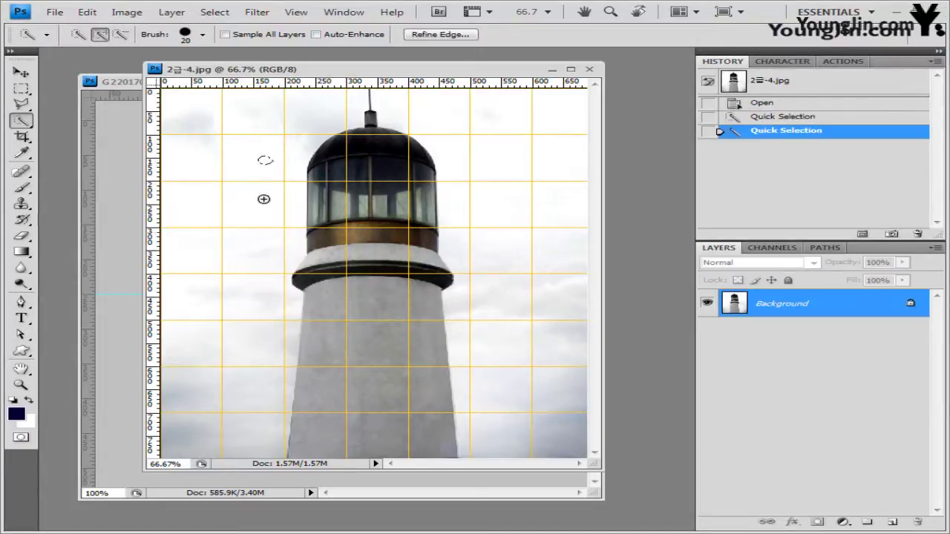
pyautogui.moveTo(269, 145)
pyautogui.mouseDown()
pyautogui.moveTo(252, 268)
pyautogui.moveTo(240, 434)
pyautogui.mouseUp()
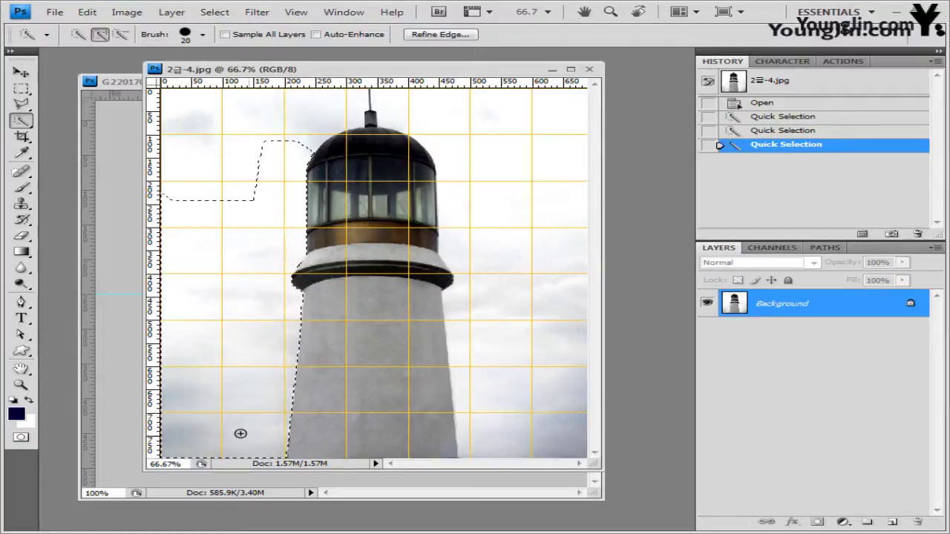
pyautogui.click(292, 93)
pyautogui.click(451, 120)
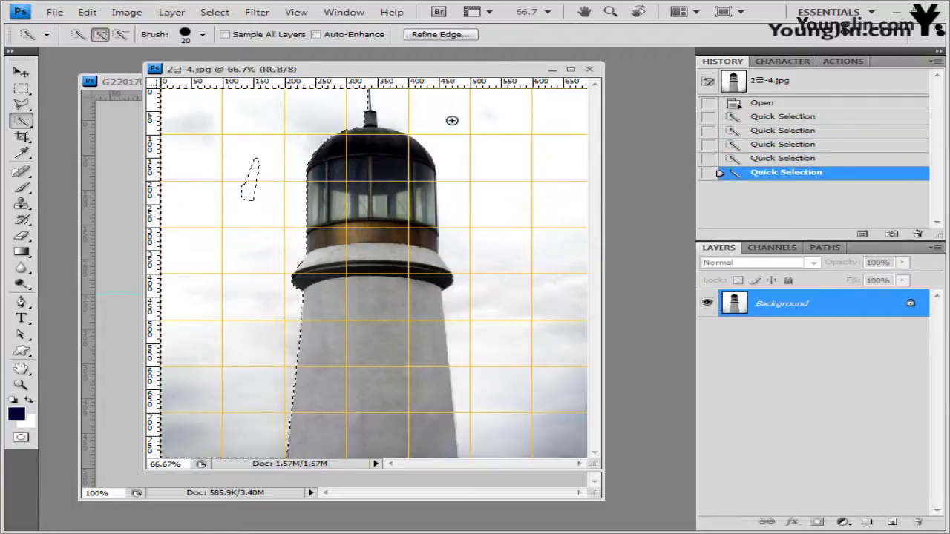
pyautogui.moveTo(573, 328)
pyautogui.mouseDown()
pyautogui.moveTo(567, 413)
pyautogui.moveTo(536, 336)
pyautogui.mouseUp()
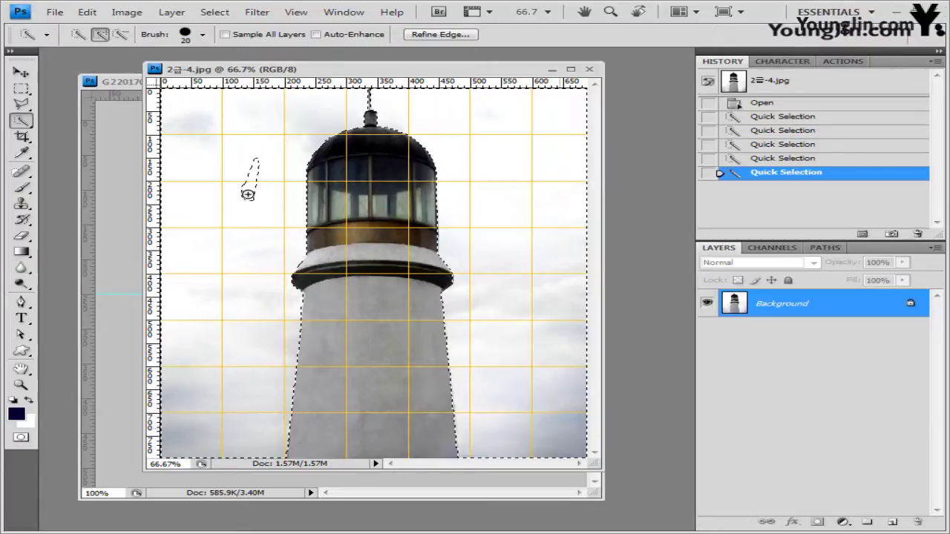
# Add the small leftover patch of sky to the selection and invert it so that the lighthouse is selected.
pyautogui.keyDown('alt'); pyautogui.click(255, 165); pyautogui.keyUp('alt')
pyautogui.keyDown('alt'); pyautogui.click(250, 165); pyautogui.keyUp('alt')
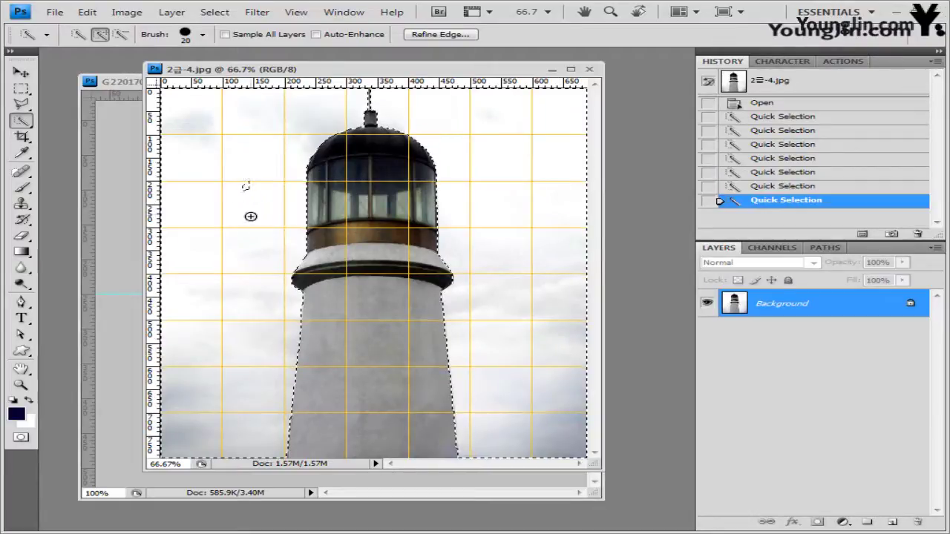
pyautogui.keyDown('alt'); pyautogui.click(244, 188); pyautogui.keyUp('alt')
pyautogui.keyDown('alt'); pyautogui.click(255, 190); pyautogui.keyUp('alt')
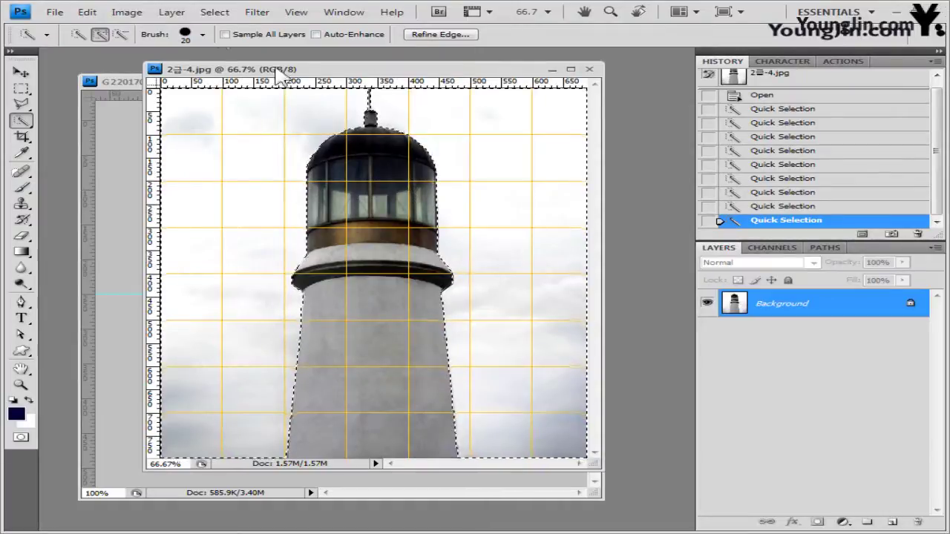
pyautogui.click(215, 11)
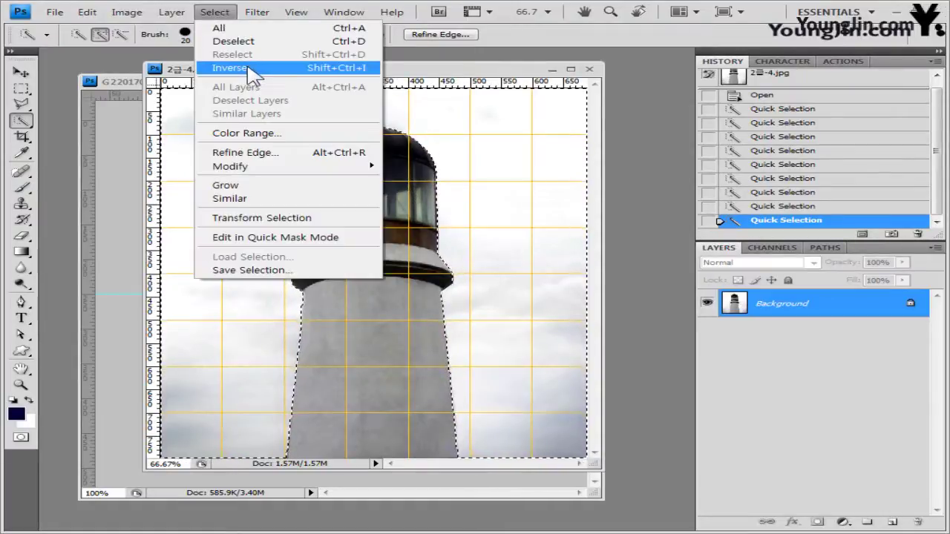
pyautogui.click(236, 67)
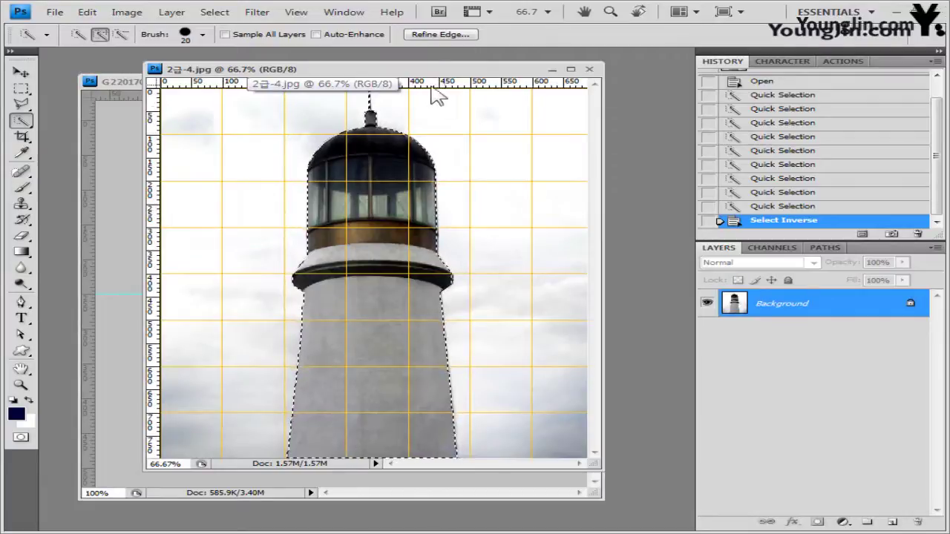
# Copy the selected lighthouse into the sunset composition and move its layer directly below the Patchwork frame layer, Layer 1 copy.
pyautogui.click(133, 96)
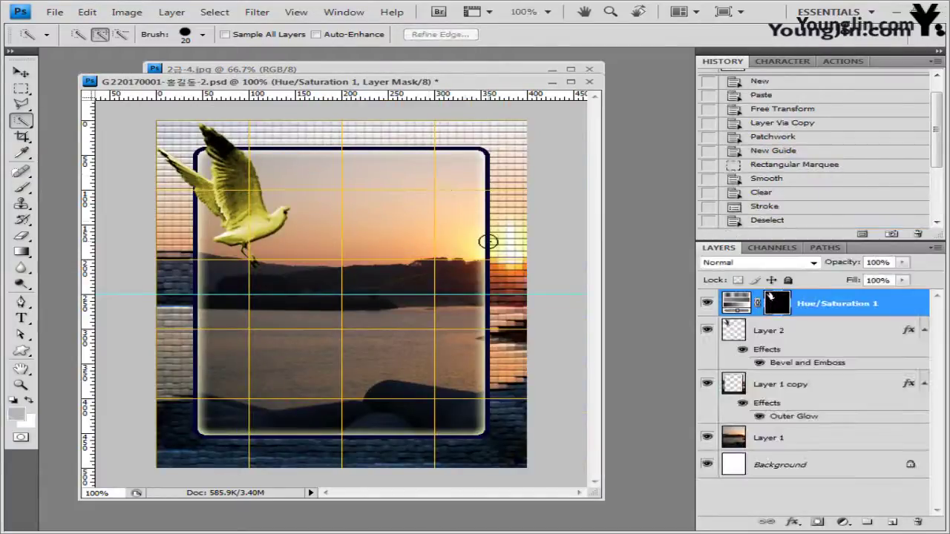
pyautogui.hotkey('ctrl', 'v')
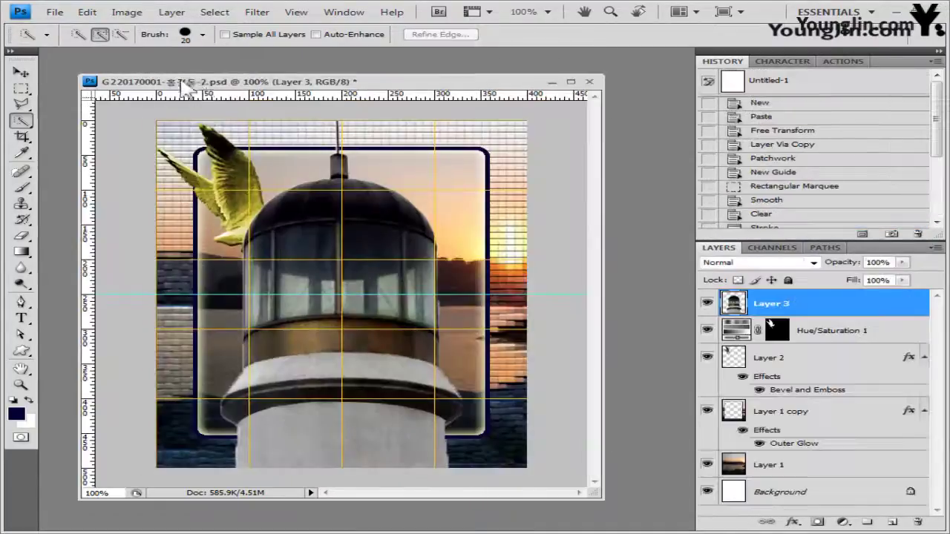
pyautogui.click(21, 72)
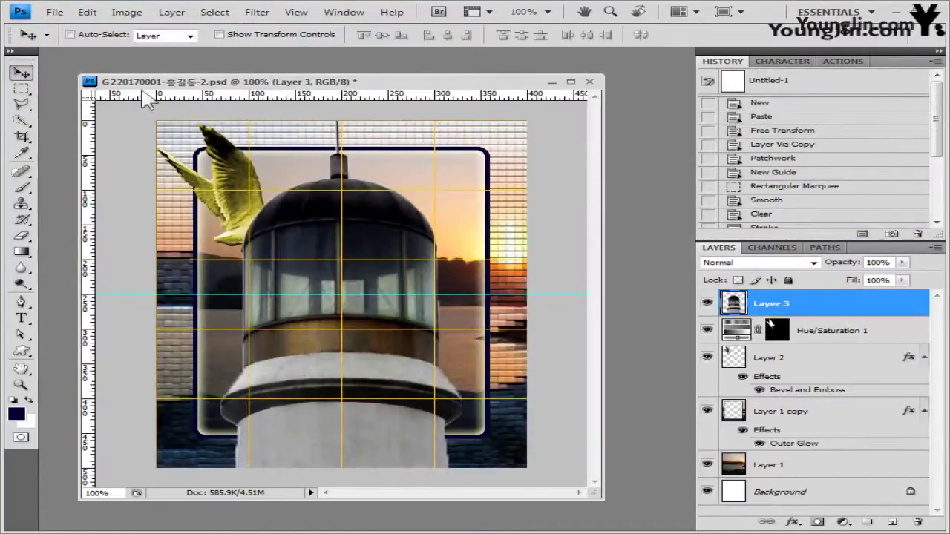
pyautogui.hotkey('ctrl', 't')
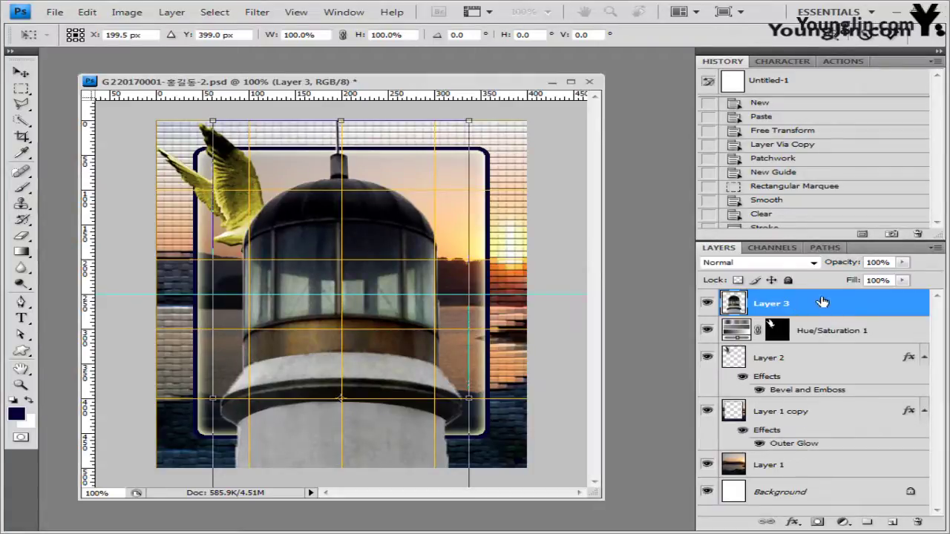
pyautogui.press('Return')
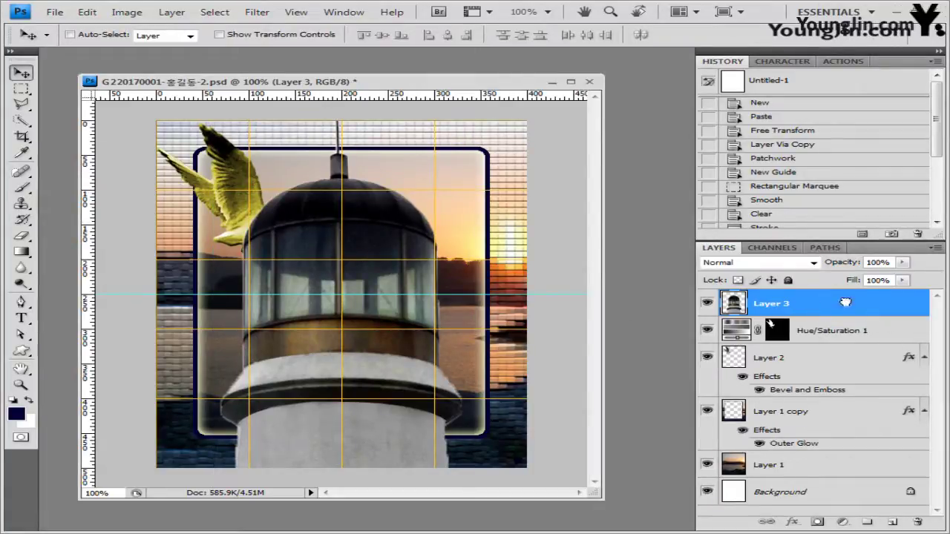
pyautogui.moveTo(846, 303); pyautogui.dragTo(854, 451)
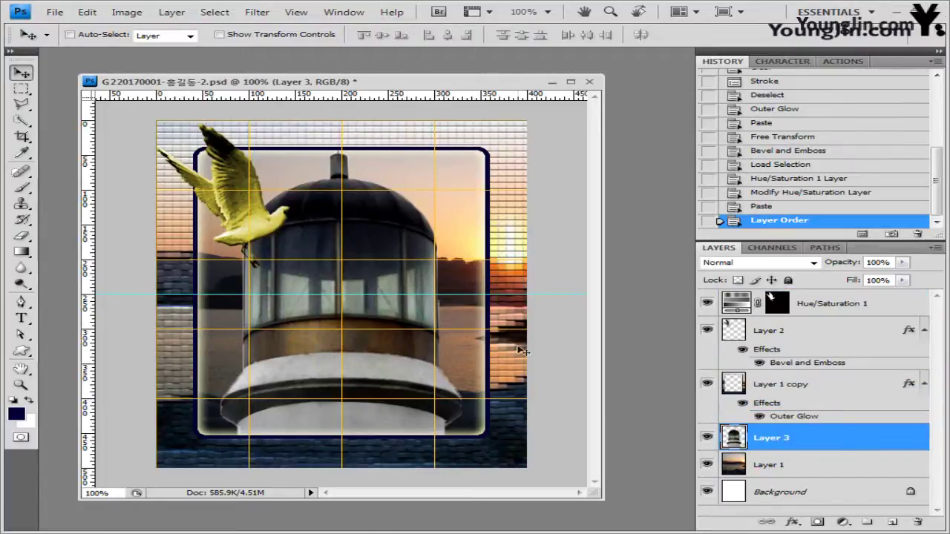
# Scale the lighthouse proportionally to about 52% and position it in the right half of the frame opening.
pyautogui.hotkey('ctrl', 't')
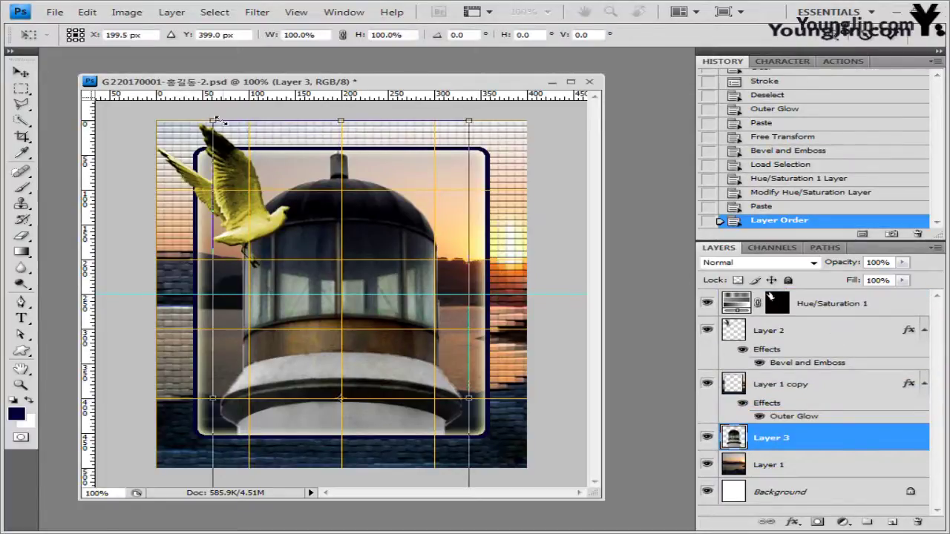
pyautogui.moveTo(215, 120); pyautogui.dragTo(290, 289)
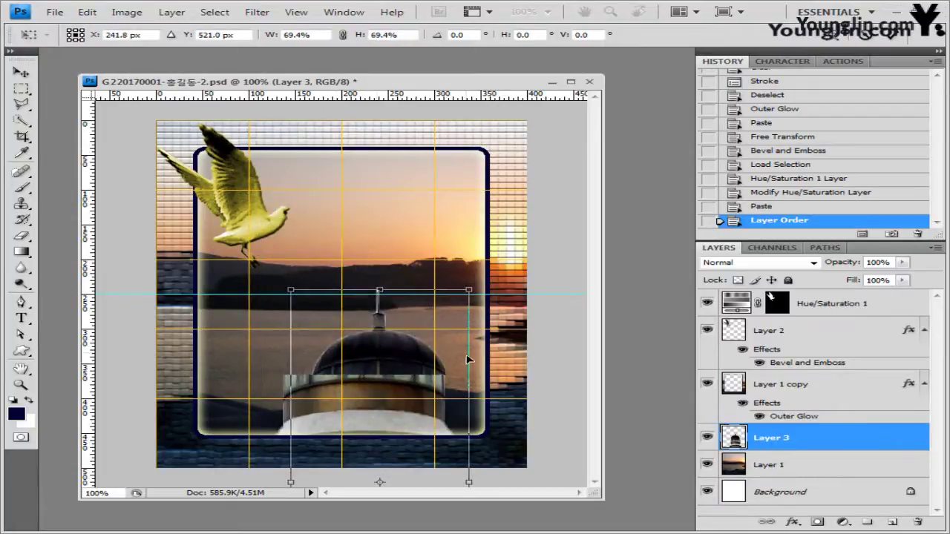
pyautogui.moveTo(441, 369); pyautogui.dragTo(455, 223)
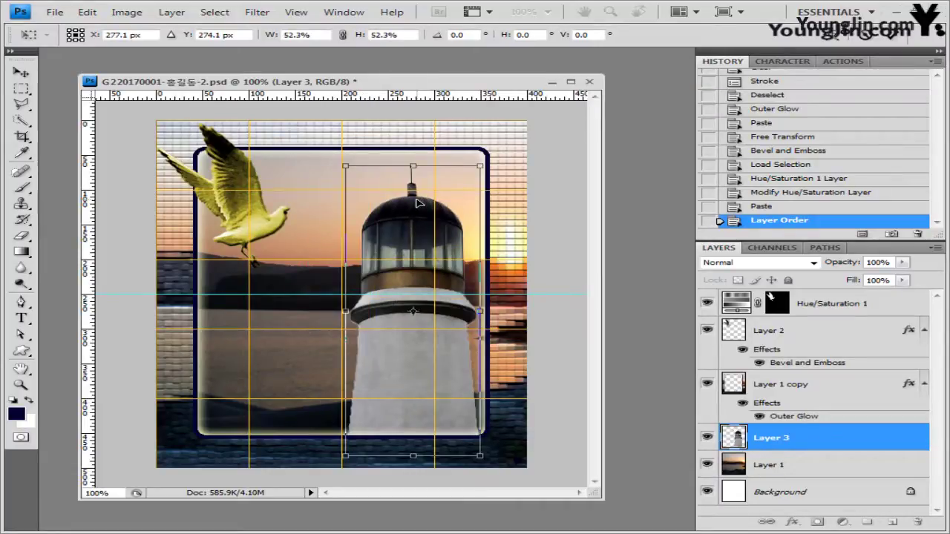
pyautogui.press('Return')
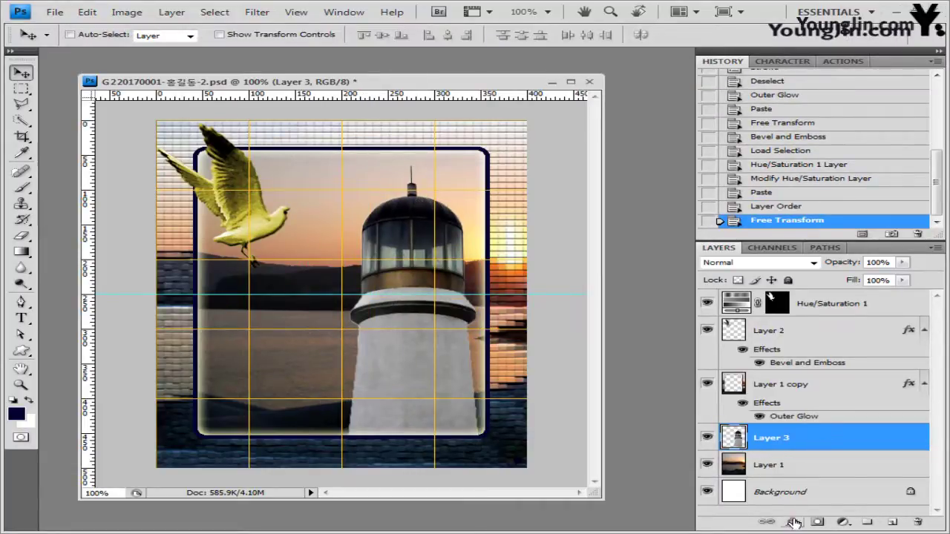
# Add an Outer Glow with a size of 10 px to the lighthouse layer.
pyautogui.click(793, 523)
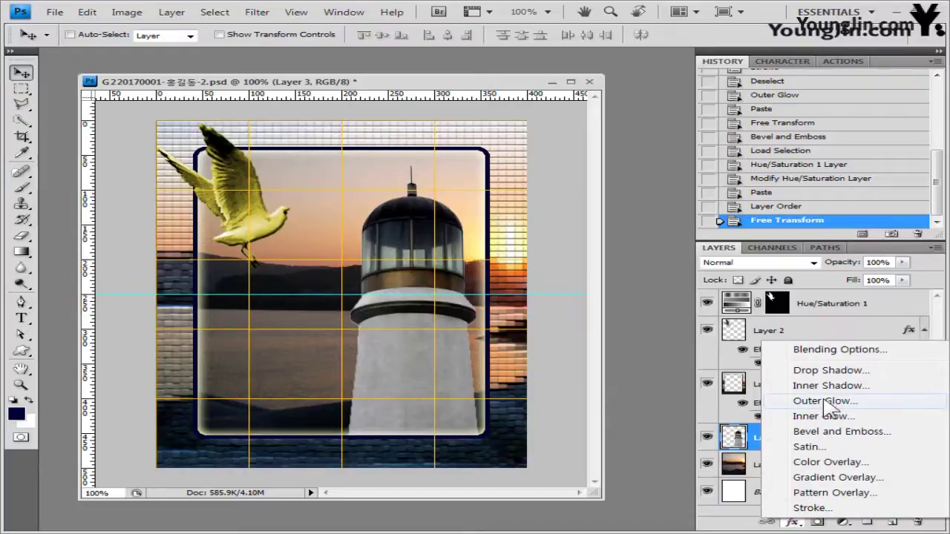
pyautogui.press('Escape')
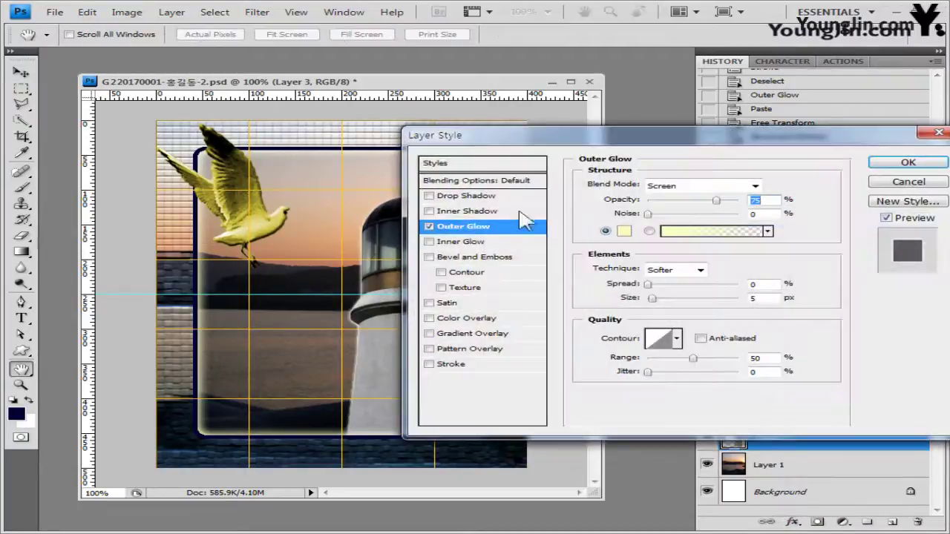
pyautogui.doubleClick(753, 297)
pyautogui.write('10')
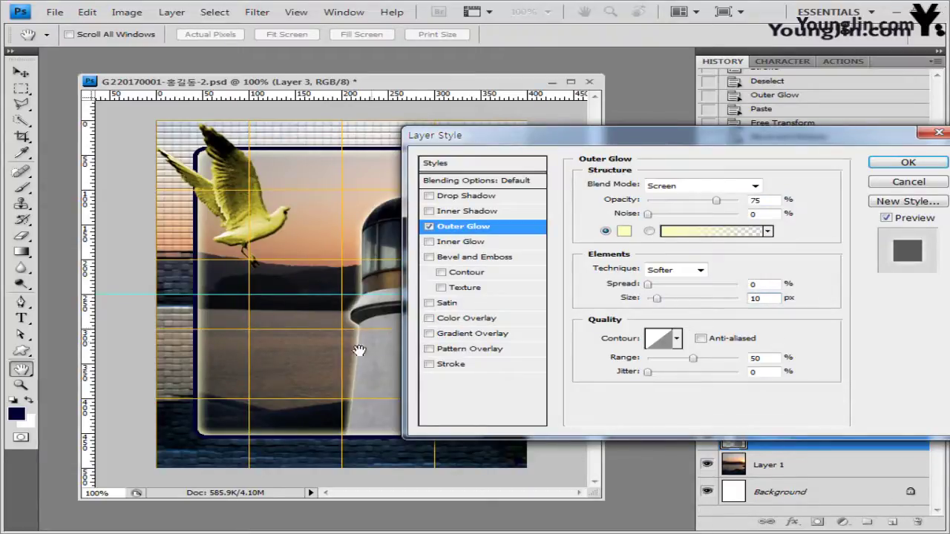
pyautogui.click(918, 166)
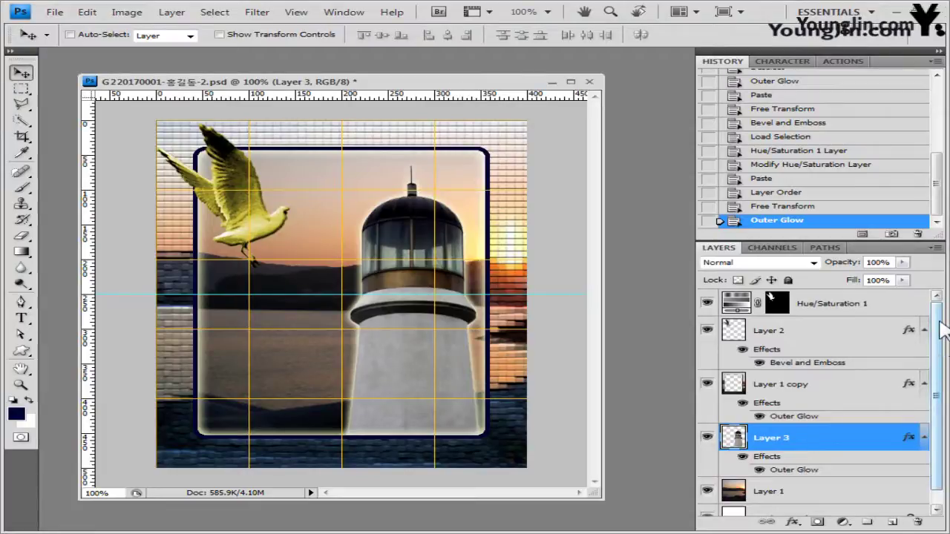
# Add the text LIGHTHOUSE in Arial Bold 30 pt above the Hue/Saturation layer, starting over the water in the frame's lower left.
pyautogui.click(833, 303)
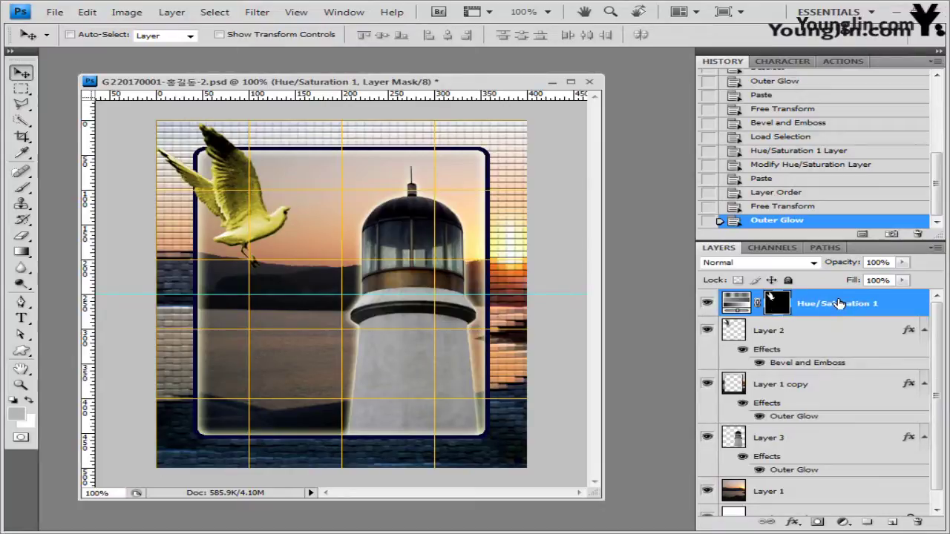
pyautogui.click(837, 303)
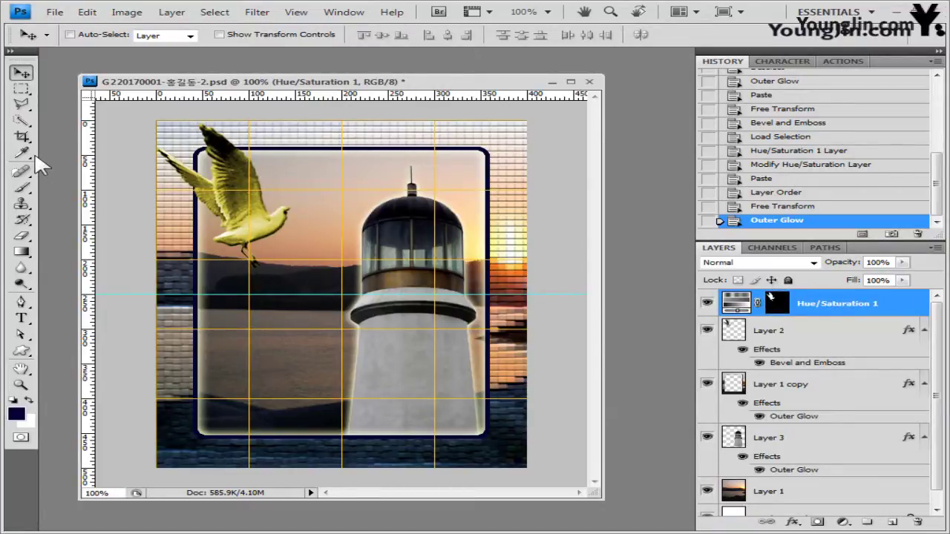
pyautogui.click(23, 323)
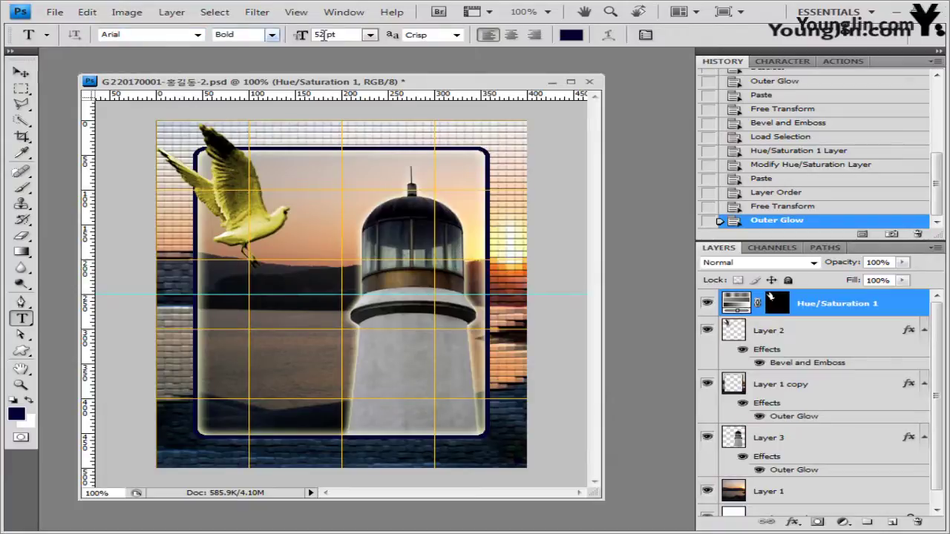
pyautogui.click(346, 35)
pyautogui.write('30')
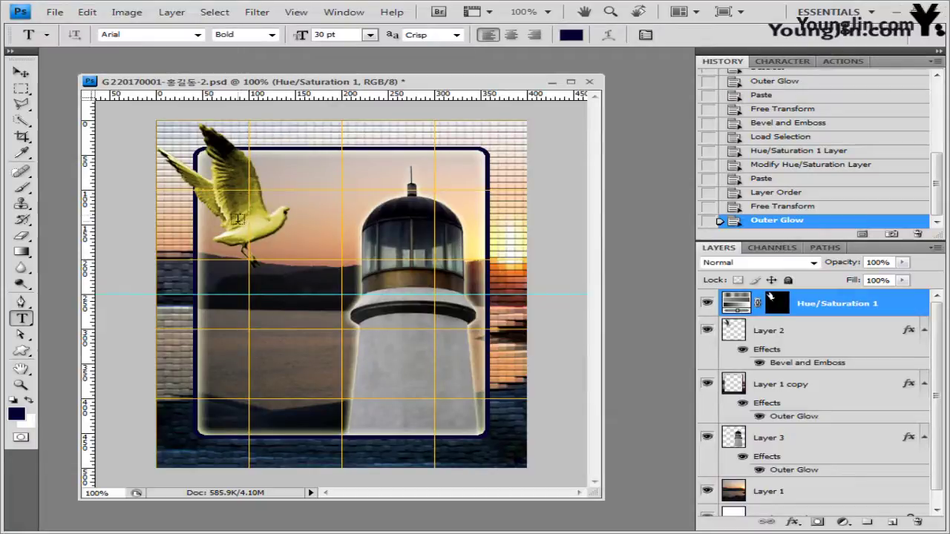
pyautogui.click(219, 363)
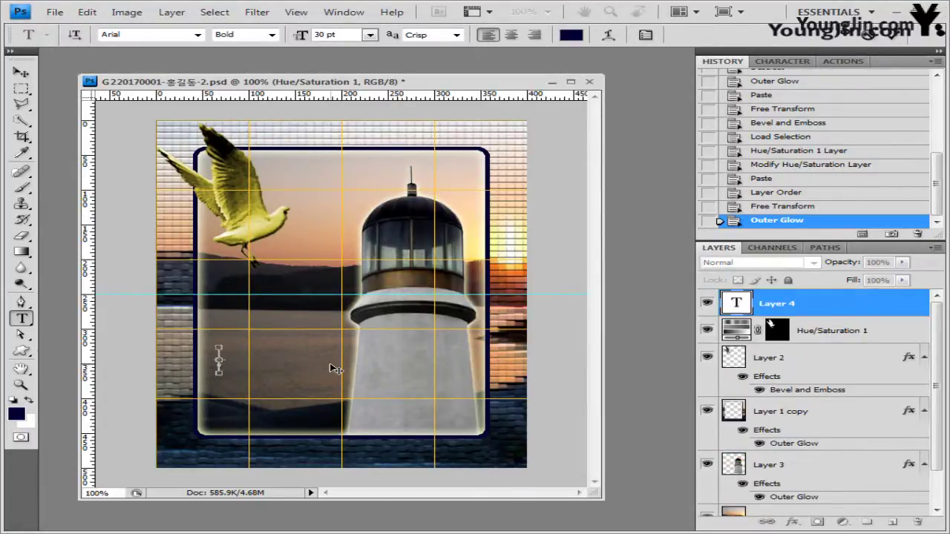
pyautogui.write('LIGHTHOUSE')
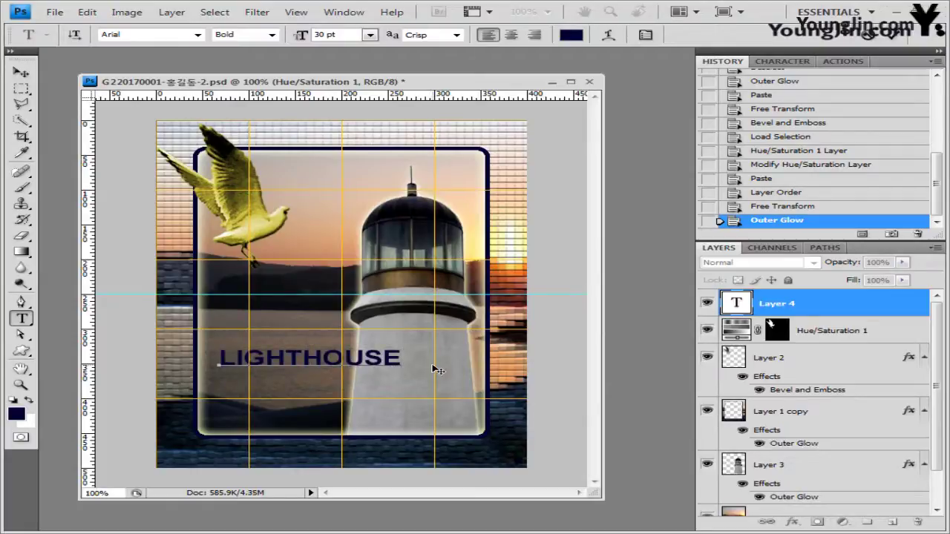
pyautogui.press('ctrl')
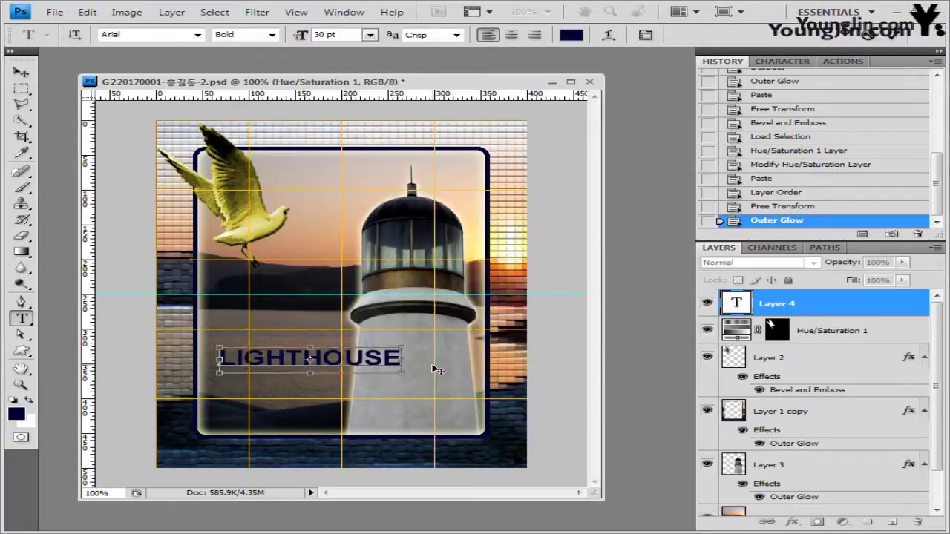
pyautogui.hotkey('ctrl', 'Return')
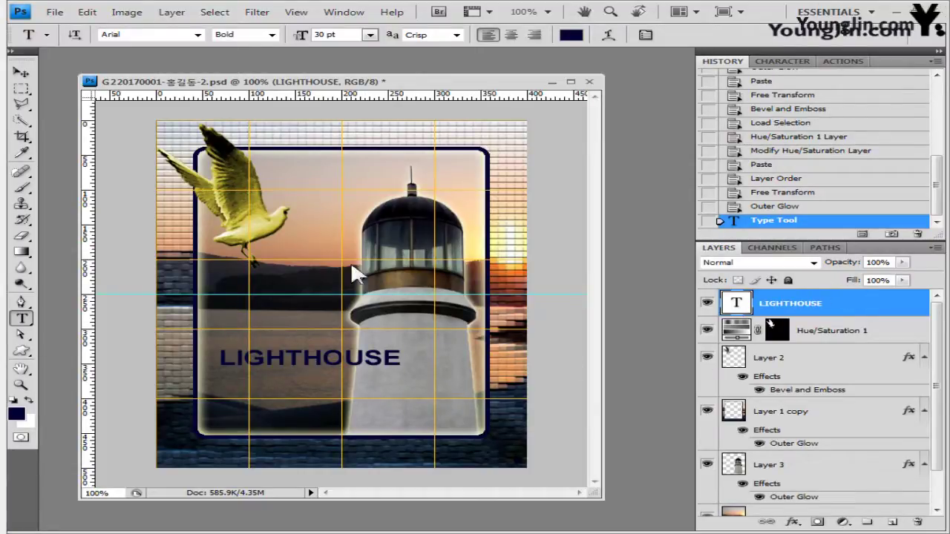
# Warp the LIGHTHOUSE text with a vertical Arc at +20% bend and move it up to just below the seagull.
pyautogui.click(615, 35)
pyautogui.moveTo(329, 186); pyautogui.dragTo(606, 133)
pyautogui.click(541, 157)
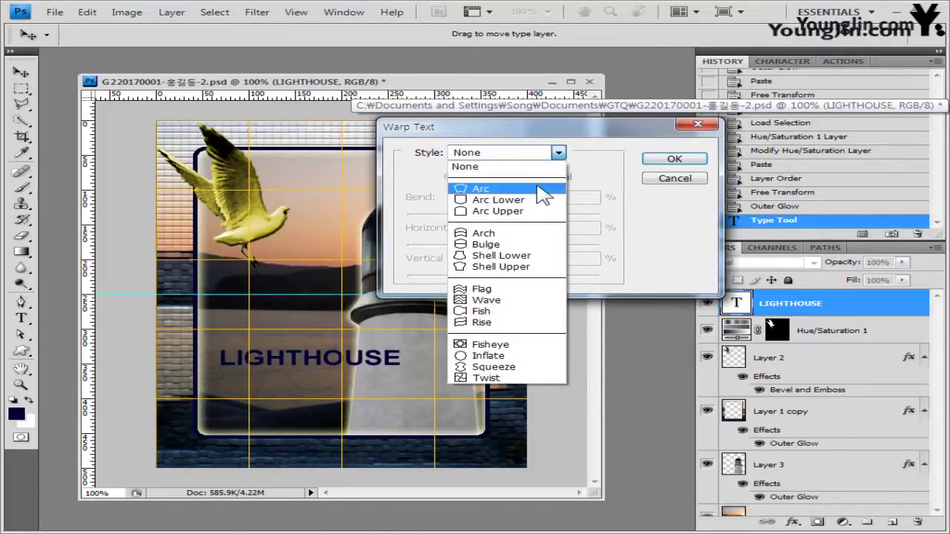
pyautogui.click(520, 188)
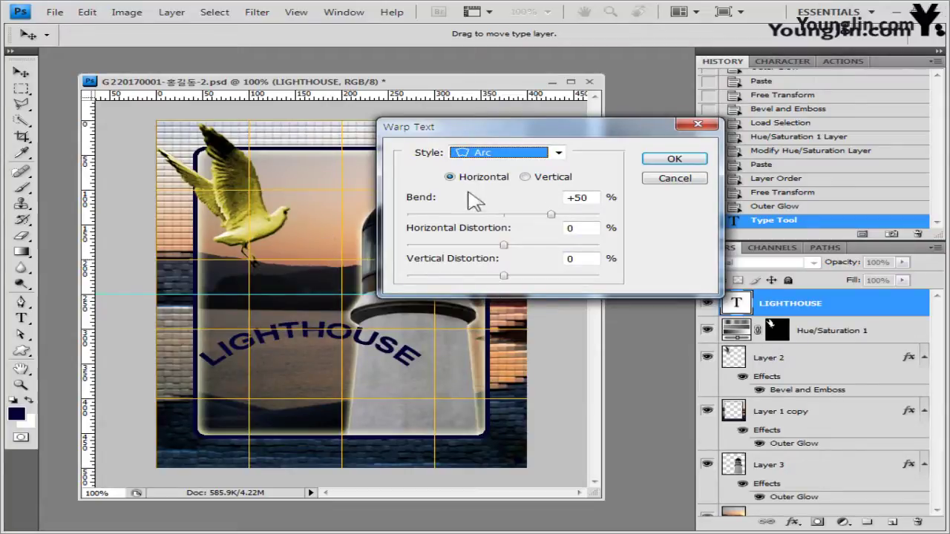
pyautogui.click(529, 178)
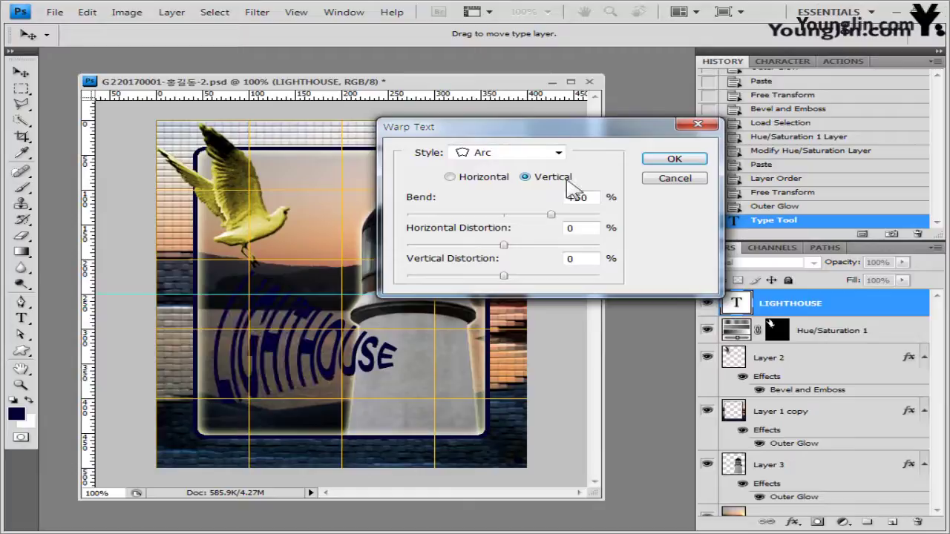
pyautogui.moveTo(551, 215); pyautogui.dragTo(523, 216)
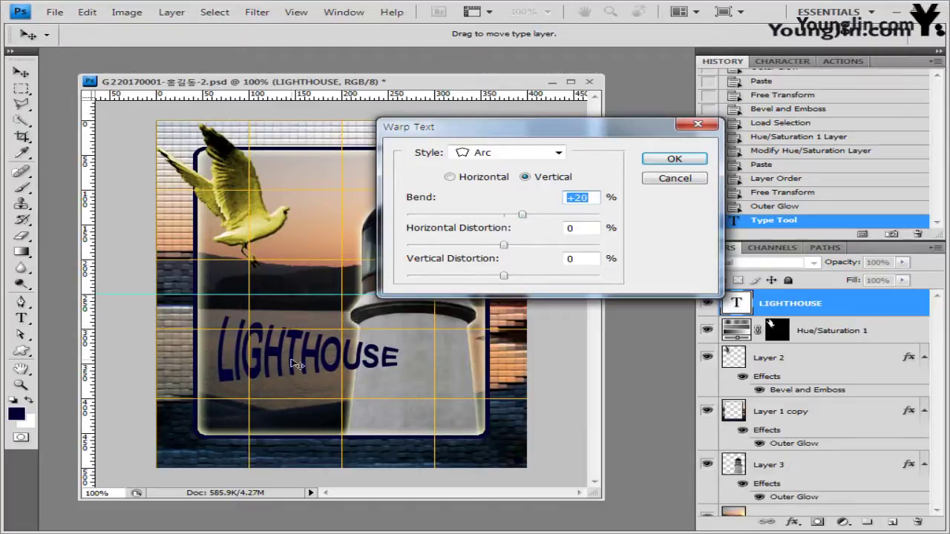
pyautogui.click(693, 160)
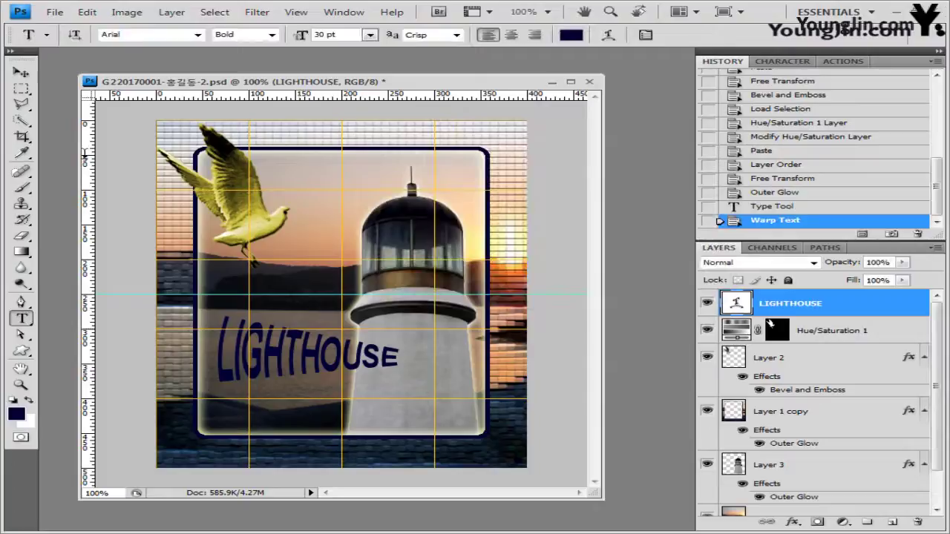
pyautogui.click(20, 72)
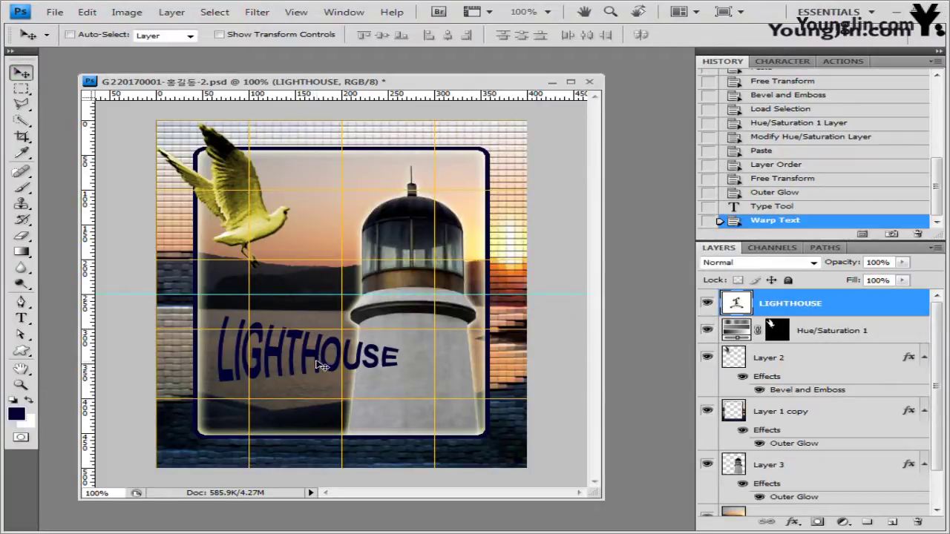
pyautogui.moveTo(319, 355); pyautogui.dragTo(311, 308)
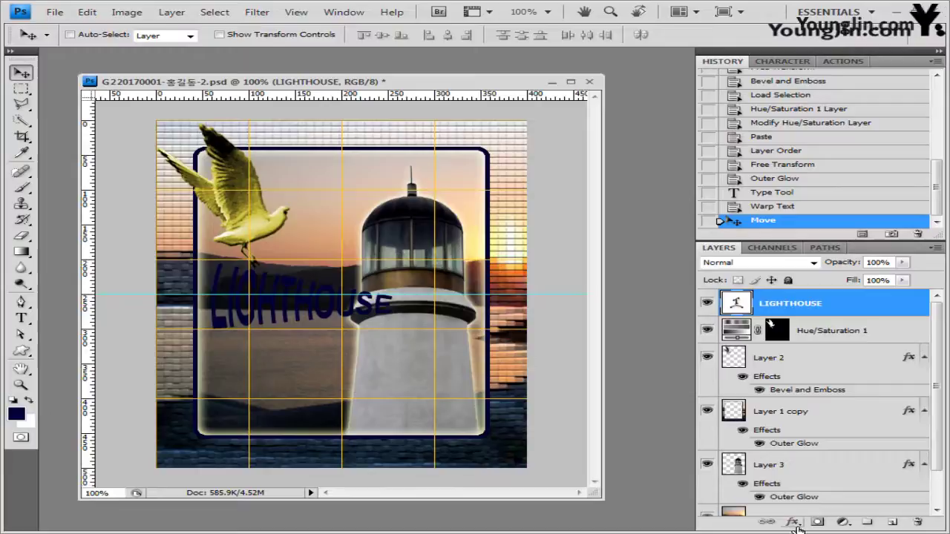
# Add a Drop Shadow with default settings and a Gradient Overlay to the LIGHTHOUSE text layer.
pyautogui.click(793, 522)
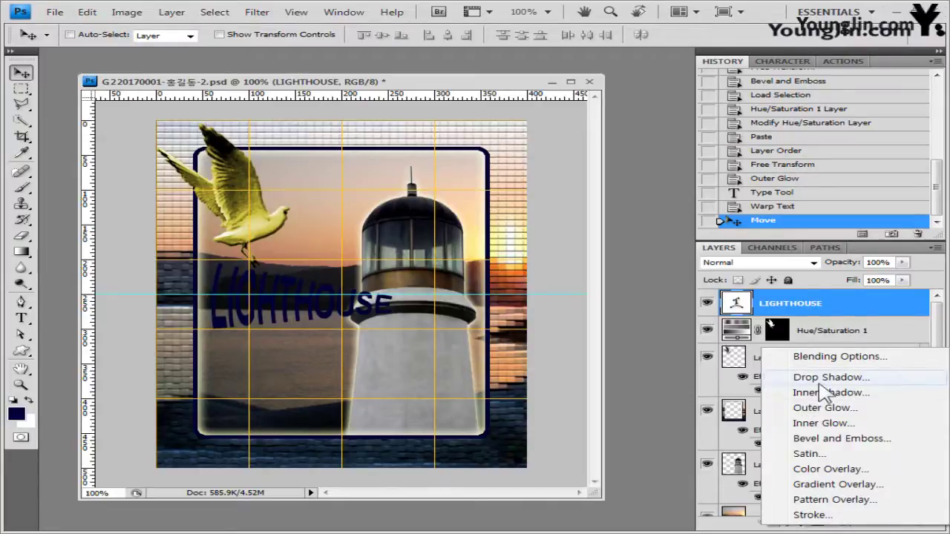
pyautogui.press('Escape')
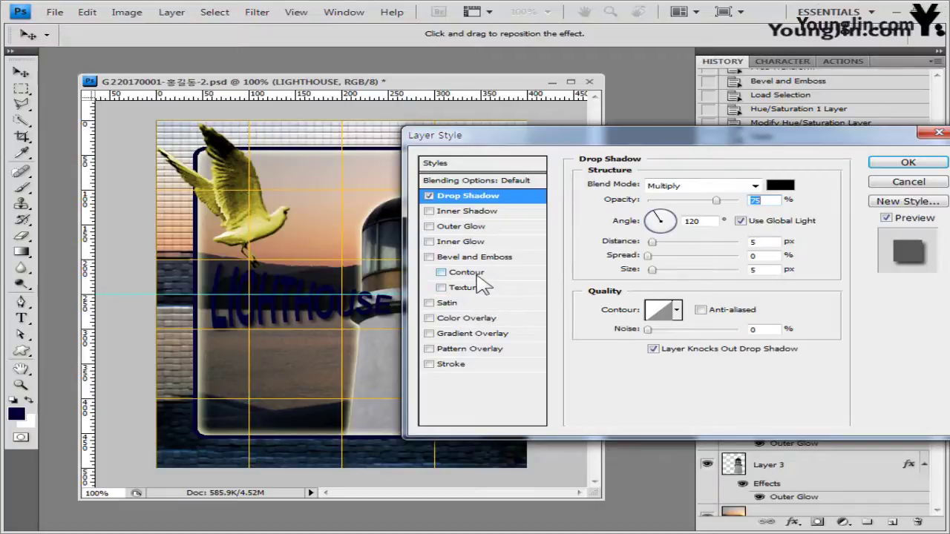
pyautogui.click(488, 335)
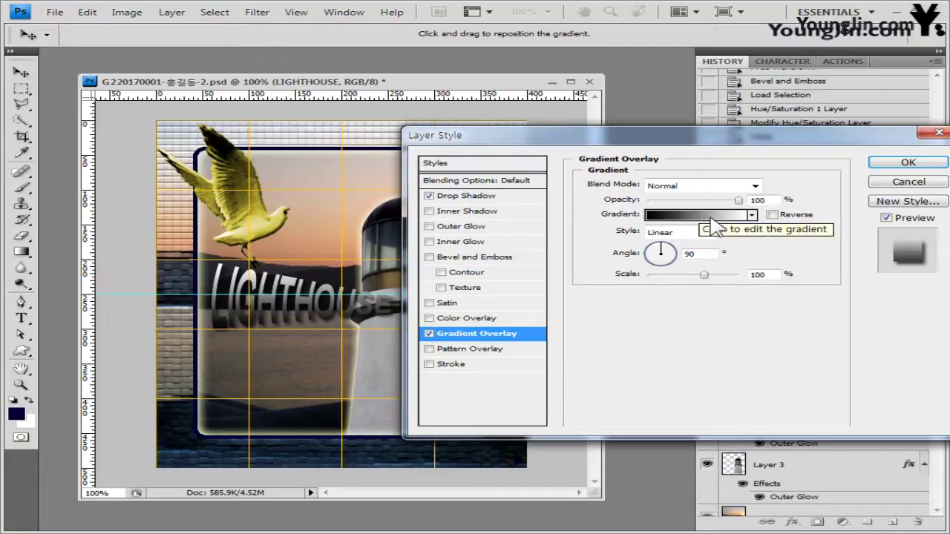
# Set the overlay gradient's start stop to ff6600 and its end stop to ffff00.
pyautogui.click(710, 217)
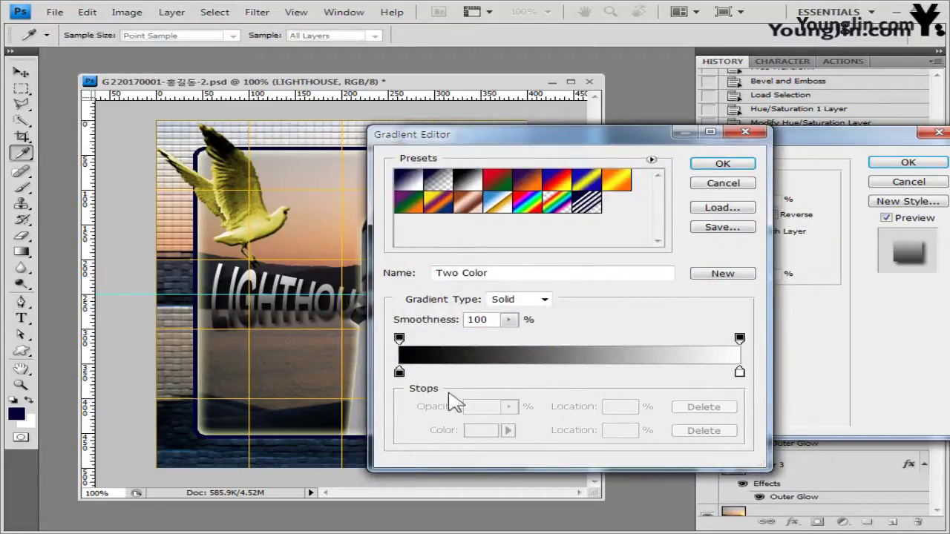
pyautogui.doubleClick(400, 371)
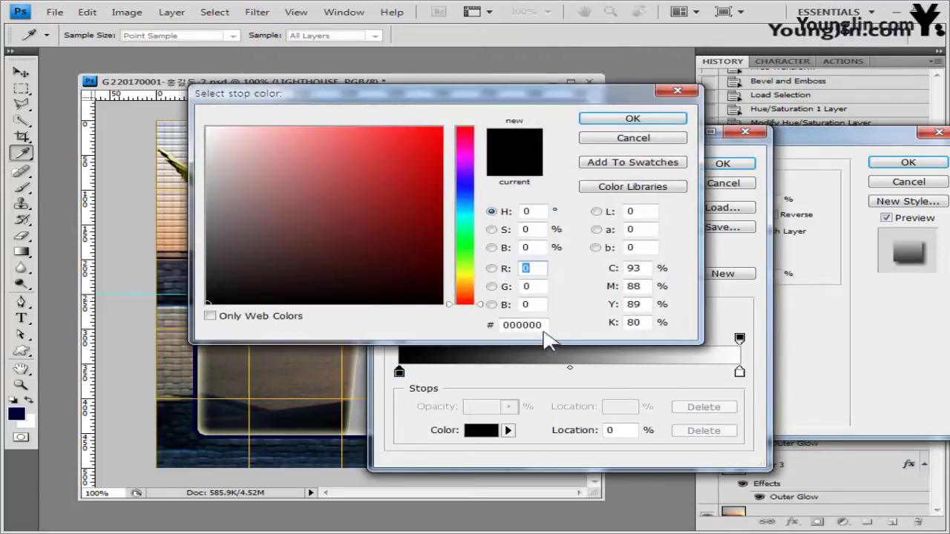
pyautogui.write('ff6600')
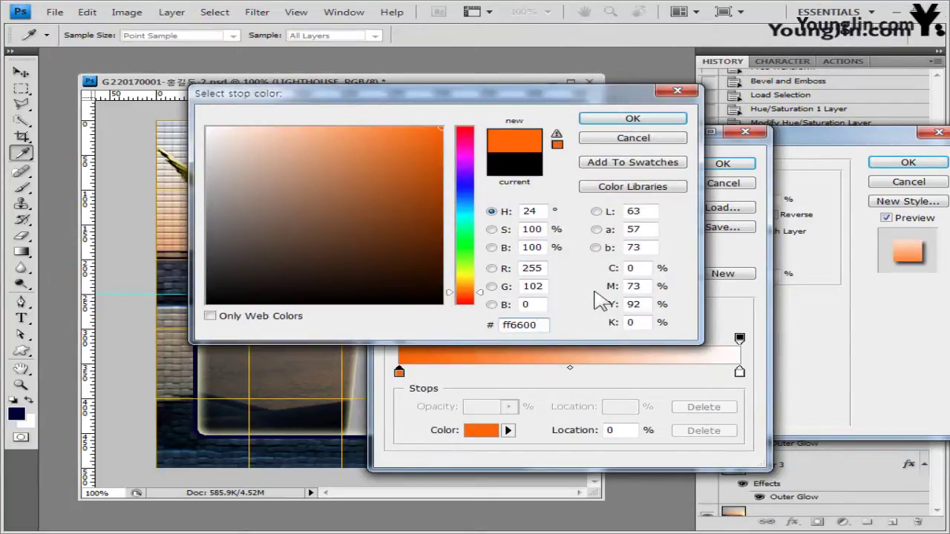
pyautogui.click(643, 120)
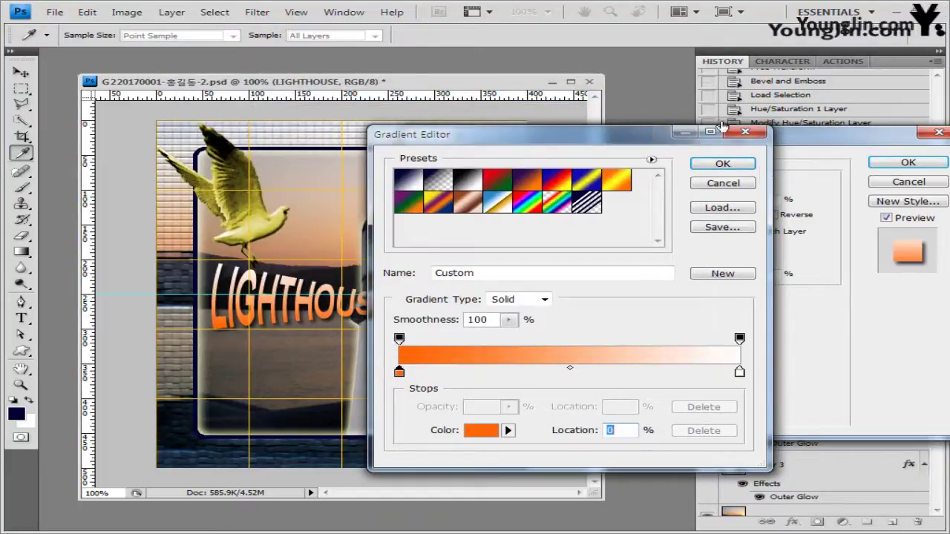
pyautogui.doubleClick(739, 371)
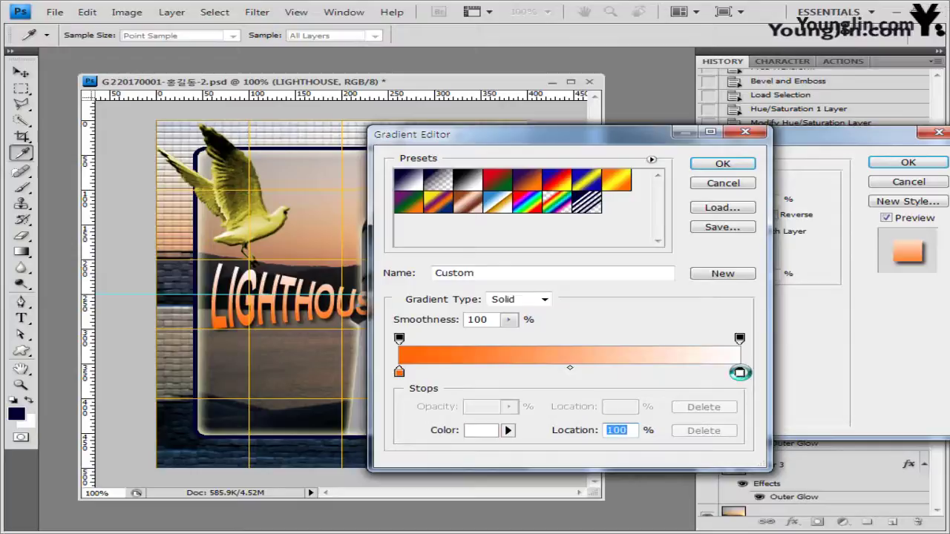
pyautogui.doubleClick(542, 327)
pyautogui.write('ffff00')
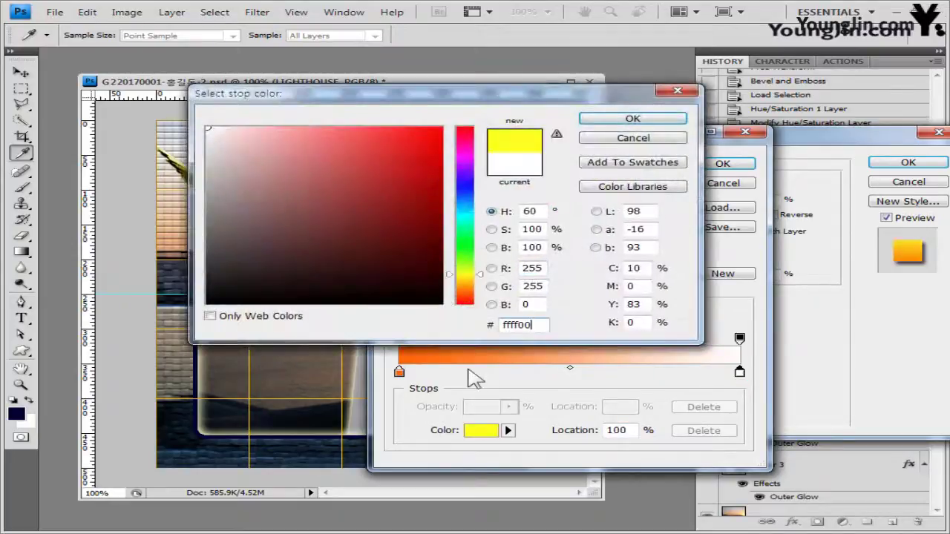
pyautogui.click(633, 119)
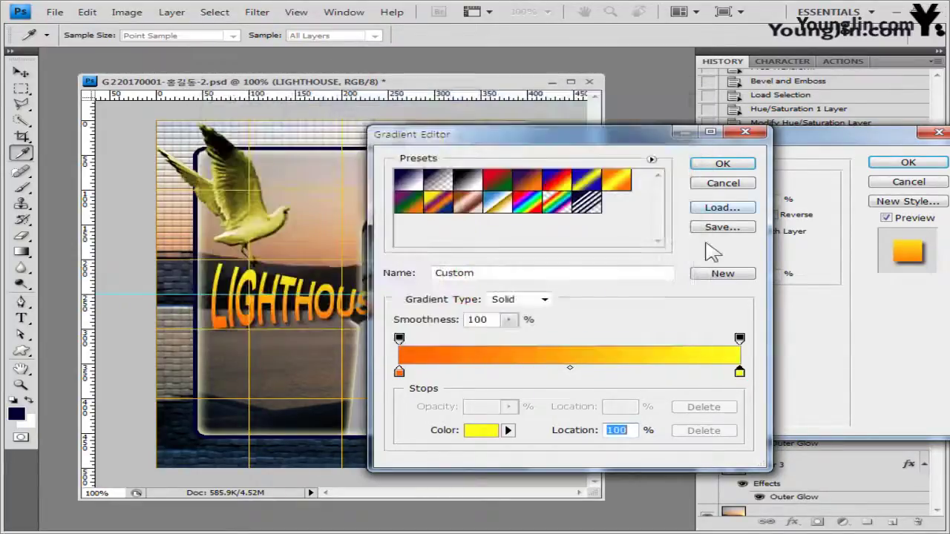
pyautogui.click(732, 166)
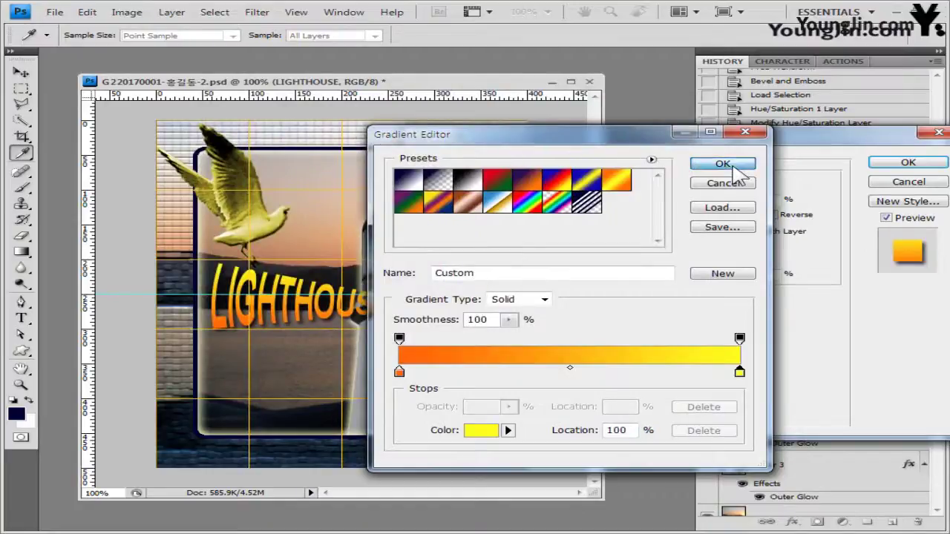
# Set the Gradient Overlay to the Radial style with a 0° angle and apply the layer style to the text.
pyautogui.moveTo(701, 139); pyautogui.dragTo(648, 121)
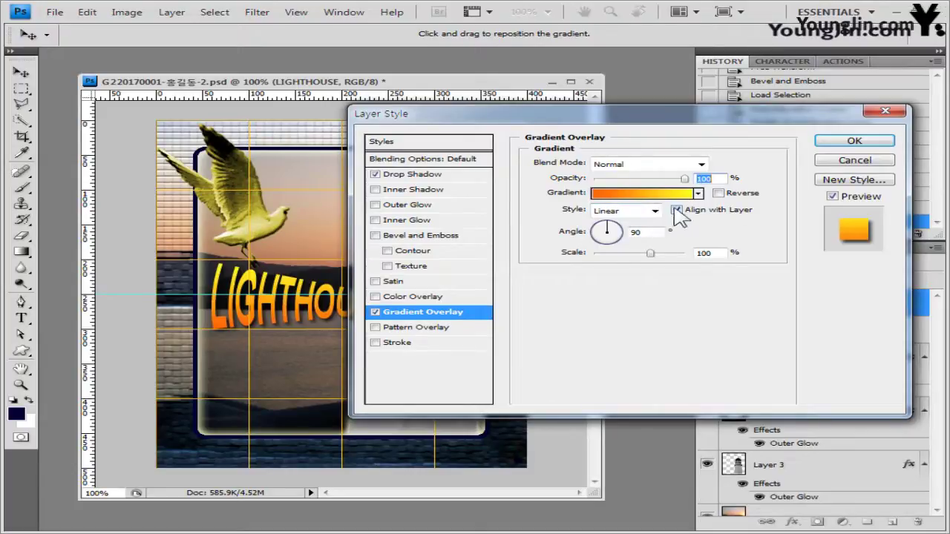
pyautogui.click(656, 211)
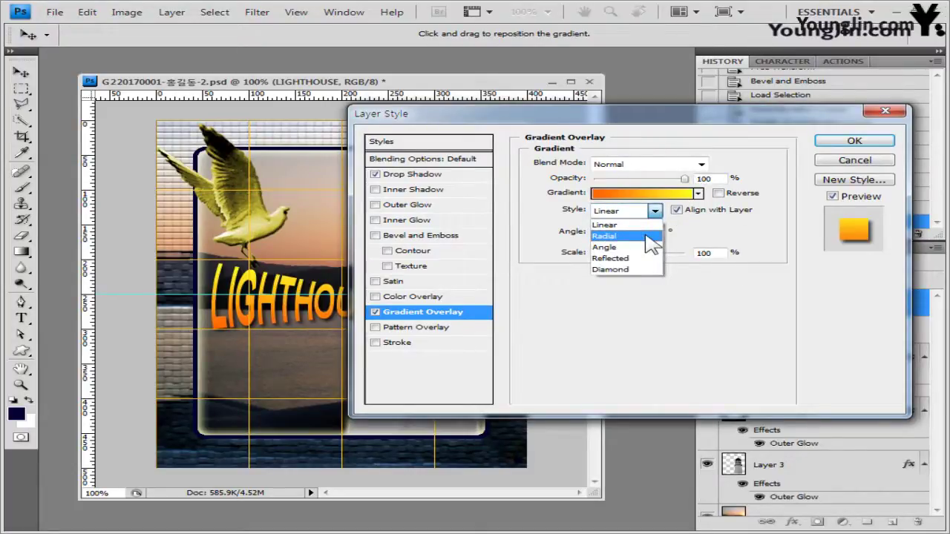
pyautogui.click(648, 236)
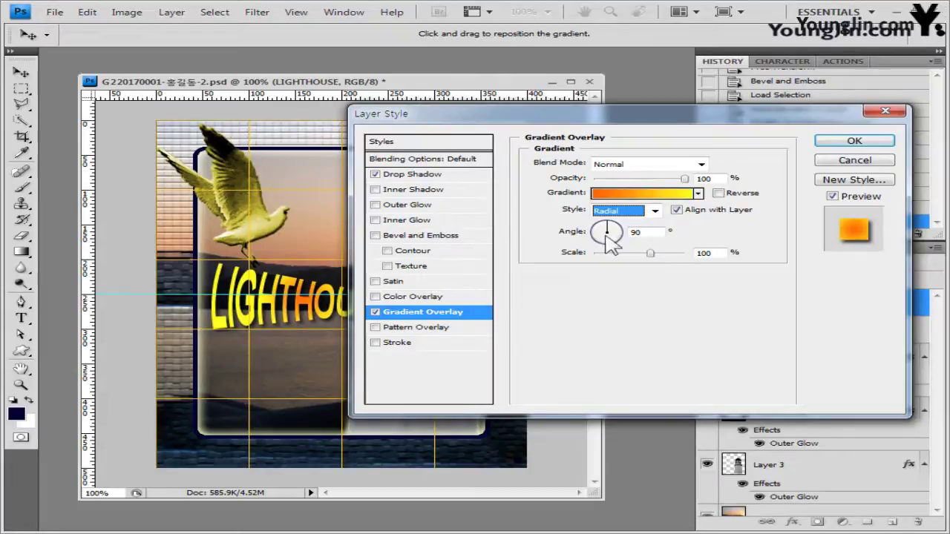
pyautogui.moveTo(456, 125); pyautogui.dragTo(527, 122)
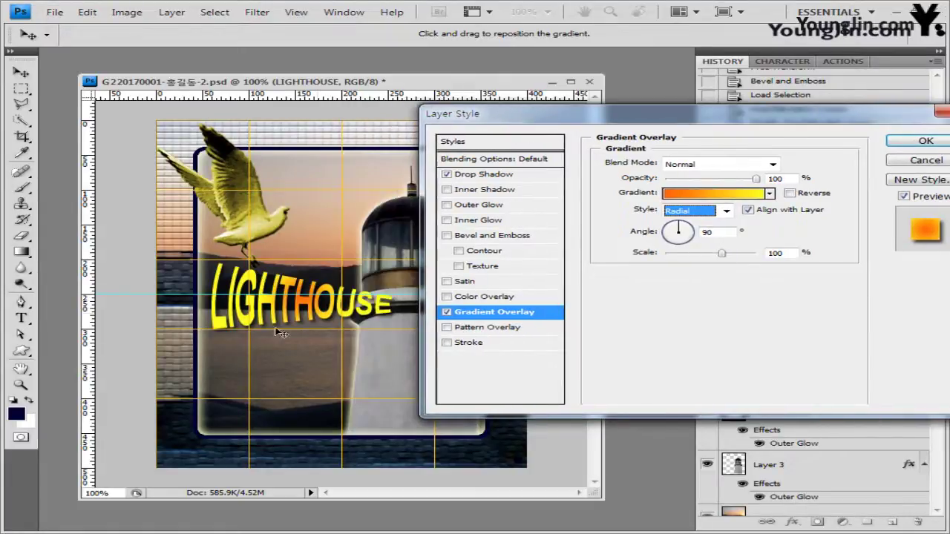
pyautogui.press('Tab')
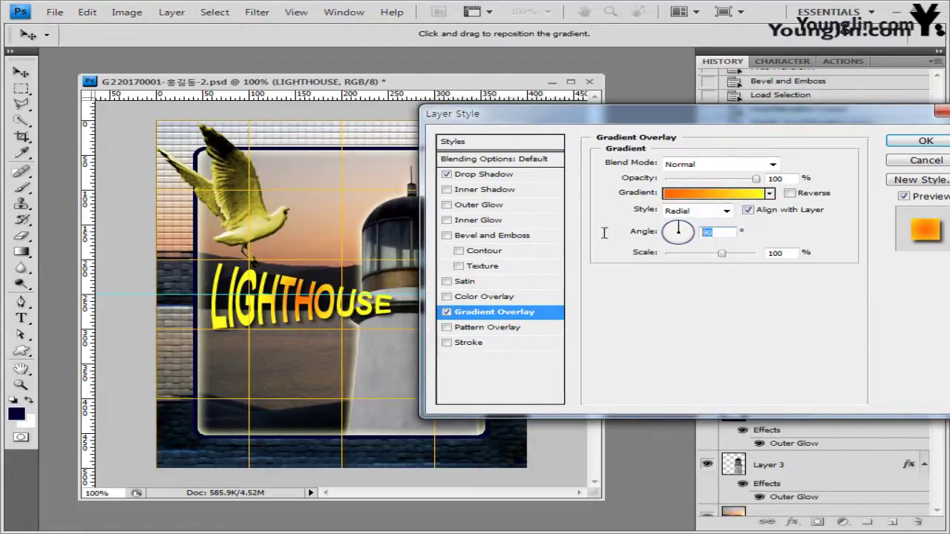
pyautogui.write('0')
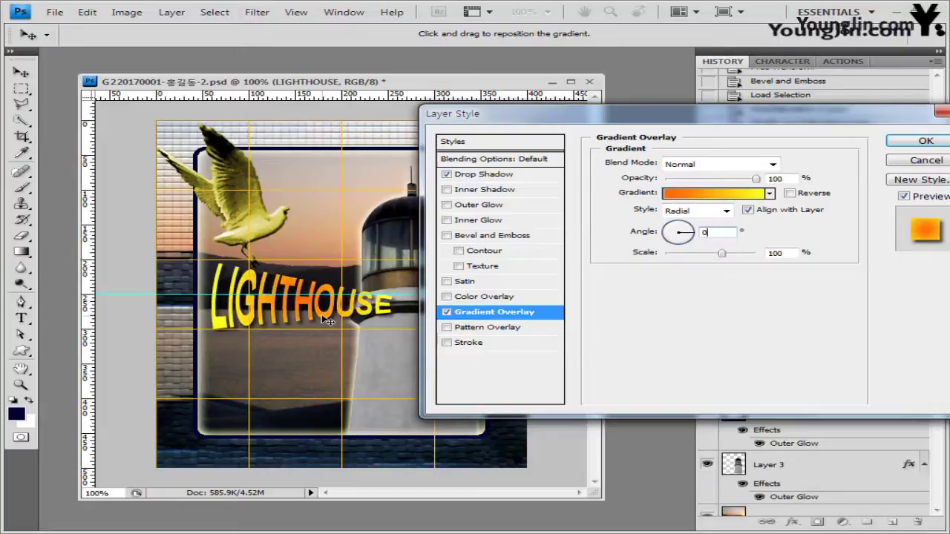
pyautogui.click(916, 141)
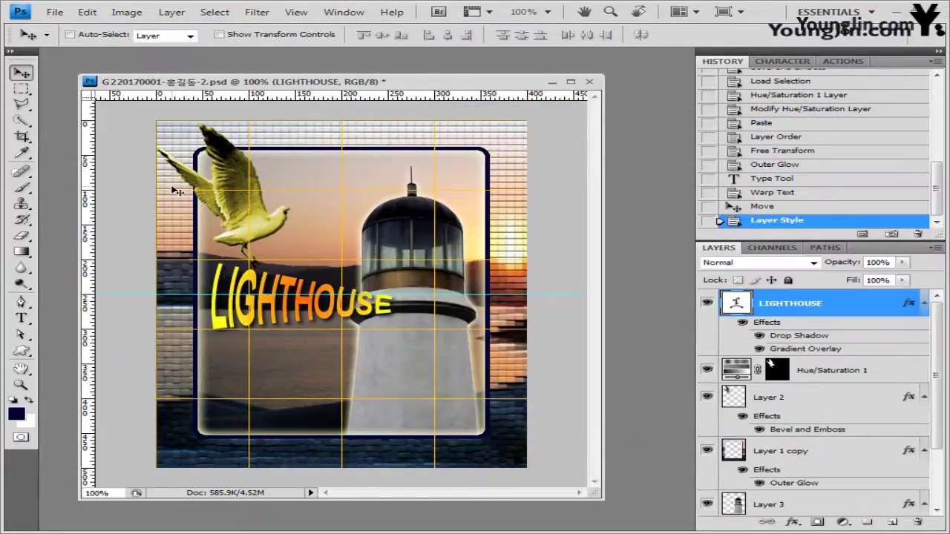
# Save the layered composition as a separate PSD in the GTQ folder, adding 임시 to the end of the file name, with maximized compatibility.
pyautogui.click(55, 14)
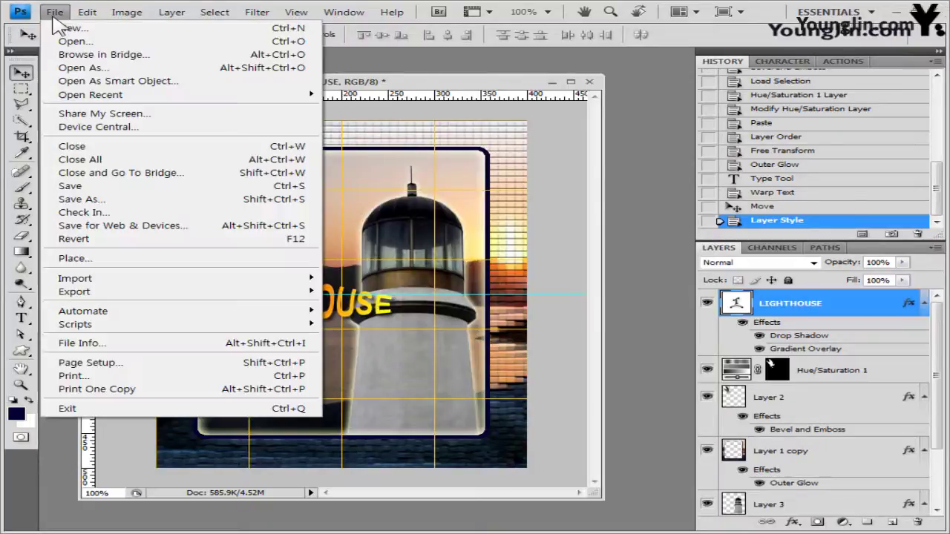
pyautogui.click(87, 199)
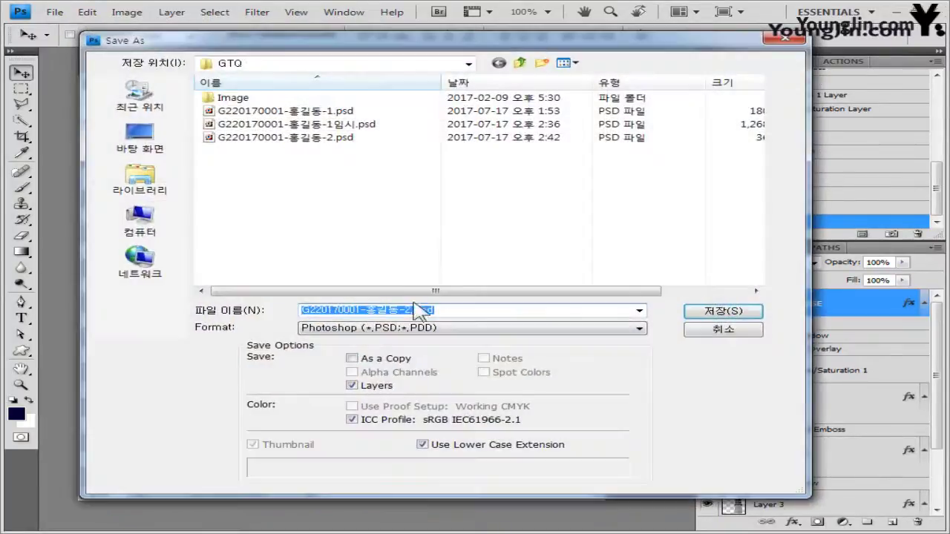
pyautogui.click(414, 310)
pyautogui.write('임시')
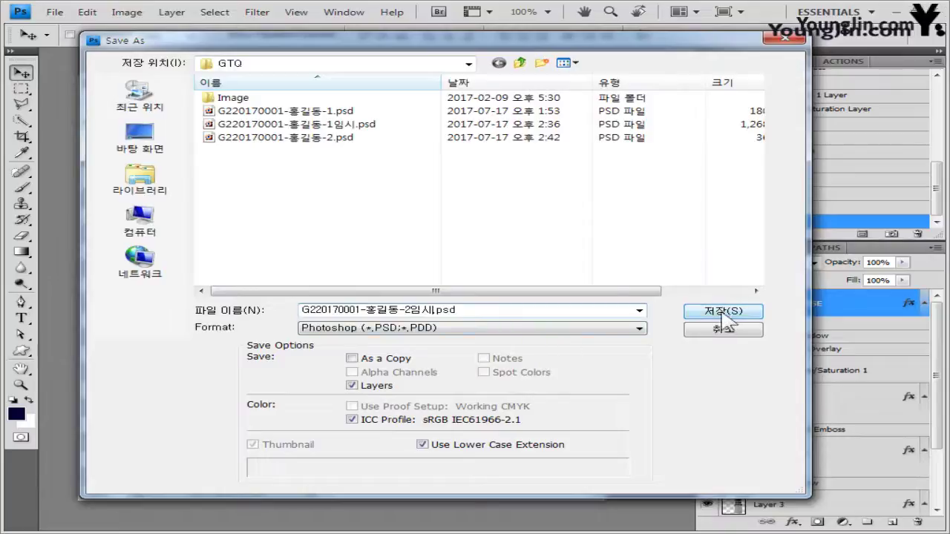
pyautogui.click(723, 312)
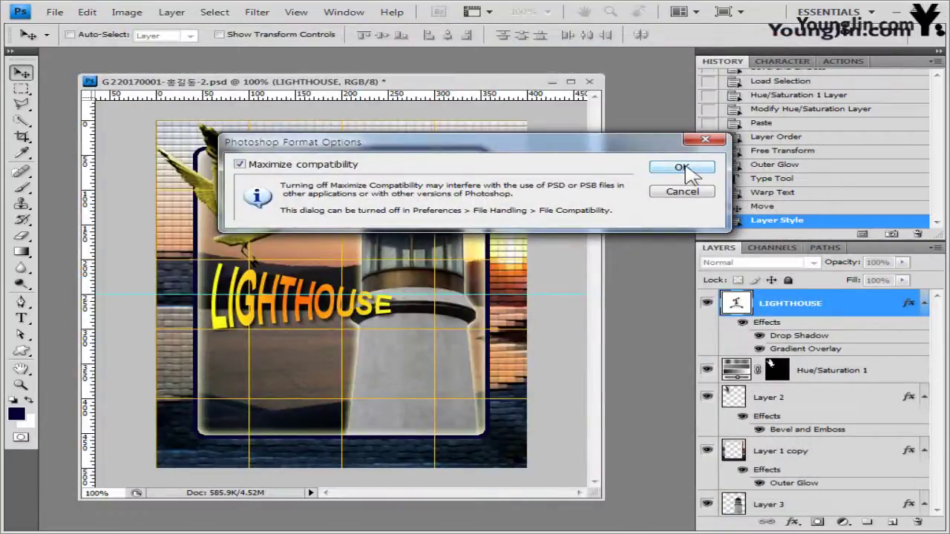
pyautogui.click(683, 166)
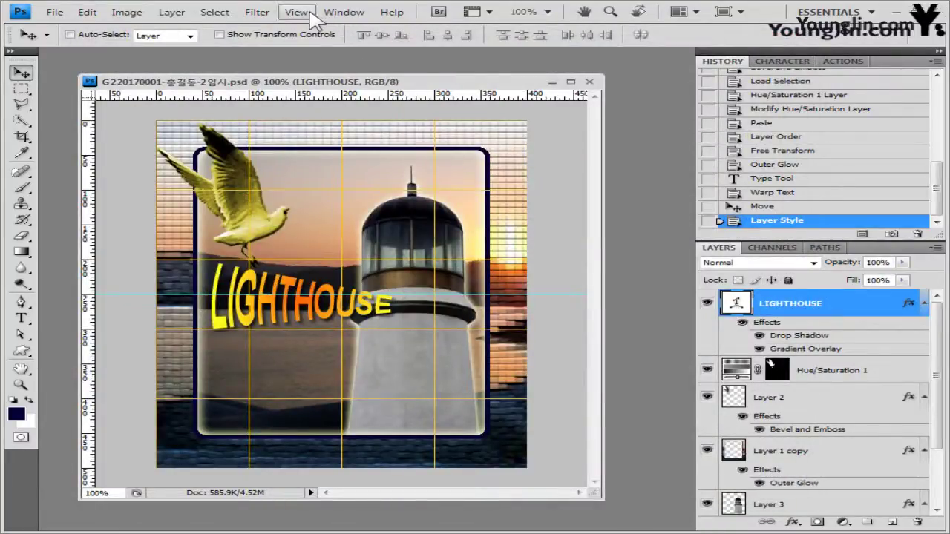
# Hide the grid and delete the horizontal guide crossing the middle of the image.
pyautogui.click(309, 15)
pyautogui.moveTo(331, 219)
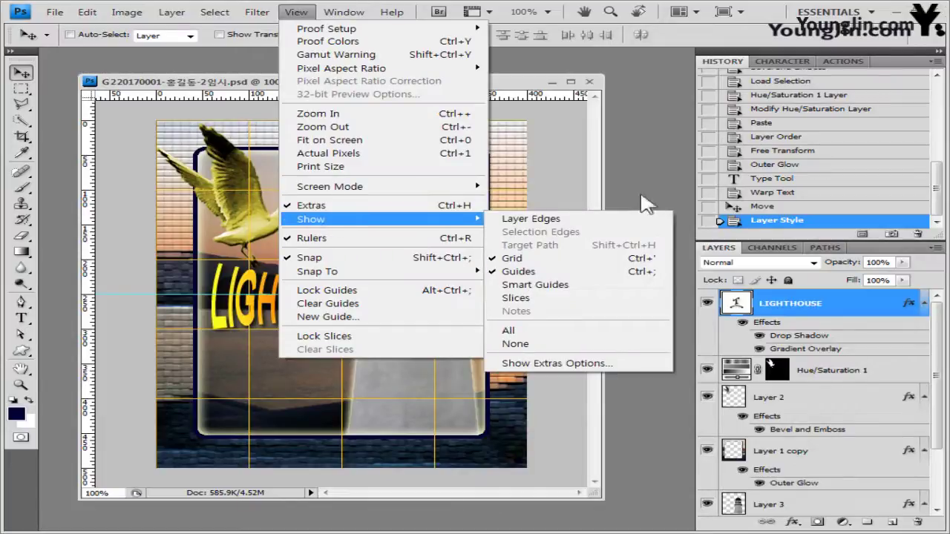
pyautogui.click(605, 265)
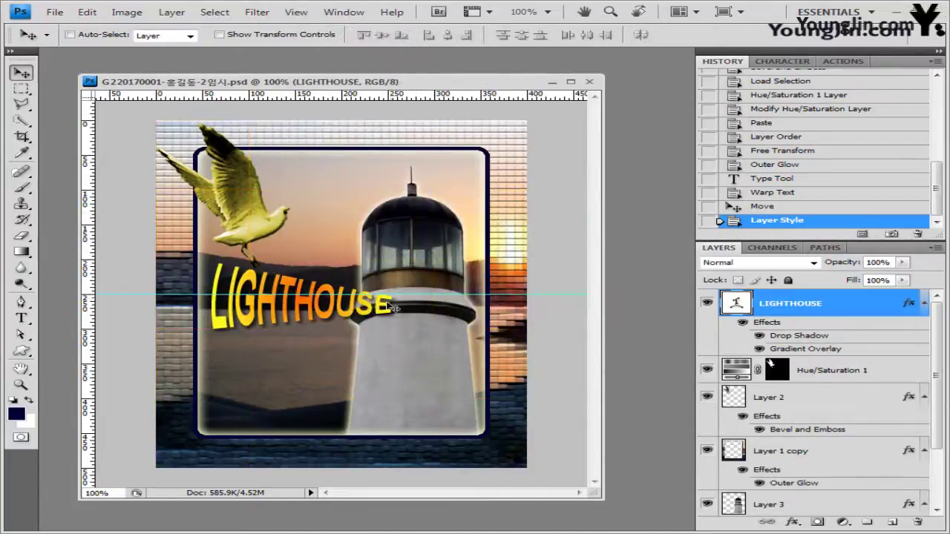
pyautogui.click(257, 13)
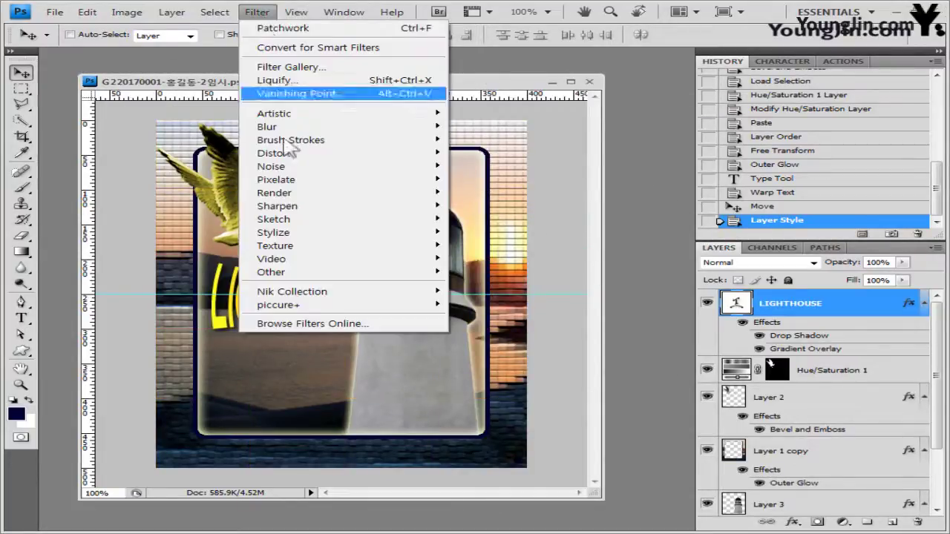
pyautogui.moveTo(295, 13)
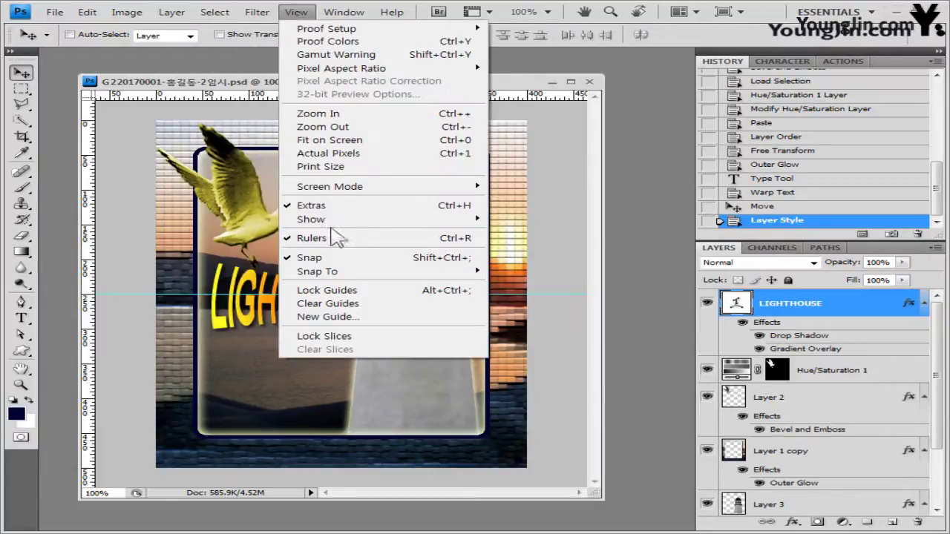
pyautogui.moveTo(338, 220)
pyautogui.click(209, 294)
pyautogui.moveTo(209, 294); pyautogui.dragTo(37, 291)
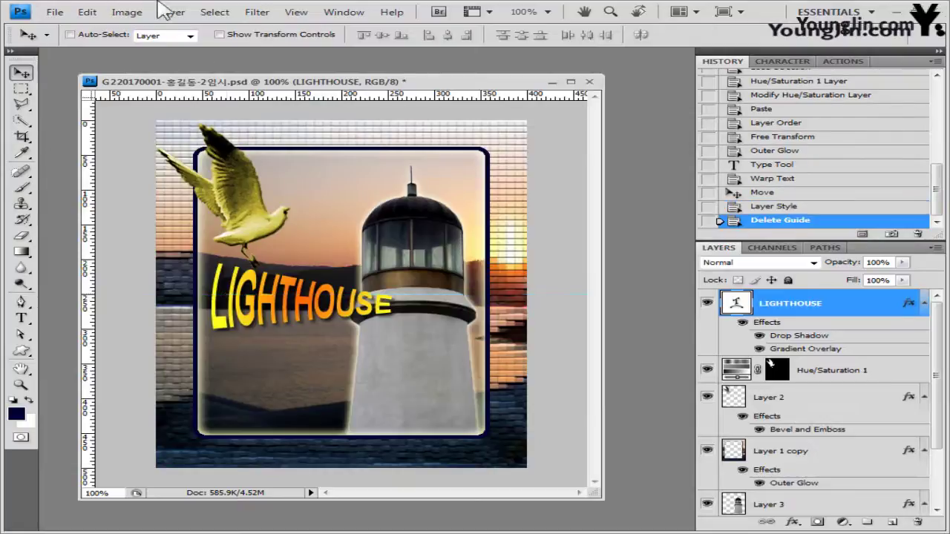
# Save a JPEG copy of the composition in the GTQ folder, using the Baseline ("Standard") format option.
pyautogui.click(55, 12)
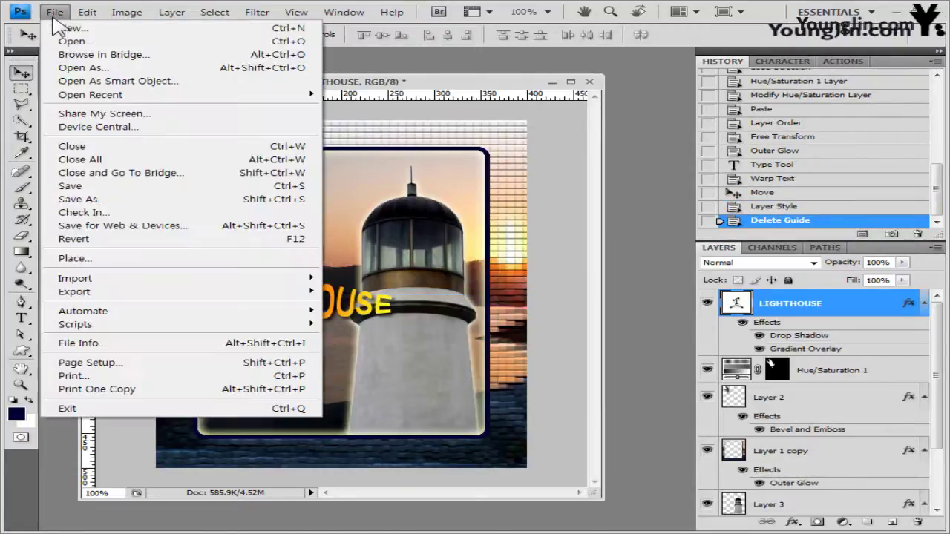
pyautogui.click(123, 200)
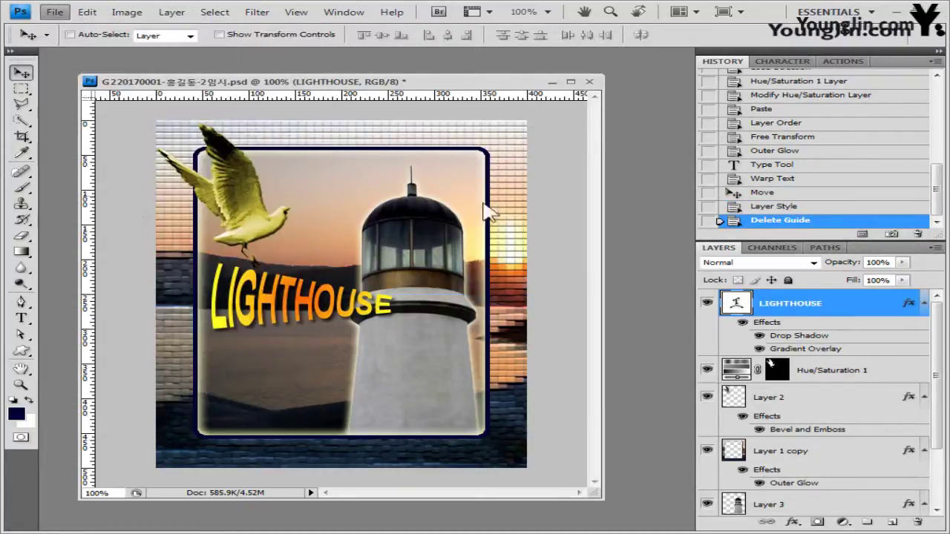
pyautogui.click(436, 334)
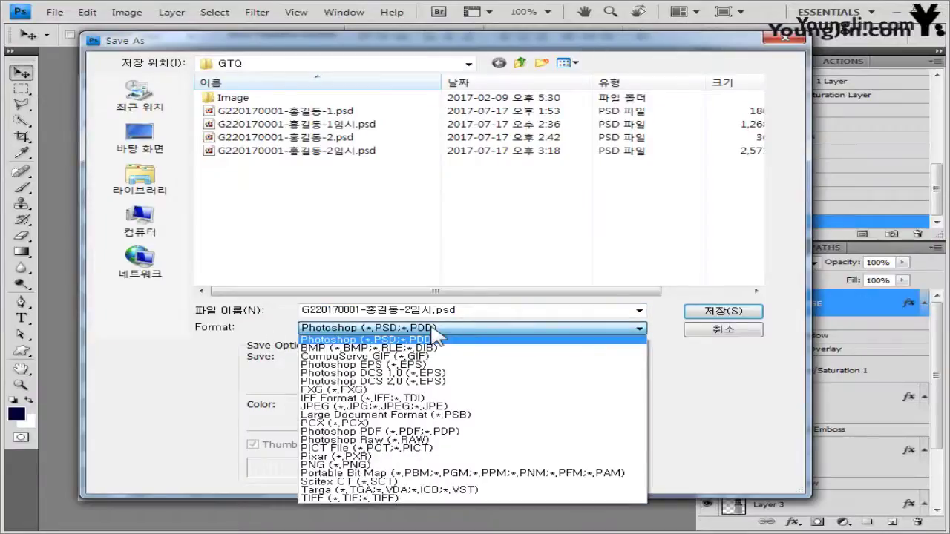
pyautogui.click(431, 406)
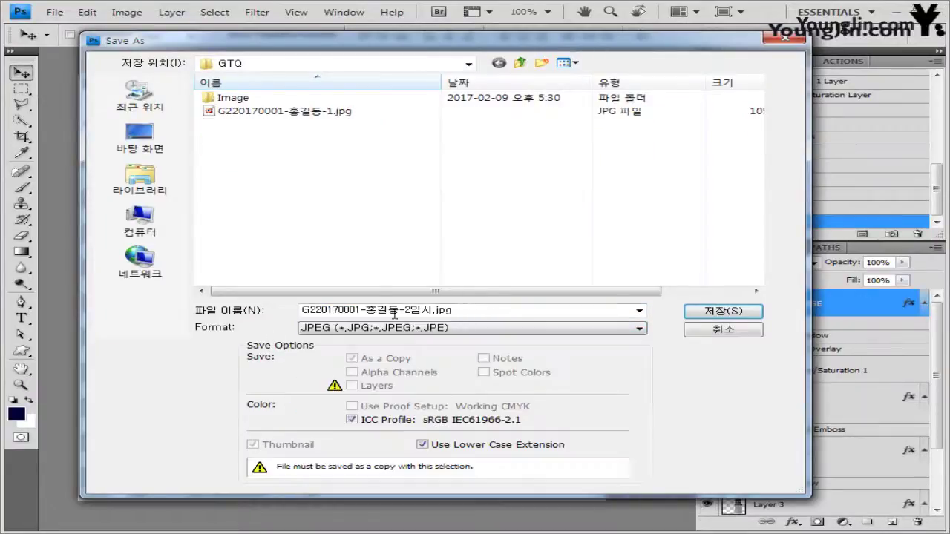
pyautogui.doubleClick(408, 314)
pyautogui.click(420, 312)
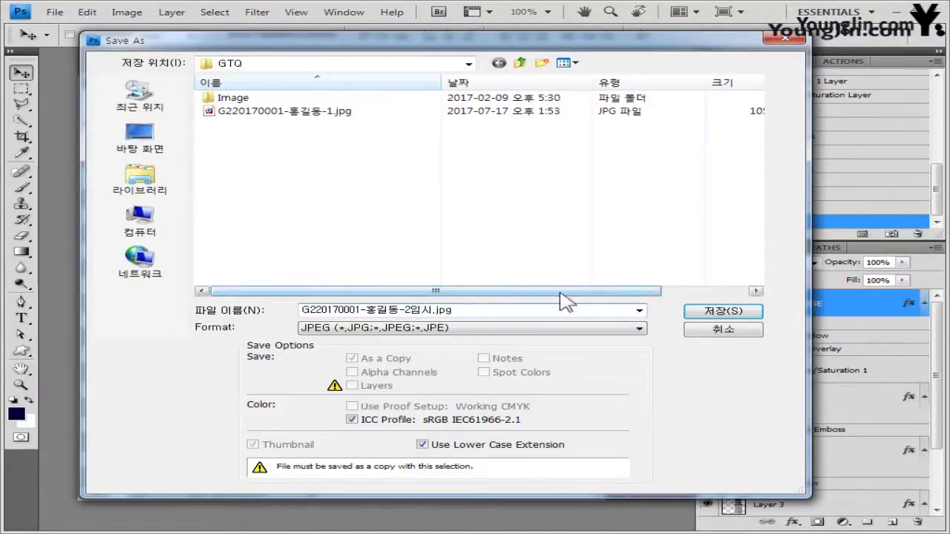
pyautogui.click(752, 313)
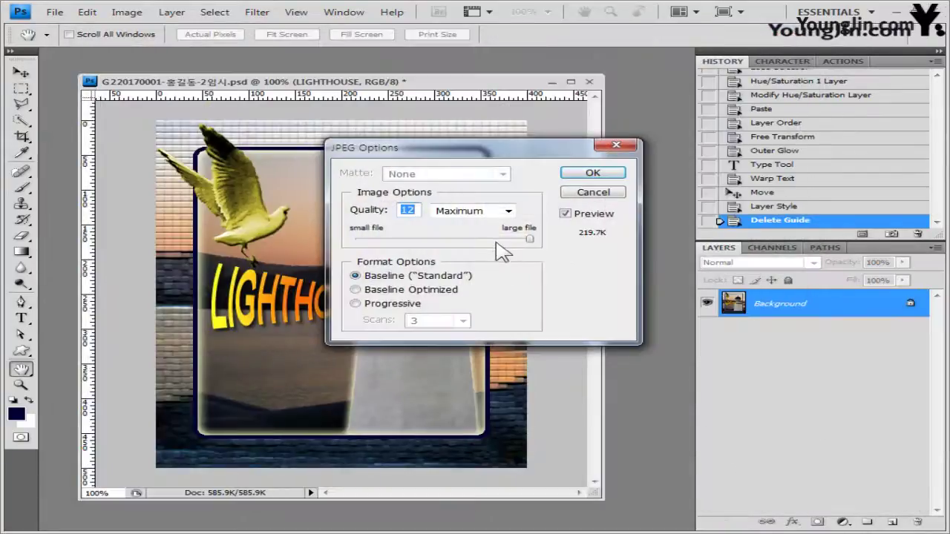
pyautogui.moveTo(501, 245); pyautogui.dragTo(487, 244)
pyautogui.click(592, 172)
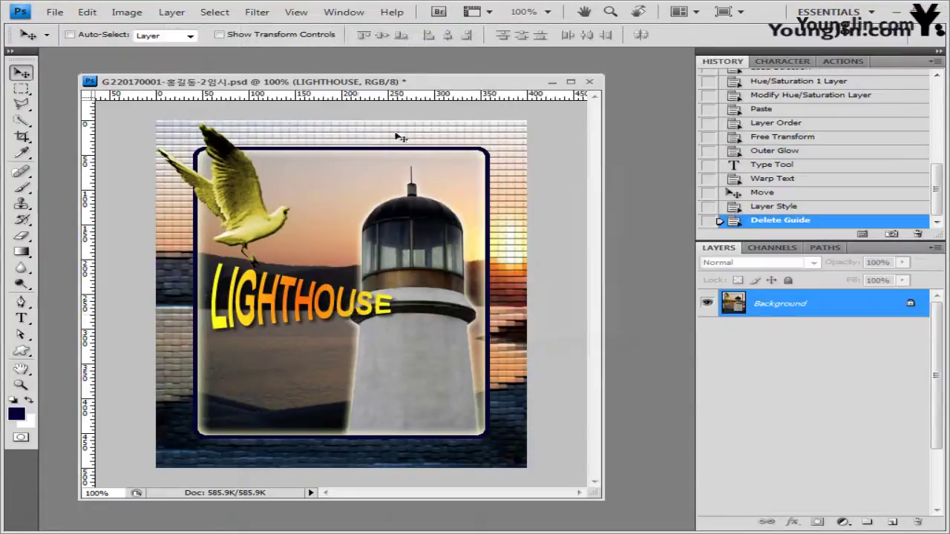
# Resize the image to 40 x 50 pixels with constrained proportions.
pyautogui.click(126, 12)
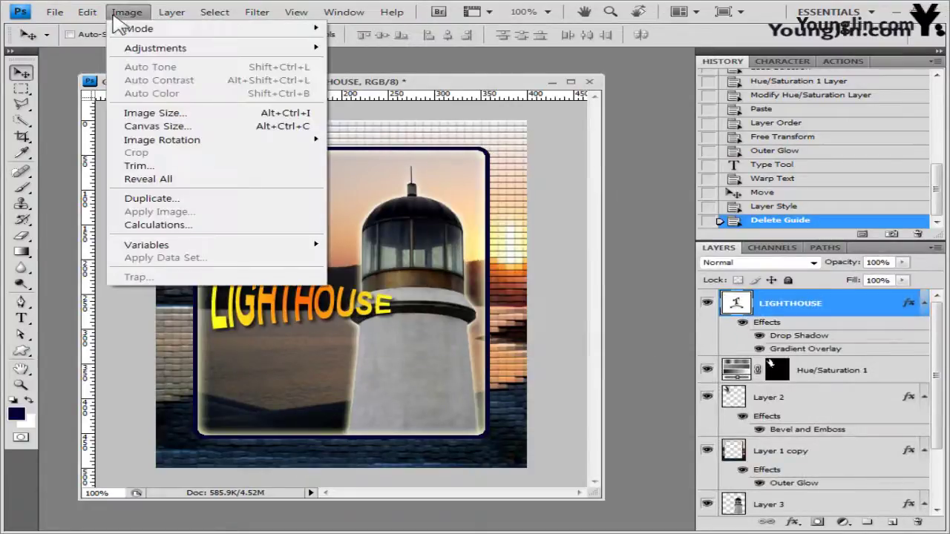
pyautogui.click(174, 115)
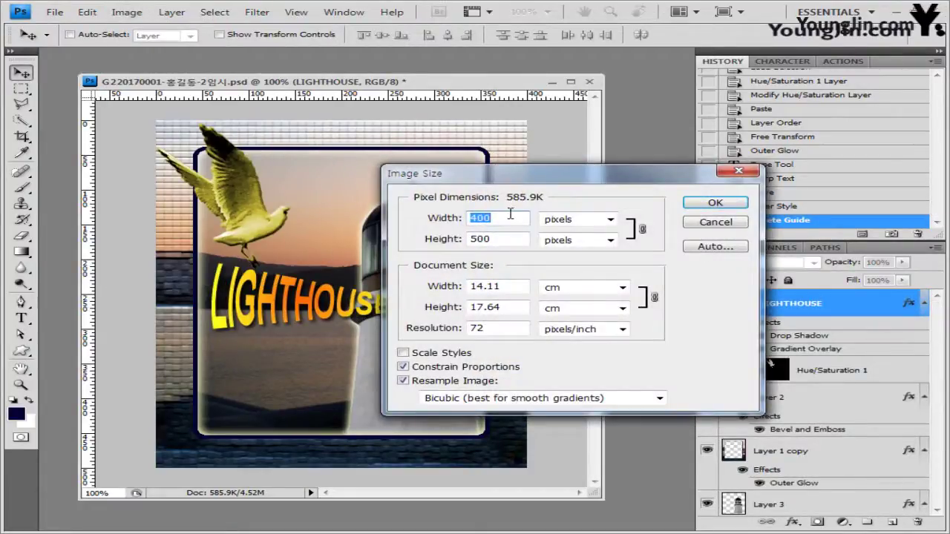
pyautogui.write('40')
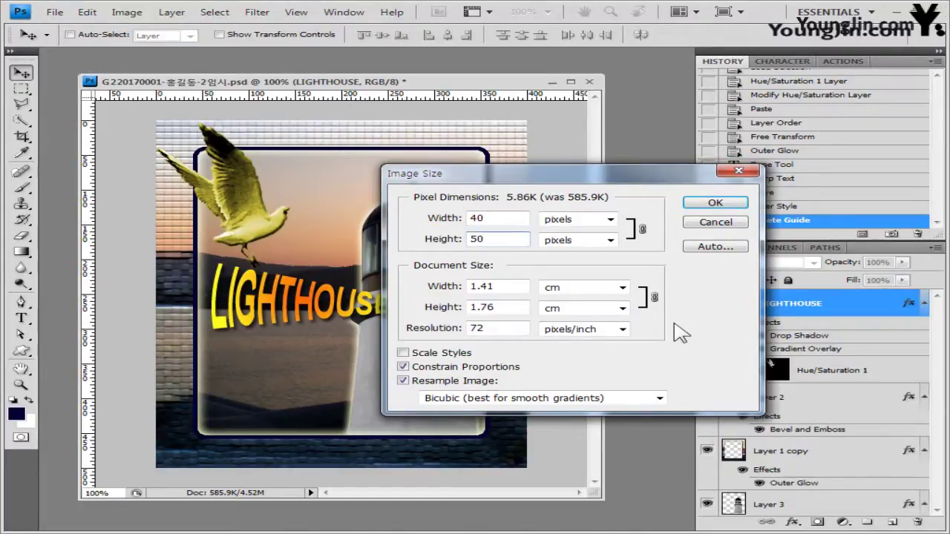
pyautogui.click(717, 202)
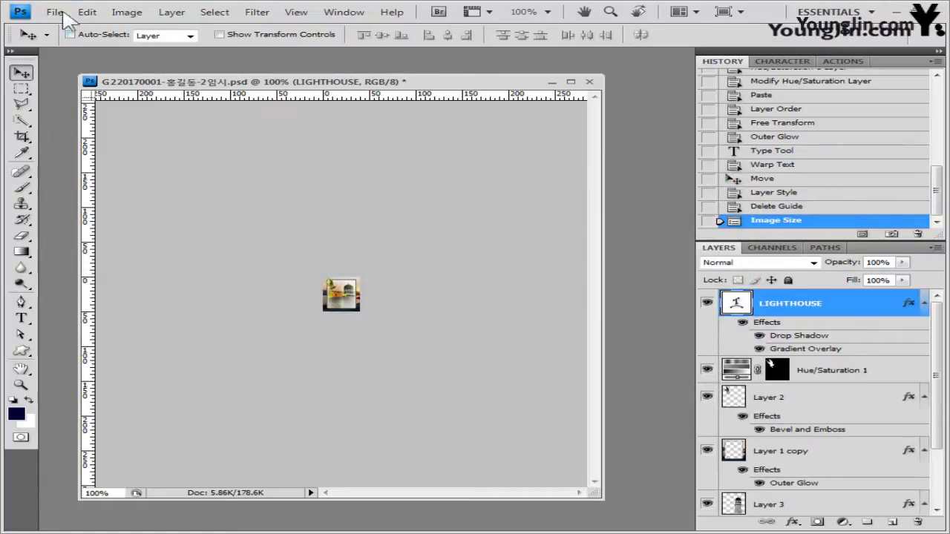
# Save the reduced image over the existing second-task PSD ending in -2 with maximized compatibility, and close the document.
pyautogui.click(58, 11)
pyautogui.click(100, 200)
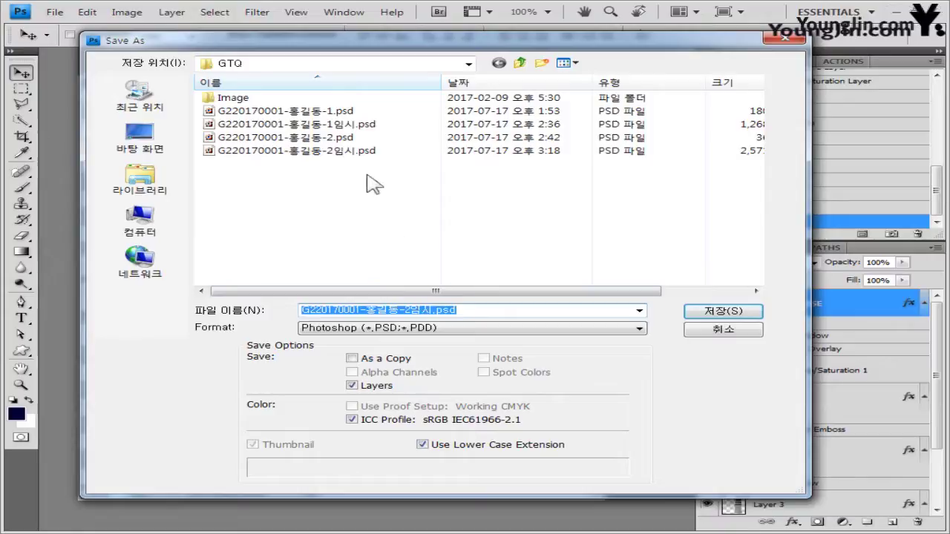
pyautogui.click(341, 137)
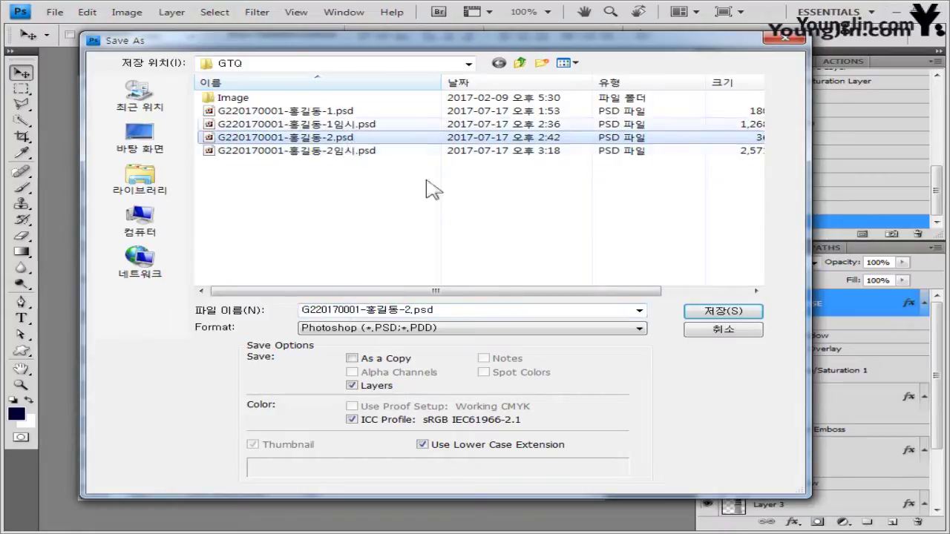
pyautogui.click(731, 313)
pyautogui.click(317, 218)
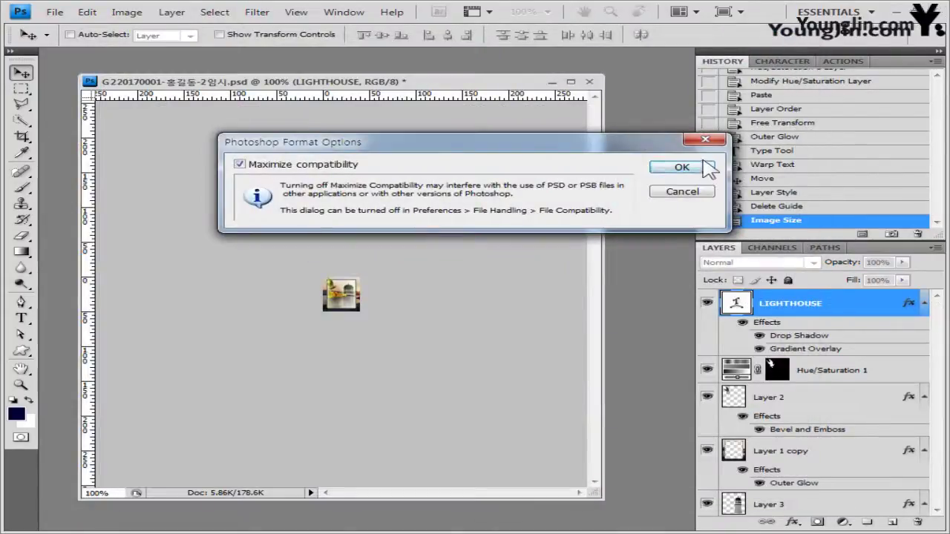
pyautogui.click(681, 167)
pyautogui.hotkey('ctrl', 'w')
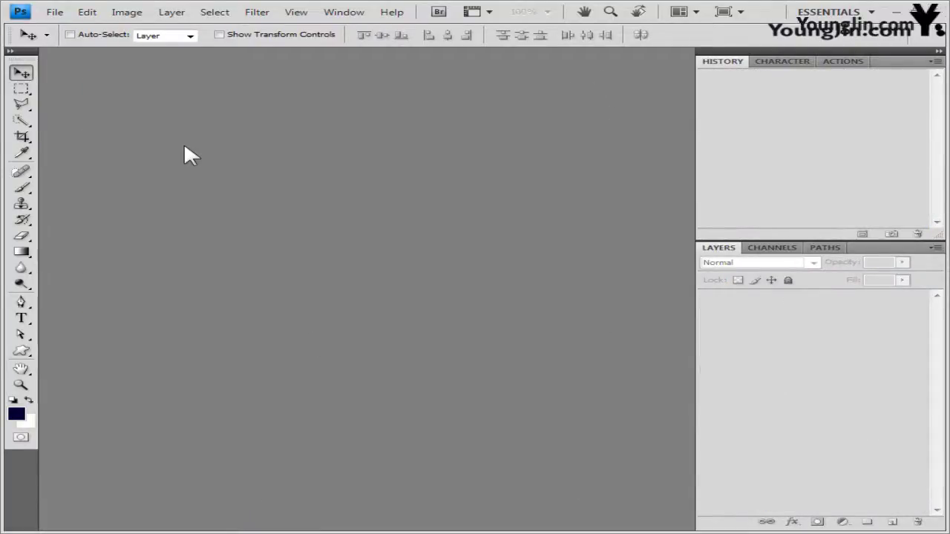
# Create a new 600 x 400 pixel document at 72 pixels/inch in RGB Color with a white background.
pyautogui.click(55, 12)
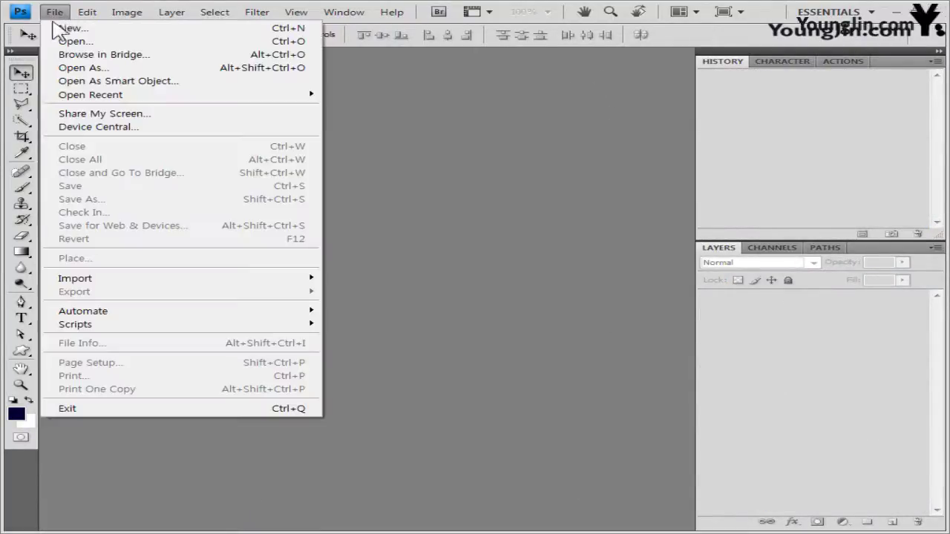
pyautogui.click(52, 26)
pyautogui.doubleClick(326, 186)
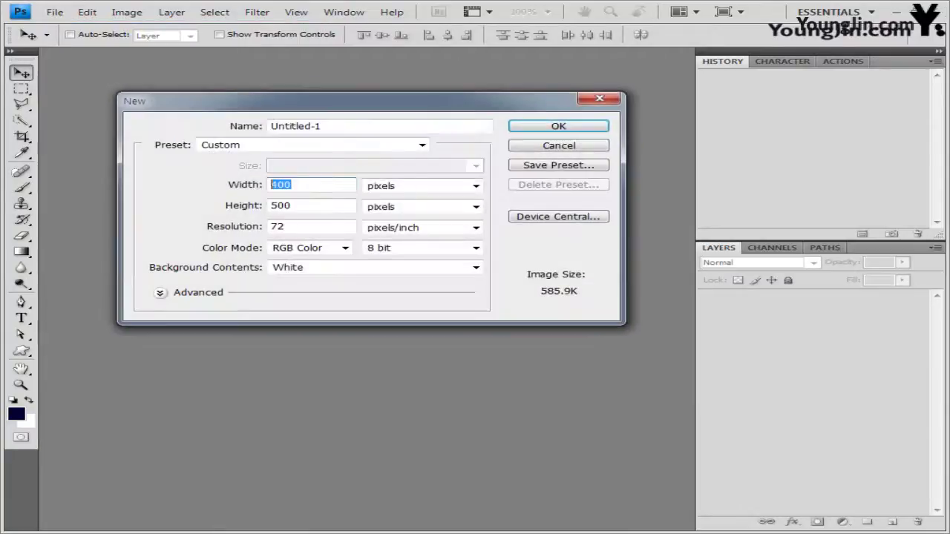
pyautogui.write('600')
pyautogui.doubleClick(338, 206)
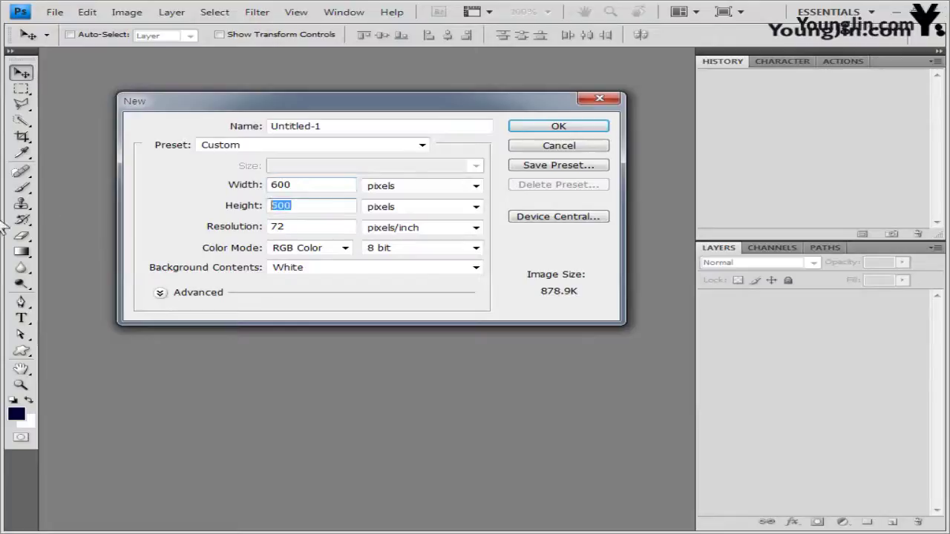
pyautogui.write('400')
pyautogui.click(579, 125)
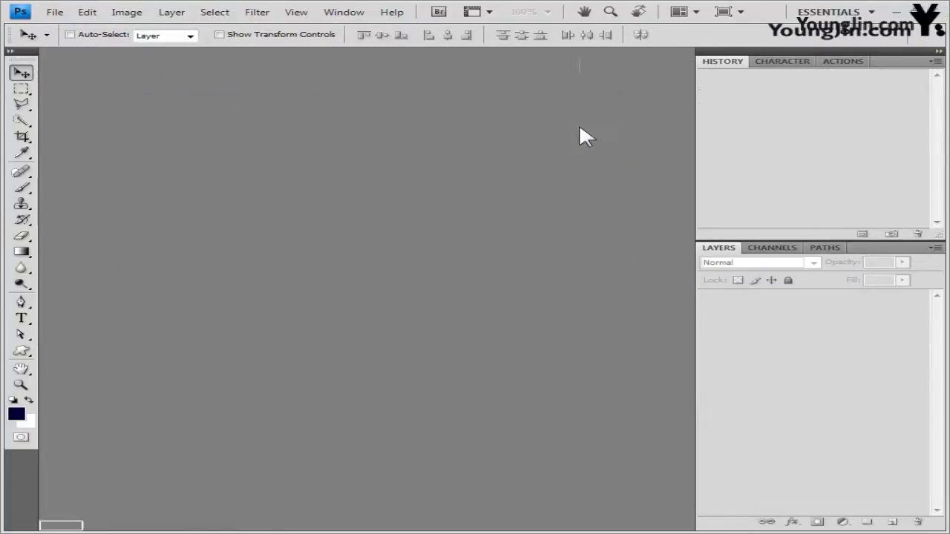
# Float the new document in its own window and show the grid over the canvas.
pyautogui.moveTo(162, 56); pyautogui.dragTo(329, 134)
pyautogui.click(297, 12)
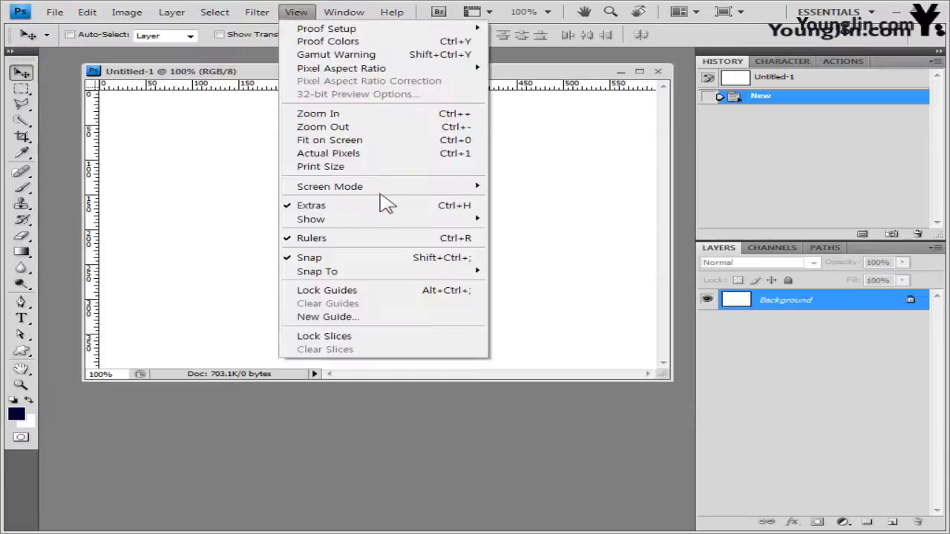
pyautogui.moveTo(371, 220)
pyautogui.click(544, 260)
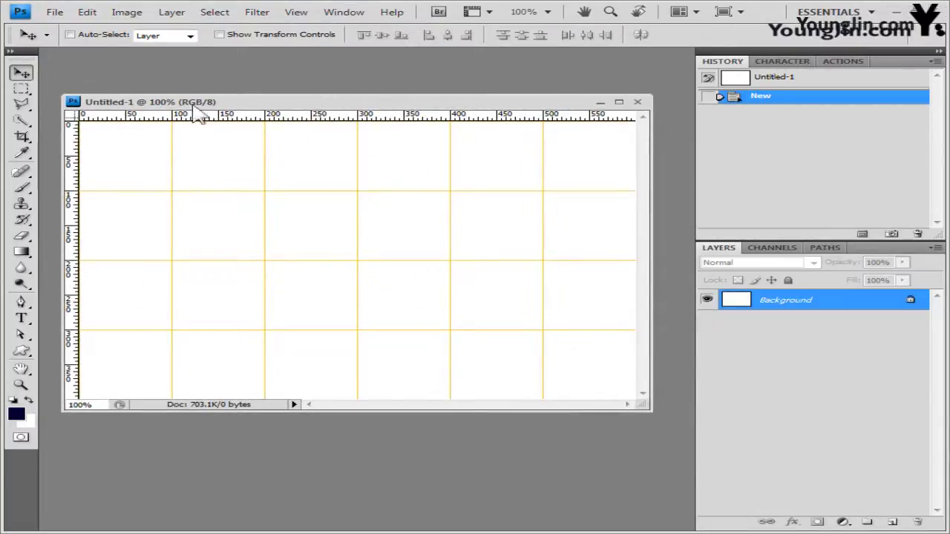
# Save the new document as a PSD in the GTQ folder, named with the exam number and candidate's name followed by -3.
pyautogui.click(55, 12)
pyautogui.click(88, 197)
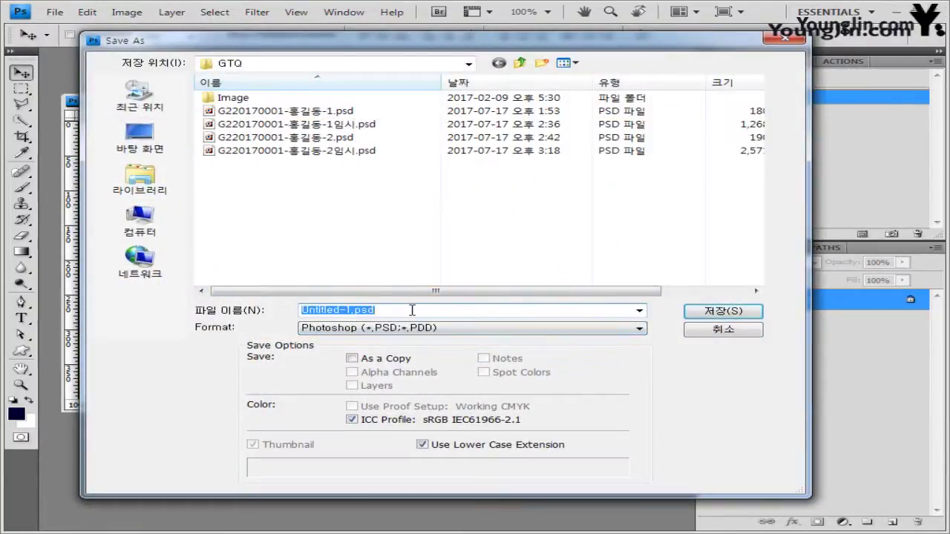
pyautogui.write('G220170001-홍길동-3')
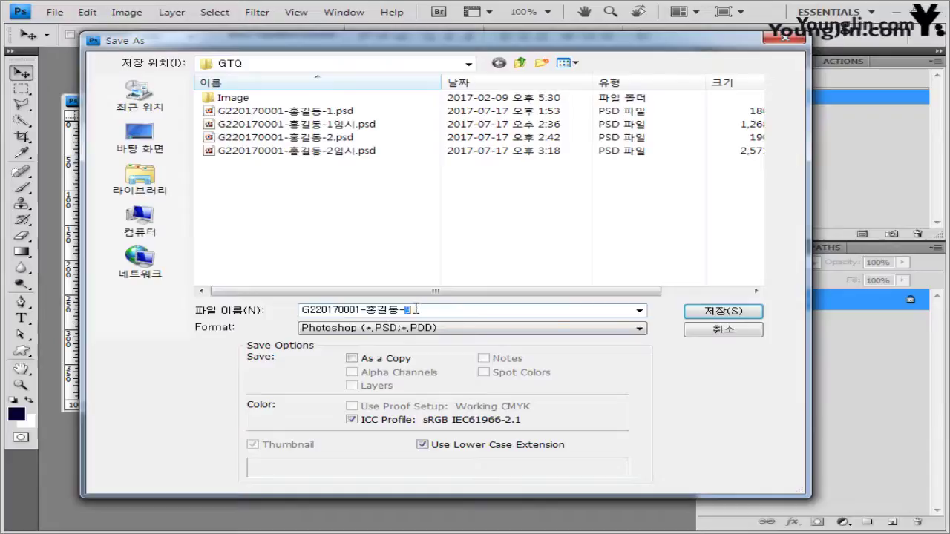
pyautogui.click(718, 318)
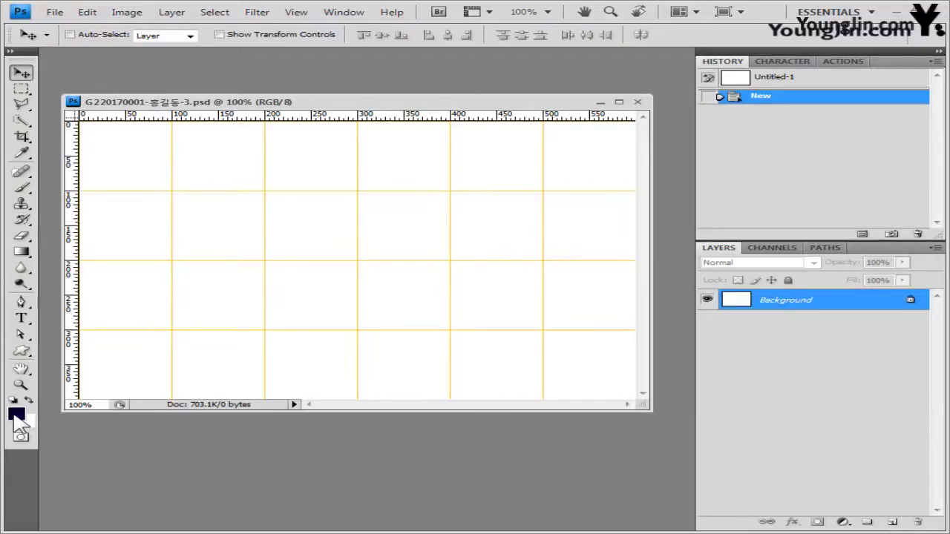
# Set the foreground color to 66ccff and fill the Background layer with it.
pyautogui.click(16, 417)
pyautogui.doubleClick(547, 324)
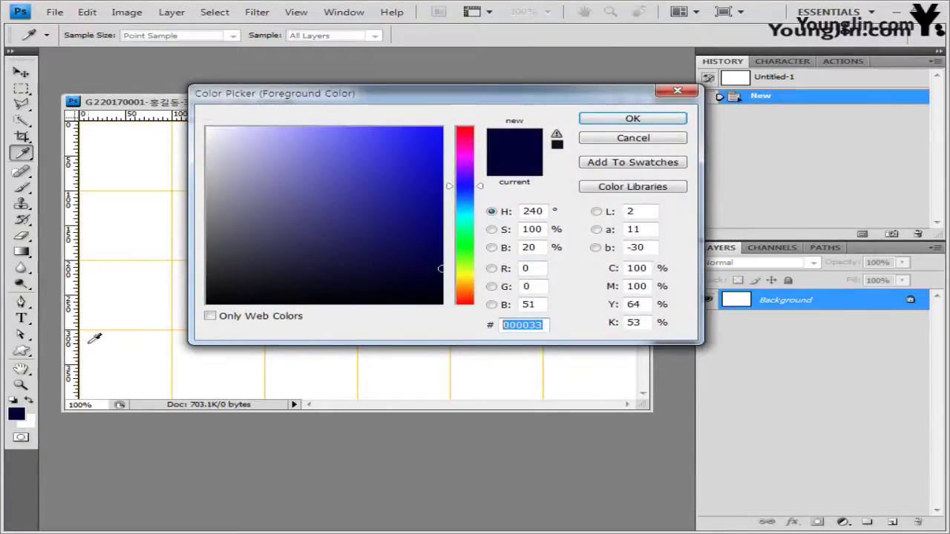
pyautogui.write('66ccff')
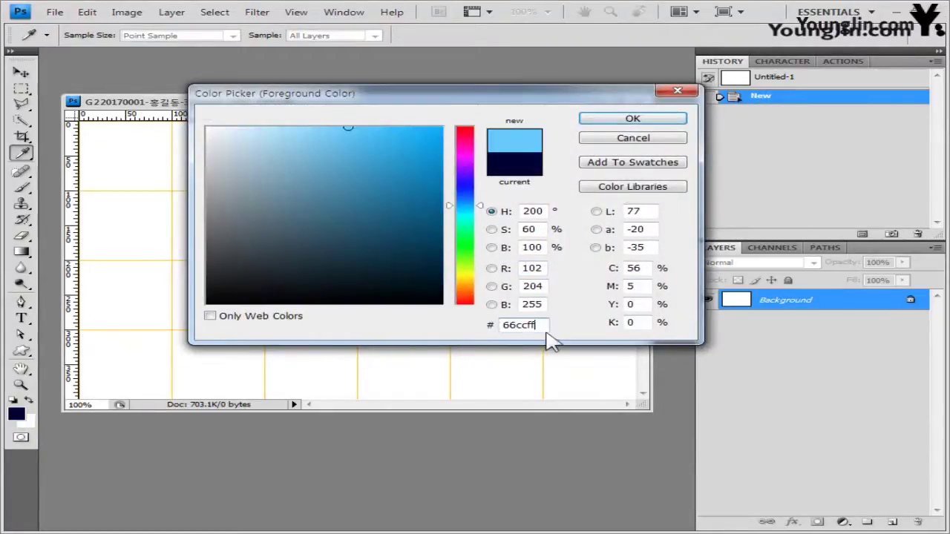
pyautogui.click(632, 120)
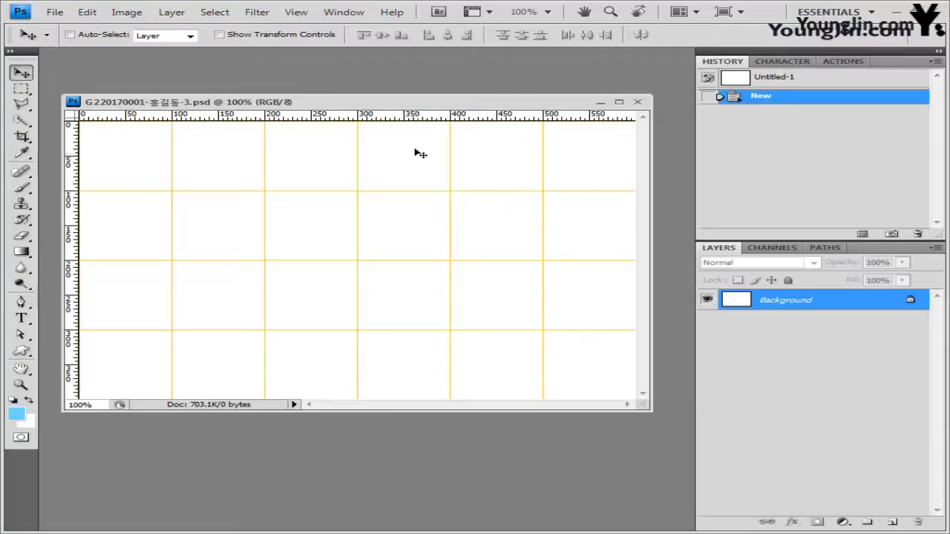
pyautogui.hotkey('alt', 'BackSpace')
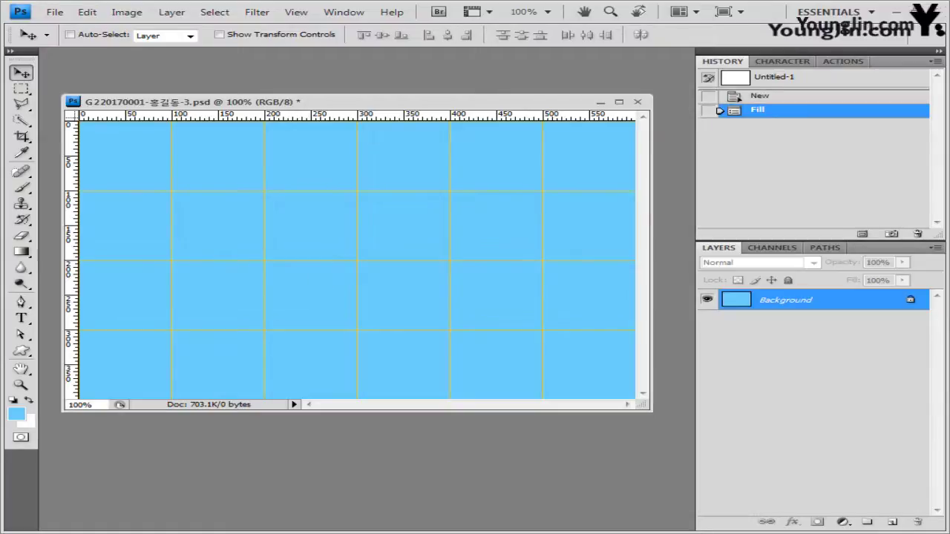
# Open 2급-5.jpg from the Image folder, copy the whole picture into the 600 x 400 document and close the source image.
pyautogui.hotkey('alt', 'Tab')
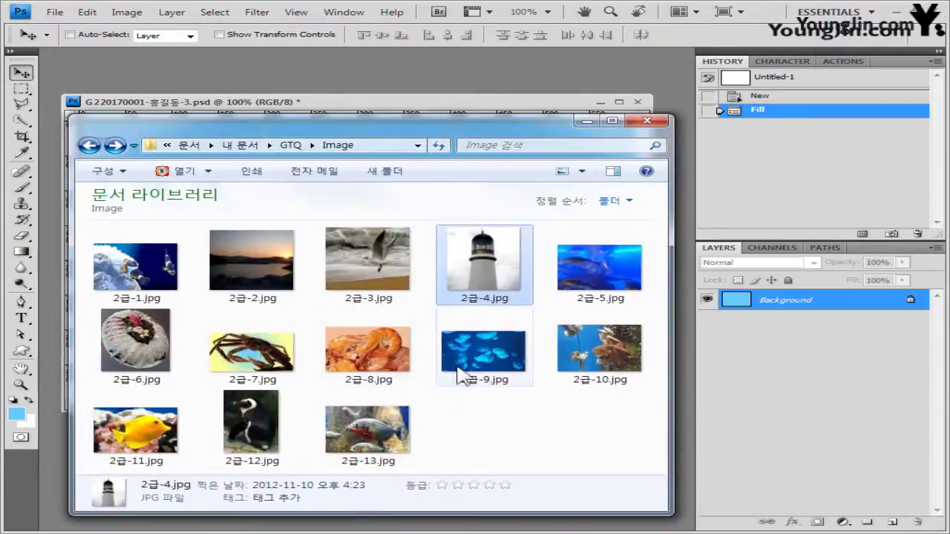
pyautogui.moveTo(600, 267); pyautogui.dragTo(547, 68)
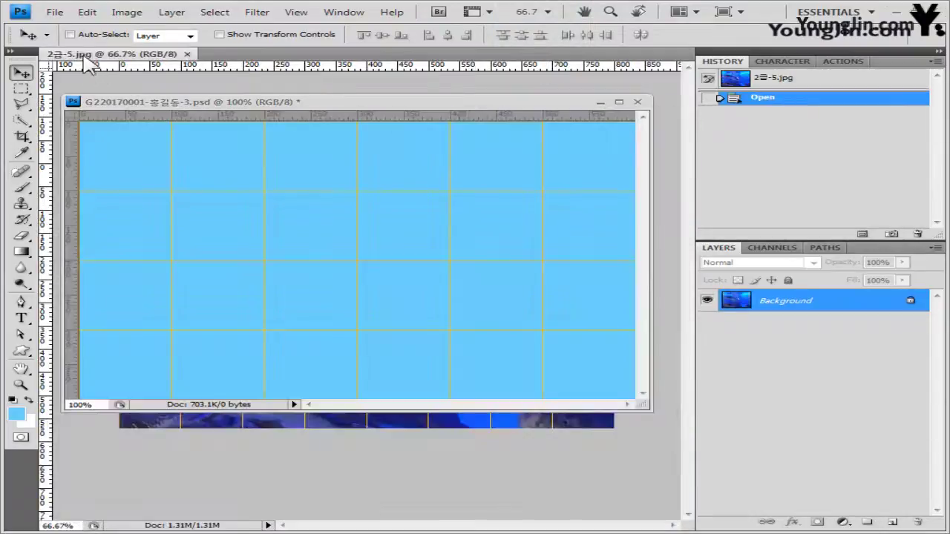
pyautogui.moveTo(89, 60); pyautogui.dragTo(343, 192)
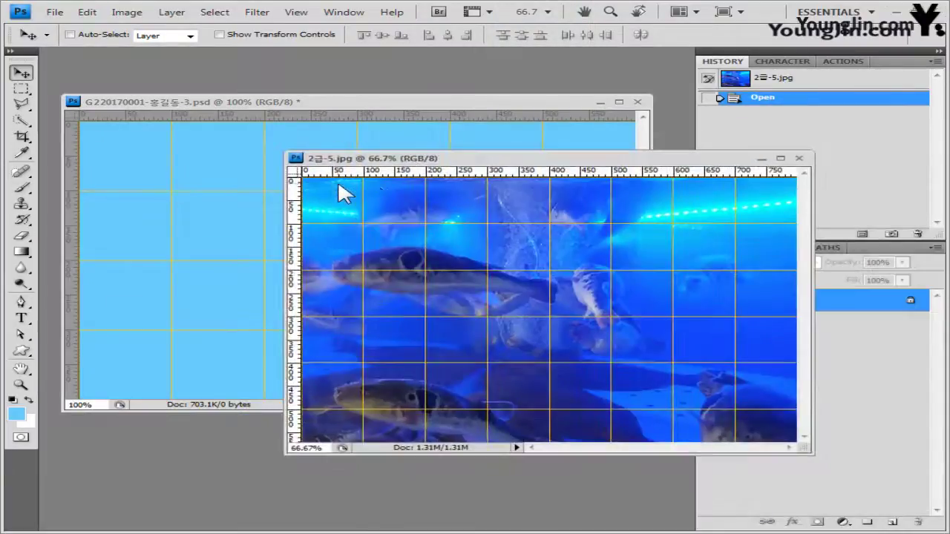
pyautogui.hotkey('ctrl', 'a')
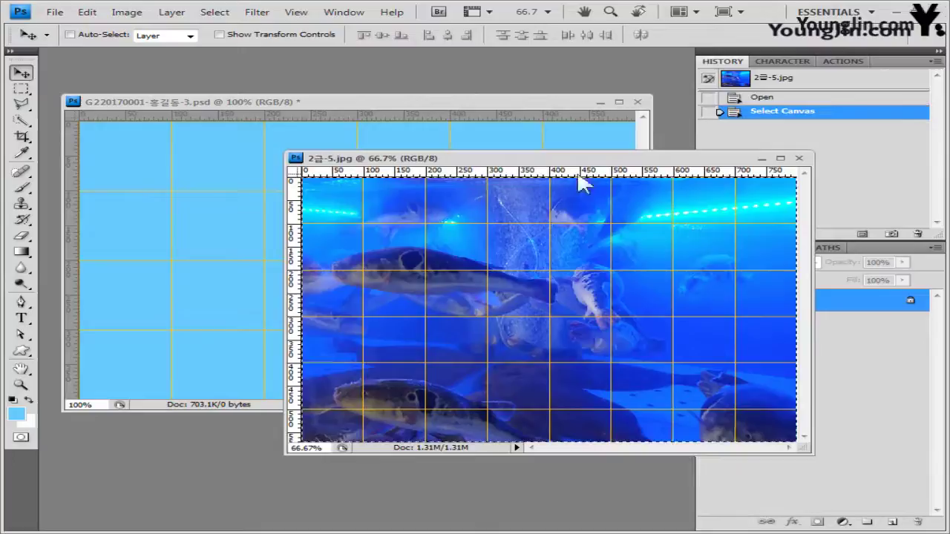
pyautogui.click(800, 158)
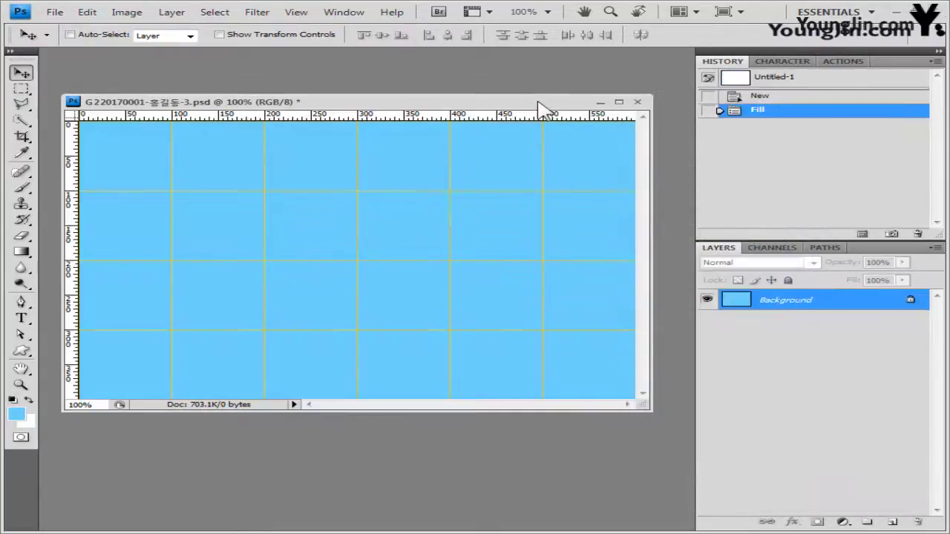
pyautogui.hotkey('ctrl', 'v')
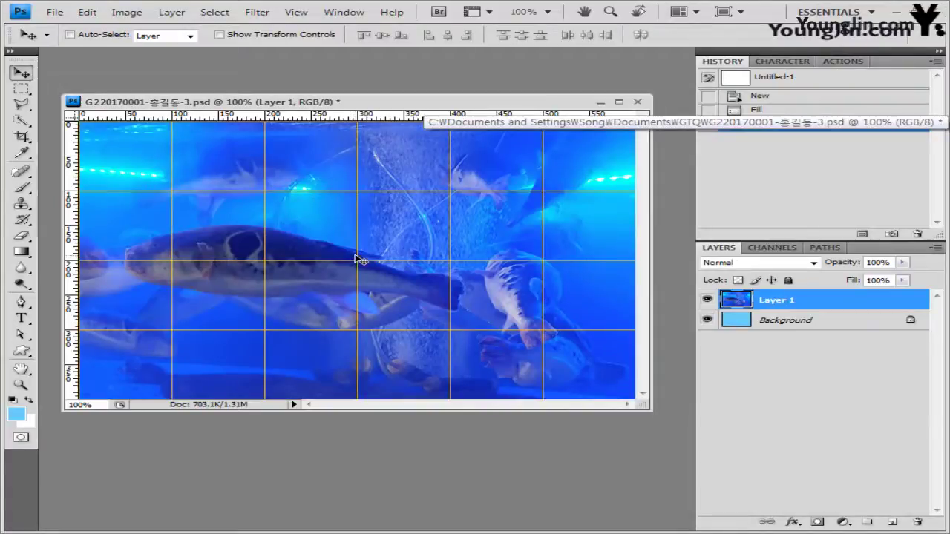
# Scale the pasted fish photo layer down to about 78.5% width and 77.8% height, keeping its upper-left corner on the canvas corner.
pyautogui.hotkey('ctrl', 't')
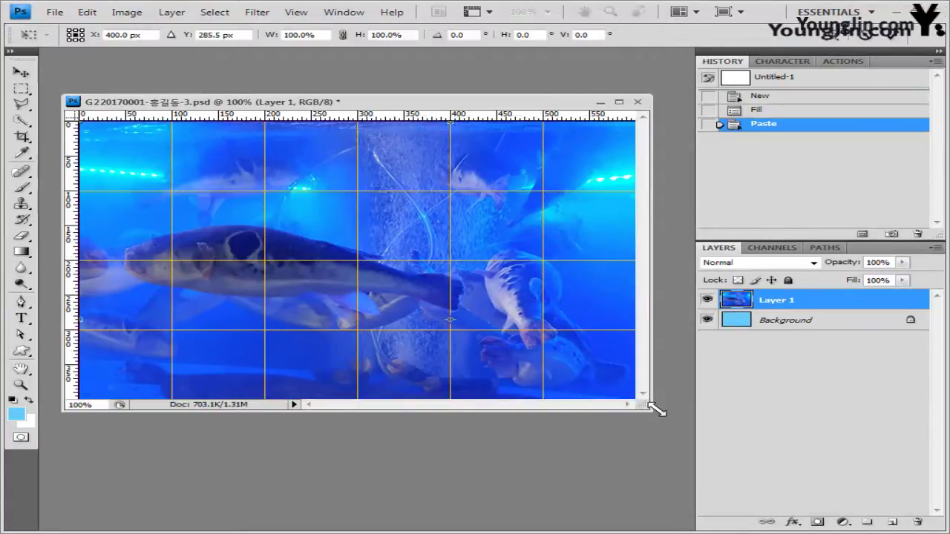
pyautogui.moveTo(657, 409); pyautogui.dragTo(704, 485)
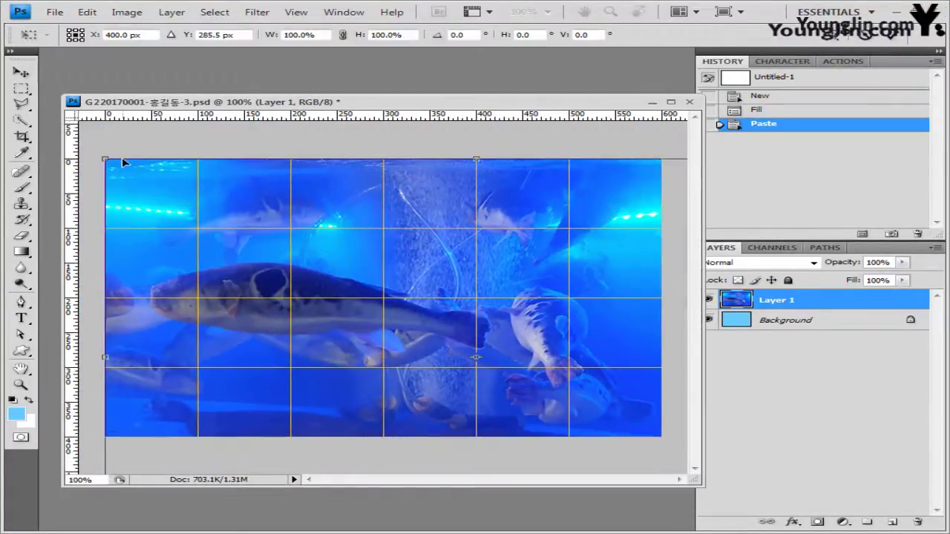
pyautogui.moveTo(107, 160); pyautogui.dragTo(223, 210)
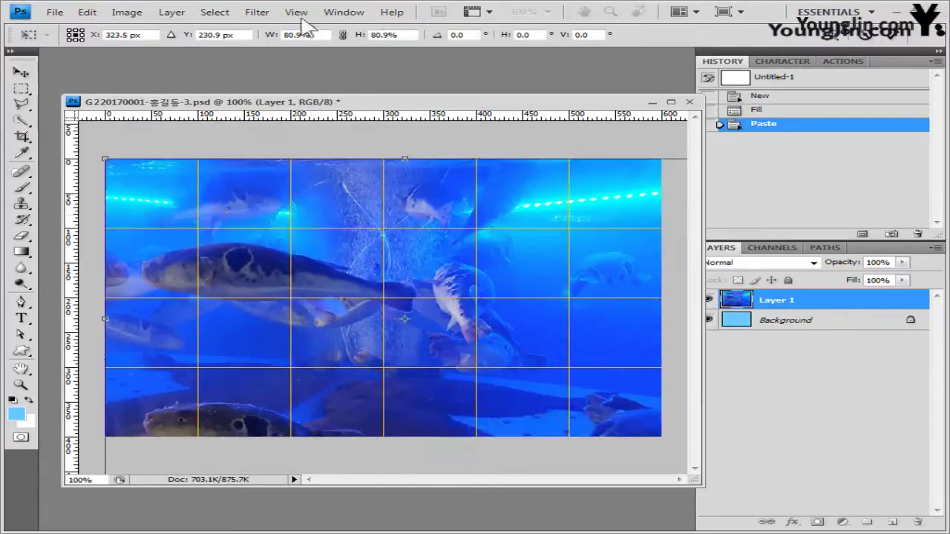
pyautogui.click(296, 11)
pyautogui.press('Escape')
pyautogui.moveTo(166, 191)
pyautogui.mouseDown()
pyautogui.moveTo(177, 204)
pyautogui.moveTo(171, 195)
pyautogui.mouseUp()
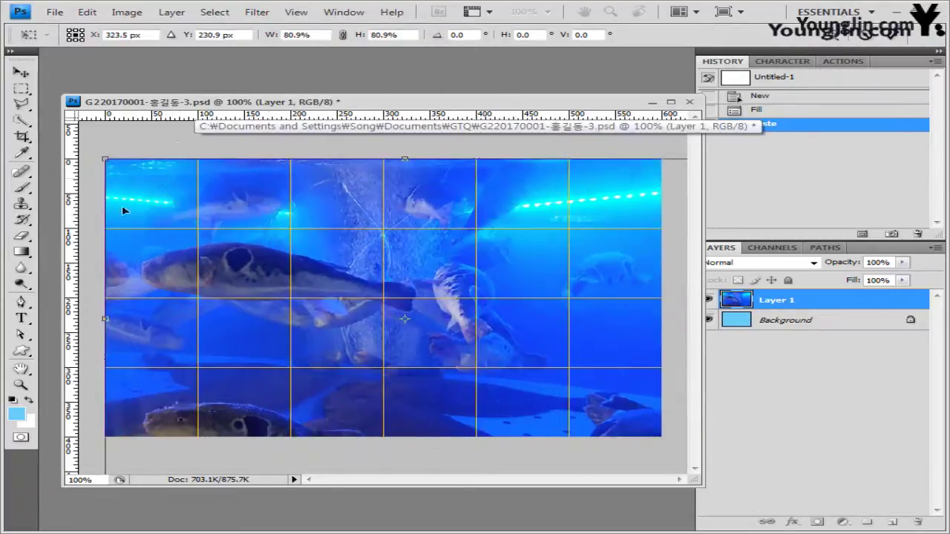
pyautogui.hotkey('ctrl', 'z')
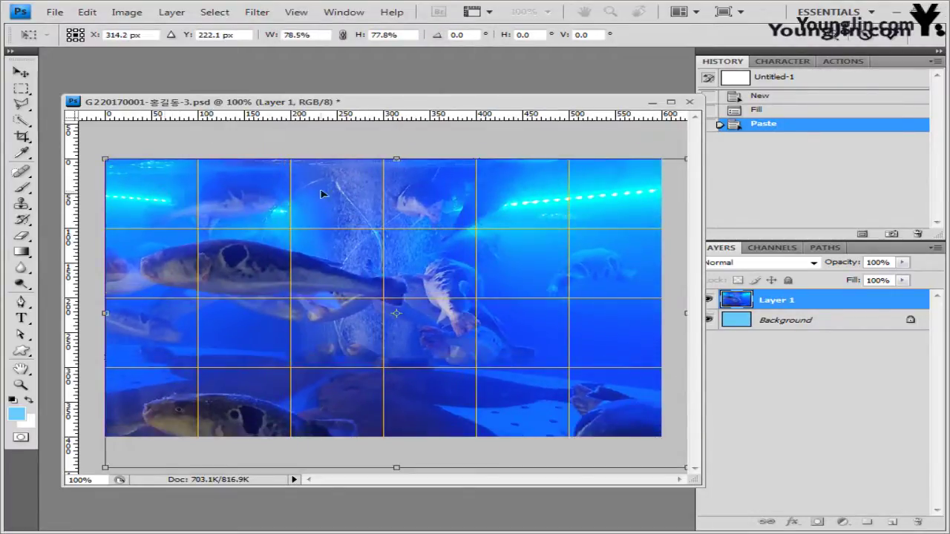
pyautogui.press('Return')
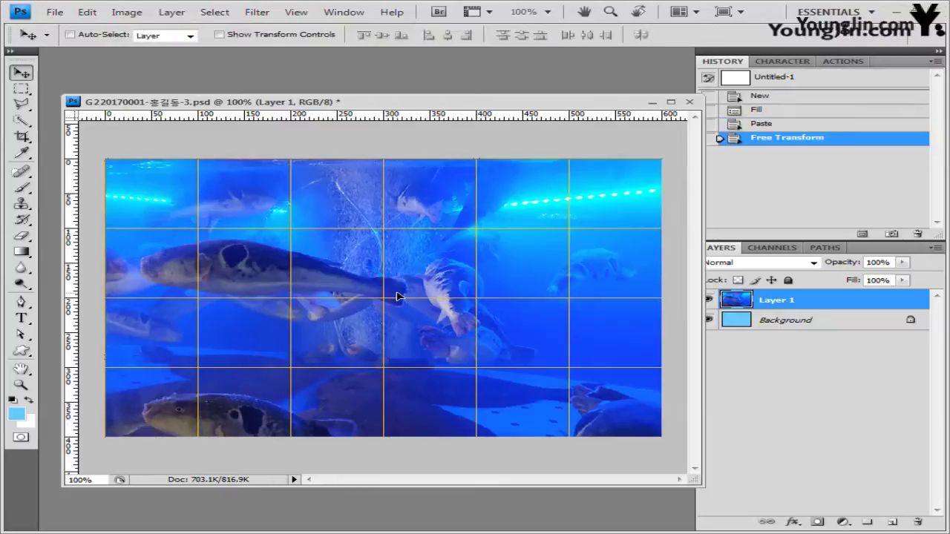
# Apply the Crosshatch filter to the fish photo layer with stroke length 9, sharpness 6 and strength 1.
pyautogui.click(258, 14)
pyautogui.moveTo(321, 142)
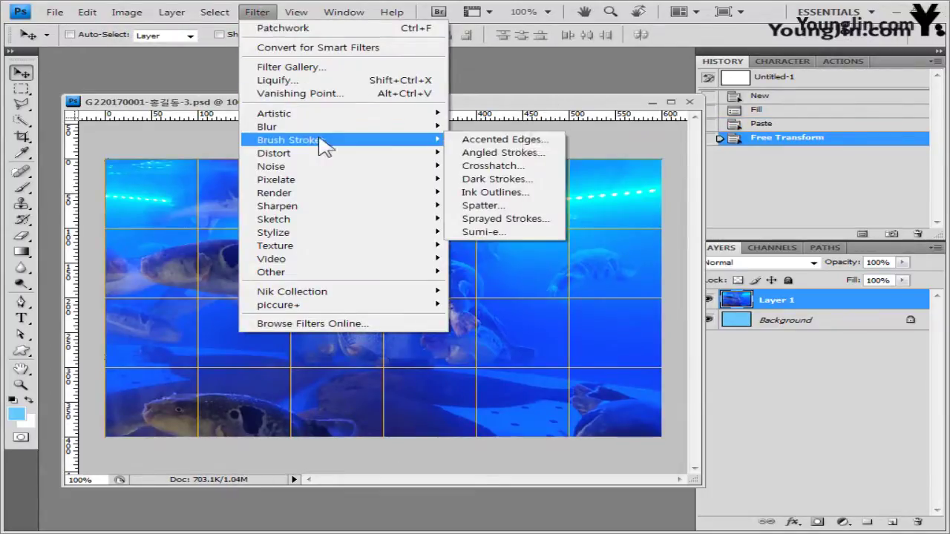
pyautogui.click(528, 170)
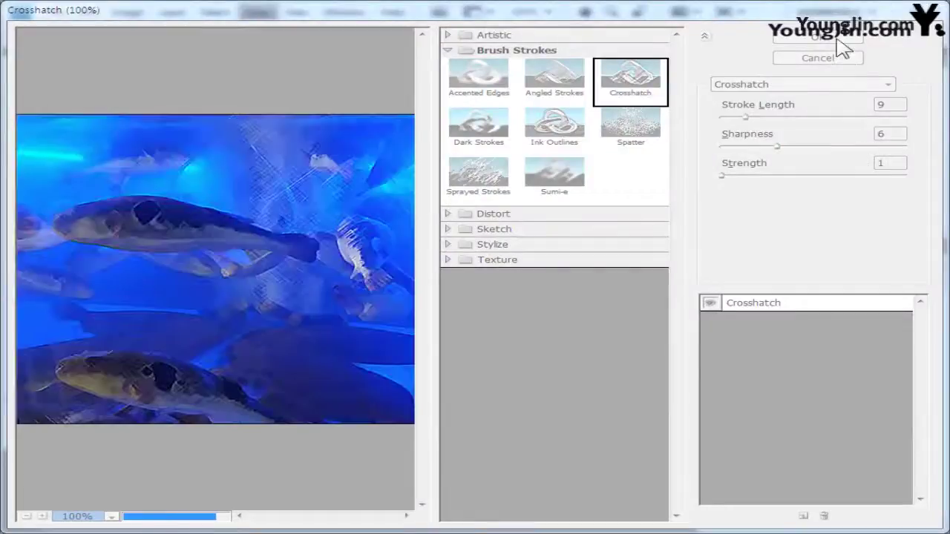
# Apply the Crosshatch filter with stroke length 9, sharpness 6 and strength 1, and add a layer mask to the aquarium layer.
pyautogui.click(837, 39)
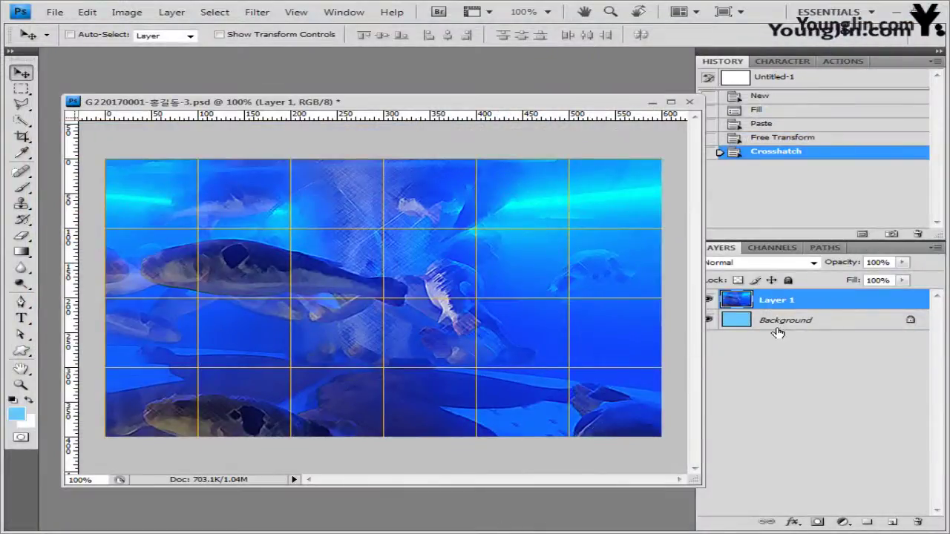
pyautogui.click(816, 524)
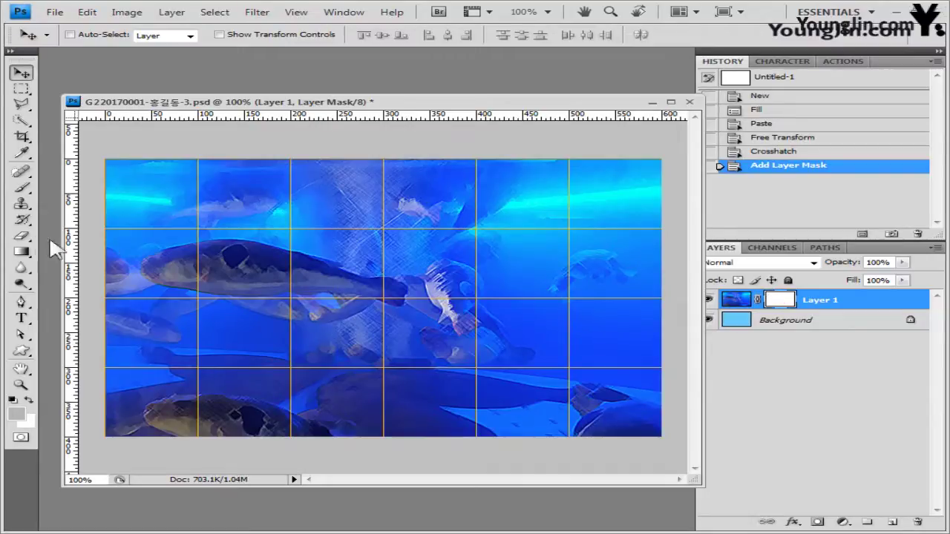
# Set up the Gradient tool with the Black, White preset.
pyautogui.click(22, 252)
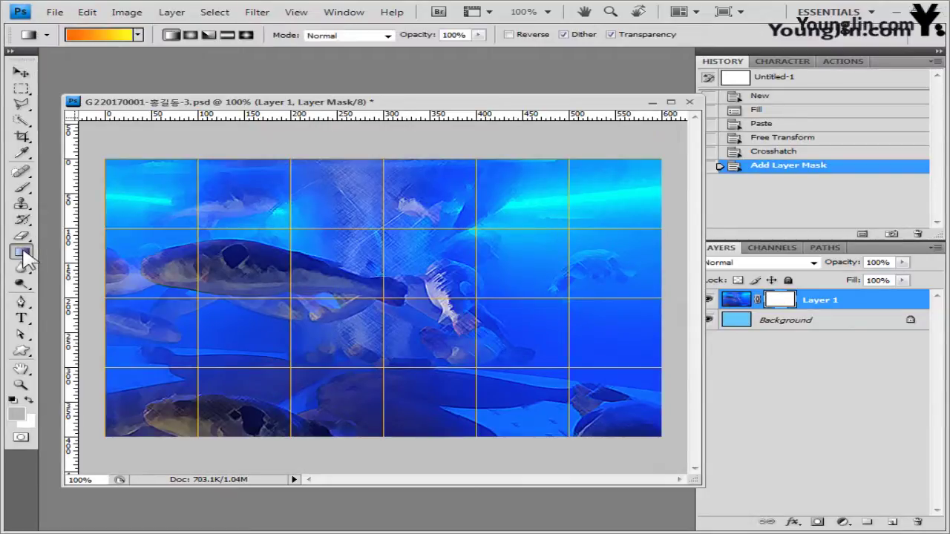
pyautogui.click(99, 35)
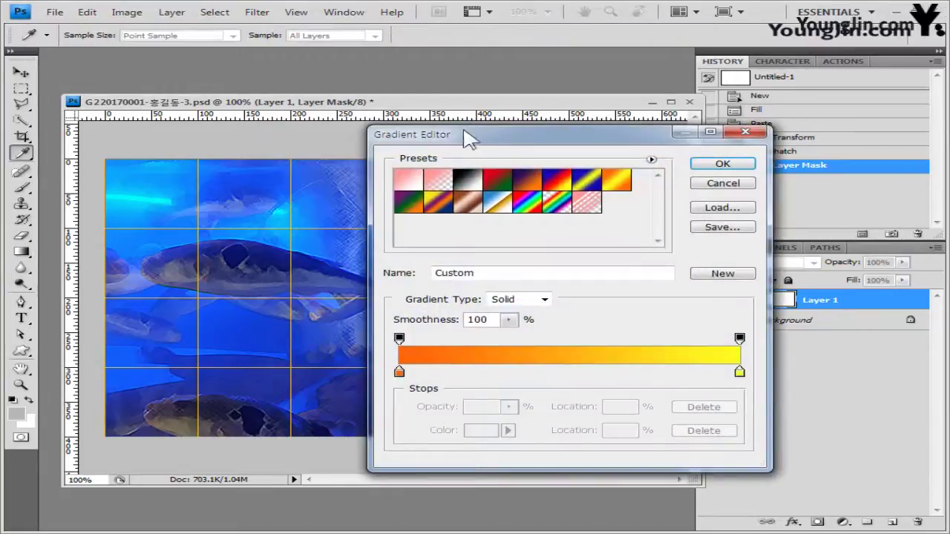
pyautogui.moveTo(464, 136); pyautogui.dragTo(435, 81)
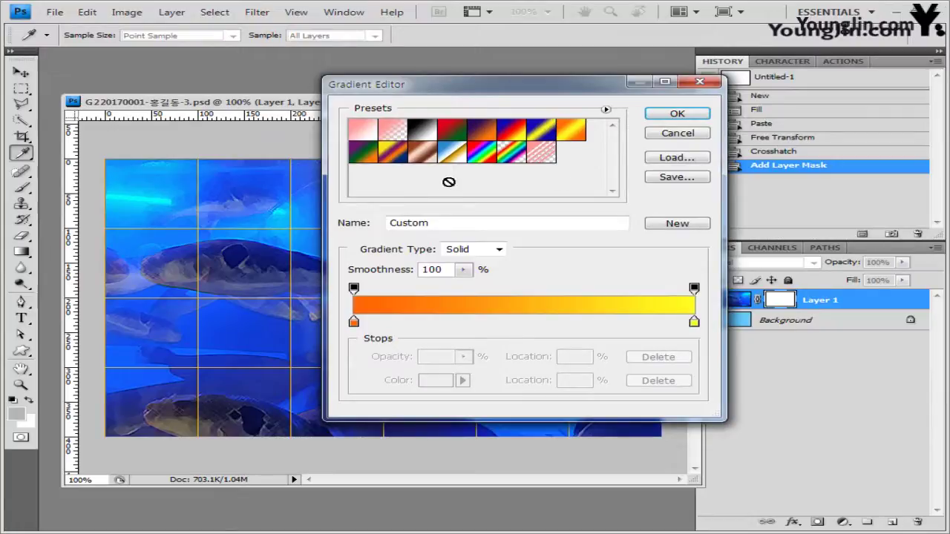
pyautogui.click(427, 135)
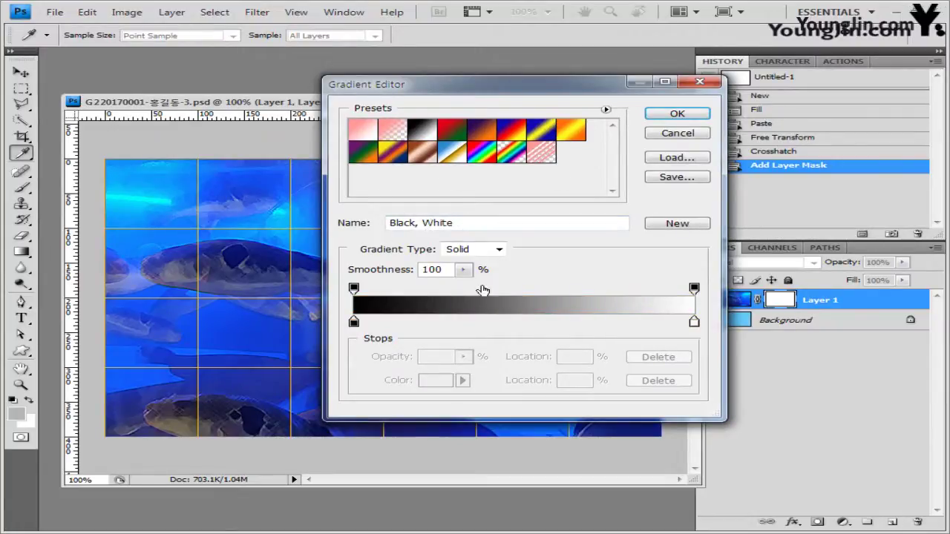
pyautogui.click(678, 115)
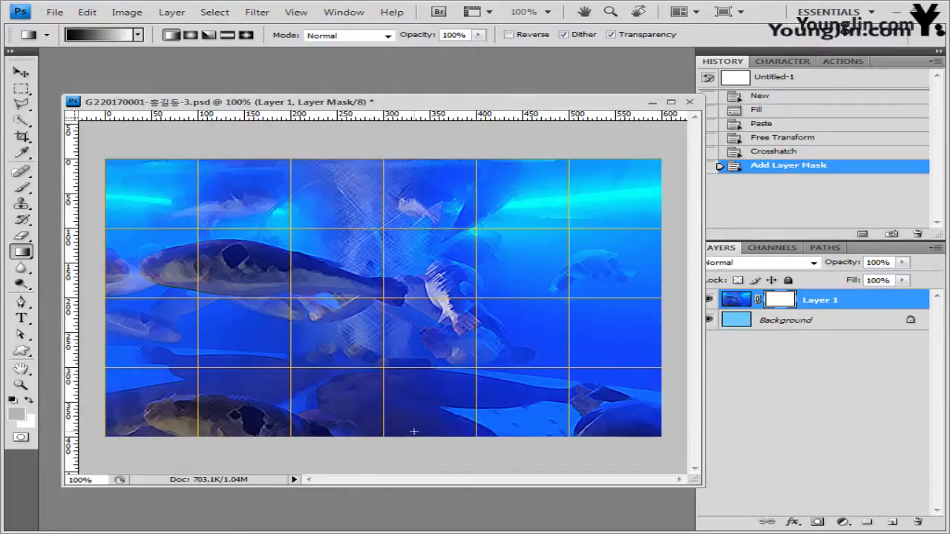
# Draw a vertical gradient on the Layer 1 mask, revert it, and redraw it to fade out the lower part of the image.
pyautogui.moveTo(413, 430); pyautogui.dragTo(413, 432)
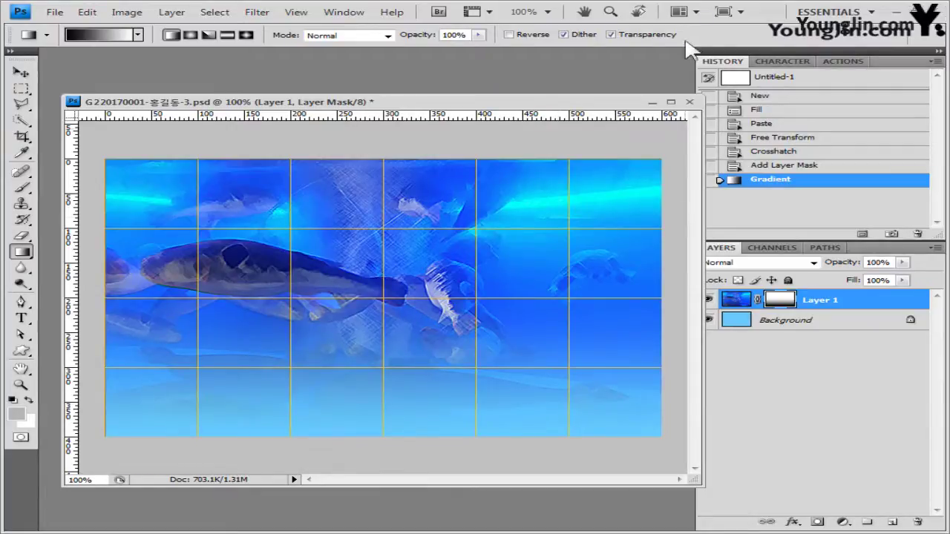
pyautogui.click(785, 167)
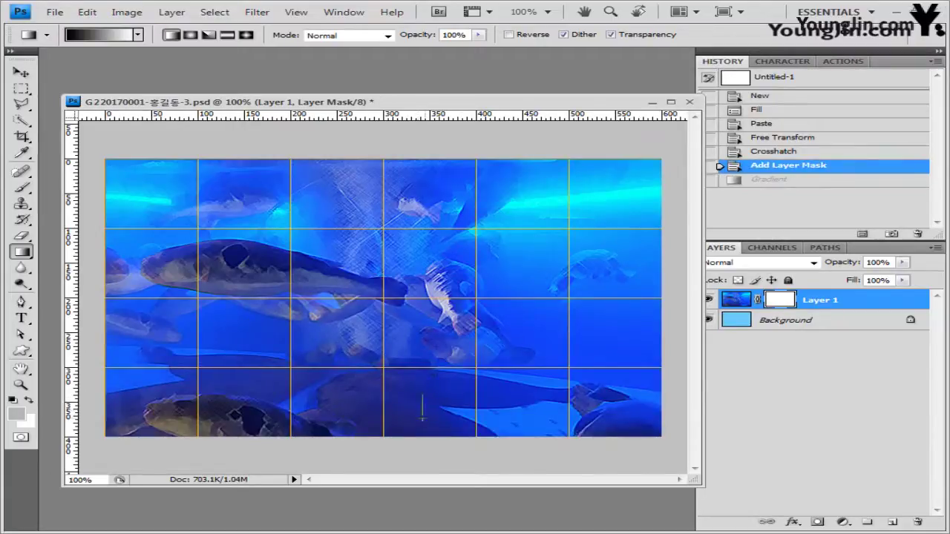
pyautogui.moveTo(422, 420); pyautogui.dragTo(422, 420)
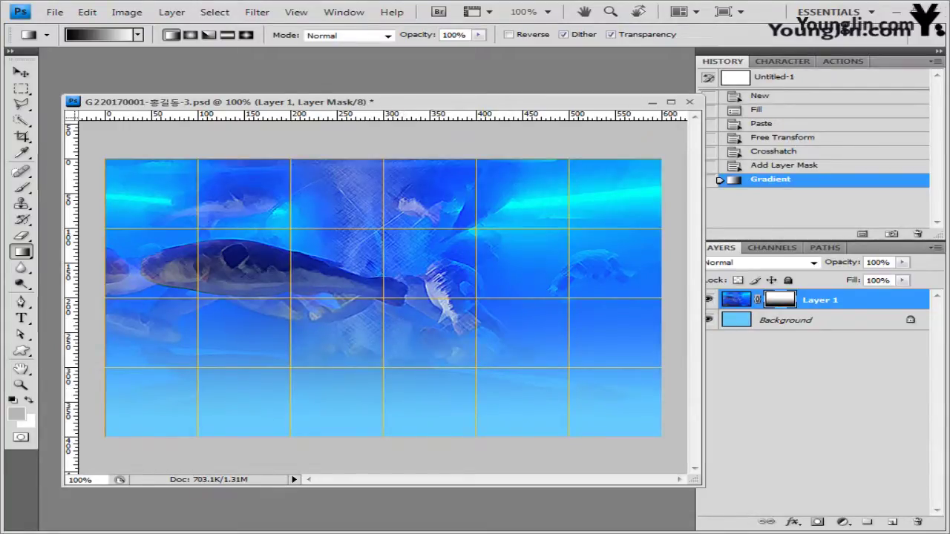
# Place 2급-6.jpg over the composition window and switch to the Magic Wand tool.
pyautogui.hotkey('alt', 'Tab')
pyautogui.moveTo(136, 340); pyautogui.dragTo(223, 144)
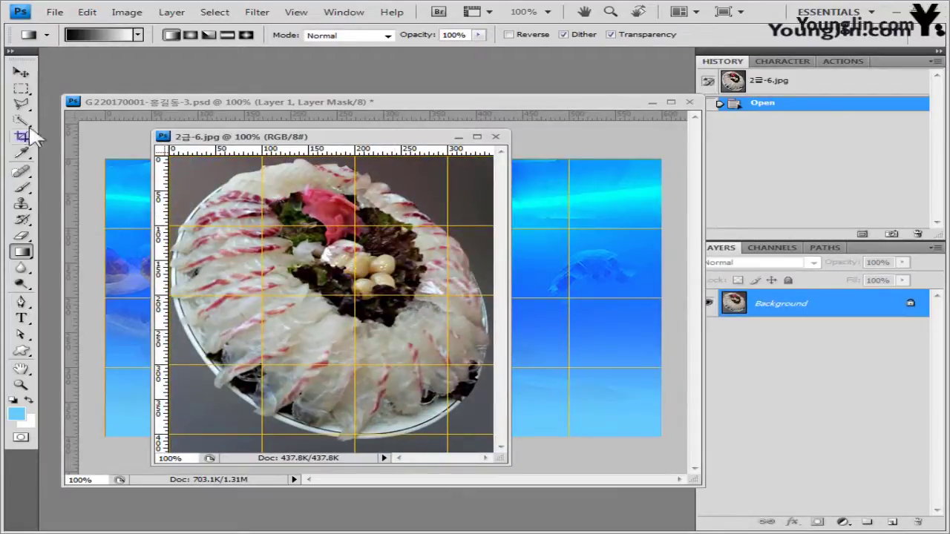
pyautogui.moveTo(22, 120); pyautogui.dragTo(97, 123)
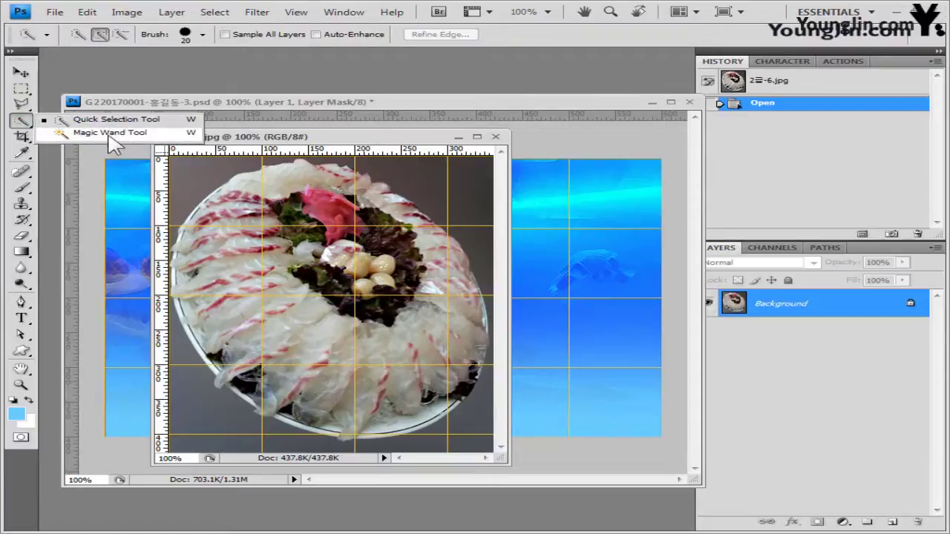
pyautogui.click(107, 132)
pyautogui.click(217, 173)
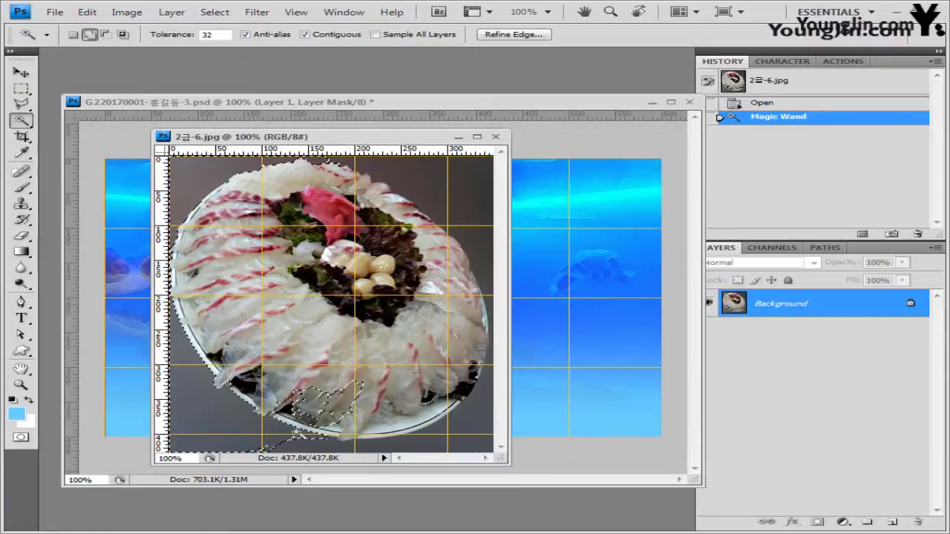
pyautogui.keyDown('shift'); pyautogui.click(446, 195); pyautogui.keyUp('shift')
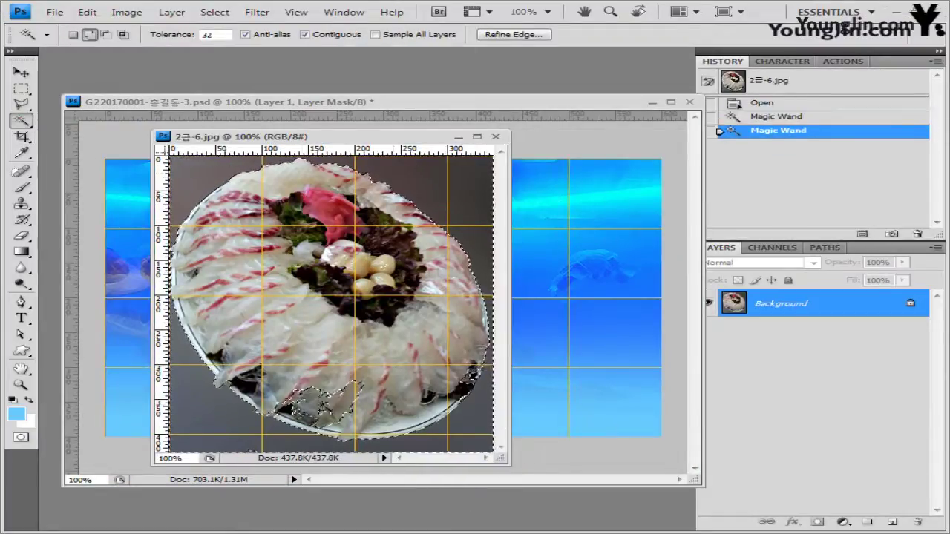
pyautogui.click(765, 103)
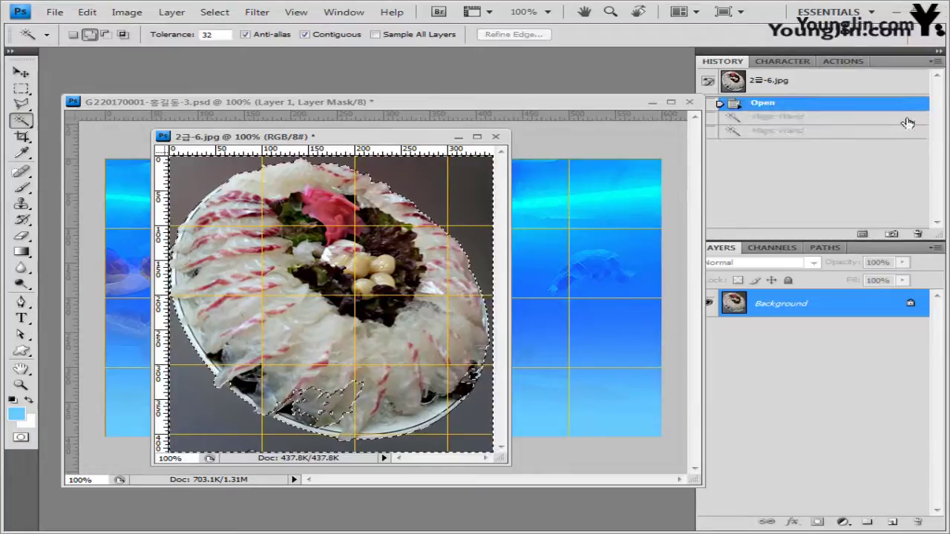
# Select the plate of raw fish by picking the surrounding grey background with a Magic Wand tolerance of 20 and inverting the selection.
pyautogui.moveTo(213, 39); pyautogui.dragTo(111, 38)
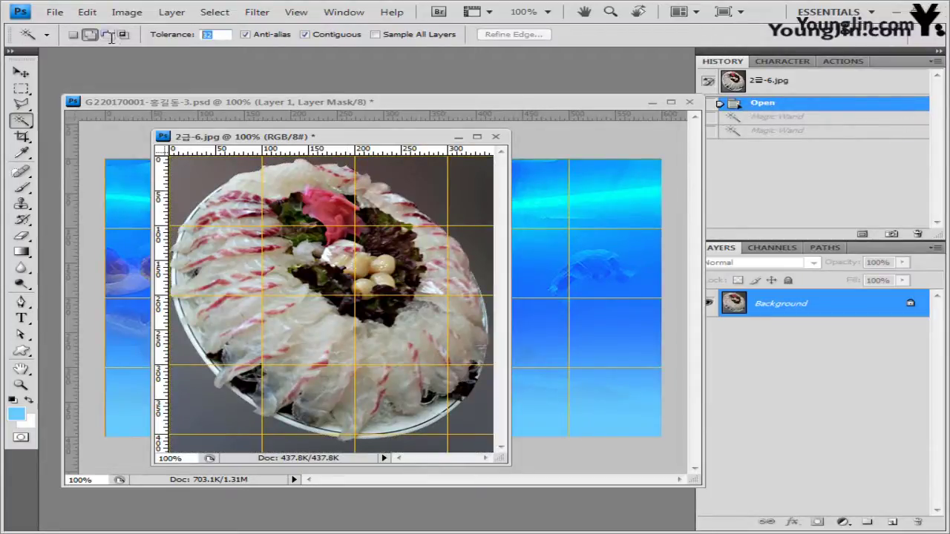
pyautogui.write('20')
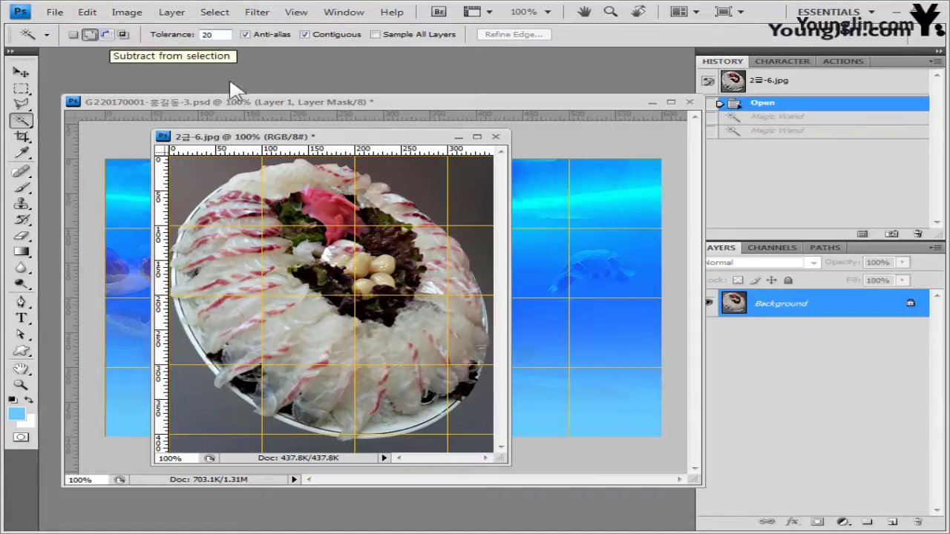
pyautogui.click(198, 174)
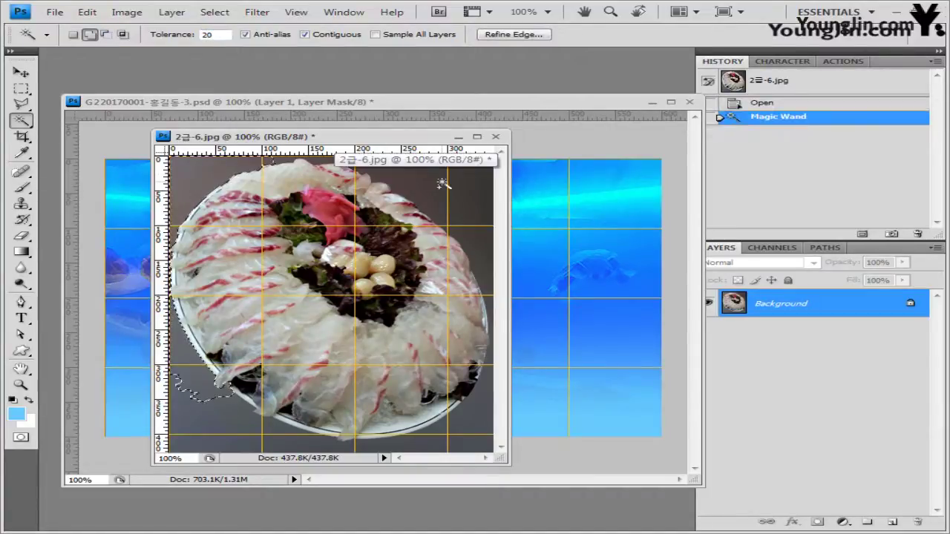
pyautogui.click(492, 429)
pyautogui.click(327, 445)
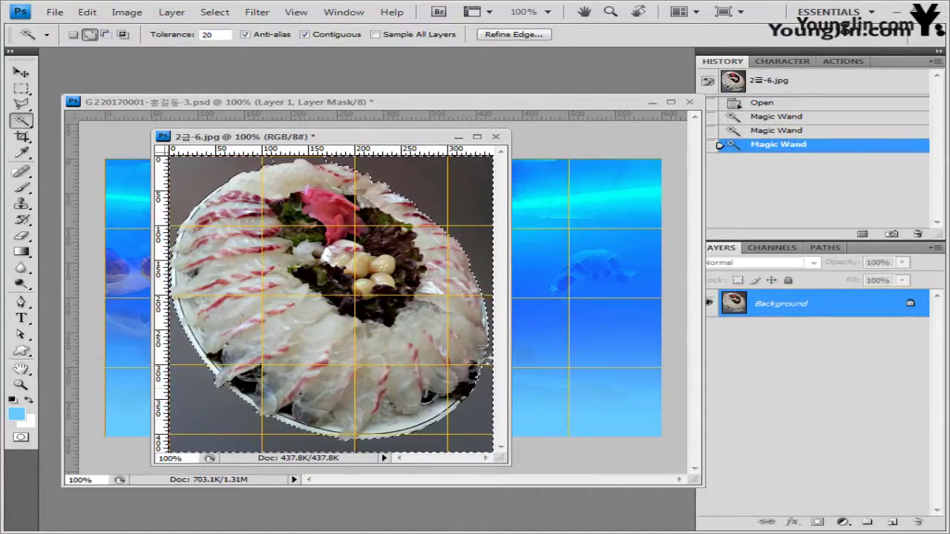
pyautogui.click(471, 387)
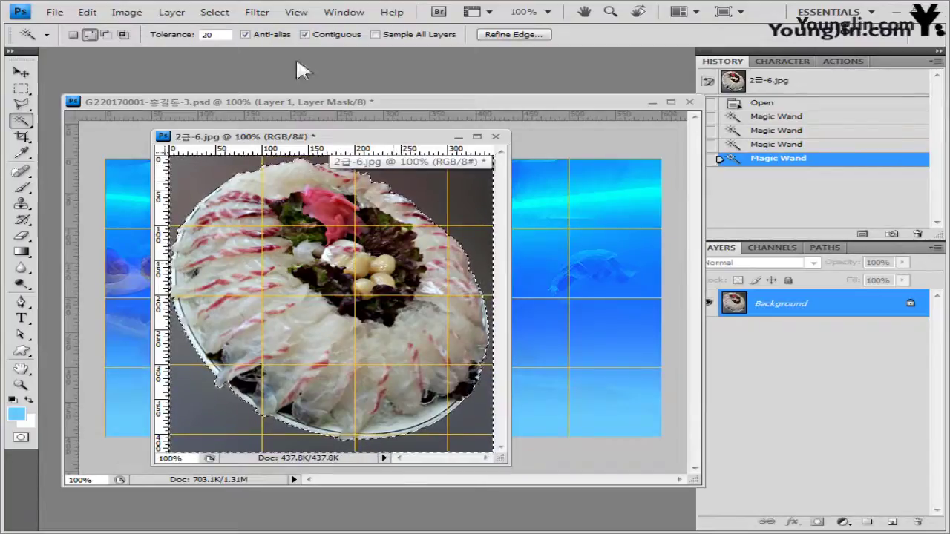
pyautogui.click(214, 12)
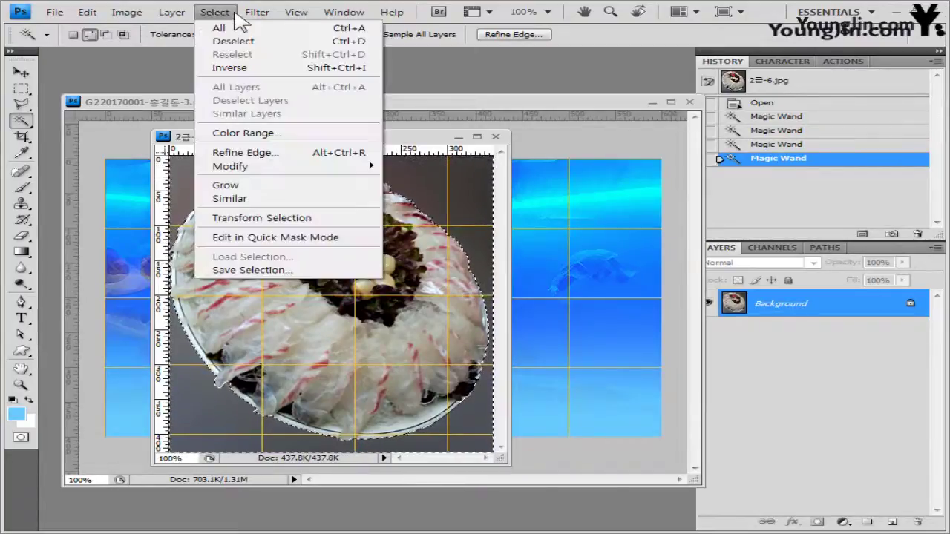
pyautogui.click(256, 68)
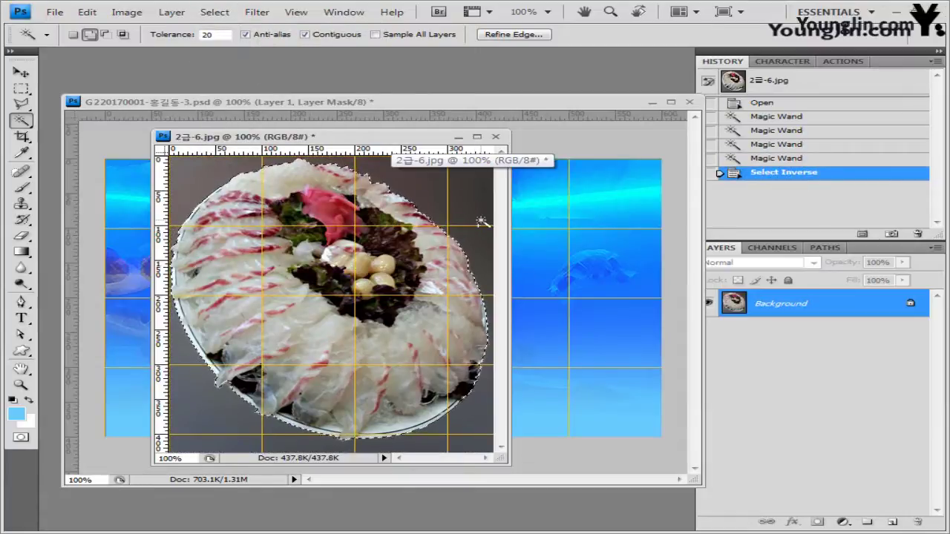
# Copy the selected plate from 2급-6.jpg and paste it as a new layer in the aquarium composition.
pyautogui.moveTo(412, 138); pyautogui.dragTo(618, 62)
pyautogui.click(341, 104)
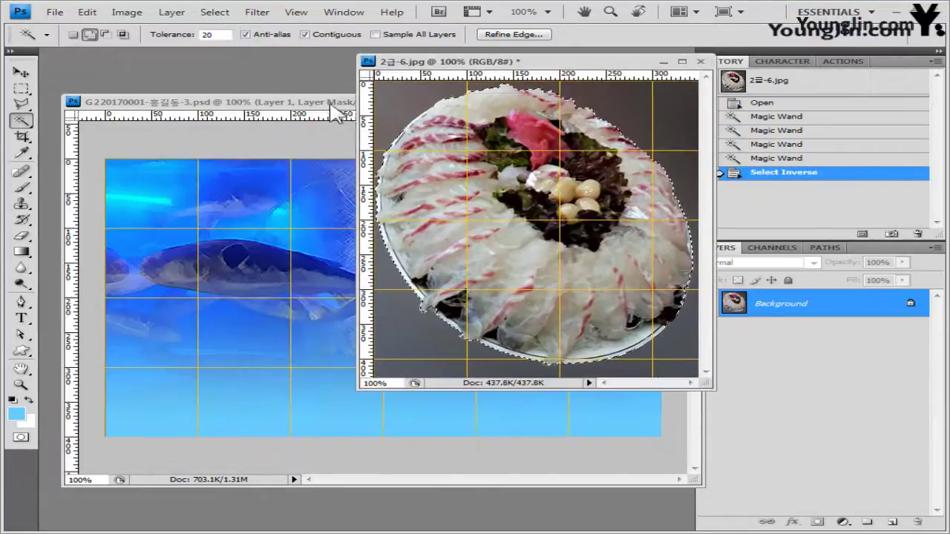
pyautogui.hotkey('ctrl', 'v')
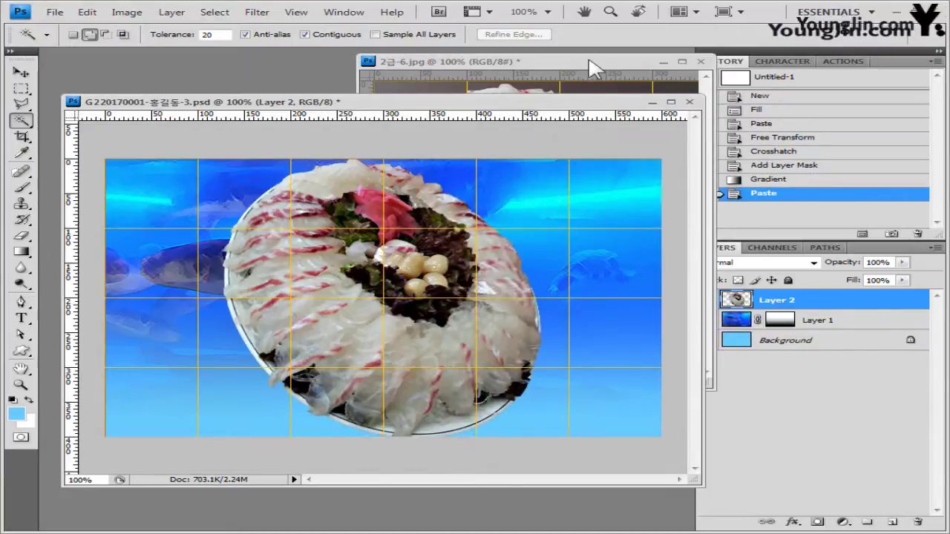
# Close 2급-6.jpg without saving its changes.
pyautogui.click(587, 62)
pyautogui.click(702, 61)
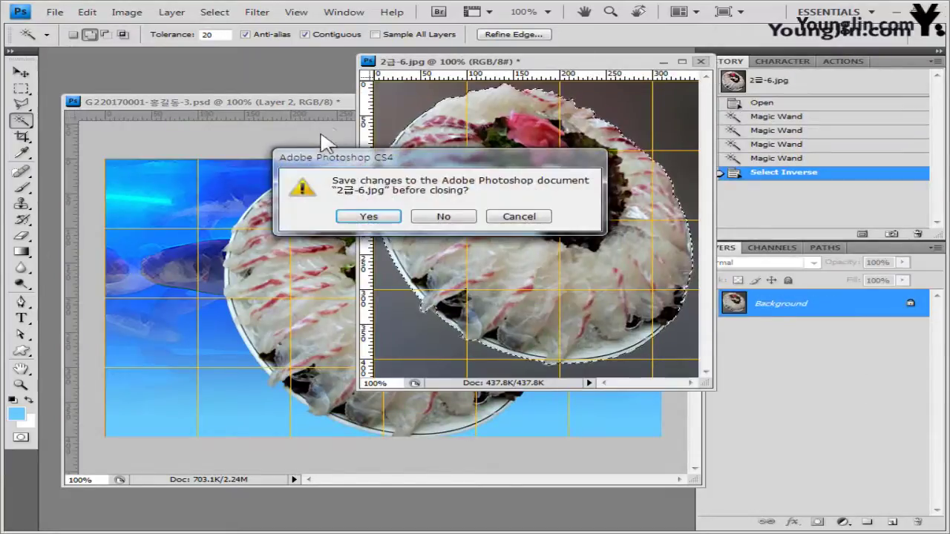
pyautogui.click(438, 216)
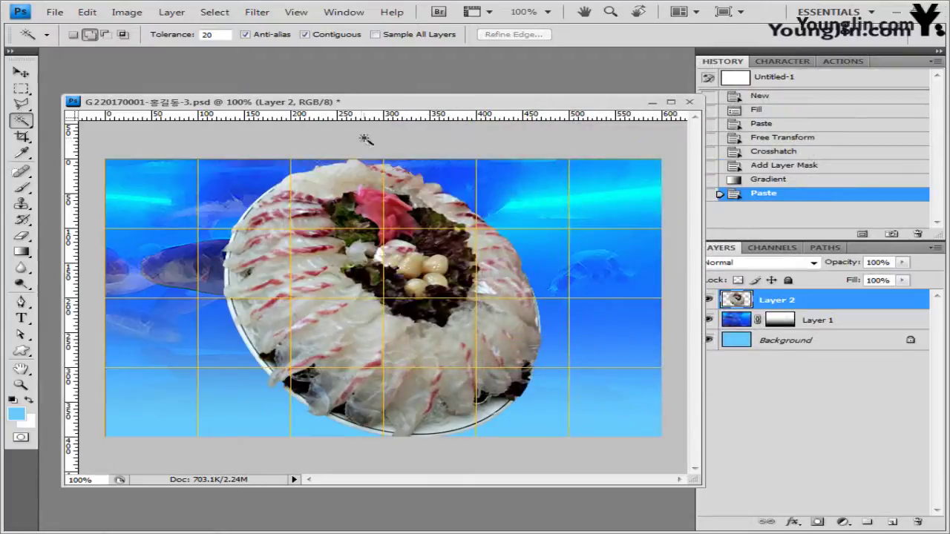
# Free-transform the pasted plate to about 71.7% scale and about -39.3° rotation, placing it in the canvas's lower-left corner.
pyautogui.hotkey('ctrl', 't')
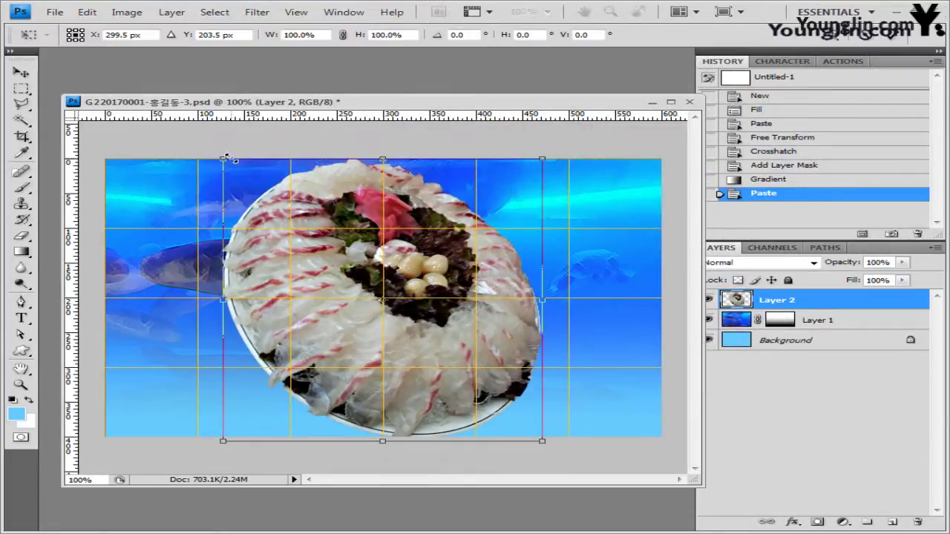
pyautogui.moveTo(225, 159); pyautogui.dragTo(273, 211)
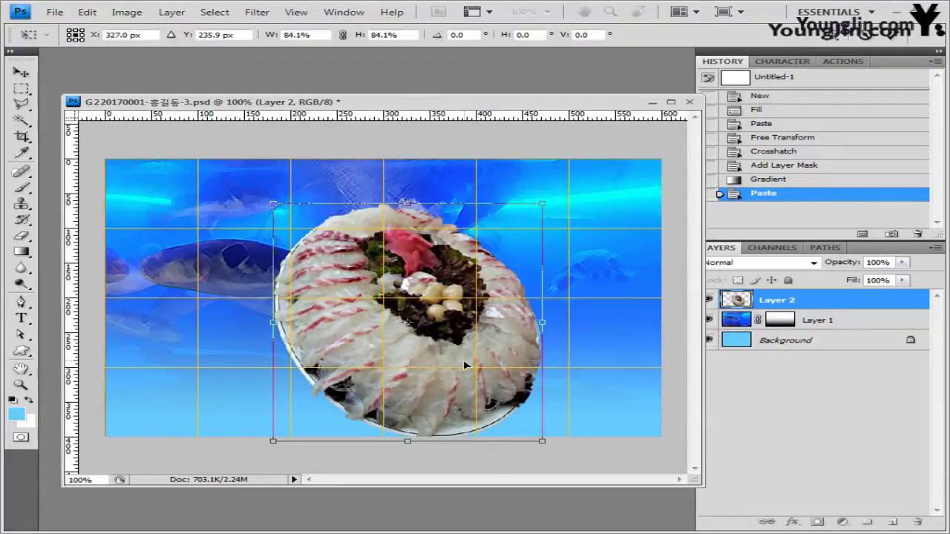
pyautogui.moveTo(465, 364); pyautogui.dragTo(313, 364)
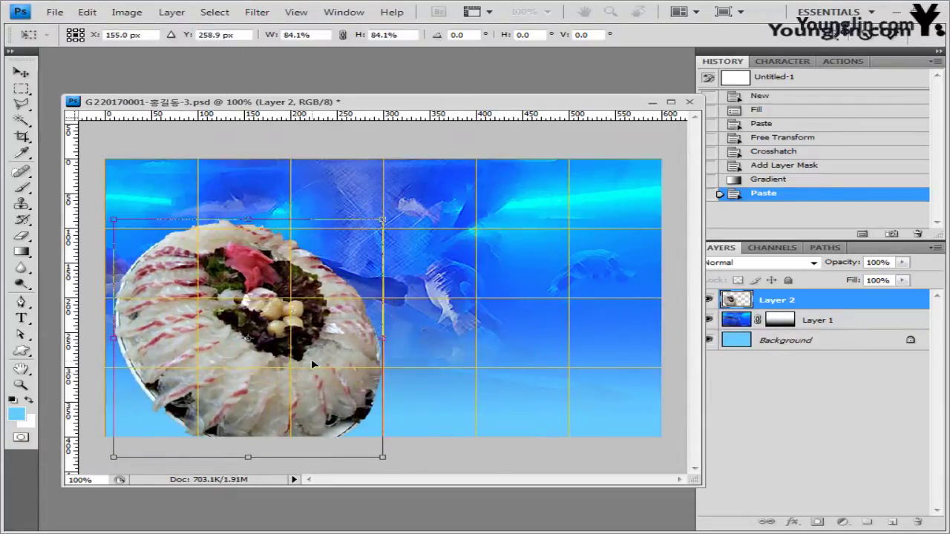
pyautogui.hotkey('ctrl', 'z')
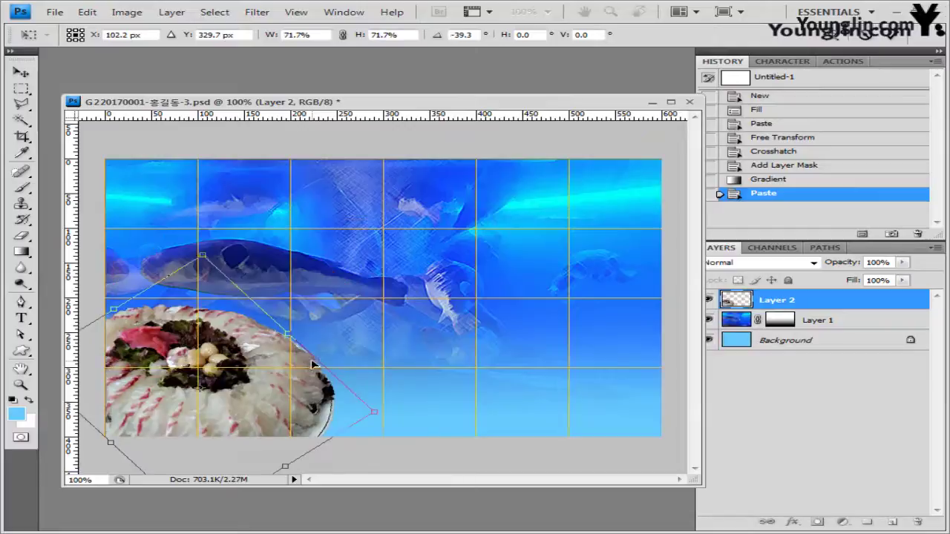
pyautogui.press('w')
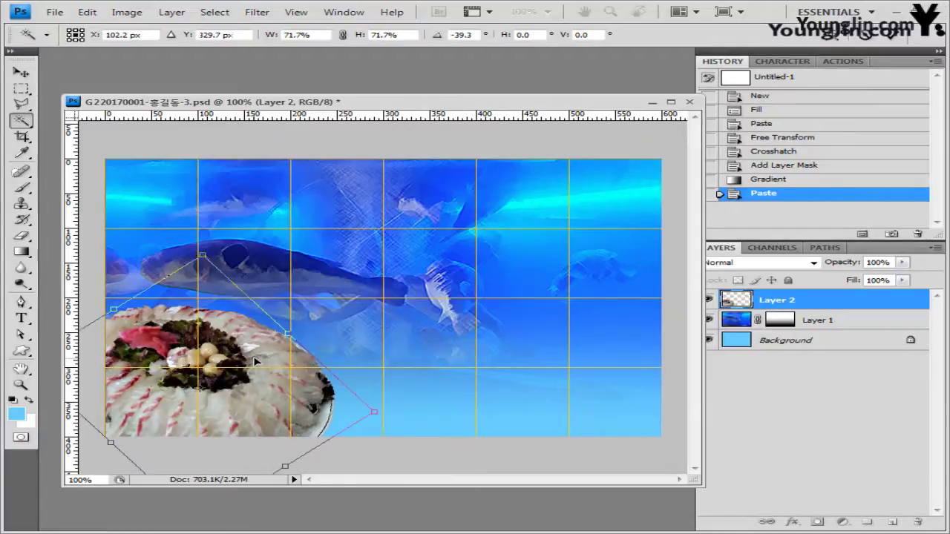
pyautogui.click(258, 362)
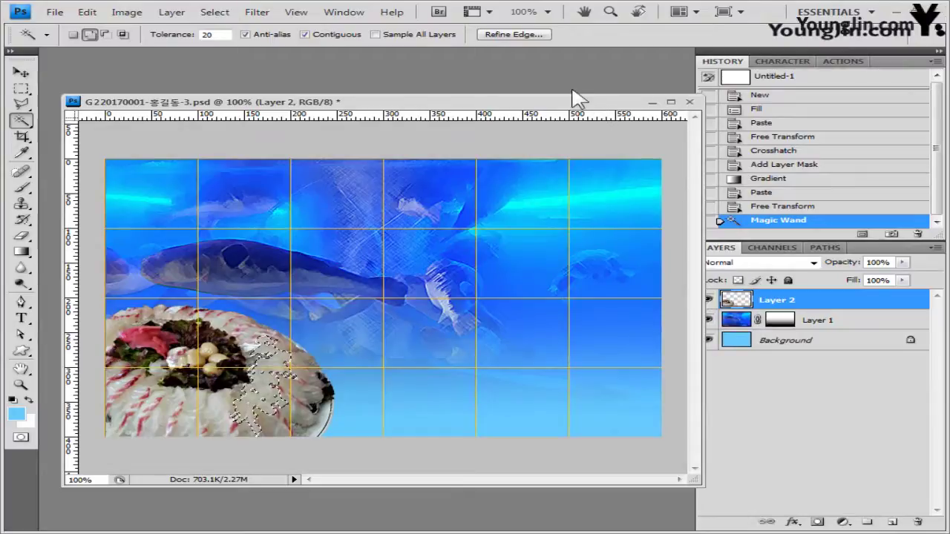
pyautogui.moveTo(575, 99); pyautogui.dragTo(548, 84)
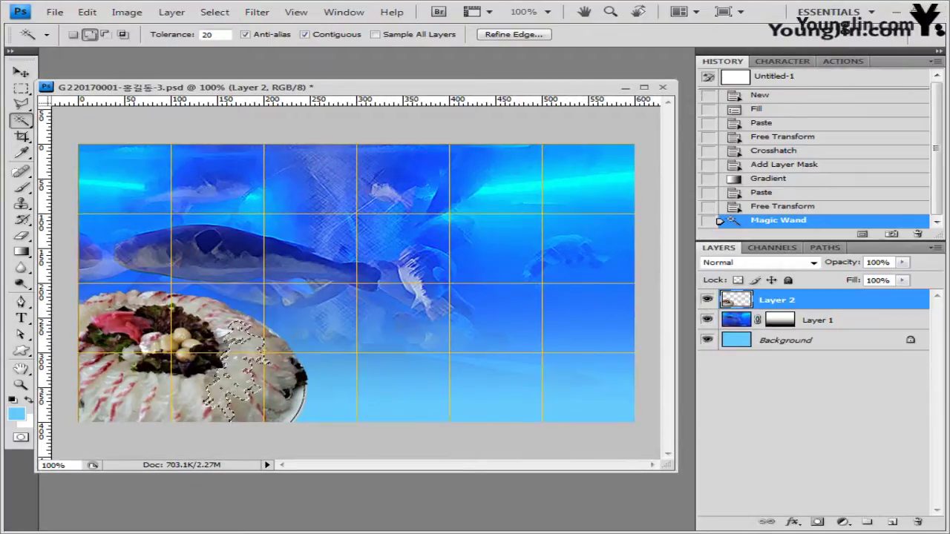
pyautogui.click(794, 523)
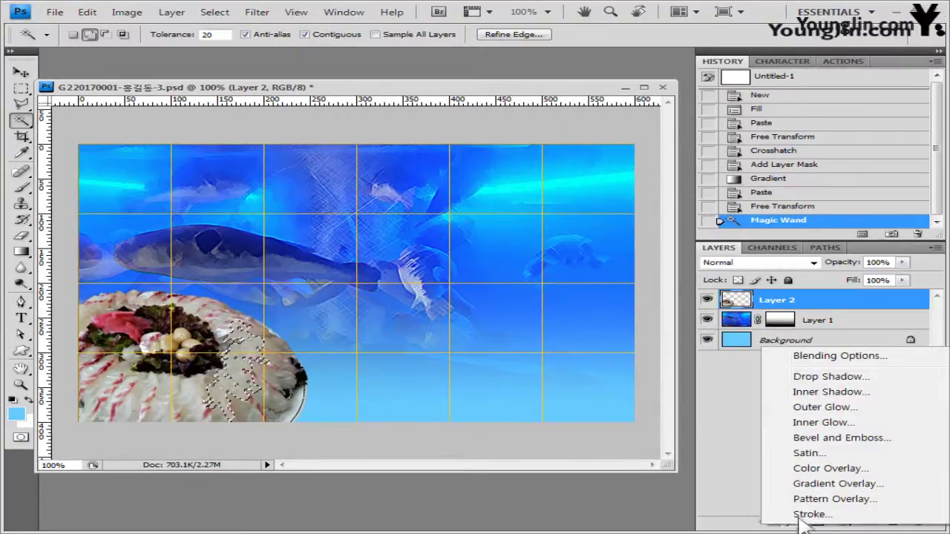
pyautogui.click(830, 378)
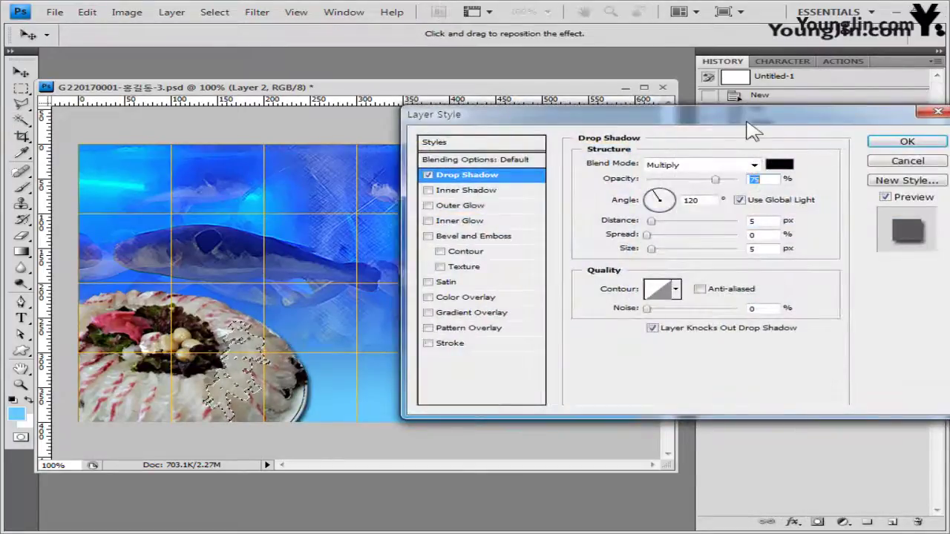
pyautogui.moveTo(764, 62); pyautogui.dragTo(726, 86)
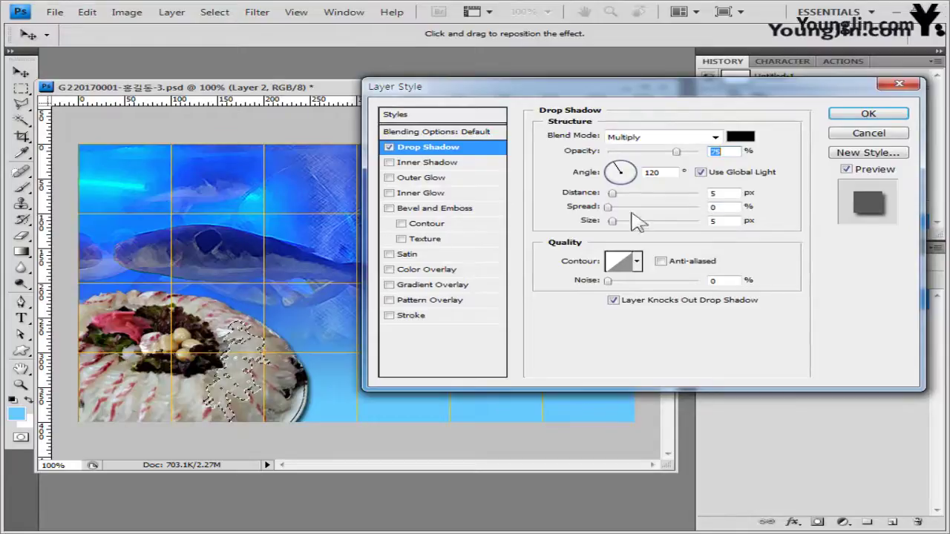
pyautogui.click(867, 135)
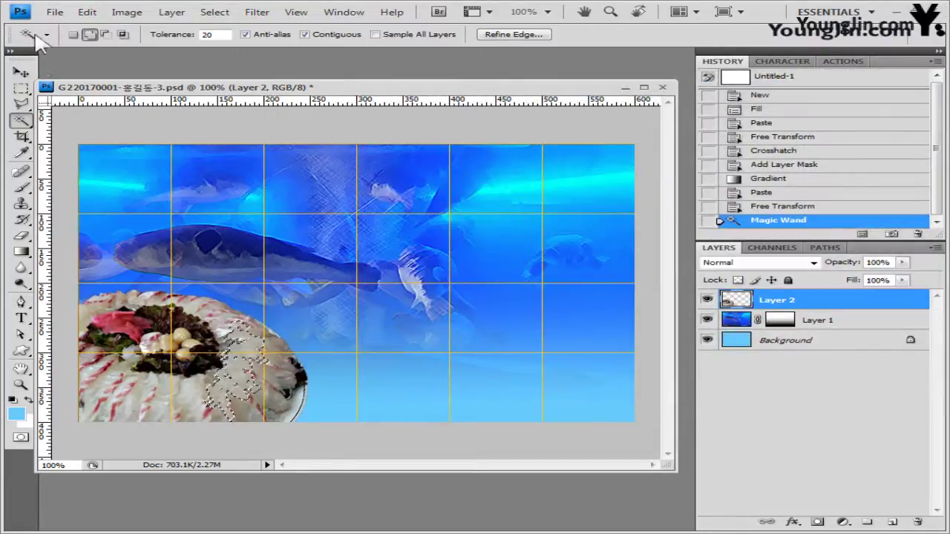
# Deselect the leftover selection and give the plate layer a drop shadow with a distance of 10 px and a size of 10 px.
pyautogui.hotkey('ctrl', 'd')
pyautogui.click(22, 74)
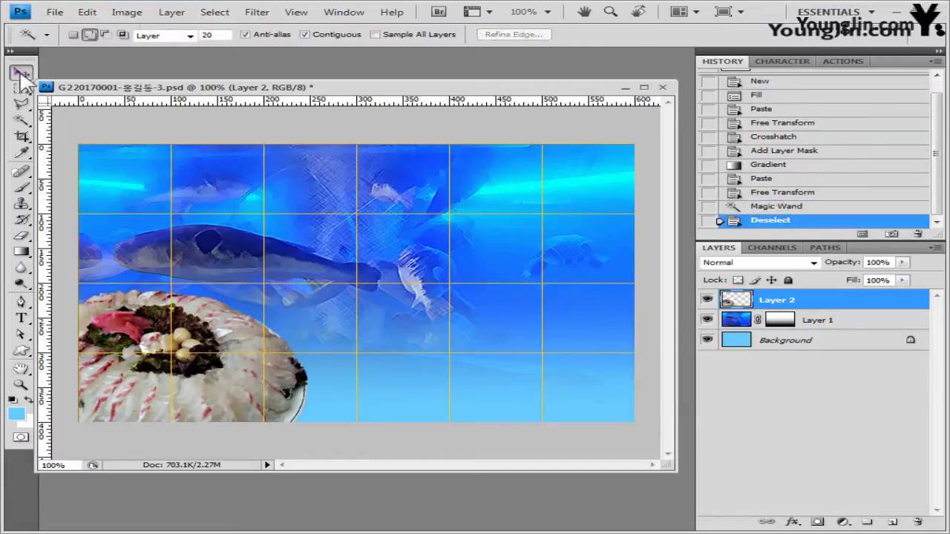
pyautogui.click(792, 521)
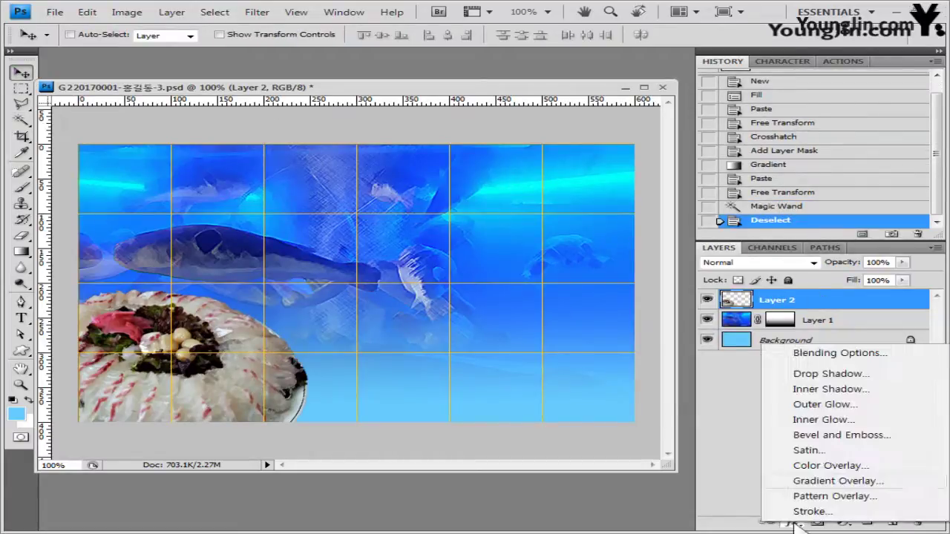
pyautogui.press('Escape')
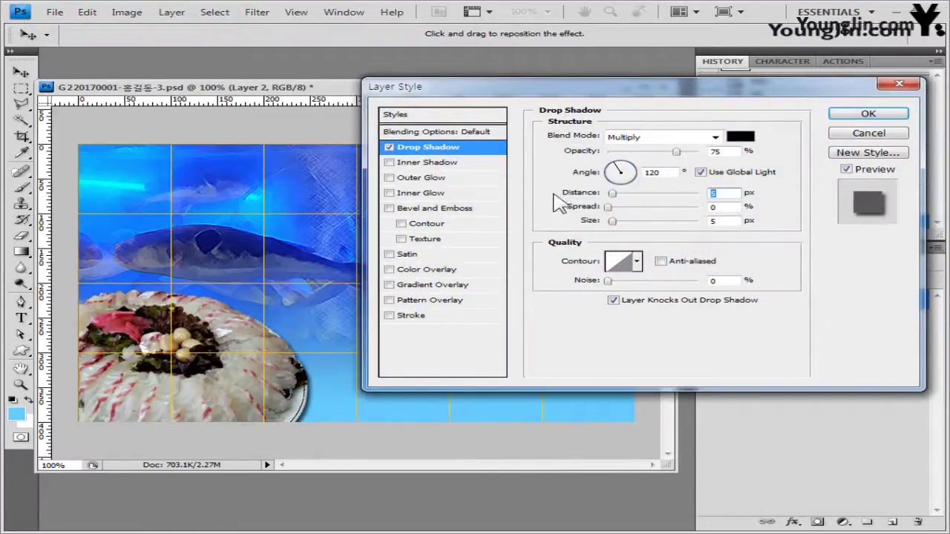
pyautogui.write('10')
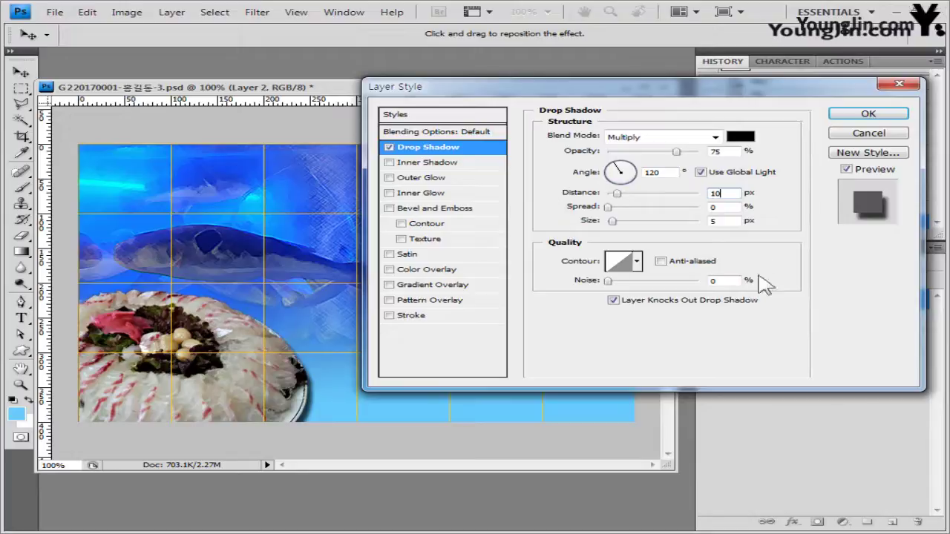
pyautogui.doubleClick(734, 220)
pyautogui.write('1')
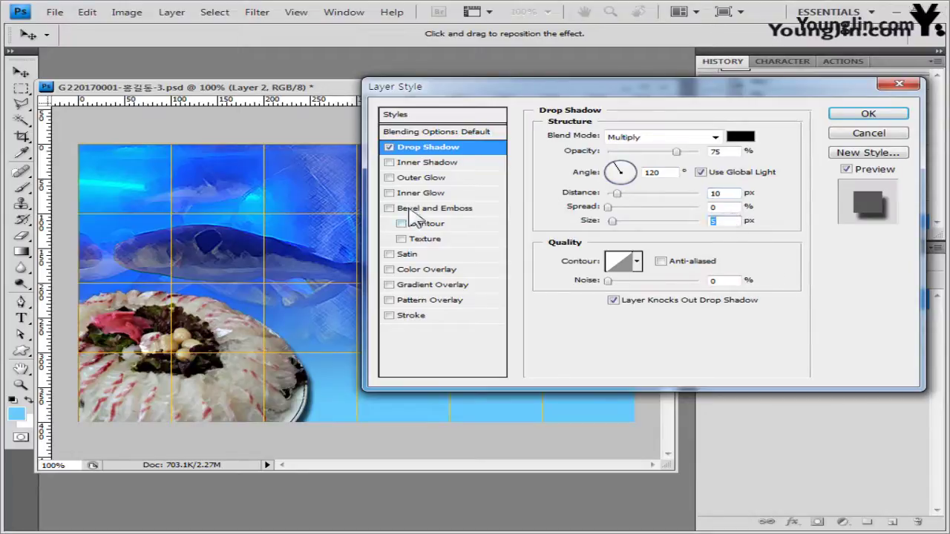
pyautogui.write('0')
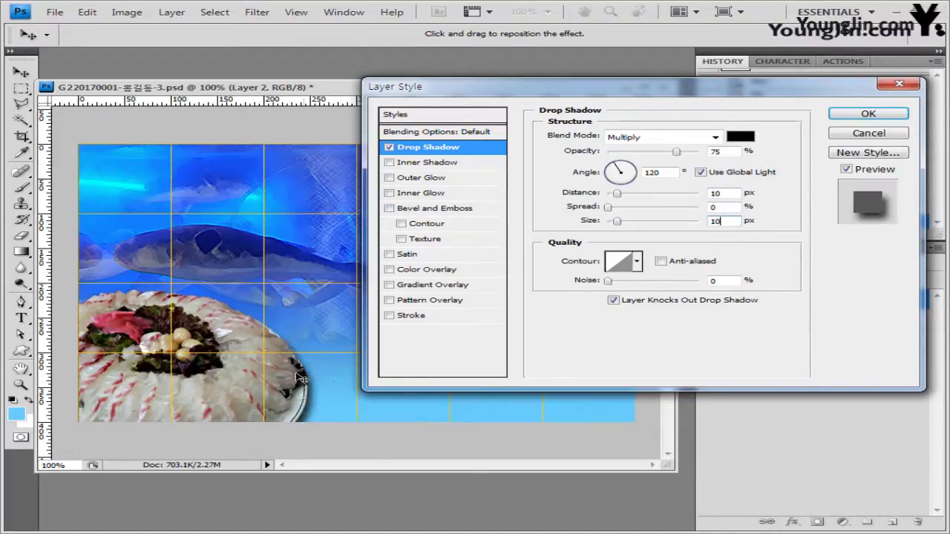
pyautogui.click(870, 115)
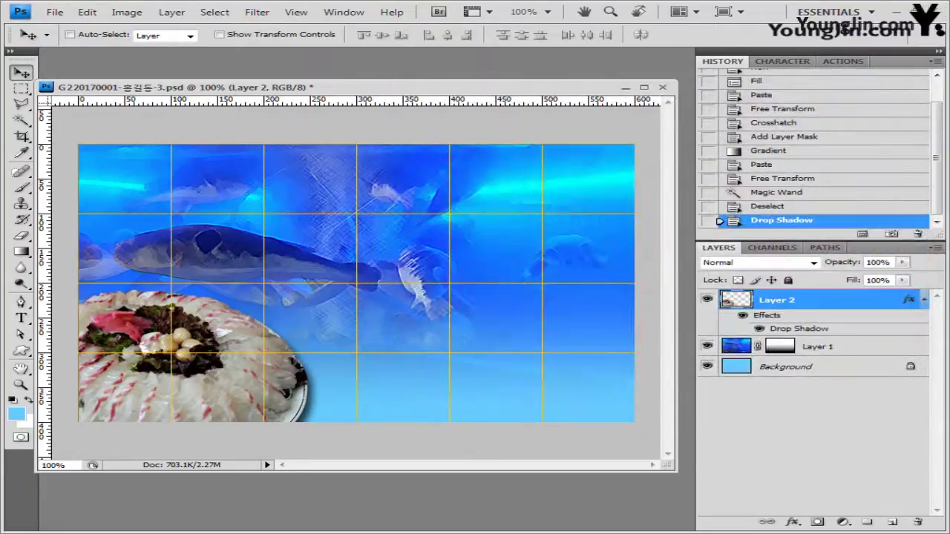
# Open 2급-7.jpg and float its window over the aquarium composition.
pyautogui.hotkey('alt', 'Tab')
pyautogui.moveTo(276, 371); pyautogui.dragTo(299, 69)
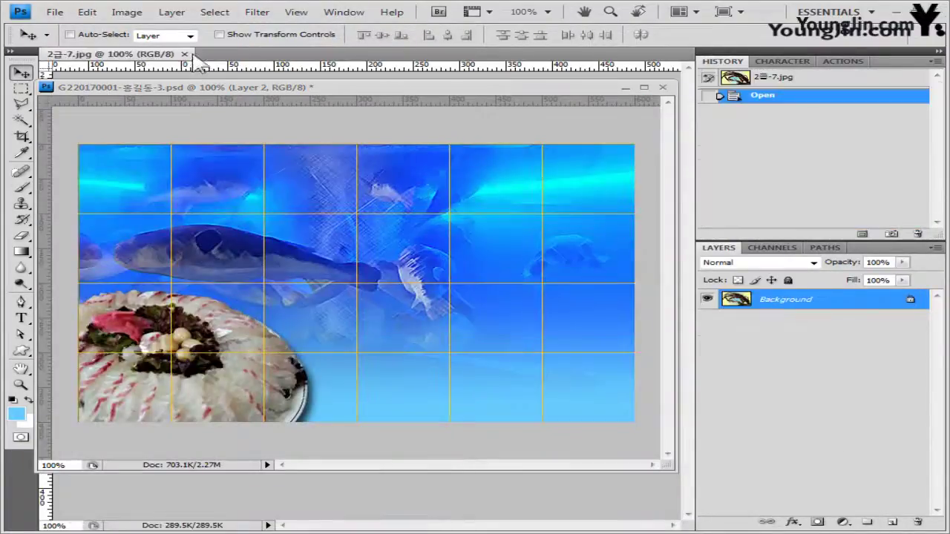
pyautogui.moveTo(195, 60); pyautogui.dragTo(261, 137)
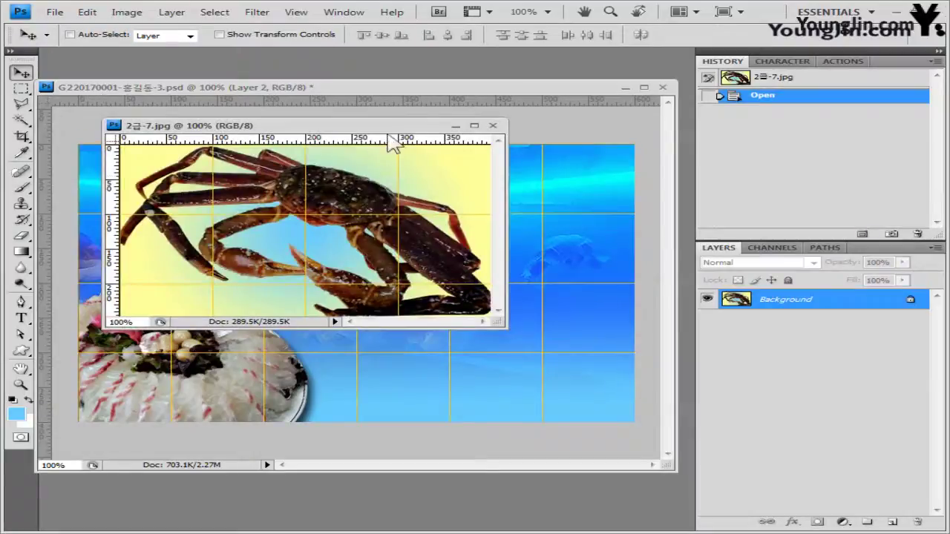
pyautogui.moveTo(377, 130); pyautogui.dragTo(366, 176)
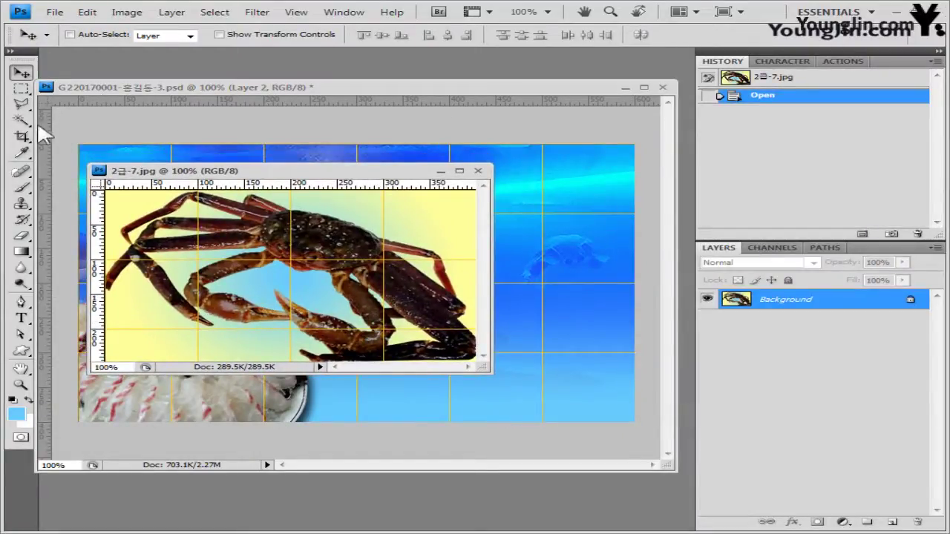
# Select the crab by picking the yellow-blue background with a non-contiguous Magic Wand at tolerance 35, including the gaps between its legs, and inverting the selection.
pyautogui.moveTo(22, 122); pyautogui.dragTo(82, 133)
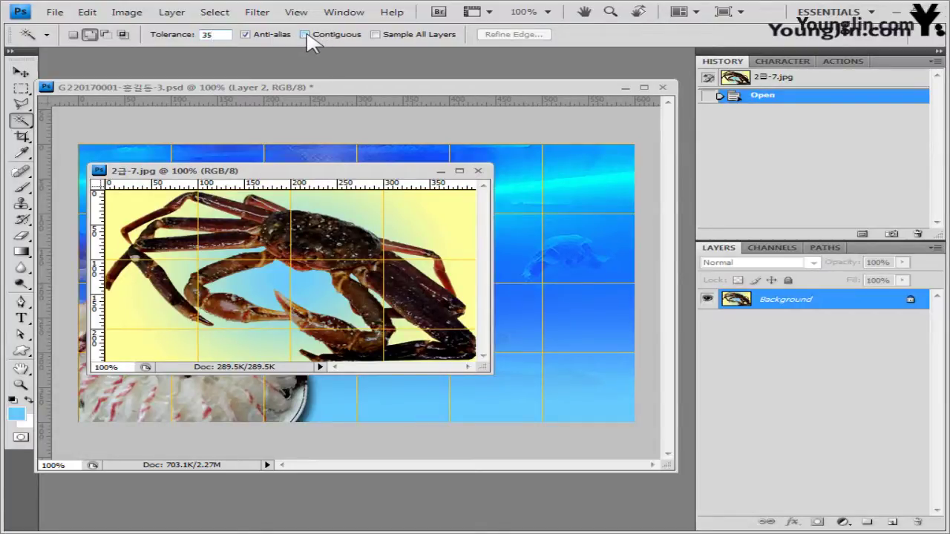
pyautogui.click(352, 204)
pyautogui.keyDown('shift'); pyautogui.click(190, 210); pyautogui.keyUp('shift')
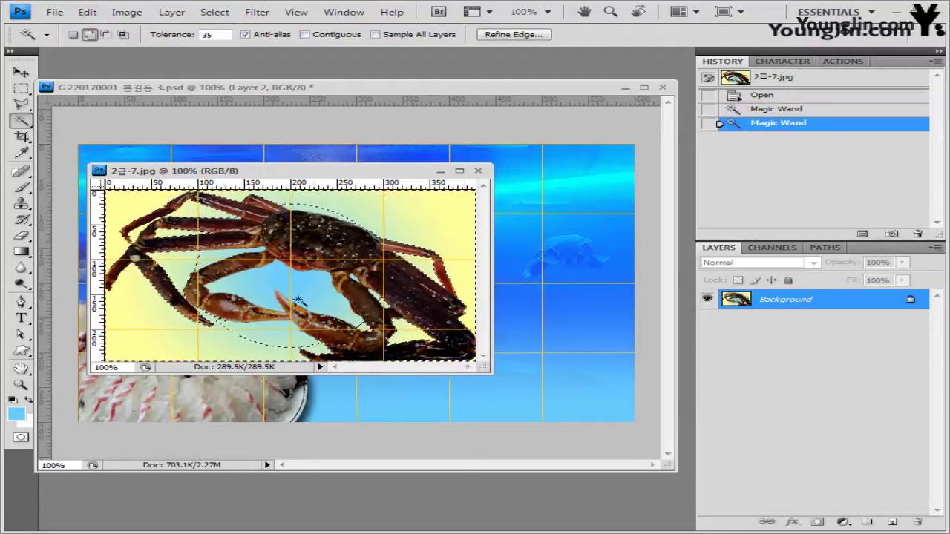
pyautogui.keyDown('shift'); pyautogui.click(266, 347); pyautogui.keyUp('shift')
pyautogui.keyDown('shift'); pyautogui.click(412, 267); pyautogui.keyUp('shift')
pyautogui.keyDown('shift'); pyautogui.click(405, 223); pyautogui.keyUp('shift')
pyautogui.keyDown('shift'); pyautogui.click(204, 316); pyautogui.keyUp('shift')
pyautogui.keyDown('shift'); pyautogui.click(163, 297); pyautogui.keyUp('shift')
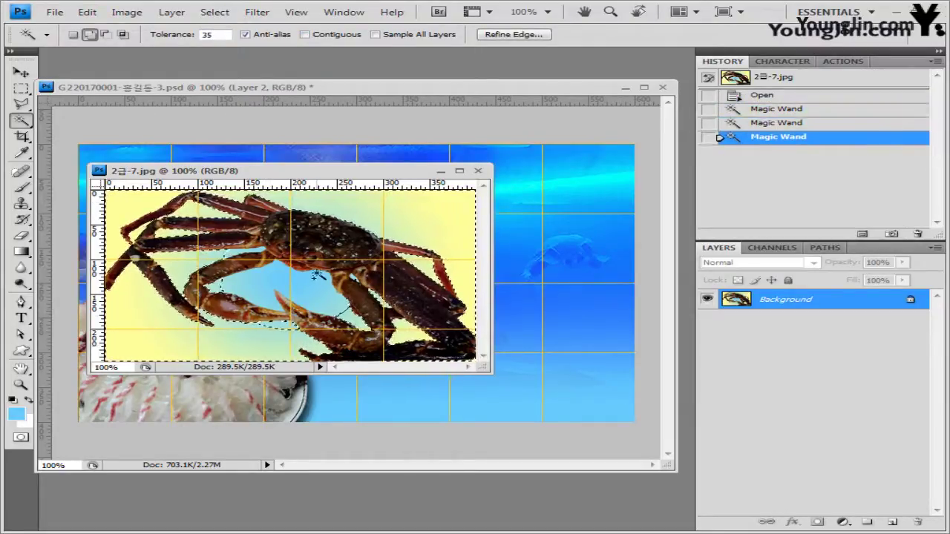
pyautogui.keyDown('shift'); pyautogui.click(249, 297); pyautogui.keyUp('shift')
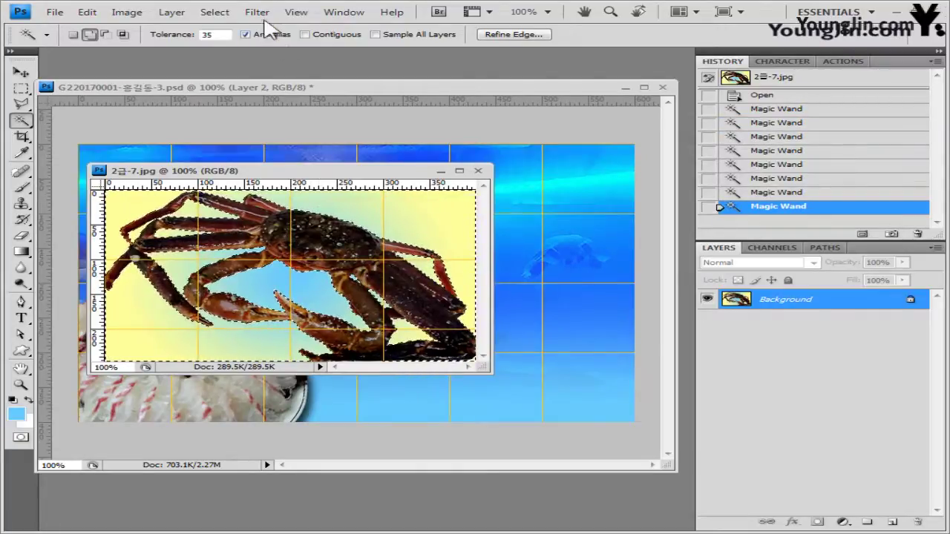
pyautogui.click(213, 12)
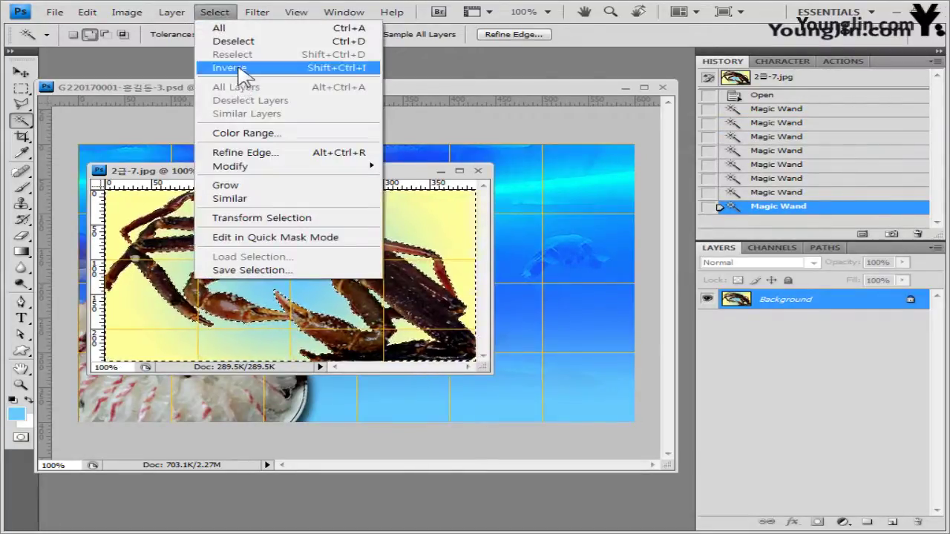
pyautogui.click(239, 66)
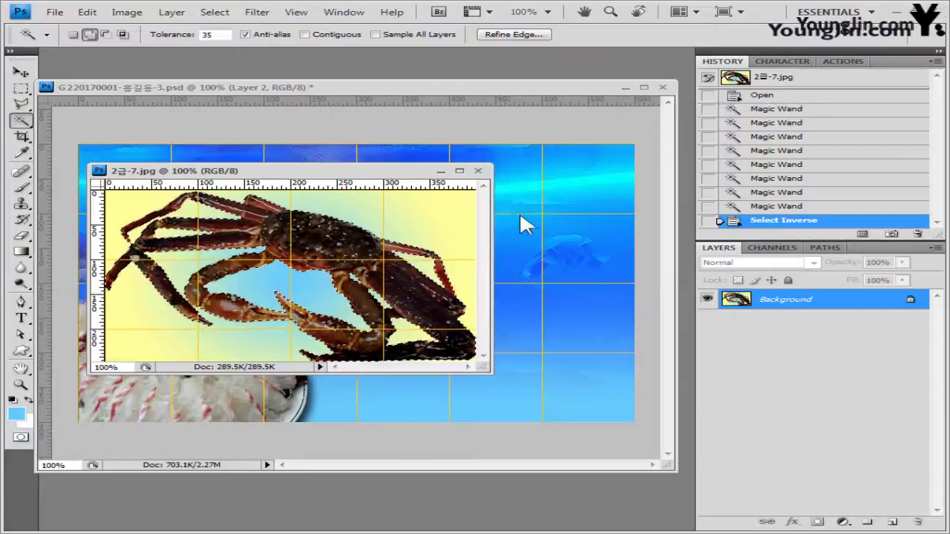
# Copy the selected crab into the aquarium composition as a new layer and close 2급-7.jpg.
pyautogui.moveTo(419, 172); pyautogui.dragTo(567, 335)
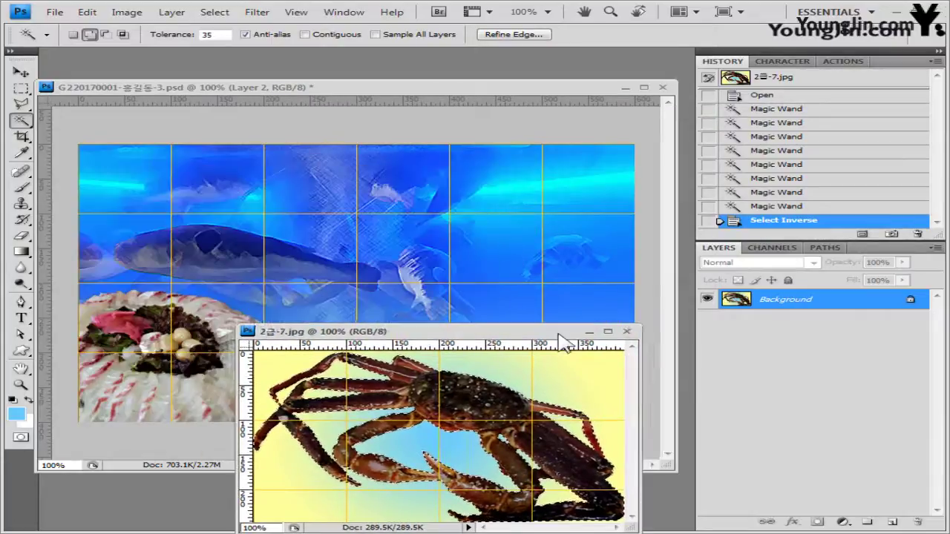
pyautogui.click(324, 89)
pyautogui.hotkey('ctrl', 'v')
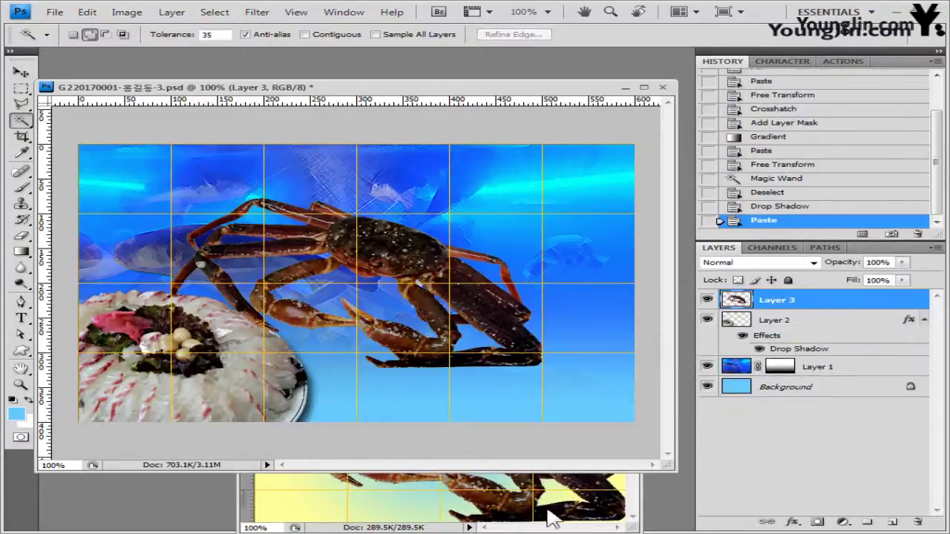
pyautogui.click(326, 519)
pyautogui.click(627, 332)
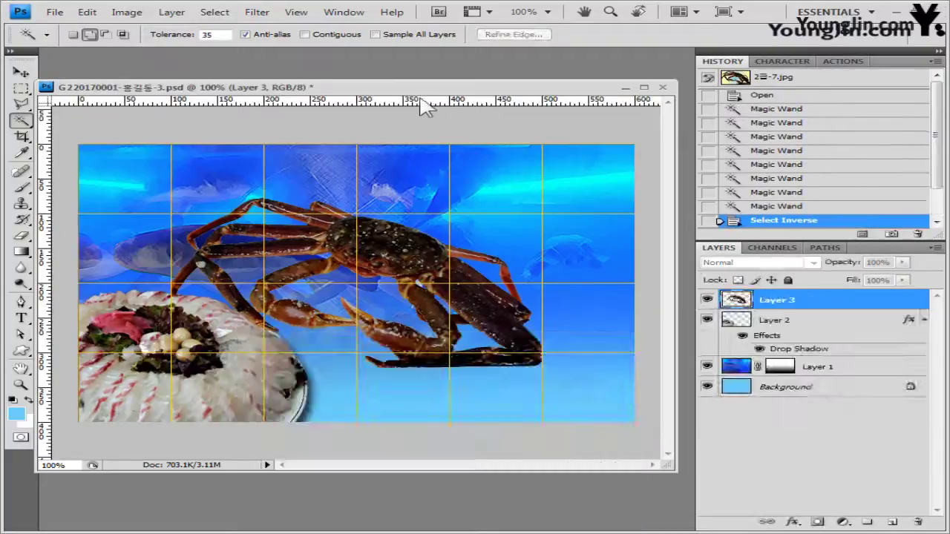
# Free-transform the pasted crab, shrinking it and rotating it about -13.6°, and place it in the canvas's lower-right corner.
pyautogui.click(20, 72)
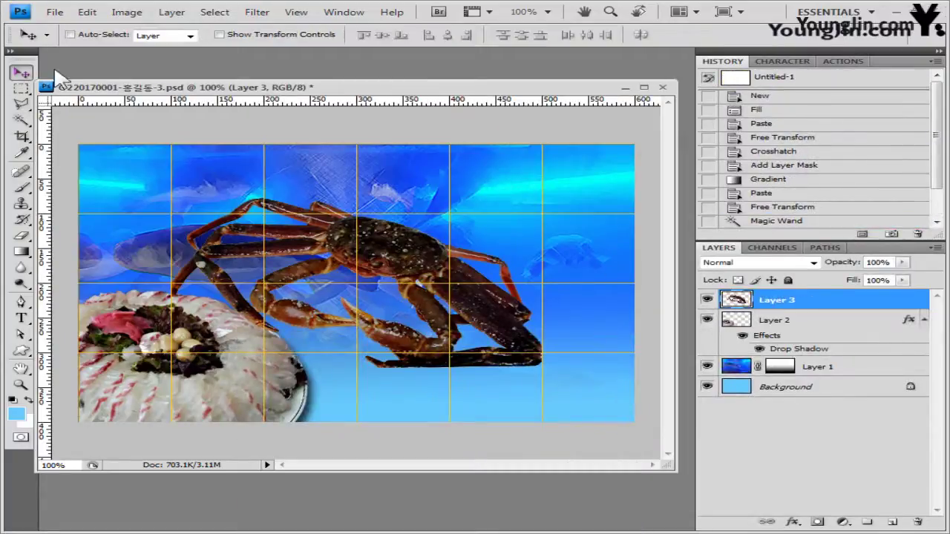
pyautogui.hotkey('ctrl', 't')
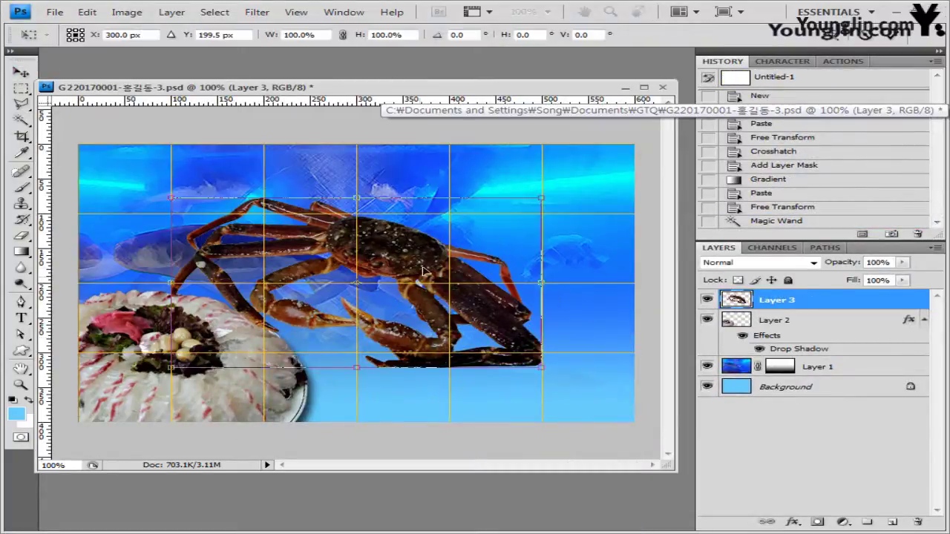
pyautogui.moveTo(435, 266); pyautogui.dragTo(484, 299)
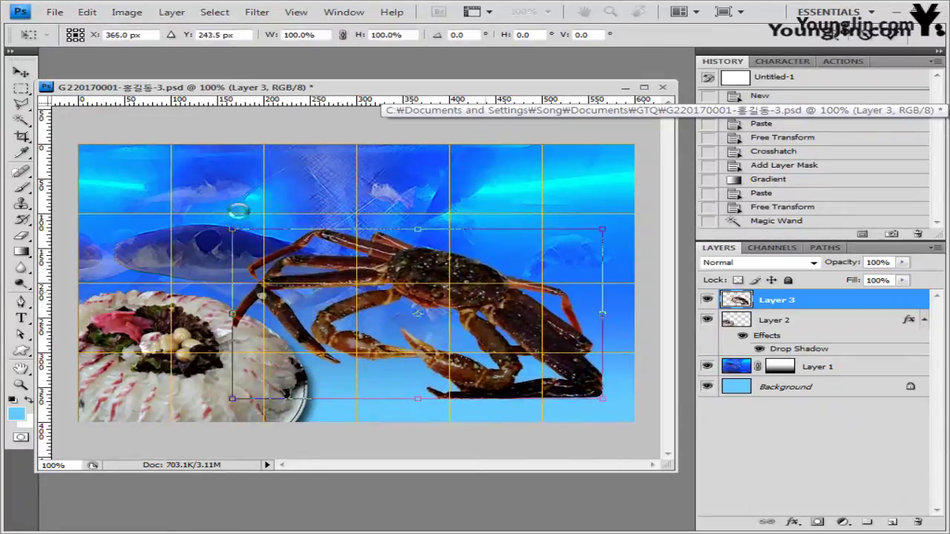
pyautogui.moveTo(235, 231); pyautogui.dragTo(276, 251)
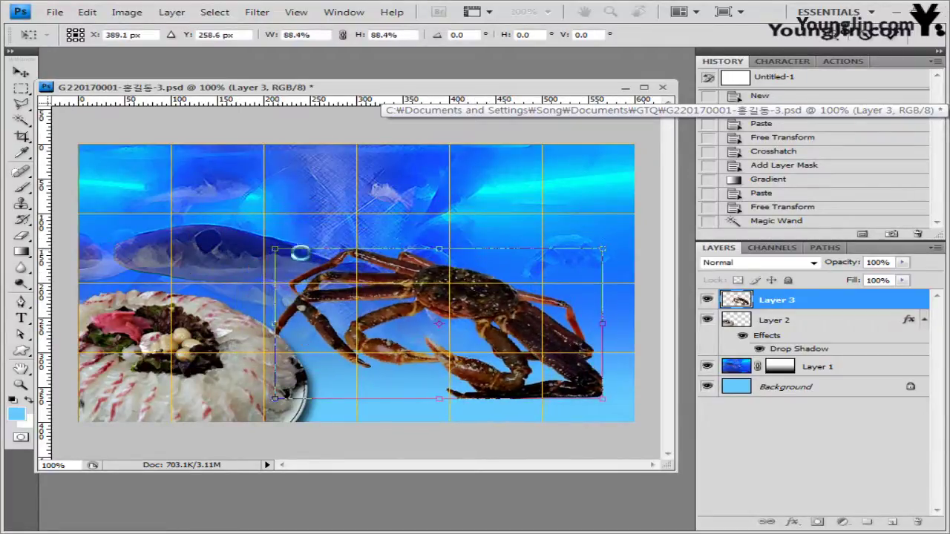
pyautogui.moveTo(382, 236); pyautogui.dragTo(364, 246)
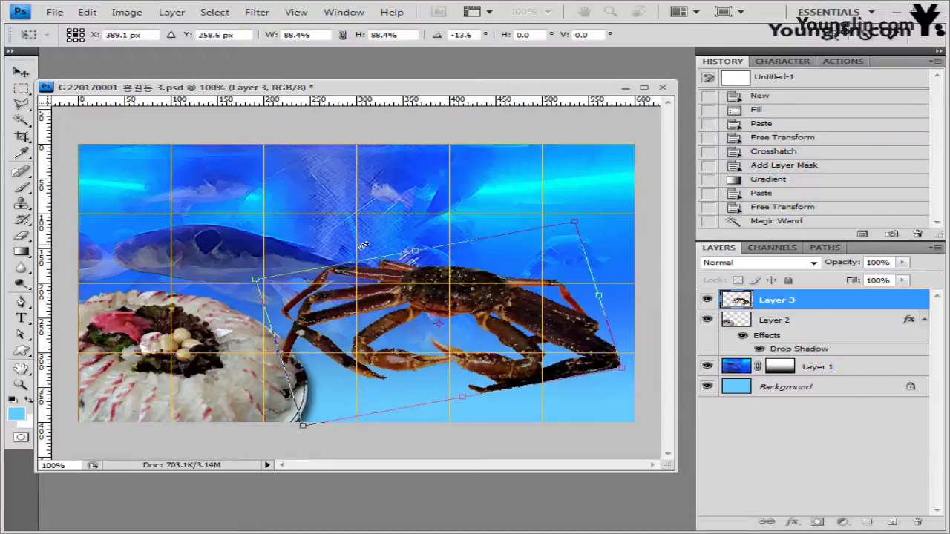
pyautogui.moveTo(492, 321); pyautogui.dragTo(499, 329)
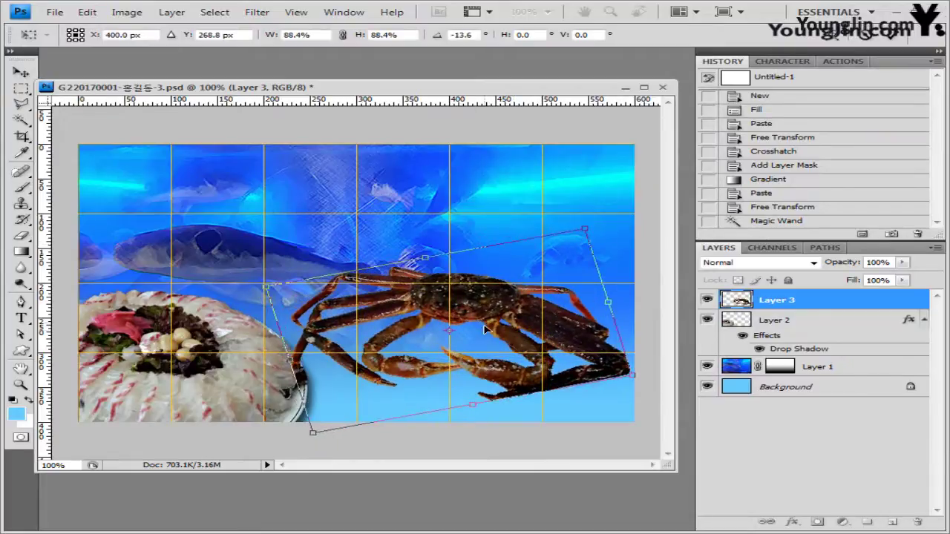
pyautogui.press('Return')
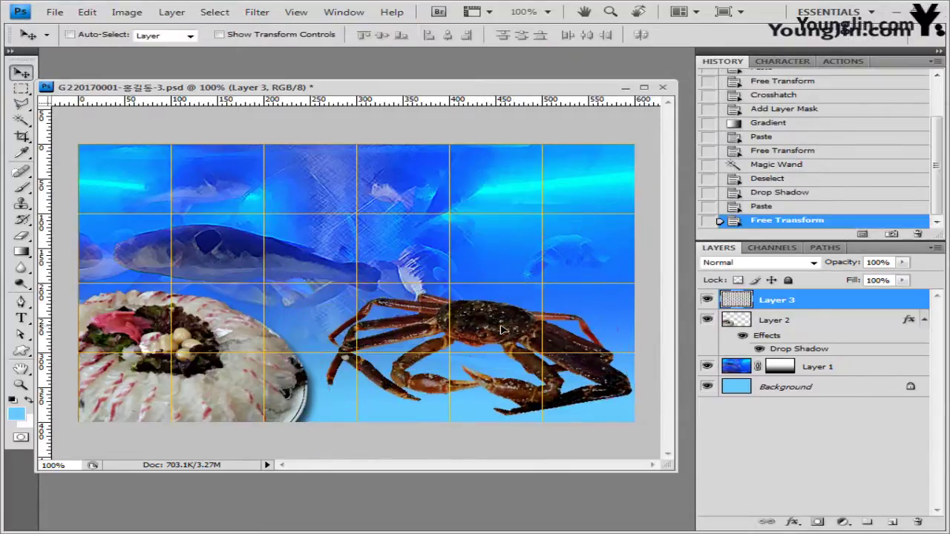
# Add a drop shadow to the crab layer with Use Global Light turned off.
pyautogui.click(792, 522)
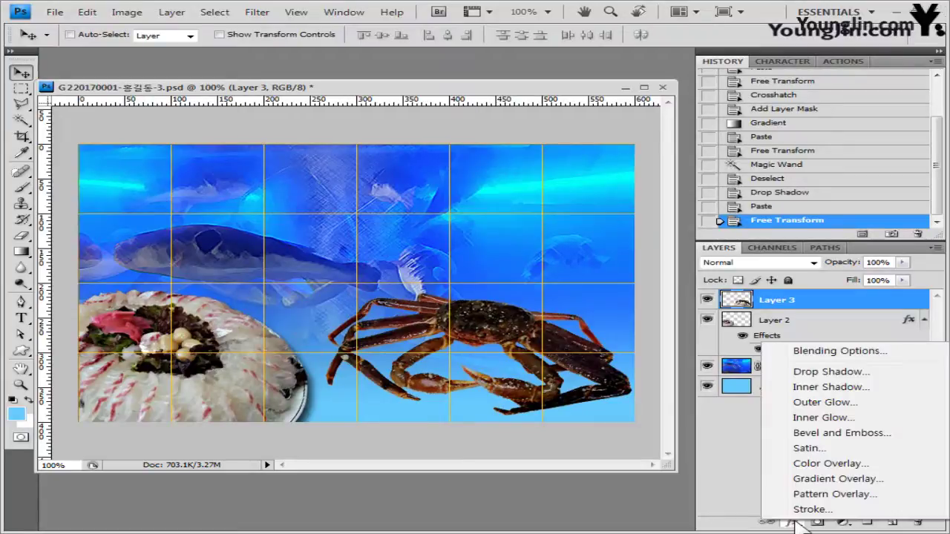
pyautogui.click(699, 393)
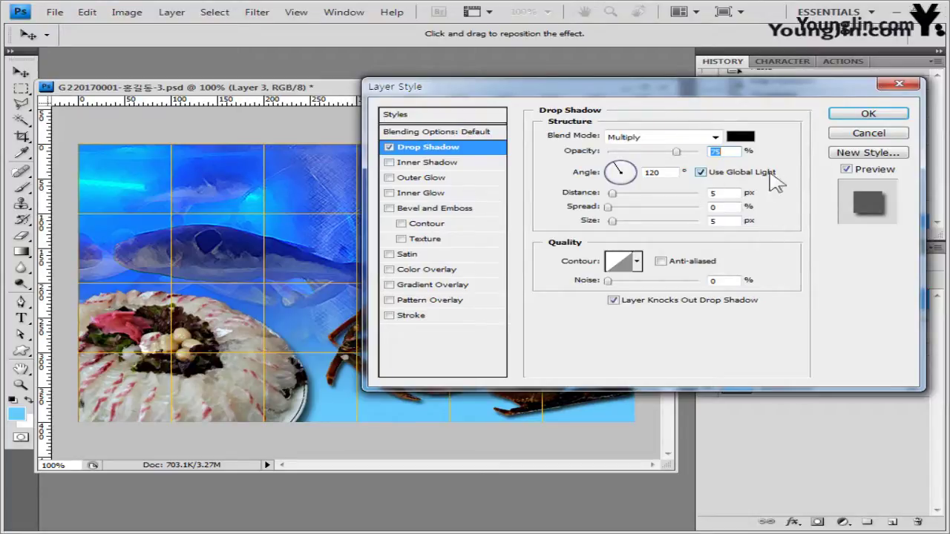
pyautogui.click(701, 173)
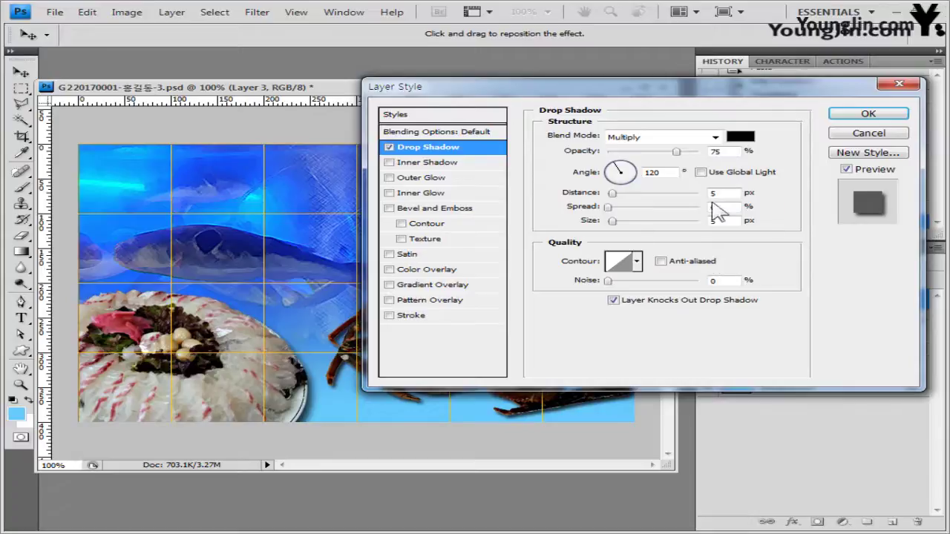
pyautogui.click(895, 117)
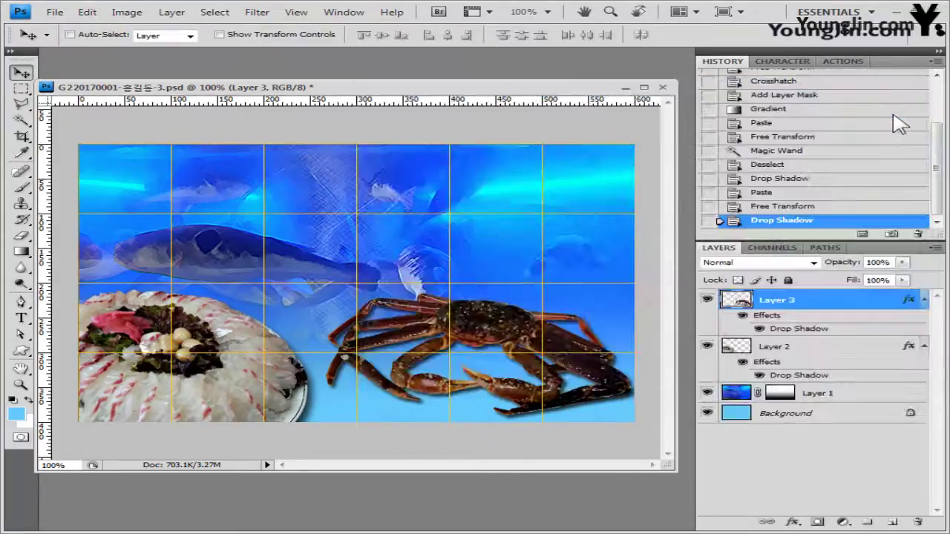
# Open 2급-8.jpg and enlarge its window to show the whole shrimp photo with empty space around it.
pyautogui.hotkey('ctrl', '1')
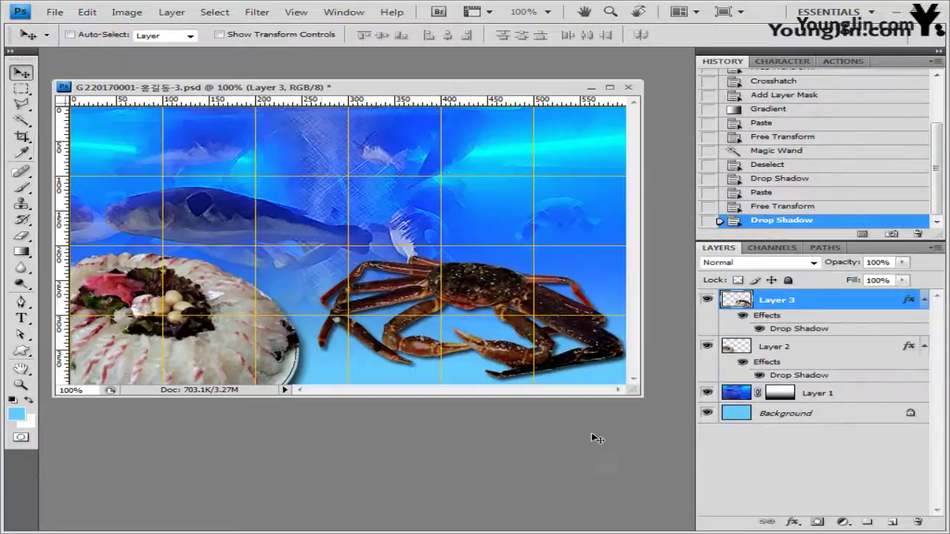
pyautogui.hotkey('ctrl', 'o')
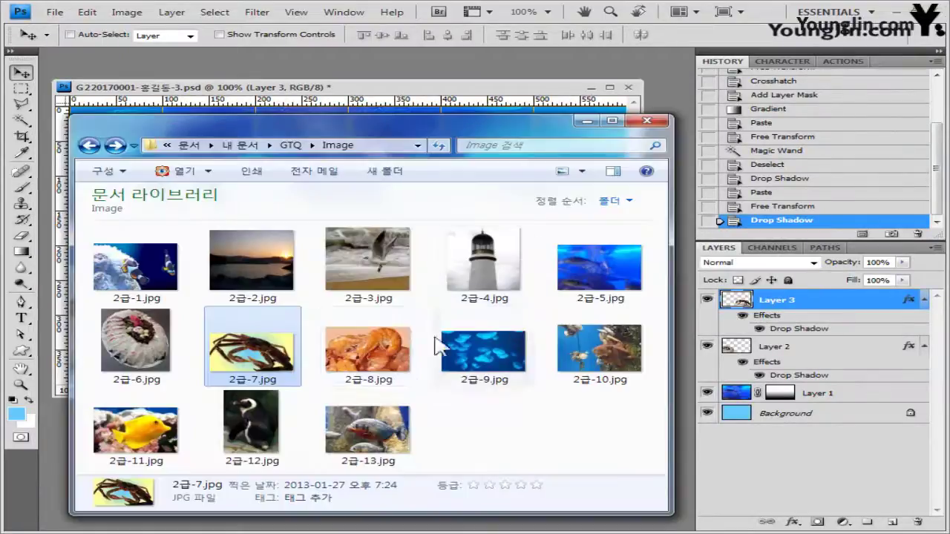
pyautogui.click(369, 354)
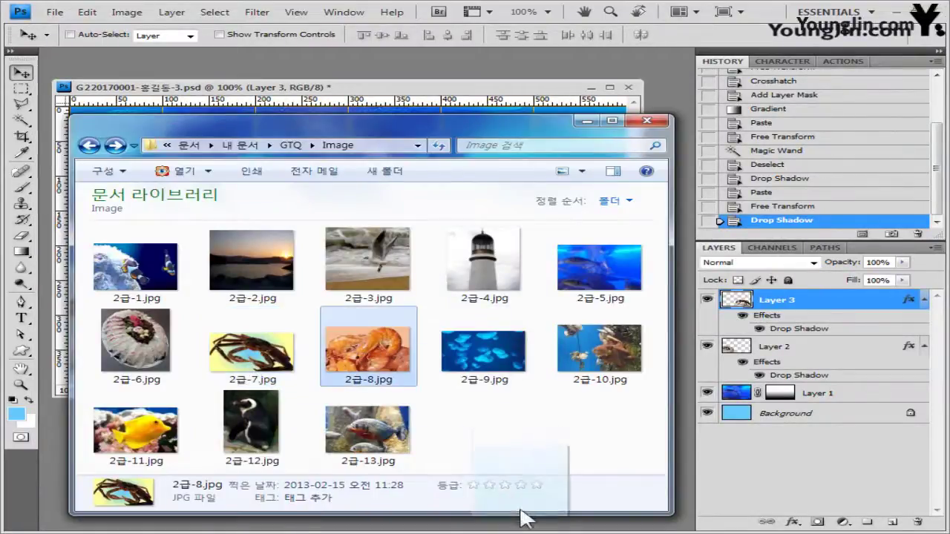
pyautogui.press('Return')
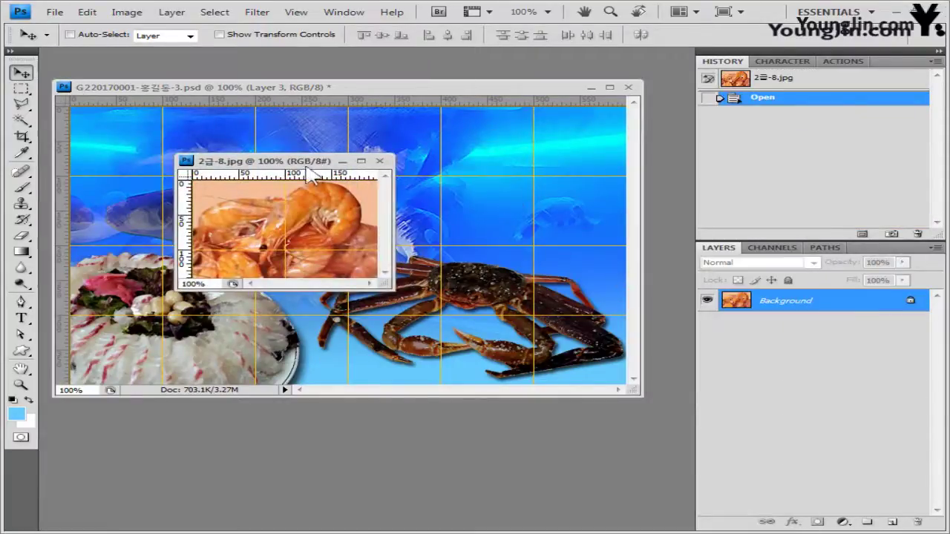
pyautogui.moveTo(310, 162); pyautogui.dragTo(236, 124)
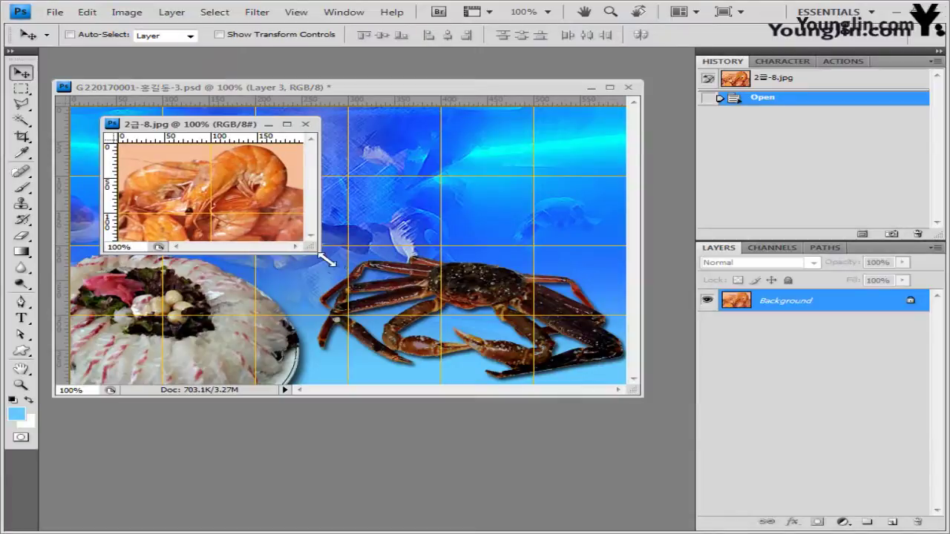
pyautogui.moveTo(318, 251); pyautogui.dragTo(388, 325)
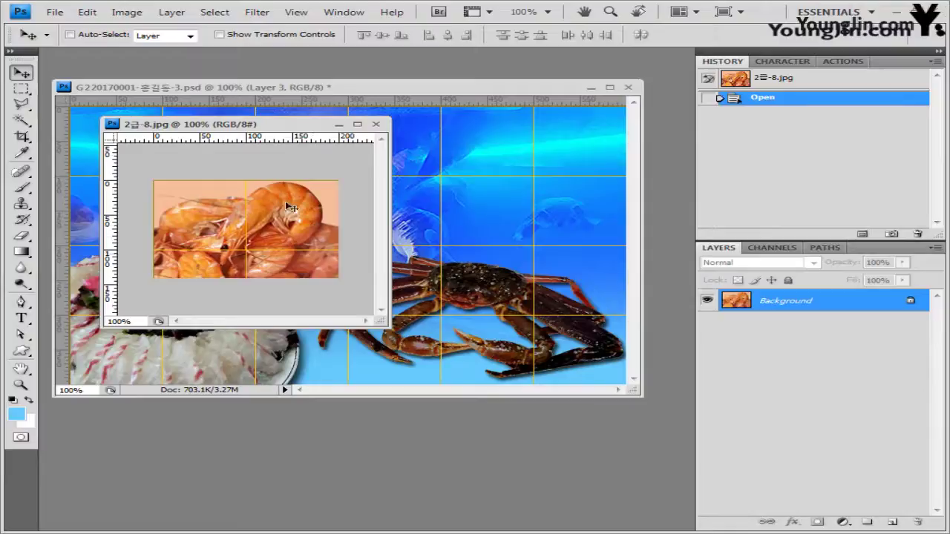
pyautogui.moveTo(303, 124); pyautogui.dragTo(327, 135)
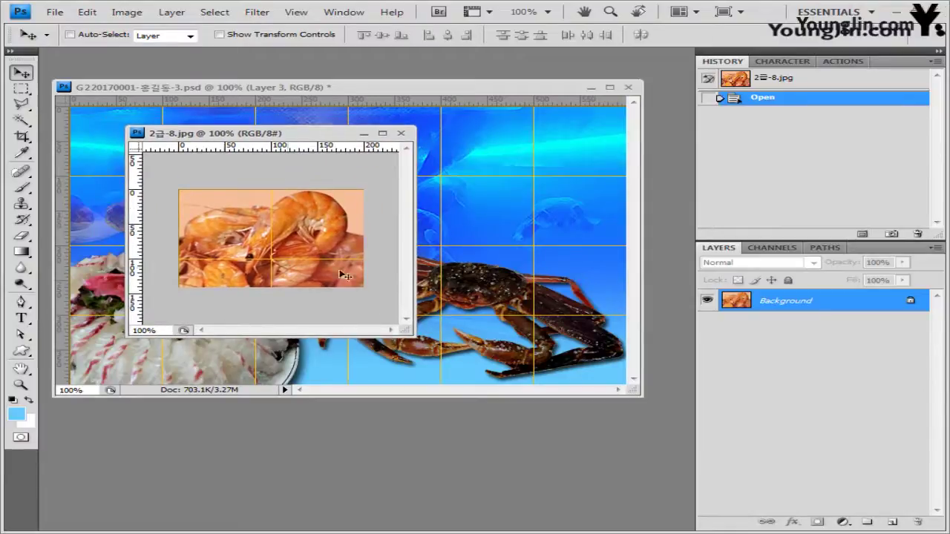
pyautogui.moveTo(321, 137); pyautogui.dragTo(337, 146)
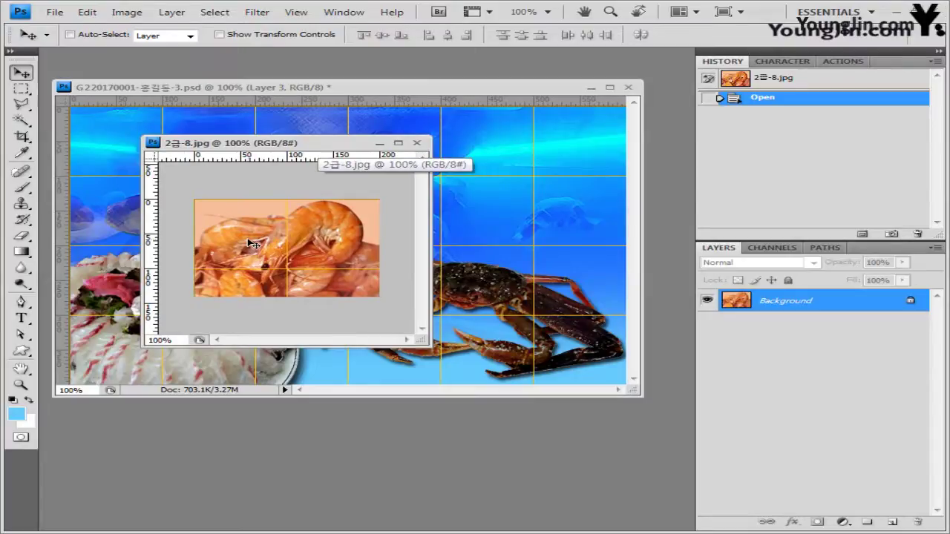
pyautogui.moveTo(282, 145); pyautogui.dragTo(286, 154)
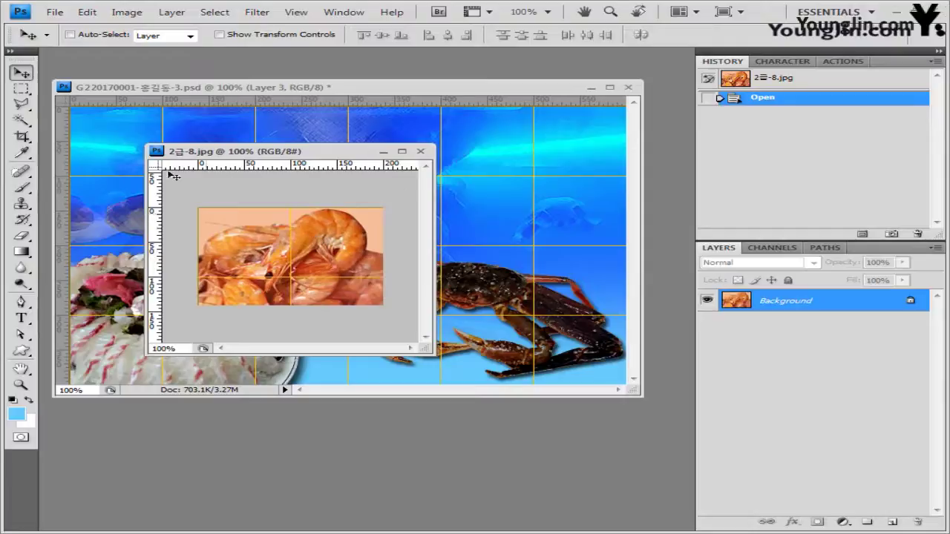
# Switch to the Elliptical Marquee with Normal style and a 0 px feather.
pyautogui.click(21, 88)
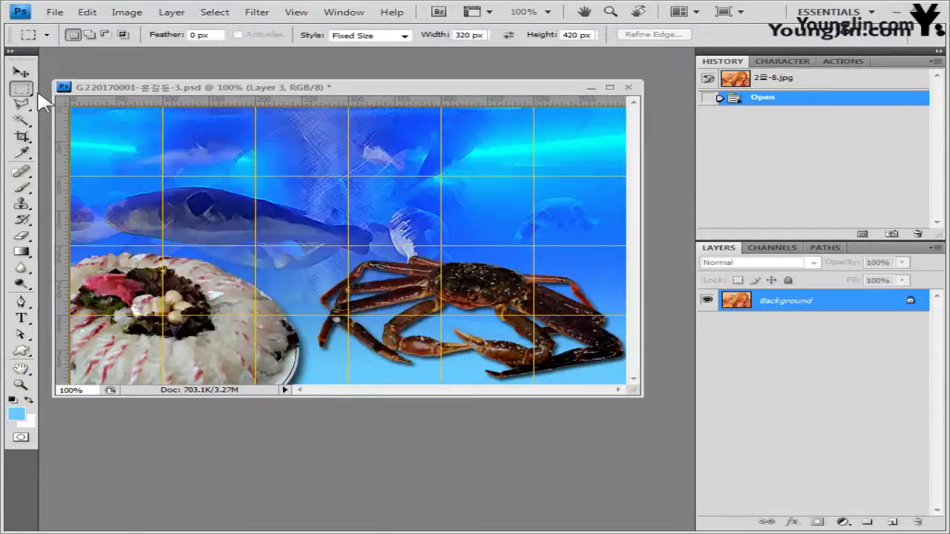
pyautogui.click(217, 37)
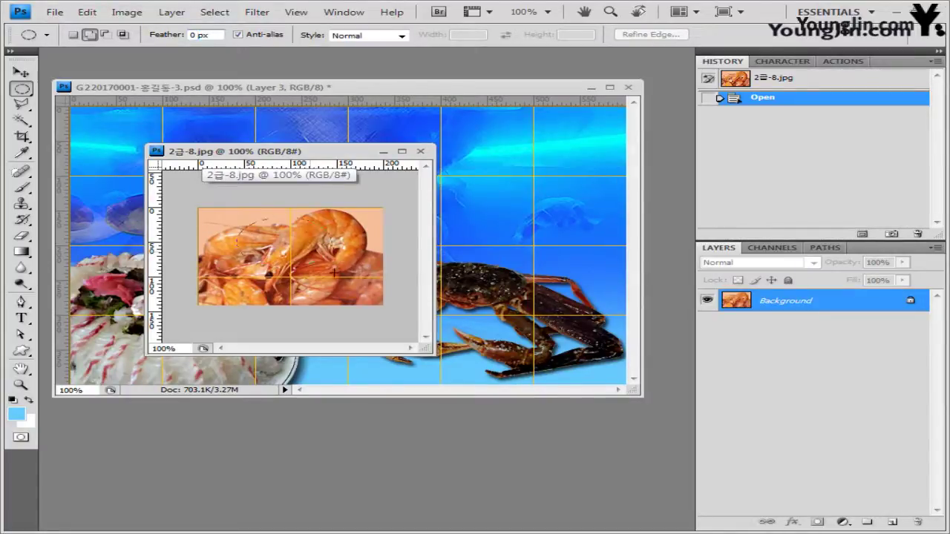
pyautogui.moveTo(350, 301); pyautogui.dragTo(342, 296)
pyautogui.moveTo(365, 298); pyautogui.dragTo(364, 297)
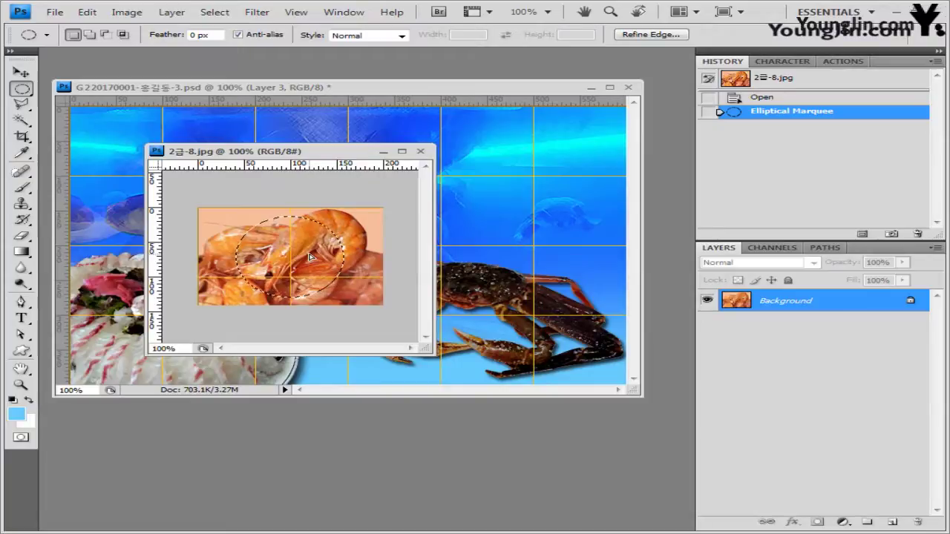
pyautogui.moveTo(310, 257); pyautogui.dragTo(323, 248)
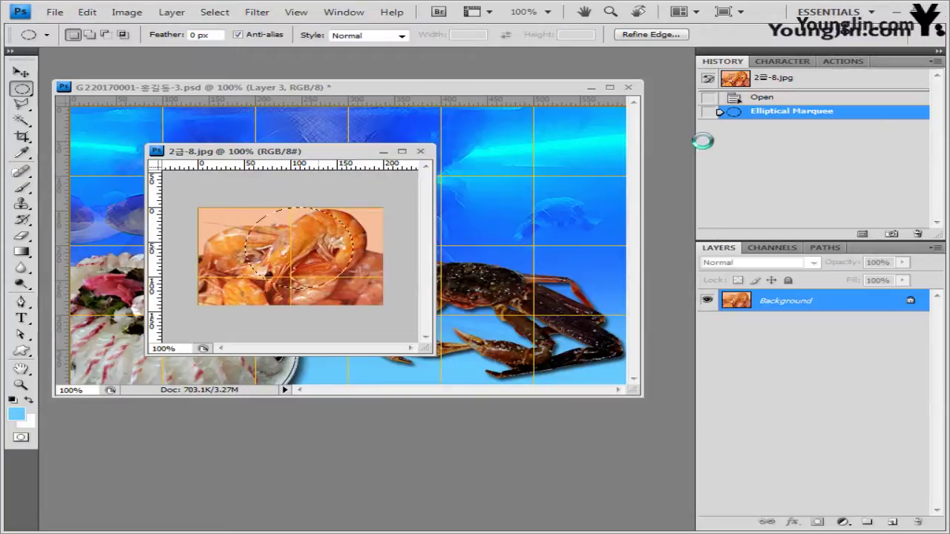
pyautogui.click(772, 99)
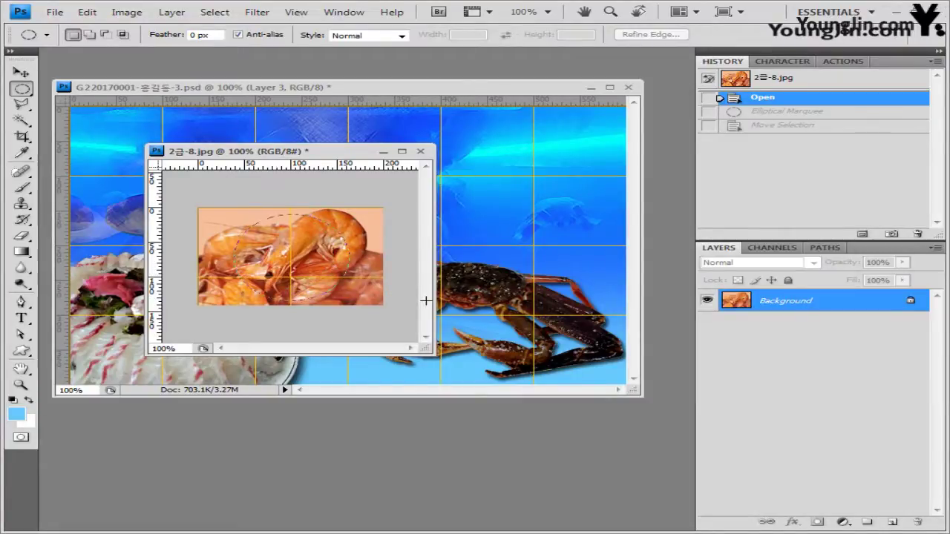
# Draw a circular selection about 125 px across over the middle of the shrimp photo and nudge it slightly upward.
pyautogui.moveTo(235, 214); pyautogui.dragTo(349, 300)
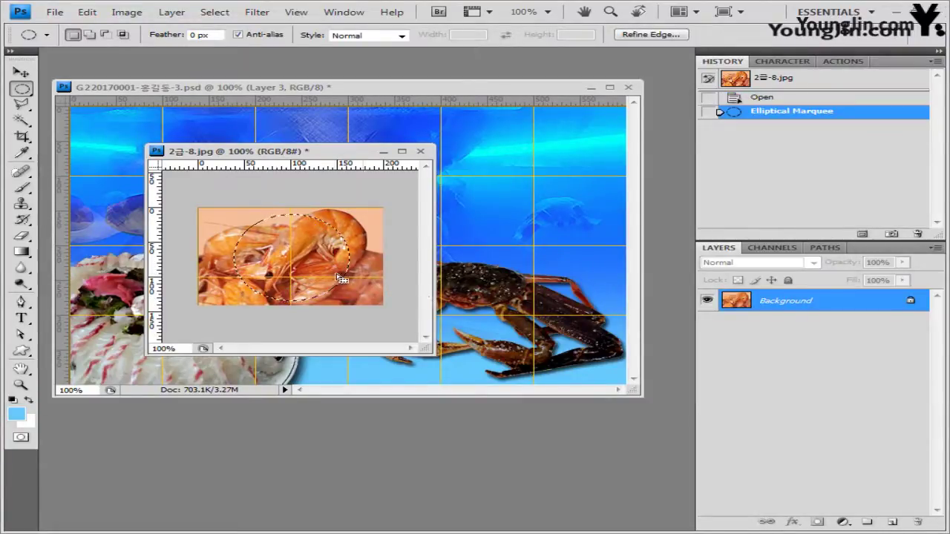
pyautogui.press('Up')
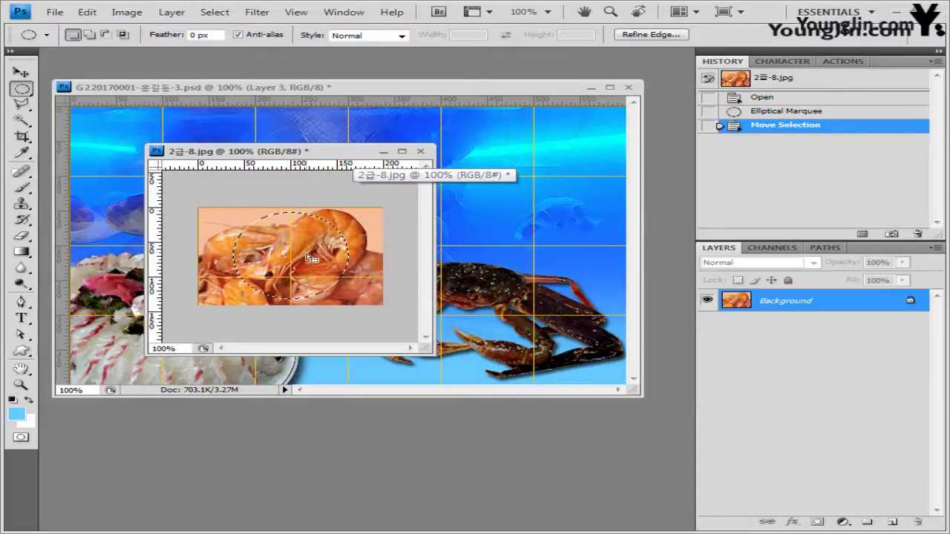
pyautogui.click(304, 12)
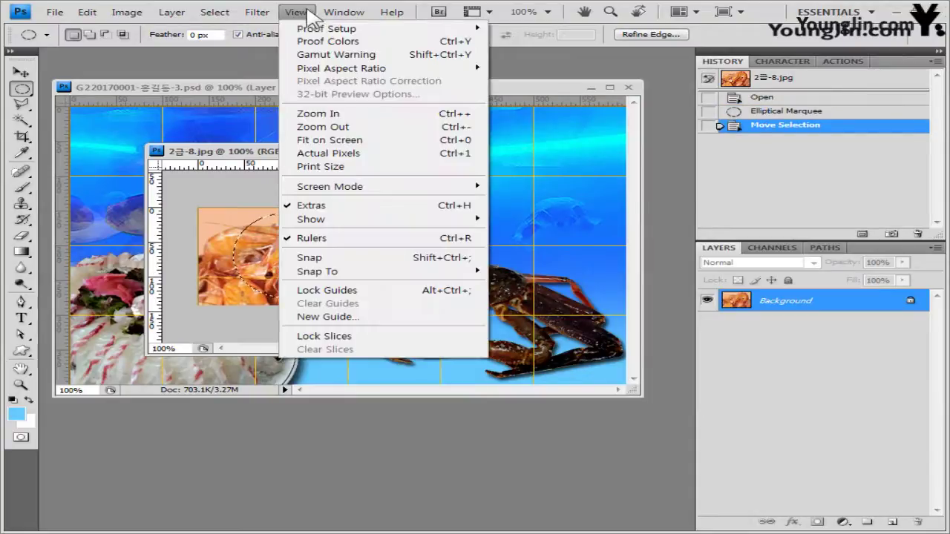
pyautogui.click(242, 156)
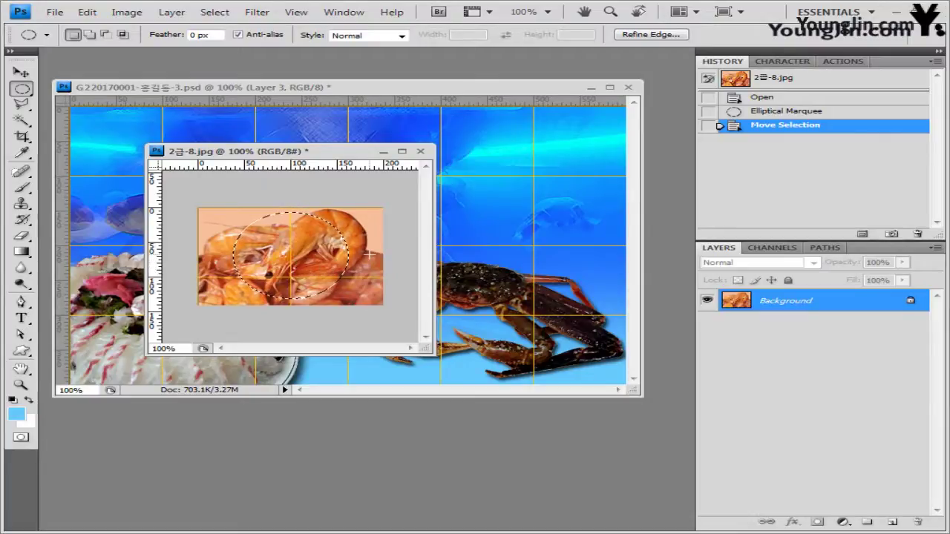
# Copy the selected shrimp circle into the aquarium composition as a new layer and close 2급-8.jpg.
pyautogui.moveTo(349, 152); pyautogui.dragTo(485, 259)
pyautogui.click(393, 93)
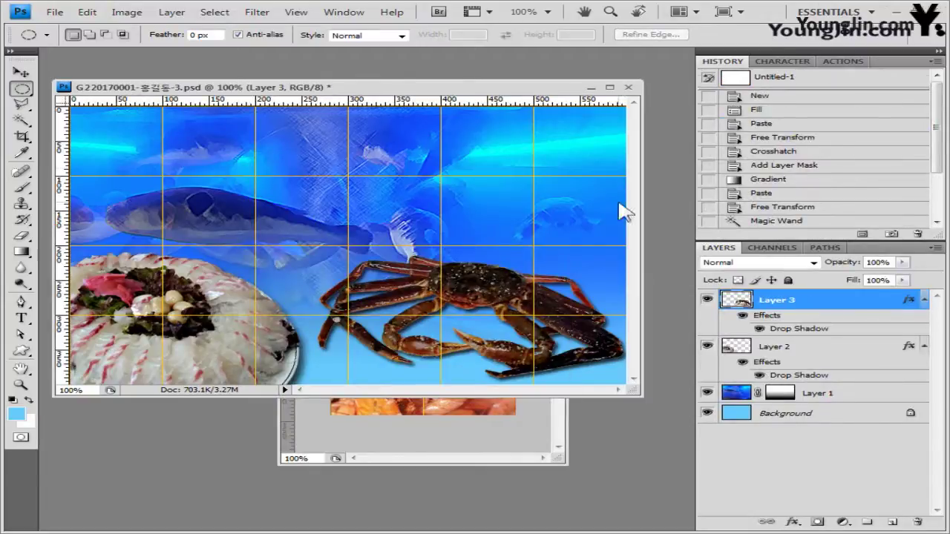
pyautogui.hotkey('ctrl', 'v')
pyautogui.click(532, 458)
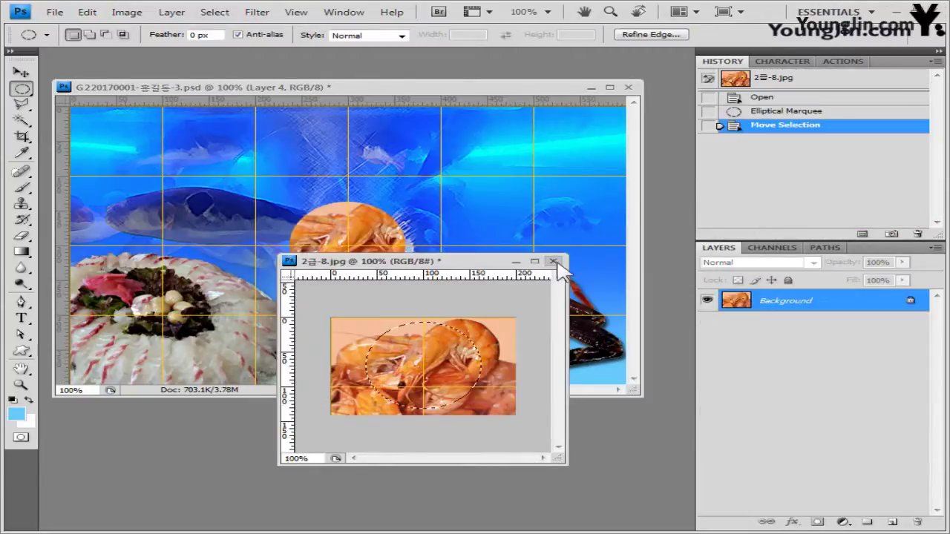
pyautogui.click(553, 261)
pyautogui.click(439, 217)
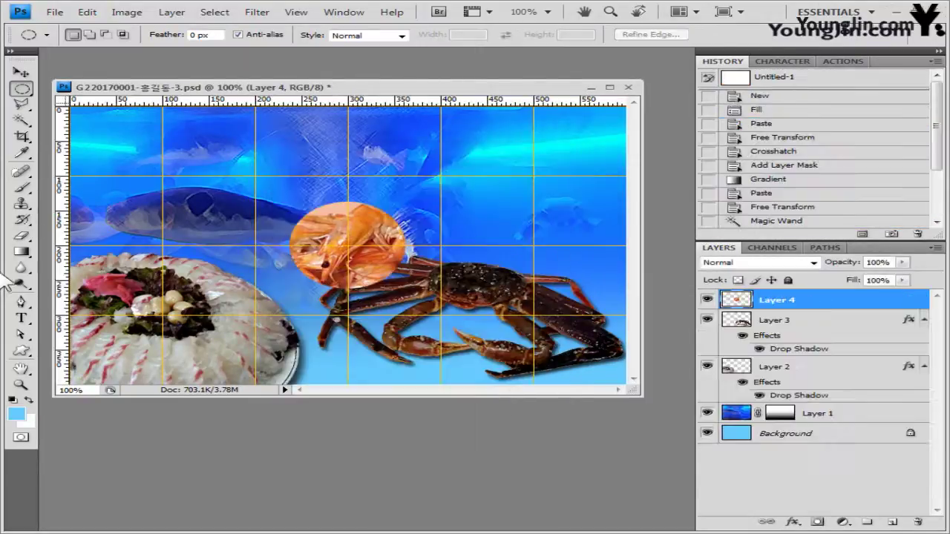
# Move the shrimp circle to the canvas's upper right, above the crab, and apply an Inner Shadow with default settings.
pyautogui.press('v')
pyautogui.moveTo(347, 245); pyautogui.dragTo(529, 196)
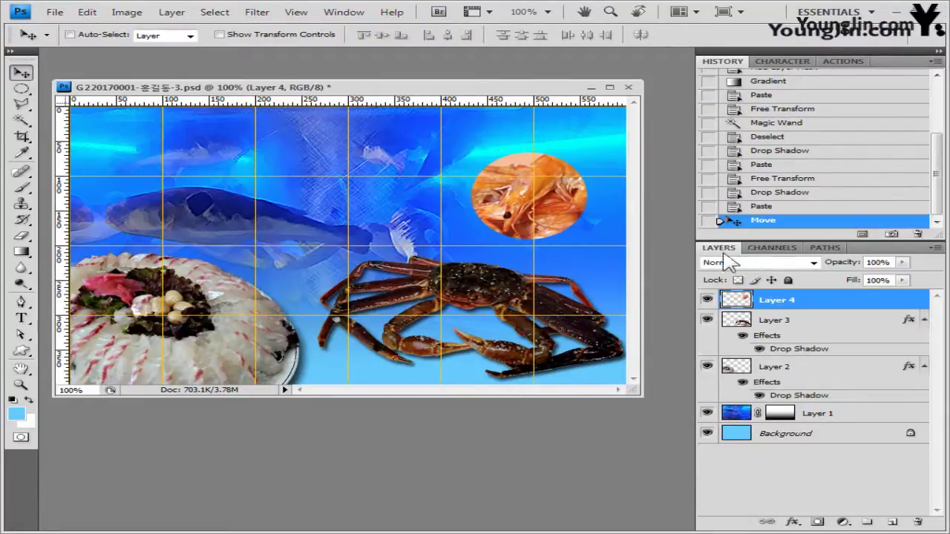
pyautogui.click(793, 522)
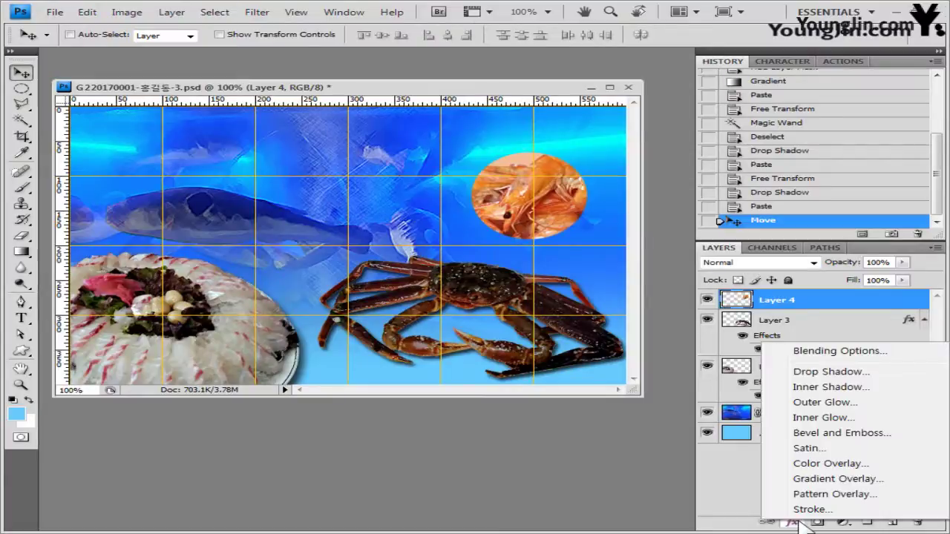
pyautogui.press('Escape')
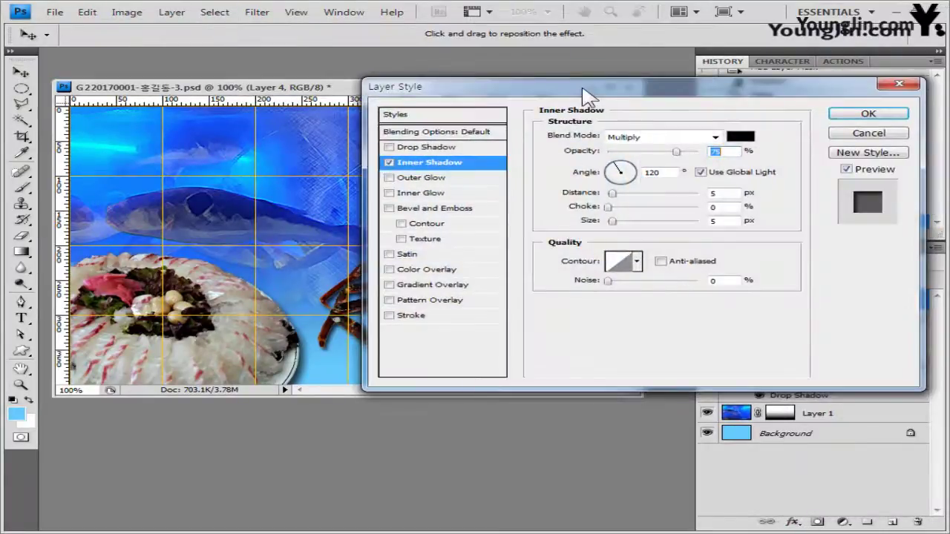
# Add a 7 px outside Stroke with a Gradient fill type to the shrimp circle.
pyautogui.click(426, 316)
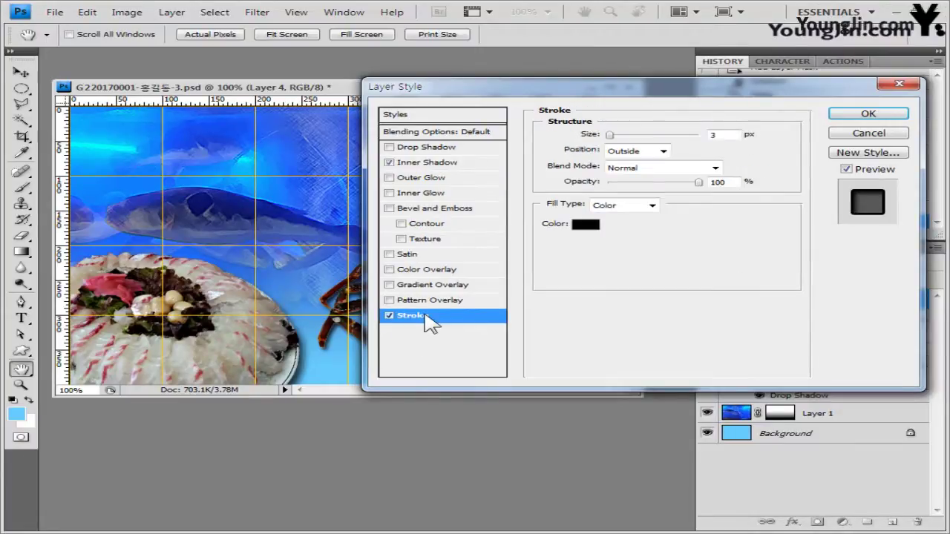
pyautogui.write('7')
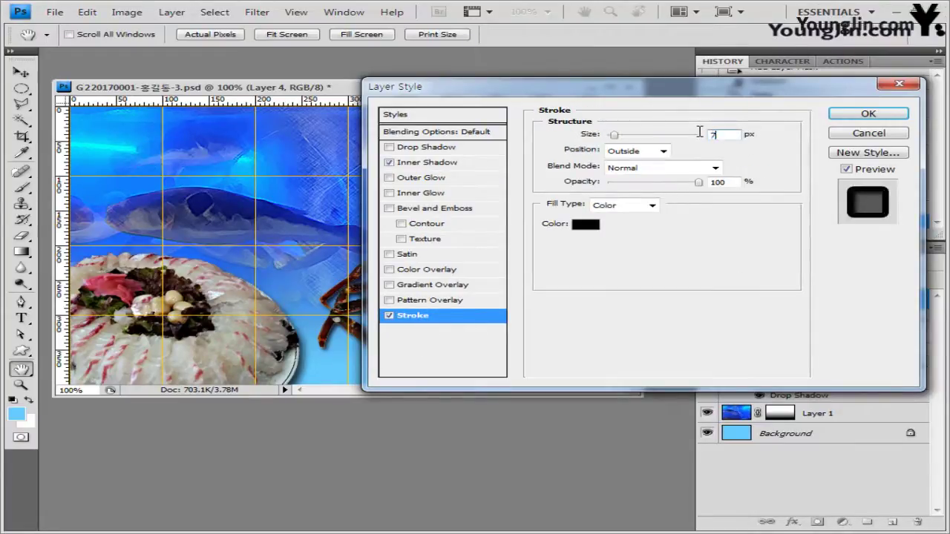
pyautogui.click(651, 205)
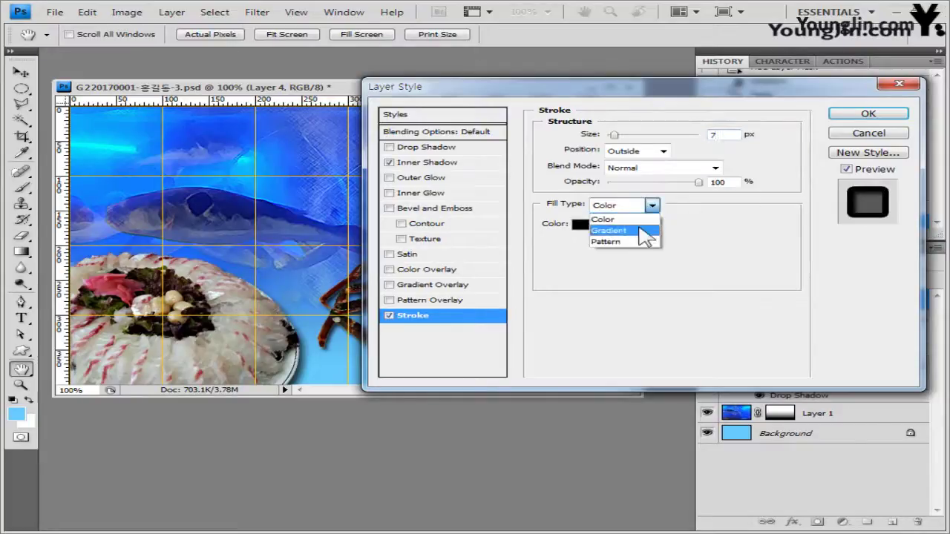
pyautogui.click(643, 230)
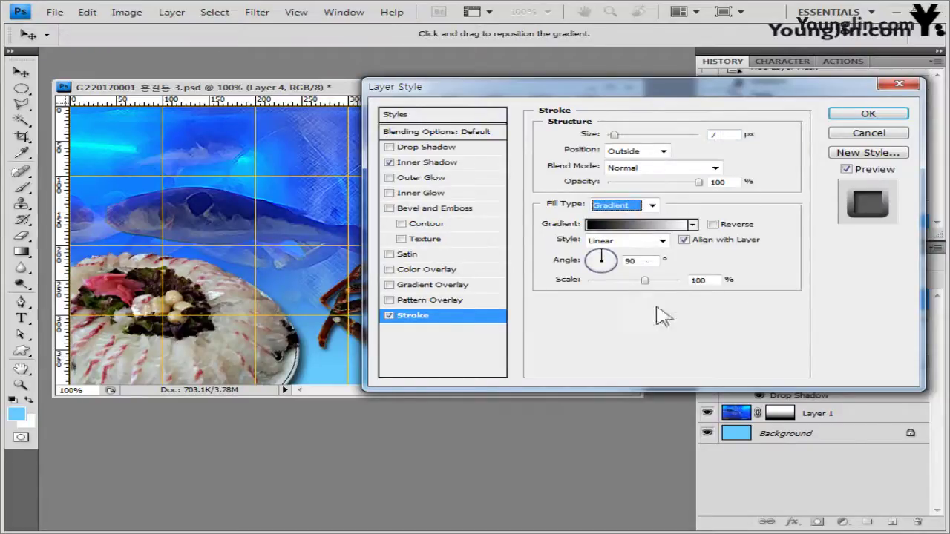
# Edit the stroke gradient, setting its start color stop to white (ffffff) and checking the end stop's color.
pyautogui.click(638, 225)
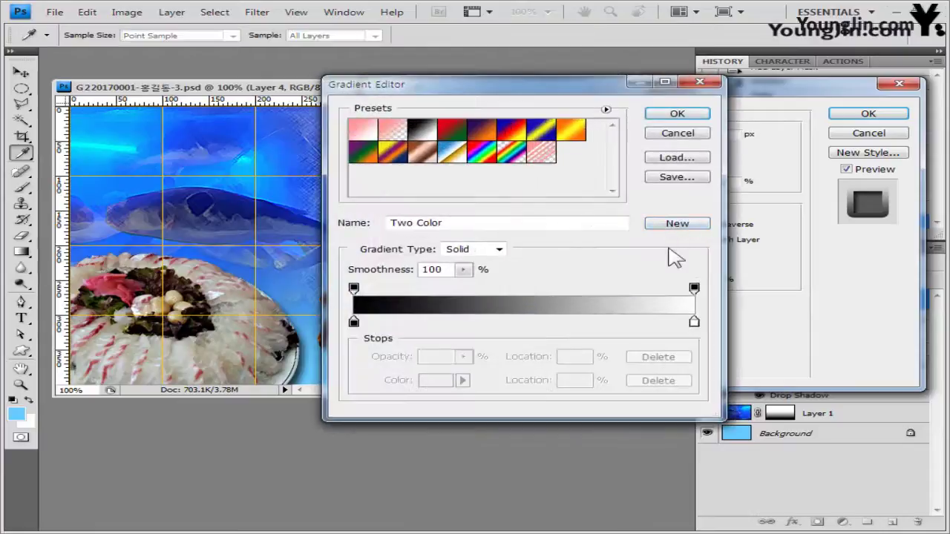
pyautogui.click(353, 323)
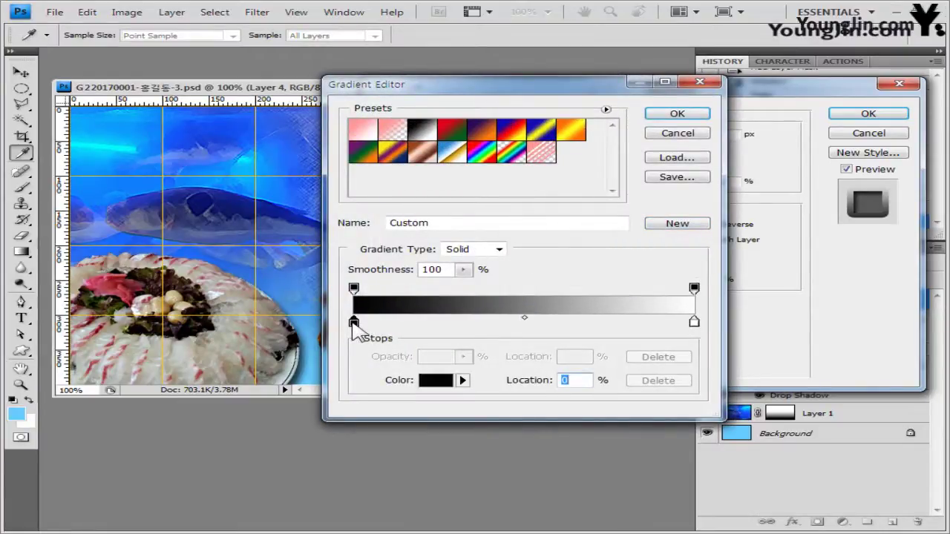
pyautogui.doubleClick(354, 322)
pyautogui.write('100')
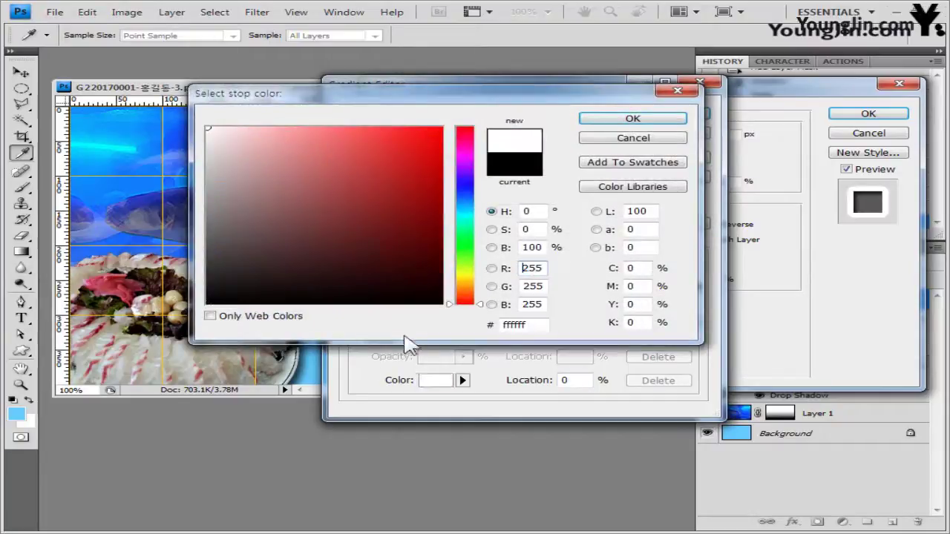
pyautogui.click(586, 118)
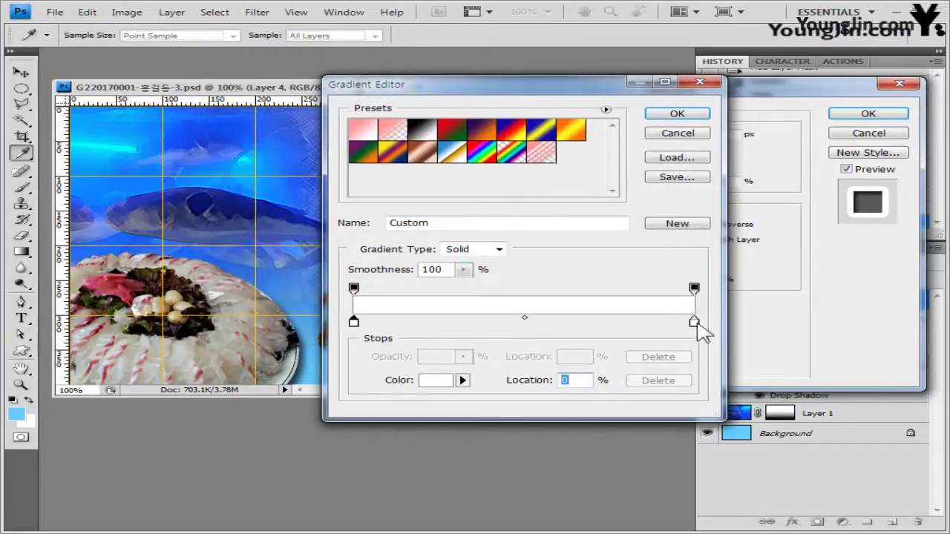
pyautogui.doubleClick(694, 322)
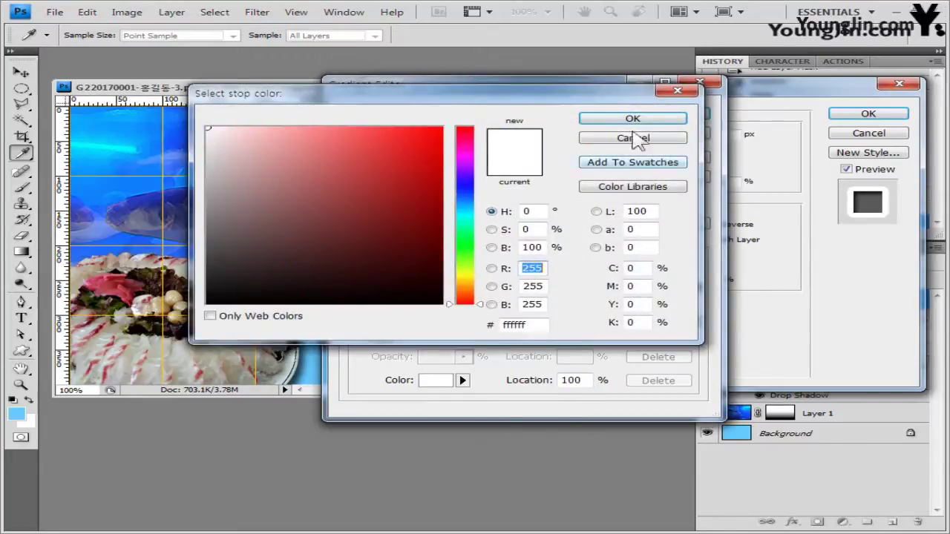
pyautogui.click(635, 139)
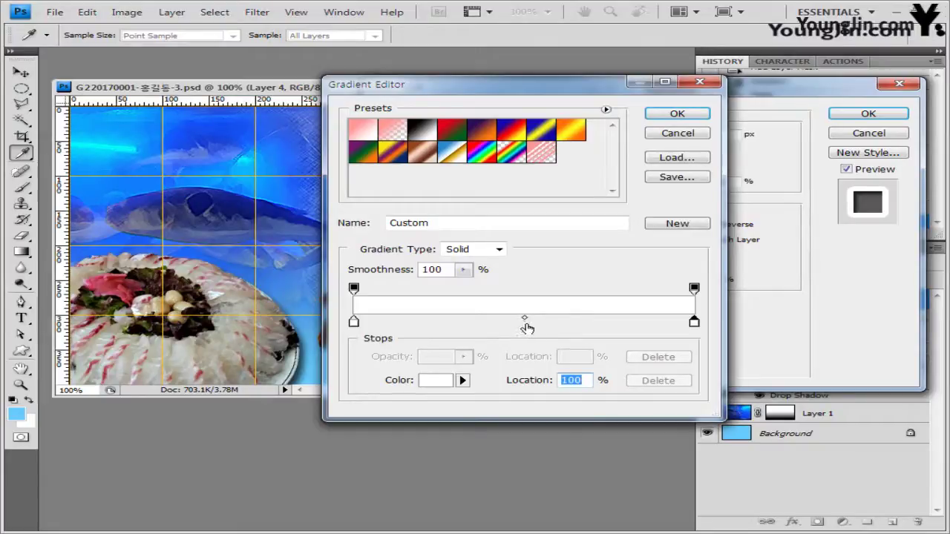
# Add a color stop at 50% to the stroke gradient, color it 003399, and apply the layer style to the shrimp circle.
pyautogui.click(525, 323)
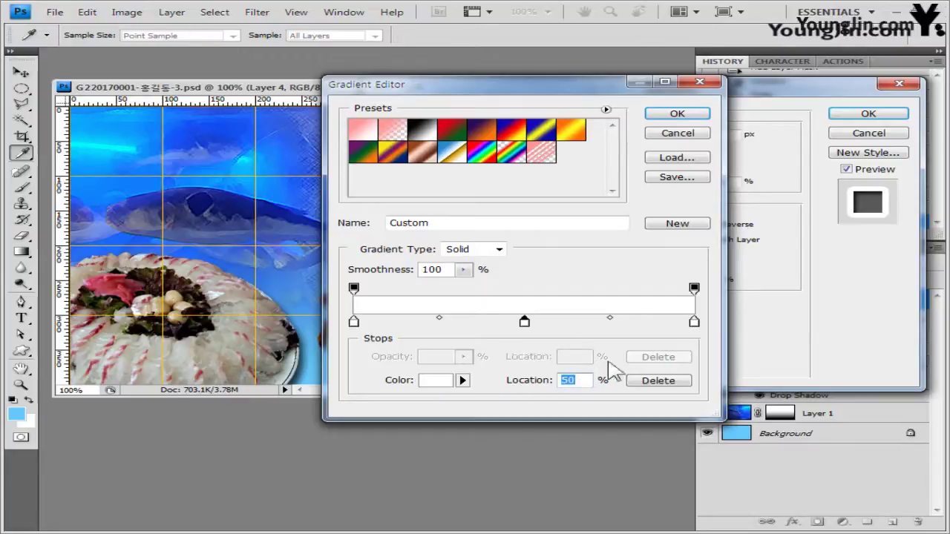
pyautogui.doubleClick(524, 322)
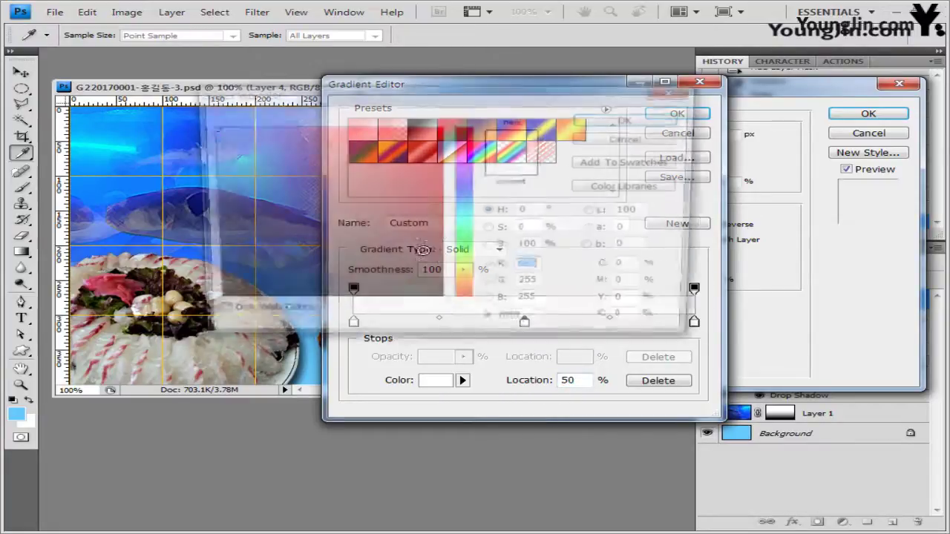
pyautogui.doubleClick(543, 324)
pyautogui.write('003399')
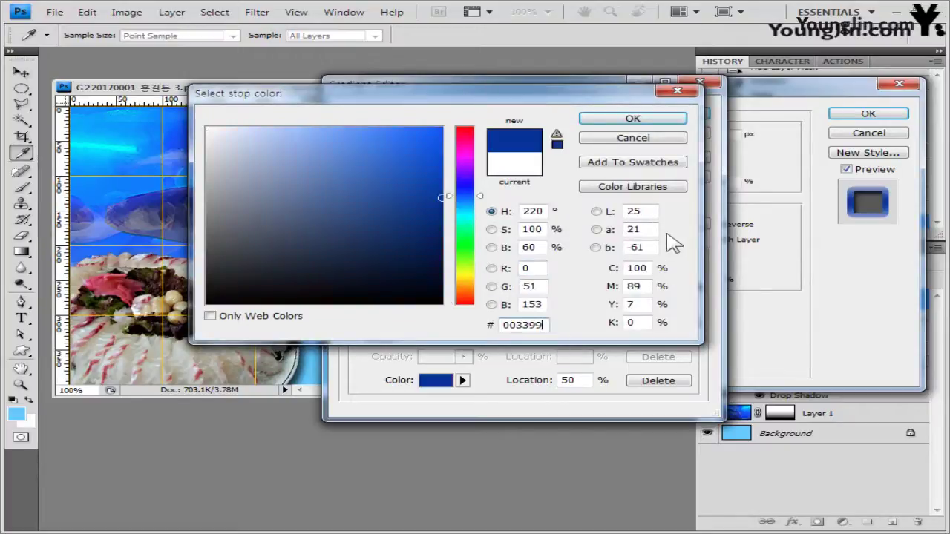
pyautogui.click(662, 118)
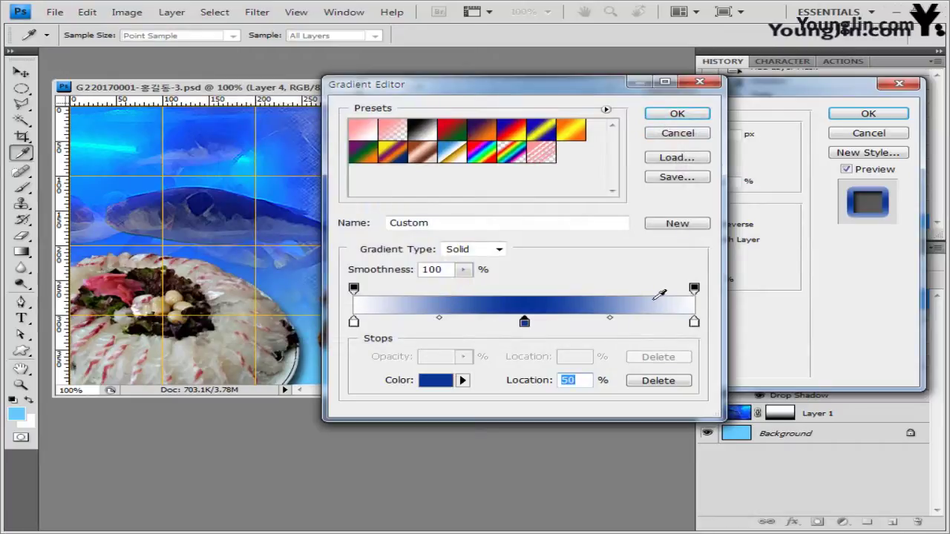
pyautogui.click(694, 115)
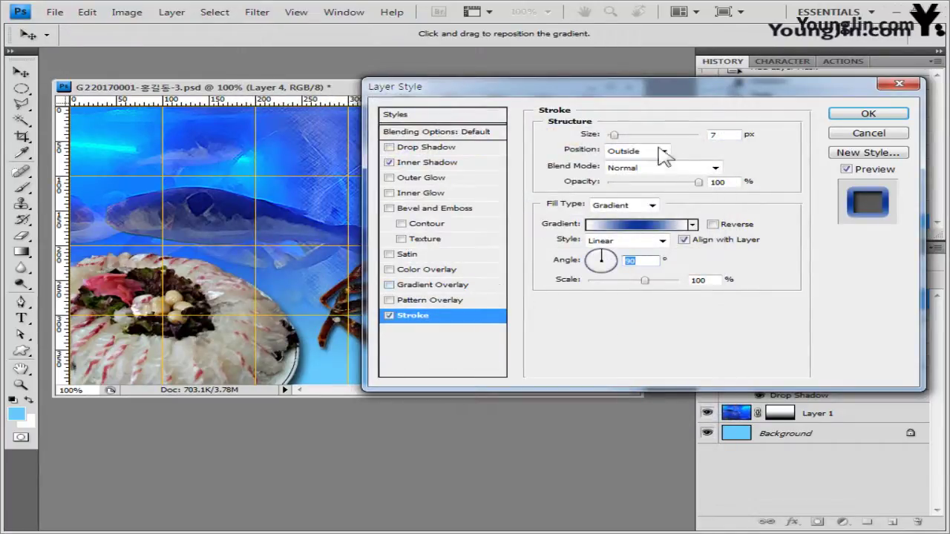
pyautogui.moveTo(617, 95); pyautogui.dragTo(494, 278)
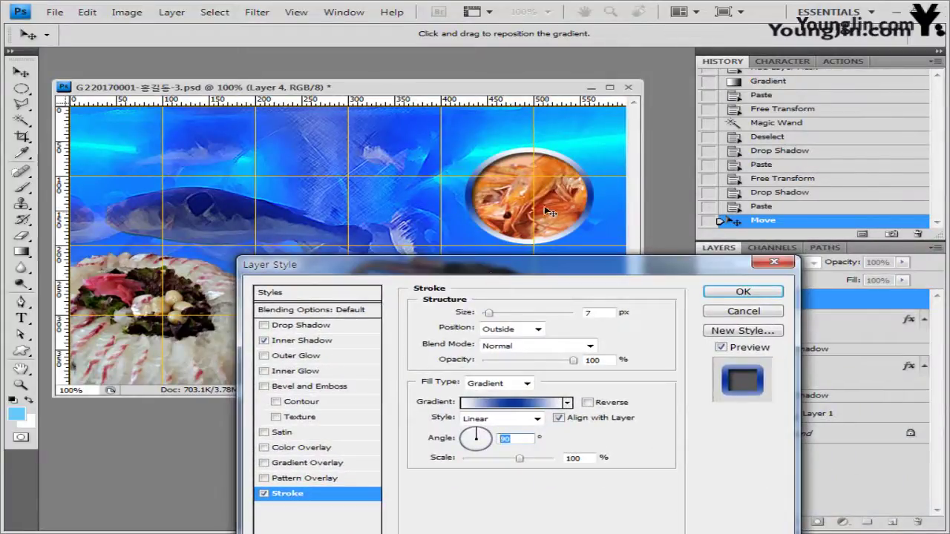
pyautogui.click(743, 294)
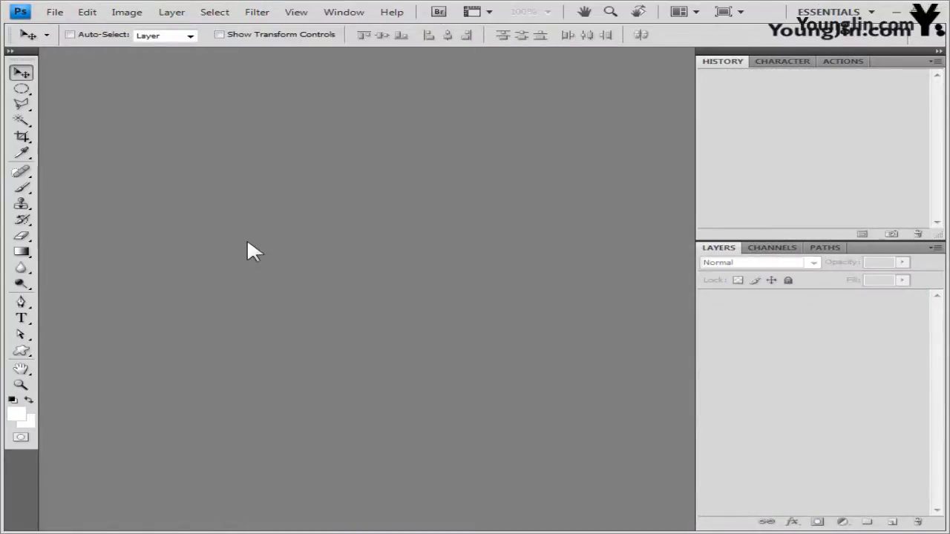
# Create a new 600 × 400 px, 72 pixels/inch RGB document with a white background and show the grid.
pyautogui.click(56, 13)
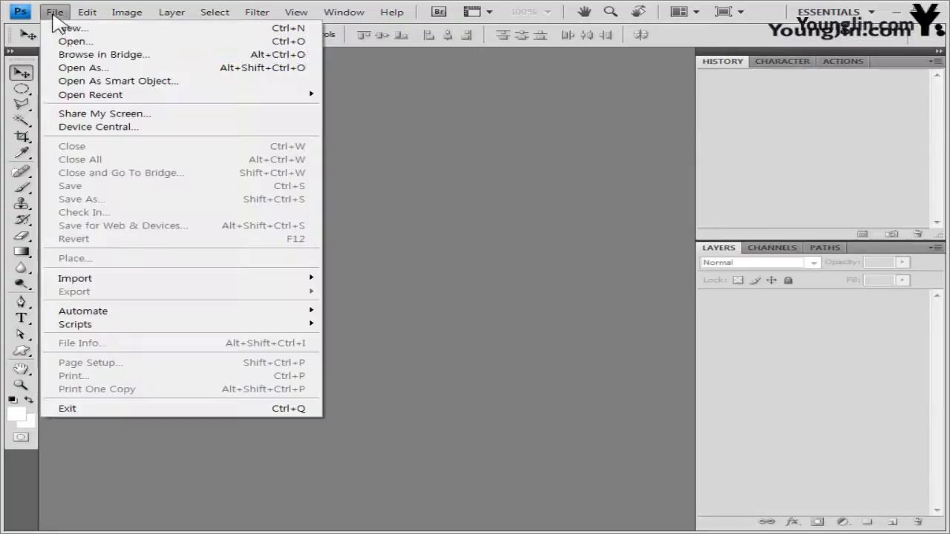
pyautogui.click(71, 29)
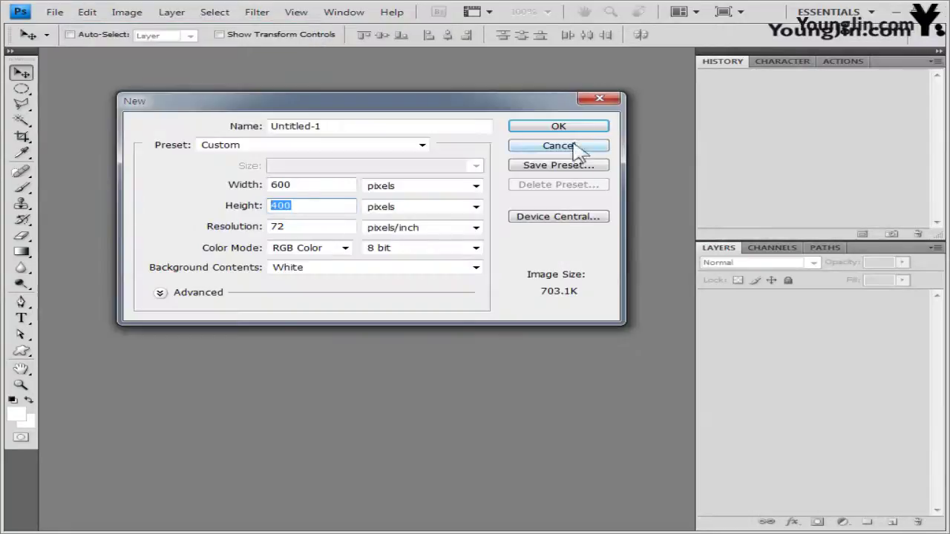
pyautogui.click(575, 127)
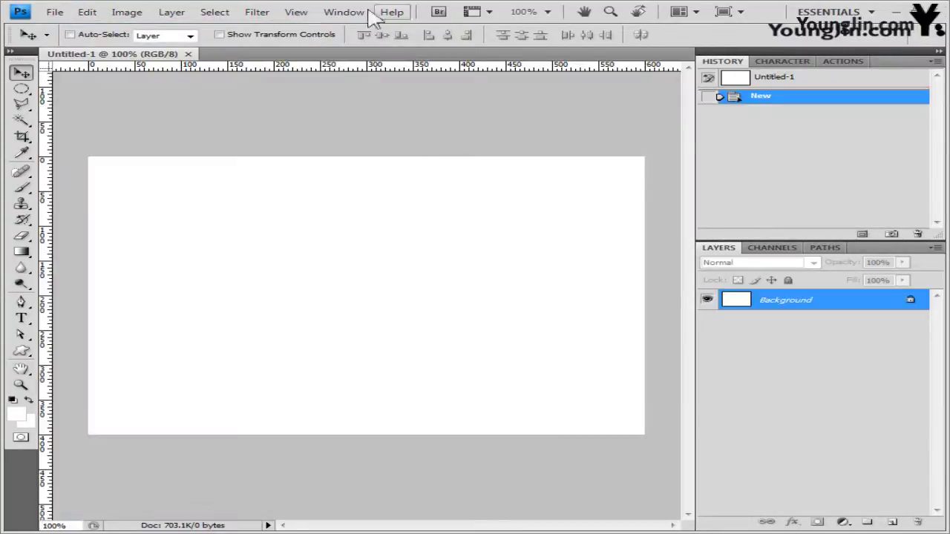
pyautogui.click(301, 13)
pyautogui.moveTo(350, 220)
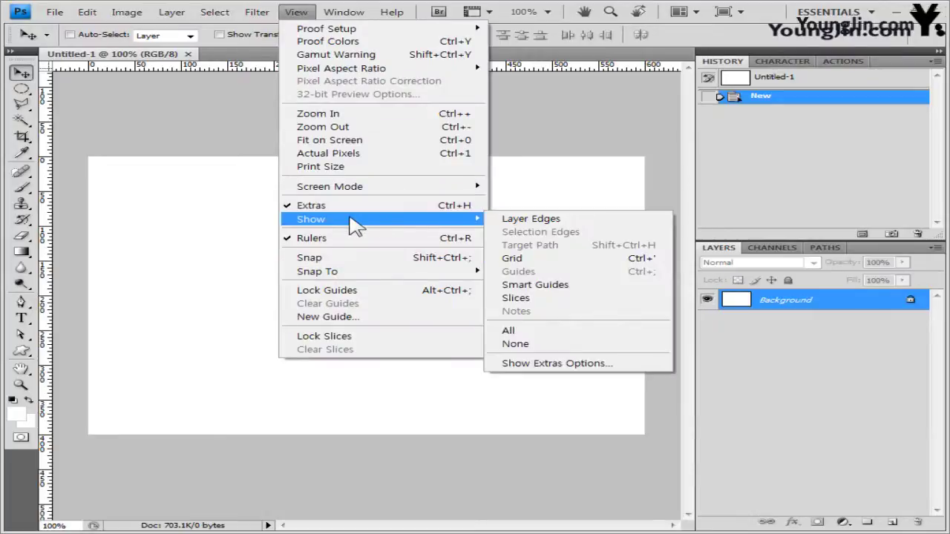
pyautogui.click(553, 258)
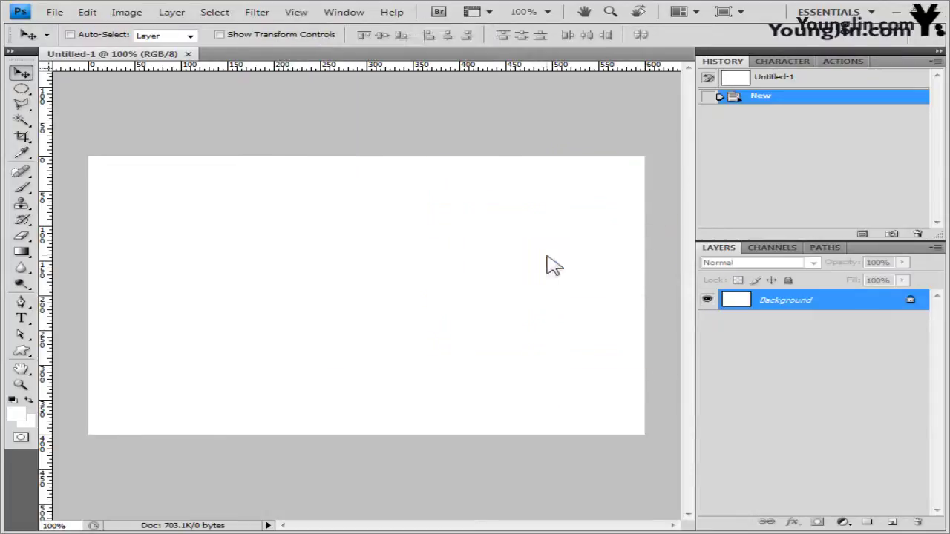
# Save the new document as a PSD in the GTQ folder, using the exam-number-and-name file name ending in -4.
pyautogui.click(66, 15)
pyautogui.click(84, 142)
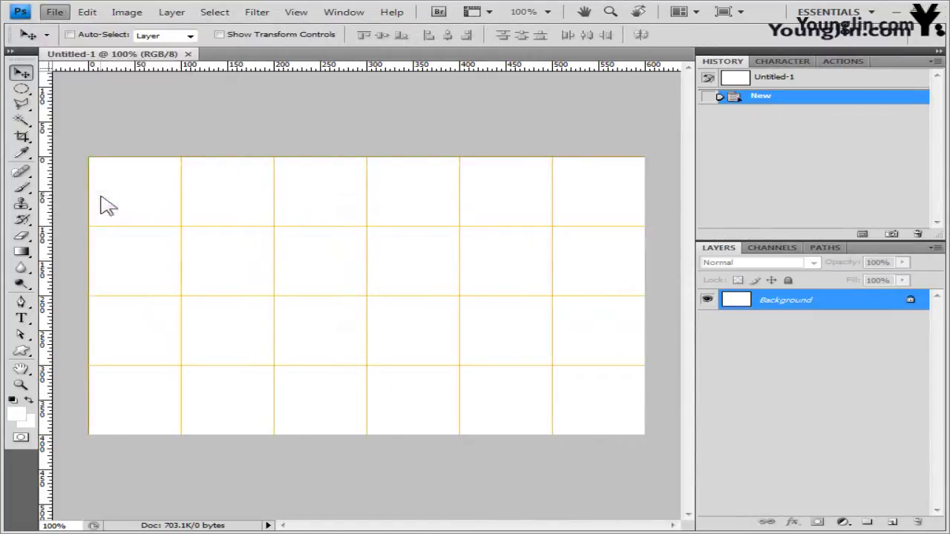
pyautogui.click(341, 166)
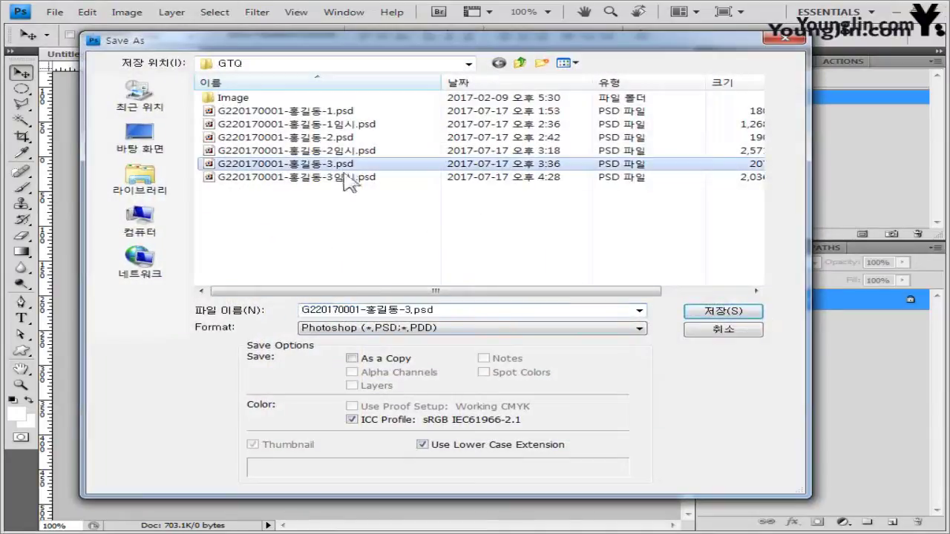
pyautogui.click(418, 314)
pyautogui.doubleClick(405, 310)
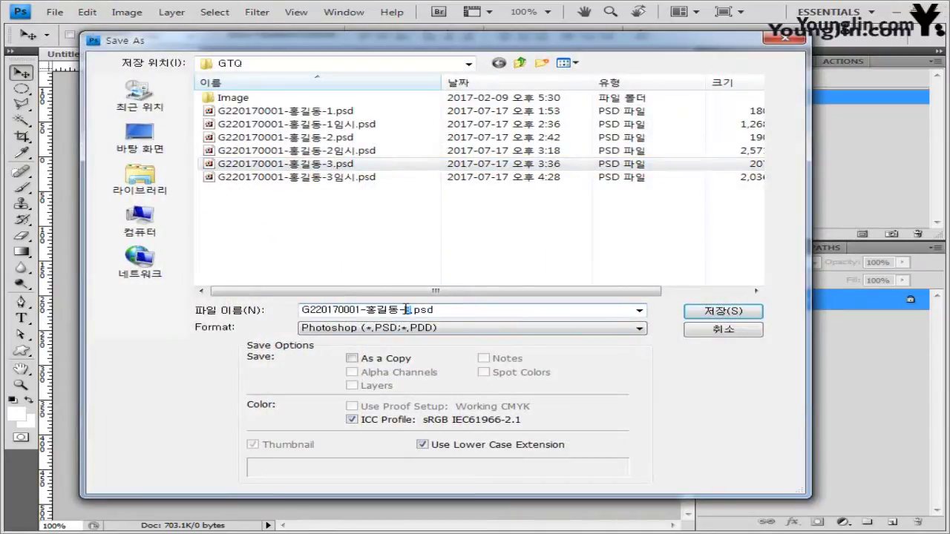
pyautogui.click(687, 316)
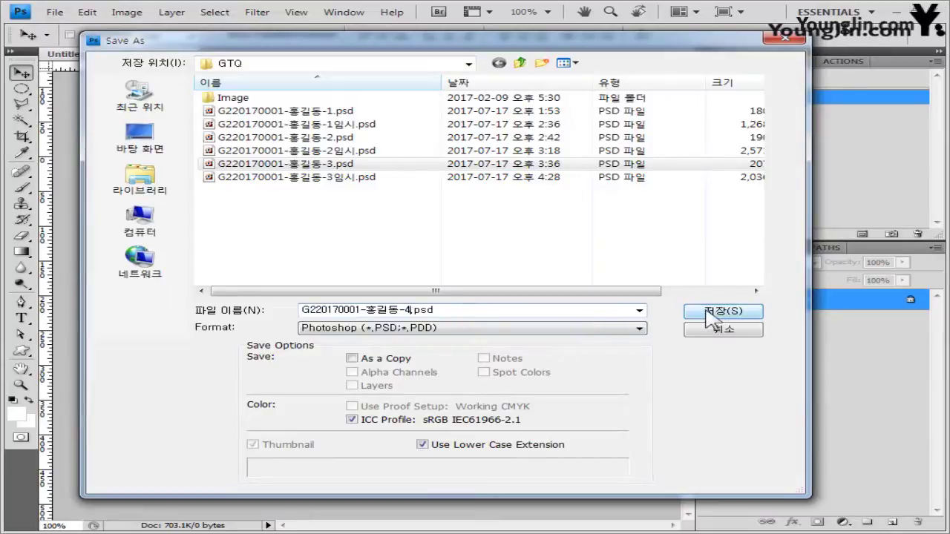
# Open 2급-9.jpg from the Image folder and place it and the blank document in separate floating windows.
pyautogui.moveTo(130, 67); pyautogui.dragTo(220, 123)
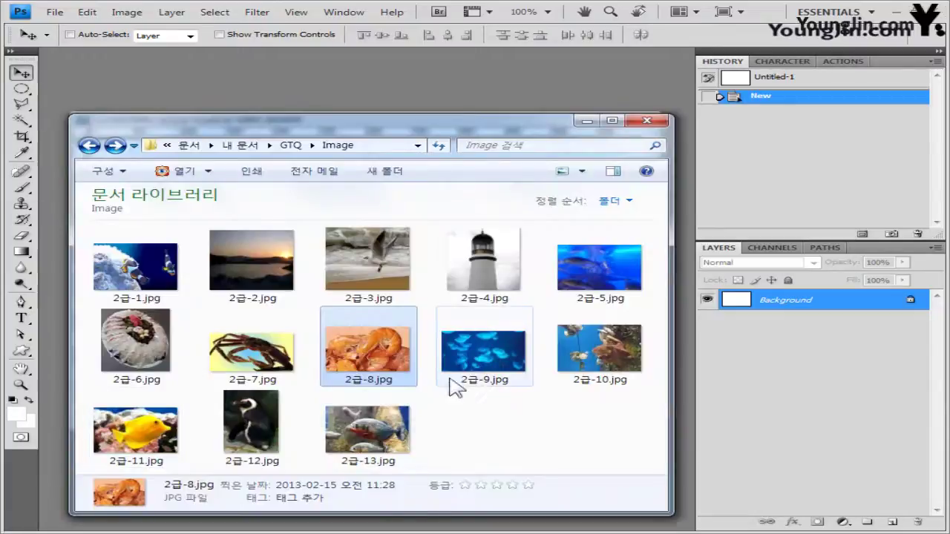
pyautogui.moveTo(450, 378); pyautogui.dragTo(432, 79)
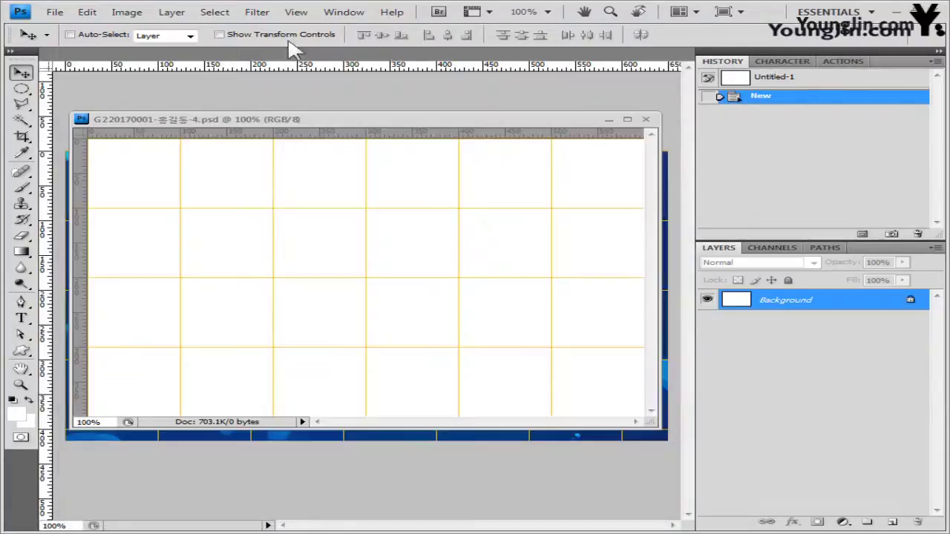
pyautogui.moveTo(123, 65); pyautogui.dragTo(208, 221)
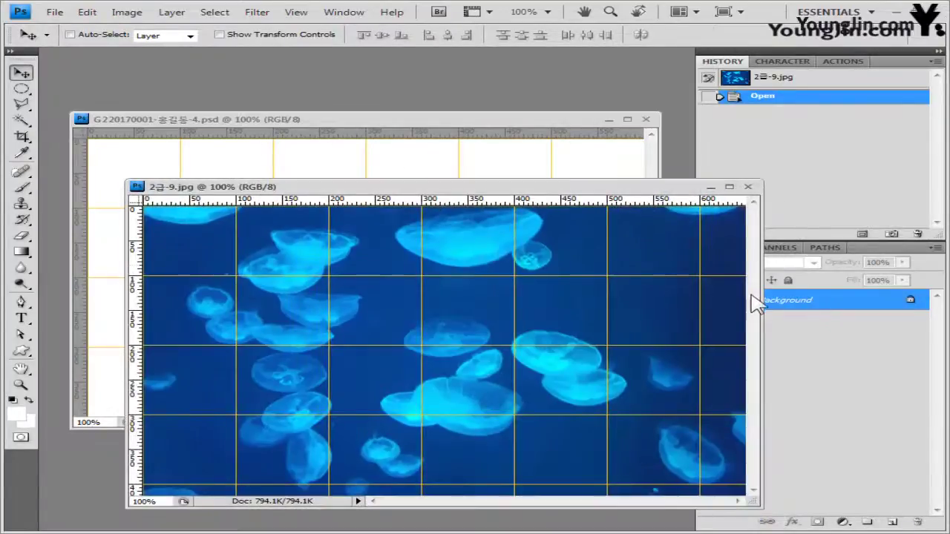
# Copy the whole jellyfish photo into the blank document, closing 2급-9.jpg, and scale it to 100.3% centered at X 280.7 px, Y 199.7 px.
pyautogui.hotkey('ctrl', 'a')
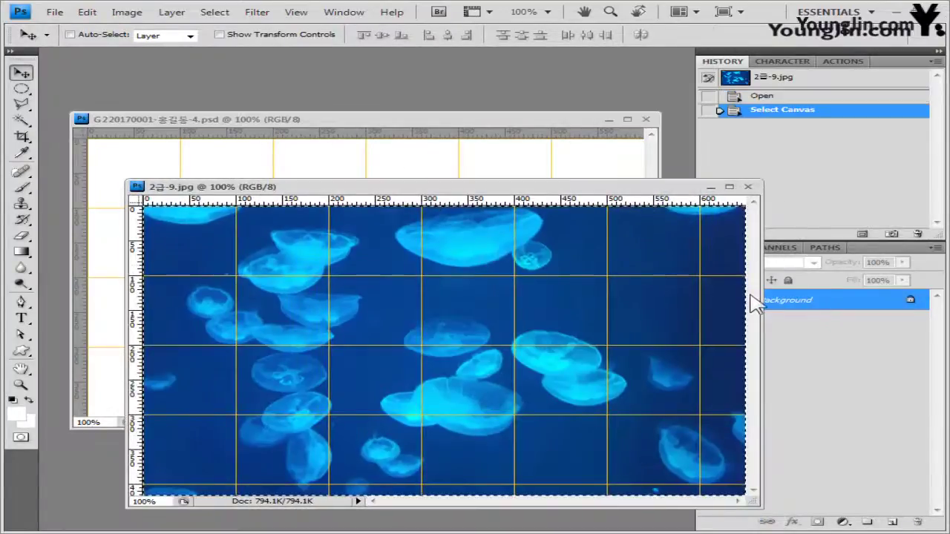
pyautogui.click(749, 187)
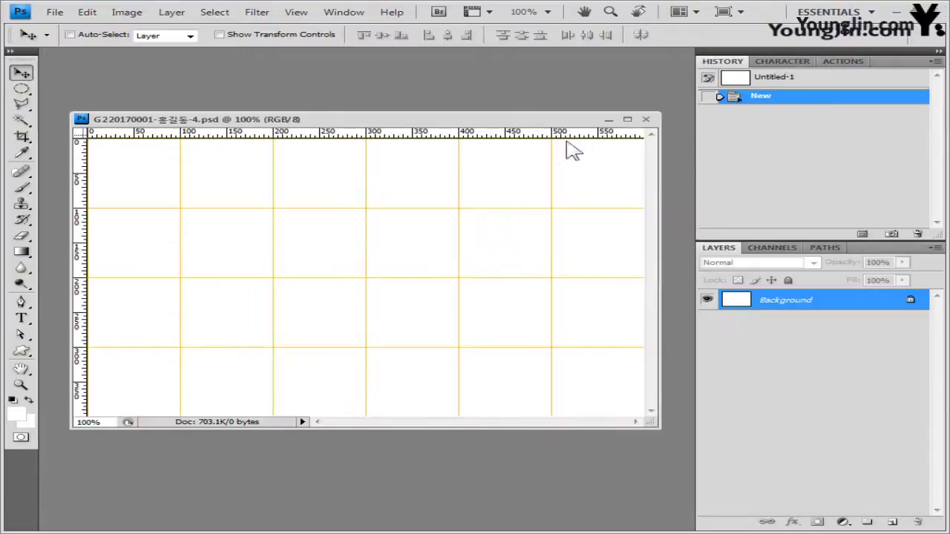
pyautogui.hotkey('ctrl', 'v')
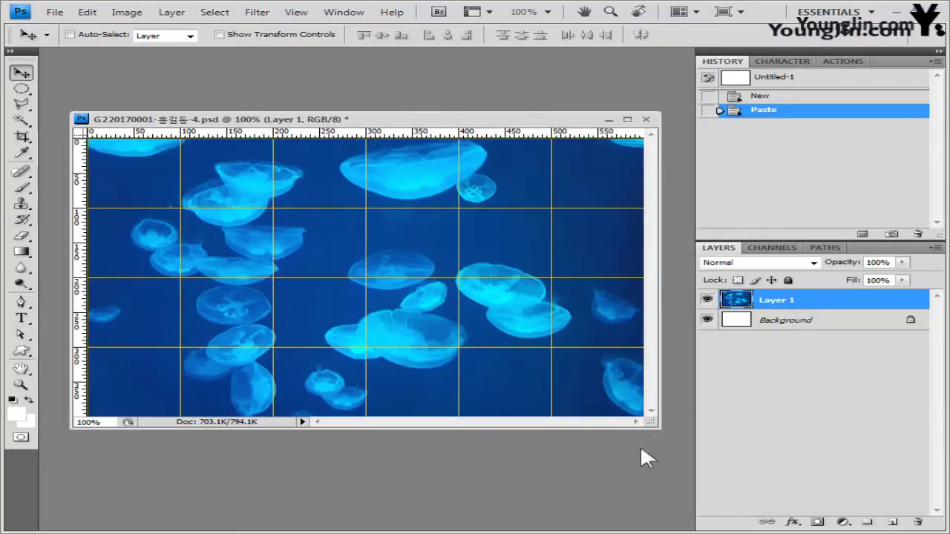
pyautogui.hotkey('ctrl', 't')
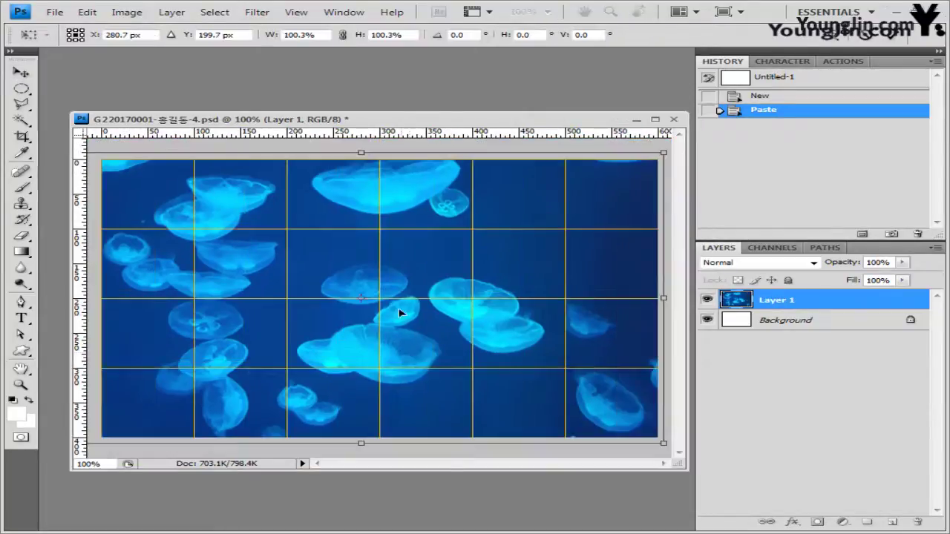
pyautogui.press('Return')
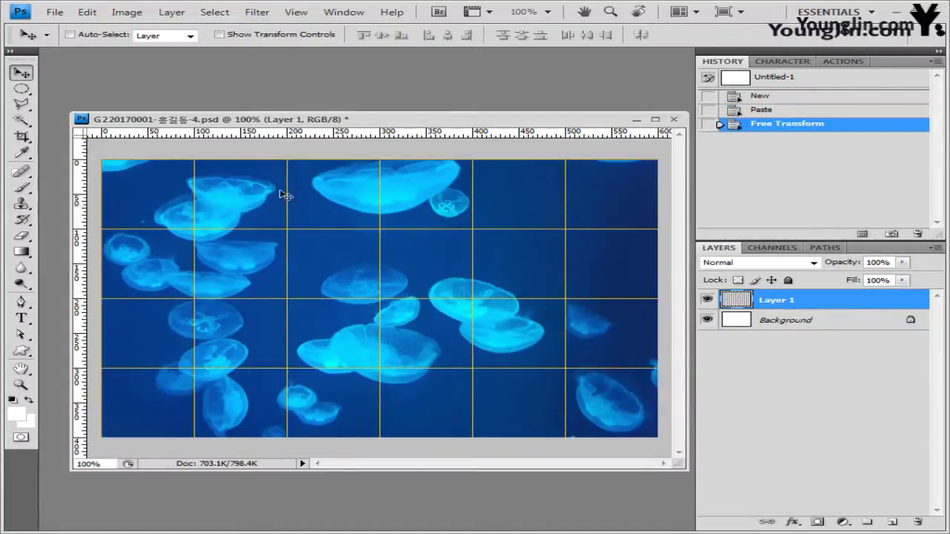
# Apply the Dry Brush filter to the jellyfish layer with Brush Size 2, Brush Detail 8 and Texture 1.
pyautogui.click(256, 13)
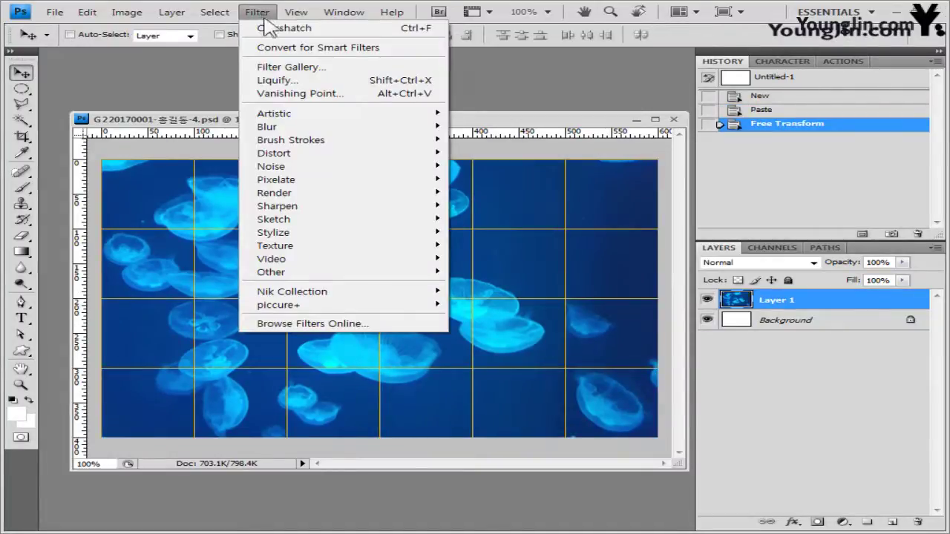
pyautogui.moveTo(289, 116)
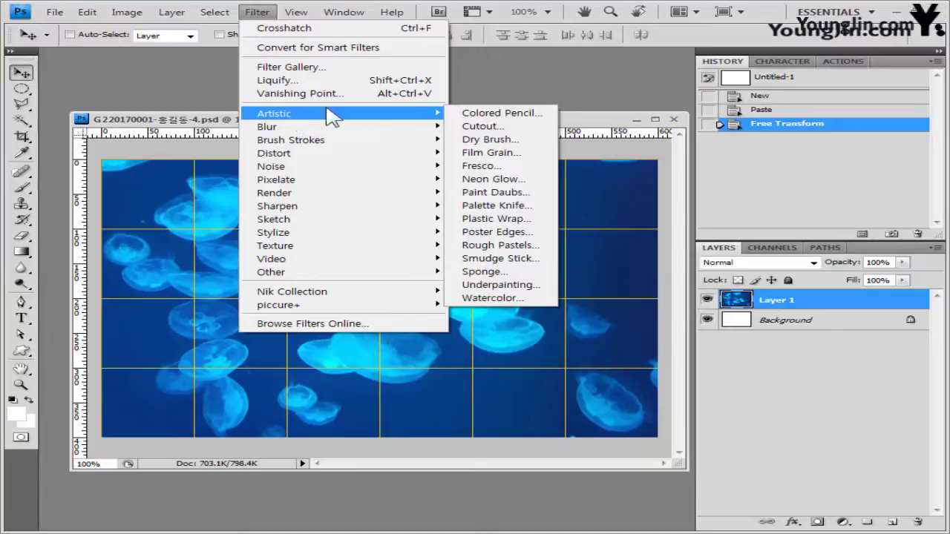
pyautogui.click(501, 142)
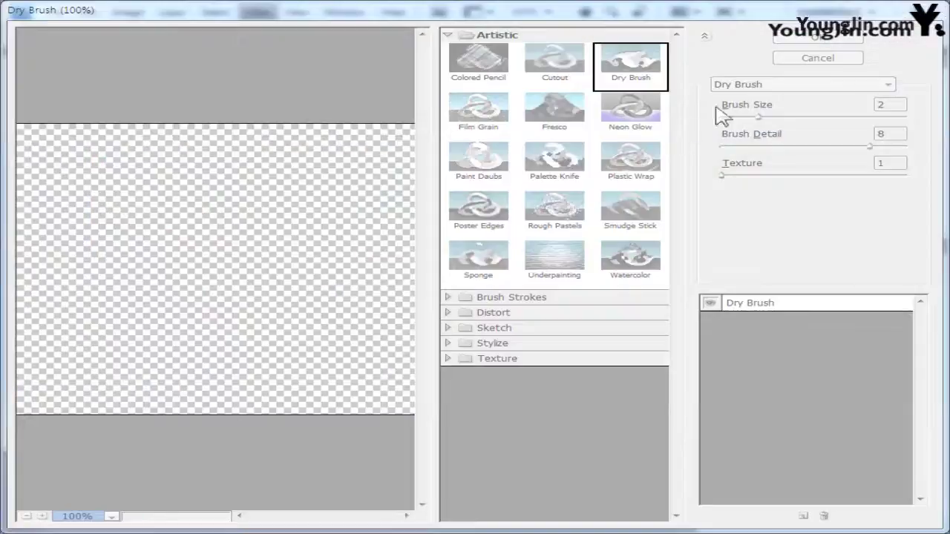
pyautogui.click(840, 39)
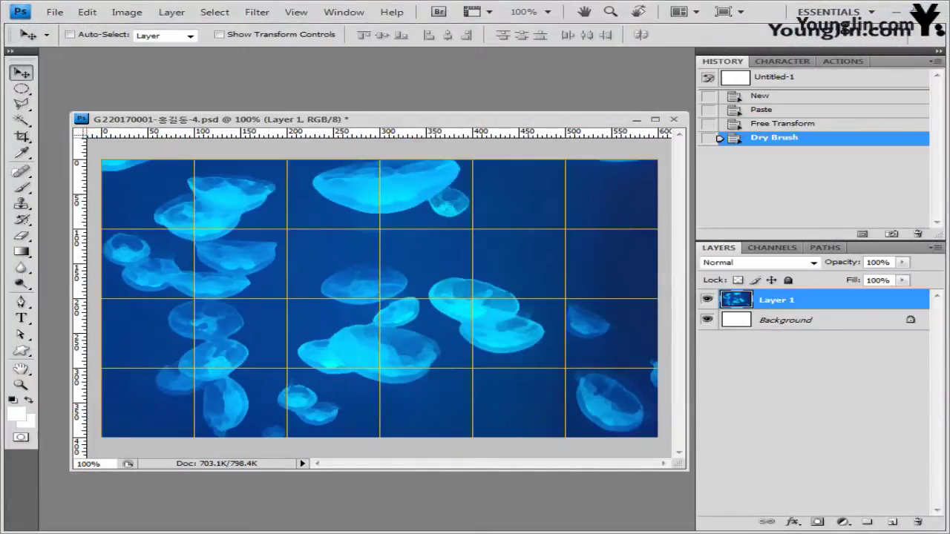
# Open 2급-10.jpg from the Image folder and place it in a floating window beside the jellyfish composite.
pyautogui.hotkey('alt', 'Tab')
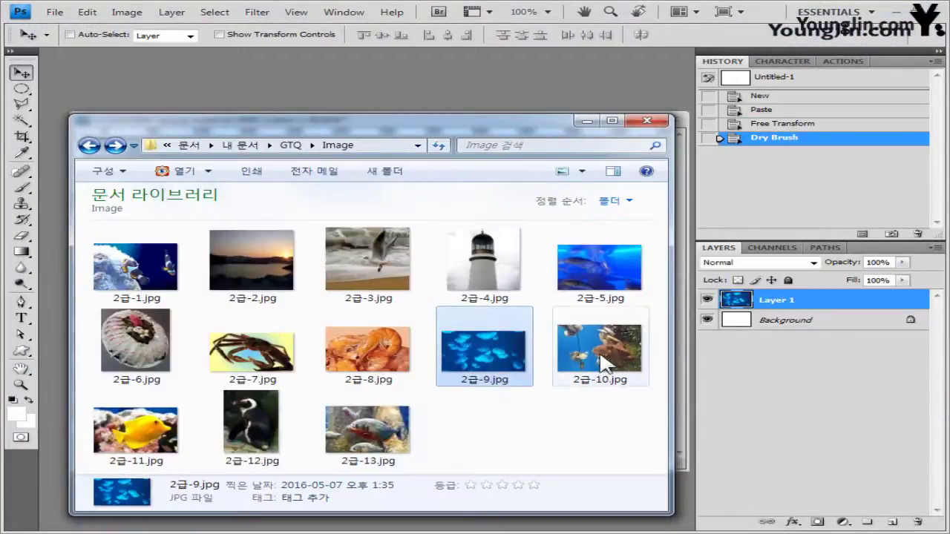
pyautogui.moveTo(600, 360); pyautogui.dragTo(404, 97)
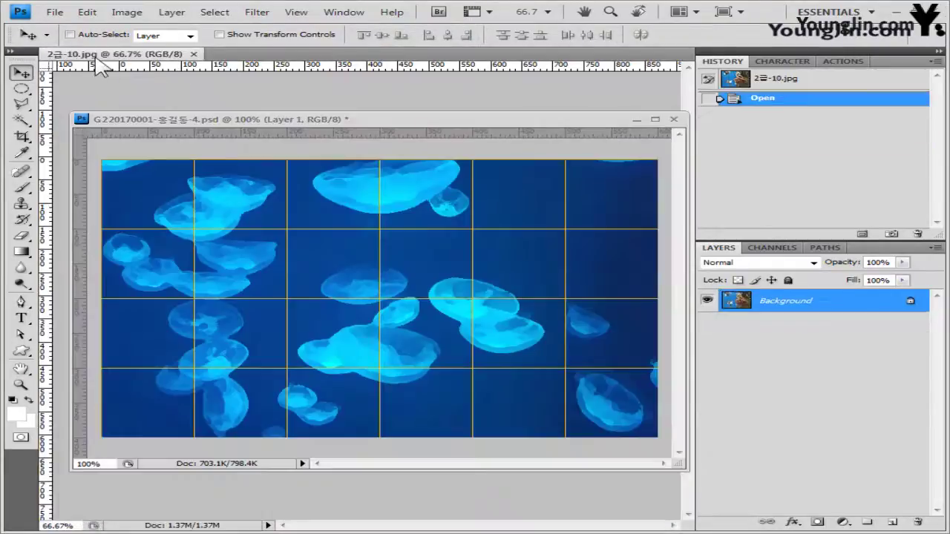
pyautogui.moveTo(100, 63); pyautogui.dragTo(330, 168)
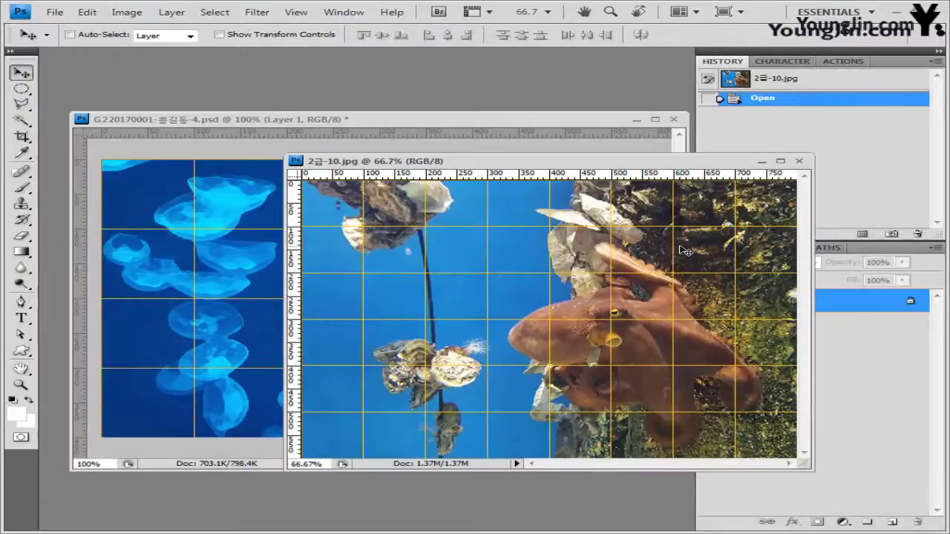
# Copy the whole octopus photo from 2급-10.jpg into the jellyfish composite as a new layer, closing 2급-10.jpg.
pyautogui.hotkey('ctrl', 'a')
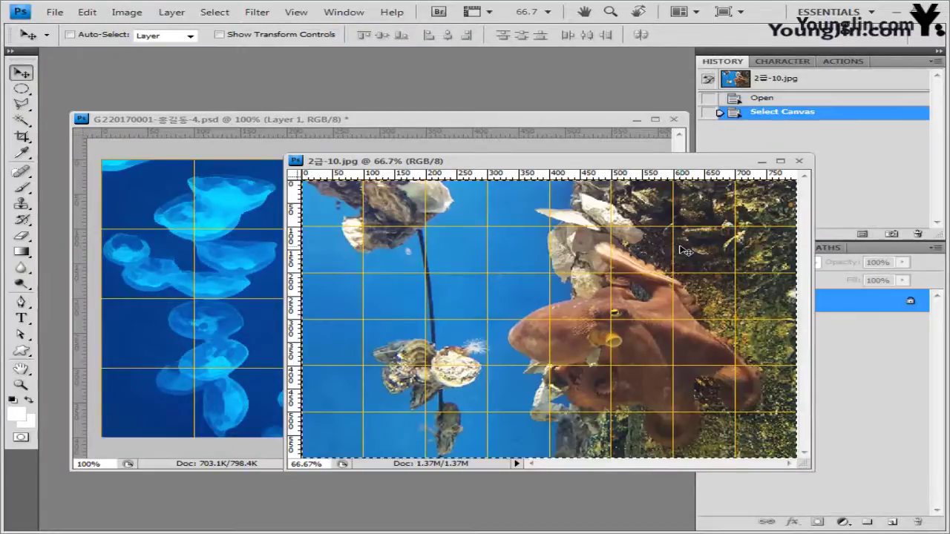
pyautogui.click(800, 162)
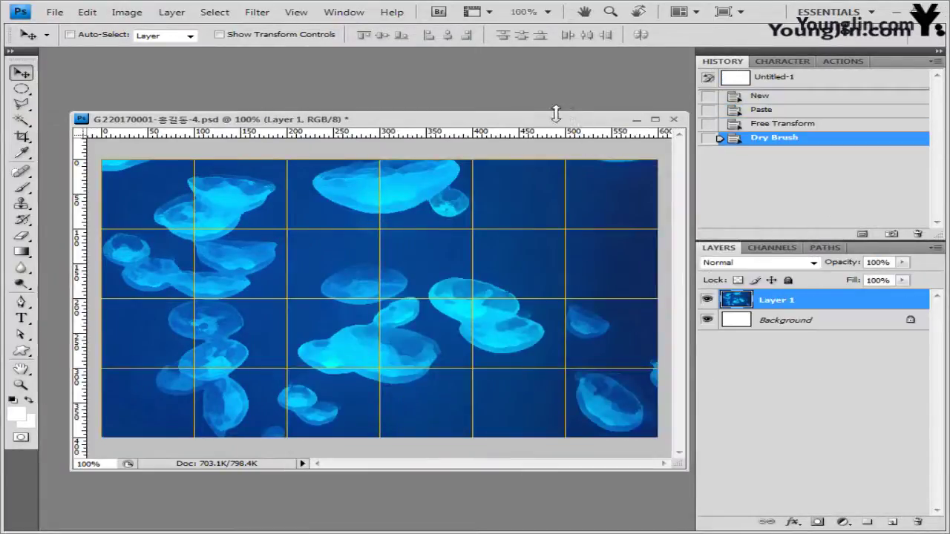
pyautogui.hotkey('ctrl', 'v')
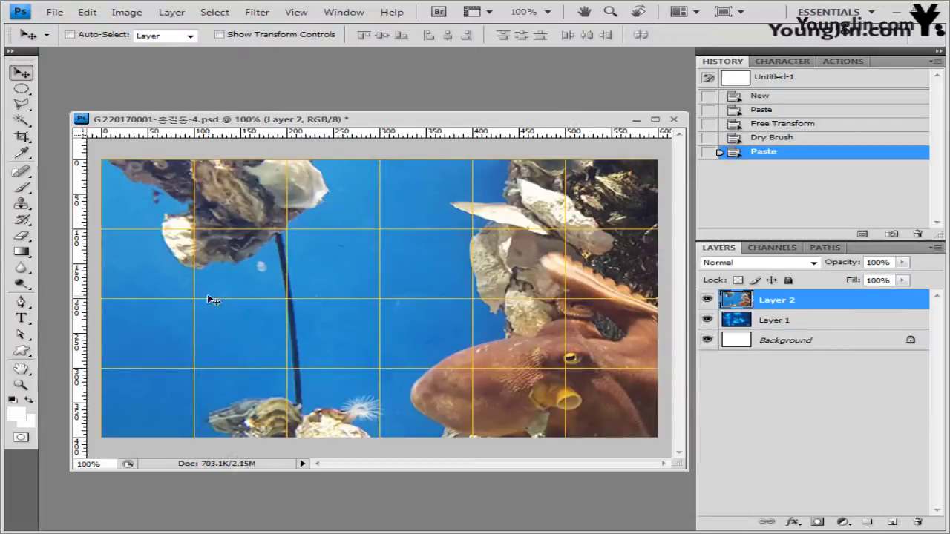
# Scale the octopus layer to 77.5%, rotate it -11.5° and center it at X 357.3 px, Y 243.1 px.
pyautogui.hotkey('ctrl', 't')
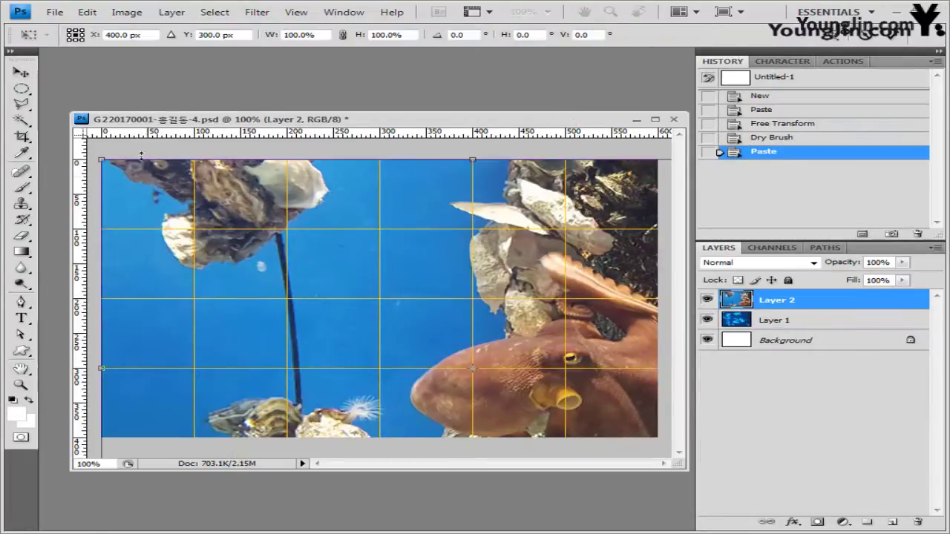
pyautogui.moveTo(102, 161); pyautogui.dragTo(221, 228)
pyautogui.moveTo(513, 322); pyautogui.dragTo(476, 271)
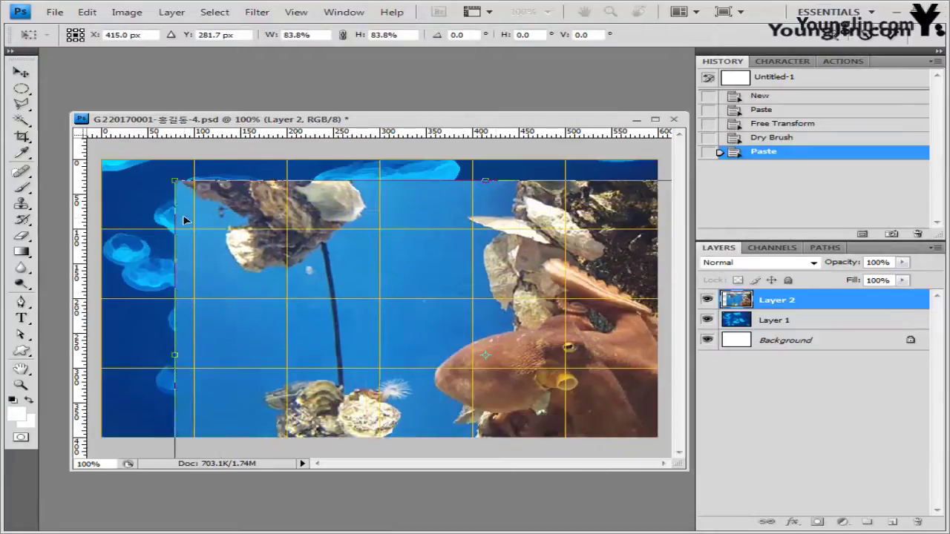
pyautogui.moveTo(181, 179); pyautogui.dragTo(248, 203)
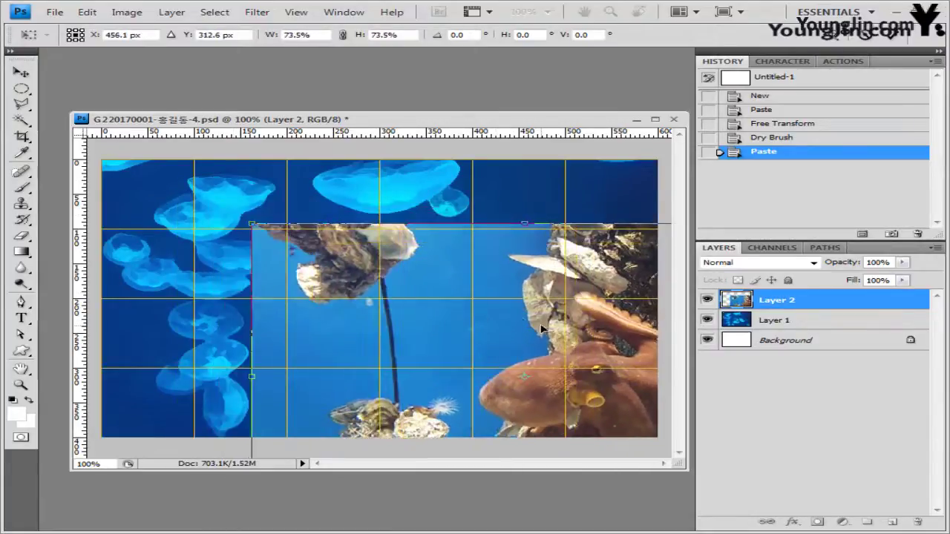
pyautogui.moveTo(539, 326); pyautogui.dragTo(494, 310)
pyautogui.moveTo(208, 207); pyautogui.dragTo(241, 225)
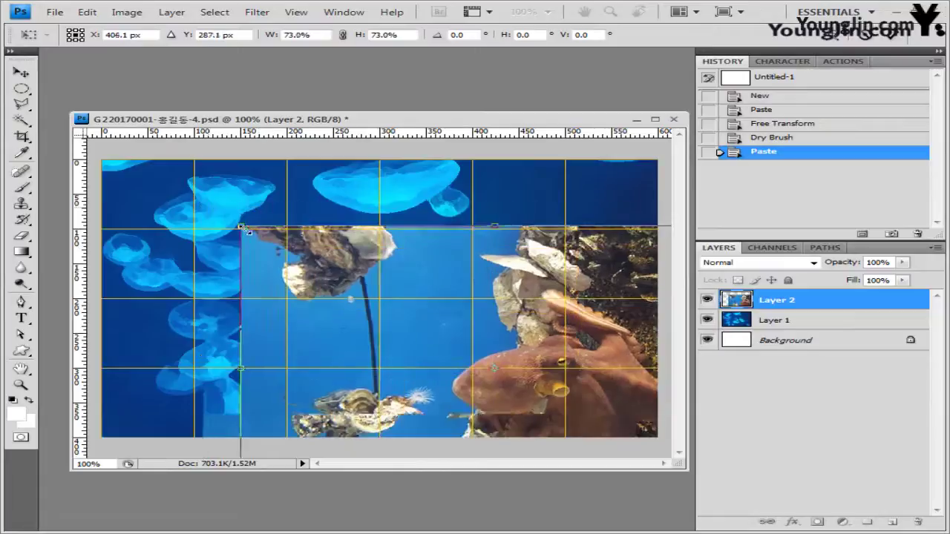
pyautogui.moveTo(548, 334); pyautogui.dragTo(527, 316)
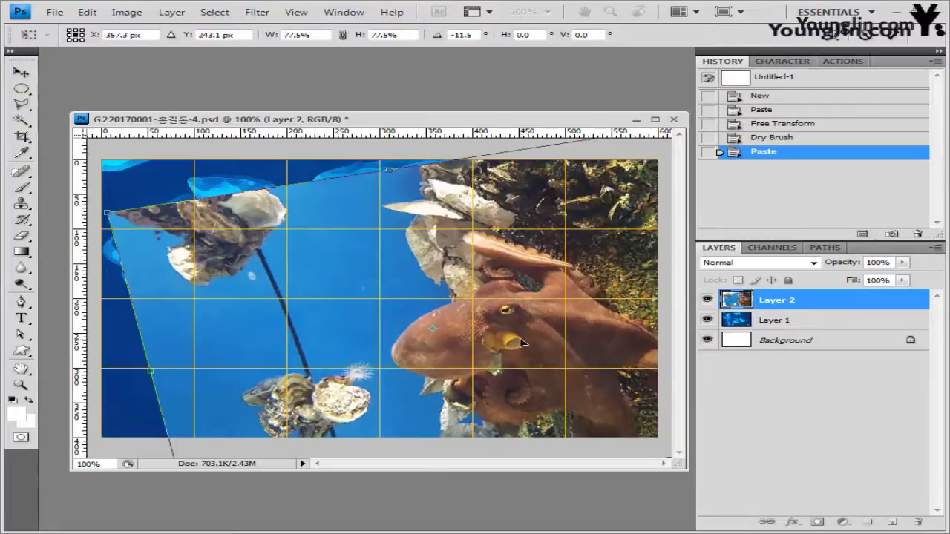
pyautogui.press('Return')
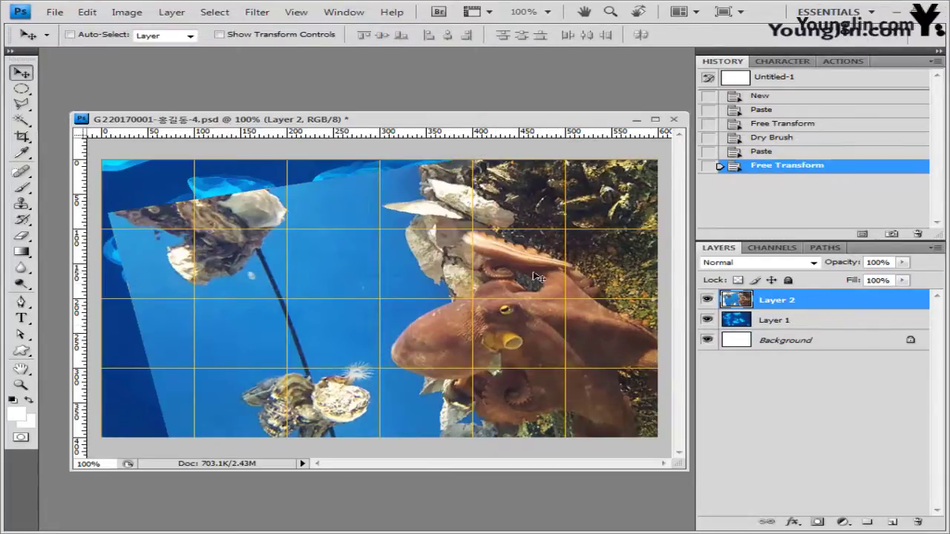
# Add a layer mask to the octopus layer and fill it with a linear Black, White gradient running diagonally from the upper oysters to the octopus's head.
pyautogui.click(21, 252)
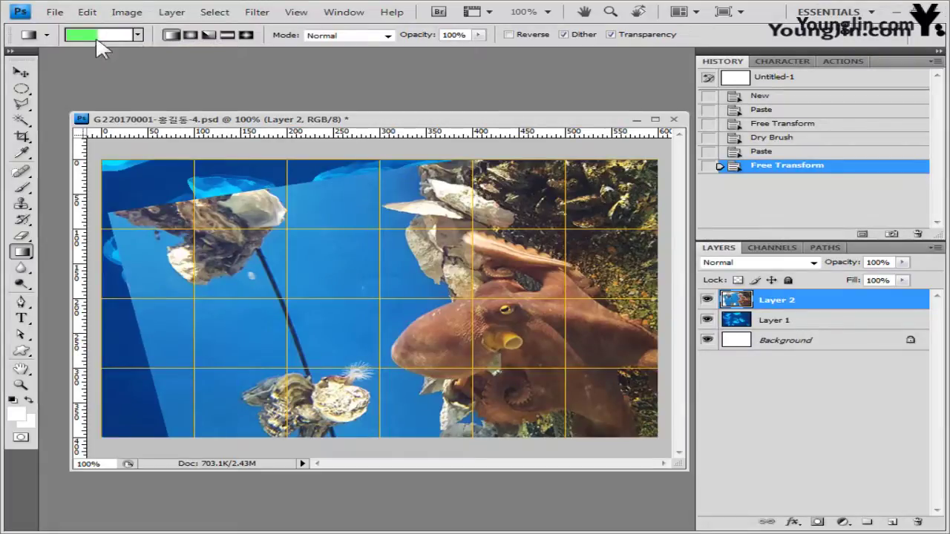
pyautogui.click(818, 522)
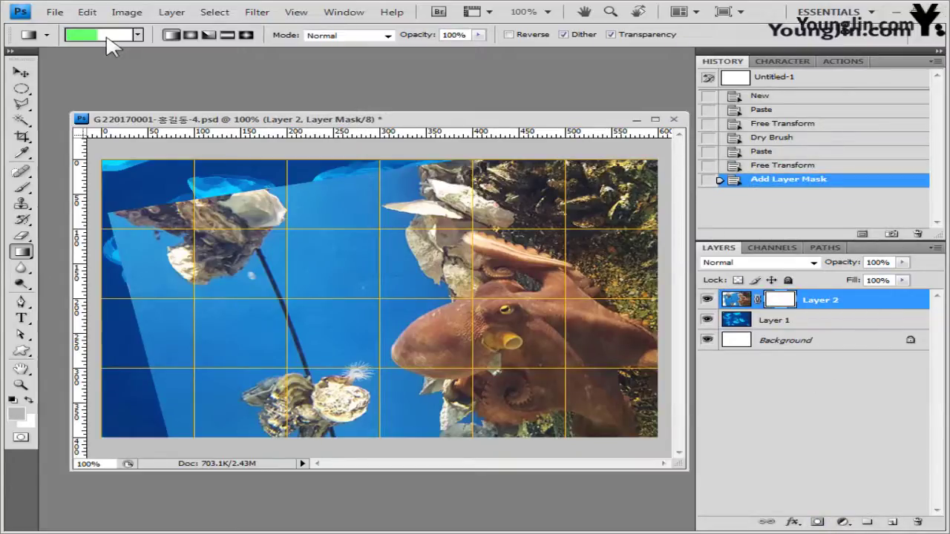
pyautogui.click(107, 38)
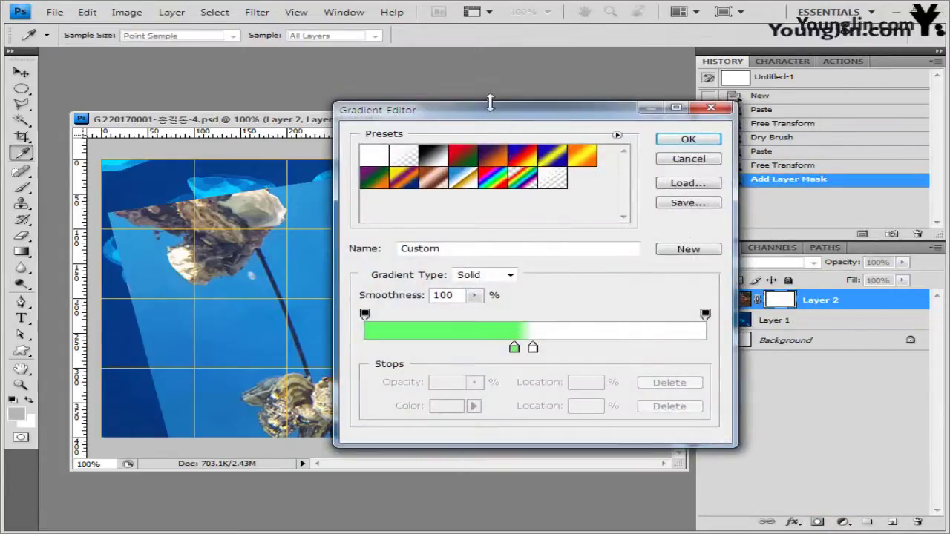
pyautogui.moveTo(487, 116); pyautogui.dragTo(439, 104)
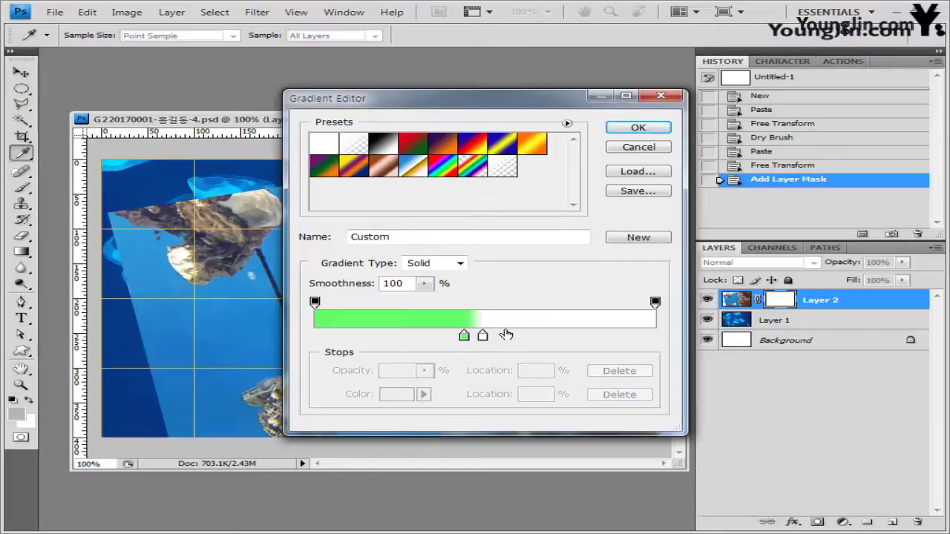
pyautogui.click(380, 142)
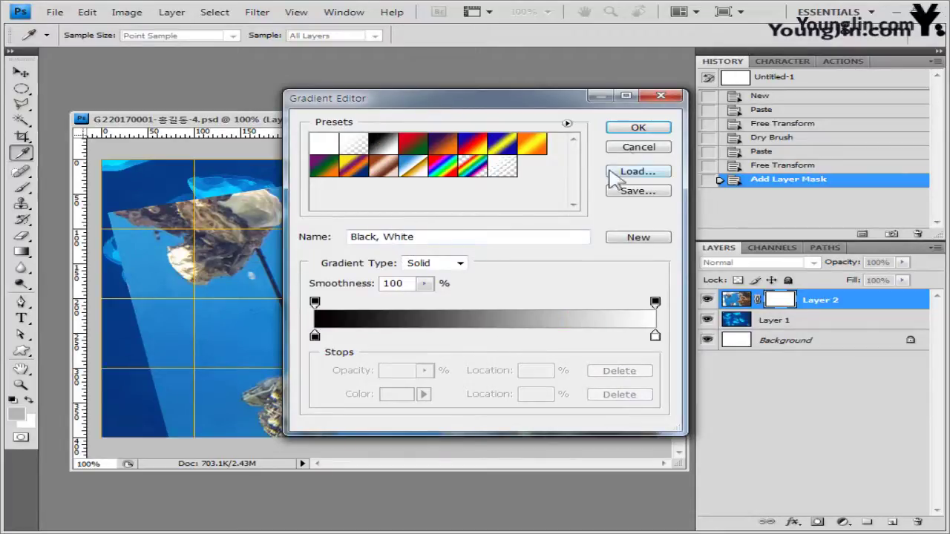
pyautogui.click(659, 129)
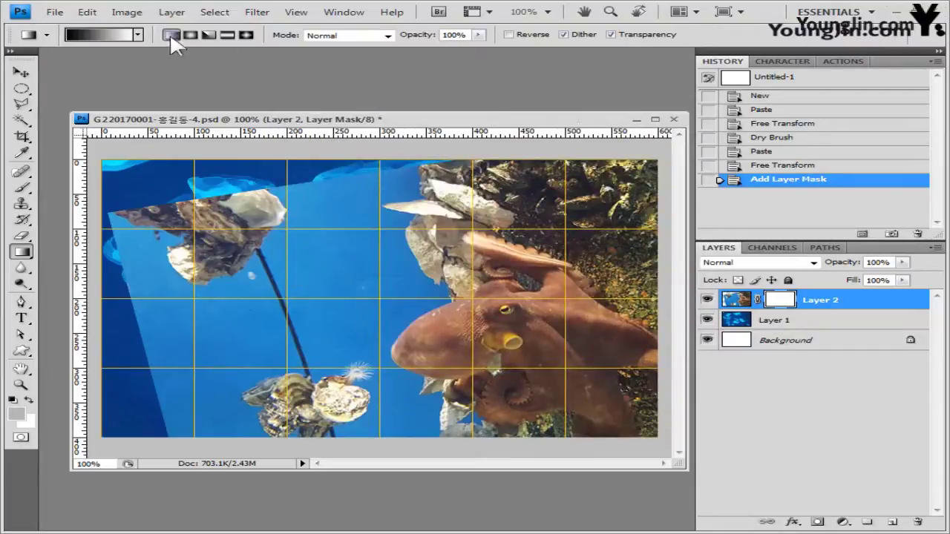
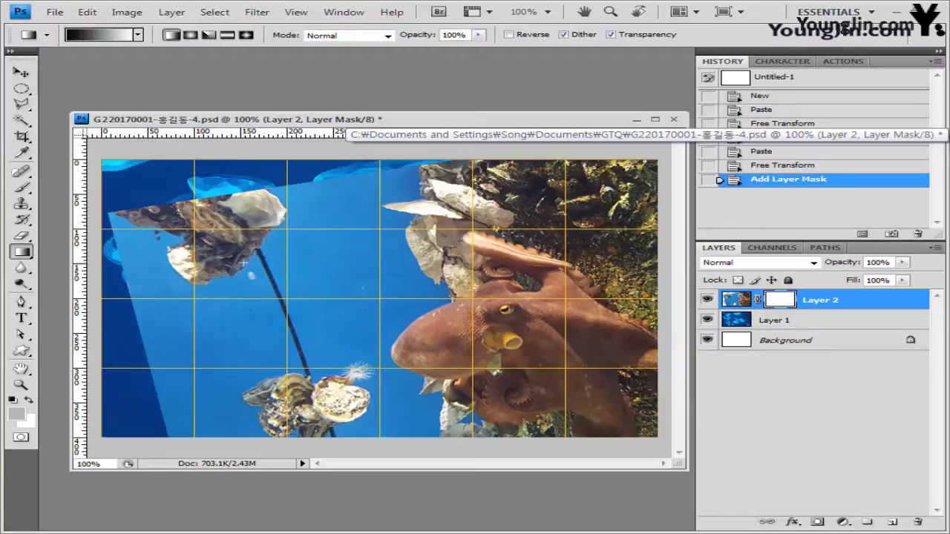
pyautogui.moveTo(243, 261); pyautogui.dragTo(434, 348)
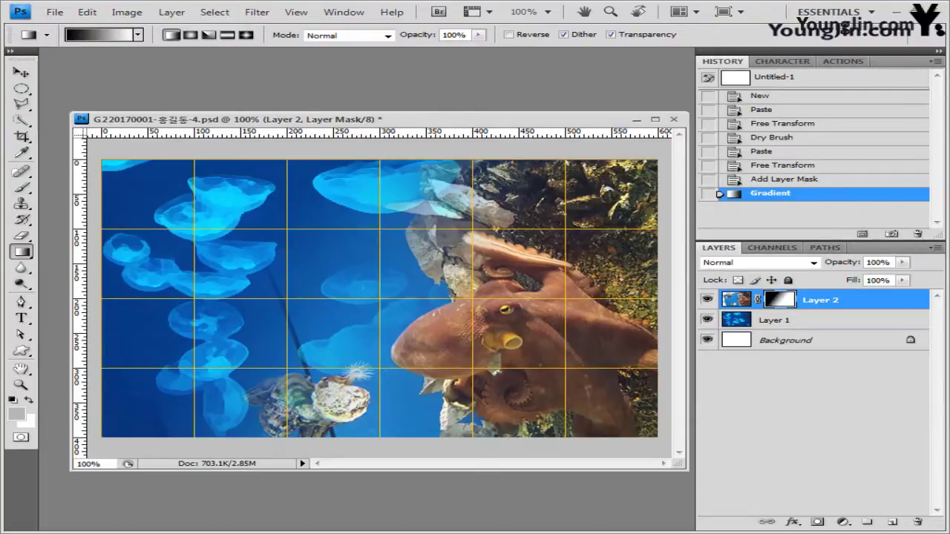
# Open 2급-11.jpg from the Image folder and place it in a floating window over the composite.
pyautogui.hotkey('alt', 'Tab')
pyautogui.click(135, 423)
pyautogui.moveTo(136, 423); pyautogui.dragTo(127, 110)
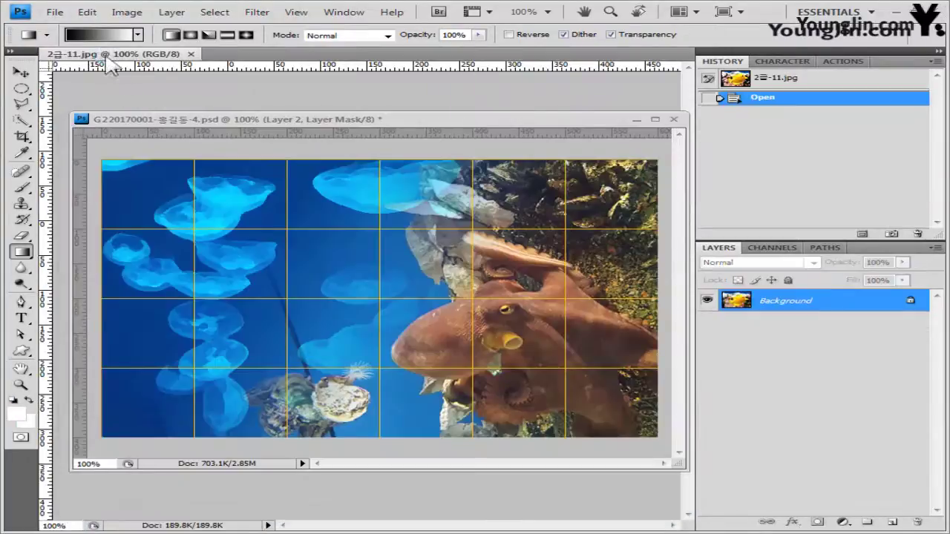
pyautogui.moveTo(82, 450); pyautogui.dragTo(227, 243)
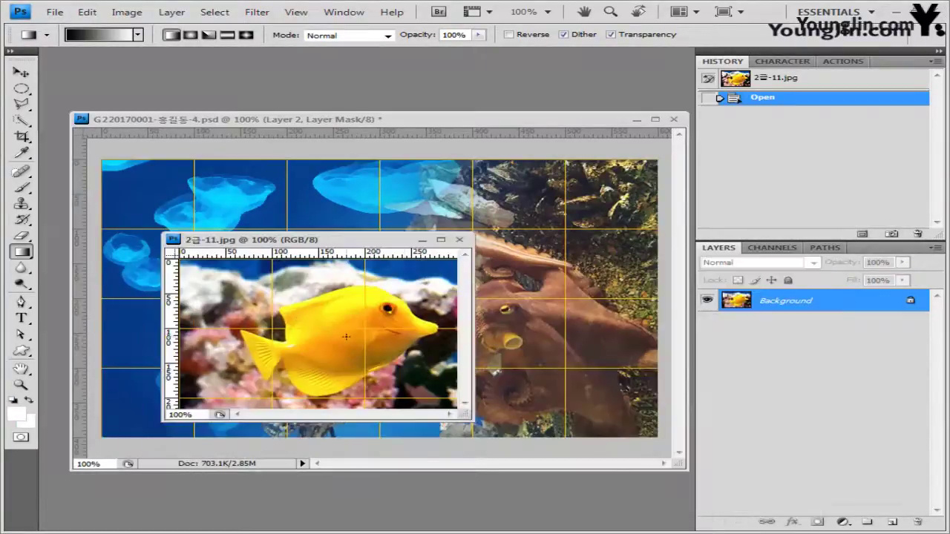
# Select the yellow fish's body and fins in 2급-11.jpg with the Quick Selection tool.
pyautogui.click(21, 120)
pyautogui.click(75, 121)
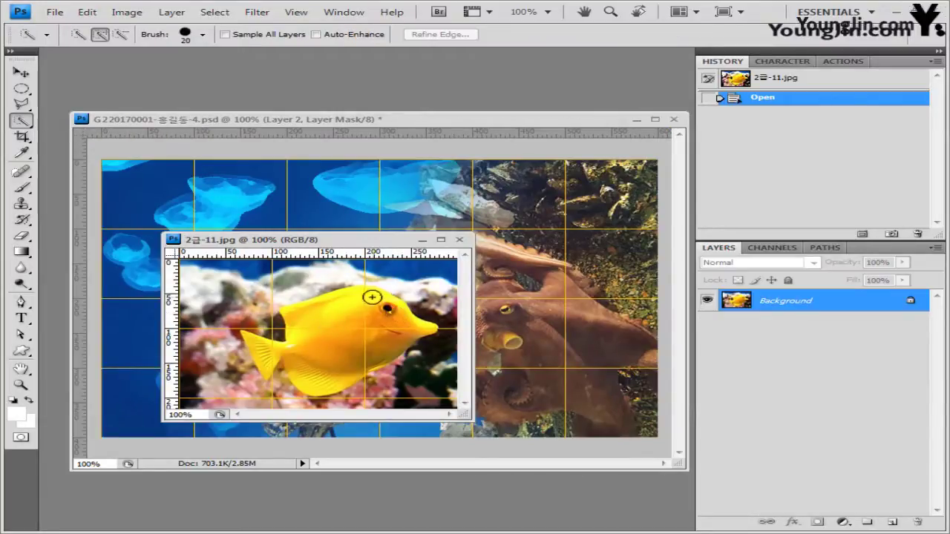
pyautogui.moveTo(369, 304)
pyautogui.mouseDown()
pyautogui.moveTo(321, 326)
pyautogui.moveTo(430, 386)
pyautogui.mouseUp()
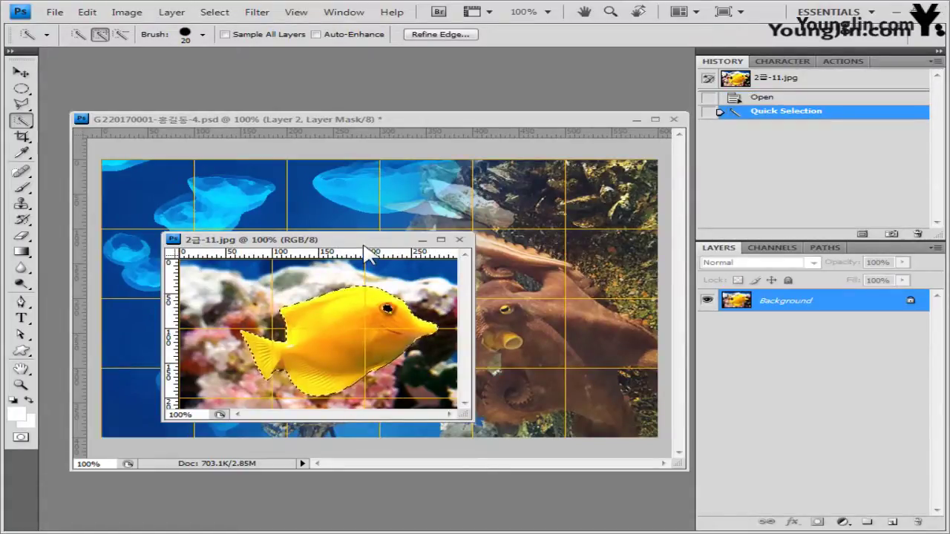
pyautogui.moveTo(365, 242); pyautogui.dragTo(528, 336)
pyautogui.click(439, 121)
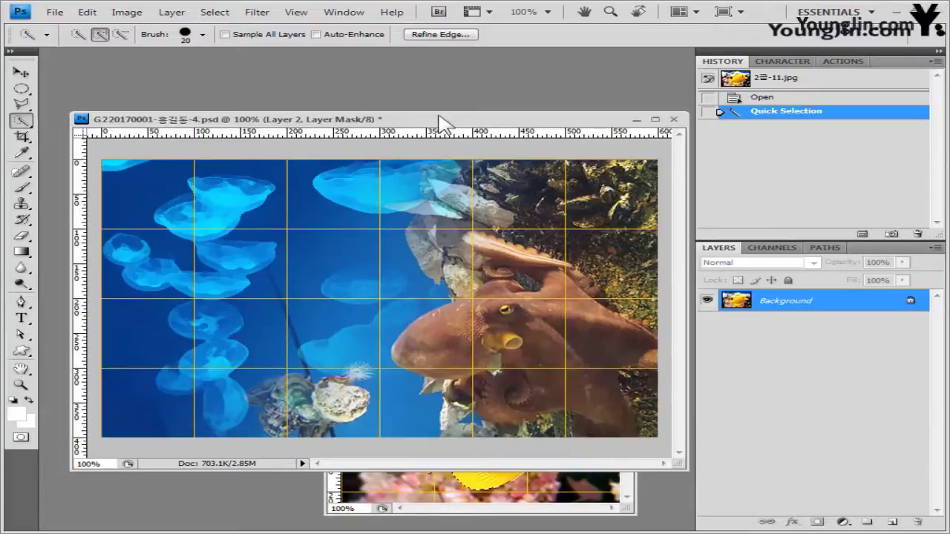
pyautogui.hotkey('ctrl', 'v')
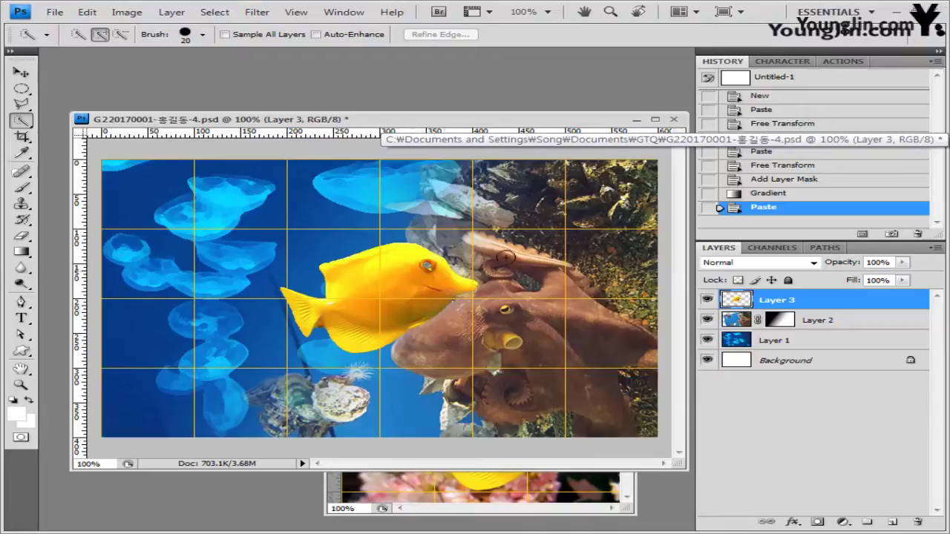
pyautogui.click(796, 194)
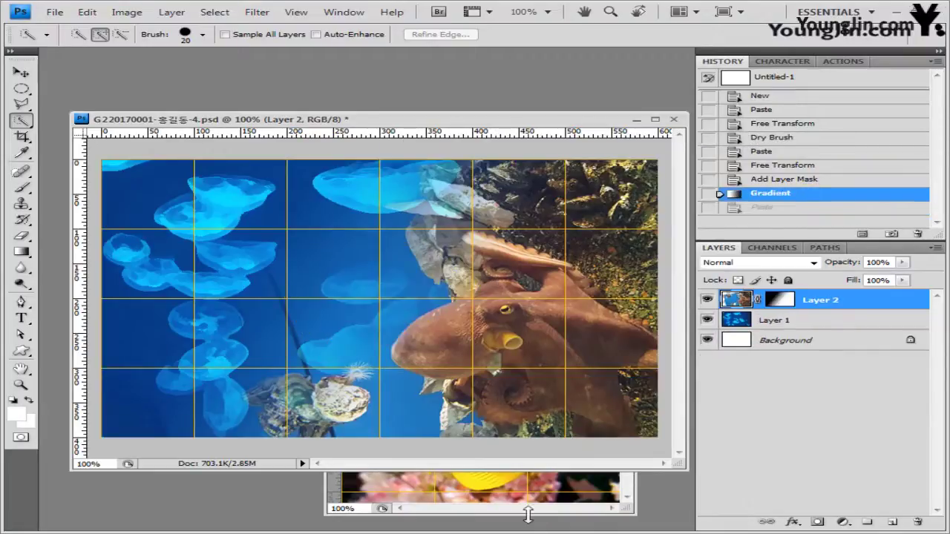
# Add the fish's eye to the selection in 2급-11.jpg and copy the complete fish into the composite, closing 2급-11.jpg.
pyautogui.click(576, 511)
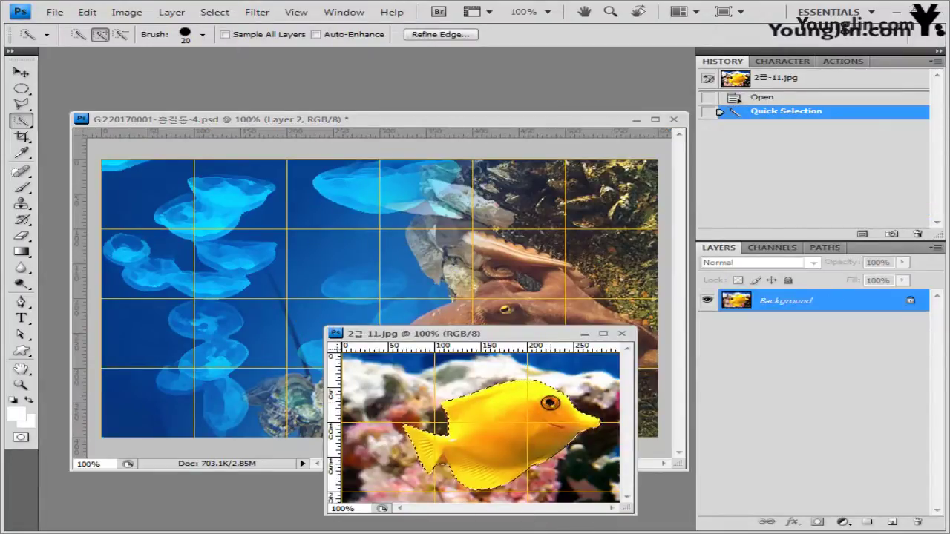
pyautogui.click(550, 403)
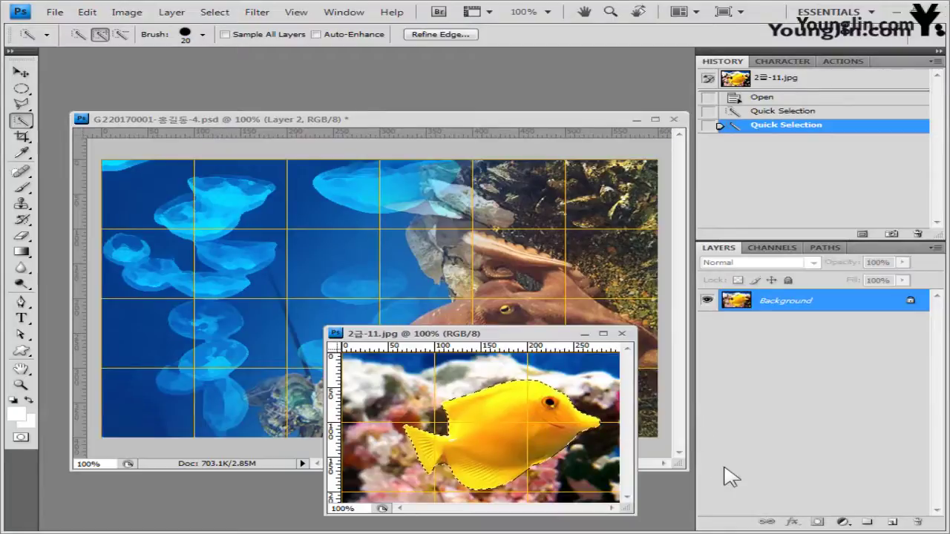
pyautogui.click(502, 134)
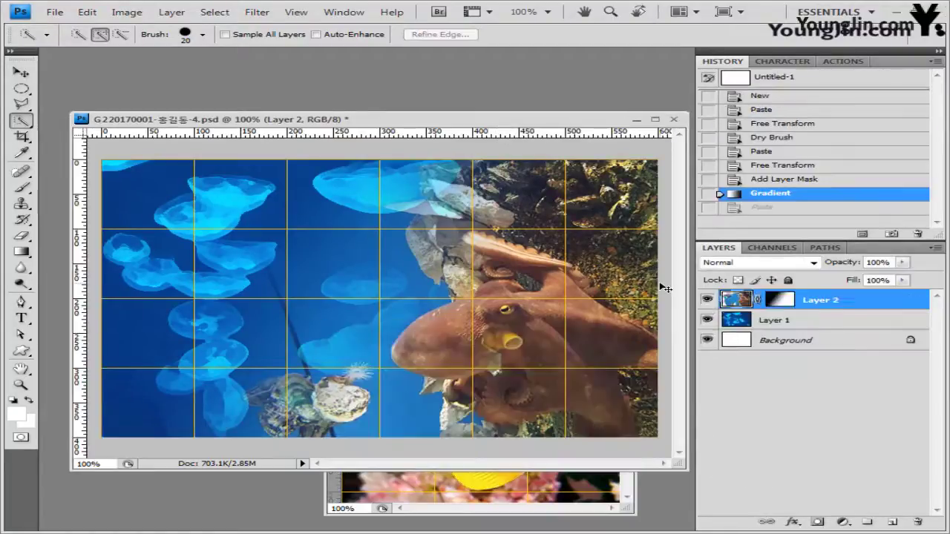
pyautogui.hotkey('ctrl', 'v')
pyautogui.click(628, 508)
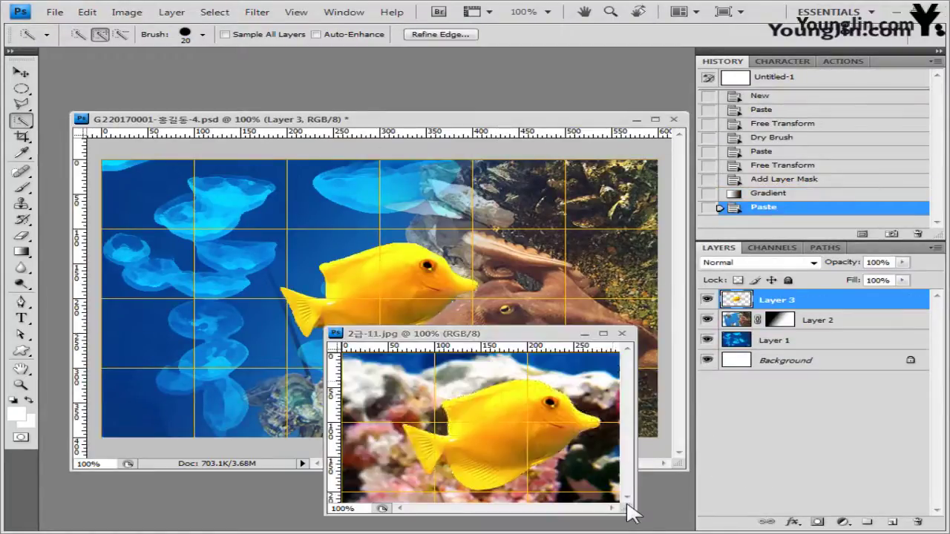
pyautogui.click(622, 333)
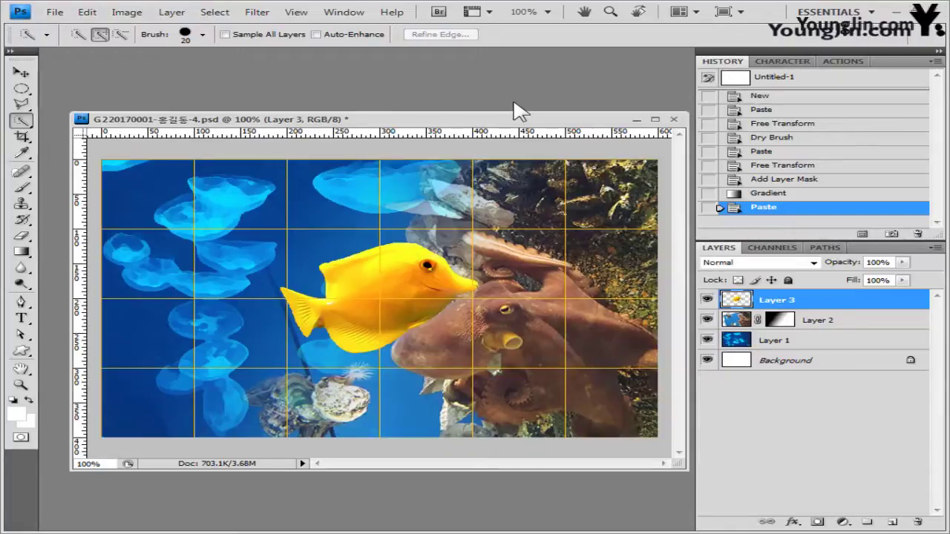
# Scale the yellow fish layer to 52.7% centered at X 271.7 px, Y 225.1 px.
pyautogui.hotkey('ctrl', 't')
pyautogui.press('Return')
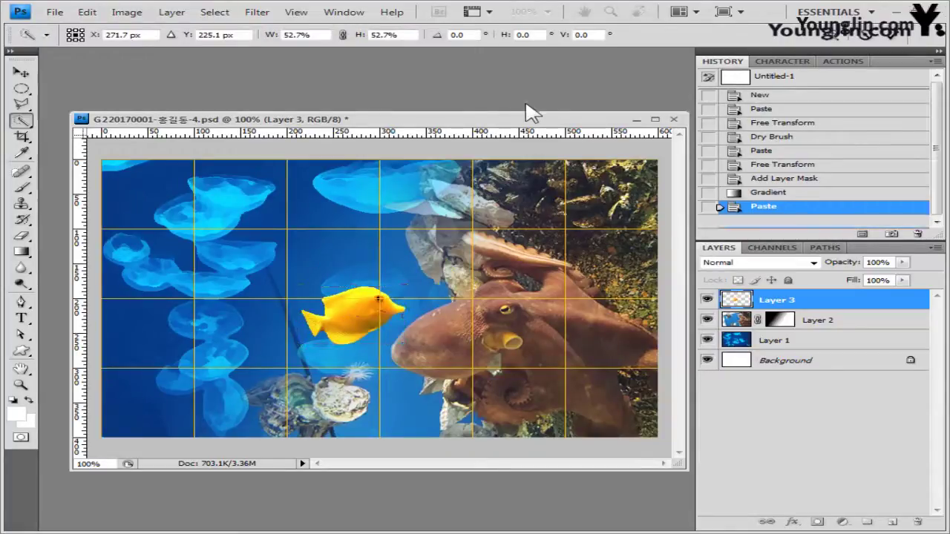
# Apply an Outer Glow with a size of 10 px to the yellow fish layer.
pyautogui.click(792, 524)
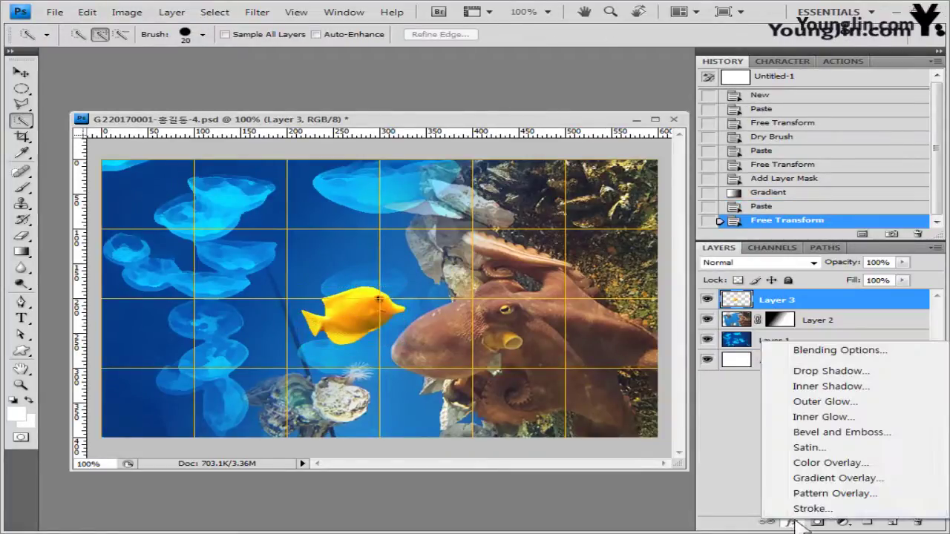
pyautogui.click(841, 404)
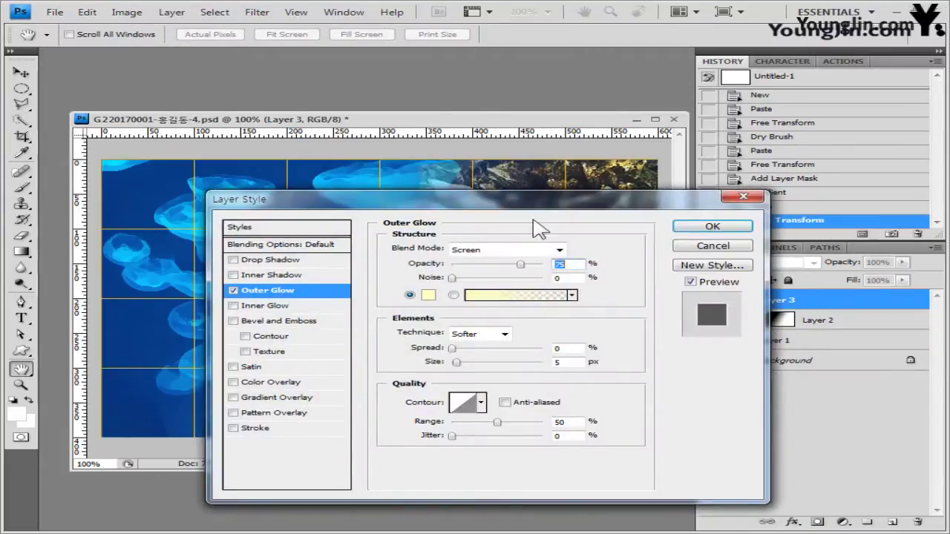
pyautogui.moveTo(542, 202); pyautogui.dragTo(748, 120)
pyautogui.click(770, 281)
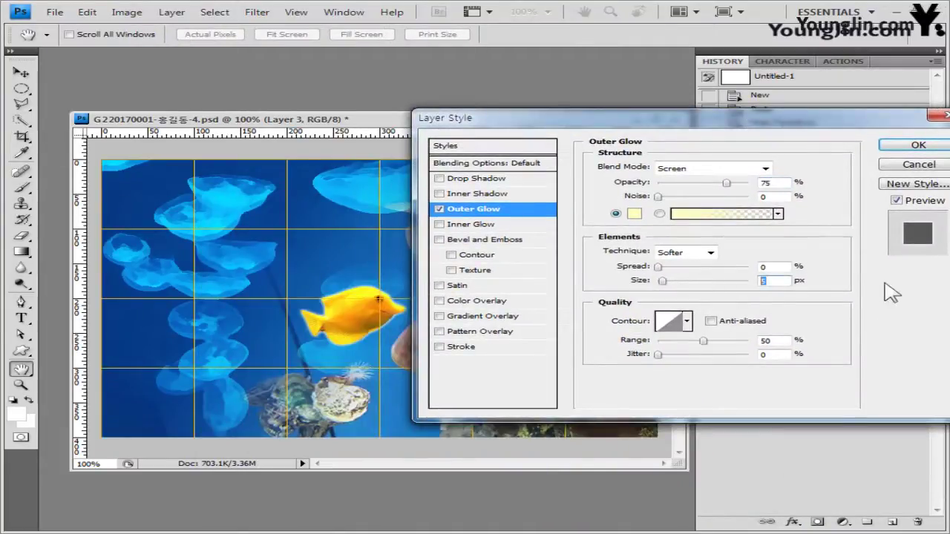
pyautogui.write('10')
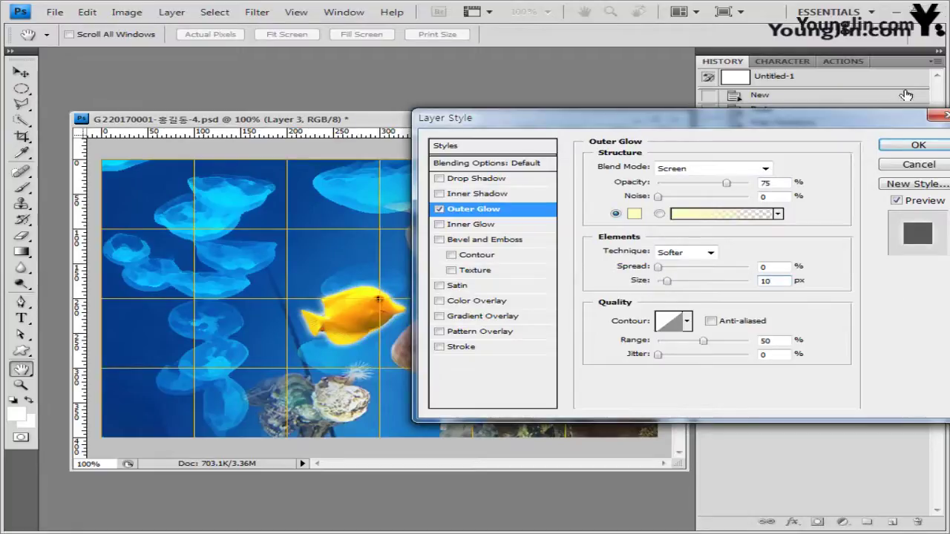
pyautogui.click(919, 145)
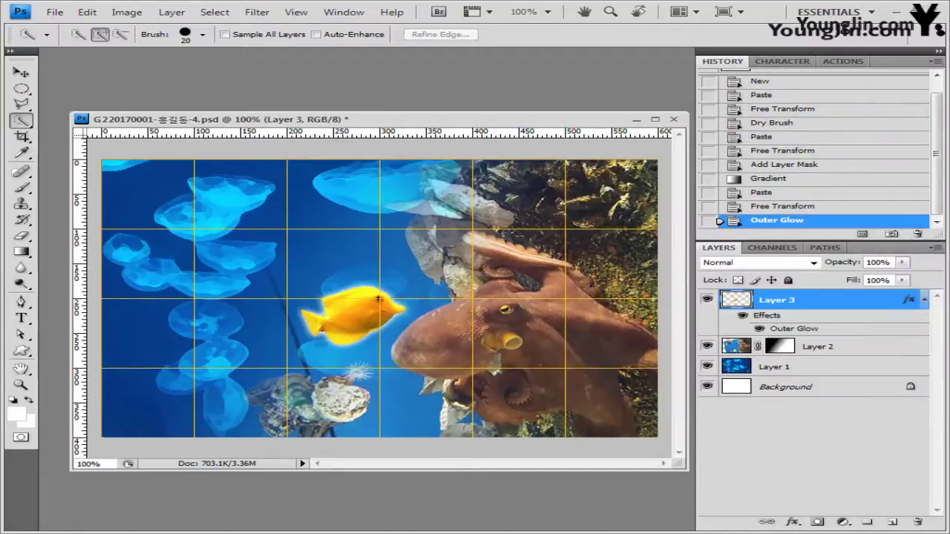
# Open 2급-12.jpg in a floating window over the composite and hide its grid, ready for tracing with the Pen tool.
pyautogui.hotkey('ctrl', 'o')
pyautogui.moveTo(279, 450); pyautogui.dragTo(238, 106)
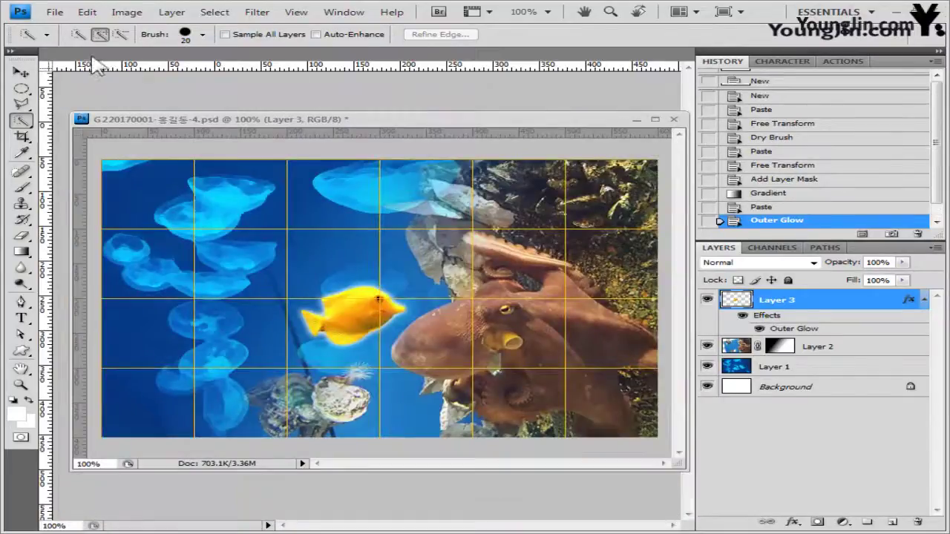
pyautogui.moveTo(112, 55); pyautogui.dragTo(297, 180)
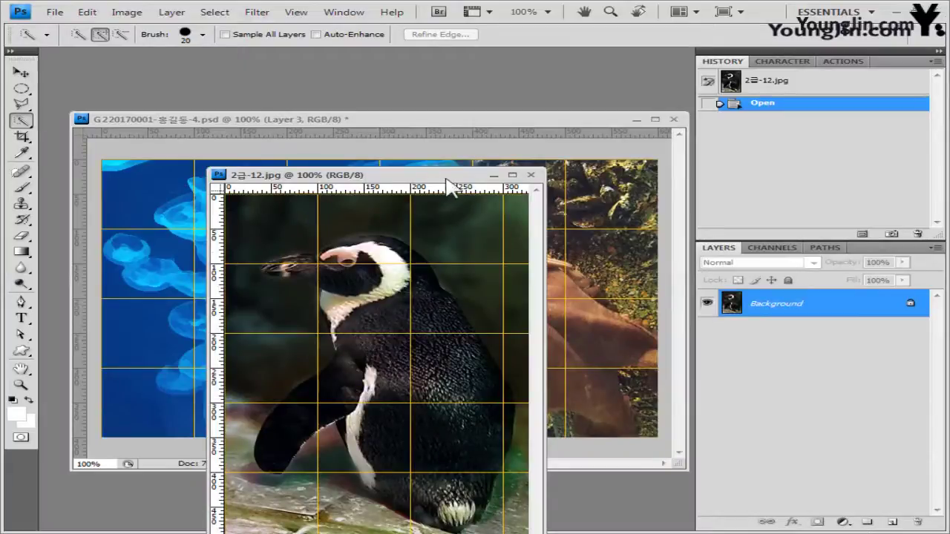
pyautogui.click(22, 303)
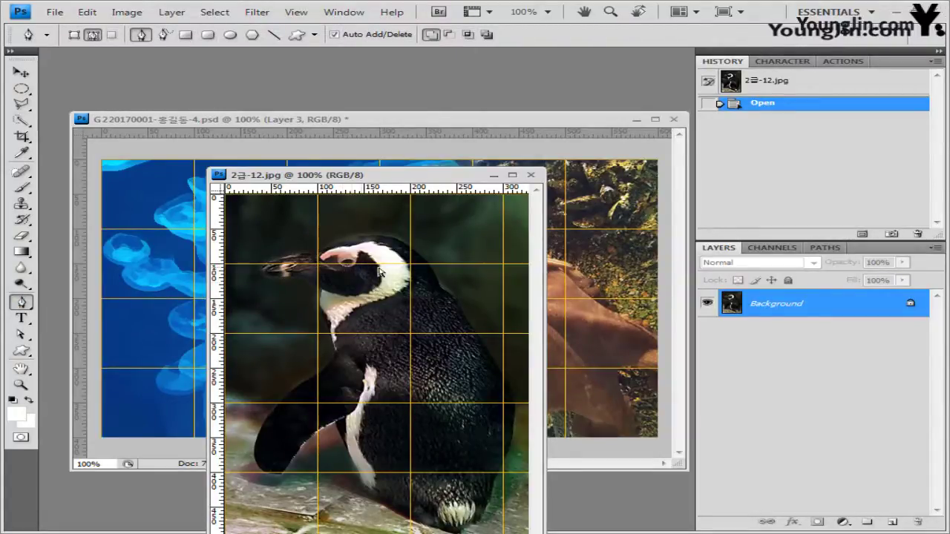
pyautogui.hotkey('ctrl', "'")
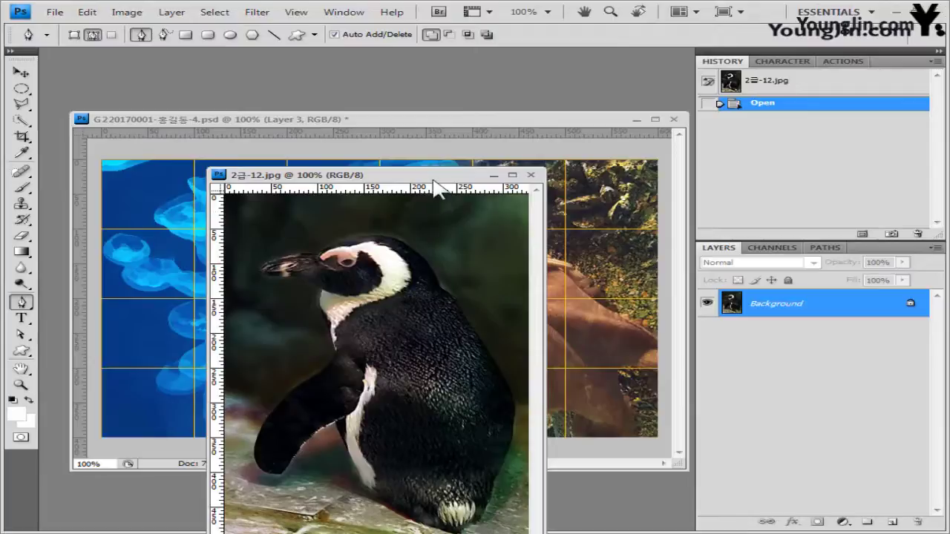
pyautogui.moveTo(438, 177); pyautogui.dragTo(468, 155)
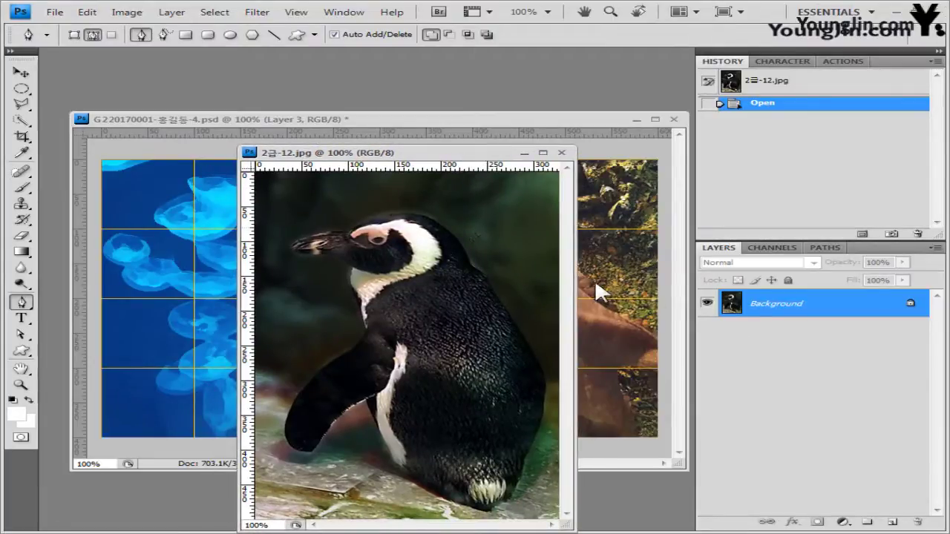
# Trace a closed Pen path around the whole penguin in 2급-12.jpg, following its beak, flipper, tail, back and head.
pyautogui.click(332, 235)
pyautogui.click(290, 250)
pyautogui.click(334, 256)
pyautogui.click(353, 269)
pyautogui.click(363, 320)
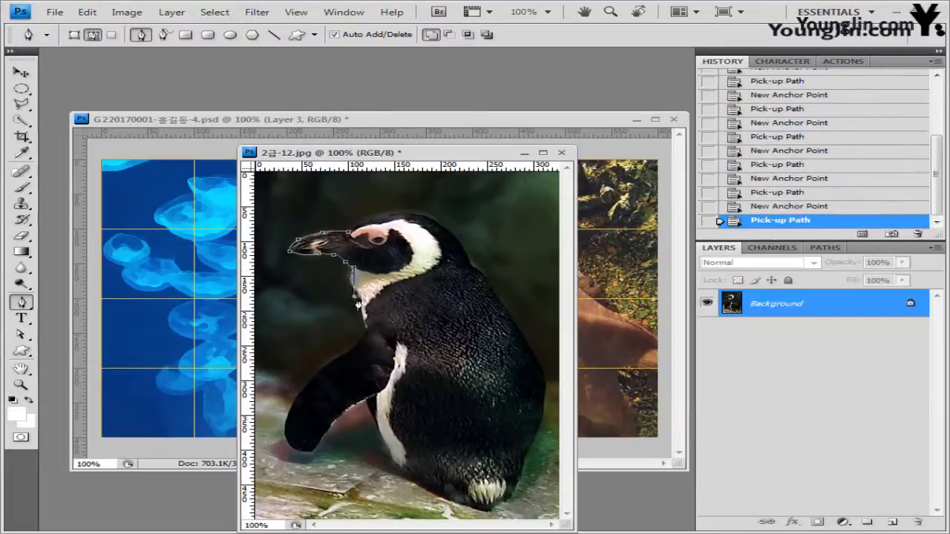
pyautogui.click(358, 343)
pyautogui.click(310, 380)
pyautogui.click(287, 423)
pyautogui.click(310, 450)
pyautogui.click(366, 401)
pyautogui.click(391, 451)
pyautogui.click(413, 479)
pyautogui.click(486, 511)
pyautogui.click(528, 449)
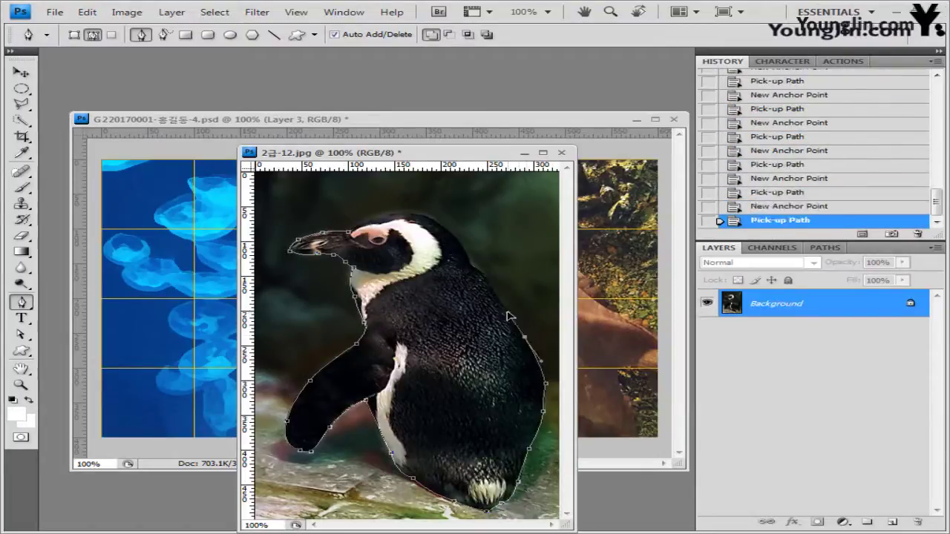
pyautogui.click(524, 338)
pyautogui.click(469, 261)
pyautogui.click(425, 222)
pyautogui.click(371, 216)
pyautogui.click(332, 234)
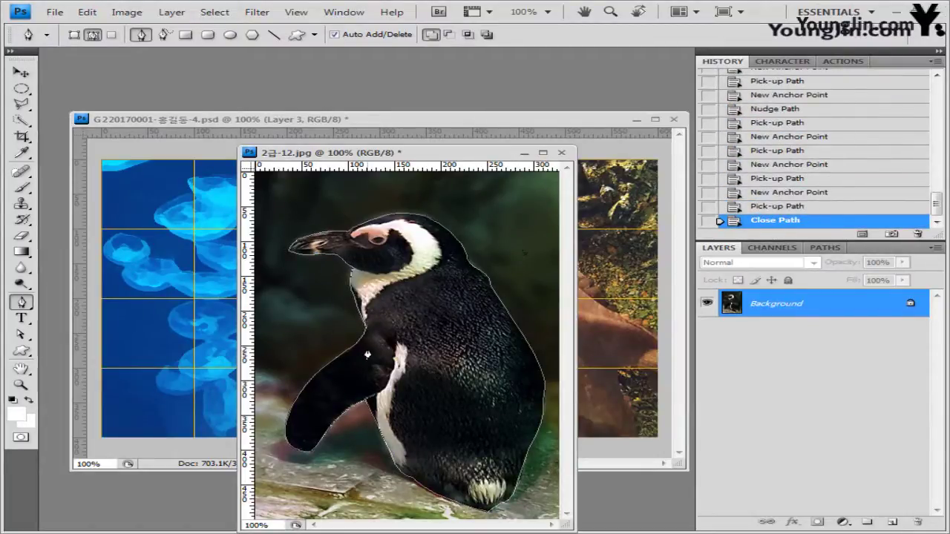
# Check the penguin's work path and convert it into a selection.
pyautogui.click(827, 248)
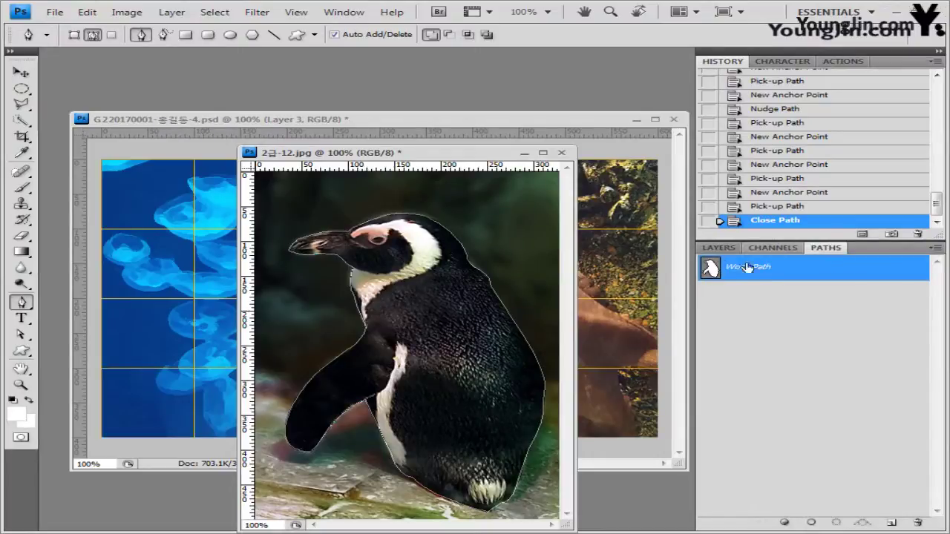
pyautogui.click(718, 248)
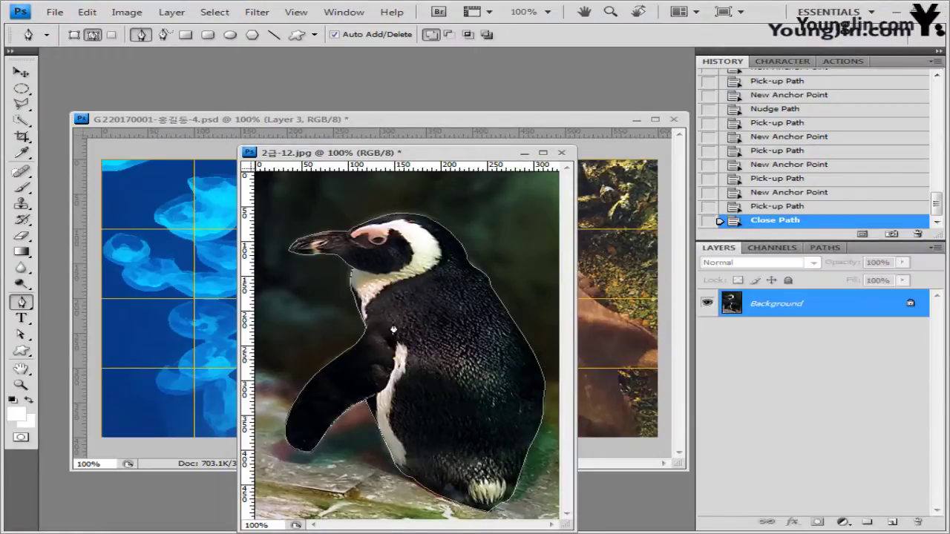
pyautogui.hotkey('ctrl', 'Return')
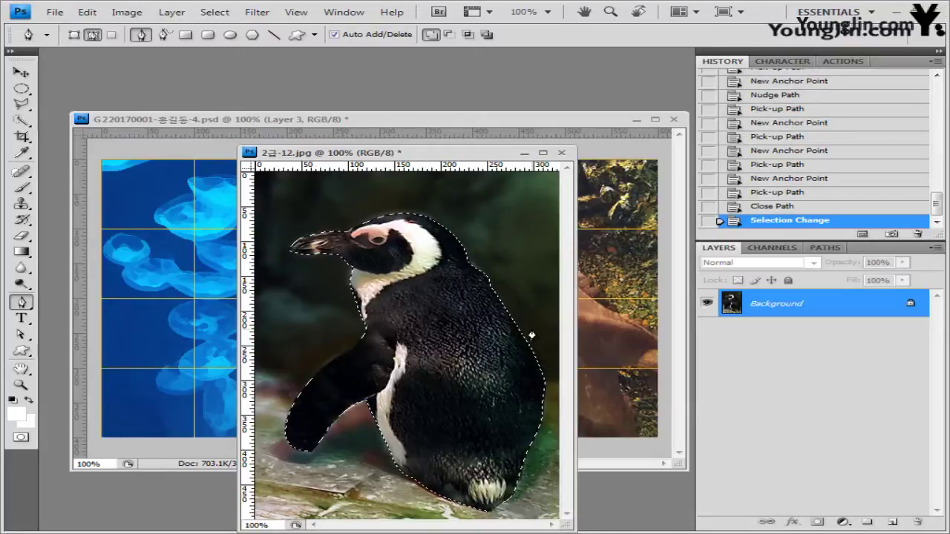
# Copy the selected penguin into the G220170001 composite as a new layer and close 2급-12.jpg without saving.
pyautogui.moveTo(480, 153); pyautogui.dragTo(478, 94)
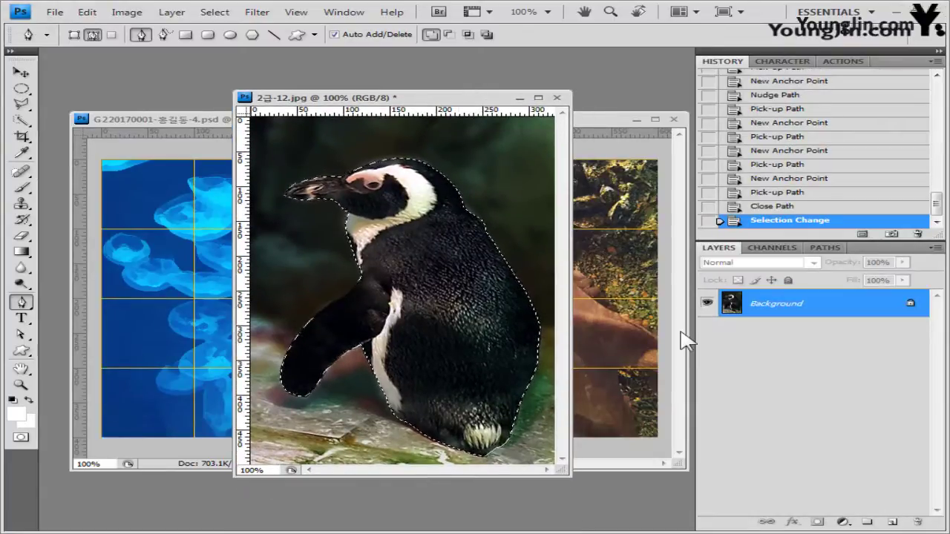
pyautogui.hotkey('ctrl', 'c')
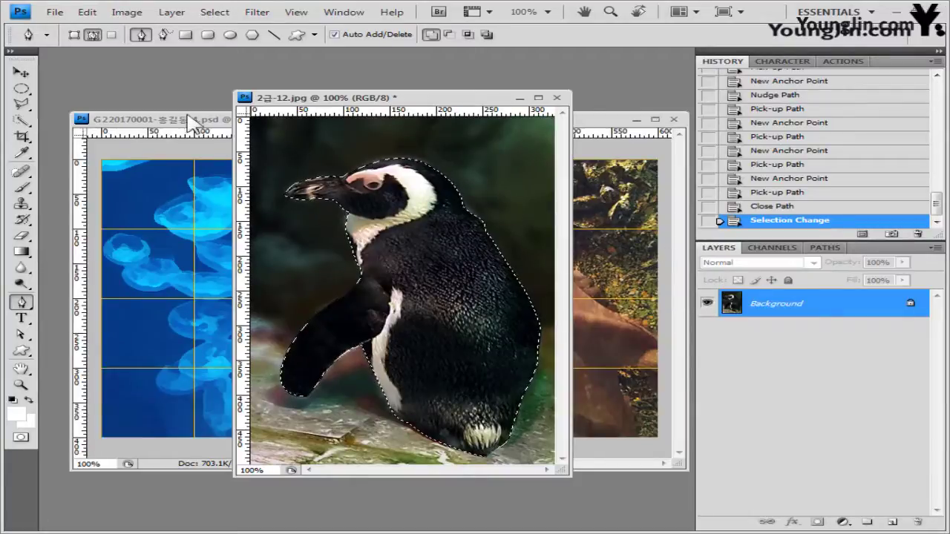
pyautogui.click(579, 313)
pyautogui.hotkey('ctrl', 'v')
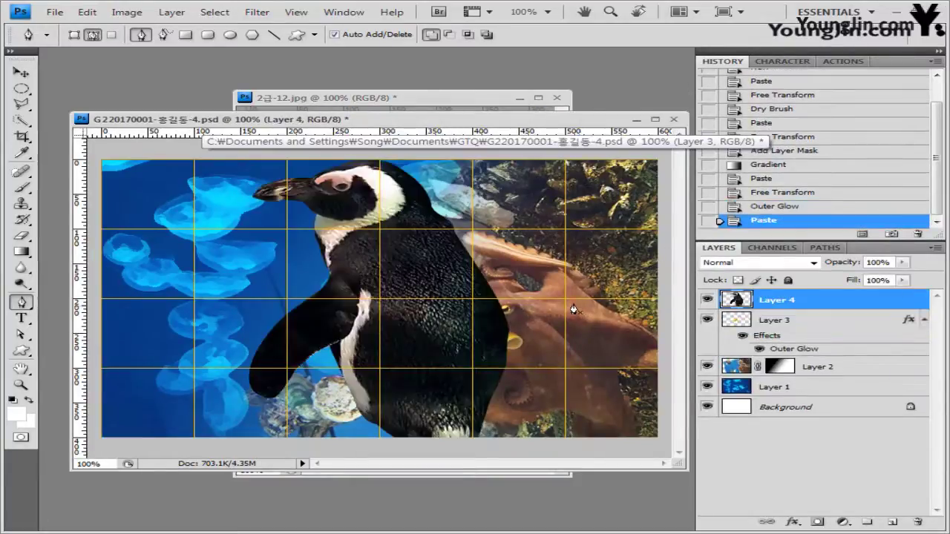
pyautogui.click(390, 98)
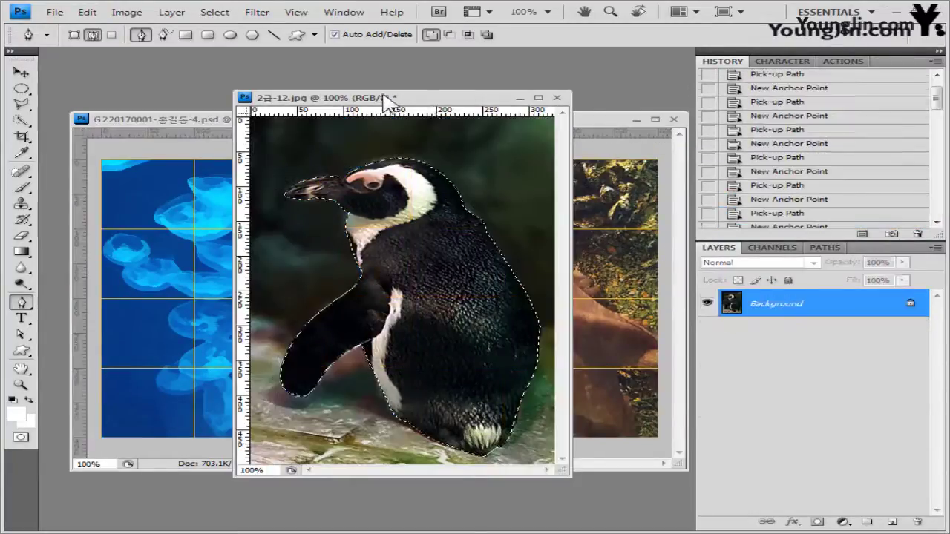
pyautogui.click(557, 97)
pyautogui.click(445, 217)
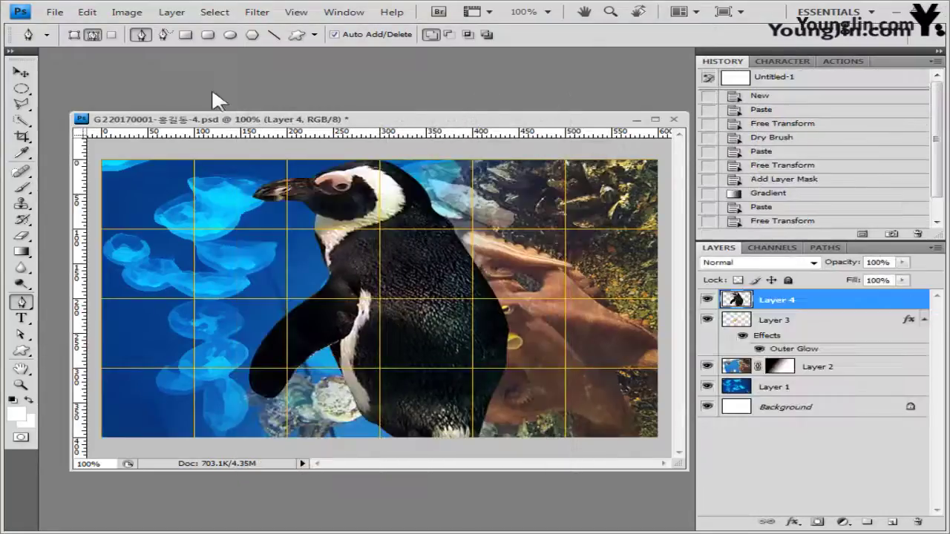
# Flip the penguin layer horizontally, scale it to 72.1% and place it in the composite's lower-left area, beside the yellow fish.
pyautogui.press('v')
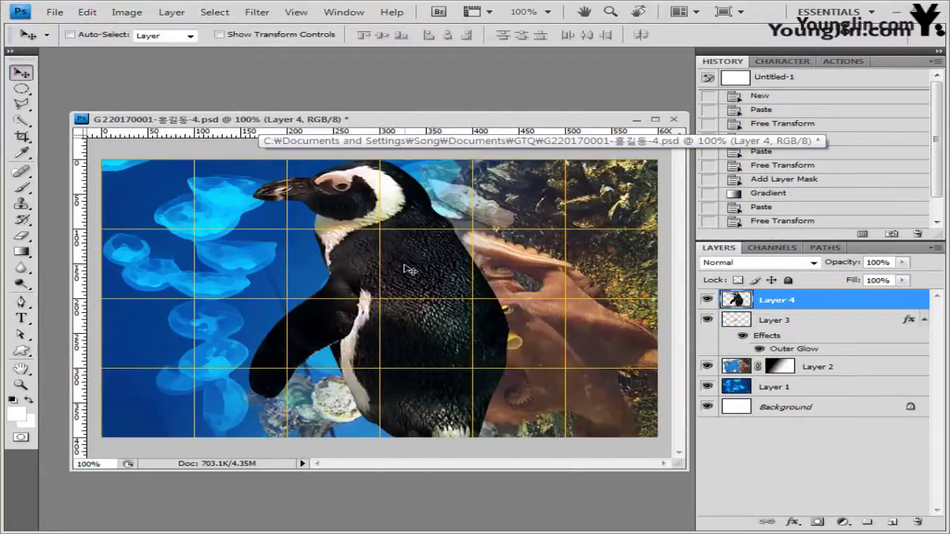
pyautogui.hotkey('ctrl', 't')
pyautogui.rightClick(409, 269)
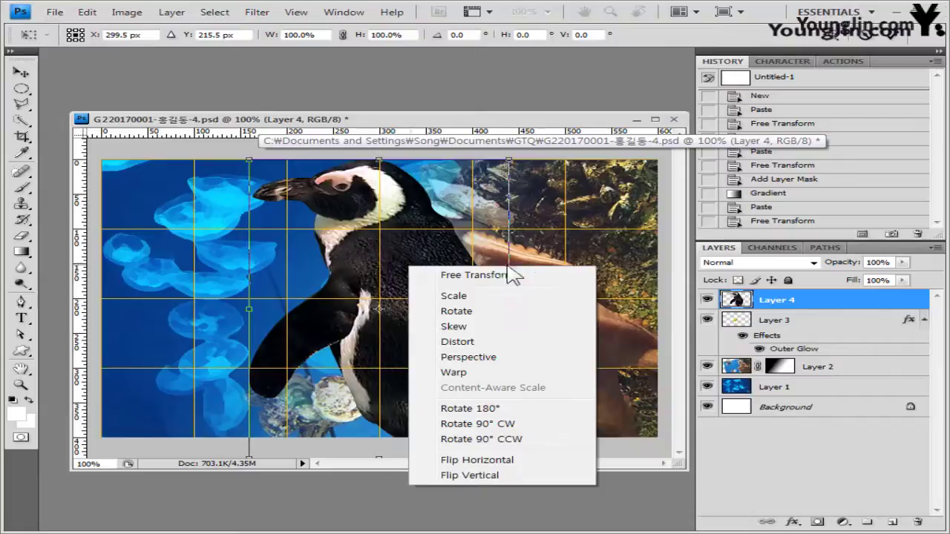
pyautogui.click(517, 394)
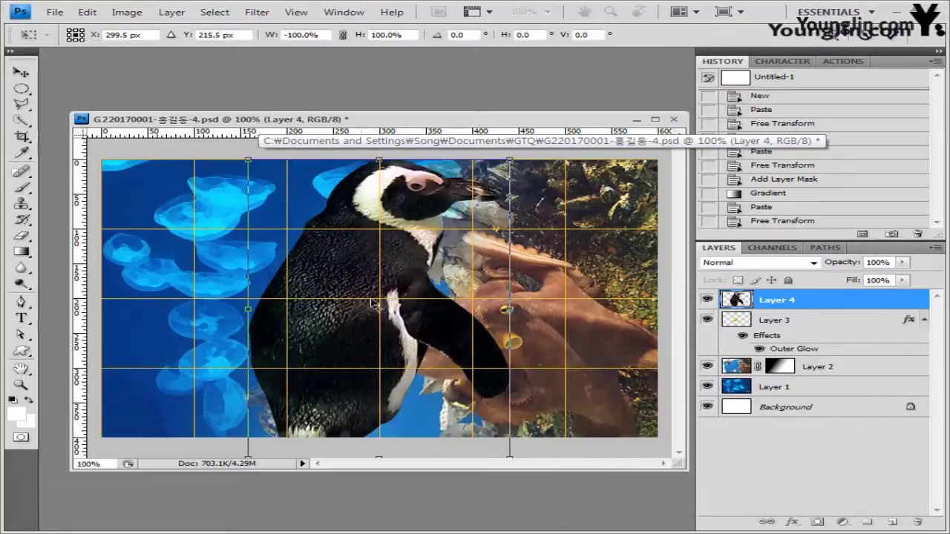
pyautogui.moveTo(401, 285); pyautogui.dragTo(269, 314)
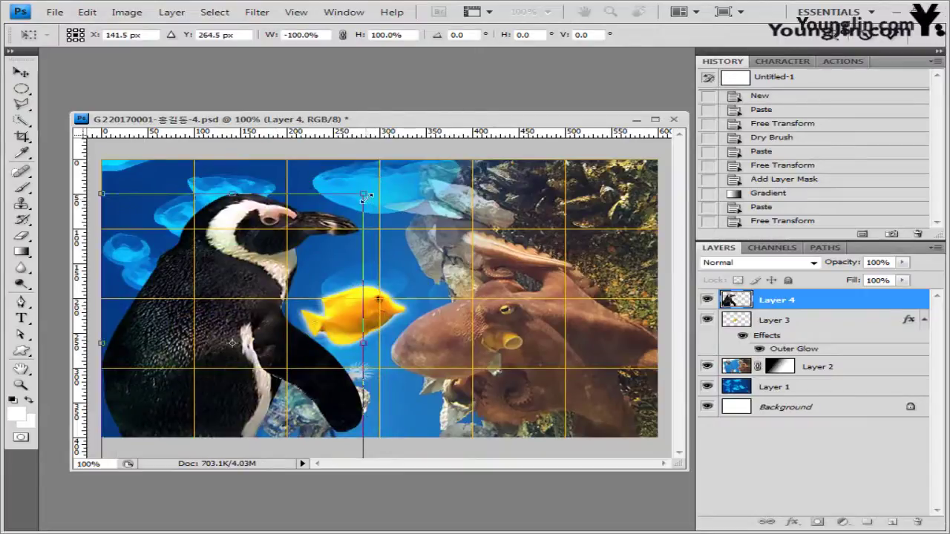
pyautogui.moveTo(364, 196); pyautogui.dragTo(296, 278)
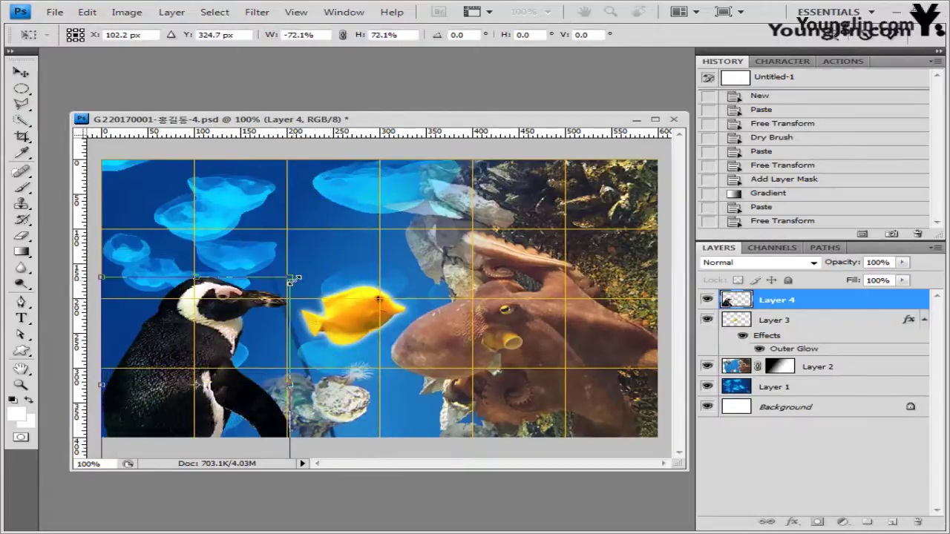
pyautogui.moveTo(247, 334); pyautogui.dragTo(141, 302)
pyautogui.press('Return')
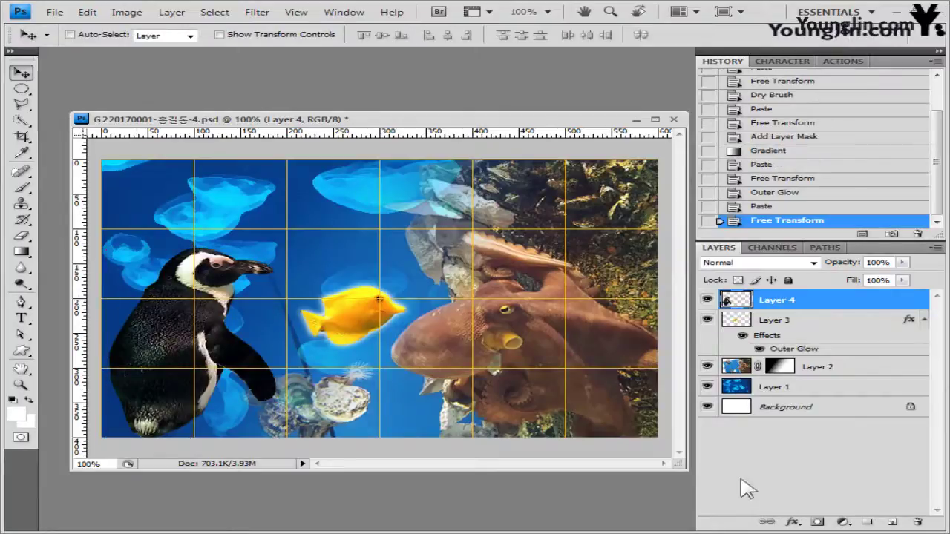
# Apply a Drop Shadow to the penguin layer with the default settings.
pyautogui.click(793, 522)
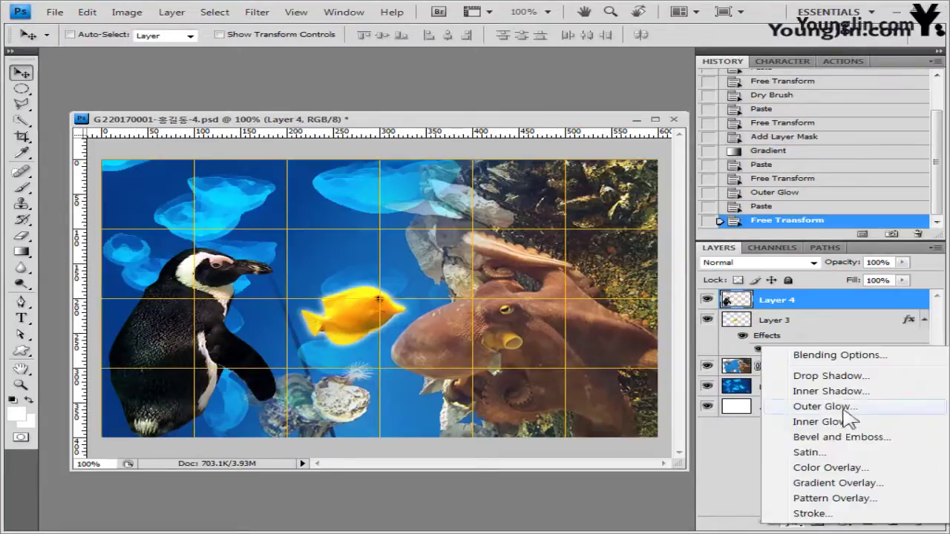
pyautogui.click(836, 380)
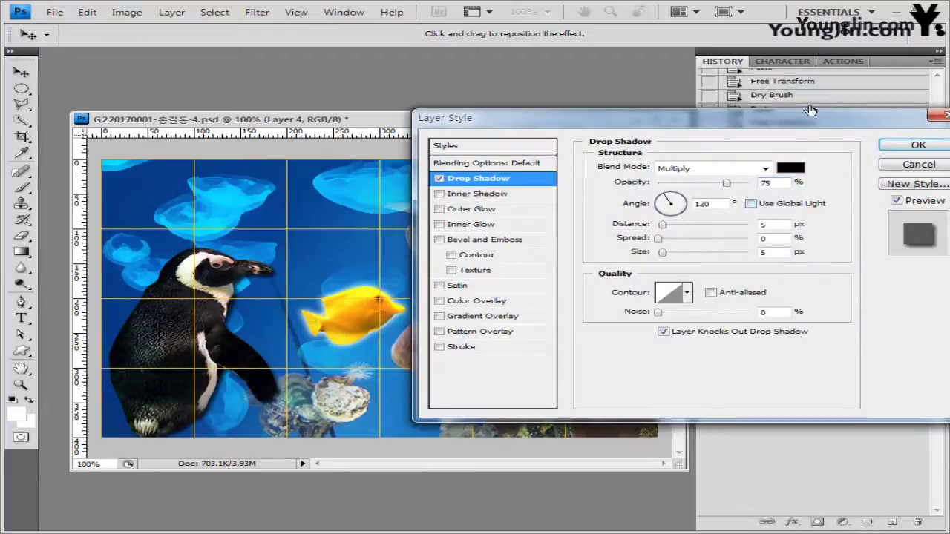
pyautogui.moveTo(809, 117); pyautogui.dragTo(724, 124)
pyautogui.click(821, 154)
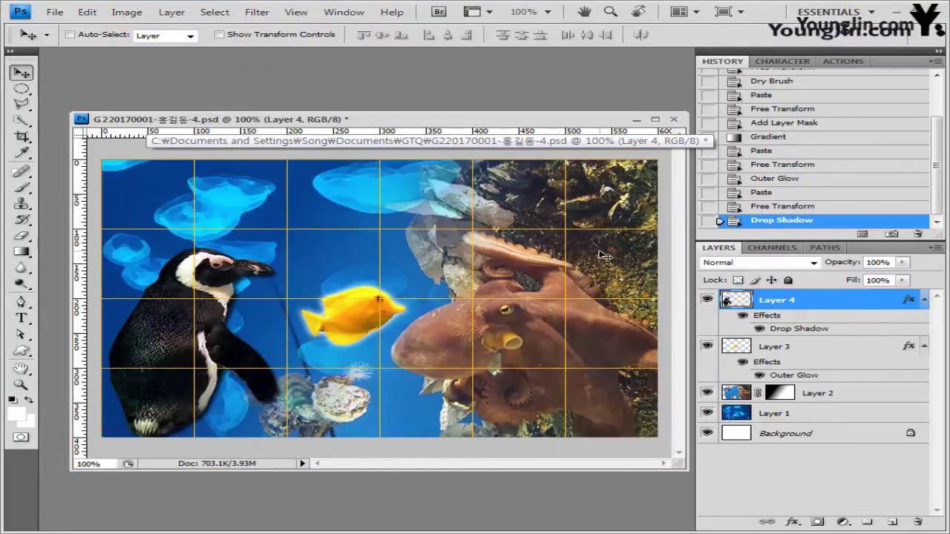
# Replace the Custom Shape tool's current shape set with the Animals library.
pyautogui.click(22, 351)
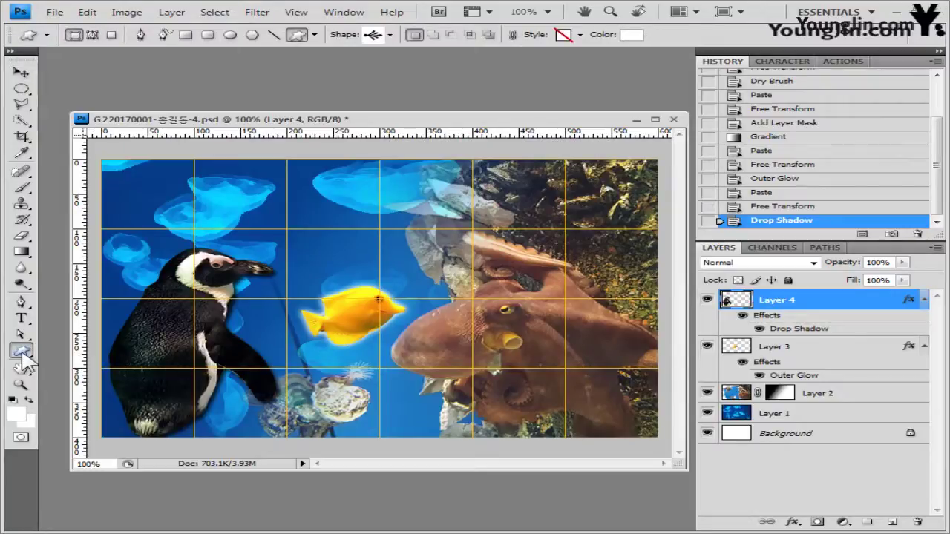
pyautogui.click(390, 36)
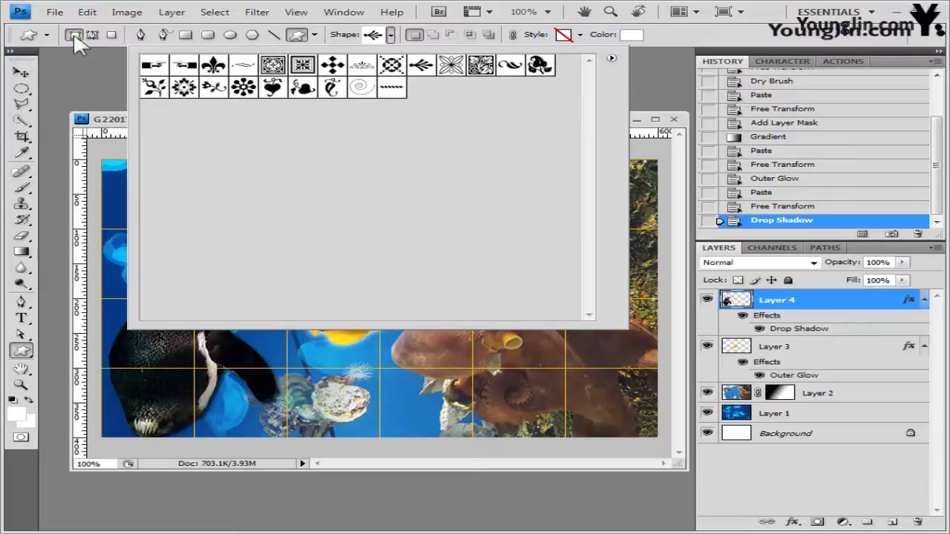
pyautogui.click(612, 58)
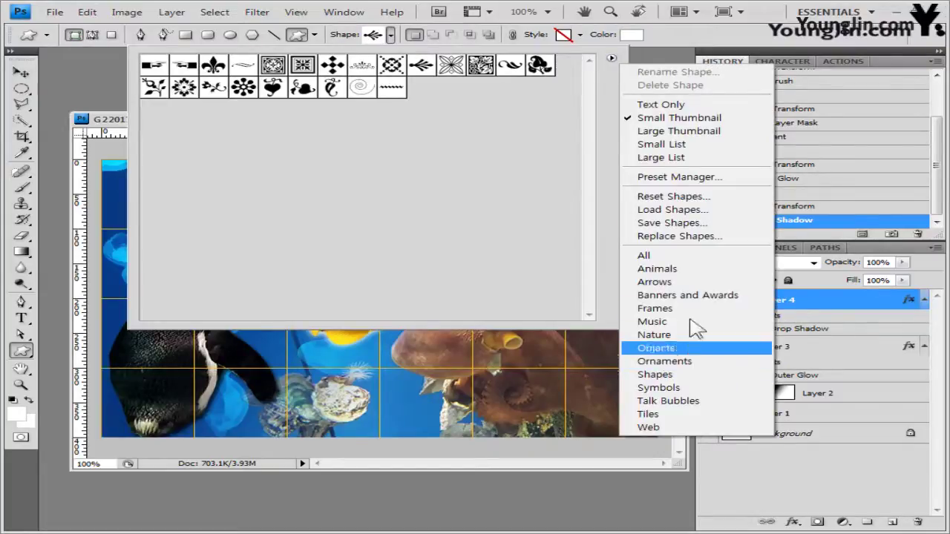
pyautogui.click(673, 271)
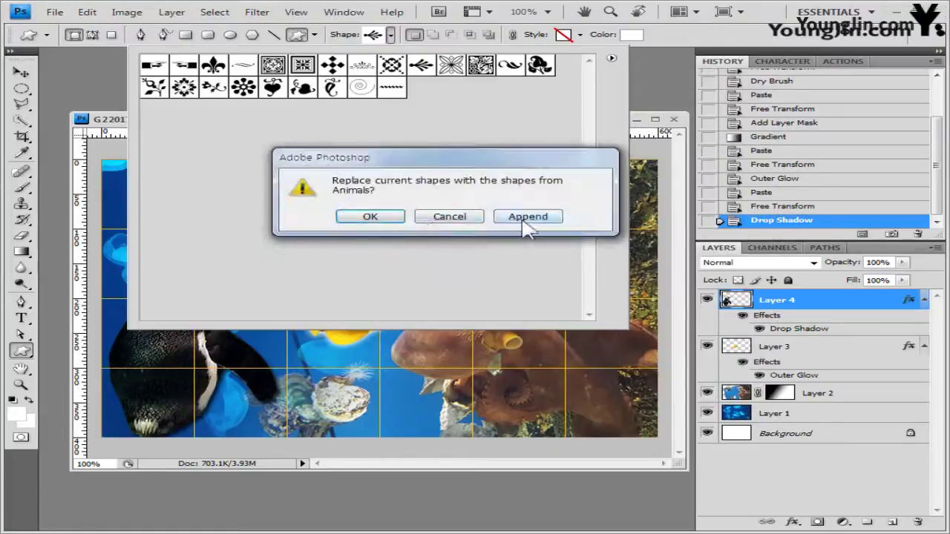
pyautogui.click(394, 225)
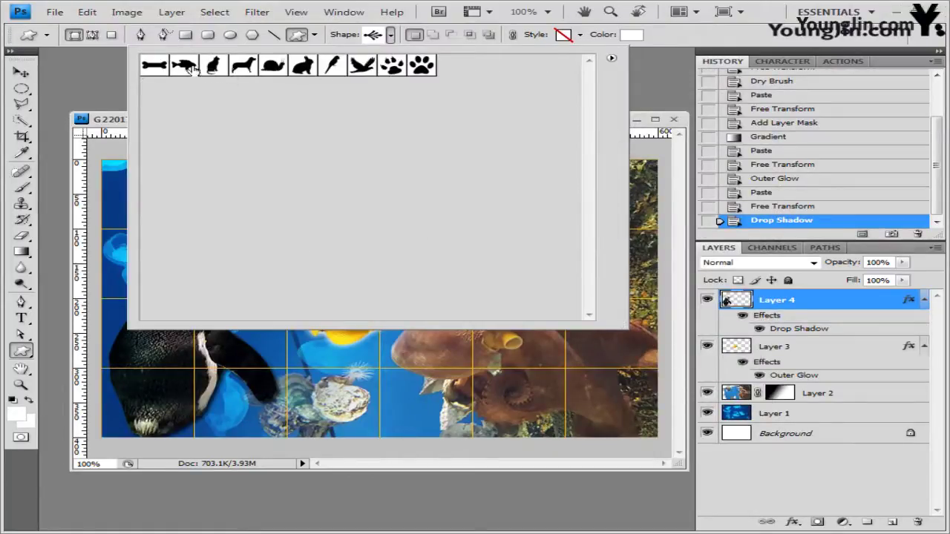
# Draw a white fish custom shape about 250 px wide above the yellow fish, extending over the rocks.
pyautogui.click(185, 66)
pyautogui.click(685, 37)
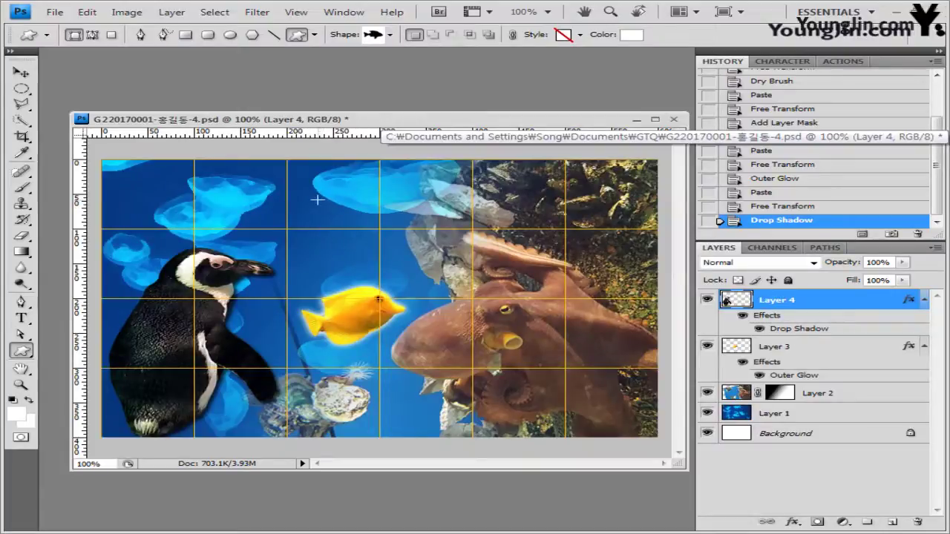
pyautogui.moveTo(317, 200); pyautogui.dragTo(548, 279)
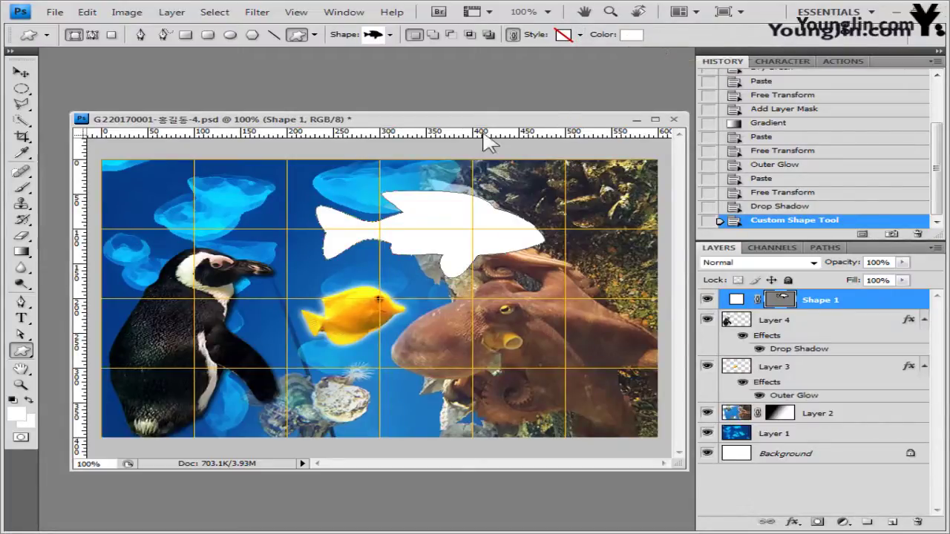
# Flip the fish shape horizontally, scale it to 87.0% width and 106.6% height, and place it above the octopus.
pyautogui.hotkey('ctrl', 't')
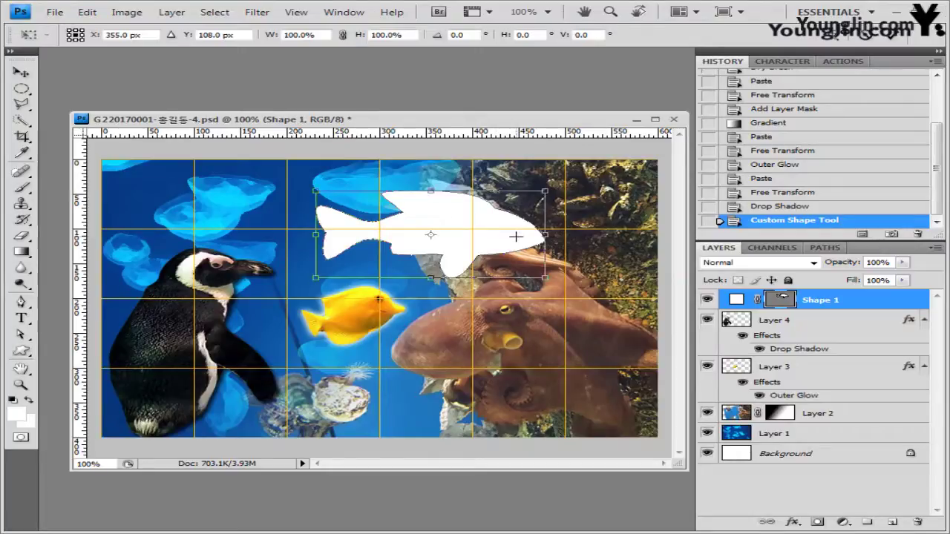
pyautogui.rightClick(463, 224)
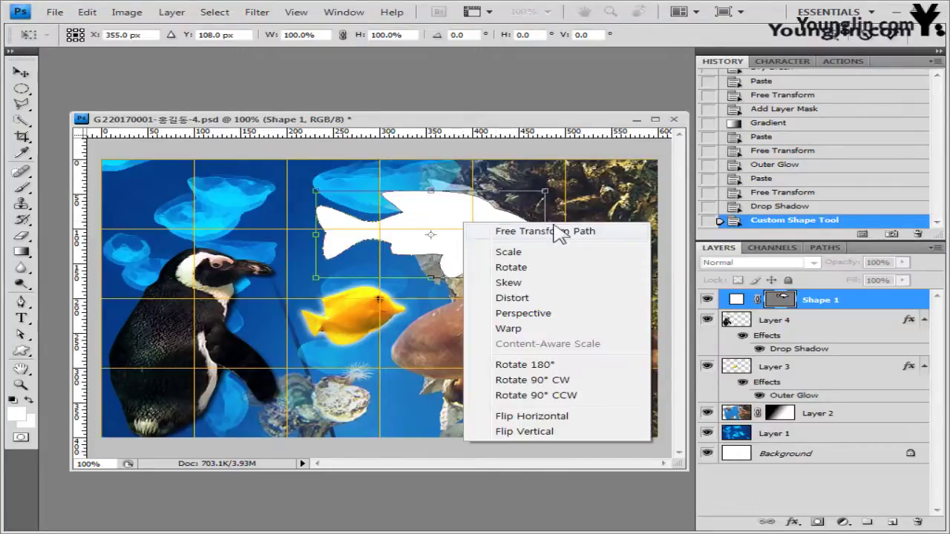
pyautogui.click(531, 417)
pyautogui.moveTo(467, 233); pyautogui.dragTo(528, 220)
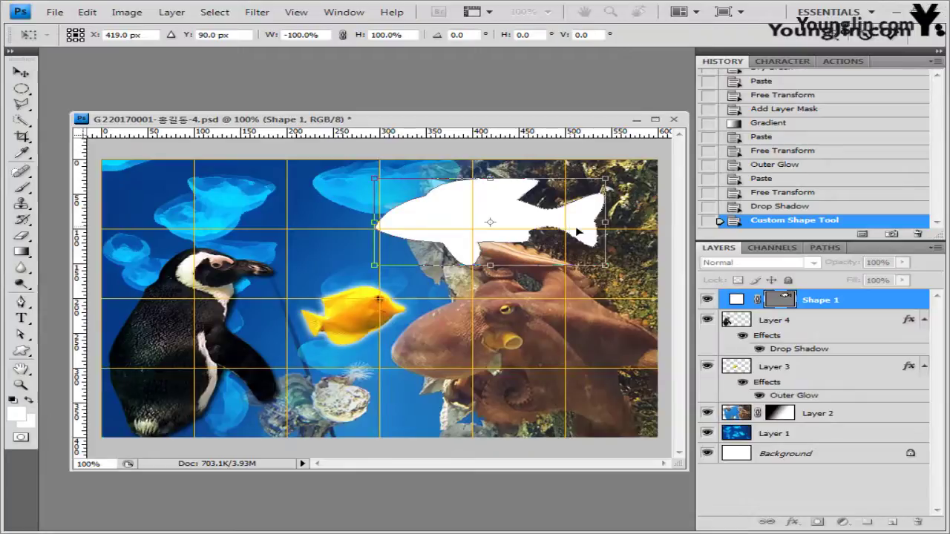
pyautogui.press('Return')
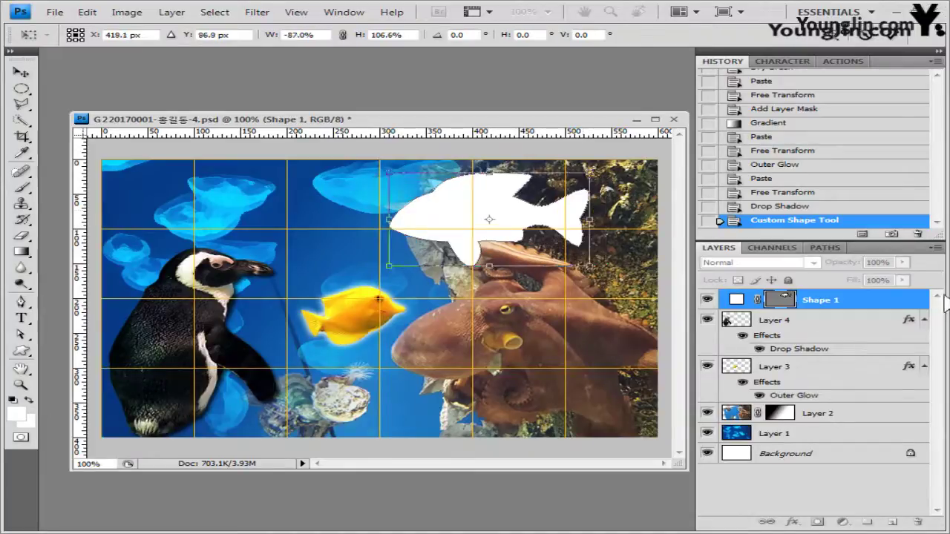
# Add an Inner Shadow with the default settings to the white fish shape layer.
pyautogui.click(791, 523)
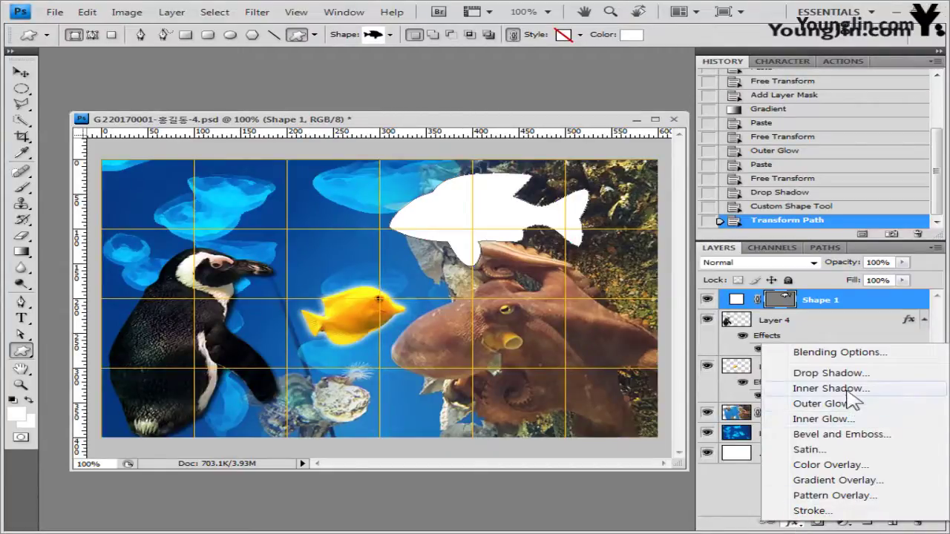
pyautogui.press('Escape')
pyautogui.press('space')
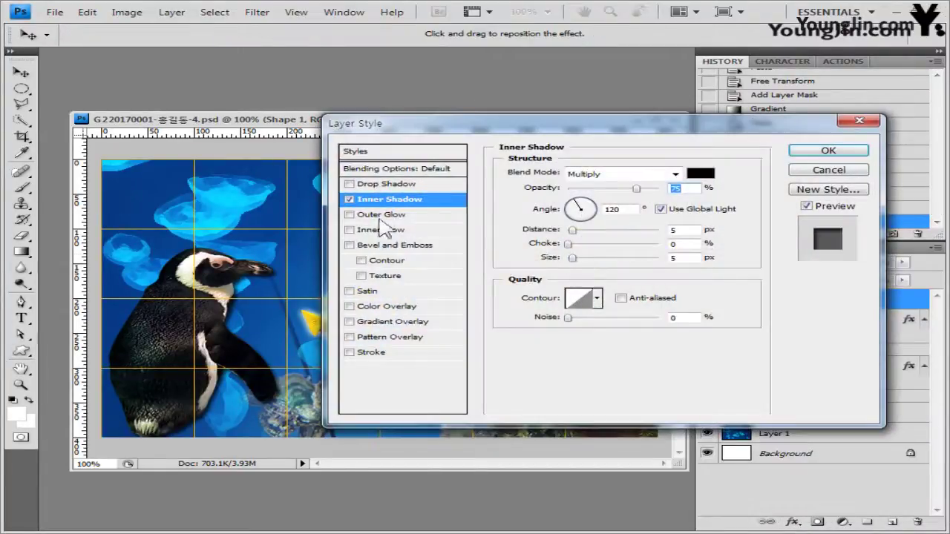
# Add a 5 px outside Stroke in light green (#c1ffc1) to the fish shape and apply the layer style.
pyautogui.click(388, 354)
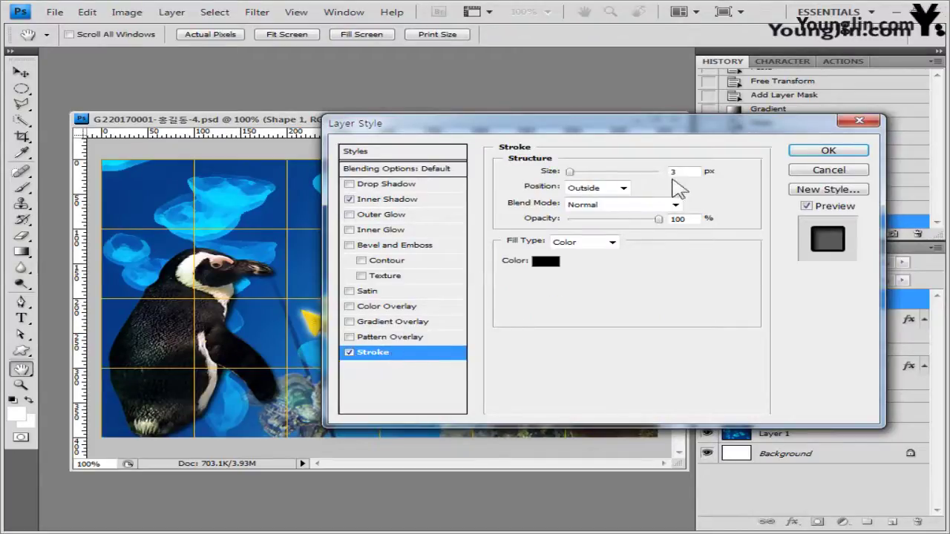
pyautogui.write('5')
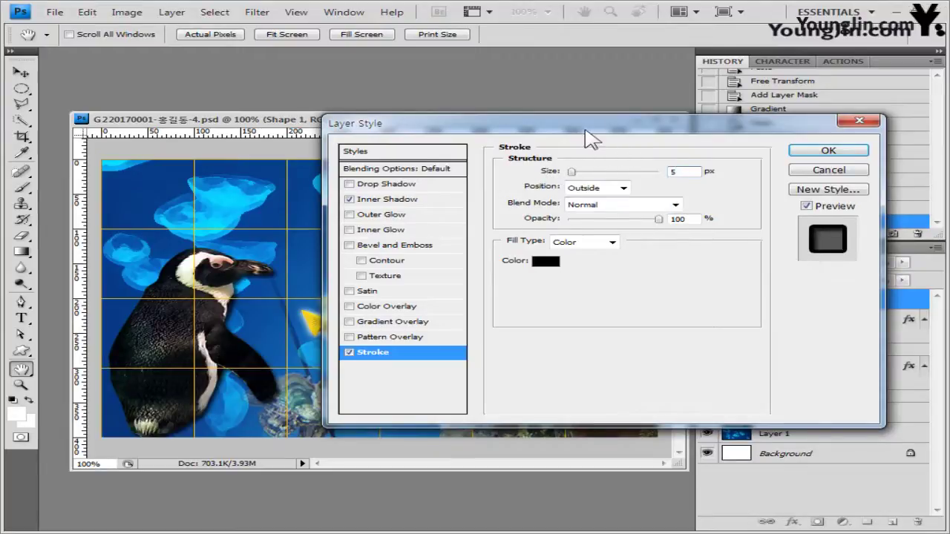
pyautogui.moveTo(586, 133)
pyautogui.mouseDown()
pyautogui.moveTo(583, 303)
pyautogui.moveTo(426, 228)
pyautogui.mouseUp()
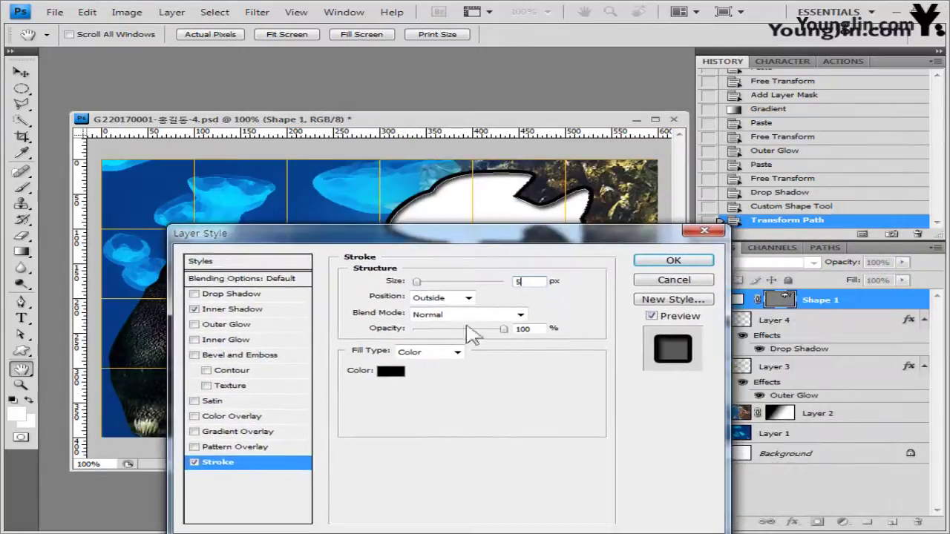
pyautogui.click(397, 374)
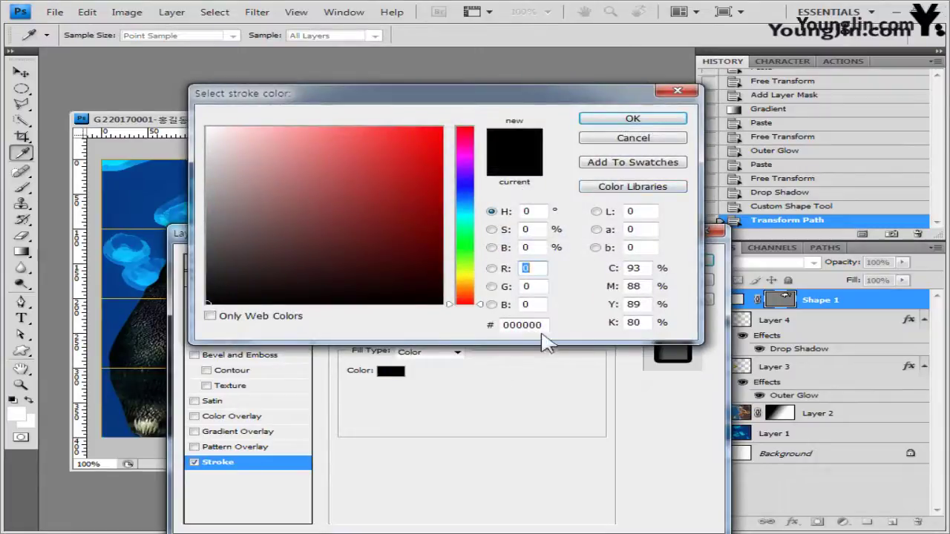
pyautogui.write('c1ffc1')
pyautogui.click(633, 119)
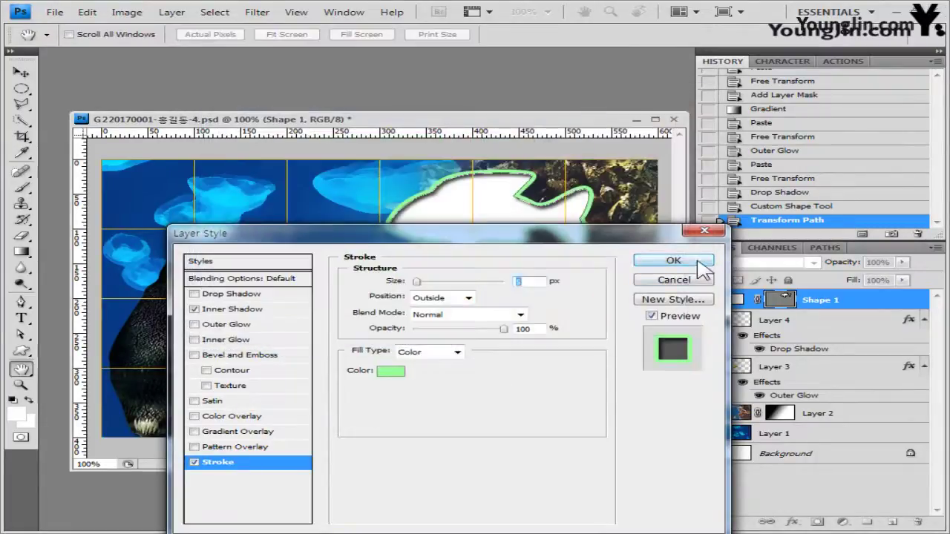
pyautogui.click(673, 261)
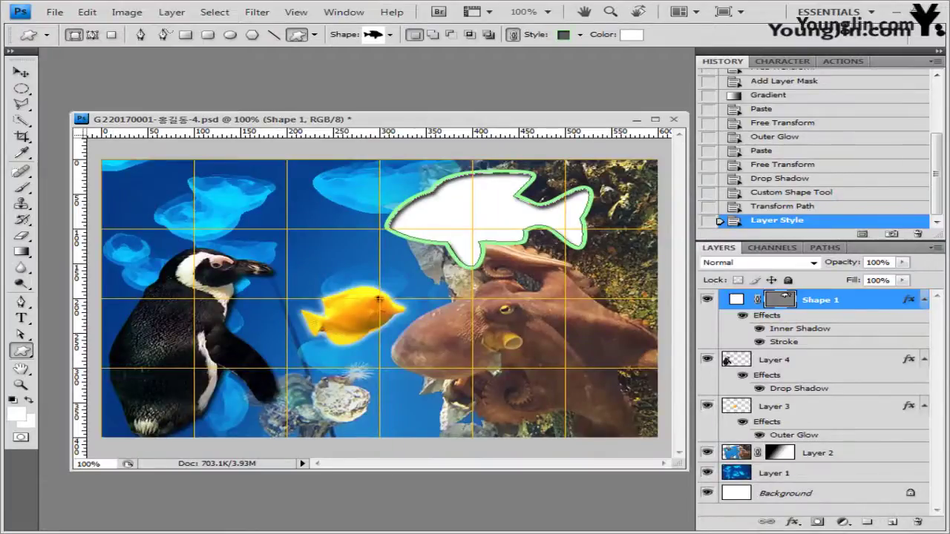
# Copy the whole 2급-13.jpg image into the G220170001 composite as a new layer positioned over the white fish shape.
pyautogui.hotkey('alt', 'Tab')
pyautogui.click(371, 445)
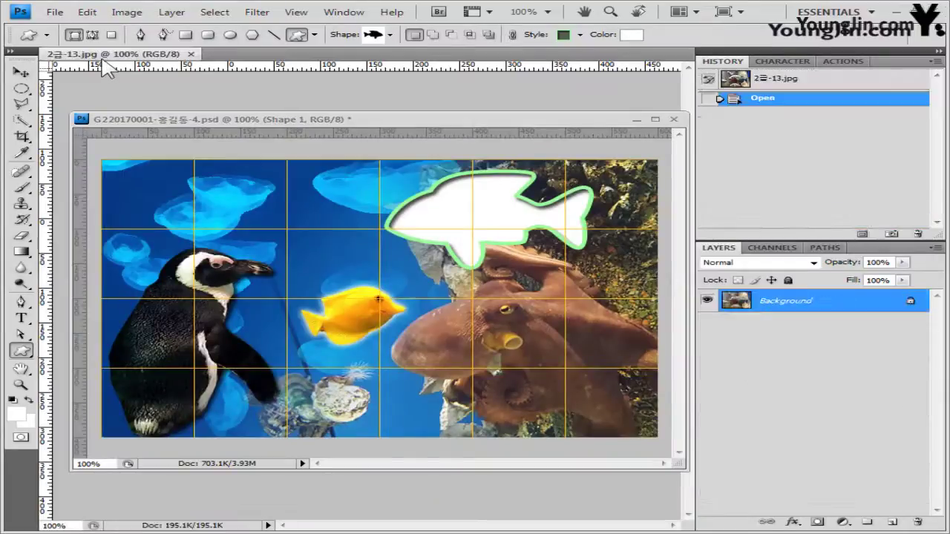
pyautogui.moveTo(104, 62); pyautogui.dragTo(210, 186)
pyautogui.moveTo(375, 230); pyautogui.dragTo(375, 232)
pyautogui.hotkey('ctrl', 'a')
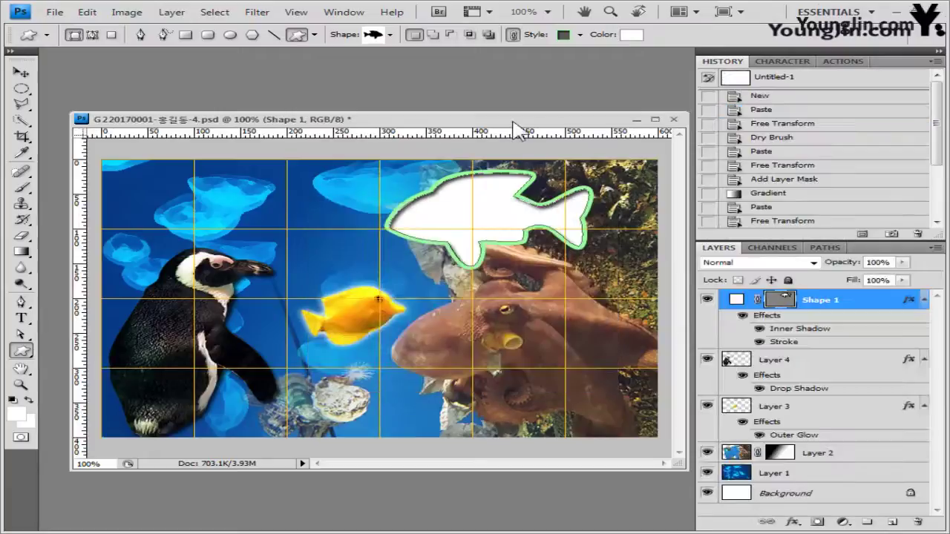
pyautogui.hotkey('ctrl', 'v')
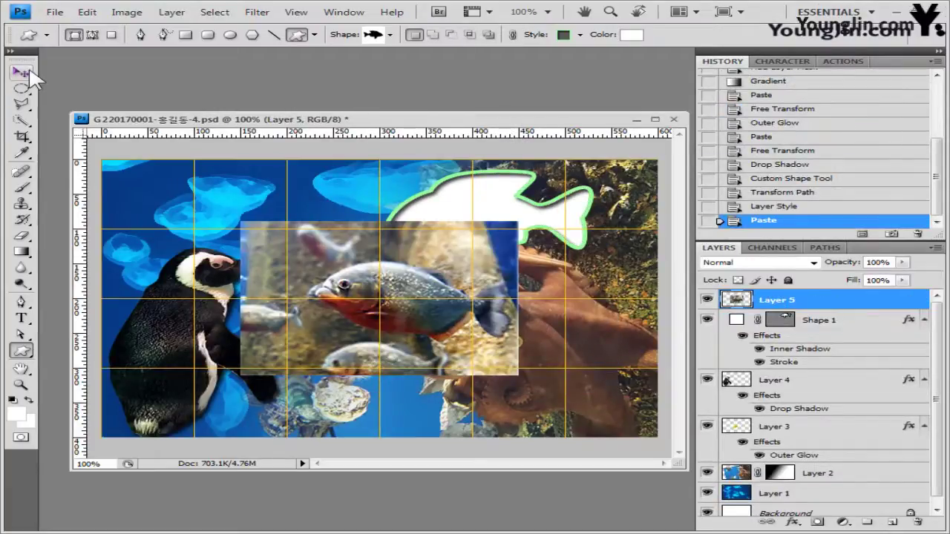
pyautogui.click(21, 72)
pyautogui.moveTo(413, 326); pyautogui.dragTo(515, 271)
# Apply the Add Noise filter to the piranha image layer with an amount of 20% and Uniform distribution.
pyautogui.click(256, 12)
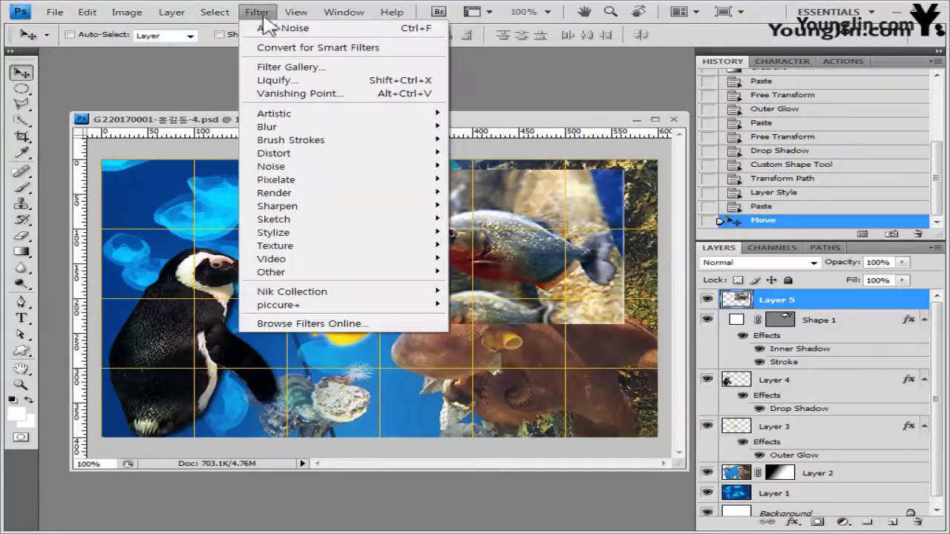
pyautogui.moveTo(297, 166)
pyautogui.click(493, 166)
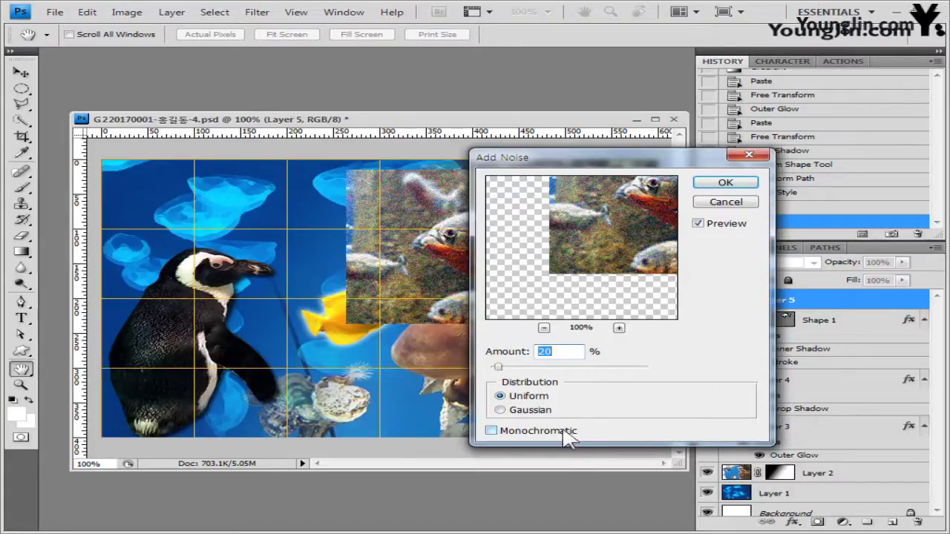
pyautogui.click(738, 183)
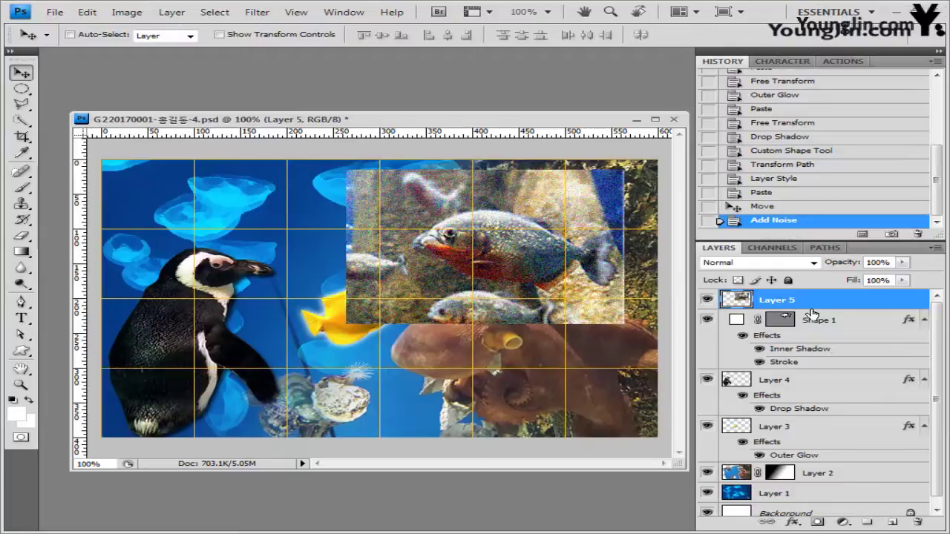
# Clip the piranha layer to the fish shape, scale it to 82.5% and position the piranha inside the outline.
pyautogui.keyDown('alt'); pyautogui.click(817, 310); pyautogui.keyUp('alt')
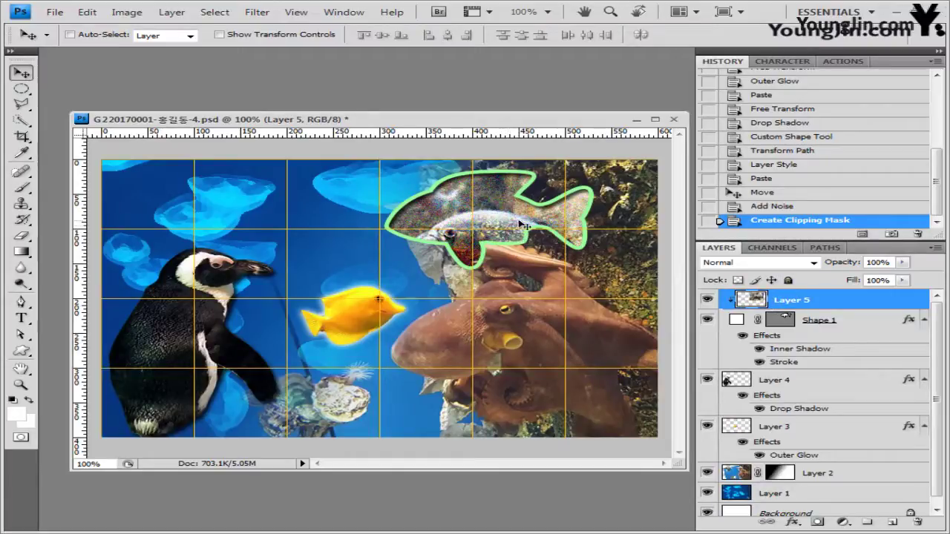
pyautogui.moveTo(522, 224); pyautogui.dragTo(541, 218)
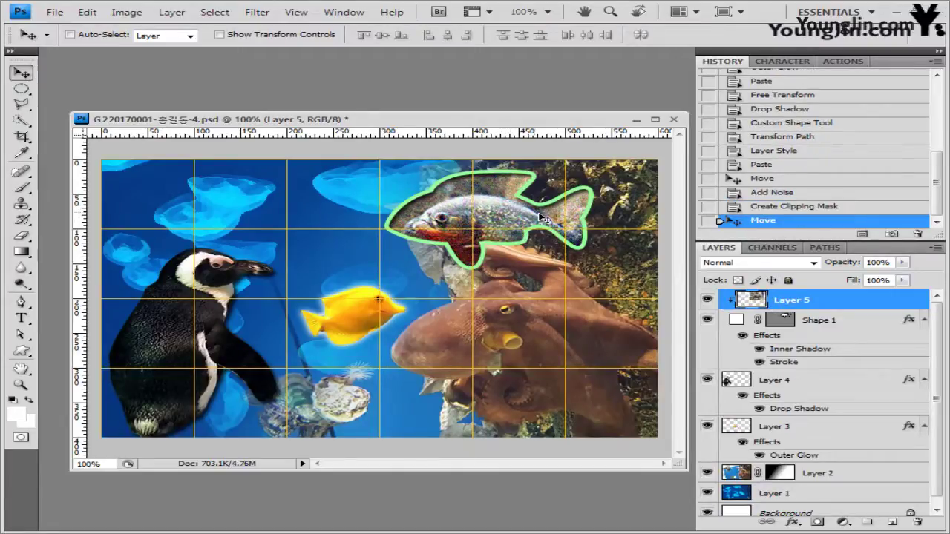
pyautogui.hotkey('ctrl', 't')
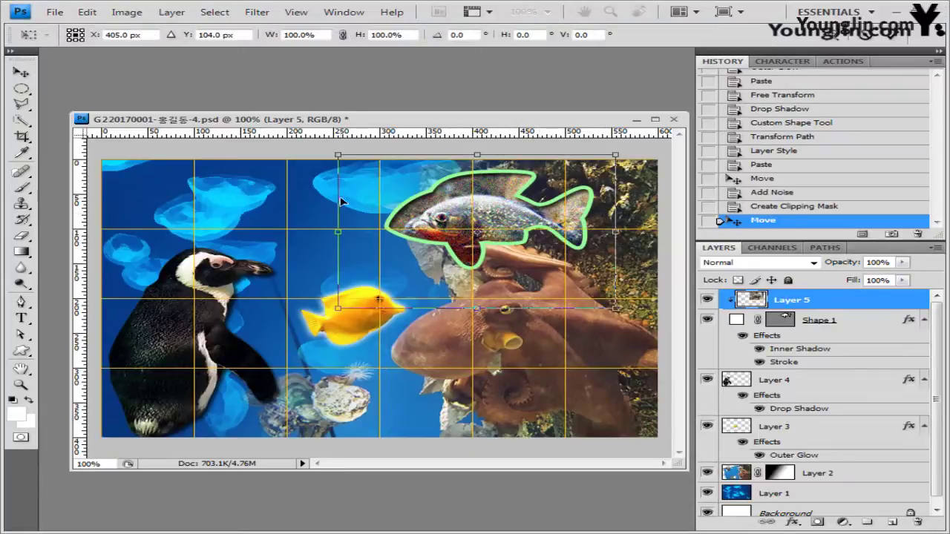
pyautogui.moveTo(337, 155); pyautogui.dragTo(385, 168)
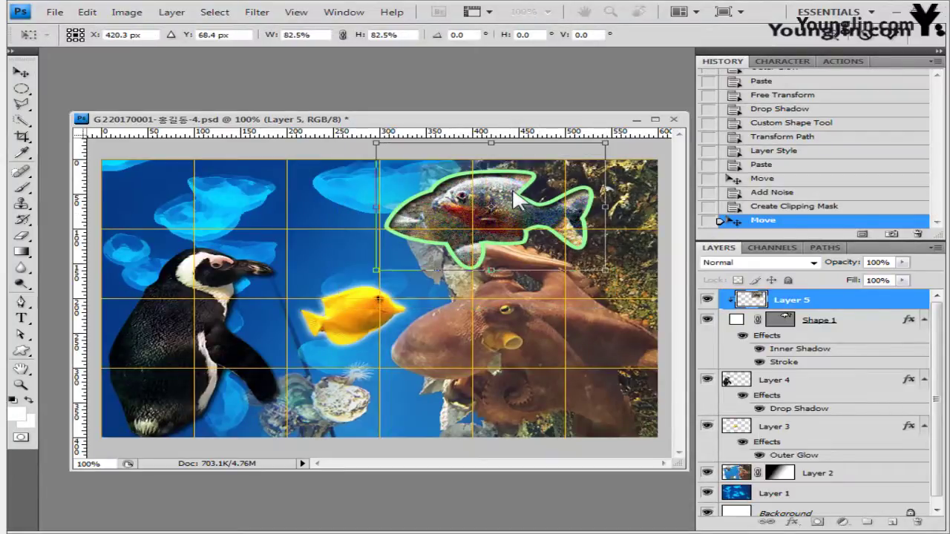
pyautogui.press('Return')
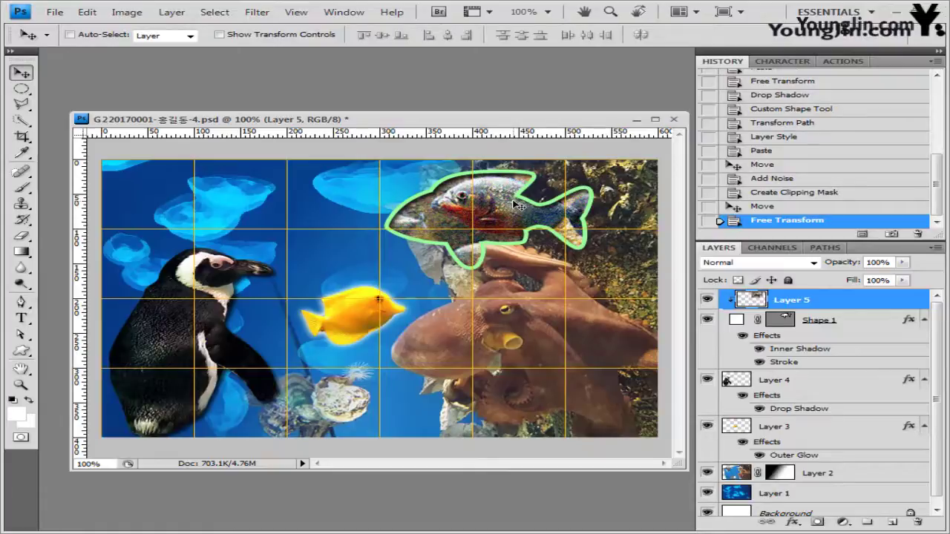
# Replace the Custom Shape tool's current shape set with the Objects library.
pyautogui.click(22, 351)
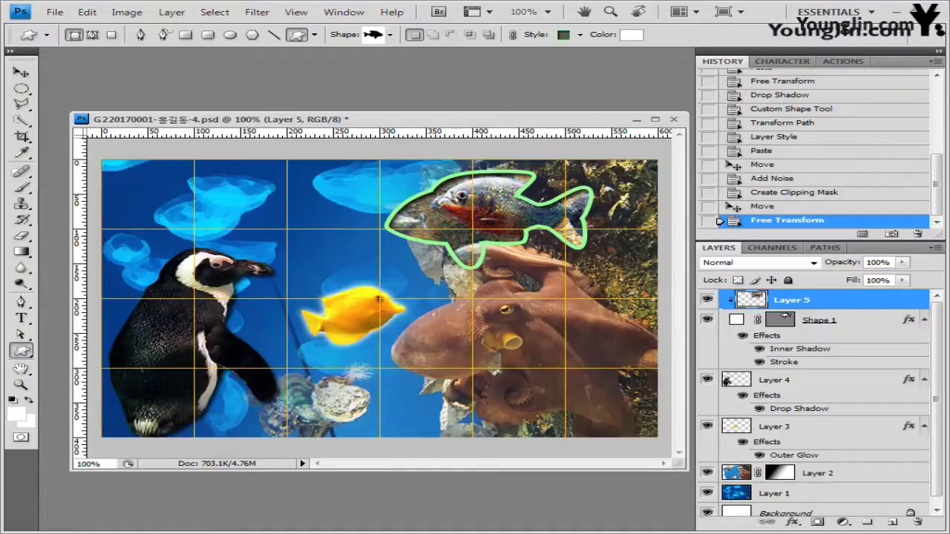
pyautogui.click(391, 34)
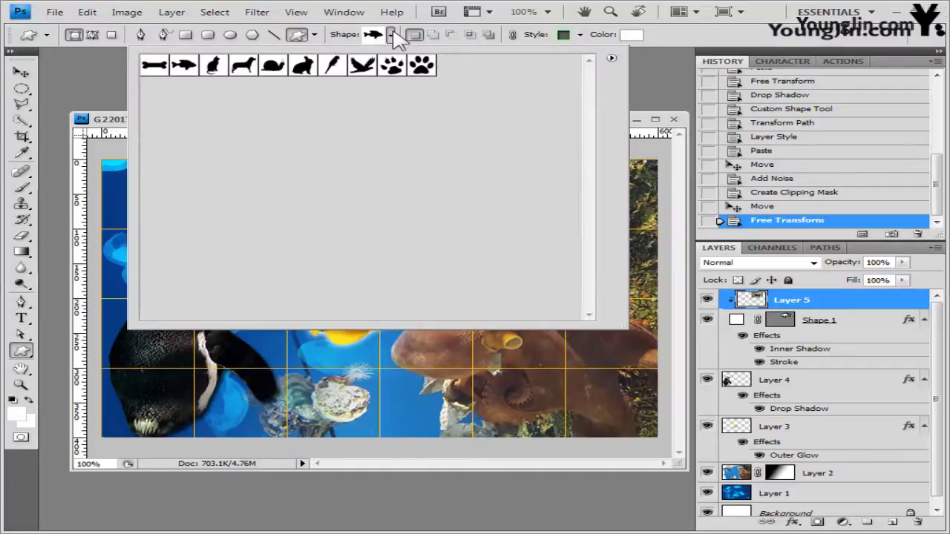
pyautogui.click(611, 59)
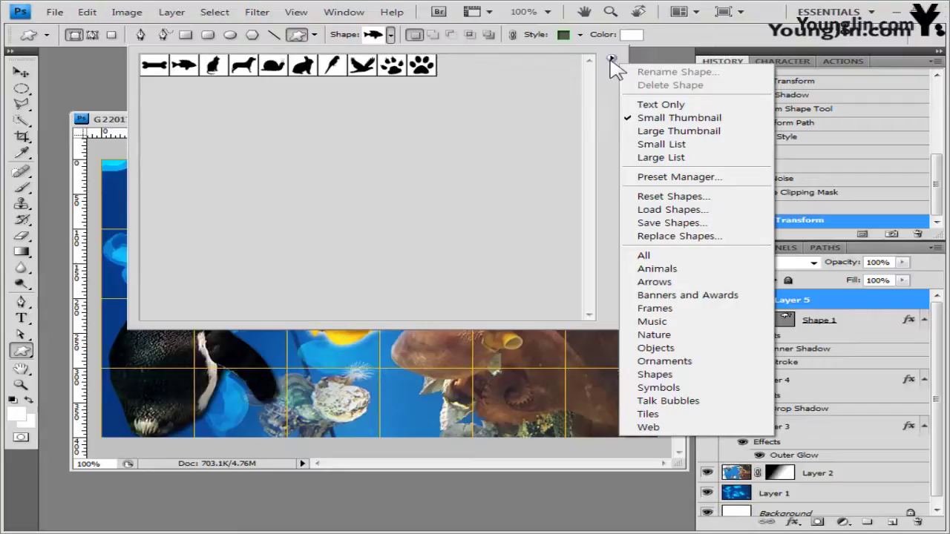
pyautogui.click(690, 351)
pyautogui.click(384, 218)
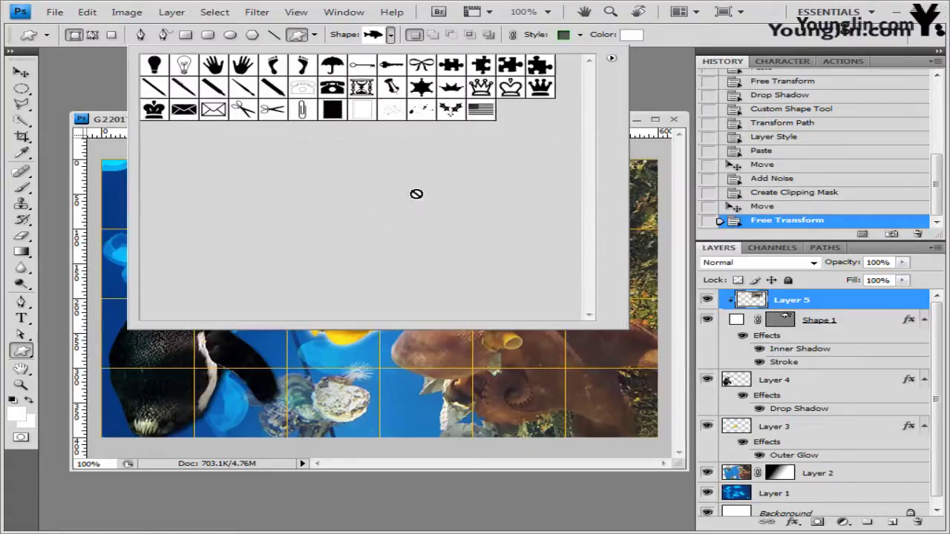
# Draw a Splatter custom shape about 235 px wide across the octopus, below the piranha-filled fish shape.
pyautogui.click(423, 111)
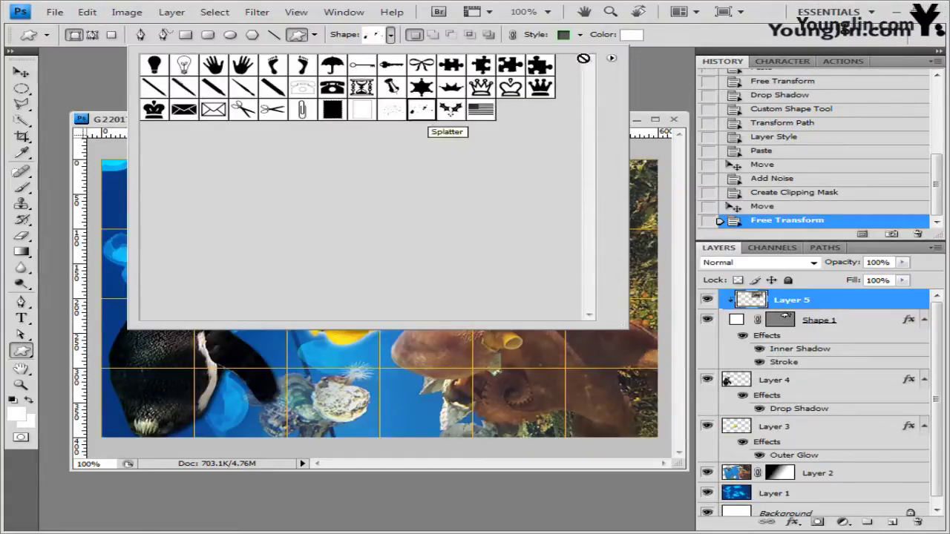
pyautogui.click(731, 36)
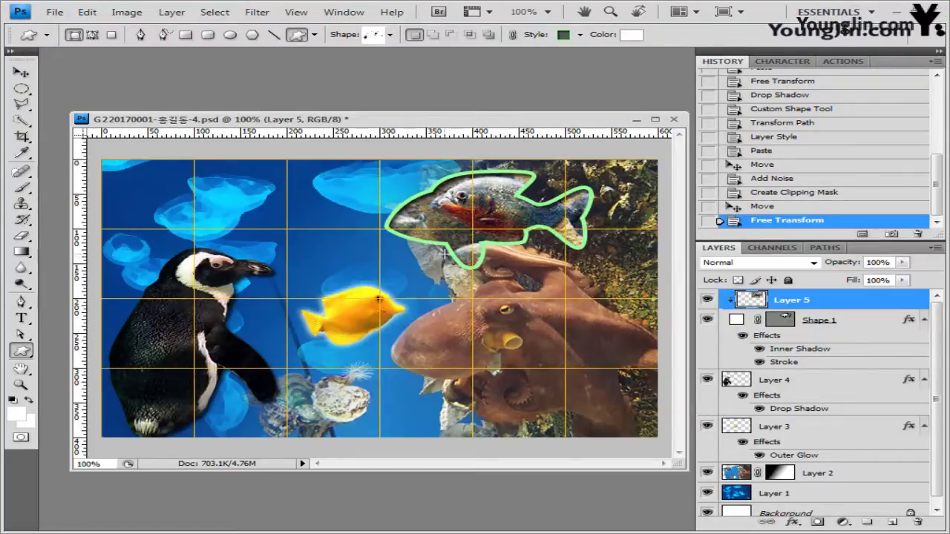
pyautogui.moveTo(444, 254); pyautogui.dragTo(662, 387)
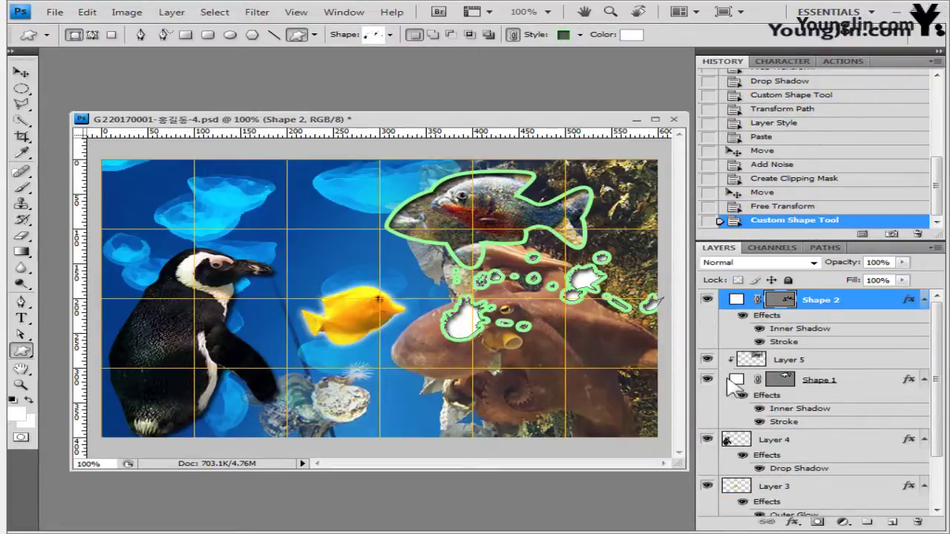
# Clear the inherited Inner Shadow and Stroke from the splatter shape by applying the empty style.
pyautogui.click(580, 35)
pyautogui.click(476, 65)
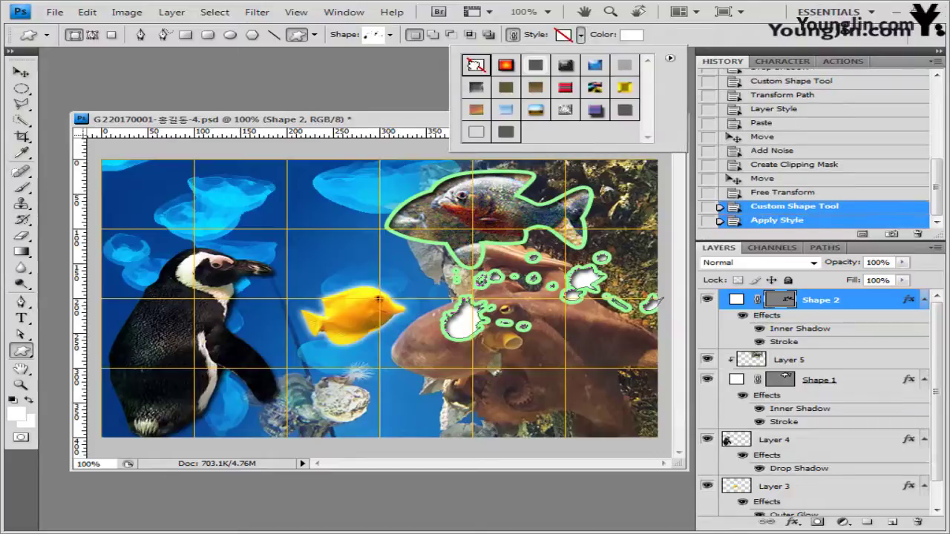
pyautogui.click(684, 47)
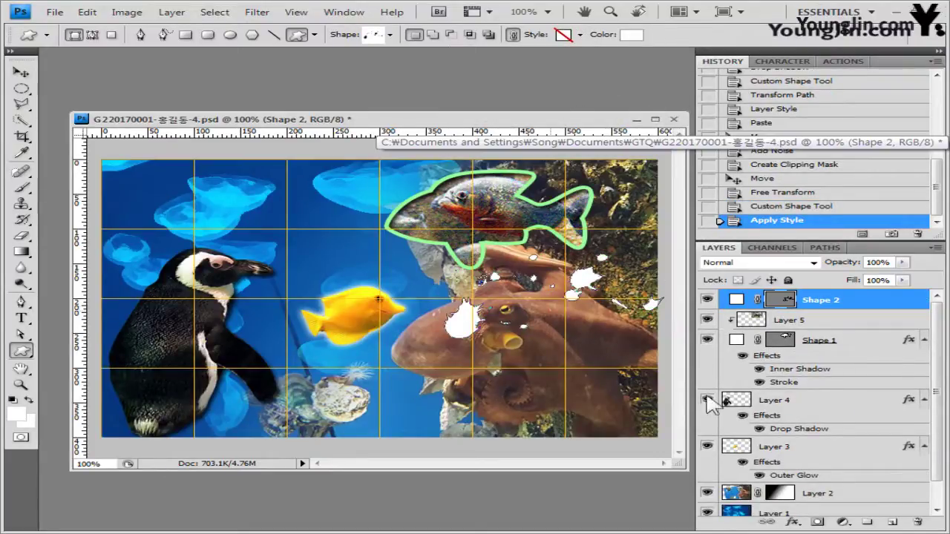
# Add a Drop Shadow and a Gradient Overlay effect to the splatter shape layer.
pyautogui.click(792, 523)
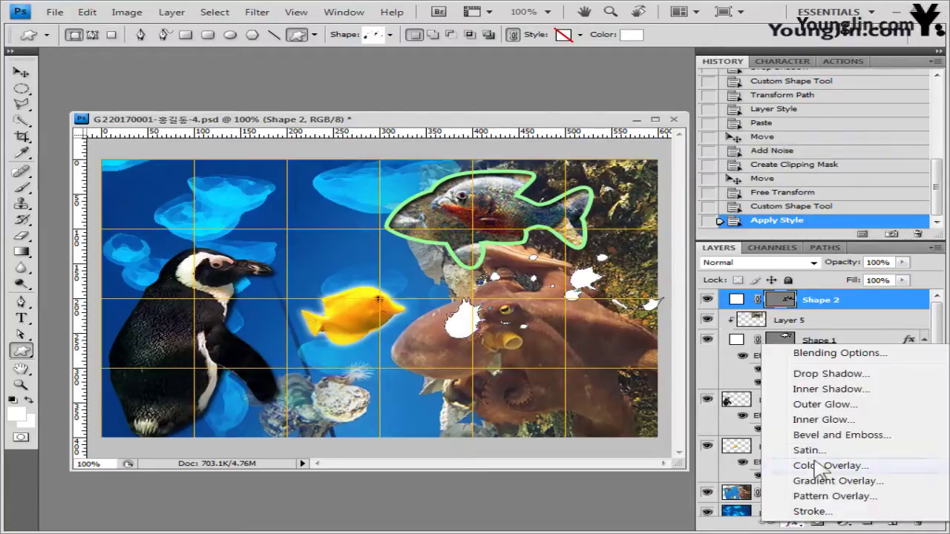
pyautogui.click(814, 375)
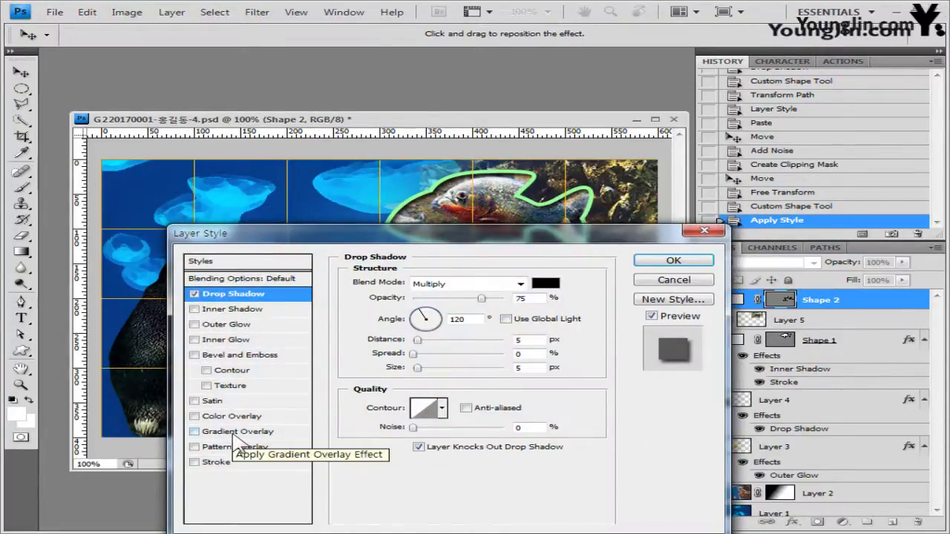
pyautogui.click(284, 433)
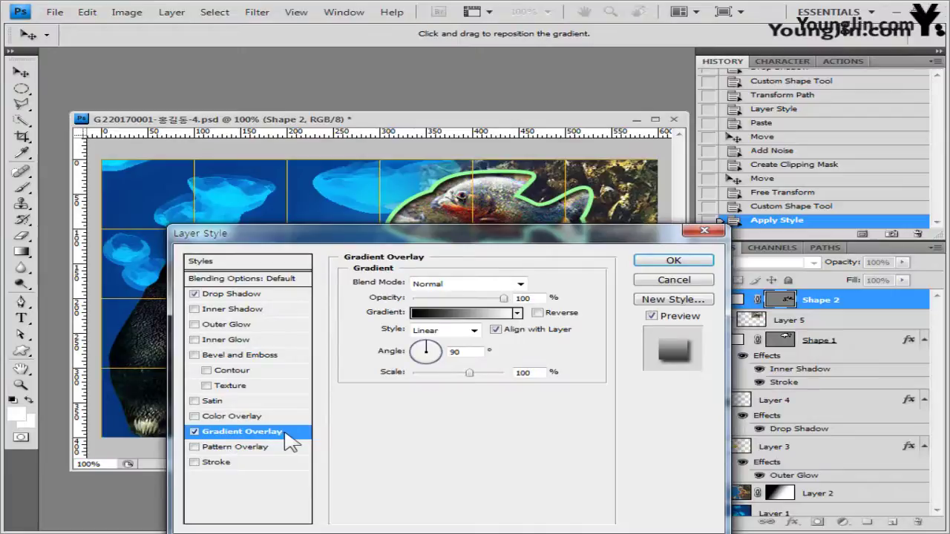
# Edit the splatter's overlay gradient and set its starting color stop to white, ffffff.
pyautogui.click(467, 314)
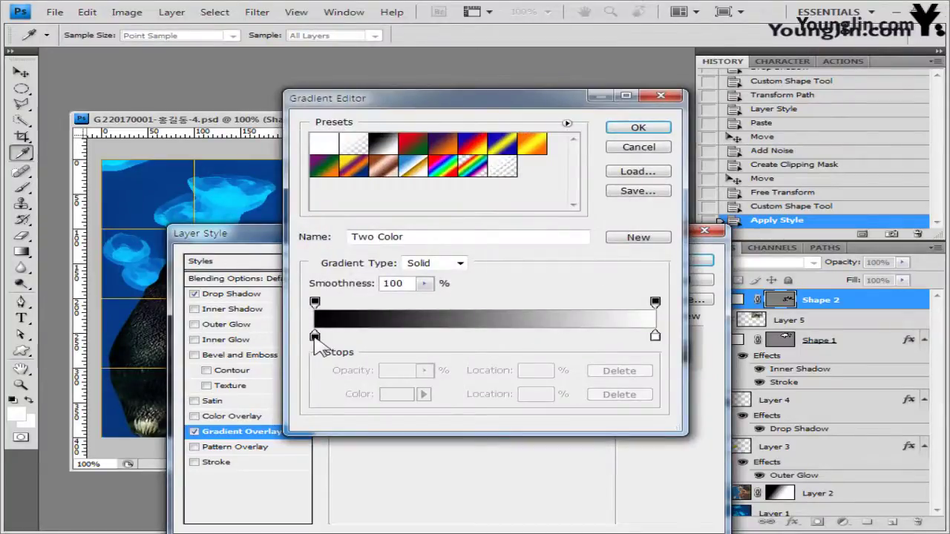
pyautogui.click(315, 336)
pyautogui.doubleClick(315, 336)
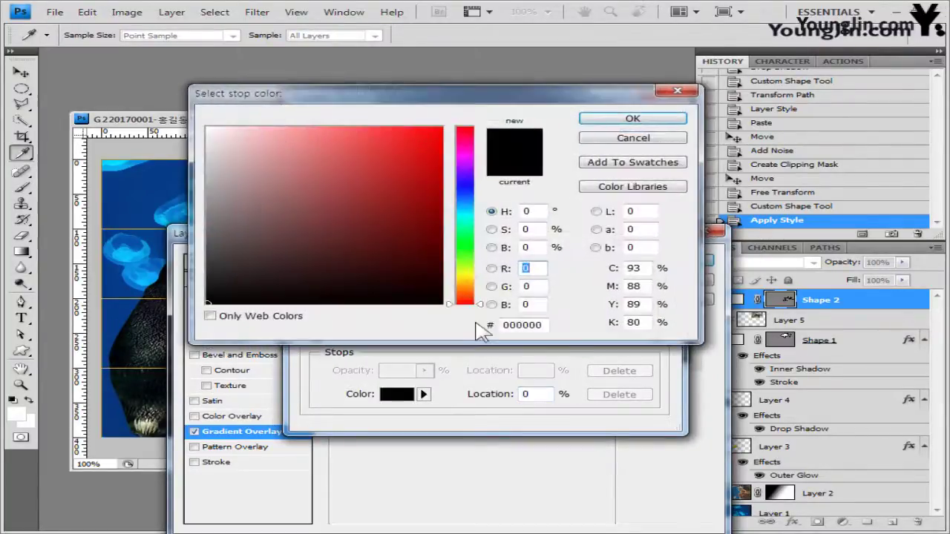
pyautogui.click(208, 127)
pyautogui.click(539, 325)
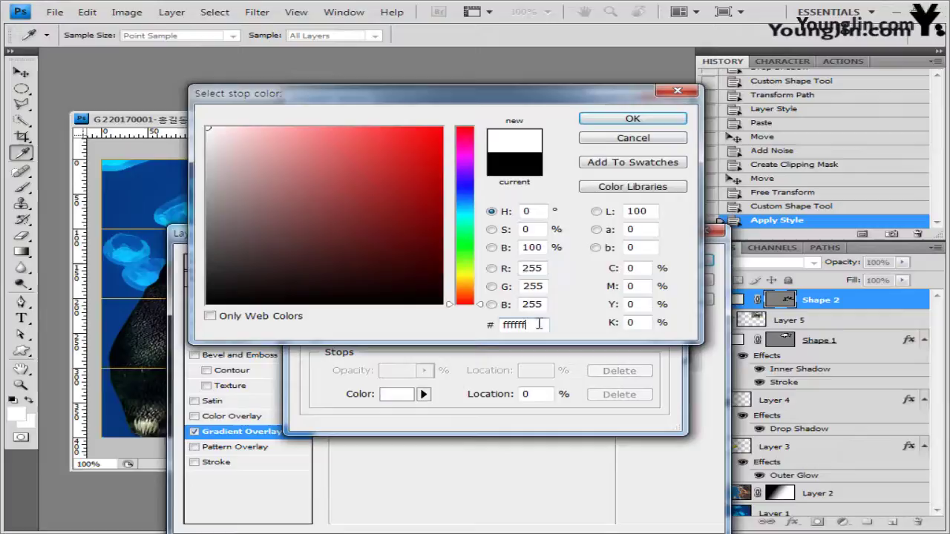
pyautogui.click(633, 119)
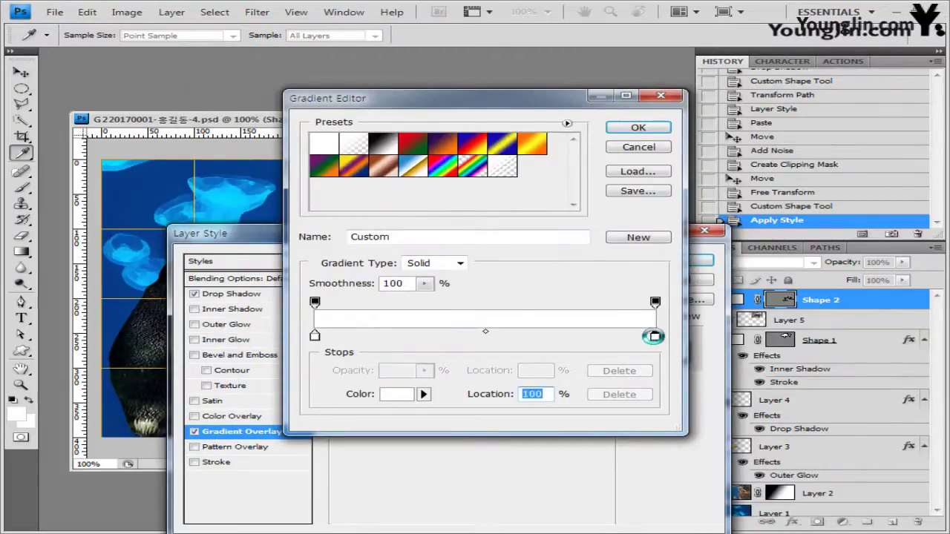
# Set the overlay gradient's end color stop to cyan, 00ffff, and accept the gradient.
pyautogui.doubleClick(655, 336)
pyautogui.click(538, 325)
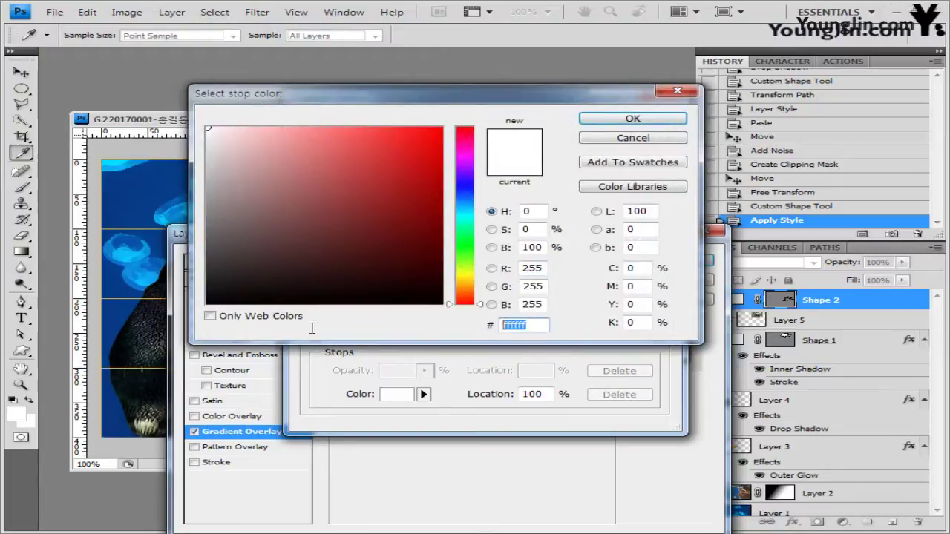
pyautogui.write('00ffff')
pyautogui.click(637, 118)
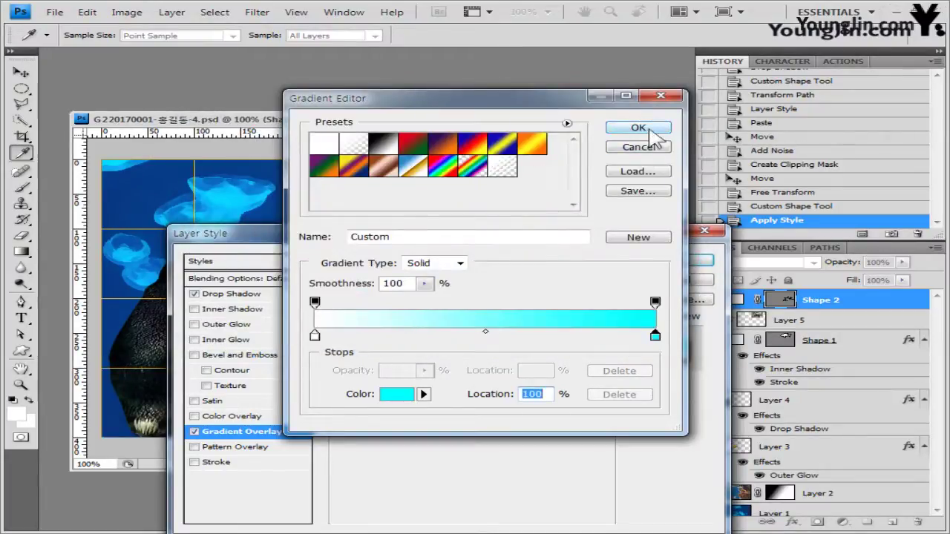
pyautogui.click(650, 131)
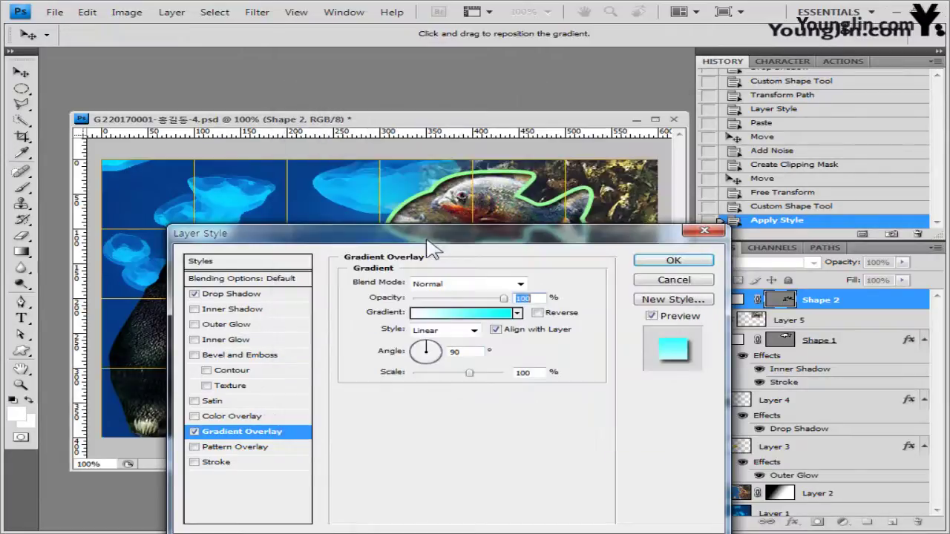
# Set the splatter's Gradient Overlay angle to 0° and apply the layer style.
pyautogui.moveTo(429, 238); pyautogui.dragTo(222, 199)
pyautogui.moveTo(415, 186); pyautogui.dragTo(303, 236)
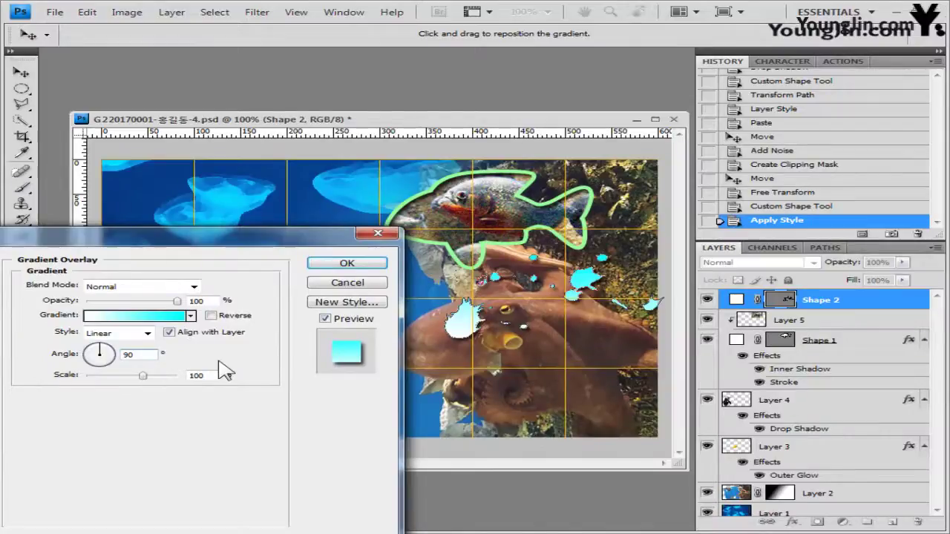
pyautogui.moveTo(100, 363); pyautogui.dragTo(117, 355)
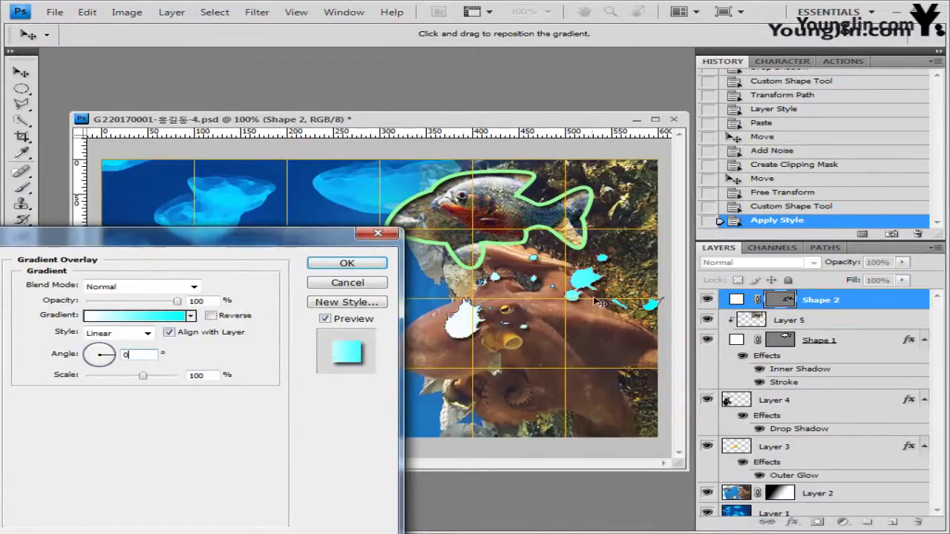
pyautogui.moveTo(326, 239); pyautogui.dragTo(584, 146)
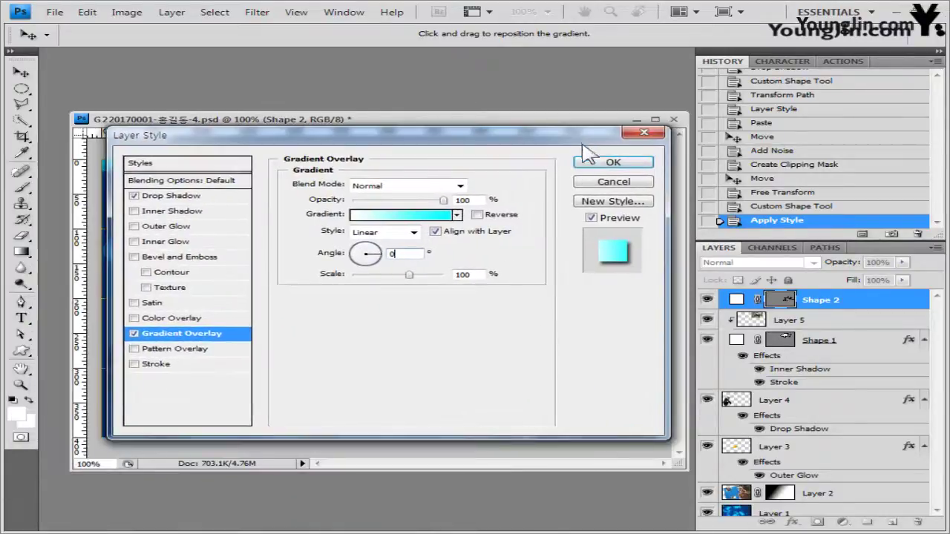
pyautogui.click(613, 163)
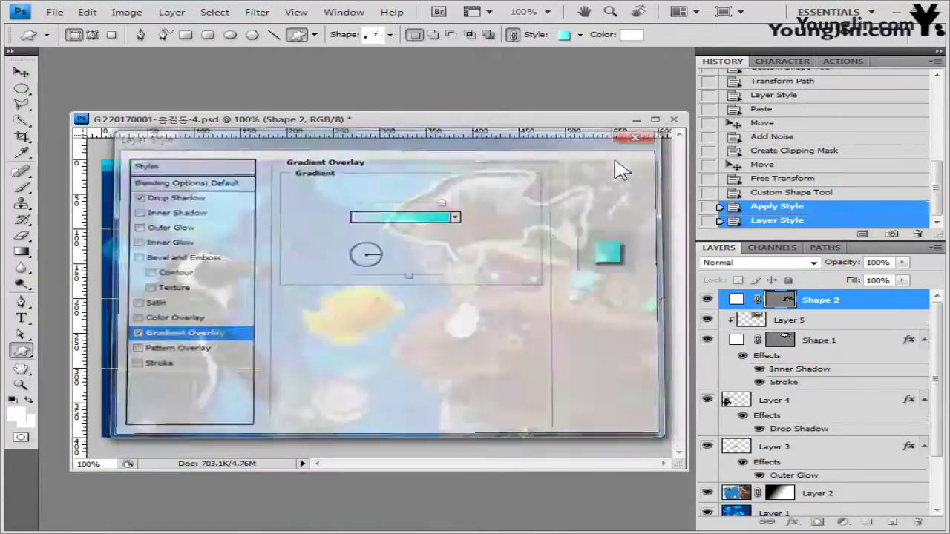
# Set the splatter shape layer's opacity to 60%.
pyautogui.click(889, 264)
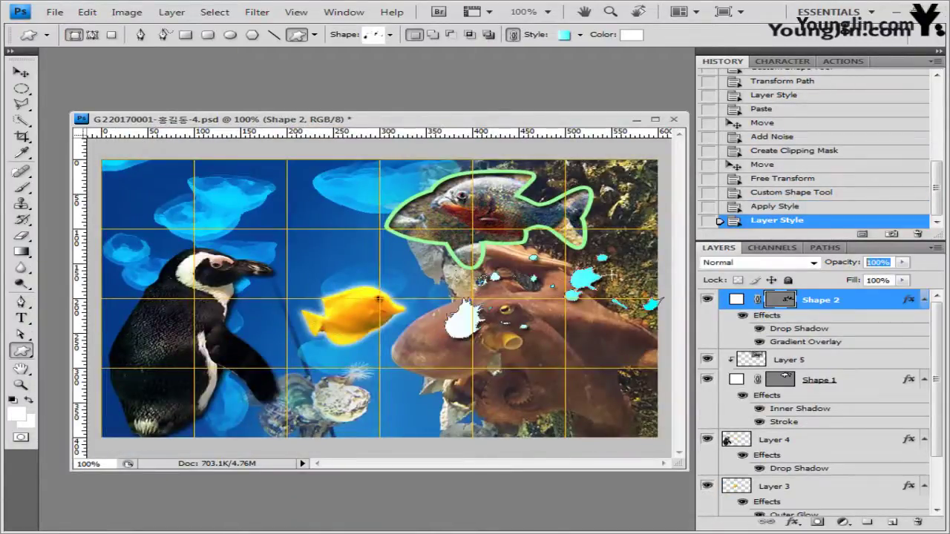
pyautogui.write('60')
pyautogui.press('Return')
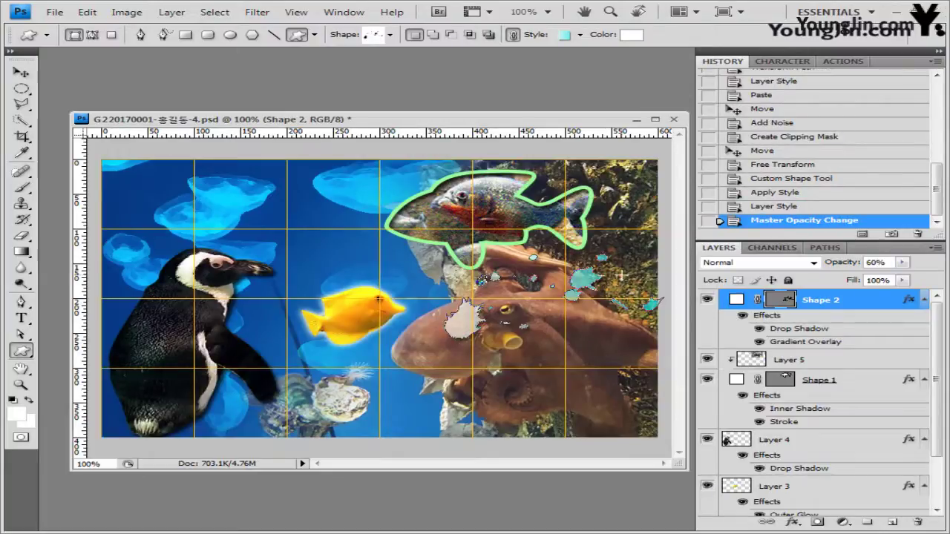
# Enlarge the splatter shape to about 330 px wide and move it lower, spanning from the shells across the octopus.
pyautogui.hotkey('ctrl', 't')
pyautogui.moveTo(620, 276); pyautogui.dragTo(564, 383)
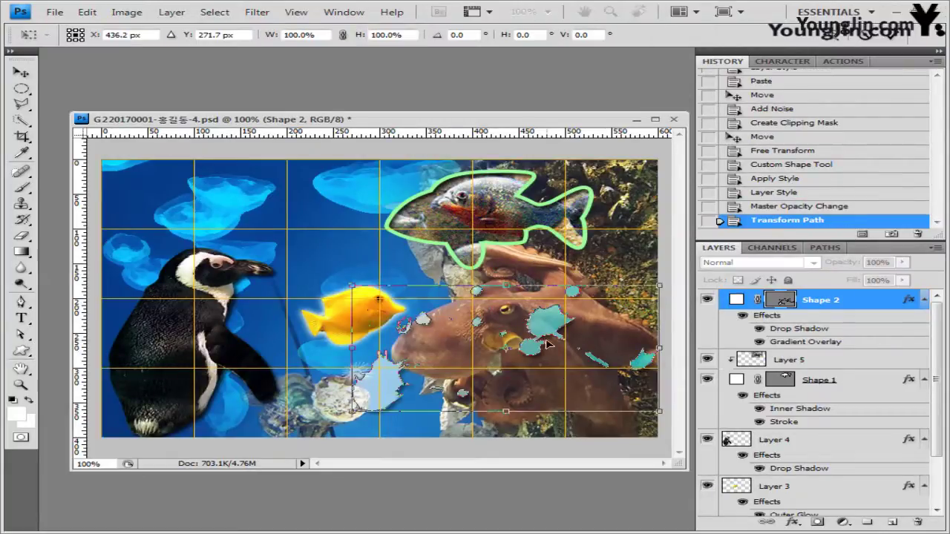
pyautogui.press('Return')
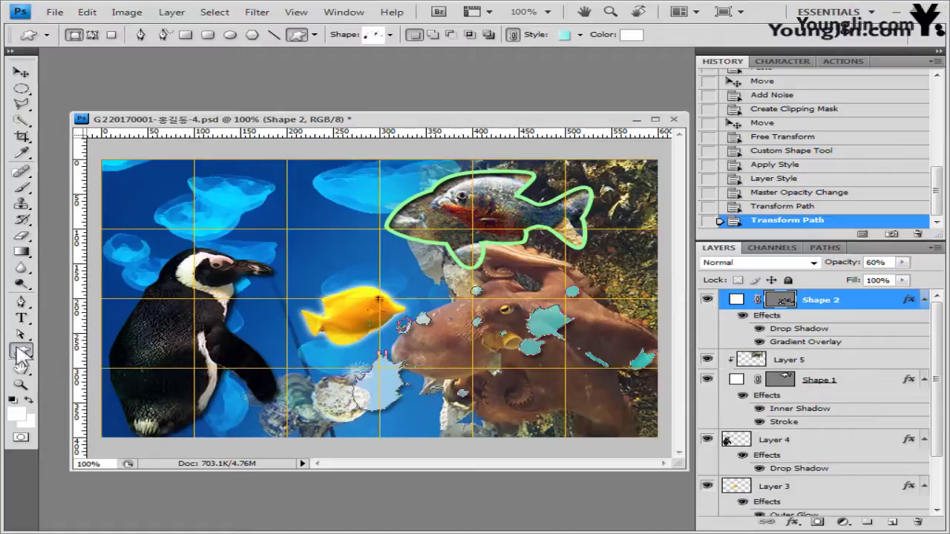
# Draw a crown custom shape about 60 px wide near the canvas's upper edge, between the jellyfish and the piranha fish shape.
pyautogui.click(390, 34)
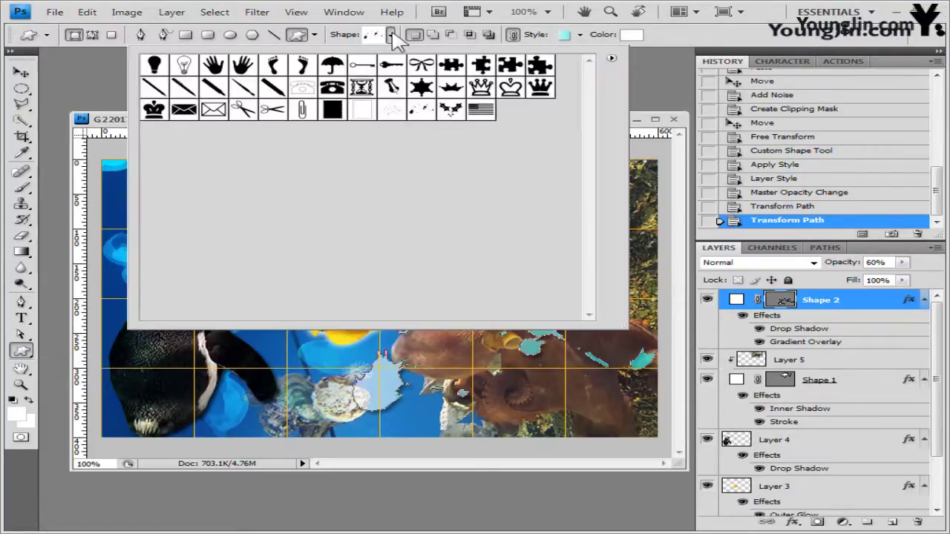
pyautogui.click(158, 119)
pyautogui.press('Return')
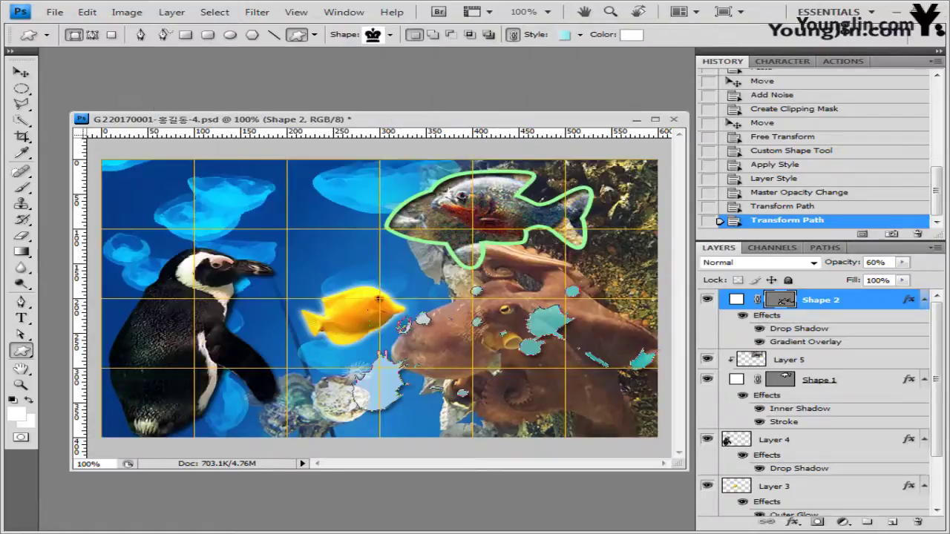
pyautogui.moveTo(318, 181); pyautogui.dragTo(375, 212)
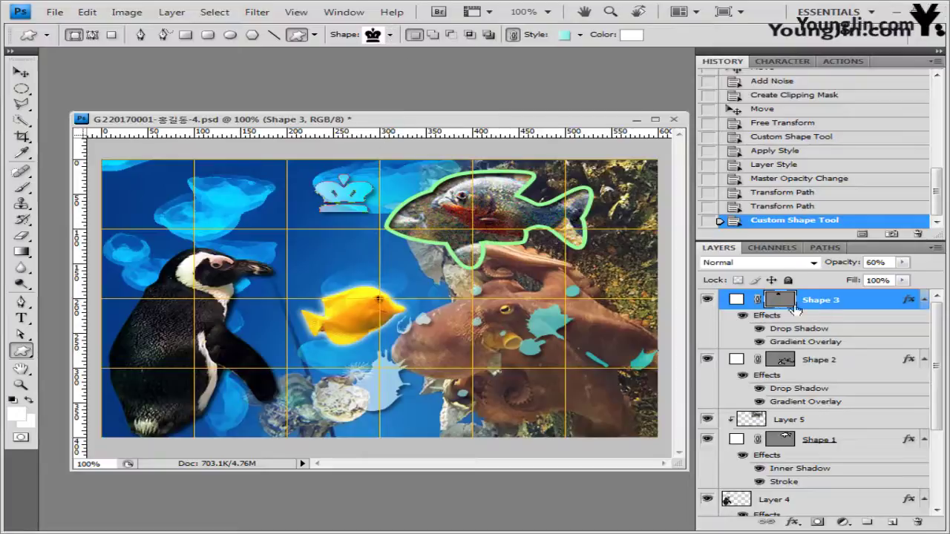
# Clear the crown shape's inherited layer style and set its fill color to 000066.
pyautogui.click(579, 34)
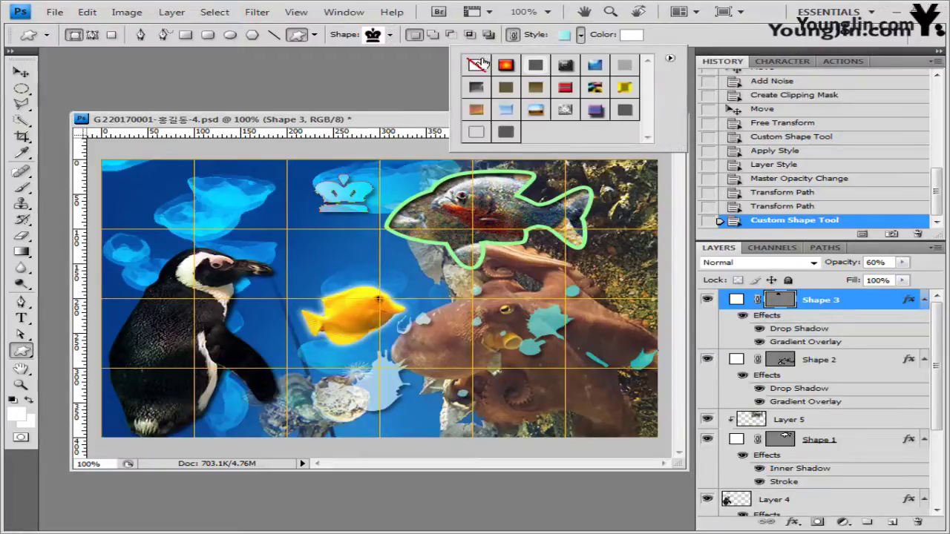
pyautogui.click(476, 65)
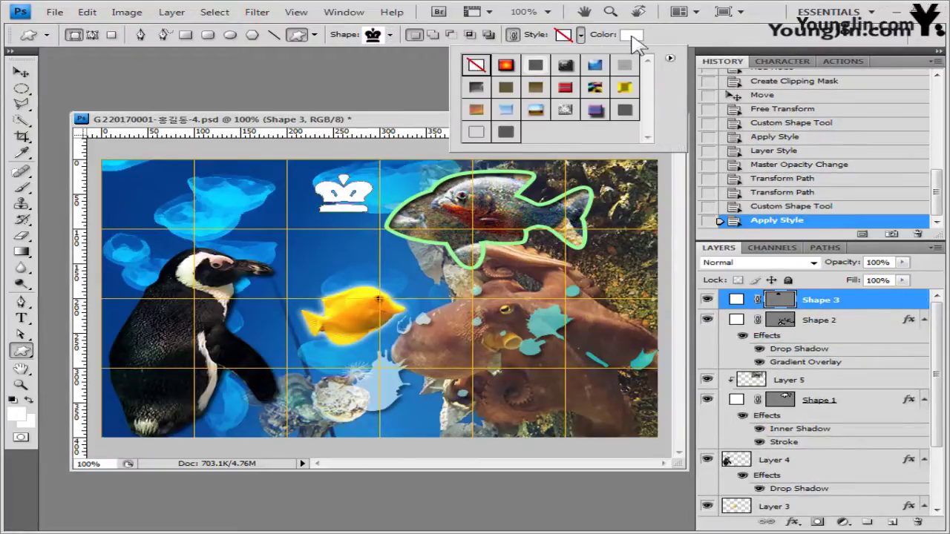
pyautogui.click(630, 35)
pyautogui.write('000066')
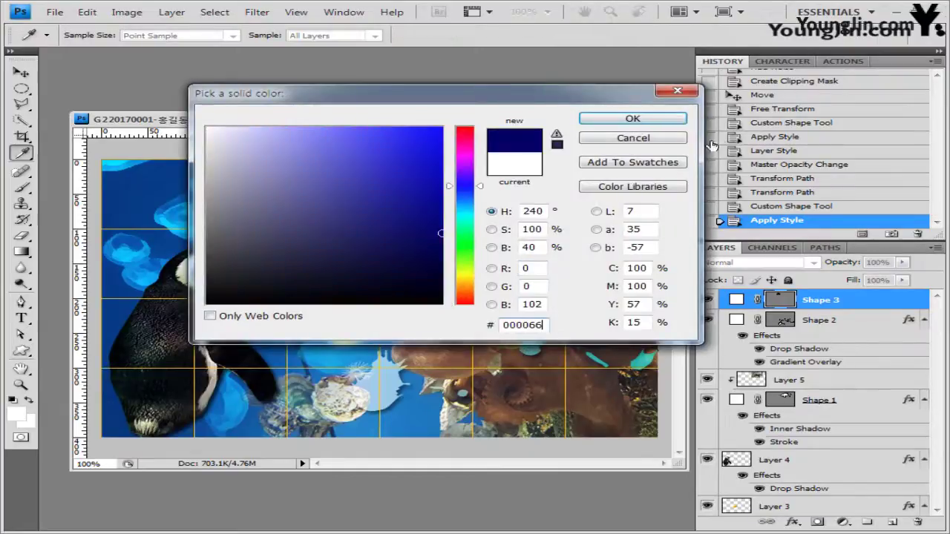
pyautogui.click(668, 119)
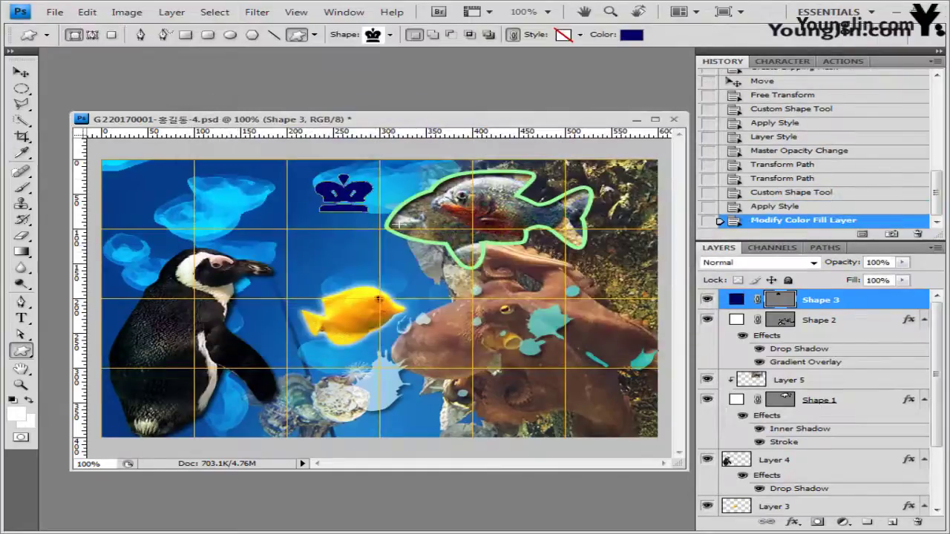
# Turn on the CMYK proof preview and transform the crown shape so it is slightly larger and higher on the canvas.
pyautogui.click(21, 72)
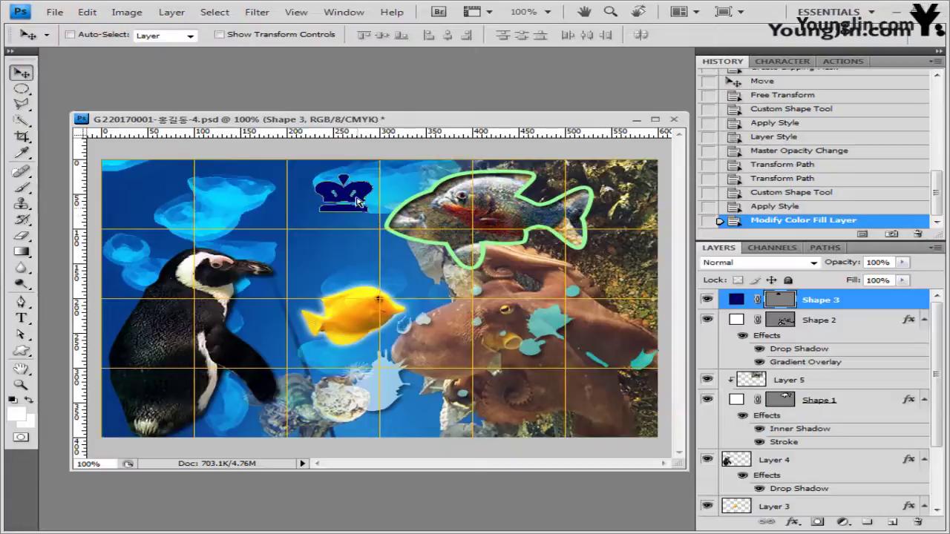
pyautogui.hotkey('ctrl', 'y')
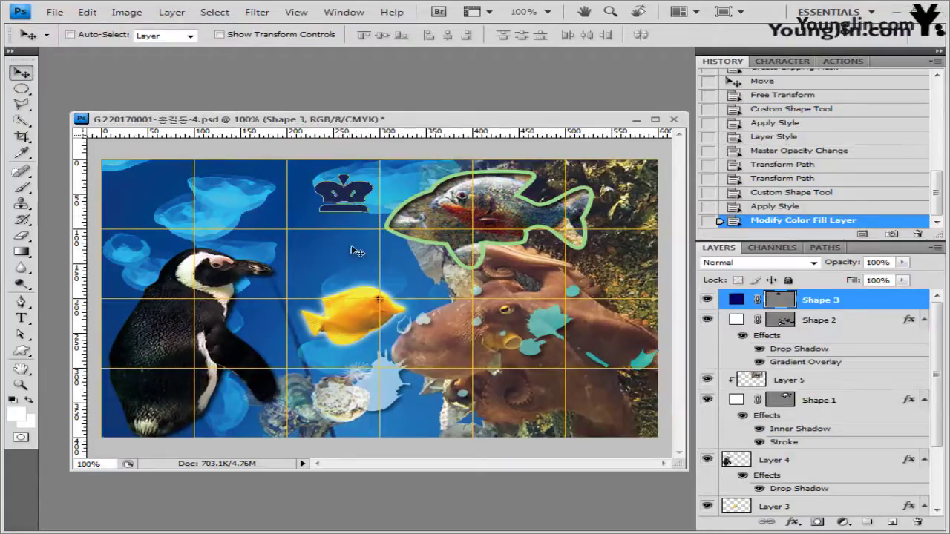
pyautogui.hotkey('ctrl', 'shift', 't')
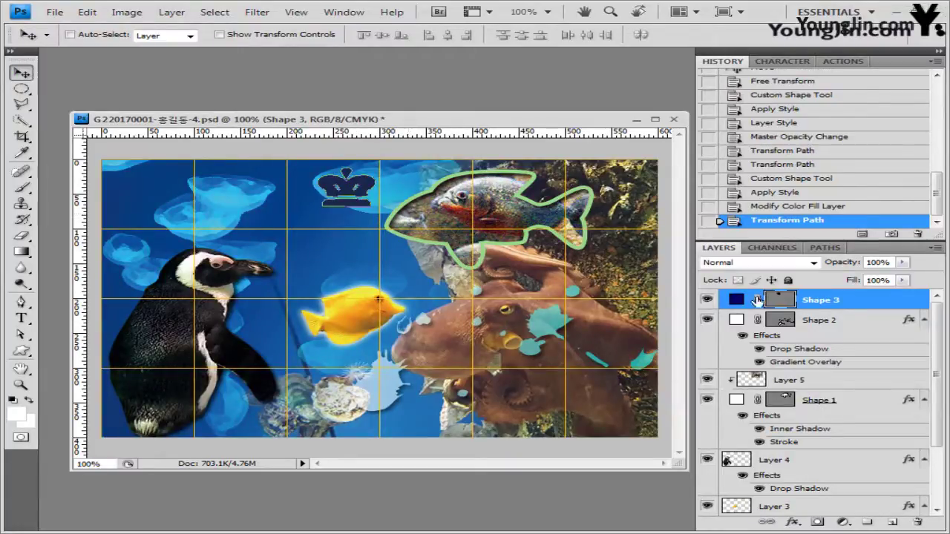
# Add an Inner Glow effect with the default settings to the crown shape layer.
pyautogui.click(792, 524)
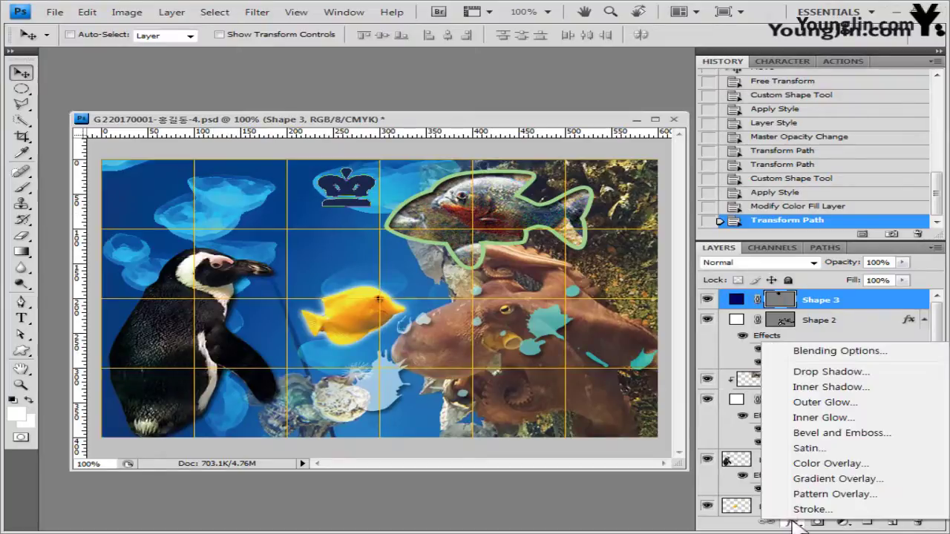
pyautogui.click(847, 419)
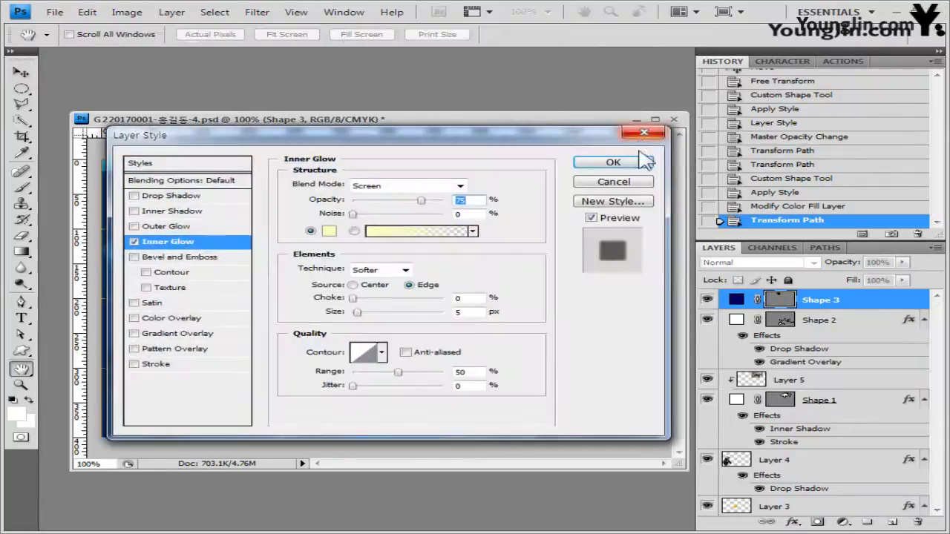
pyautogui.click(640, 160)
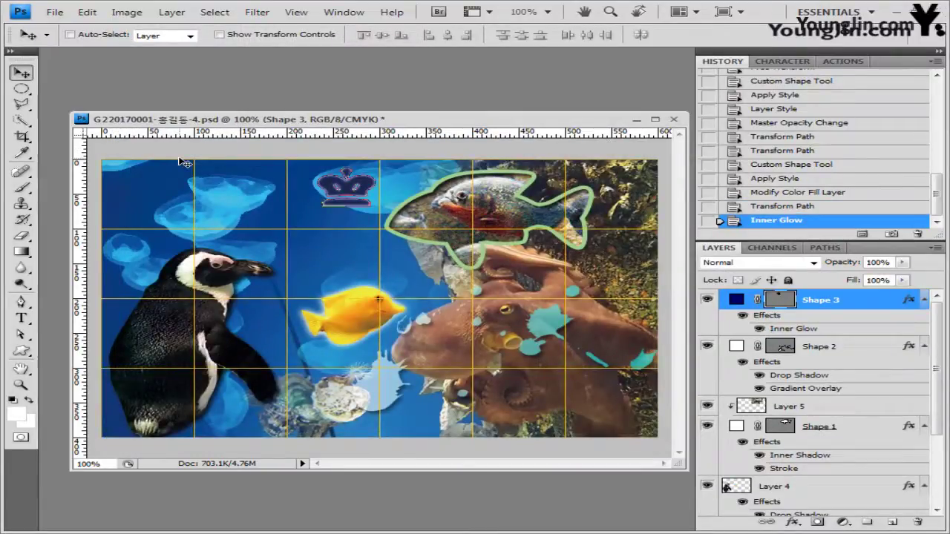
# Set the Type tool to the Arial font, Bold style, at 60 pt.
pyautogui.click(21, 317)
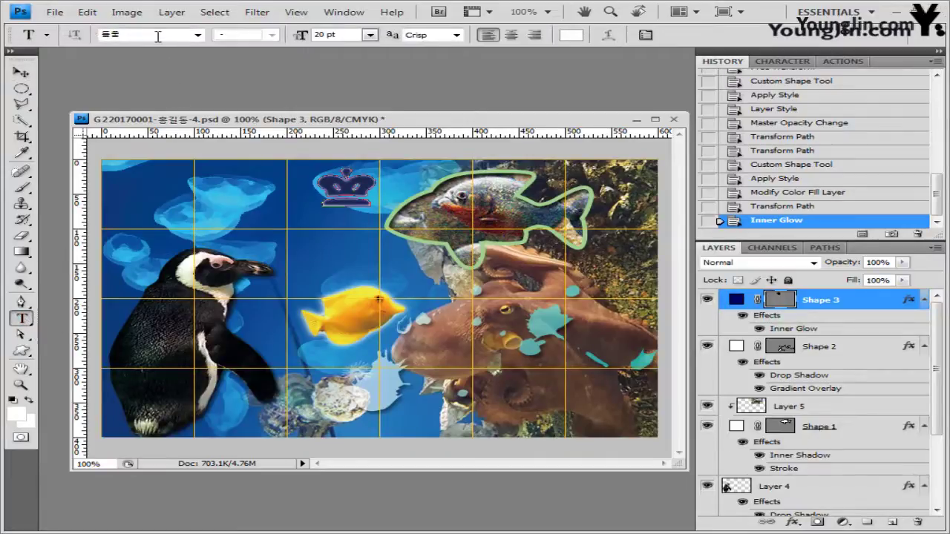
pyautogui.click(151, 37)
pyautogui.click(198, 35)
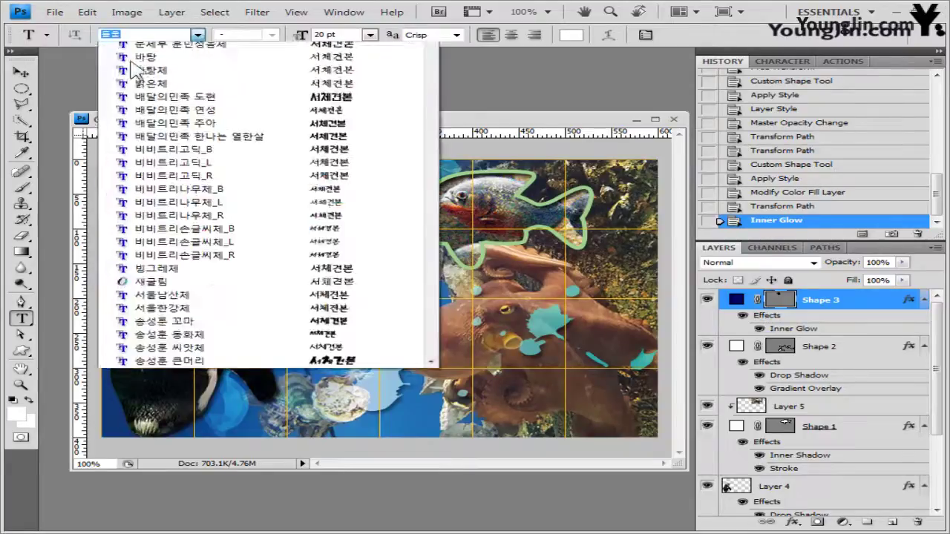
pyautogui.moveTo(436, 156); pyautogui.dragTo(459, 244)
pyautogui.click(244, 273)
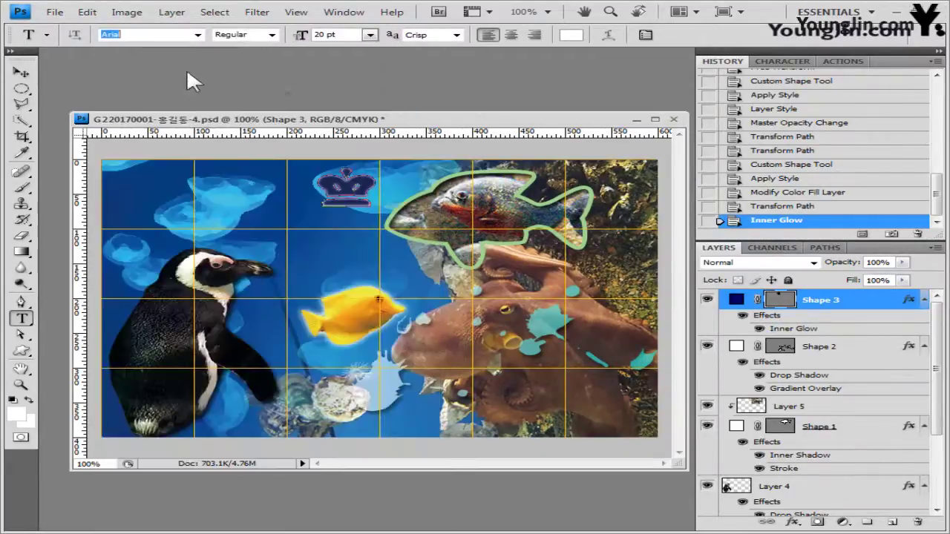
pyautogui.click(272, 35)
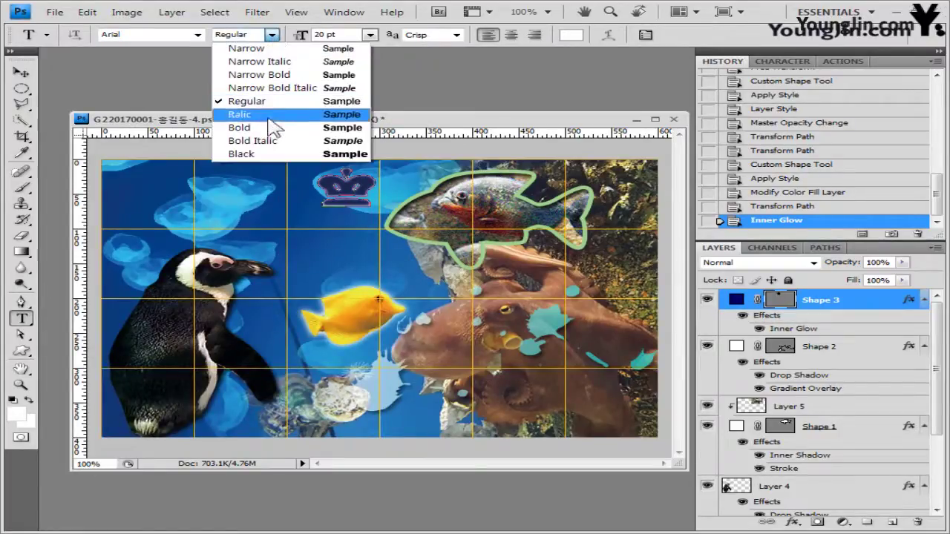
pyautogui.click(329, 128)
pyautogui.press('Tab')
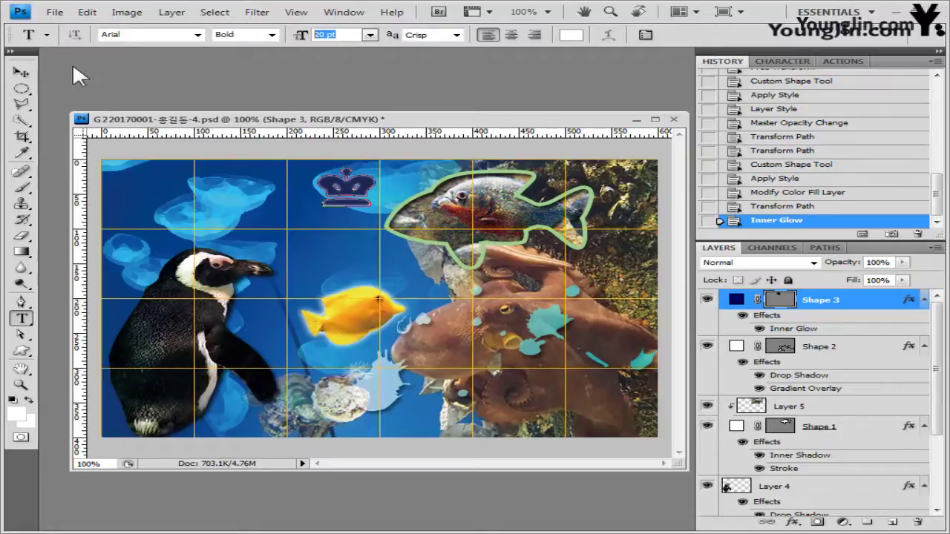
pyautogui.write('60')
pyautogui.press('Return')
# Set the text color to ff6600 and add the text "Aquarium" above the penguin, starting over the jellyfish.
pyautogui.click(571, 35)
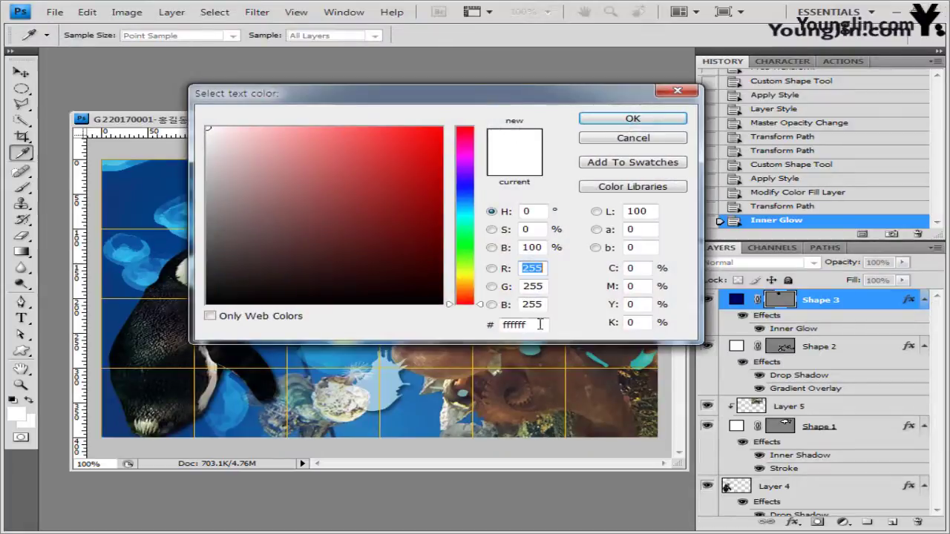
pyautogui.write('ff6600')
pyautogui.press('Return')
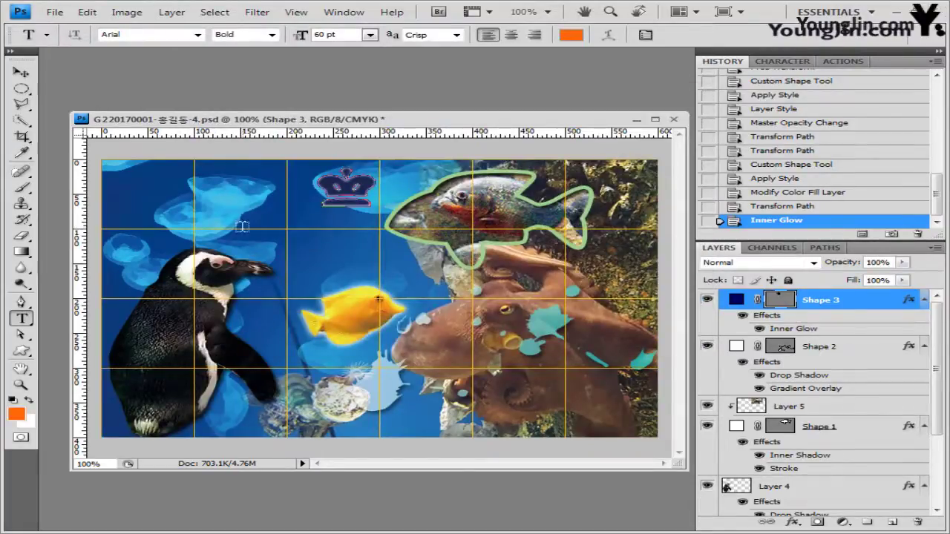
pyautogui.click(151, 223)
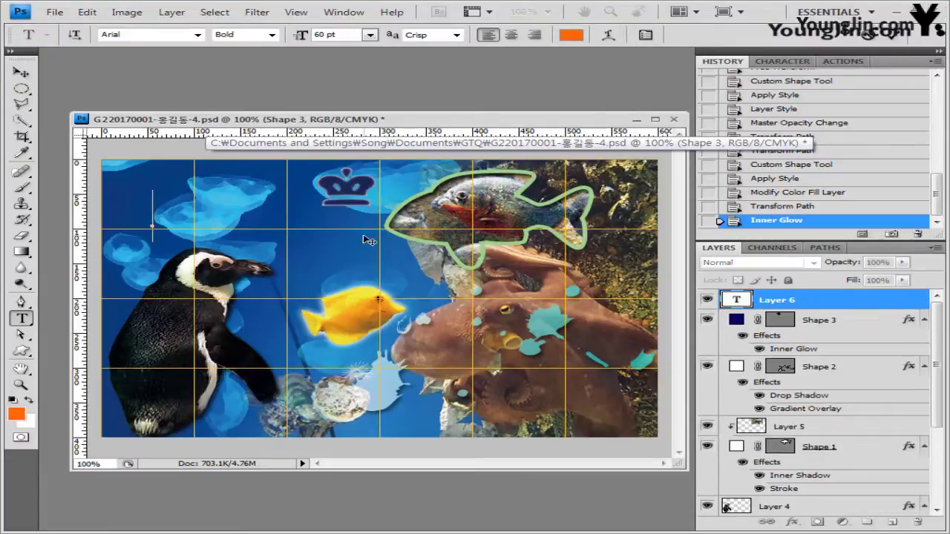
pyautogui.write('Aquarium')
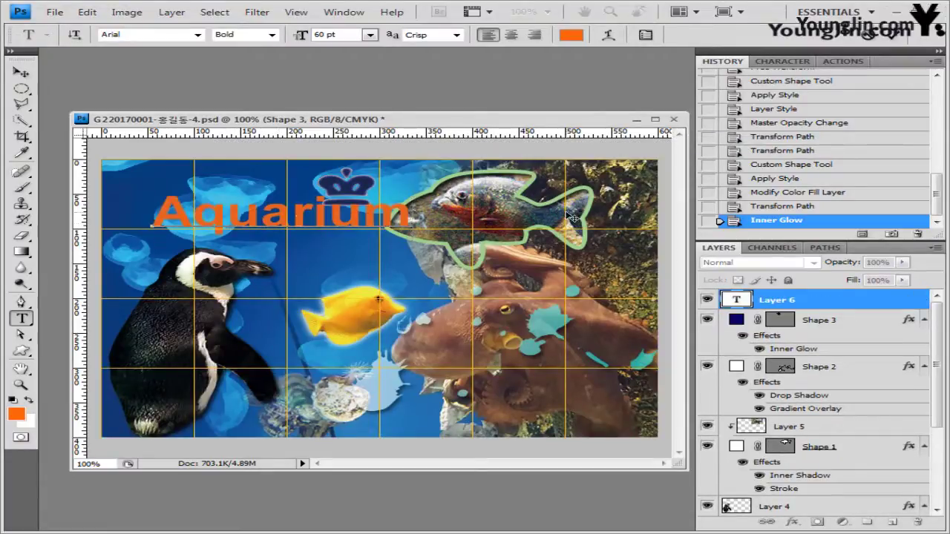
pyautogui.hotkey('ctrl', 'Return')
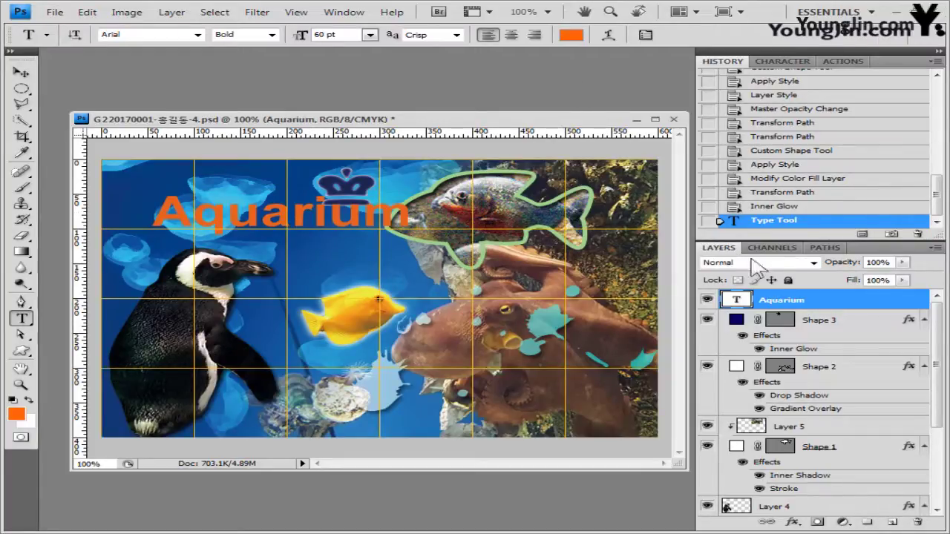
# Add Drop Shadow and Bevel and Emboss effects with default settings to the Aquarium text and move it about 40 px left.
pyautogui.click(793, 521)
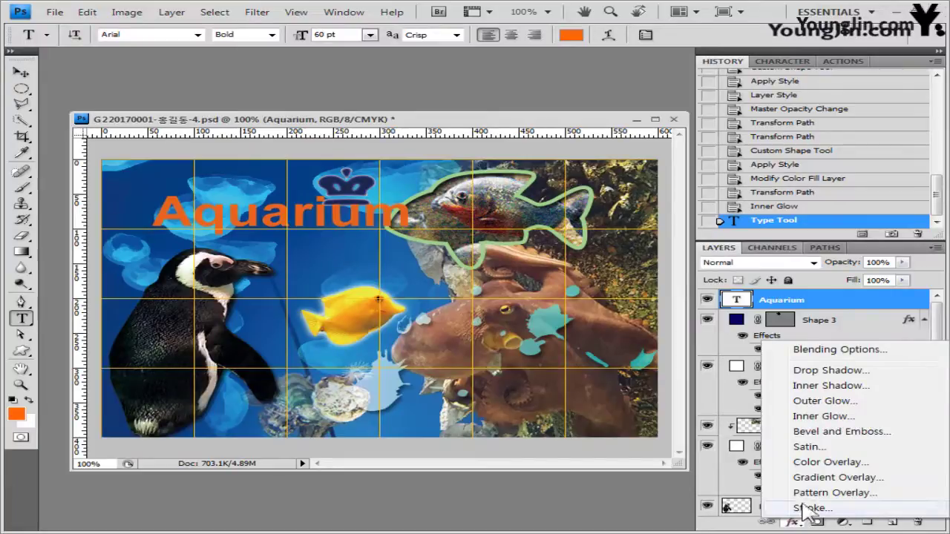
pyautogui.press('Escape')
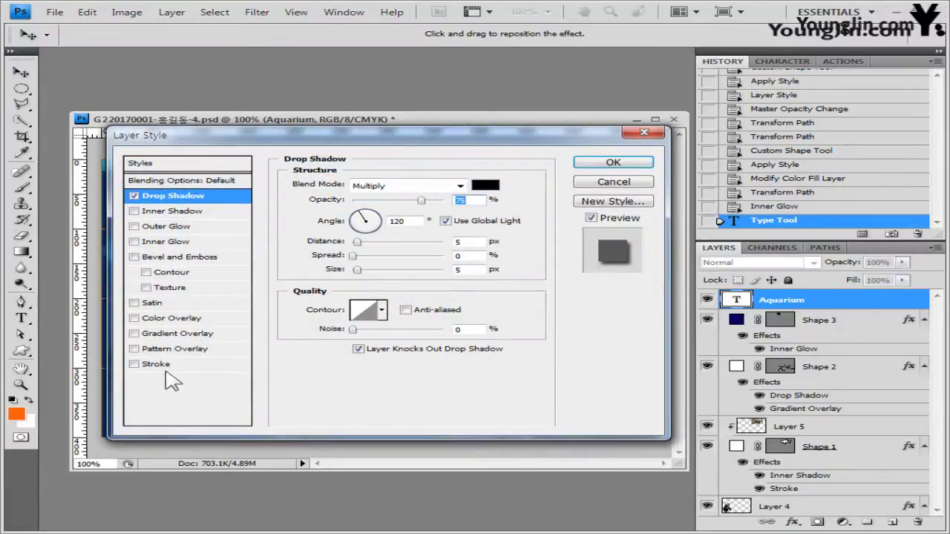
pyautogui.click(135, 257)
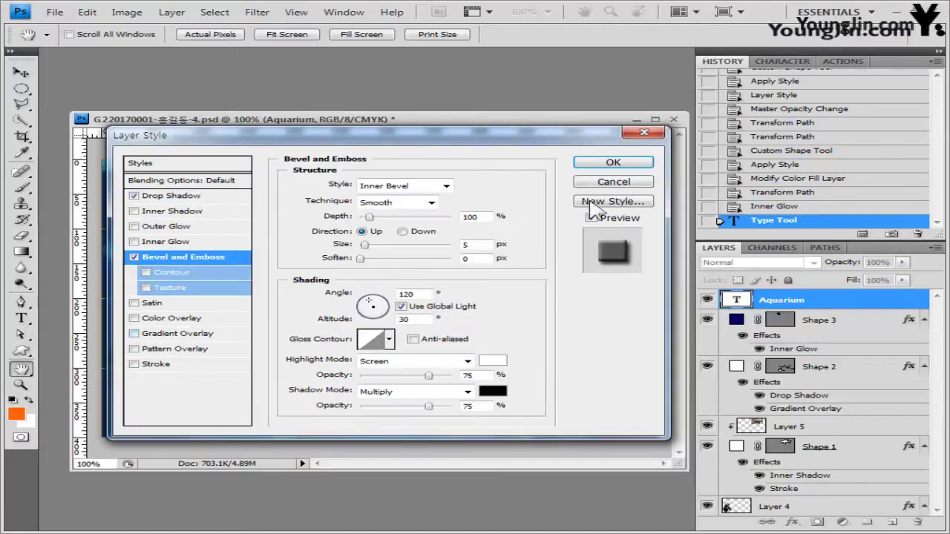
pyautogui.click(613, 162)
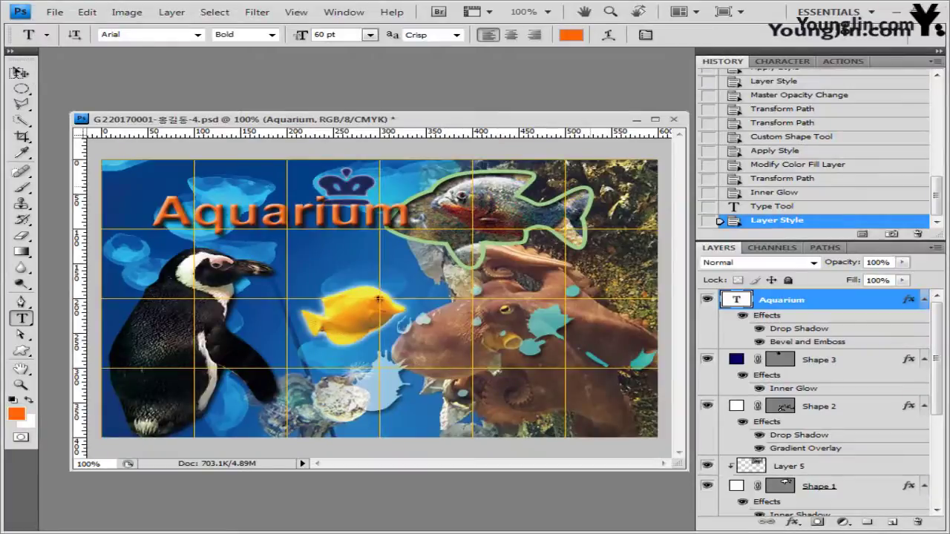
pyautogui.click(21, 73)
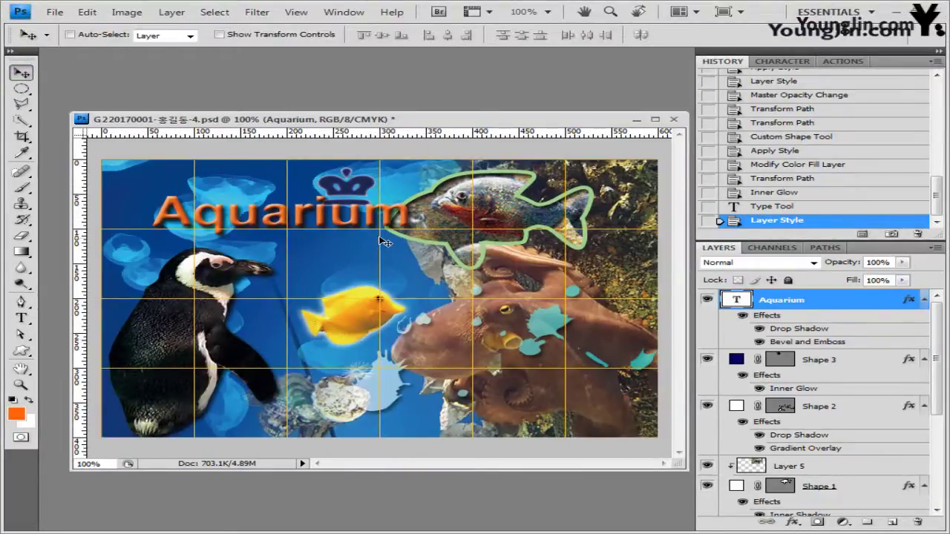
pyautogui.moveTo(386, 242); pyautogui.dragTo(386, 245)
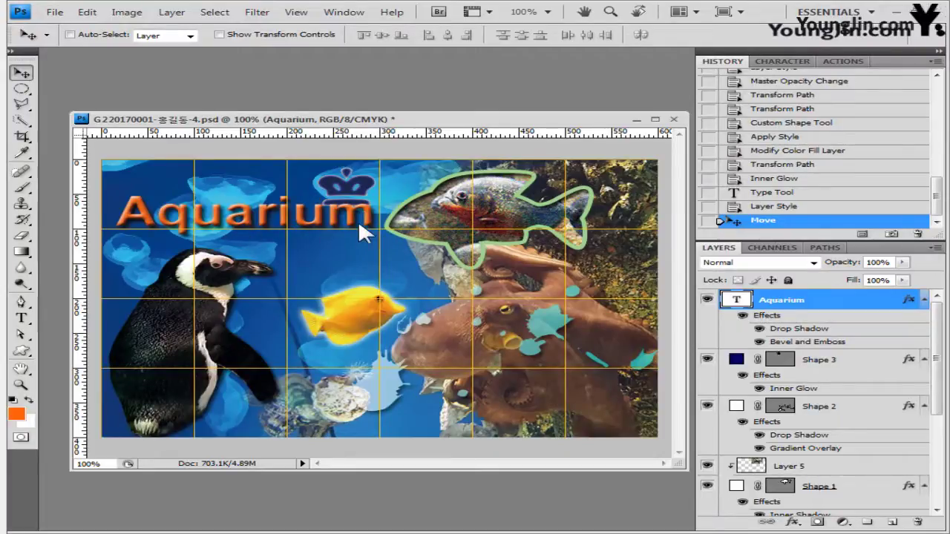
# Change the bevel style of the Aquarium text's Bevel and Emboss effect to Outer Bevel.
pyautogui.doubleClick(807, 341)
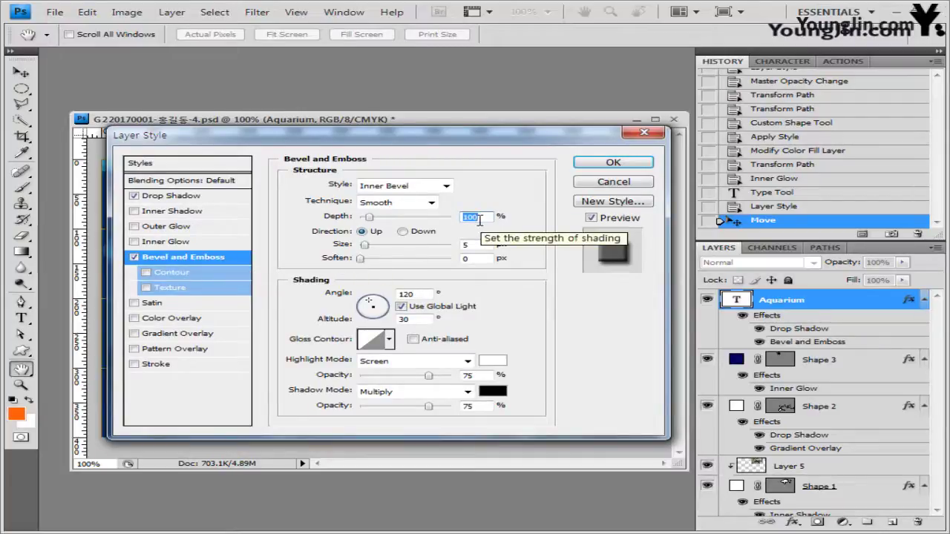
pyautogui.click(445, 187)
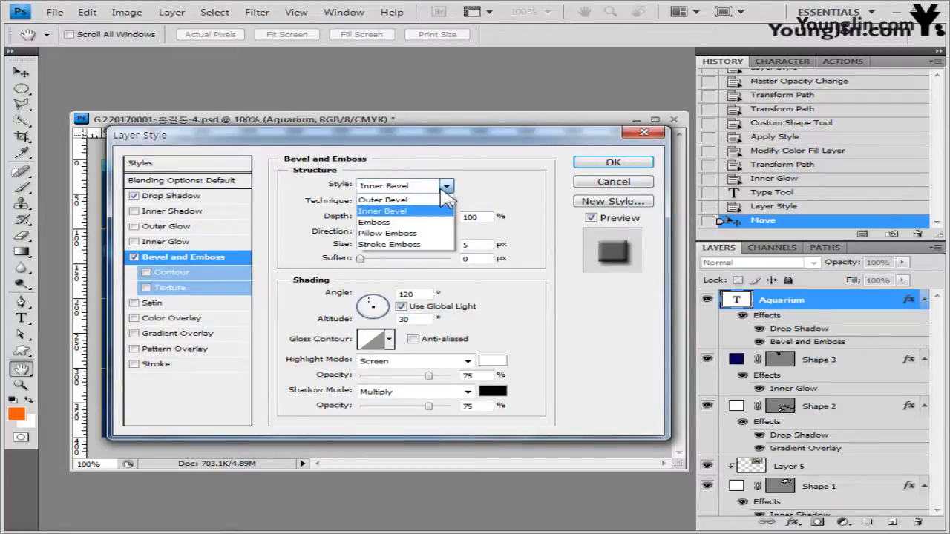
pyautogui.click(393, 199)
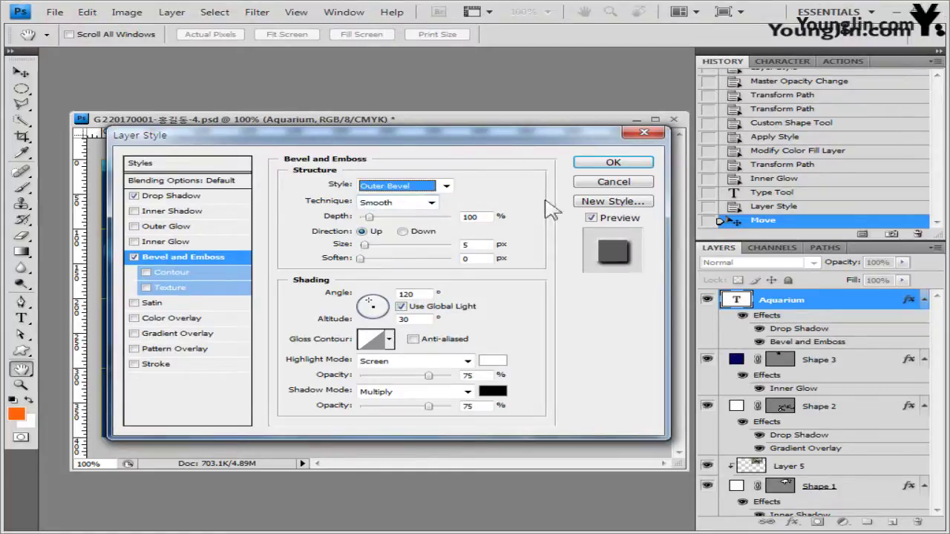
pyautogui.click(615, 162)
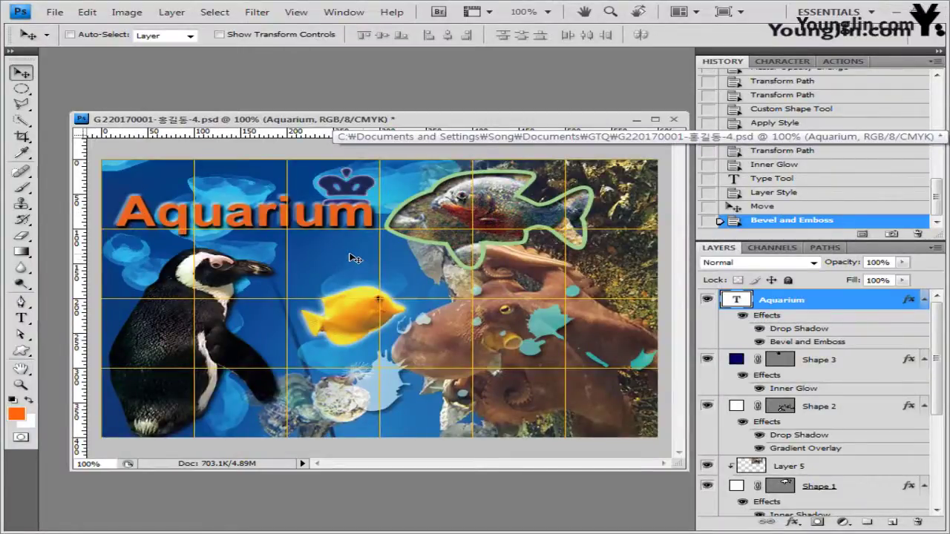
# Add the text "신비한 물속 세상" across the lower part of the octopus, starting at the pale splatter.
pyautogui.press('t')
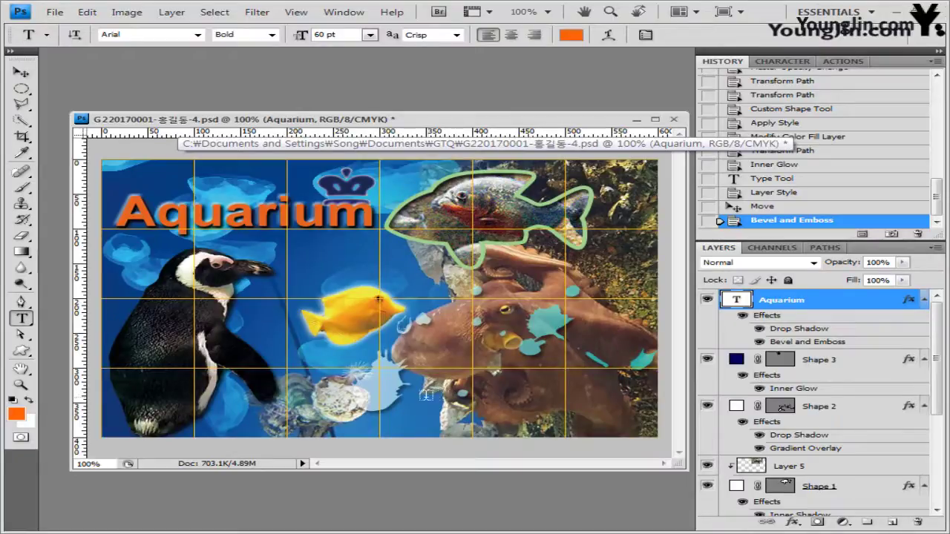
pyautogui.click(387, 387)
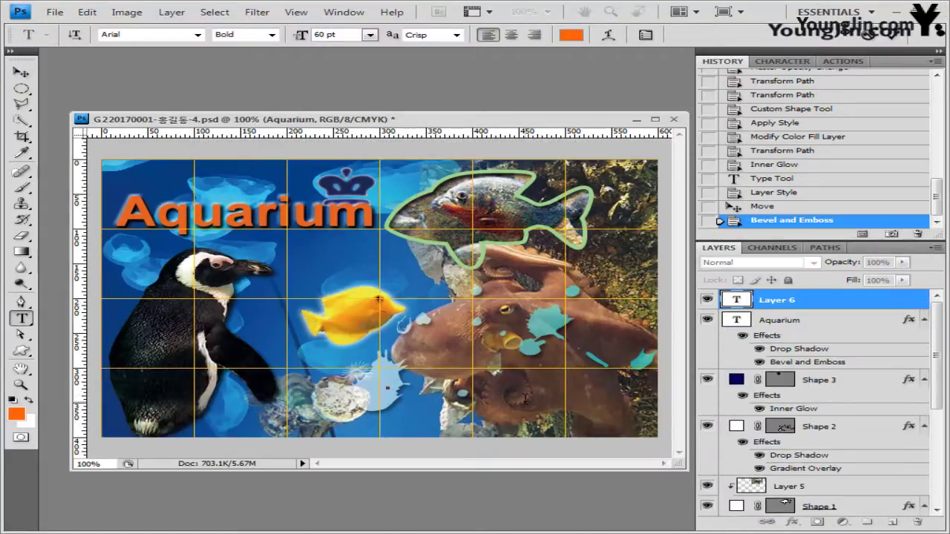
pyautogui.write('신비한 물속')
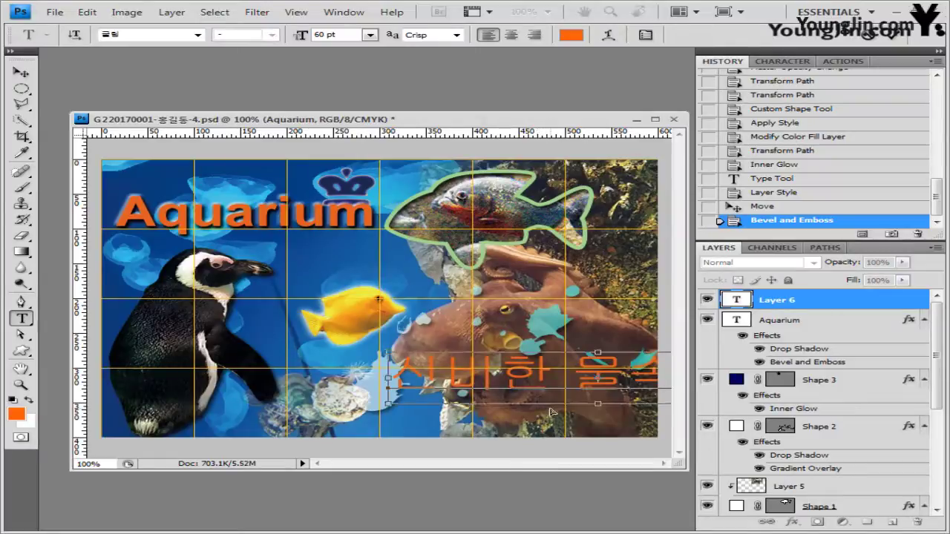
# Set the whole Korean text to the 바탕 font at 25 pt.
pyautogui.hotkey('ctrl', 'a')
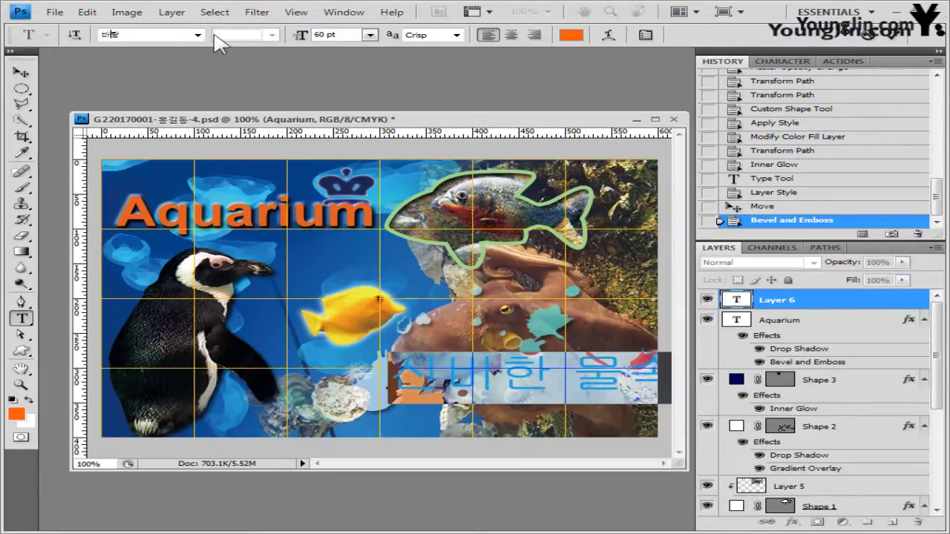
pyautogui.click(198, 35)
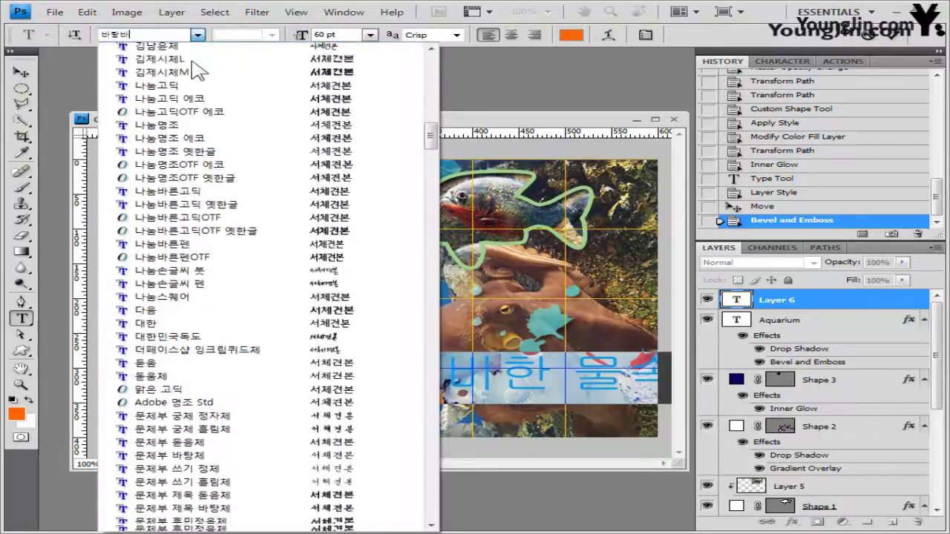
pyautogui.click(194, 49)
pyautogui.click(349, 35)
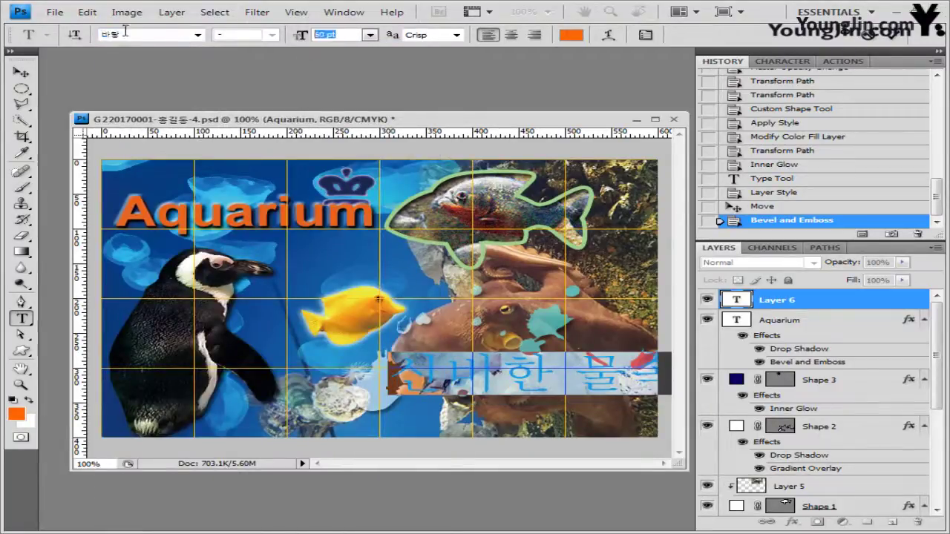
pyautogui.write('25')
pyautogui.press('Return')
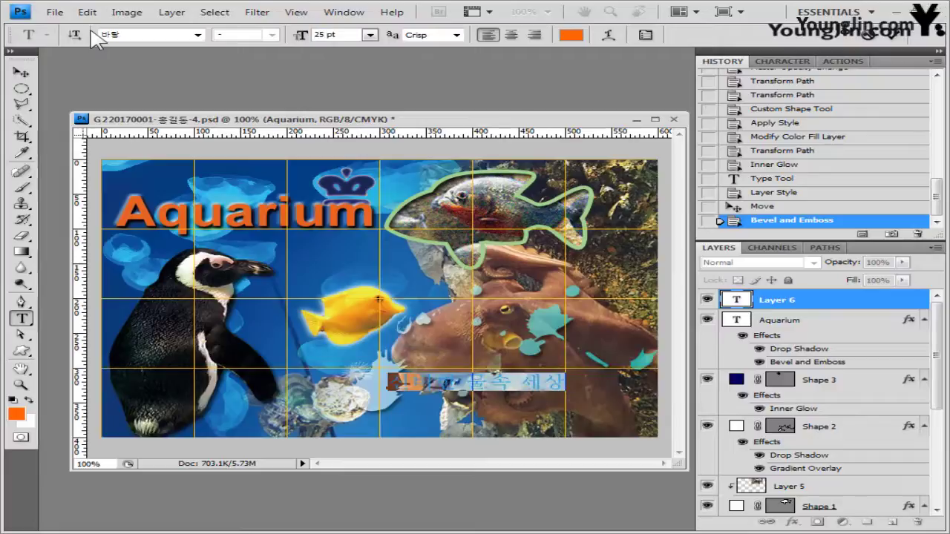
# Set the Korean text's anti-aliasing to Strong and its color to black, and commit the text.
pyautogui.click(456, 35)
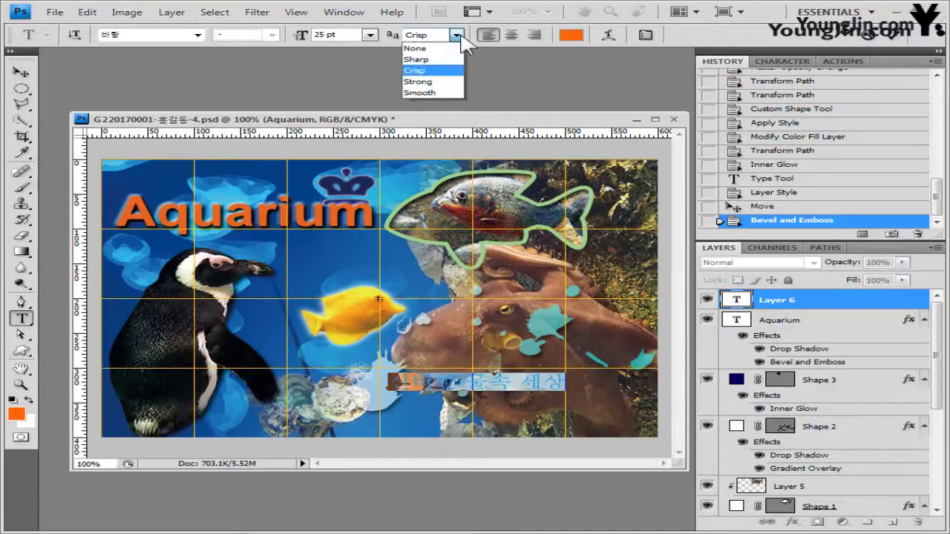
pyautogui.click(446, 82)
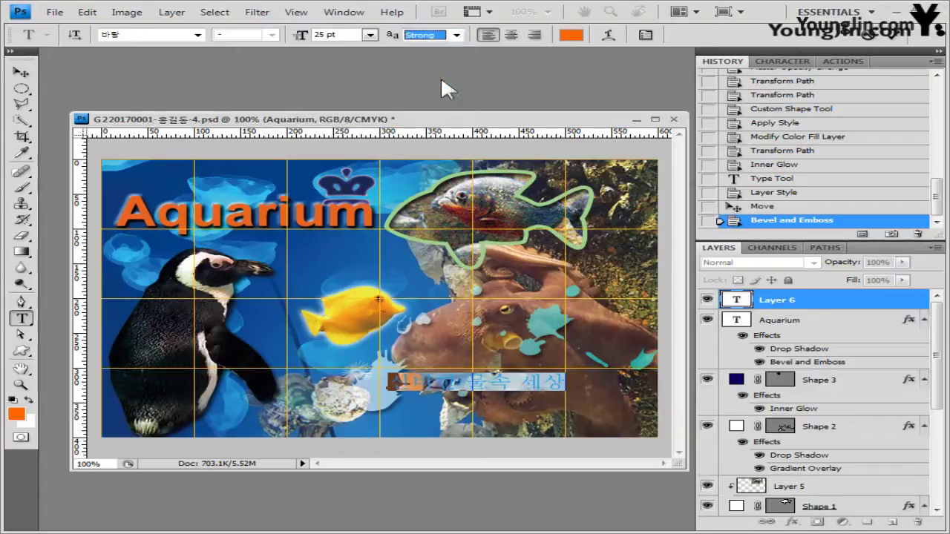
pyautogui.click(579, 35)
pyautogui.click(363, 243)
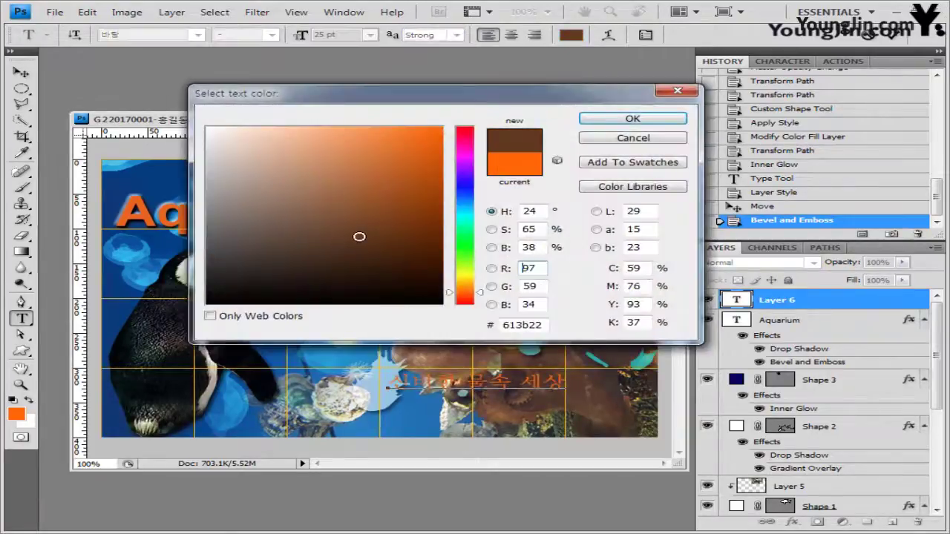
pyautogui.click(209, 303)
pyautogui.click(645, 120)
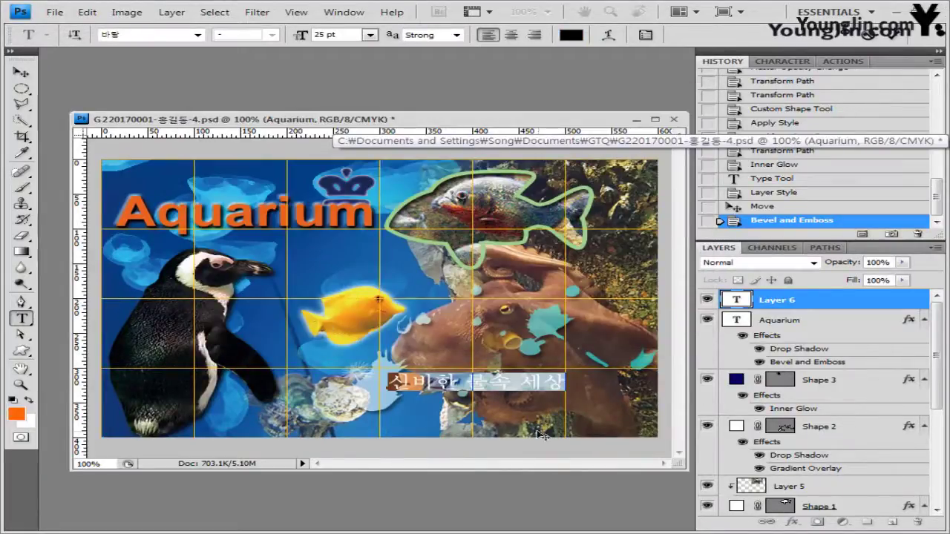
pyautogui.click(709, 330)
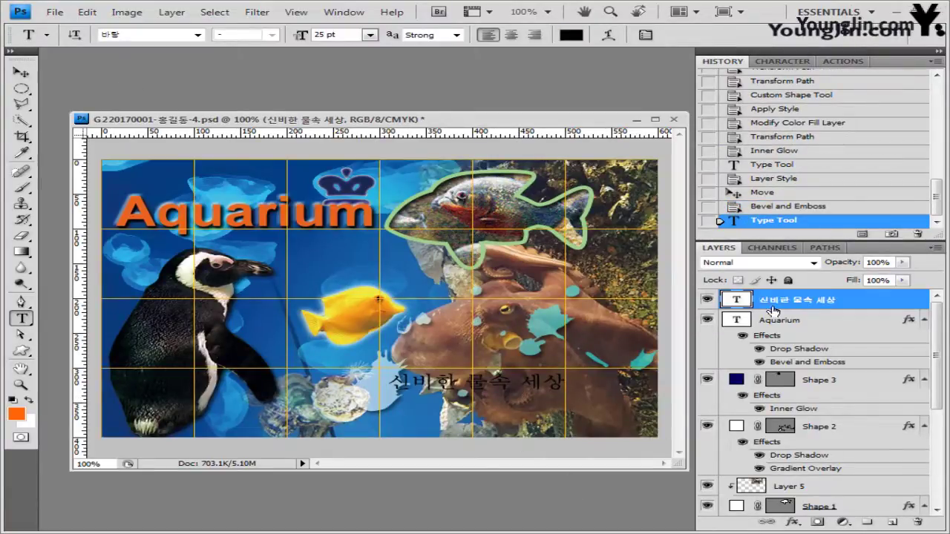
# Warp the Korean text with the horizontal Flag style at a bend of -50%.
pyautogui.click(609, 35)
pyautogui.click(266, 185)
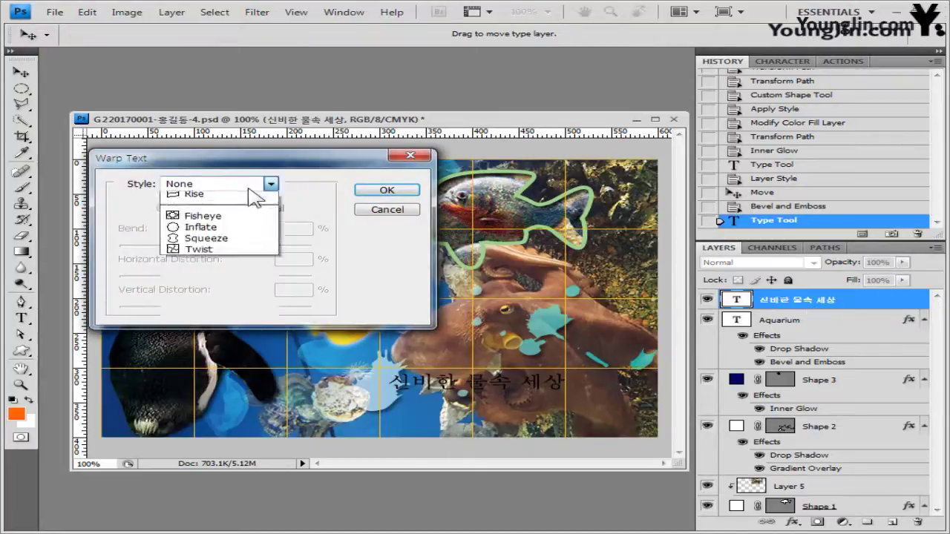
pyautogui.click(243, 320)
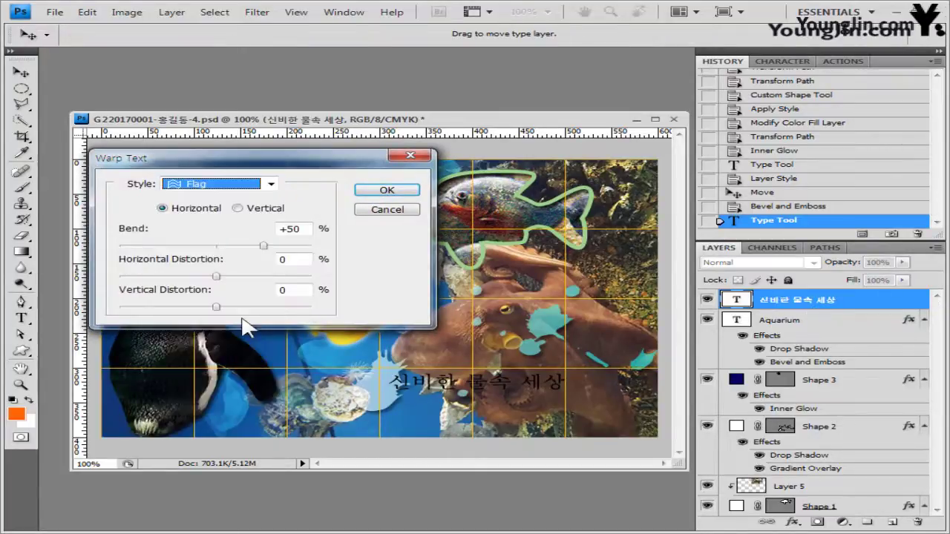
pyautogui.moveTo(301, 158); pyautogui.dragTo(399, 144)
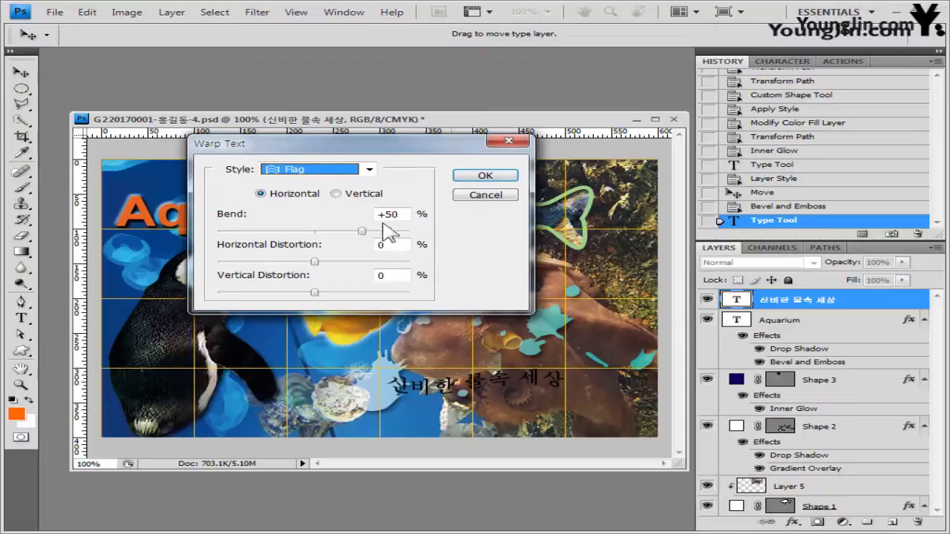
pyautogui.moveTo(386, 214); pyautogui.dragTo(282, 246)
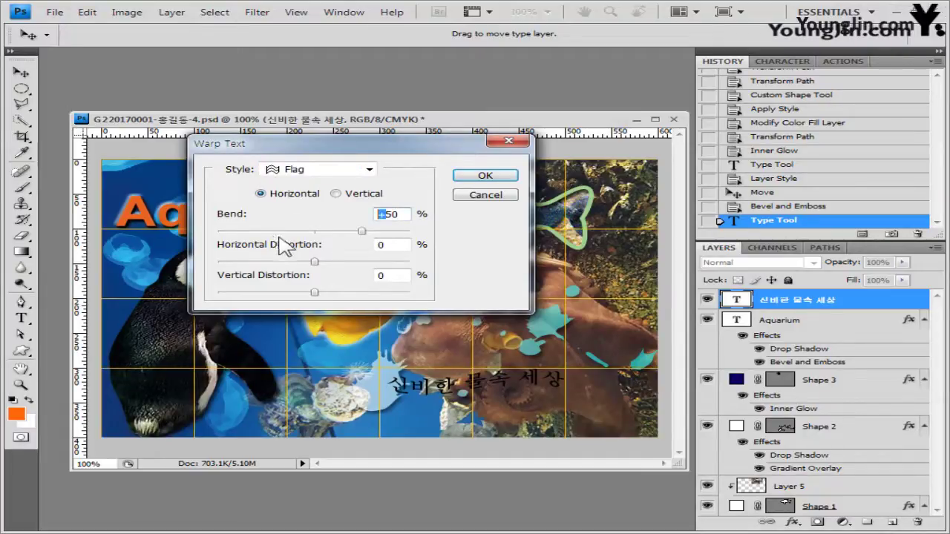
pyautogui.write('-')
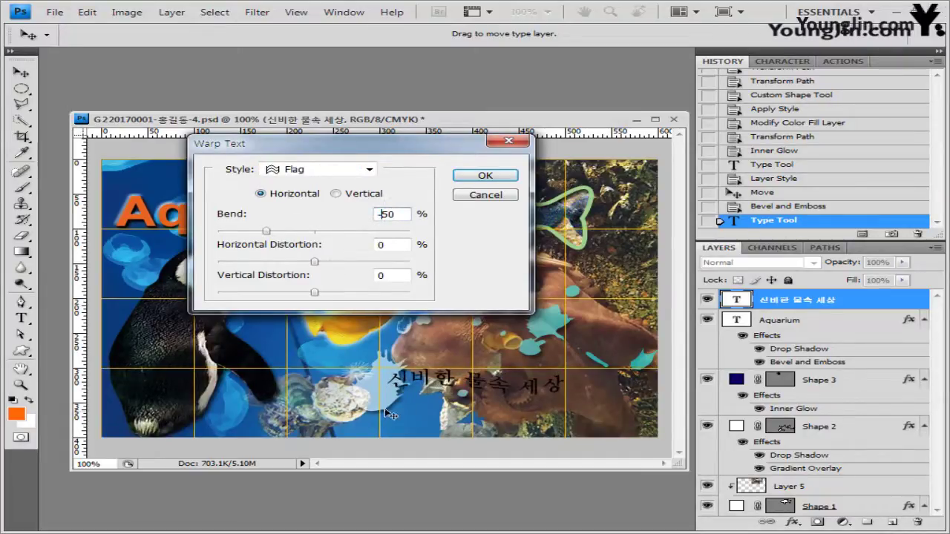
pyautogui.click(498, 178)
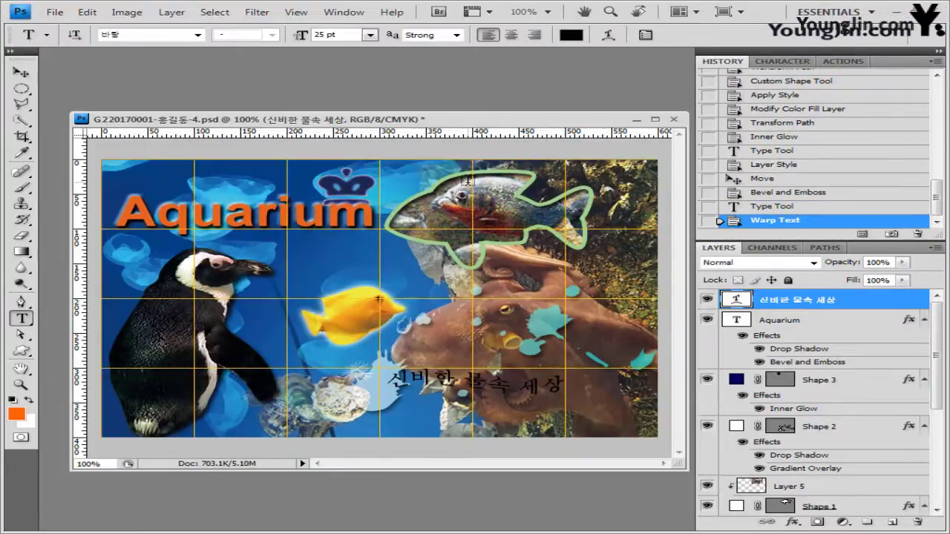
# Add a 2 px outside Stroke effect with a Gradient fill type to the Korean text layer.
pyautogui.click(792, 522)
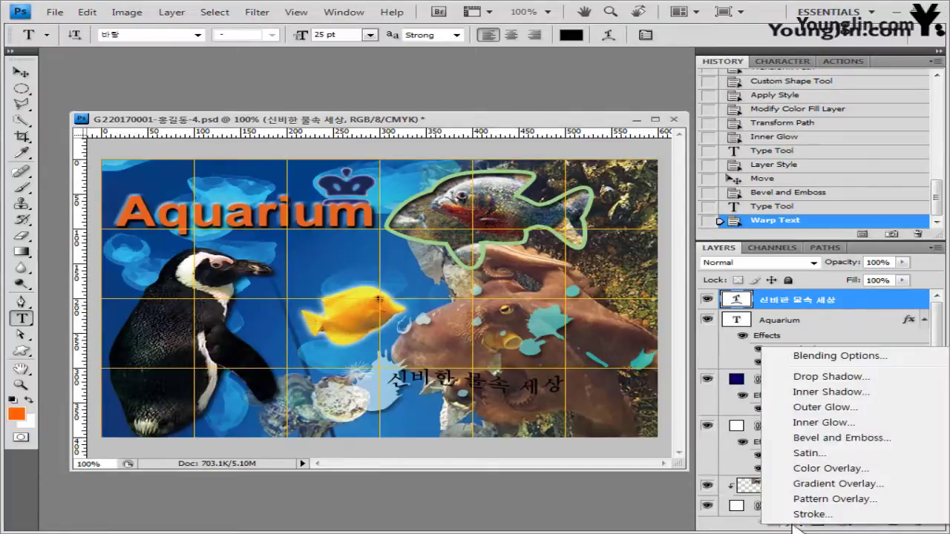
pyautogui.click(657, 292)
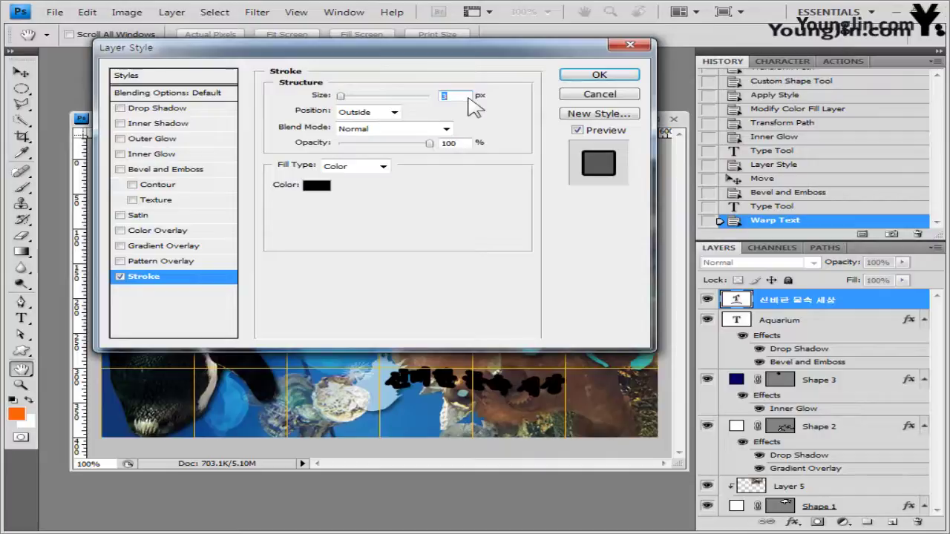
pyautogui.write('2')
pyautogui.click(365, 167)
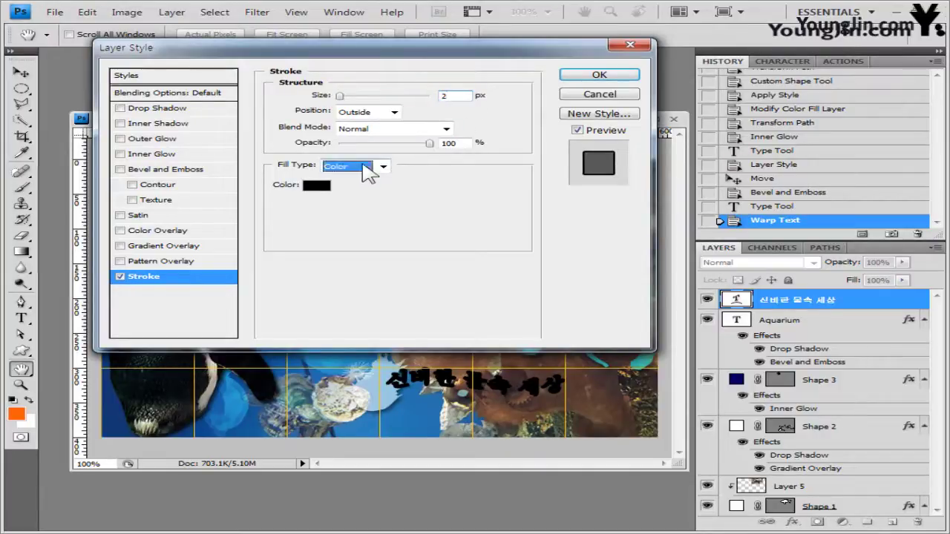
pyautogui.click(367, 170)
pyautogui.click(378, 191)
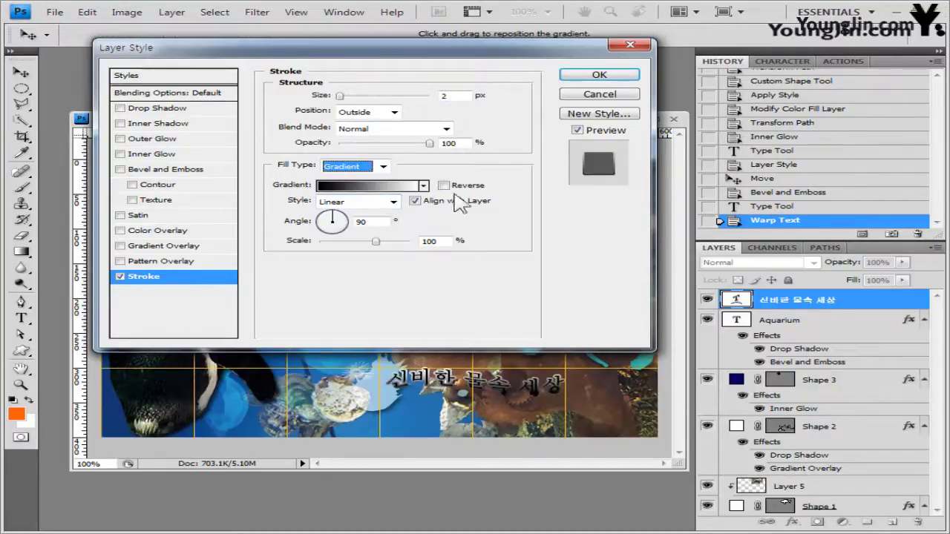
# Set the starting color stop of the Korean text's stroke gradient to ff6600.
pyautogui.click(378, 186)
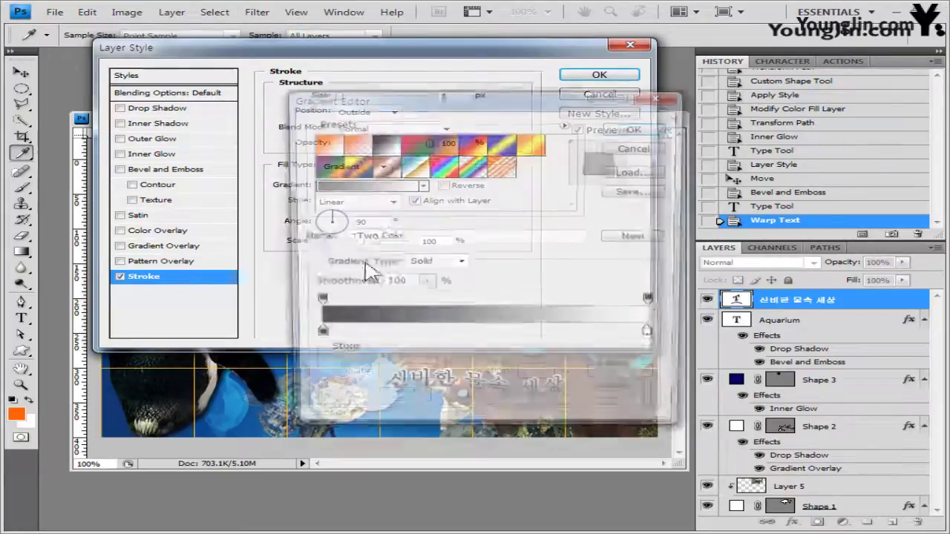
pyautogui.click(315, 337)
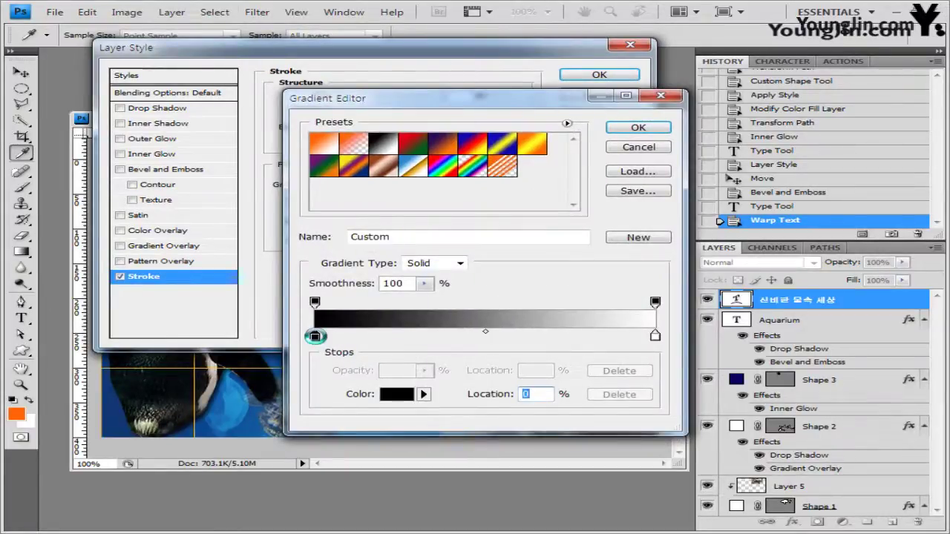
pyautogui.doubleClick(314, 336)
pyautogui.doubleClick(522, 324)
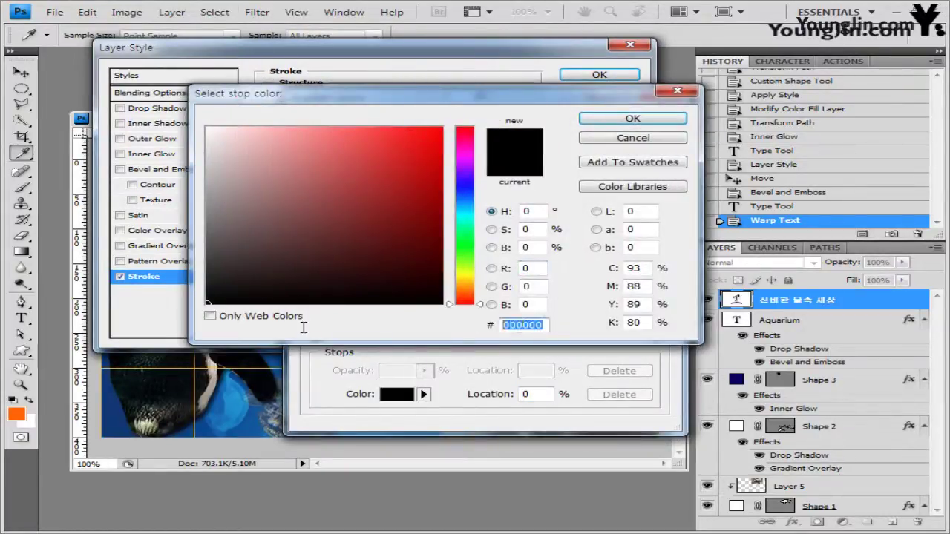
pyautogui.write('ff6600')
pyautogui.click(633, 121)
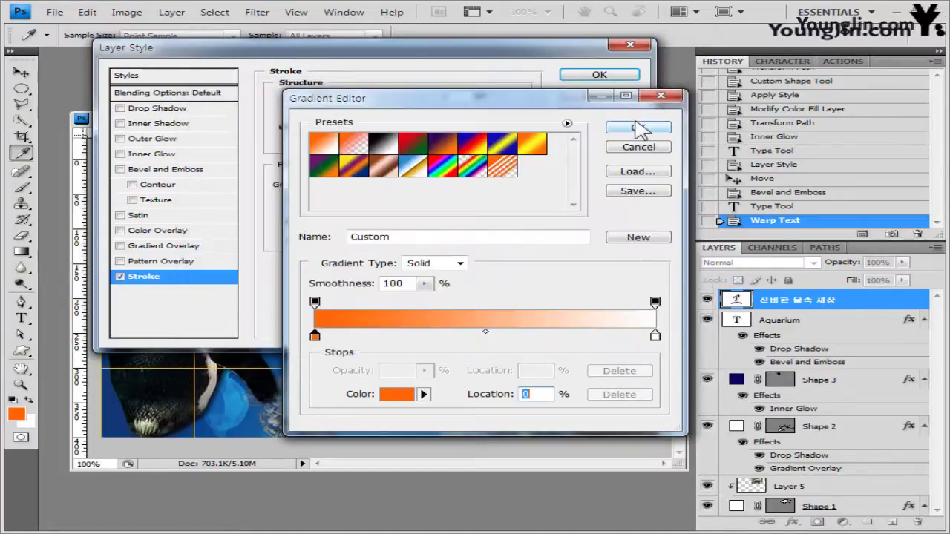
# Set the ending color stop of the stroke gradient to 0099ff and accept the gradient.
pyautogui.doubleClick(655, 336)
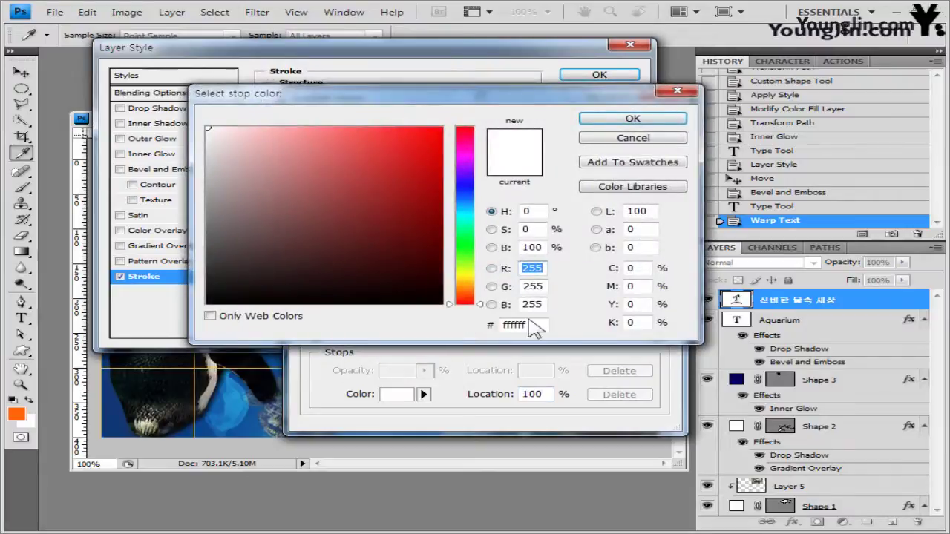
pyautogui.doubleClick(533, 324)
pyautogui.write('0099ff')
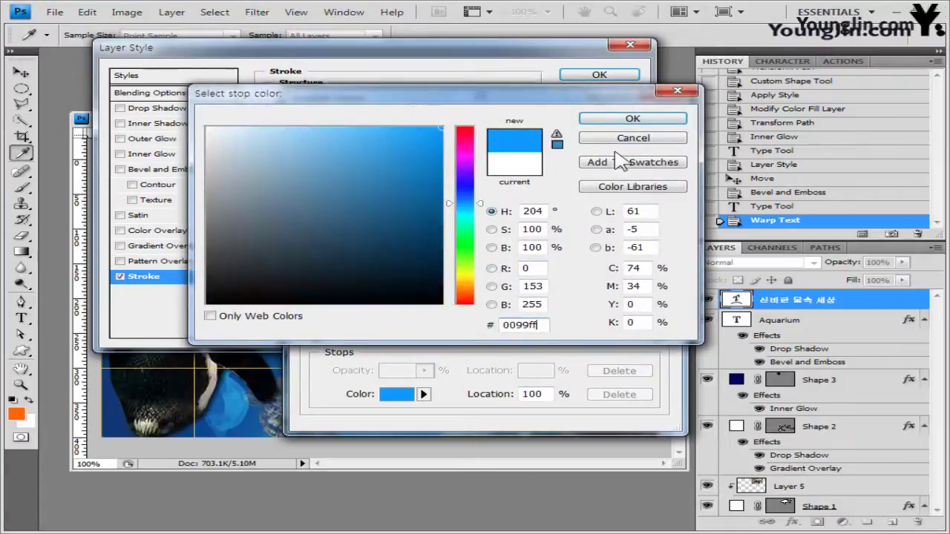
pyautogui.click(635, 121)
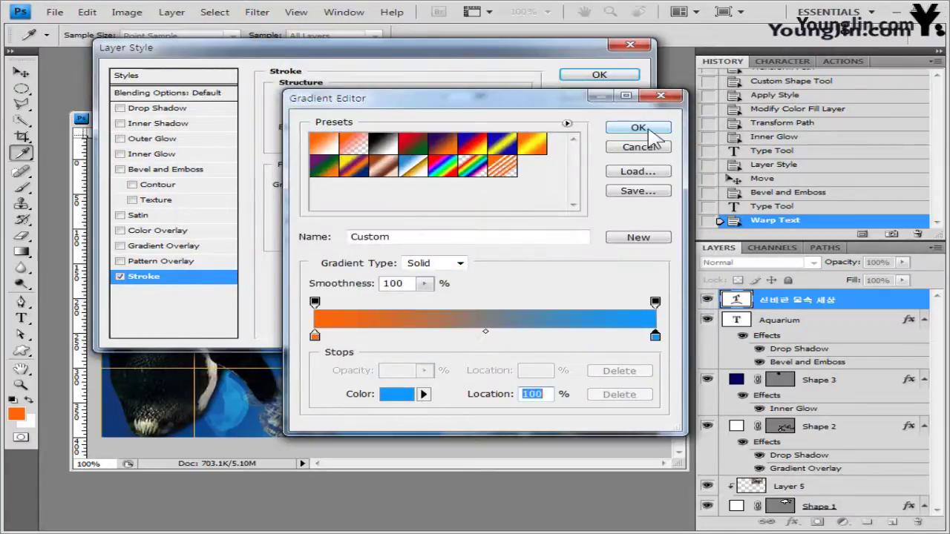
pyautogui.click(648, 131)
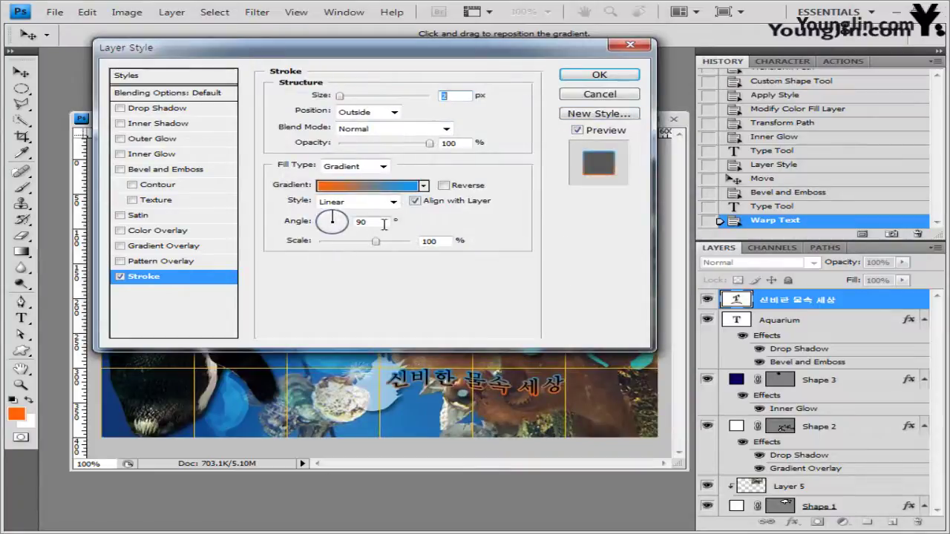
# Set the stroke gradient's angle to 0° and apply the layer style to the Korean text.
pyautogui.doubleClick(370, 221)
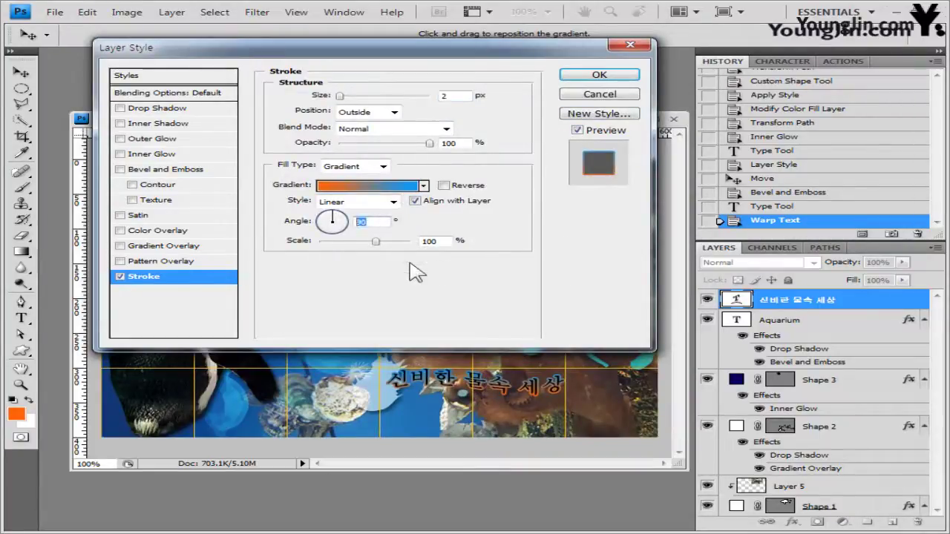
pyautogui.write('0')
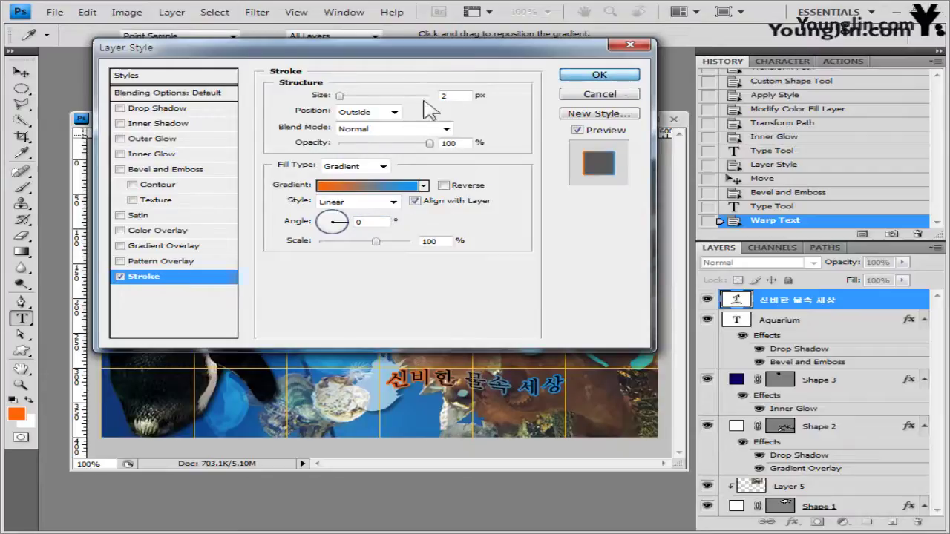
pyautogui.press('Return')
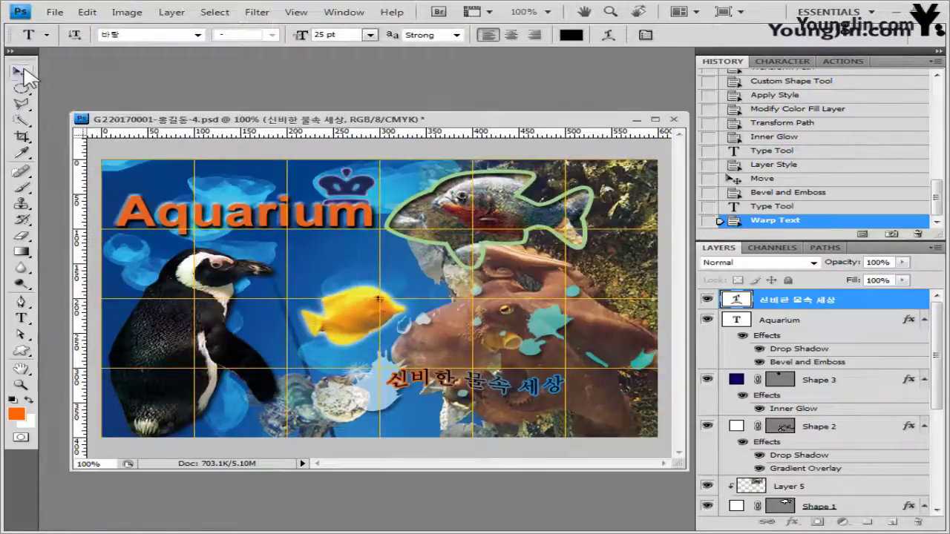
# Nudge the warped Korean text about 4 px left and about 4 px down.
pyautogui.click(22, 74)
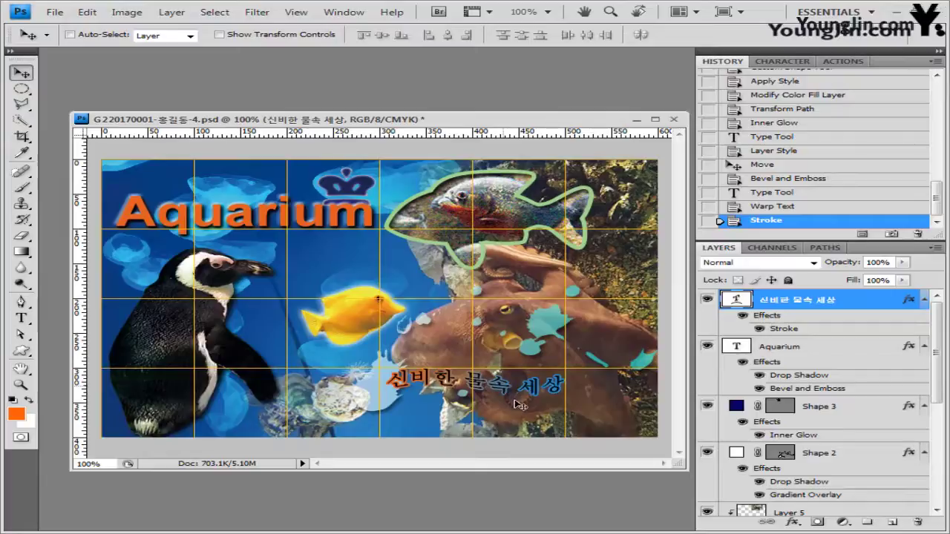
pyautogui.press('Down')
pyautogui.press('Left')
pyautogui.press('Left')
pyautogui.press('Left')
pyautogui.press('Left')
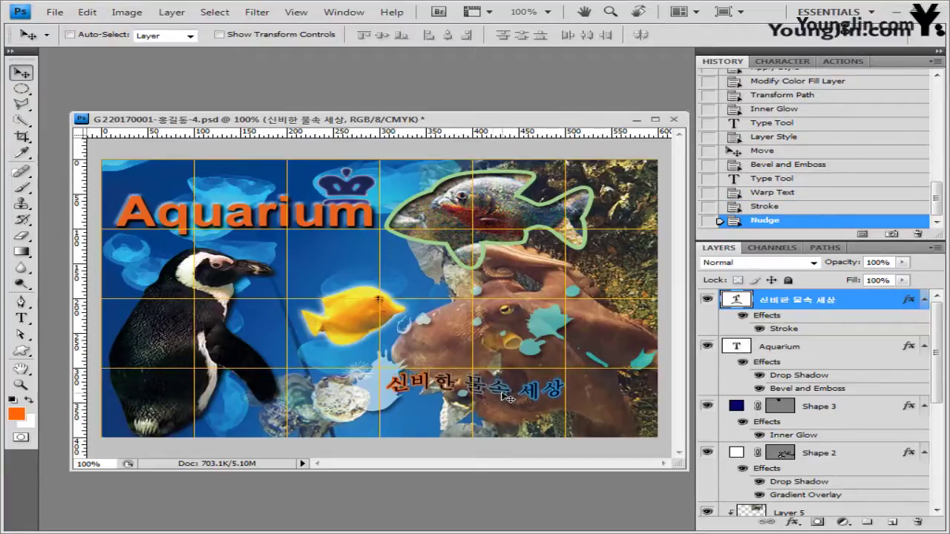
pyautogui.press('Down')
pyautogui.press('Down')
pyautogui.press('Down')
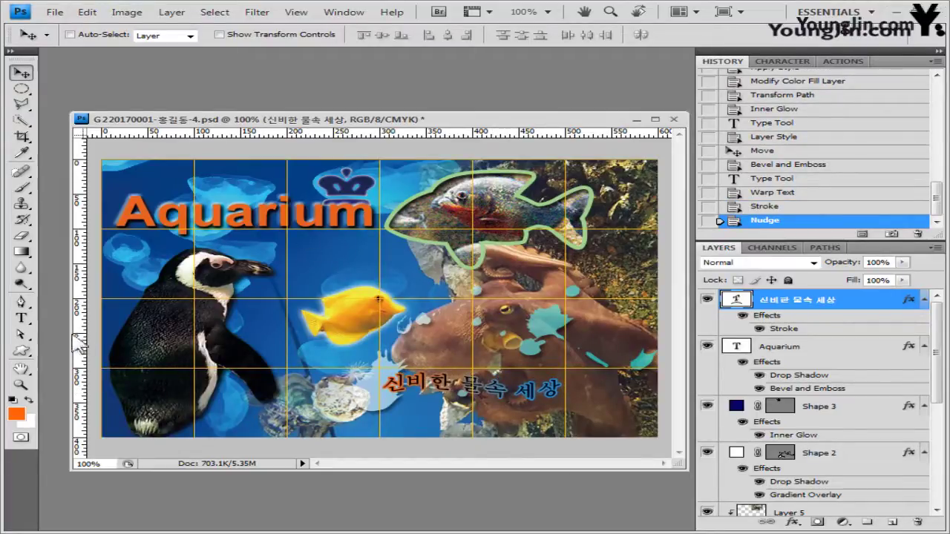
# Add the text "PENGUIN SHOW" just above the yellow fish, starting at its upper edge.
pyautogui.click(30, 319)
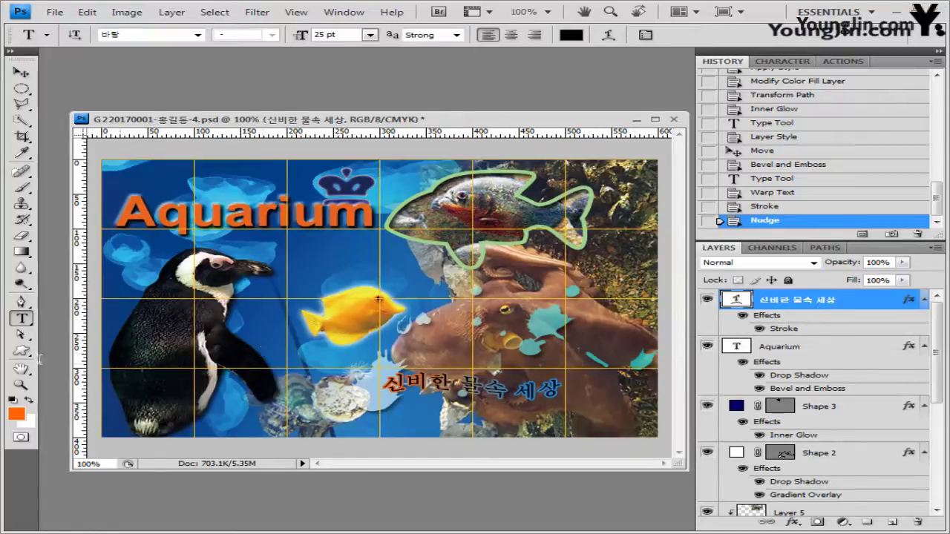
pyautogui.click(324, 287)
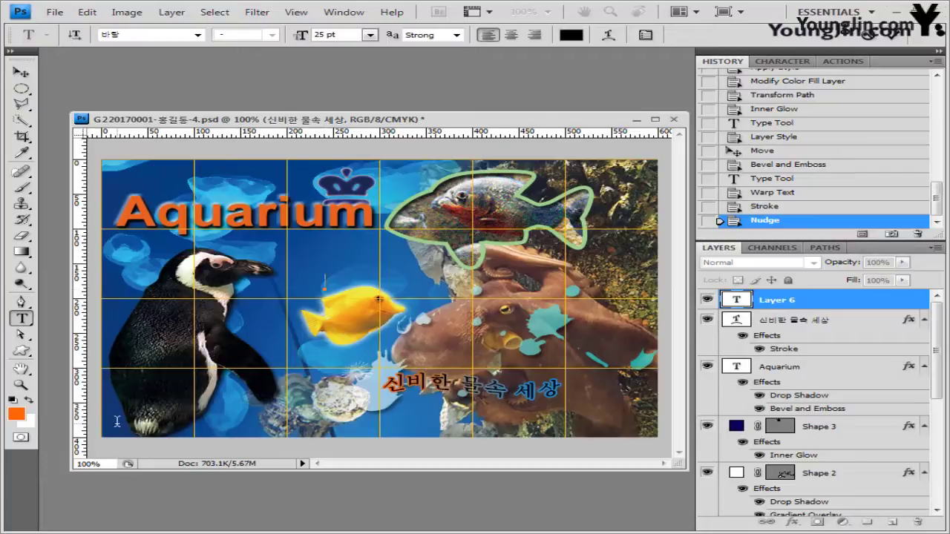
pyautogui.write('PENGUIN SHOW')
# Set the whole PENGUIN SHOW text to Times New Roman Bold at 24 pt.
pyautogui.tripleClick(410, 301)
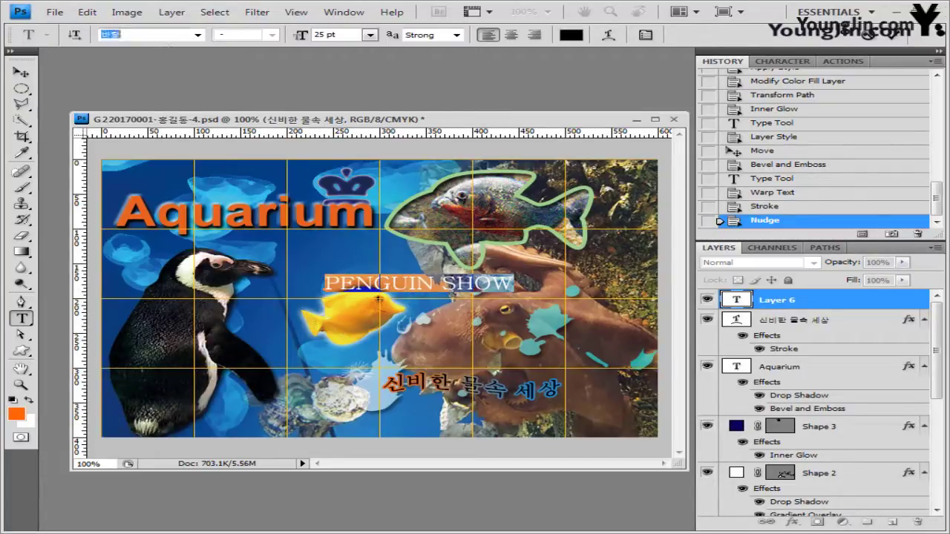
pyautogui.click(168, 33)
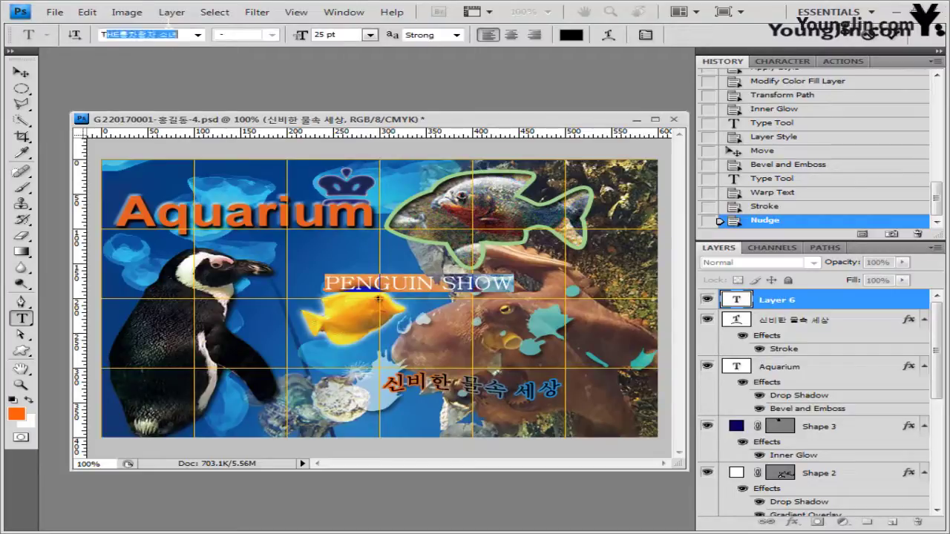
pyautogui.write('Times New Roman')
pyautogui.click(197, 34)
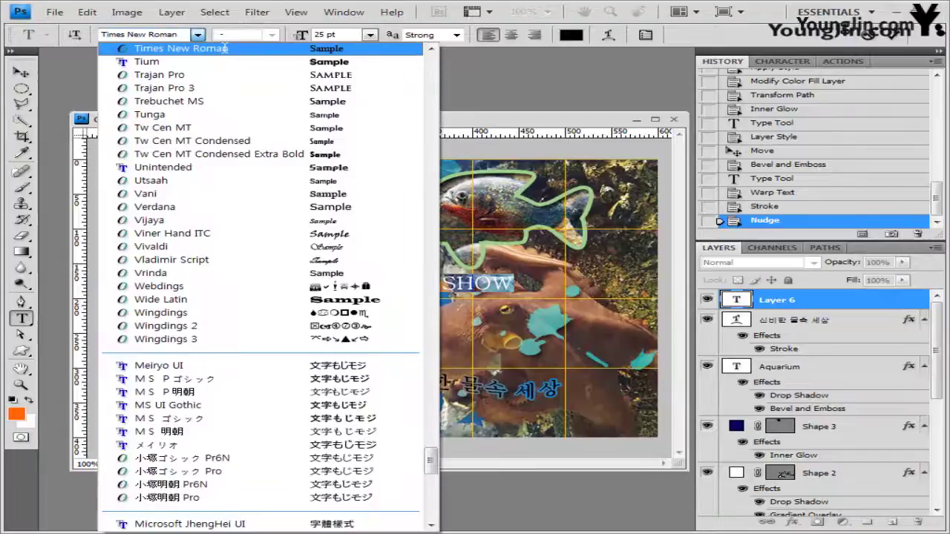
pyautogui.click(225, 48)
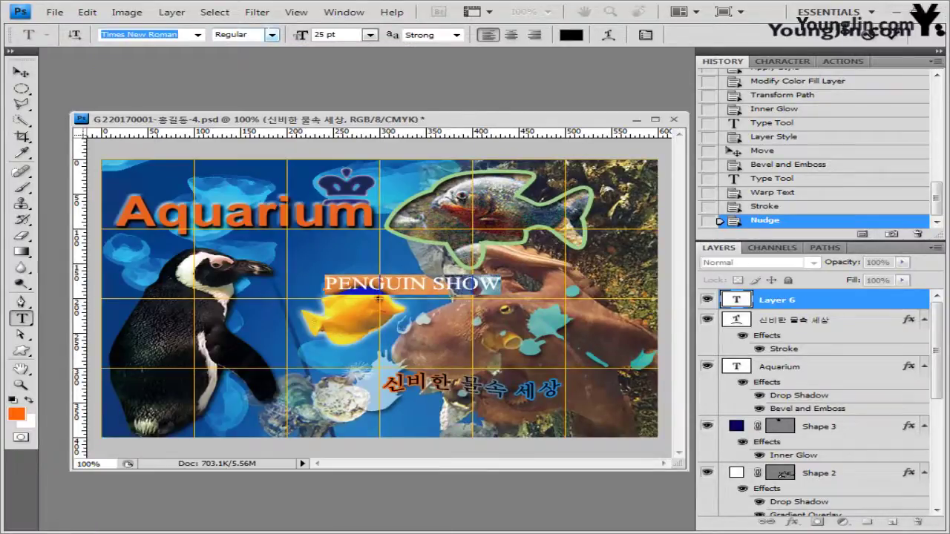
pyautogui.click(272, 35)
pyautogui.click(244, 75)
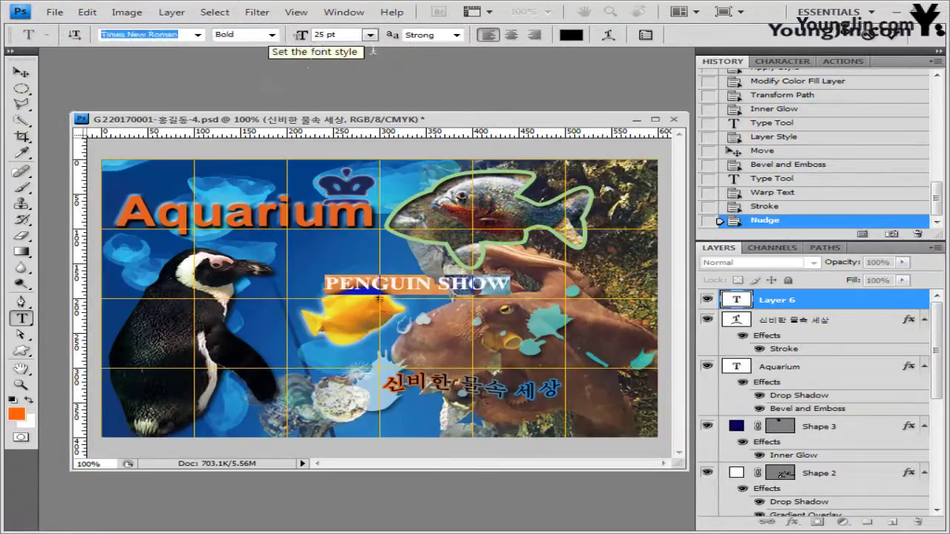
pyautogui.click(335, 34)
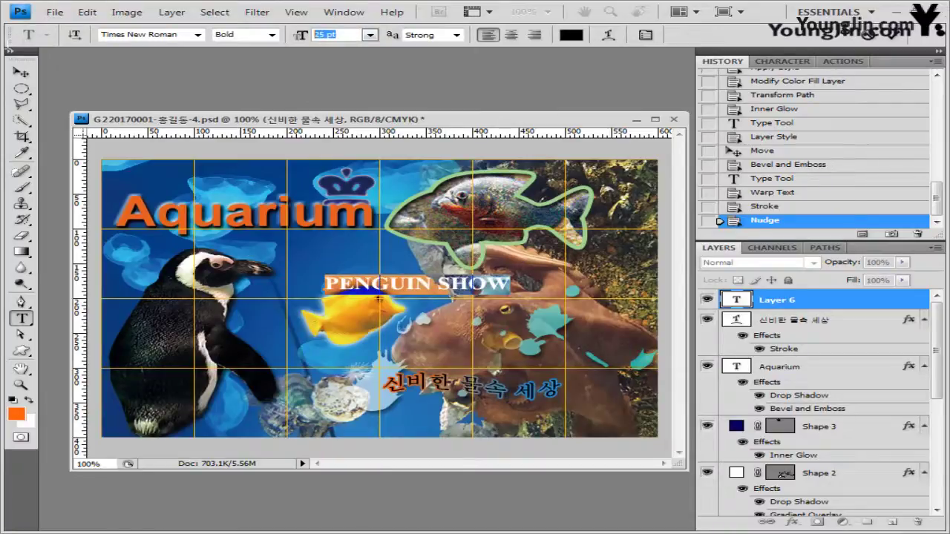
pyautogui.write('24')
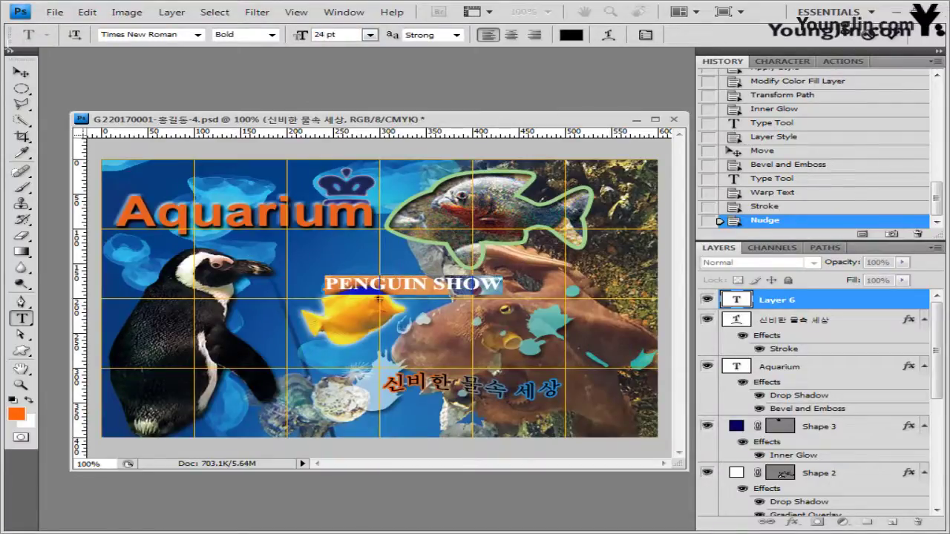
# Give the PENGUIN SHOW text the colour #000000 and move it just below the Korean text.
pyautogui.click(571, 34)
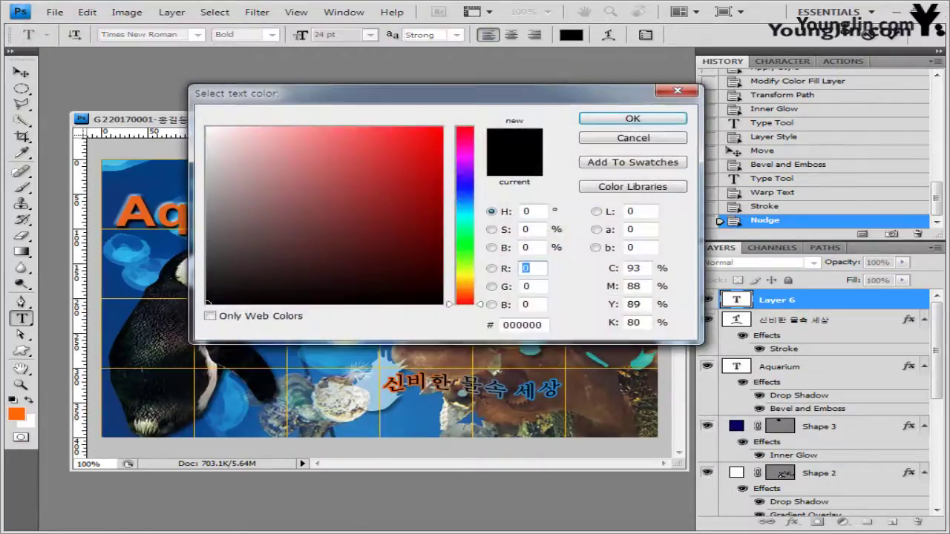
pyautogui.click(539, 325)
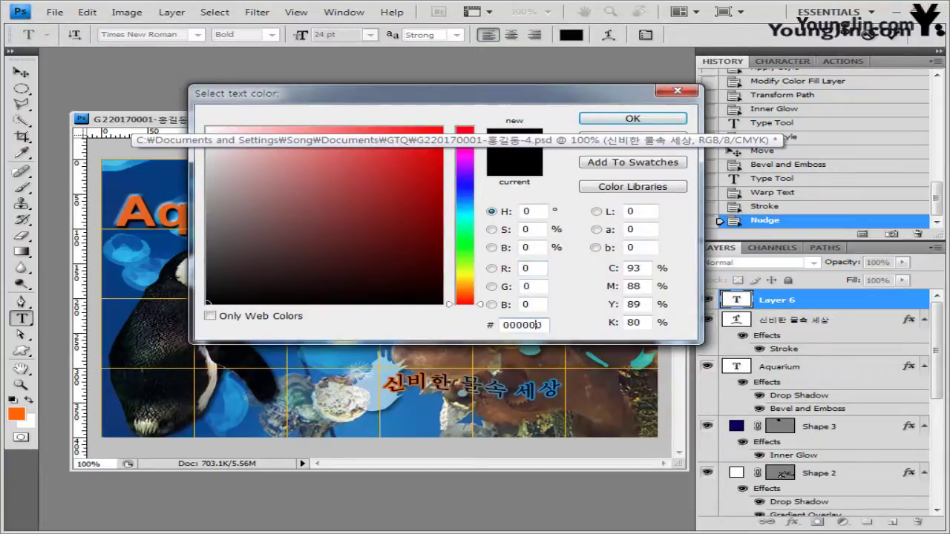
pyautogui.press('Return')
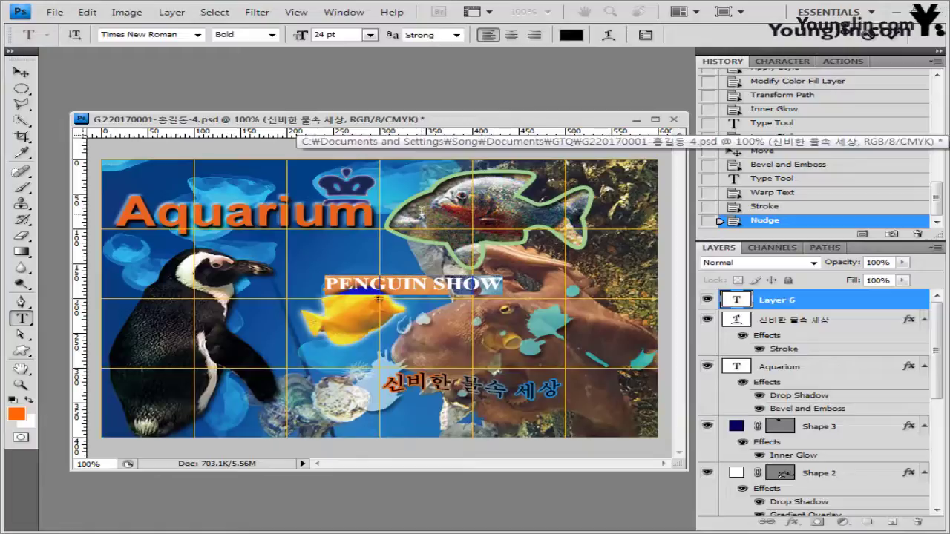
pyautogui.hotkey('ctrl', 'Return')
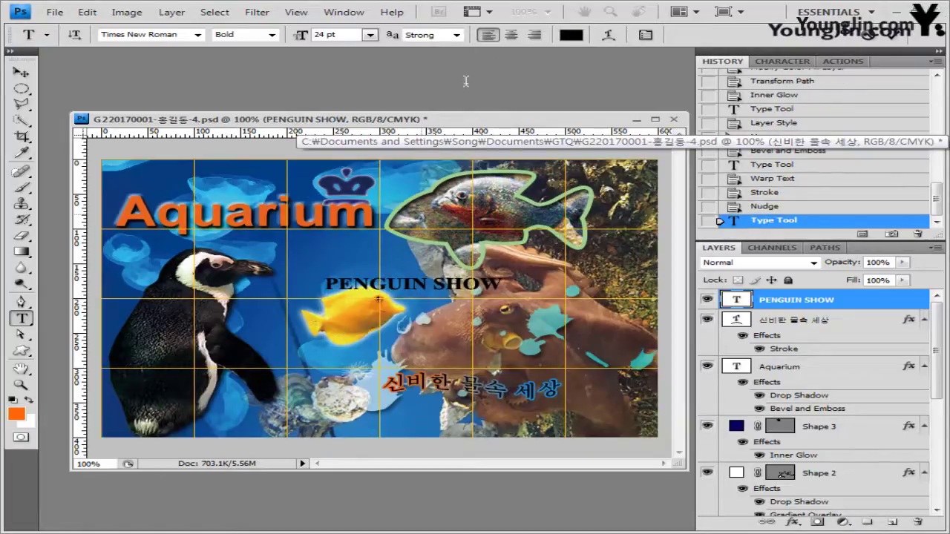
pyautogui.press('v')
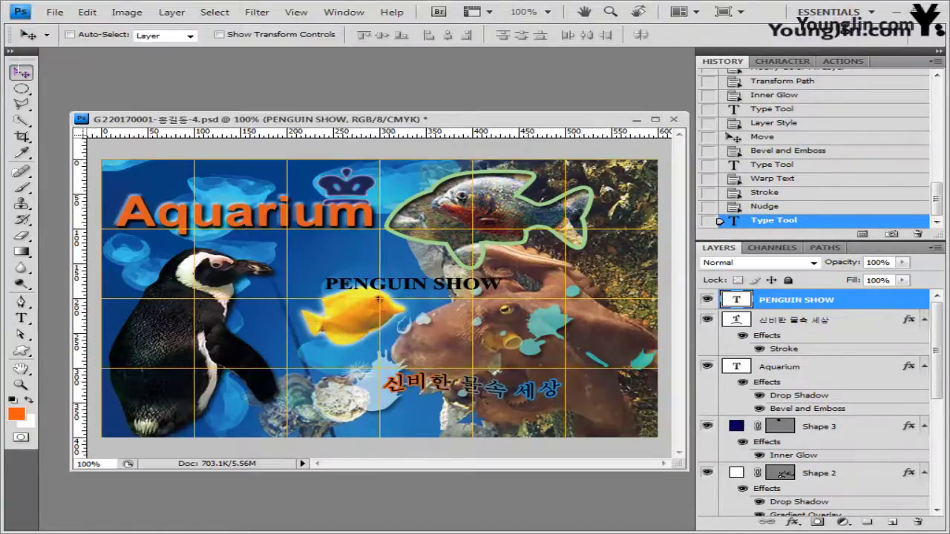
pyautogui.moveTo(432, 297); pyautogui.dragTo(562, 410)
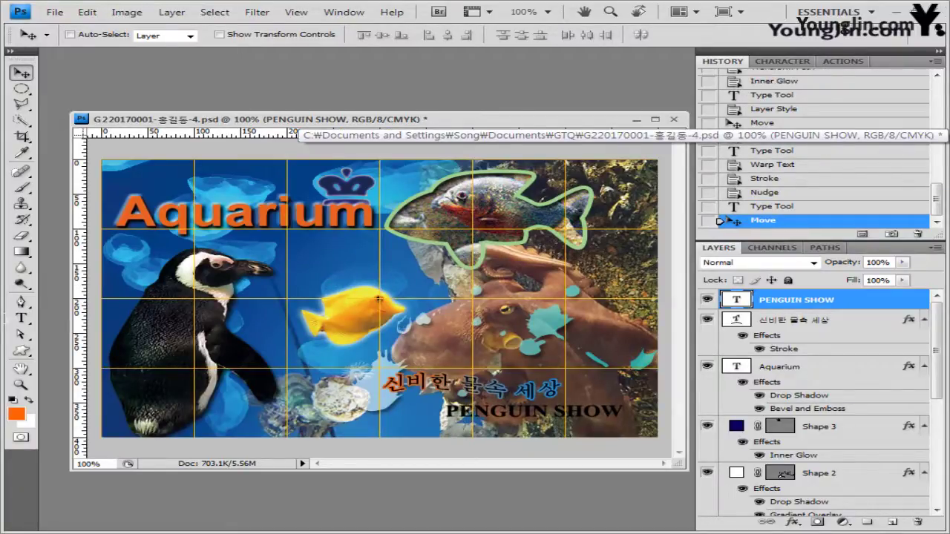
# Warp the PENGUIN SHOW text with the horizontal Flag style at +50% bend and 0% distortion.
pyautogui.press('t')
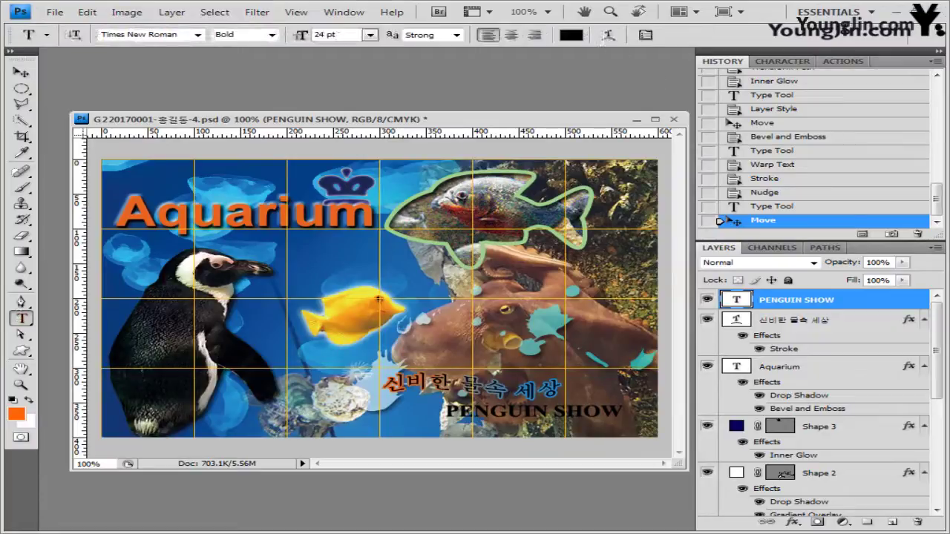
pyautogui.click(608, 34)
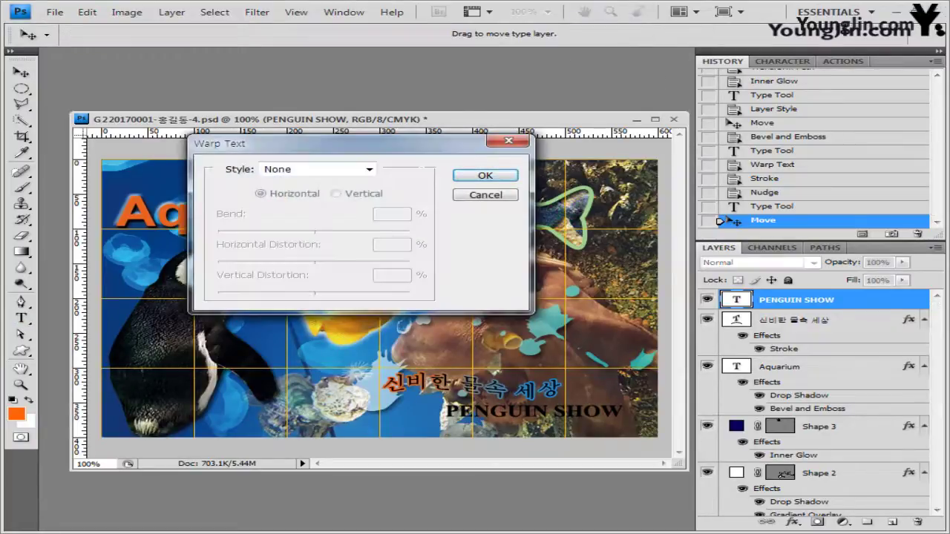
pyautogui.click(319, 169)
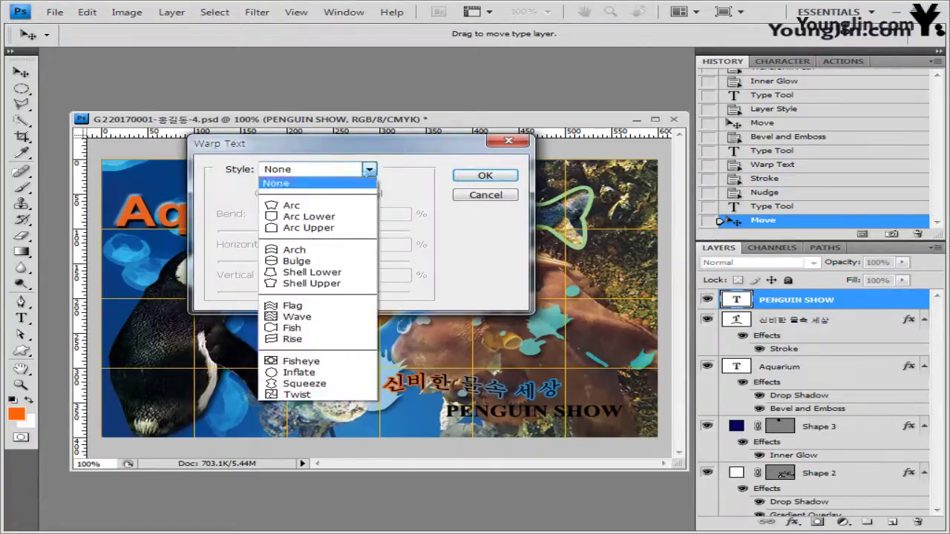
pyautogui.click(297, 305)
pyautogui.moveTo(438, 146); pyautogui.dragTo(586, 115)
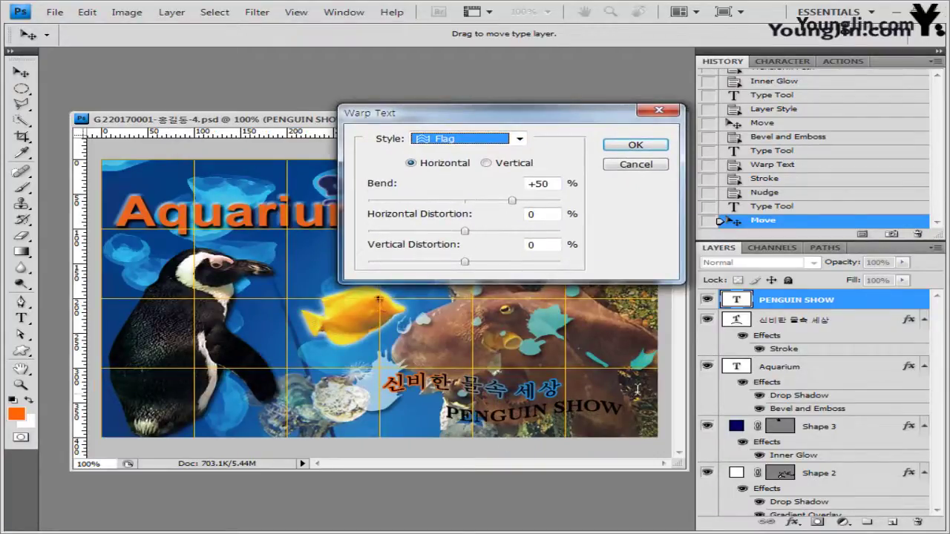
pyautogui.press('Return')
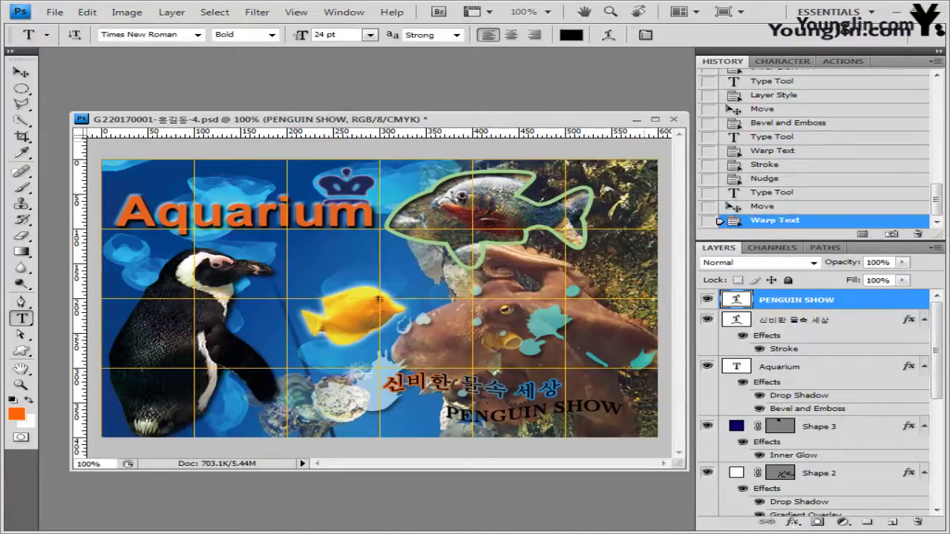
# Apply an Outer Glow with Screen blending, 75% opacity and 5 px size to the PENGUIN SHOW text.
pyautogui.click(794, 522)
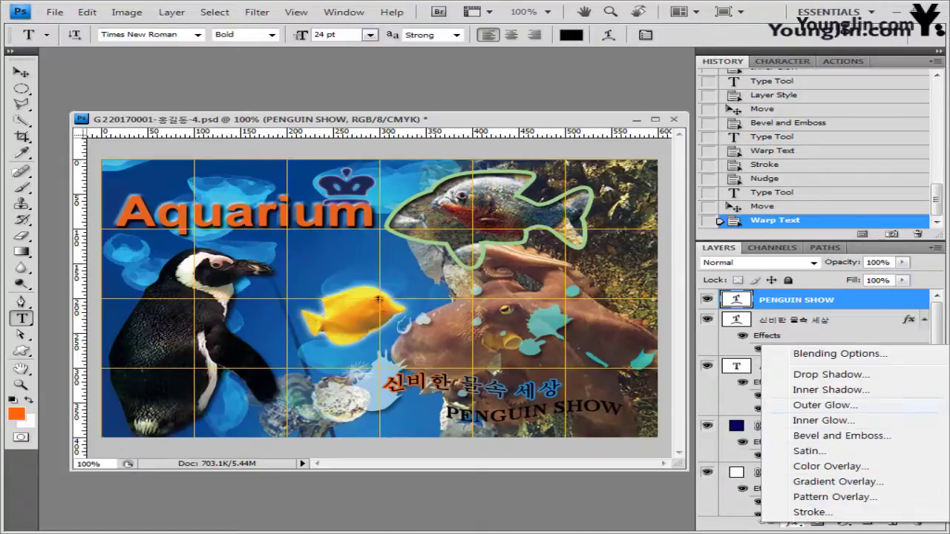
pyautogui.click(825, 405)
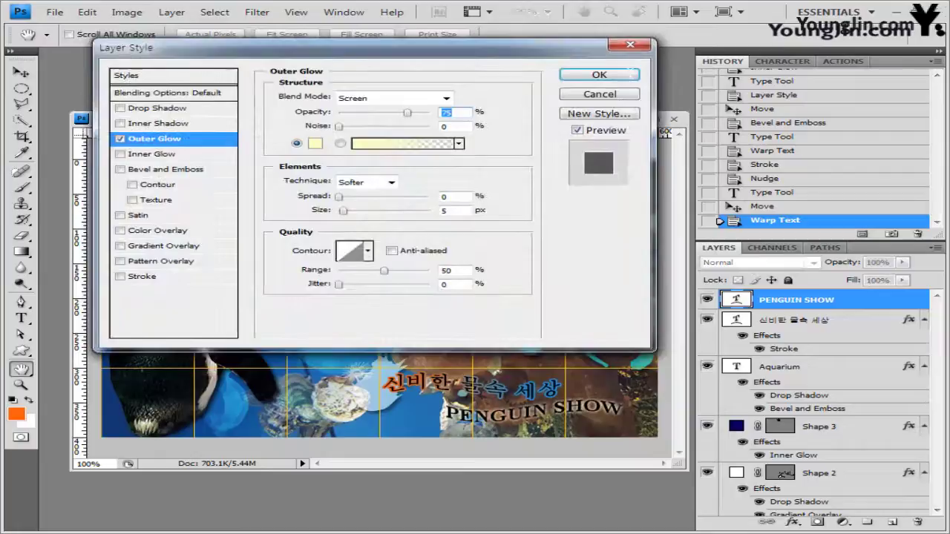
pyautogui.press('Return')
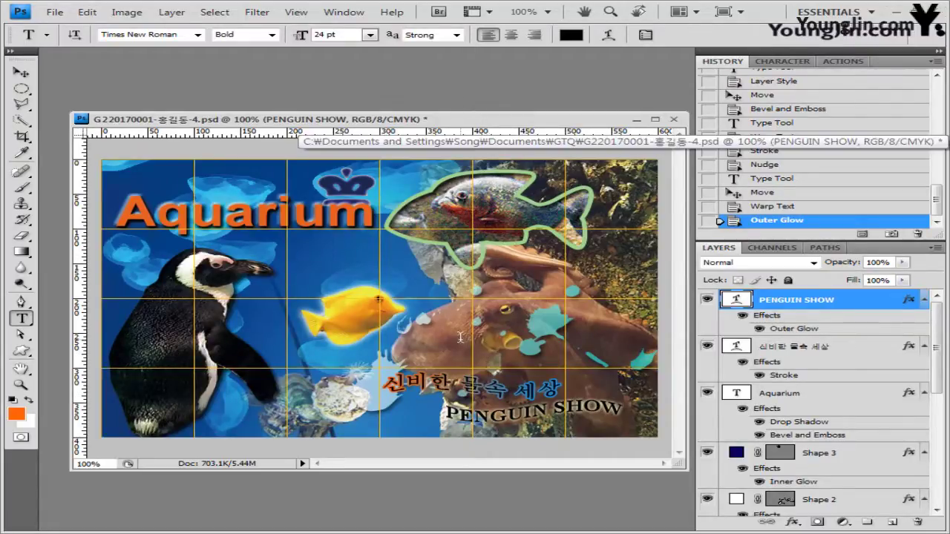
# Save the layered document as a PSD in the GTQ folder, with a file name ending in "-4임시.psd".
pyautogui.click(55, 12)
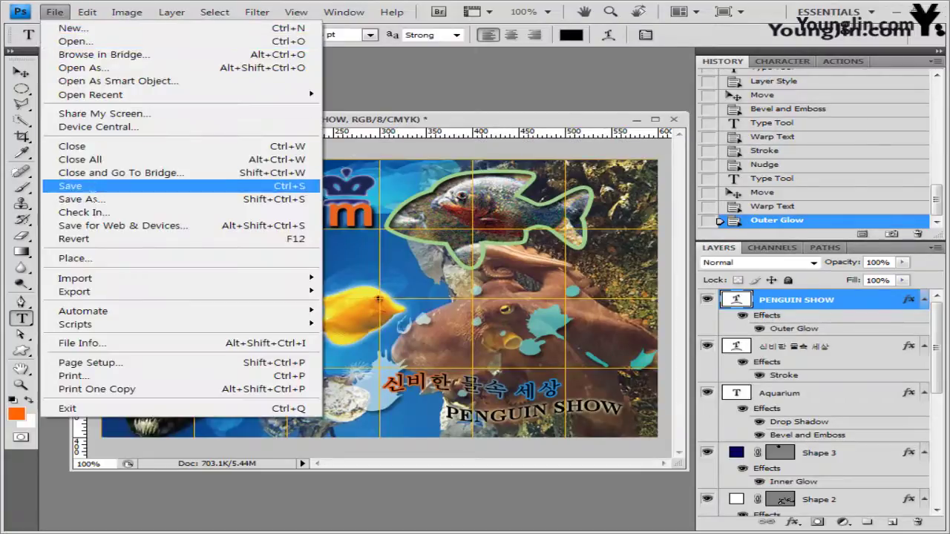
pyautogui.click(74, 138)
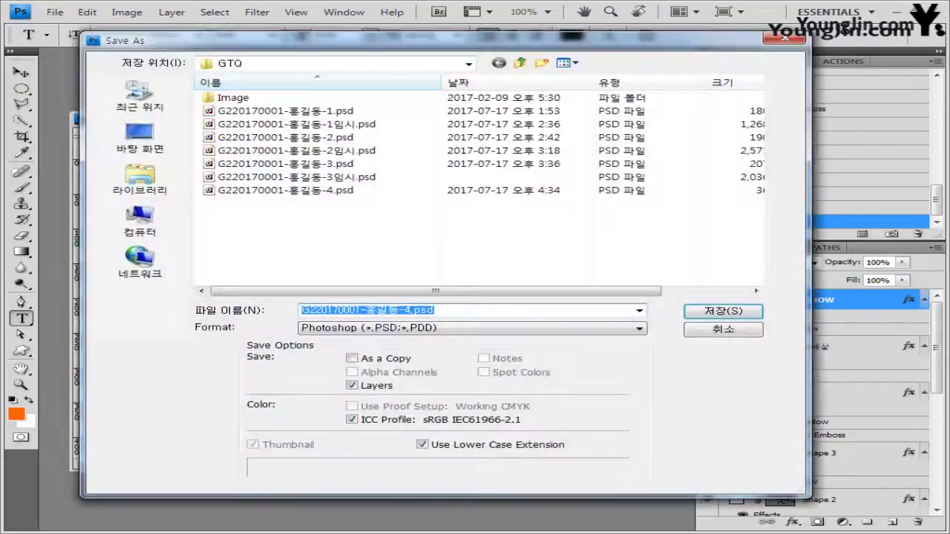
pyautogui.click(297, 177)
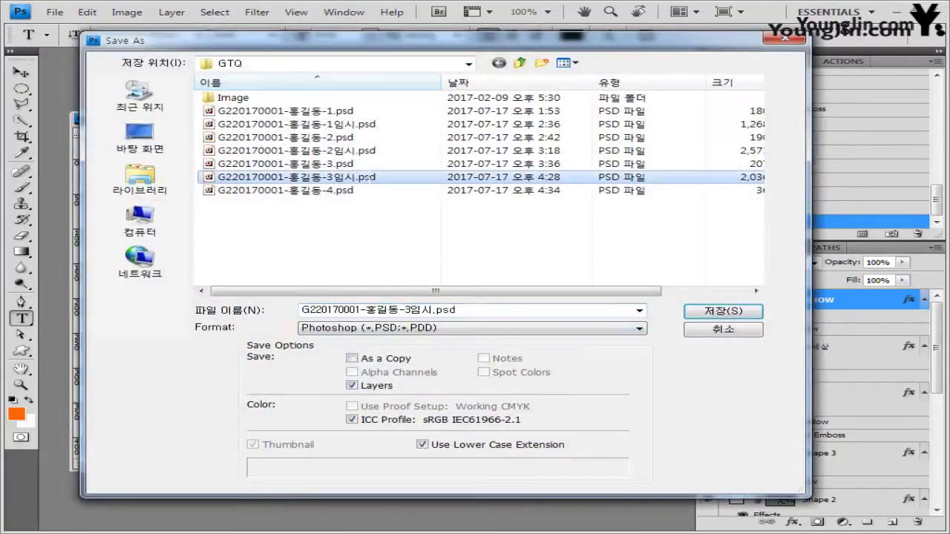
pyautogui.press('End')
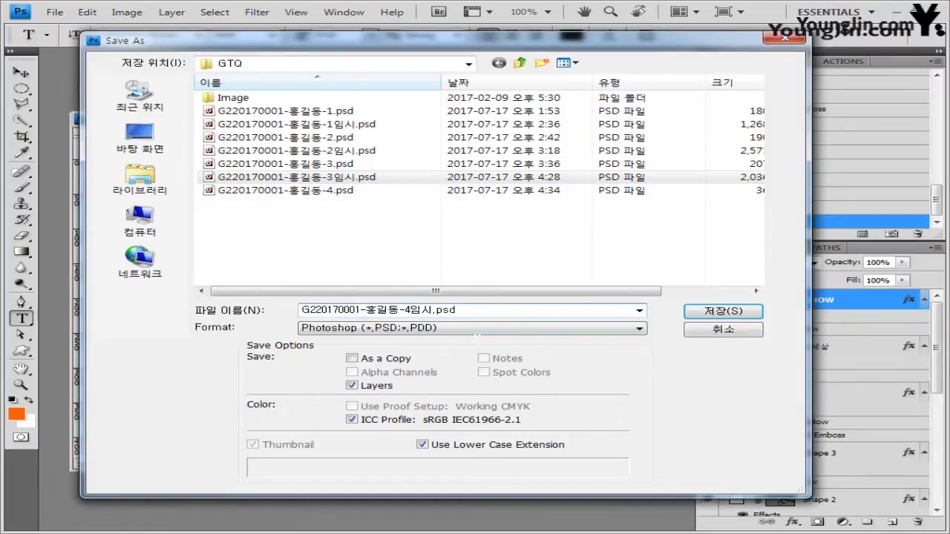
pyautogui.press('Return')
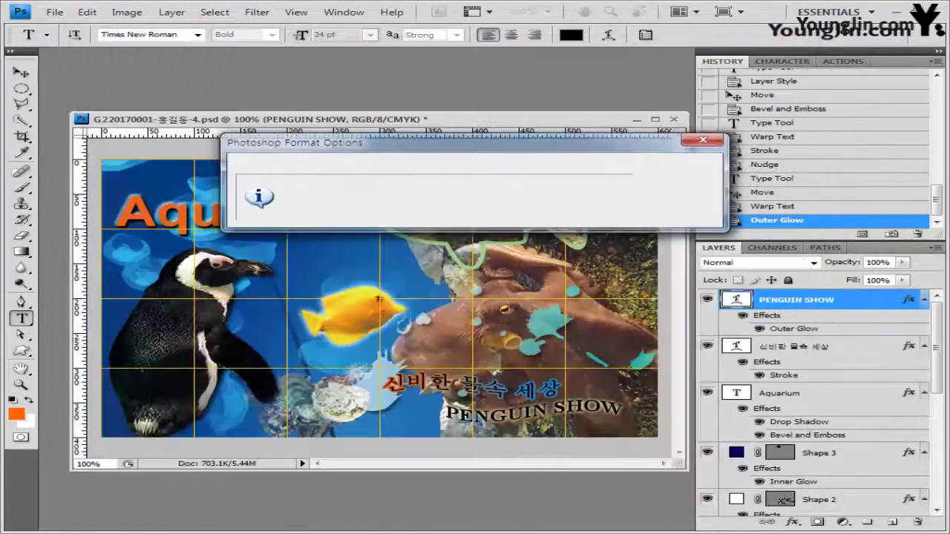
pyautogui.press('Return')
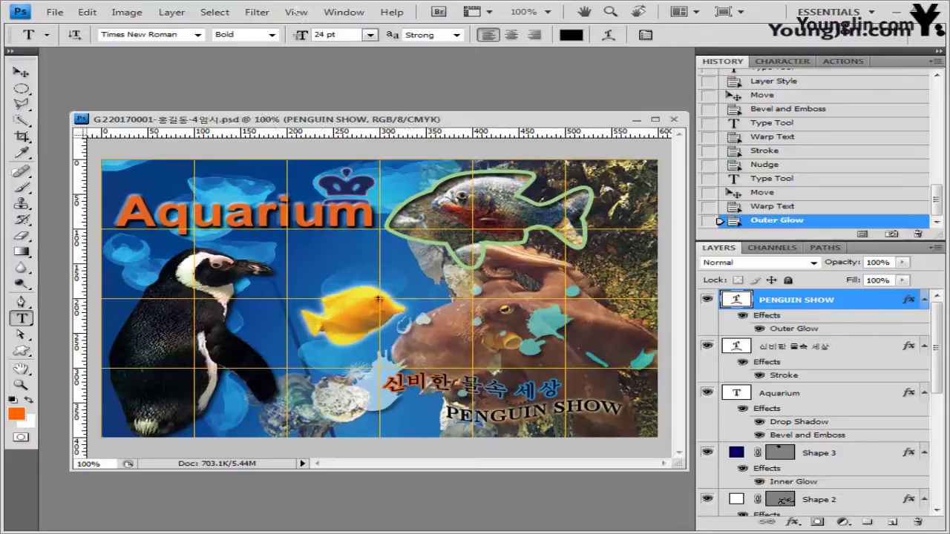
# Hide the grid over the composite.
pyautogui.click(296, 12)
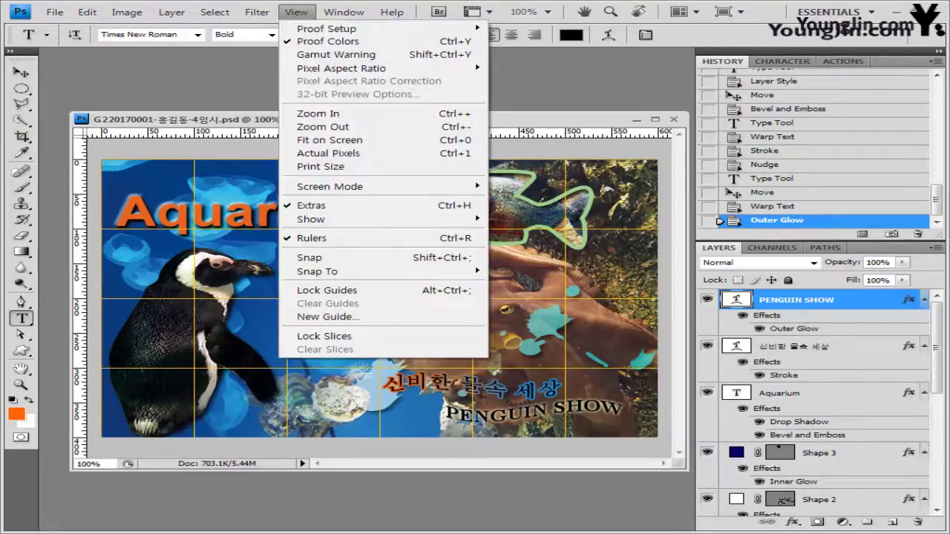
pyautogui.moveTo(346, 218)
pyautogui.click(520, 258)
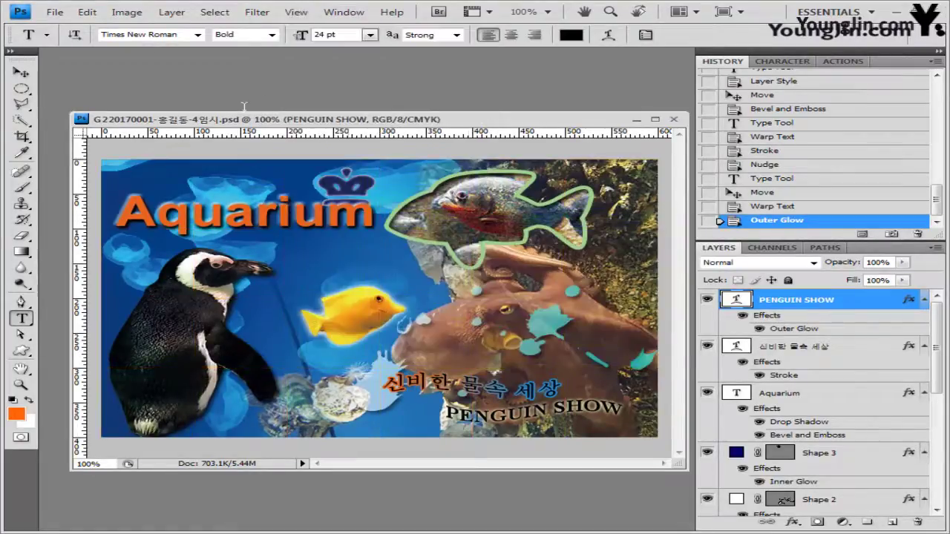
# Save a JPEG copy in the GTQ folder, removing "임시" after the 4 in the file name.
pyautogui.click(54, 11)
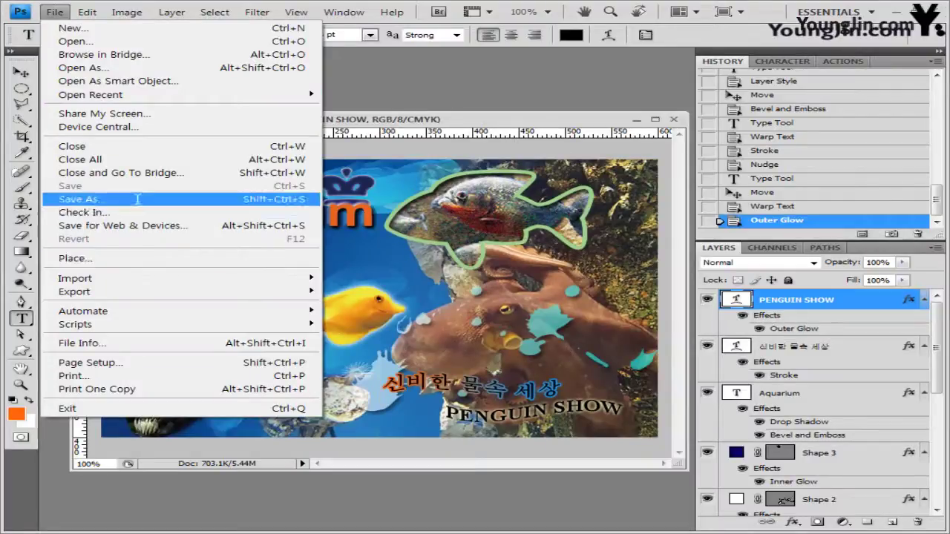
pyautogui.click(81, 199)
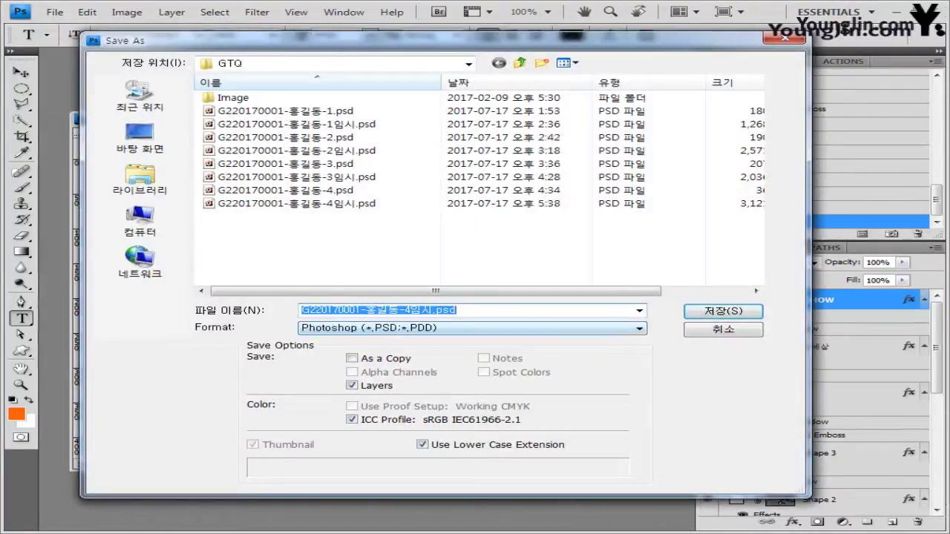
pyautogui.click(472, 328)
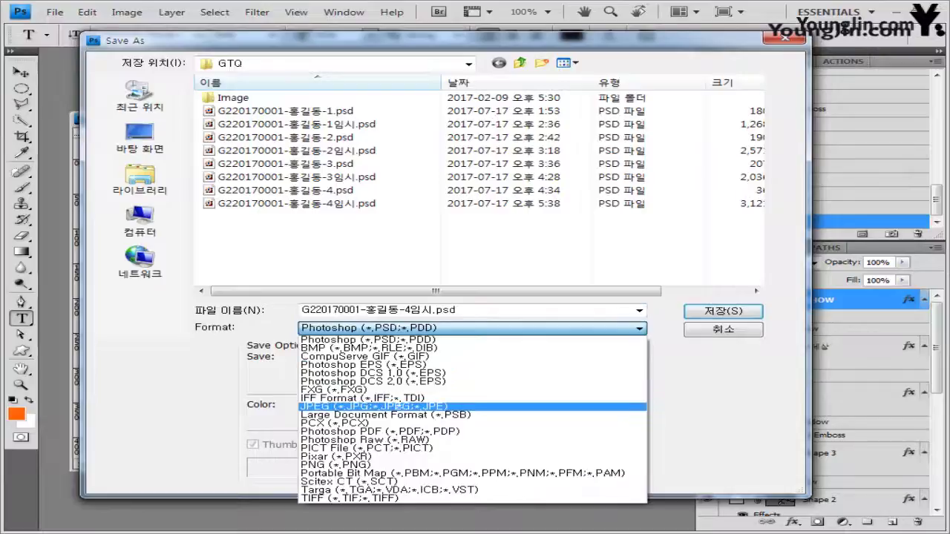
pyautogui.click(342, 403)
pyautogui.moveTo(405, 310); pyautogui.dragTo(452, 311)
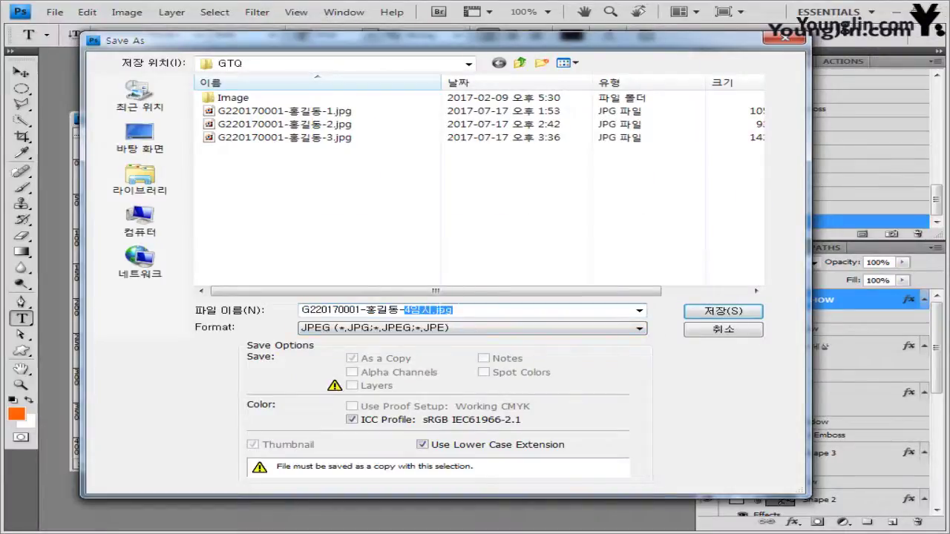
pyautogui.click(427, 310)
pyautogui.press('BackSpace')
pyautogui.press('BackSpace')
pyautogui.press('Return')
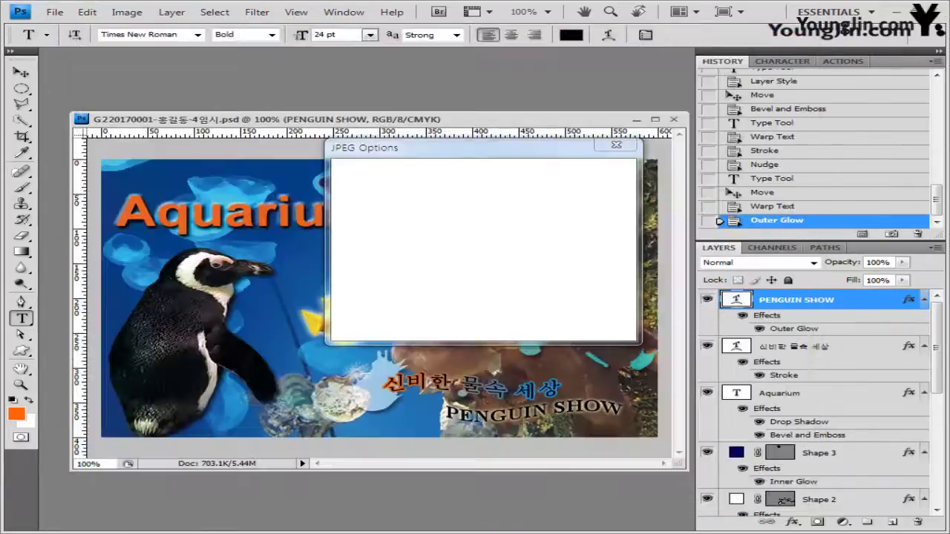
# Export the JPEG copy at quality 10 (Maximum) with the Baseline ("Standard") format option.
pyautogui.press('Down')
pyautogui.press('Down')
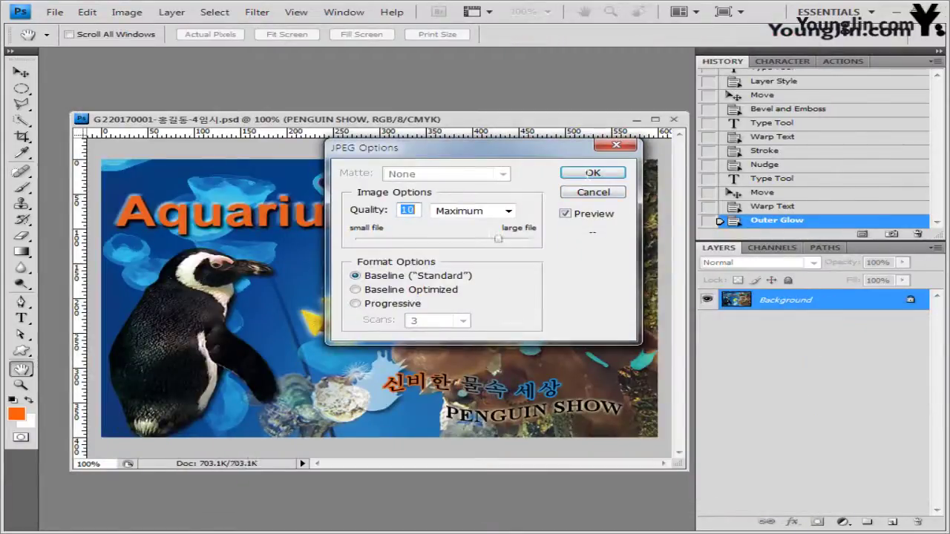
pyautogui.press('Return')
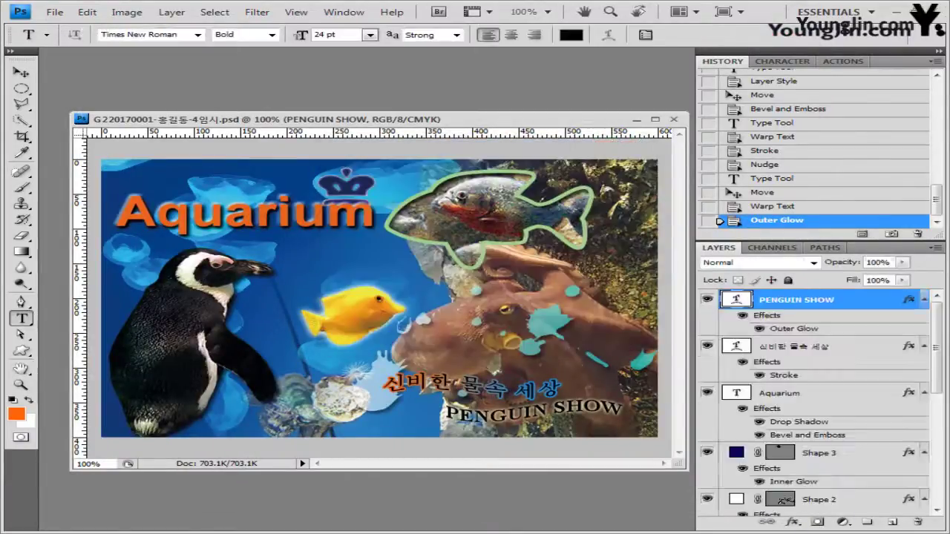
# Resize the image to 60 × 40 pixels with constrained proportions and Bicubic resampling.
pyautogui.click(127, 12)
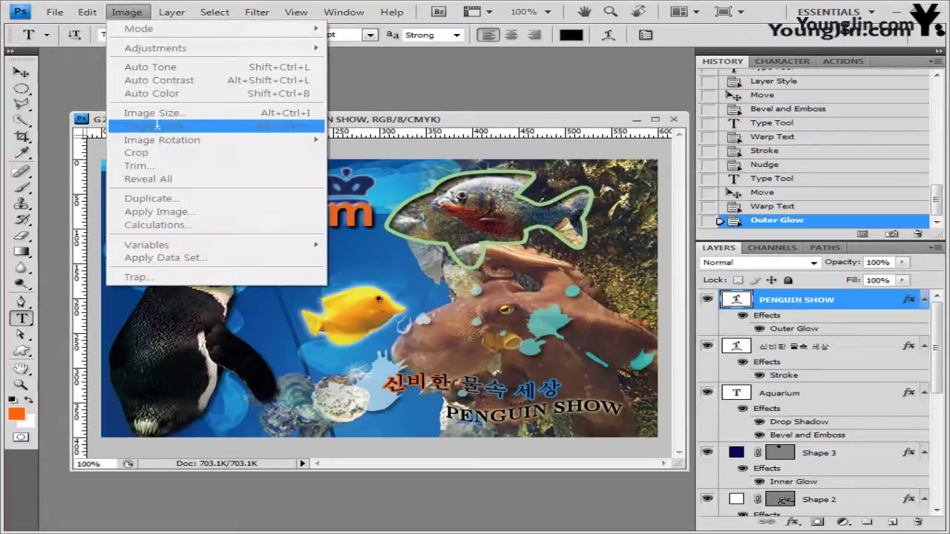
pyautogui.click(127, 12)
pyautogui.click(127, 12)
pyautogui.click(156, 113)
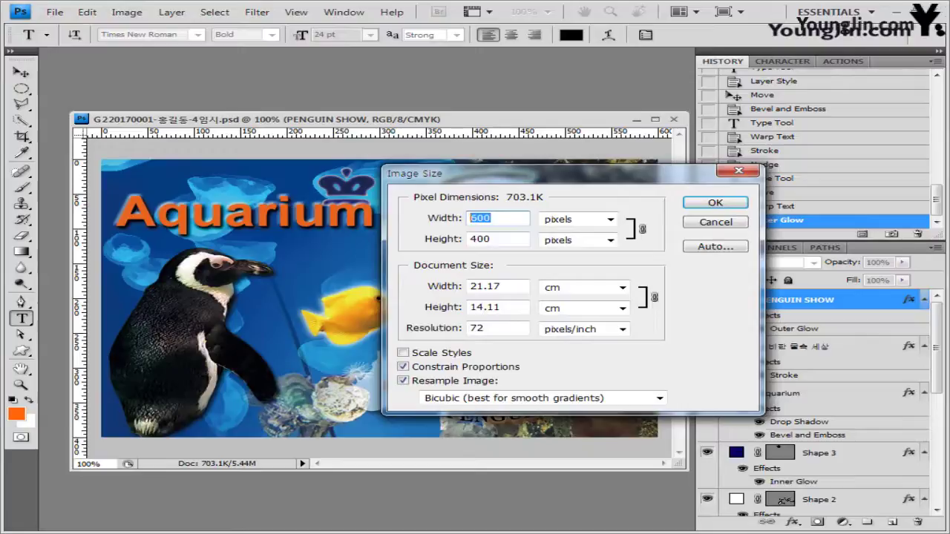
pyautogui.write('60')
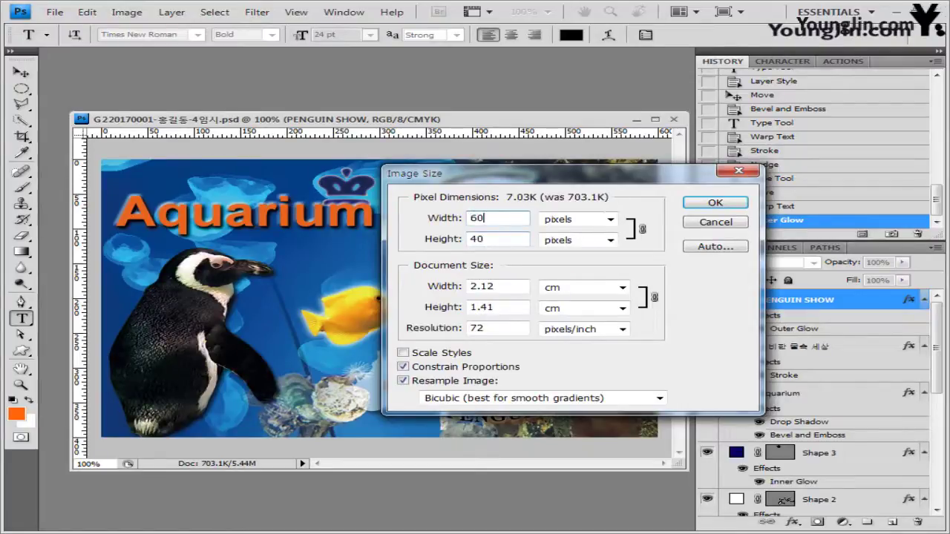
pyautogui.press('Return')
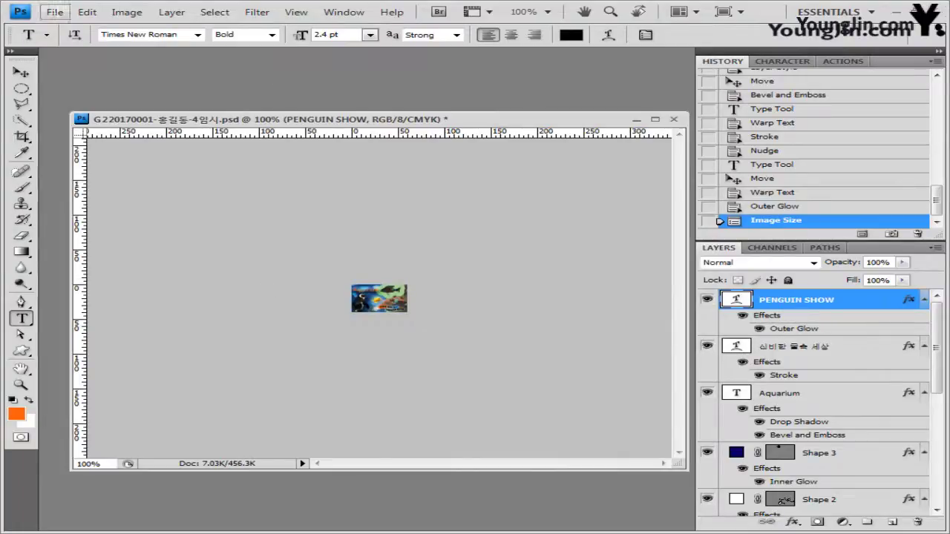
# Save the resized PSD in the GTQ folder without "임시" after the 4 in its name, replacing the existing file with Maximize compatibility on.
pyautogui.click(55, 12)
pyautogui.click(124, 199)
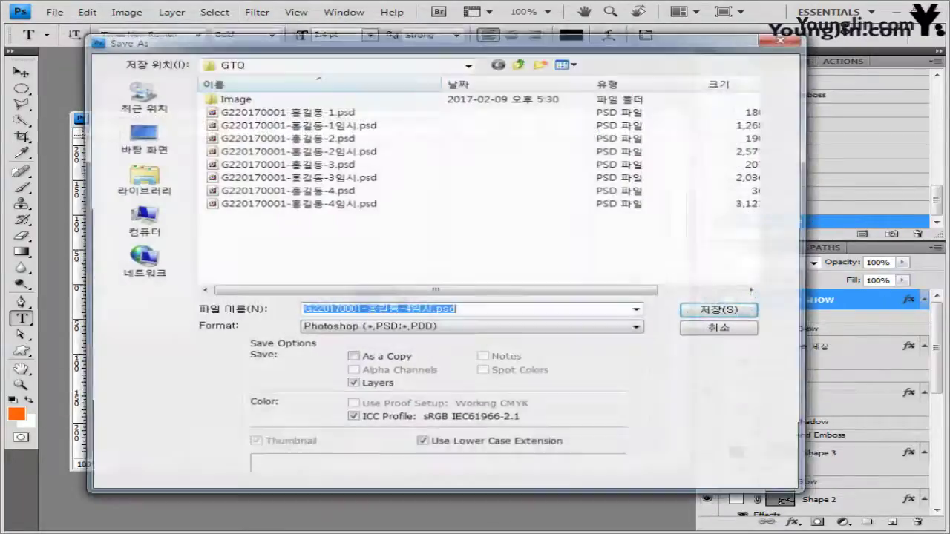
pyautogui.click(413, 310)
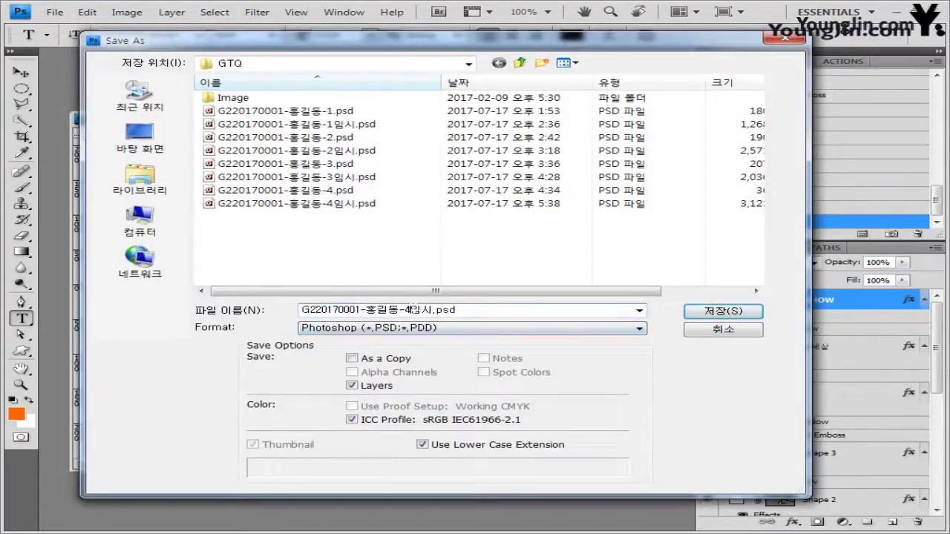
pyautogui.press('Delete')
pyautogui.press('Delete')
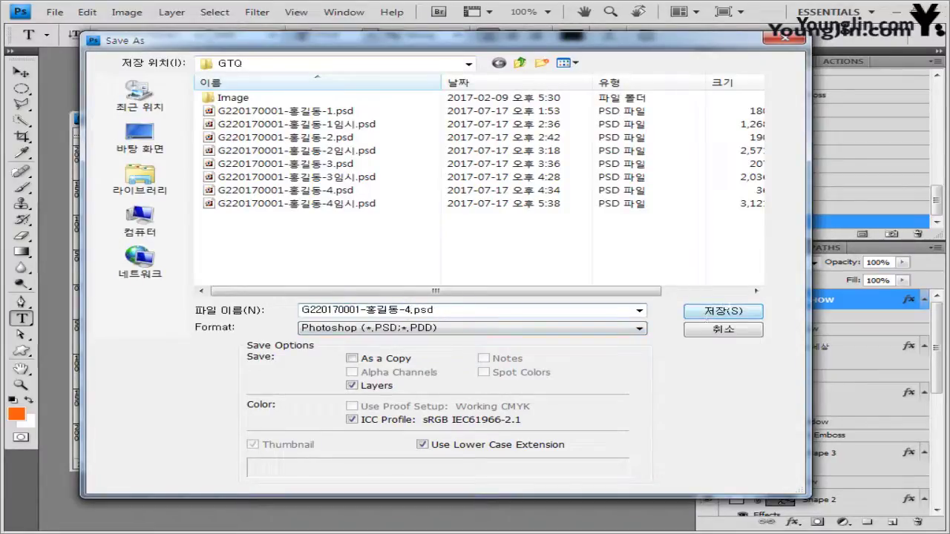
pyautogui.press('Return')
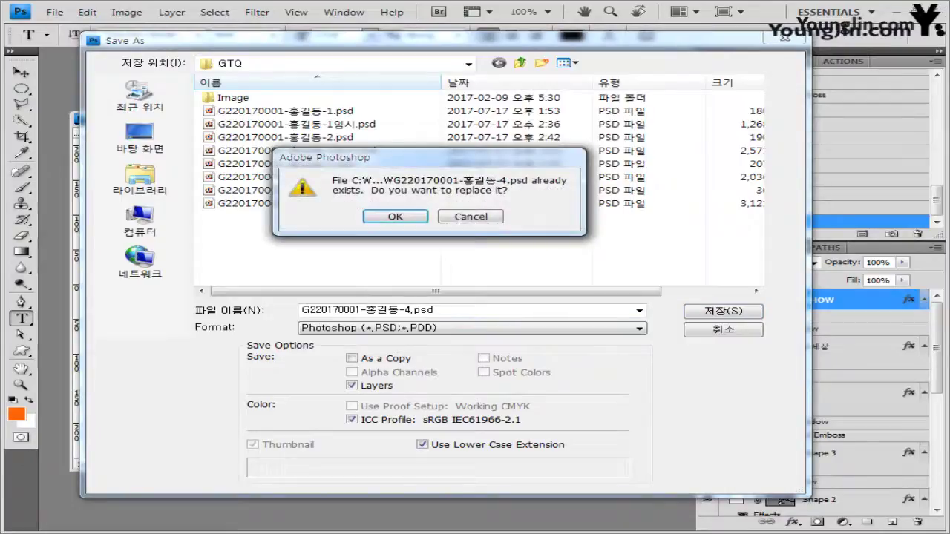
pyautogui.press('Return')
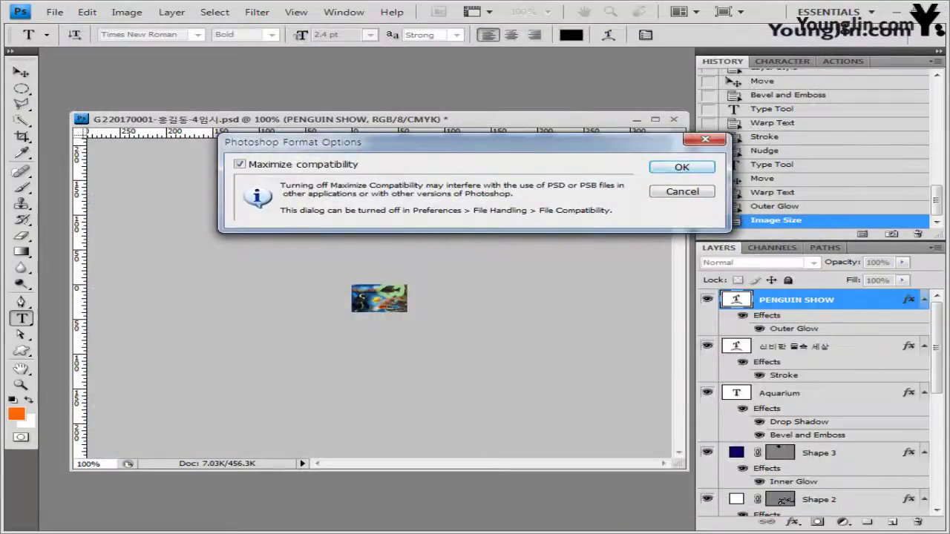
pyautogui.press('Return')
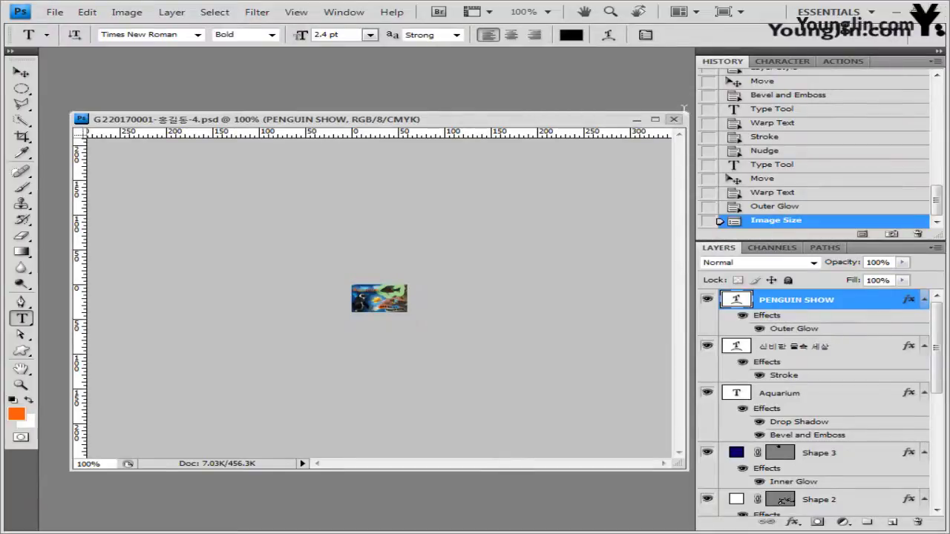
# Close the resized document and check the saved JPEG and PSD files in the GTQ folder without opening any.
pyautogui.click(673, 119)
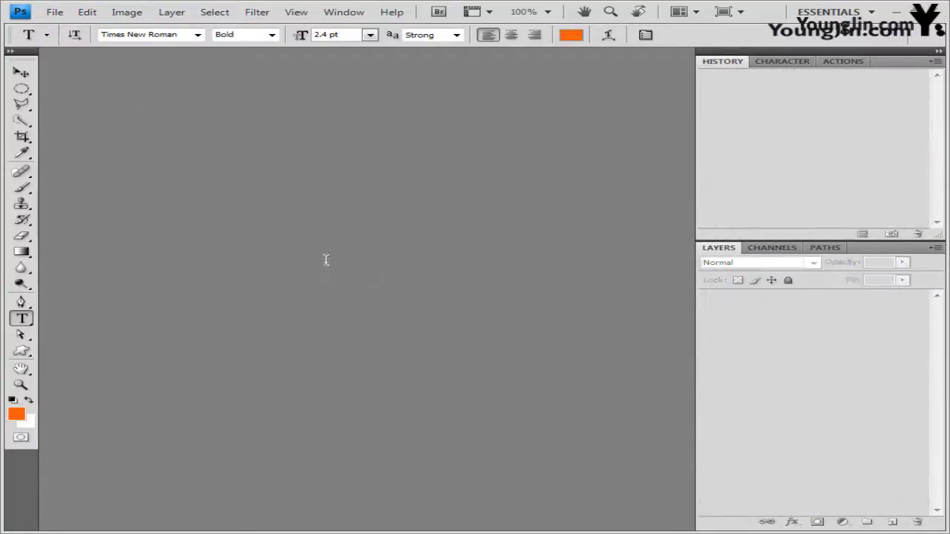
pyautogui.doubleClick(303, 252)
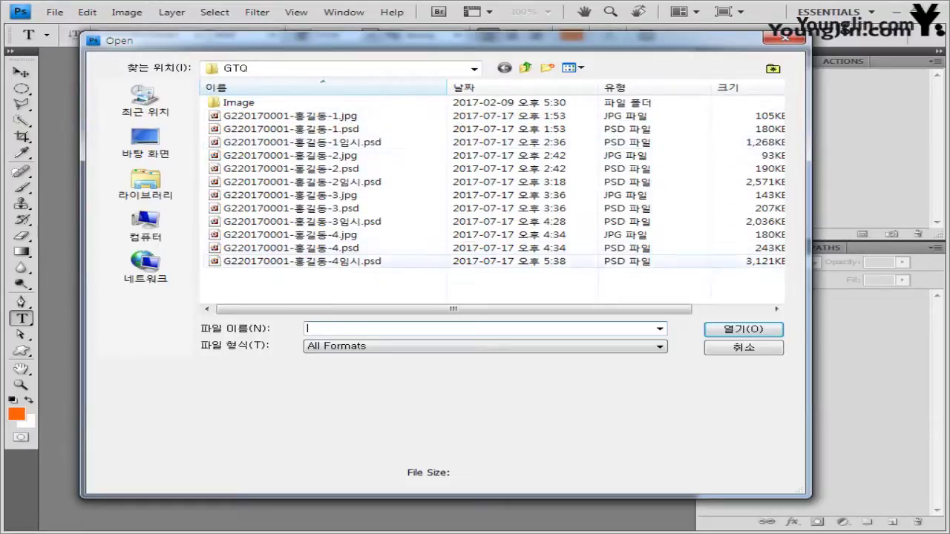
pyautogui.press('Escape')
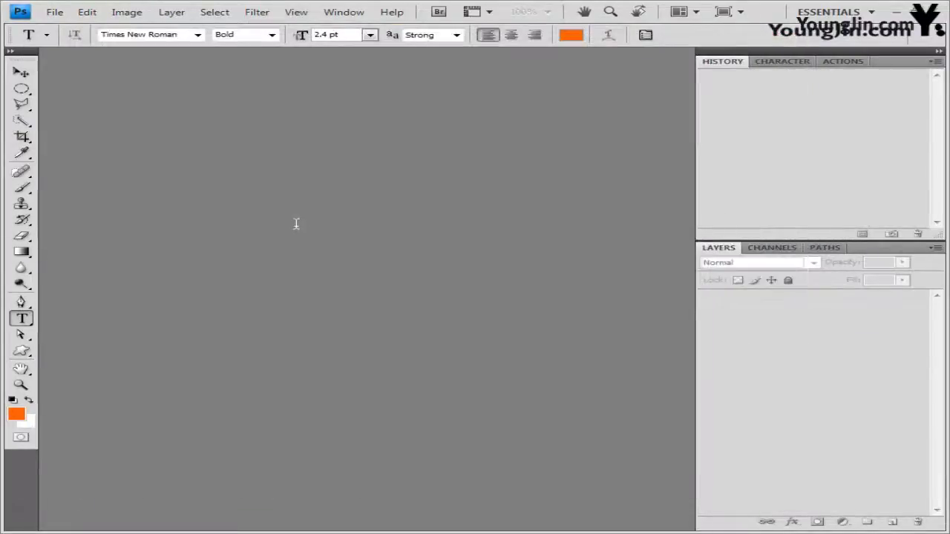